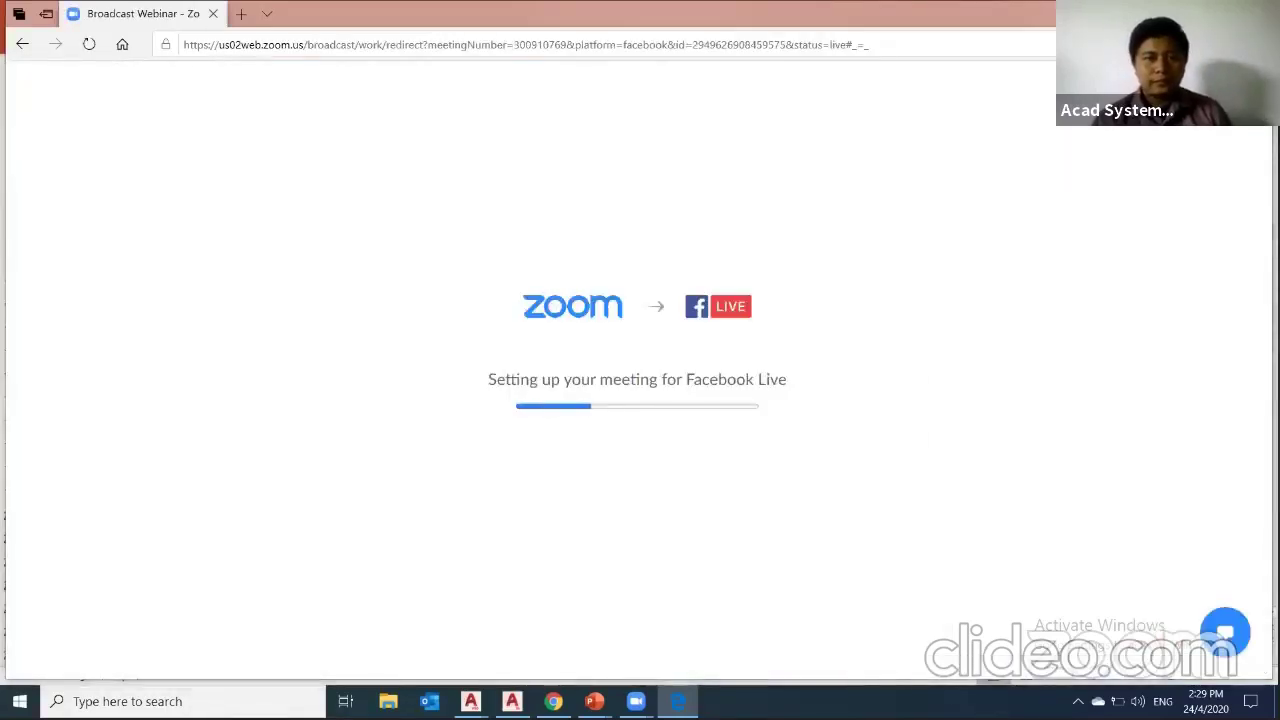
# Switch the shared screen from the Zoom page to the AutoCAD 2020 Overview presentation
pyautogui.hotkey('alt', 'Tab')
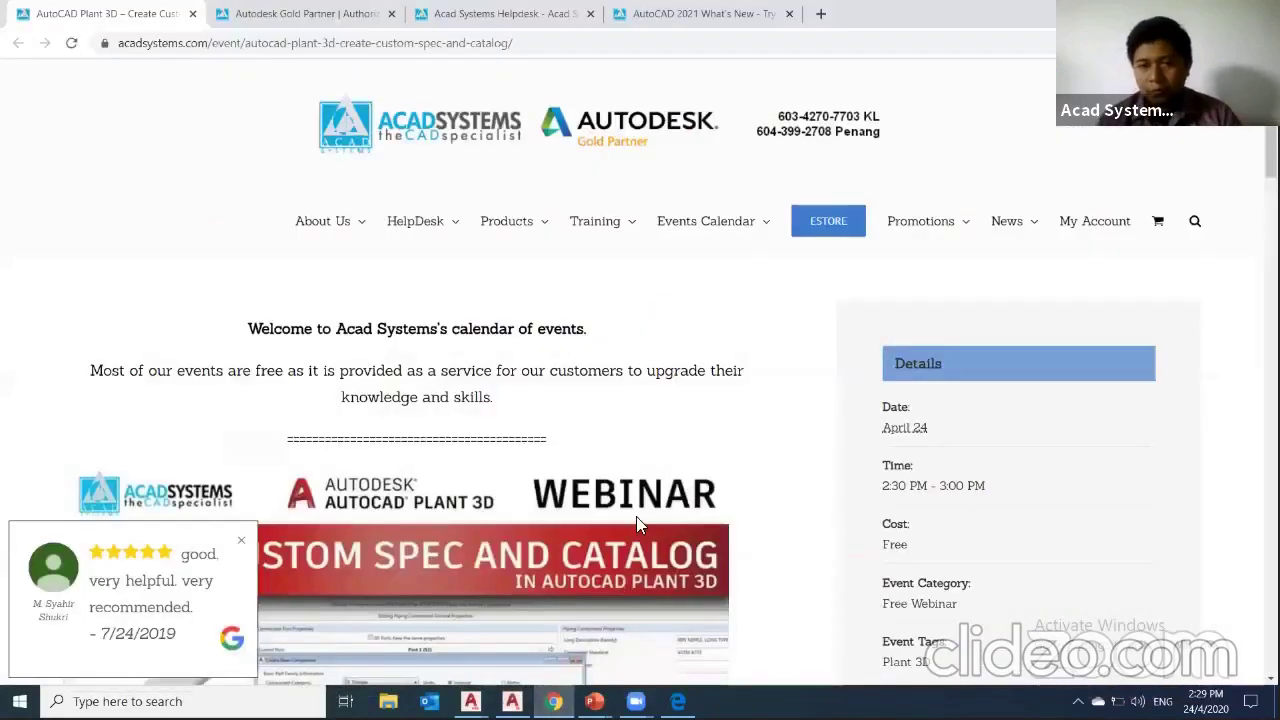
# Review the Plant 3D webinar's date, cost and venue, then return to the AutoCAD 2020 deck
pyautogui.scroll(-3, 636, 516)
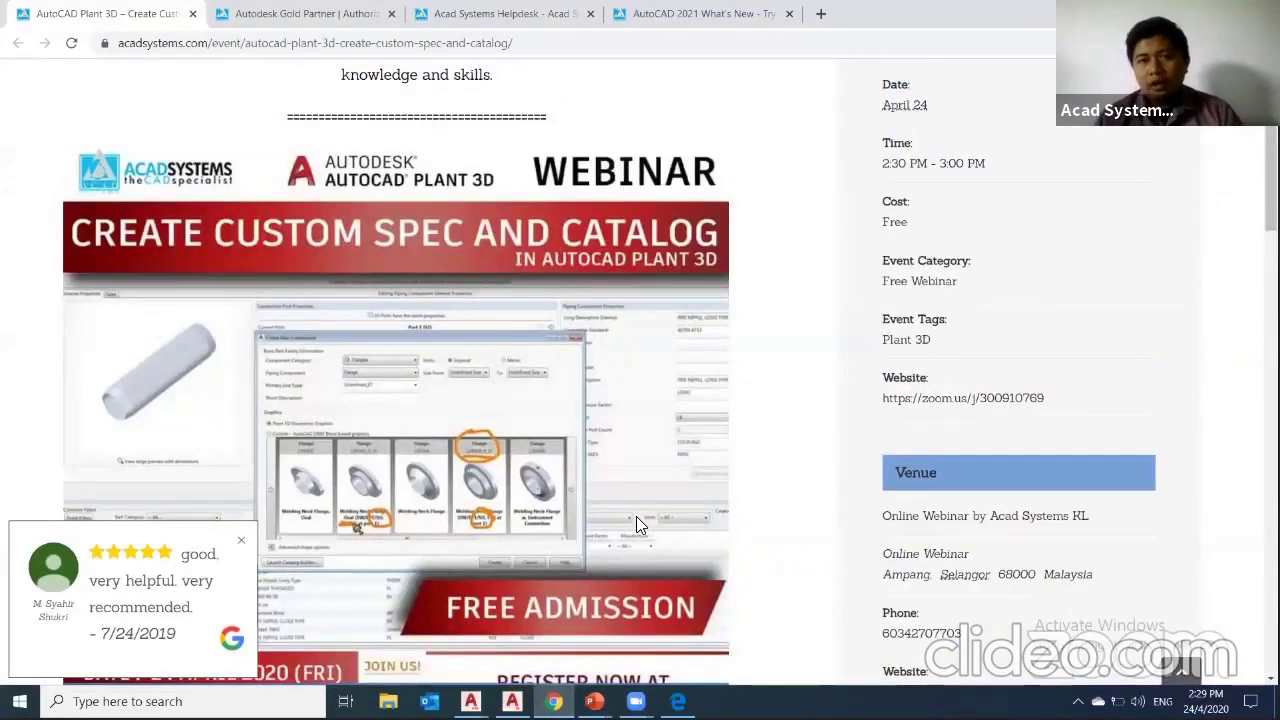
pyautogui.scroll(-1, 860, 190)
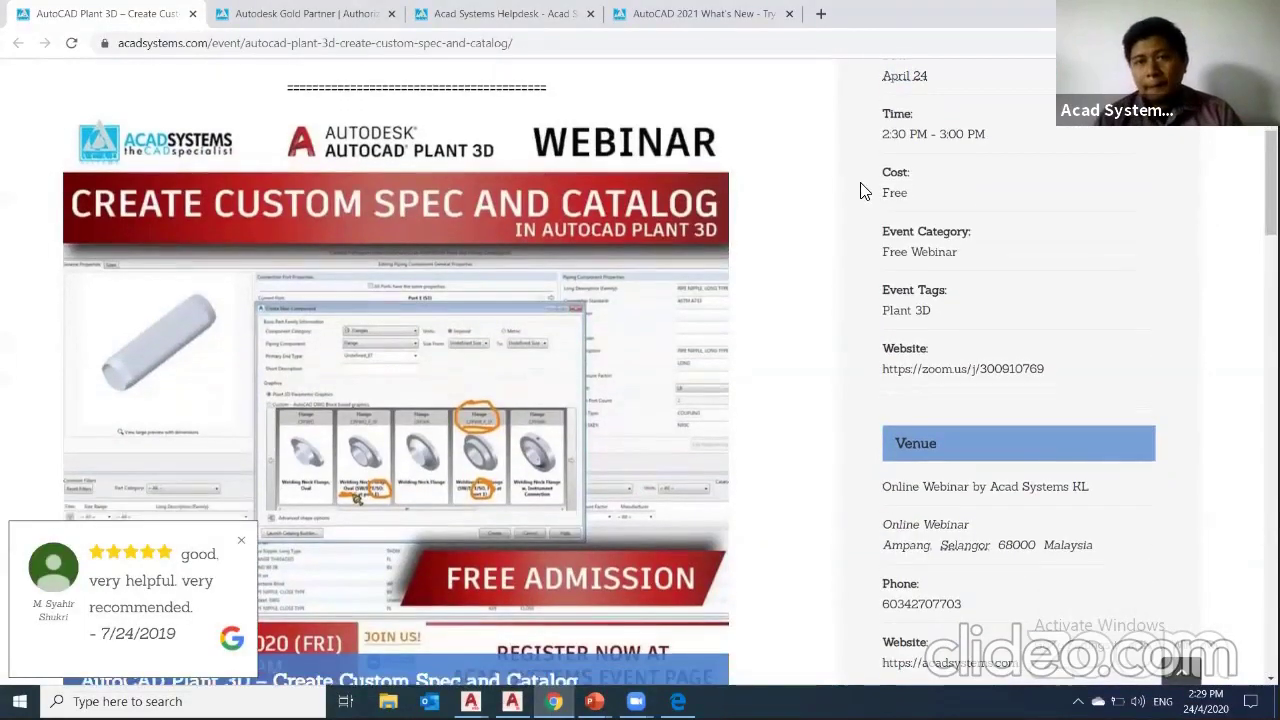
pyautogui.scroll(-1, 863, 191)
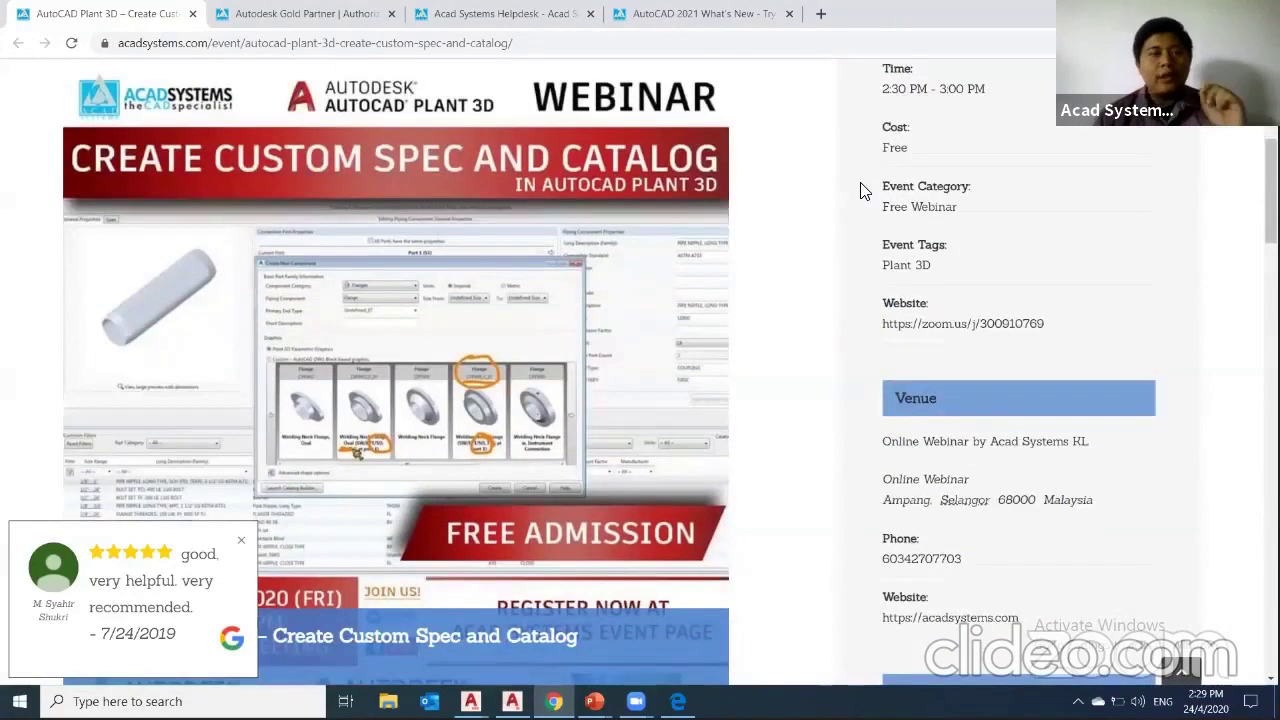
pyautogui.scroll(-1, 863, 191)
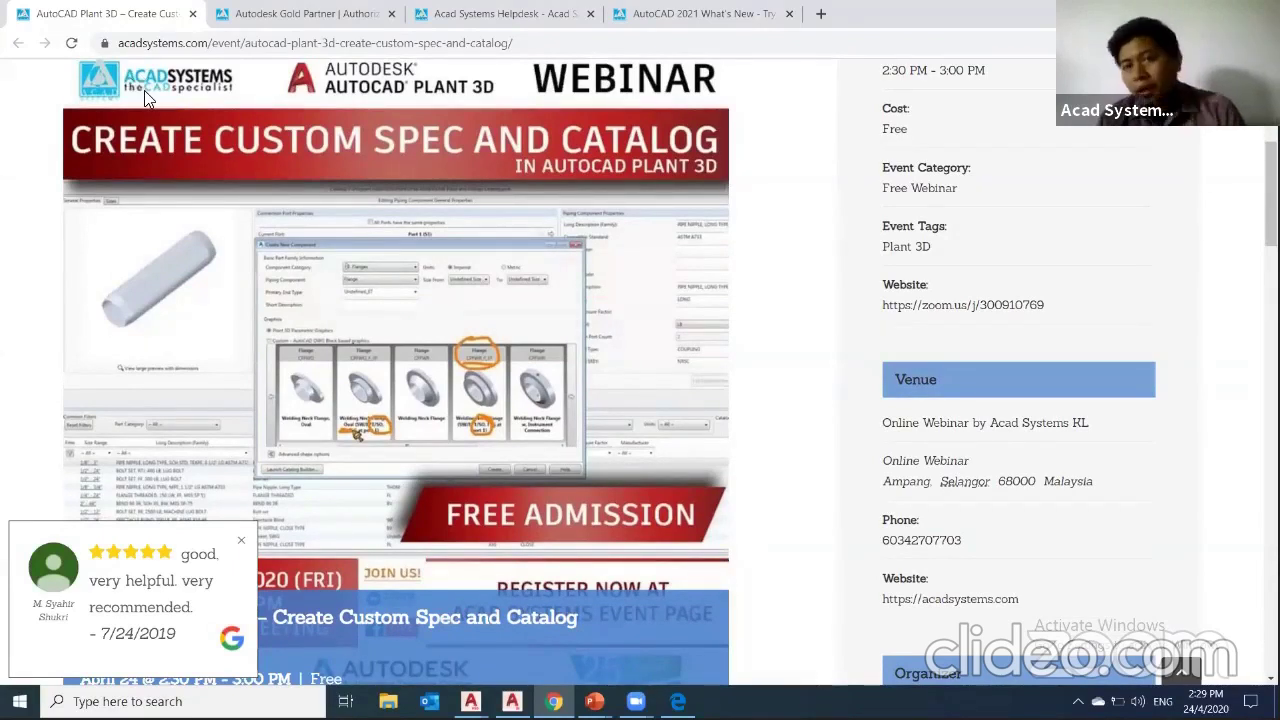
pyautogui.scroll(1, 144, 90)
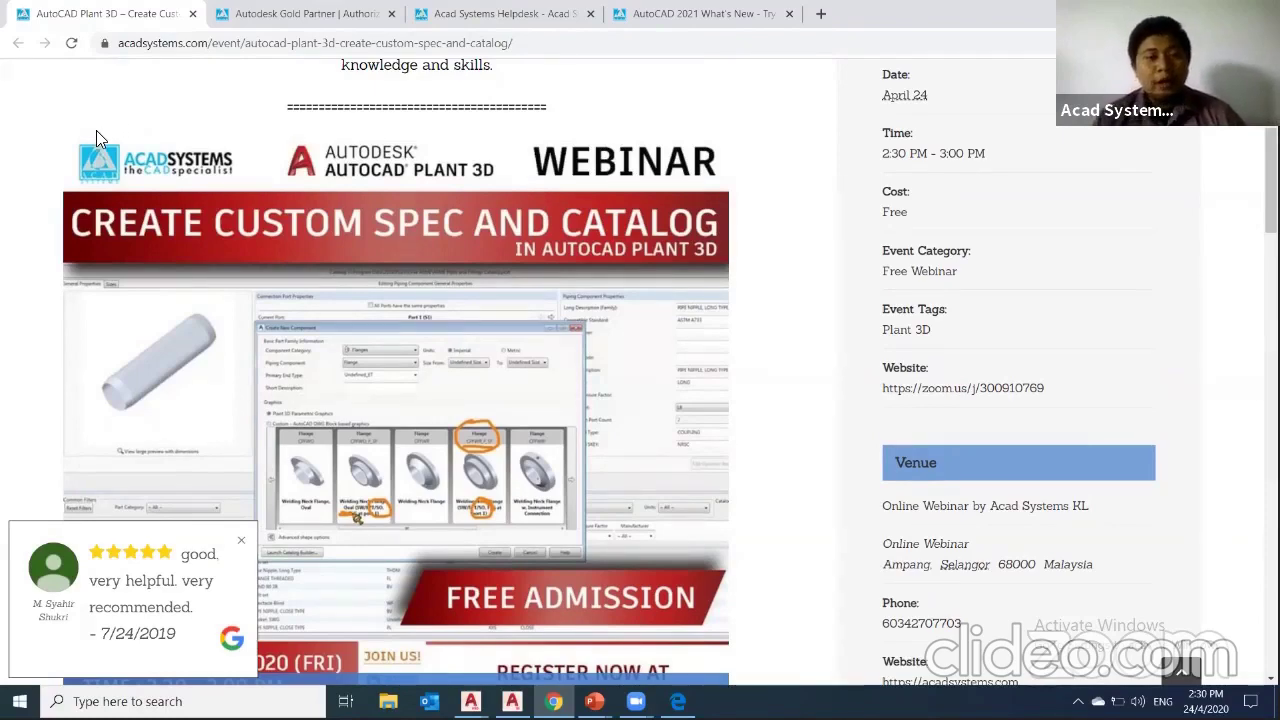
pyautogui.scroll(-1, 97, 134)
pyautogui.scroll(-1, 97, 134)
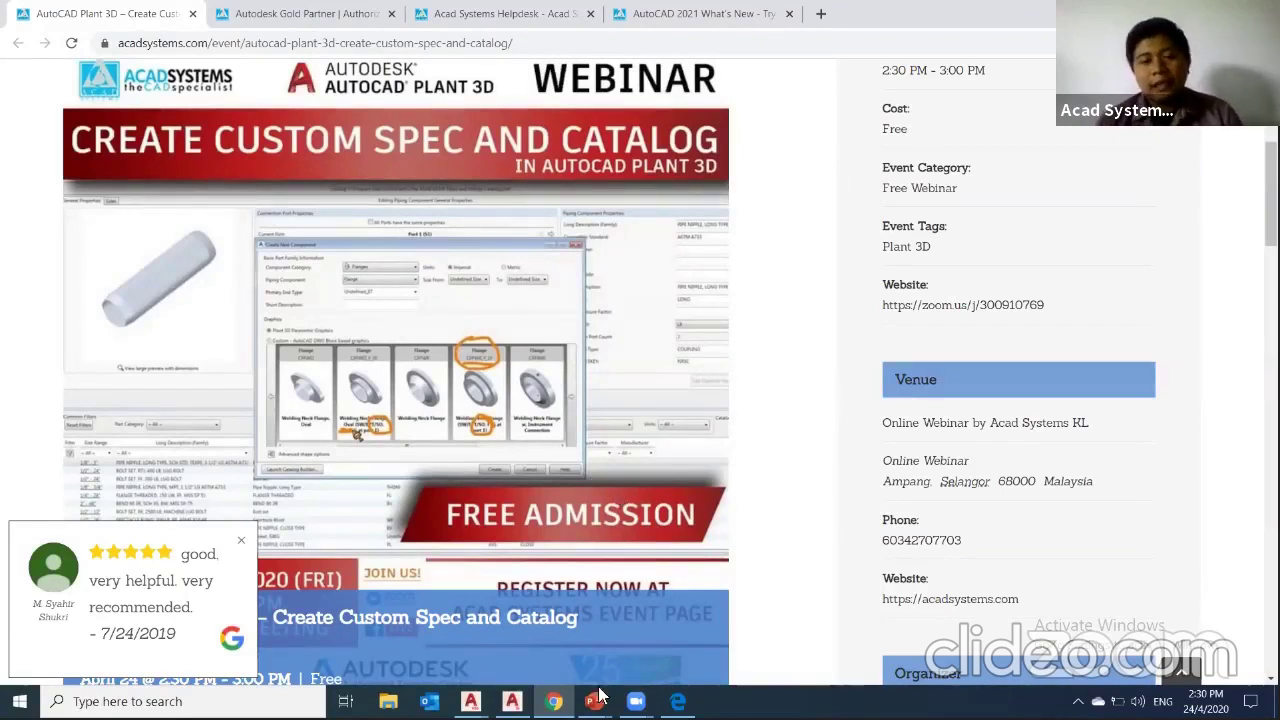
pyautogui.moveTo(594, 701)
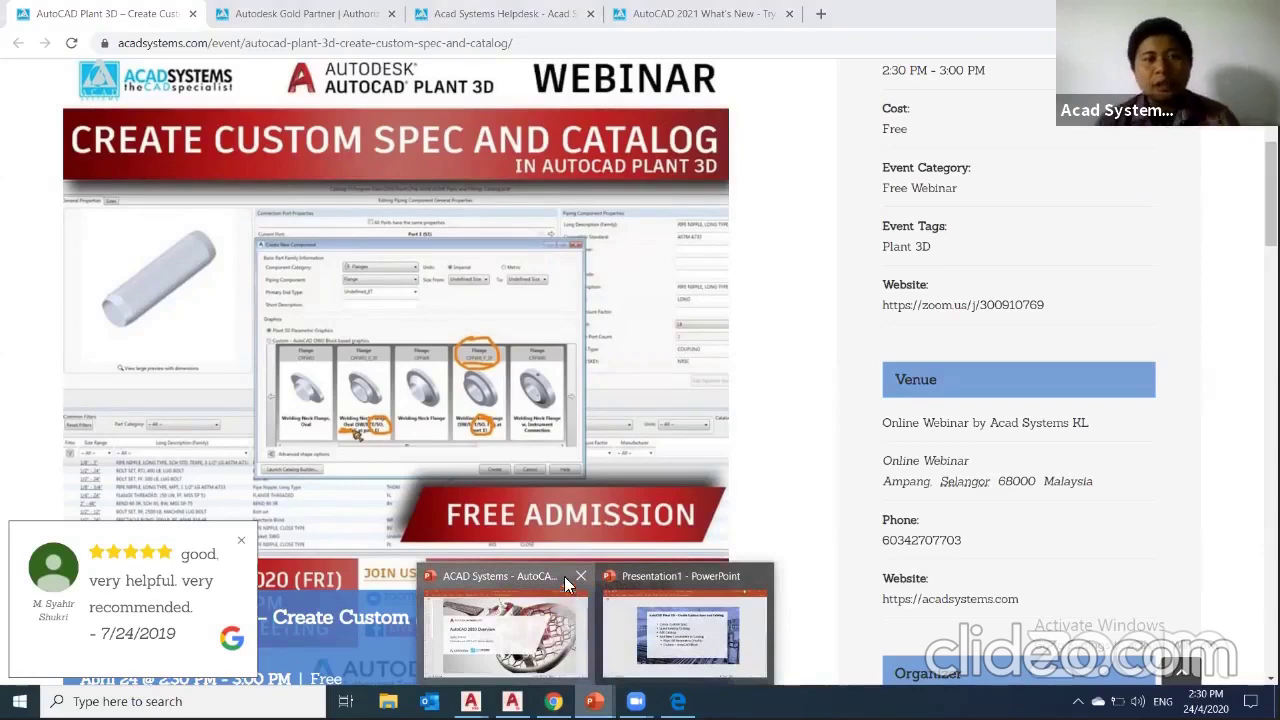
pyautogui.click(562, 574)
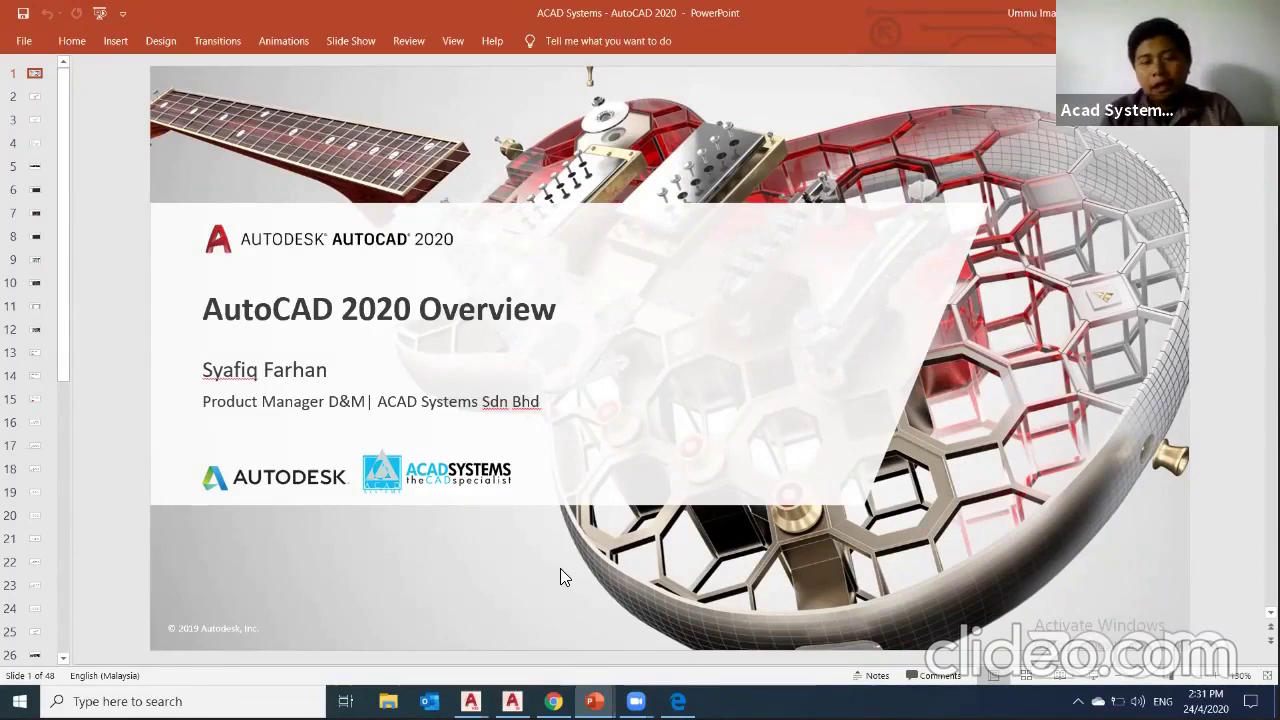
# Scroll the deck from slide 1 to slide 4, 'AutoCAD including specialized toolsets'
pyautogui.scroll(-1, 560, 568)
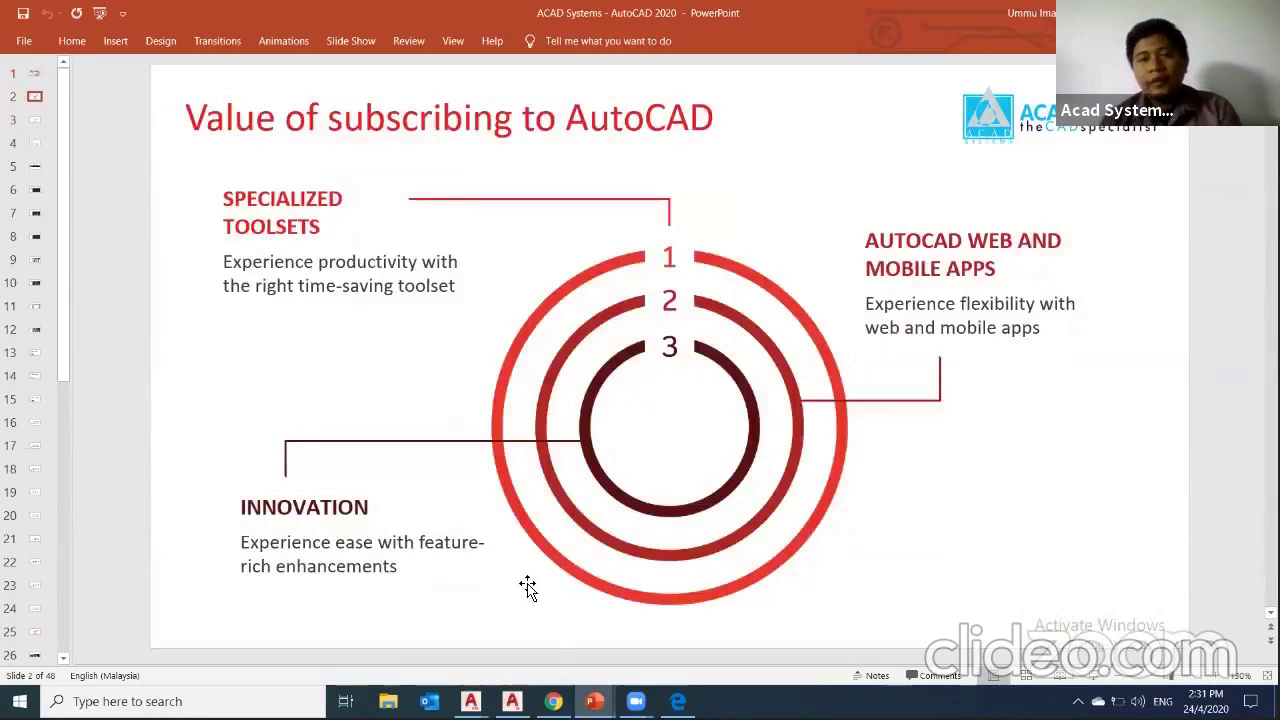
pyautogui.scroll(-1, 522, 586)
pyautogui.scroll(-1, 517, 586)
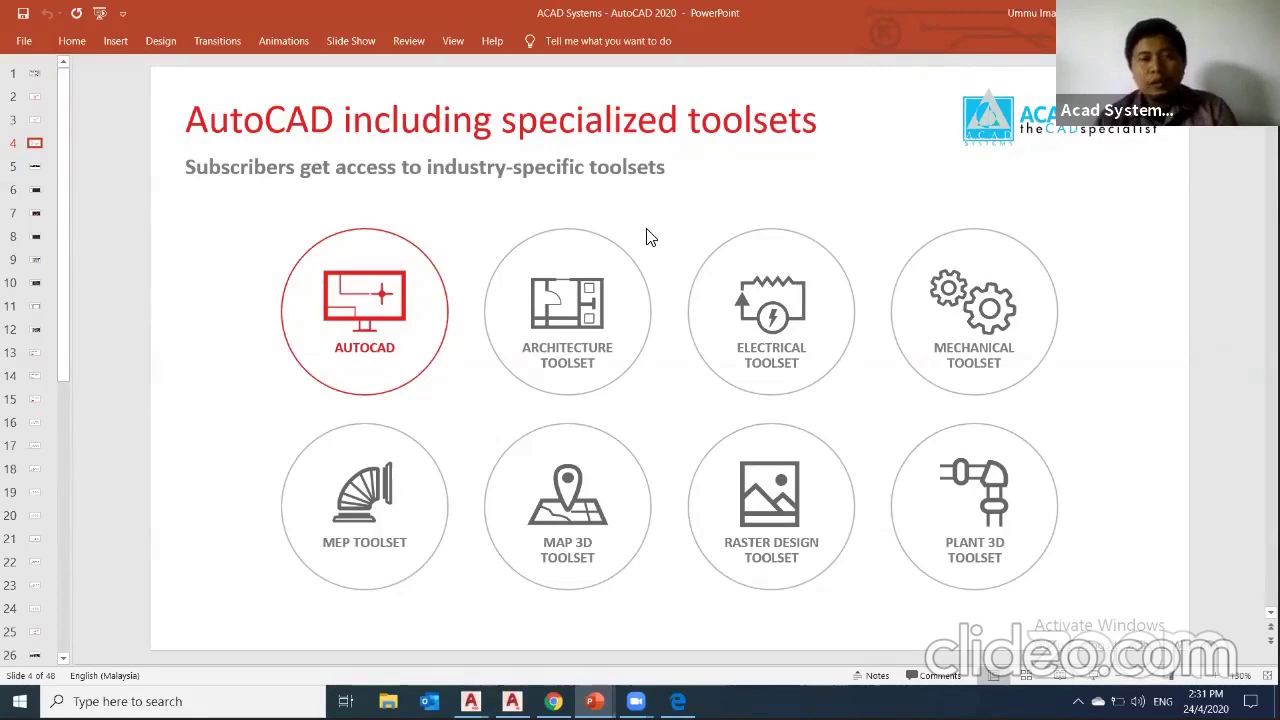
# Page forward from slide 4 to slide 11, the Plant 3D Toolset slide
pyautogui.press('pagedown')
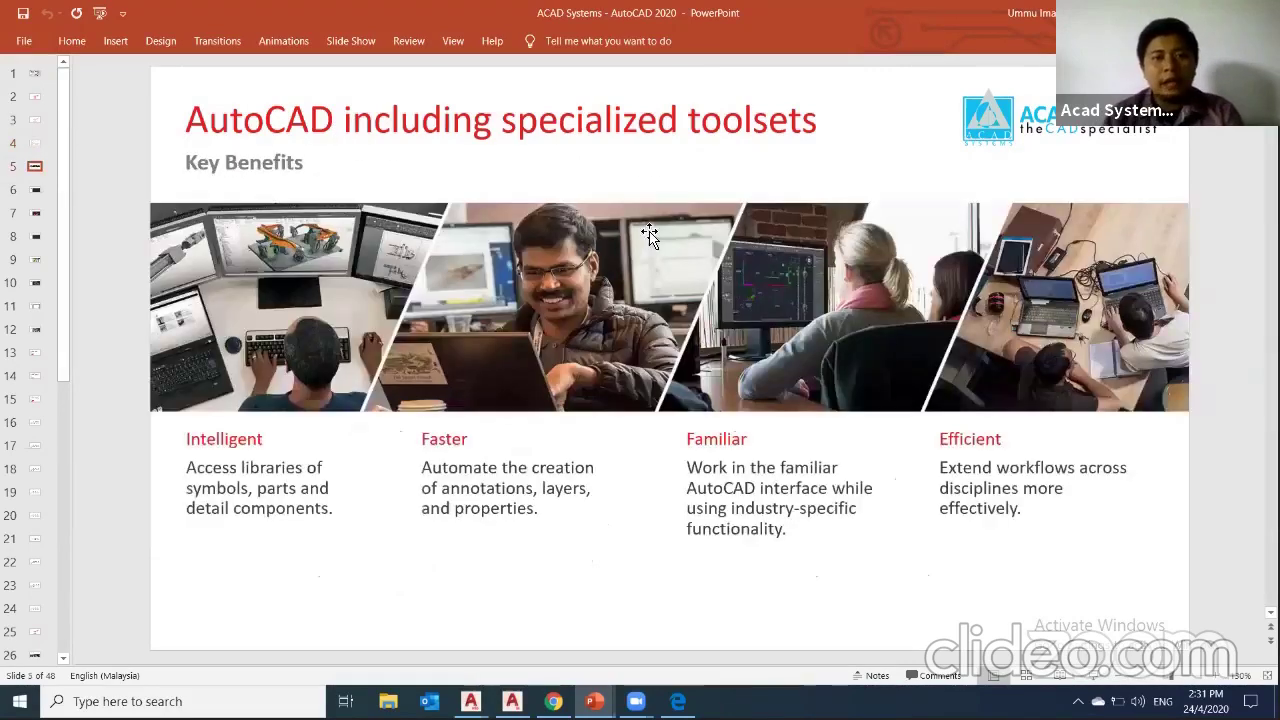
pyautogui.press('pagedown')
pyautogui.press('pagedown')
pyautogui.press('pagedown')
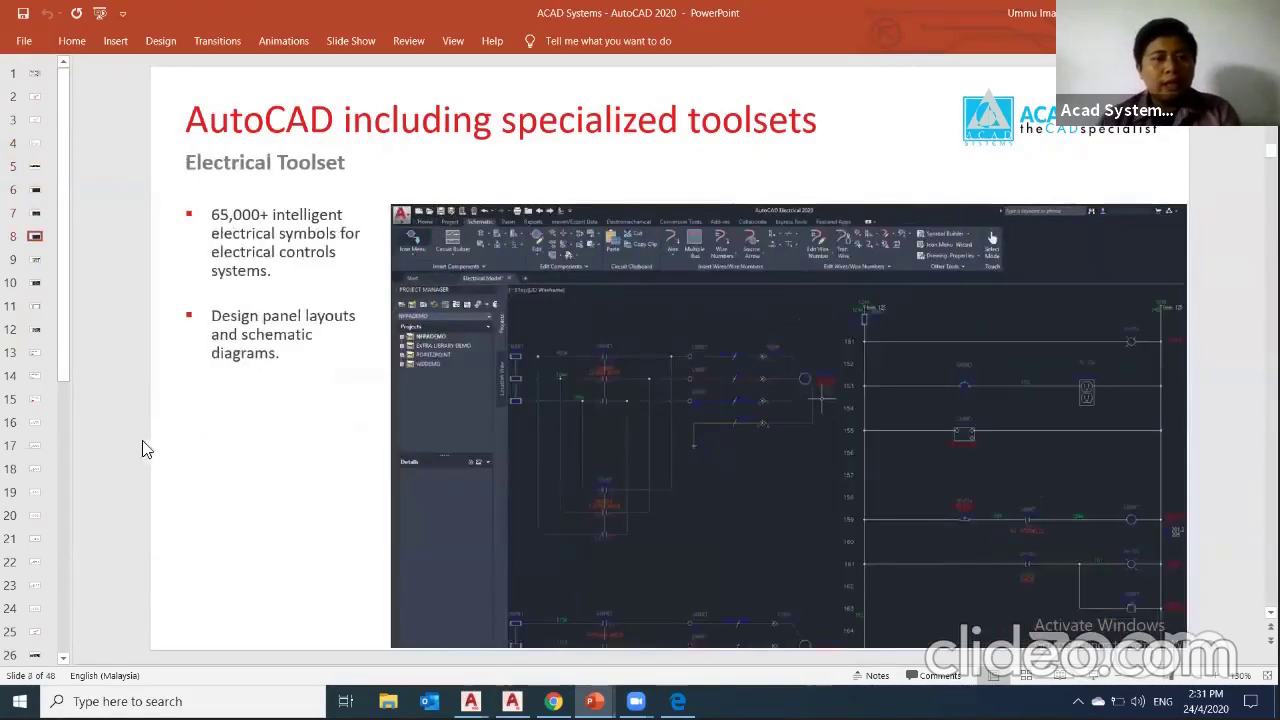
pyautogui.press('pagedown')
pyautogui.press('pagedown')
pyautogui.press('pagedown')
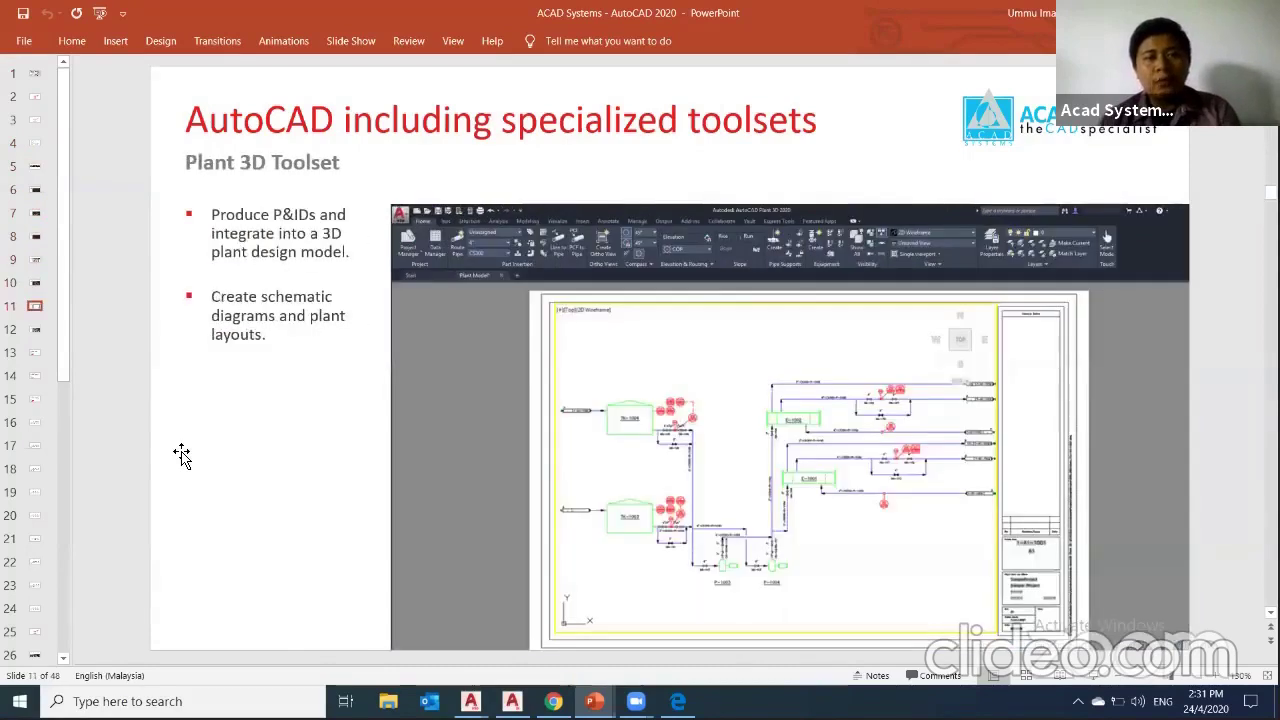
pyautogui.press('pagedown')
pyautogui.press('pageup')
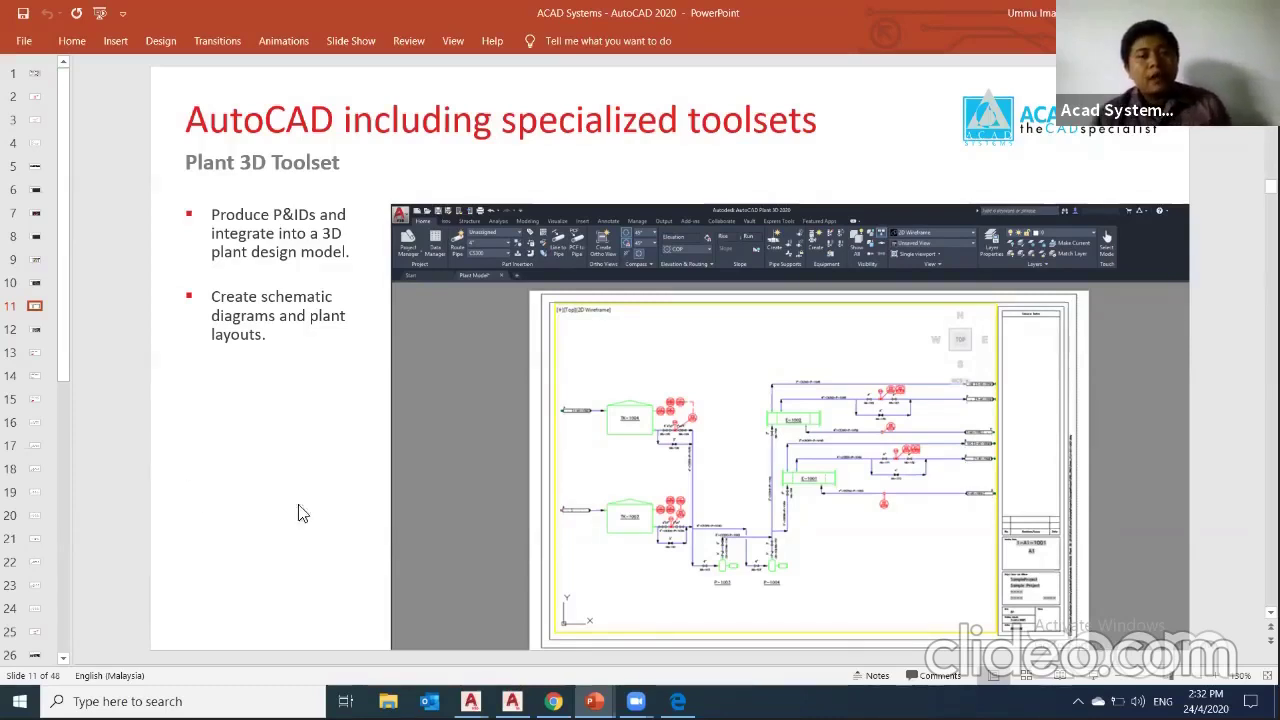
pyautogui.moveTo(594, 701)
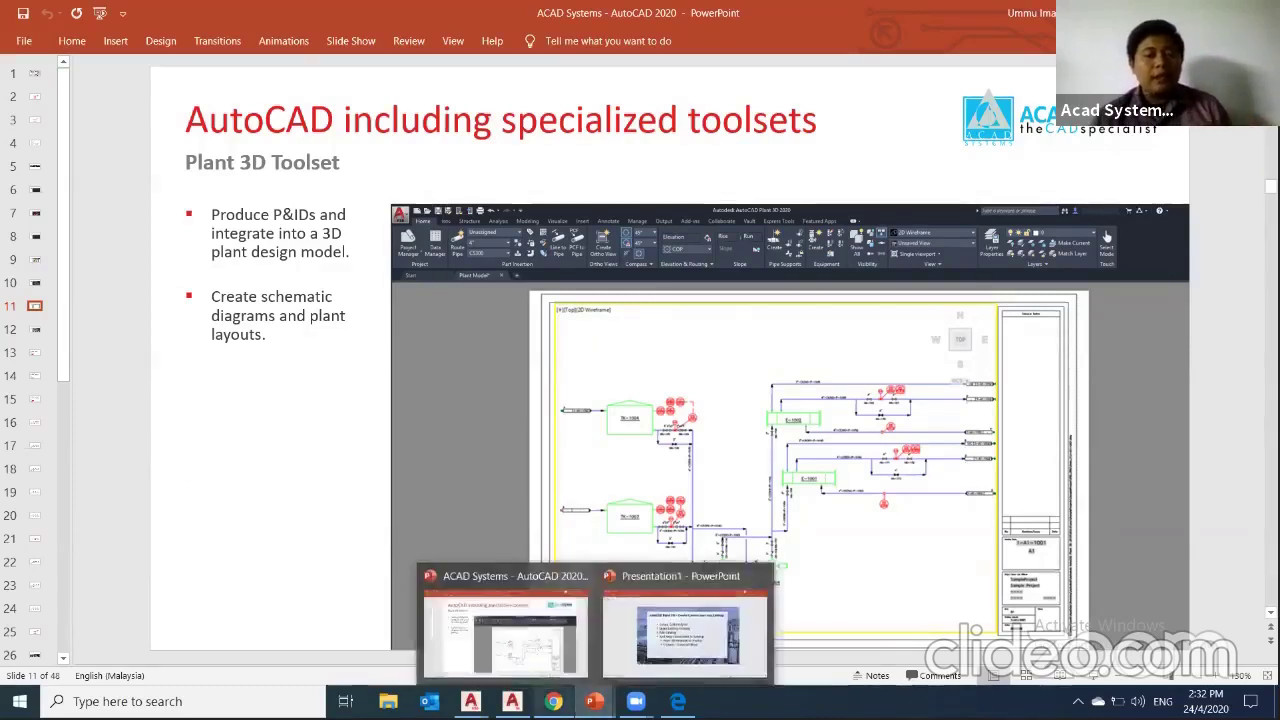
# Open the Acad Systems home page and scroll down to its Latest Workshops, Webinars listing
pyautogui.click(553, 701)
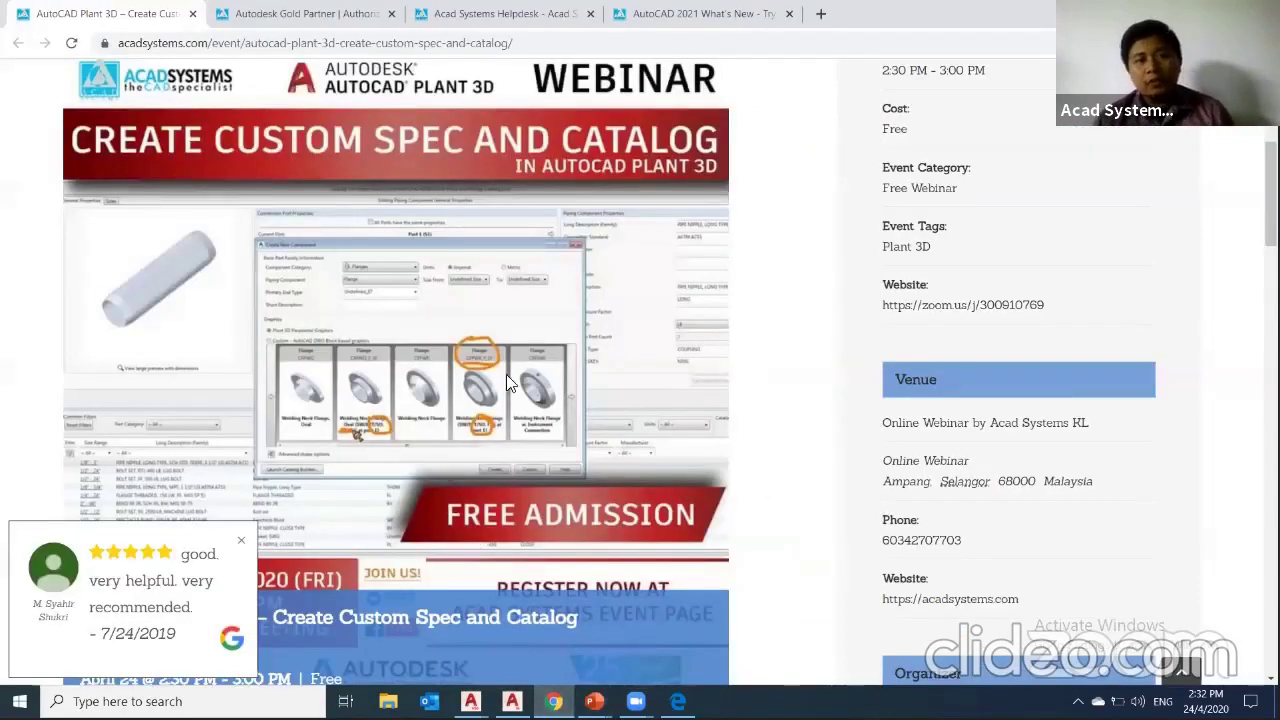
pyautogui.click(365, 26)
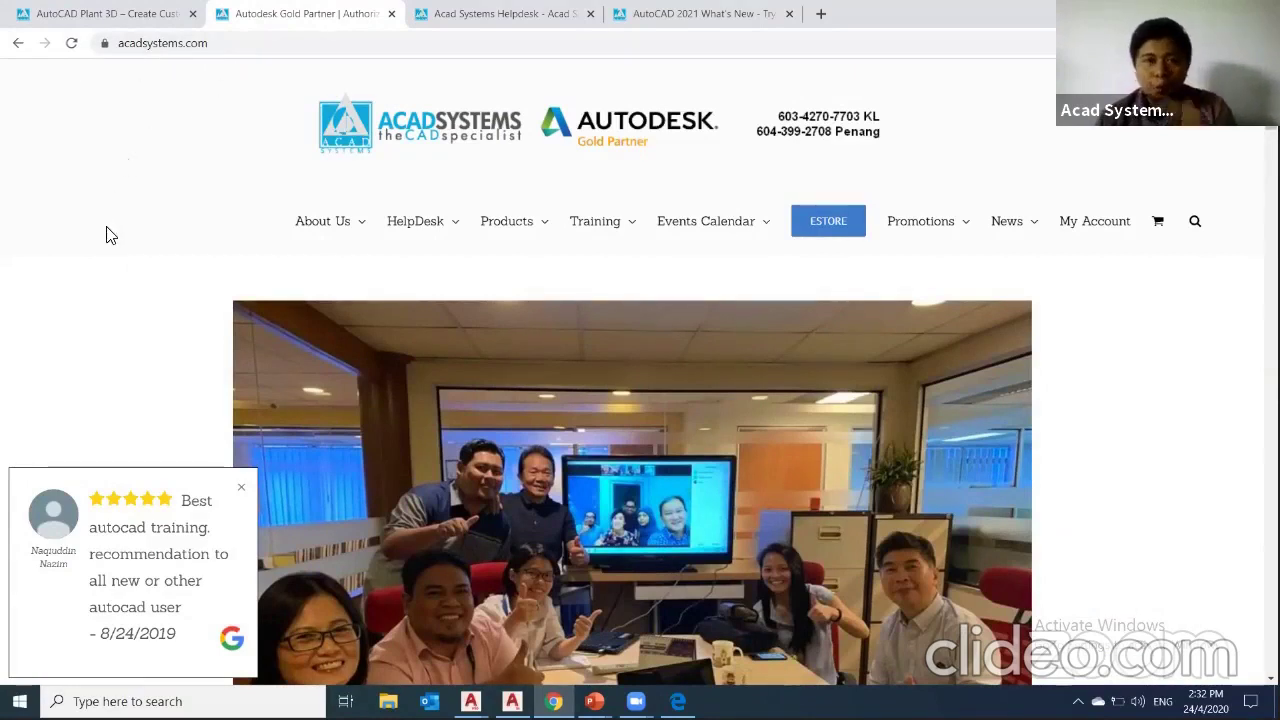
pyautogui.scroll(-3, 110, 232)
pyautogui.scroll(-3, 110, 235)
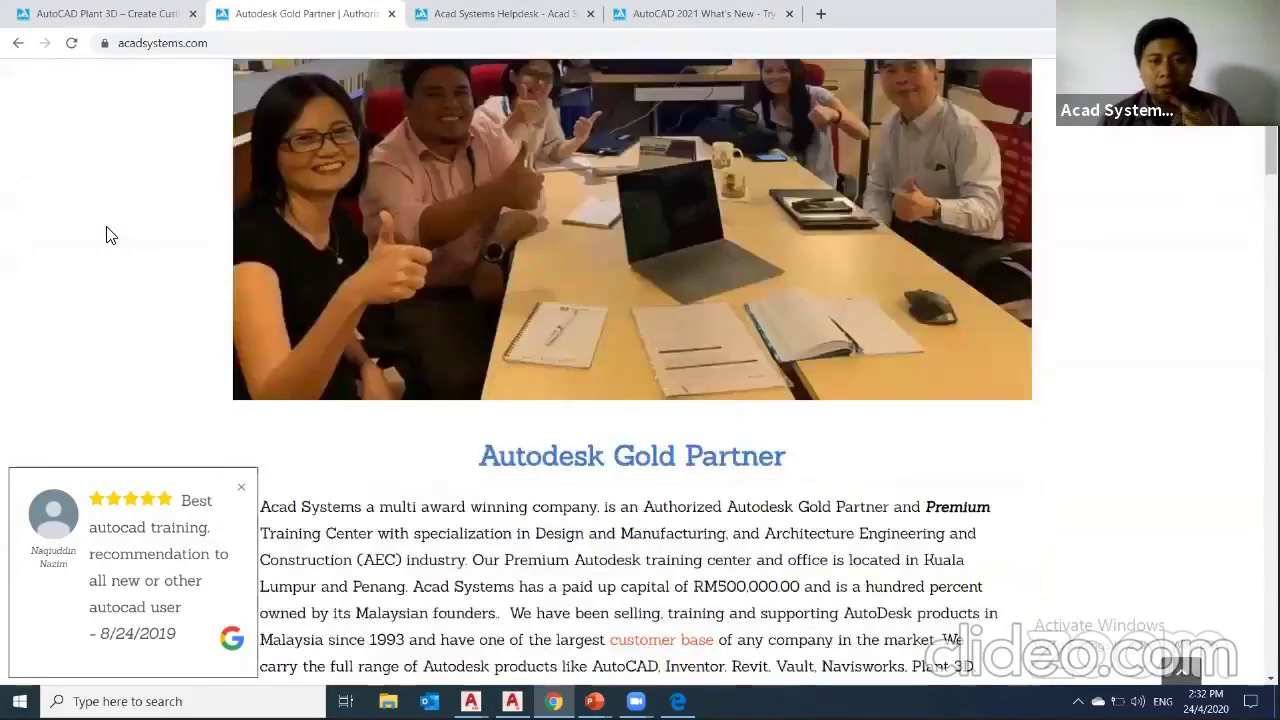
pyautogui.scroll(-1, 110, 235)
pyautogui.scroll(-2, 110, 235)
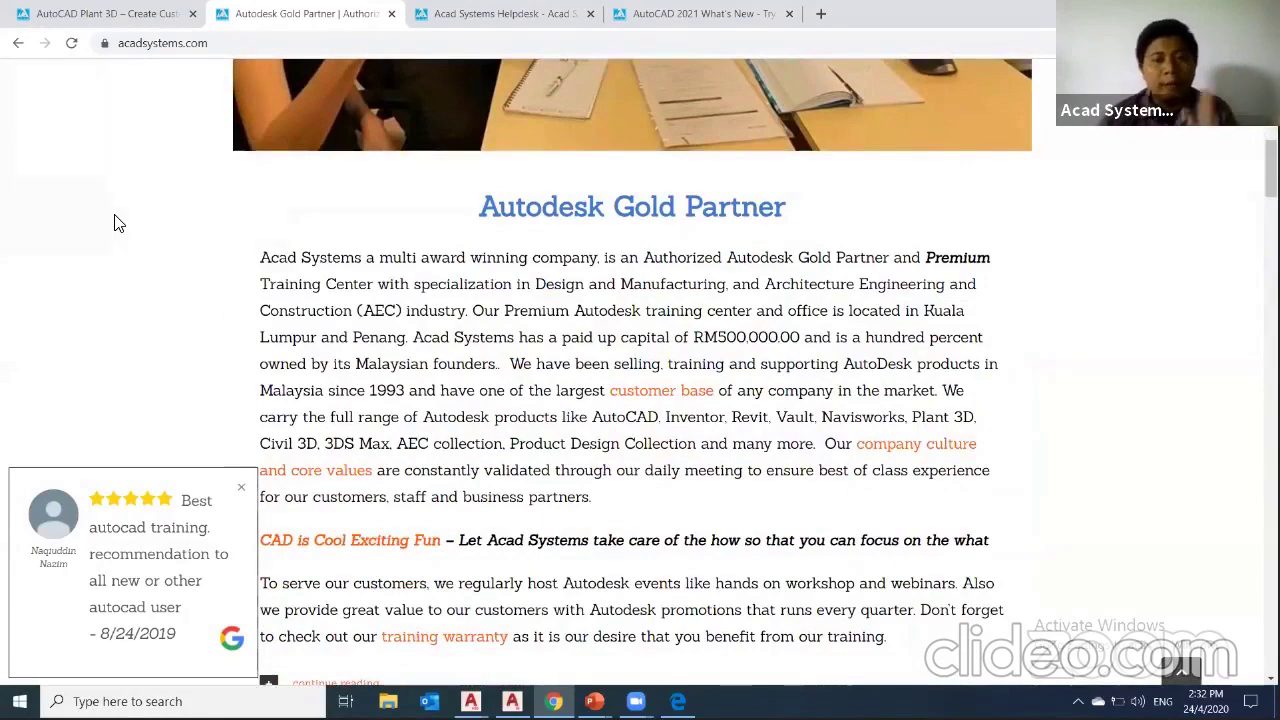
pyautogui.scroll(-3, 115, 228)
pyautogui.scroll(-2, 115, 223)
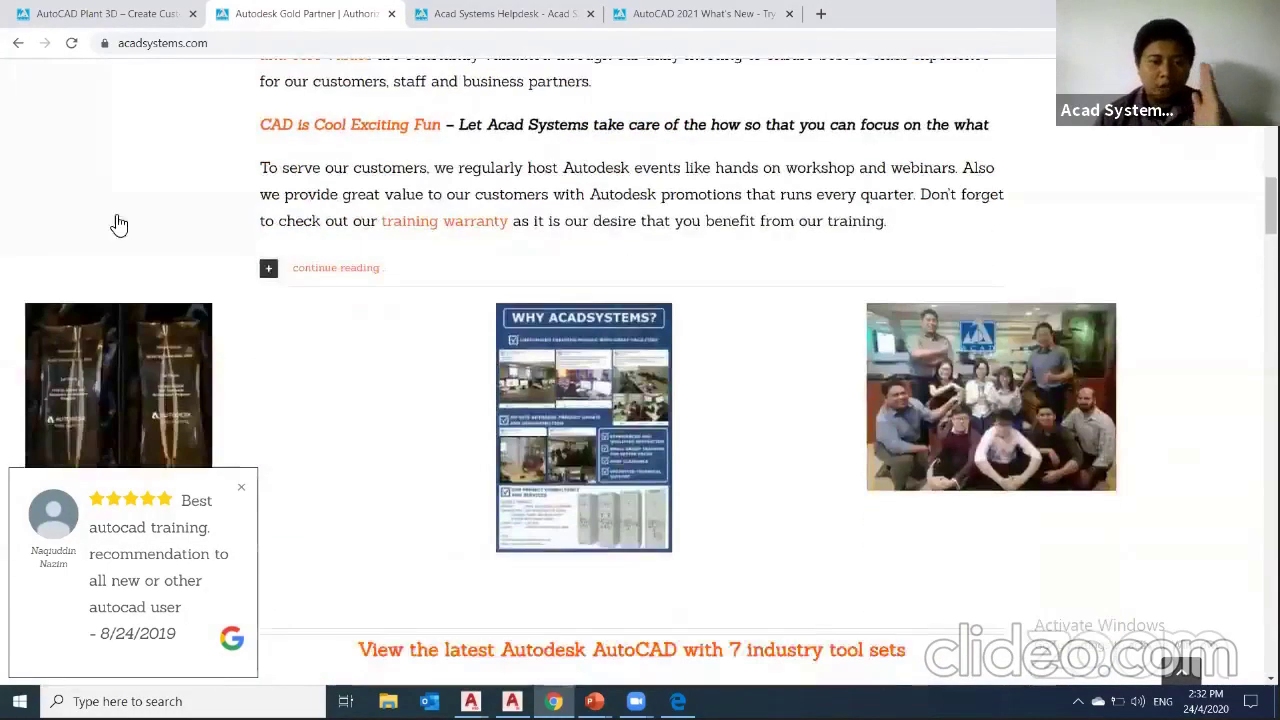
pyautogui.scroll(-2, 115, 223)
pyautogui.scroll(-3, 117, 224)
pyautogui.scroll(-2, 117, 224)
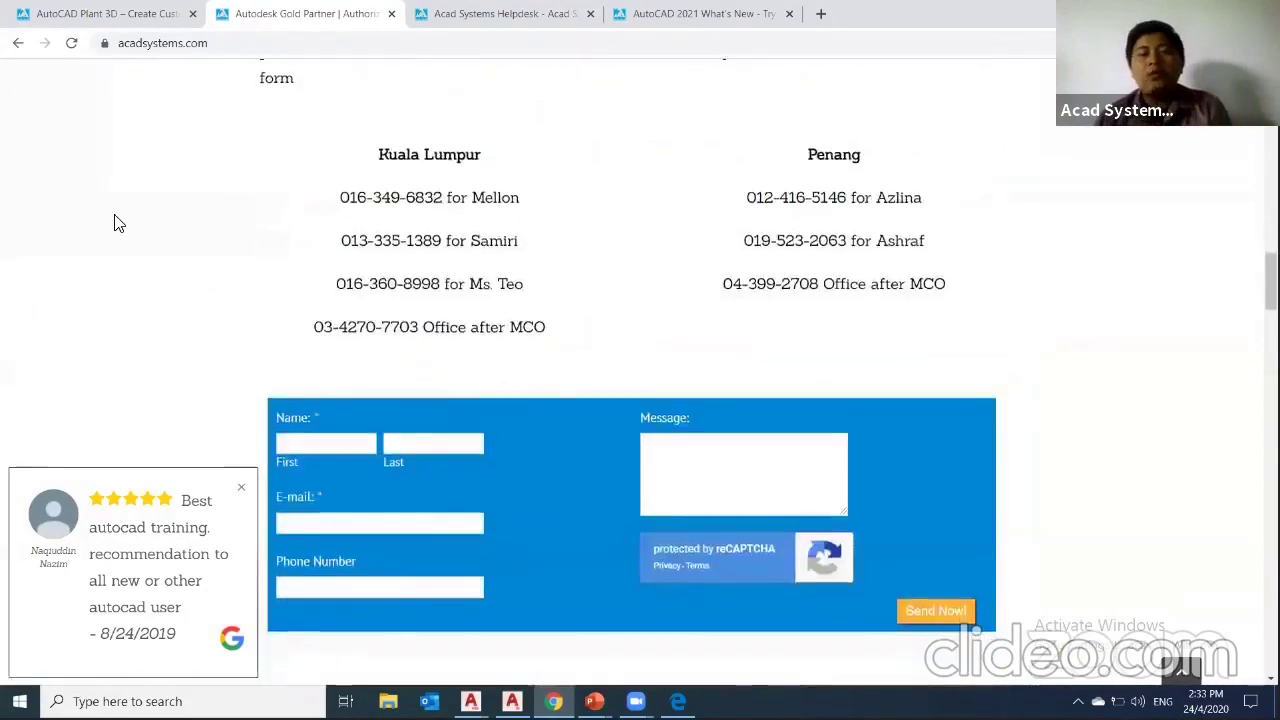
pyautogui.scroll(-2, 117, 222)
pyautogui.scroll(-3, 115, 223)
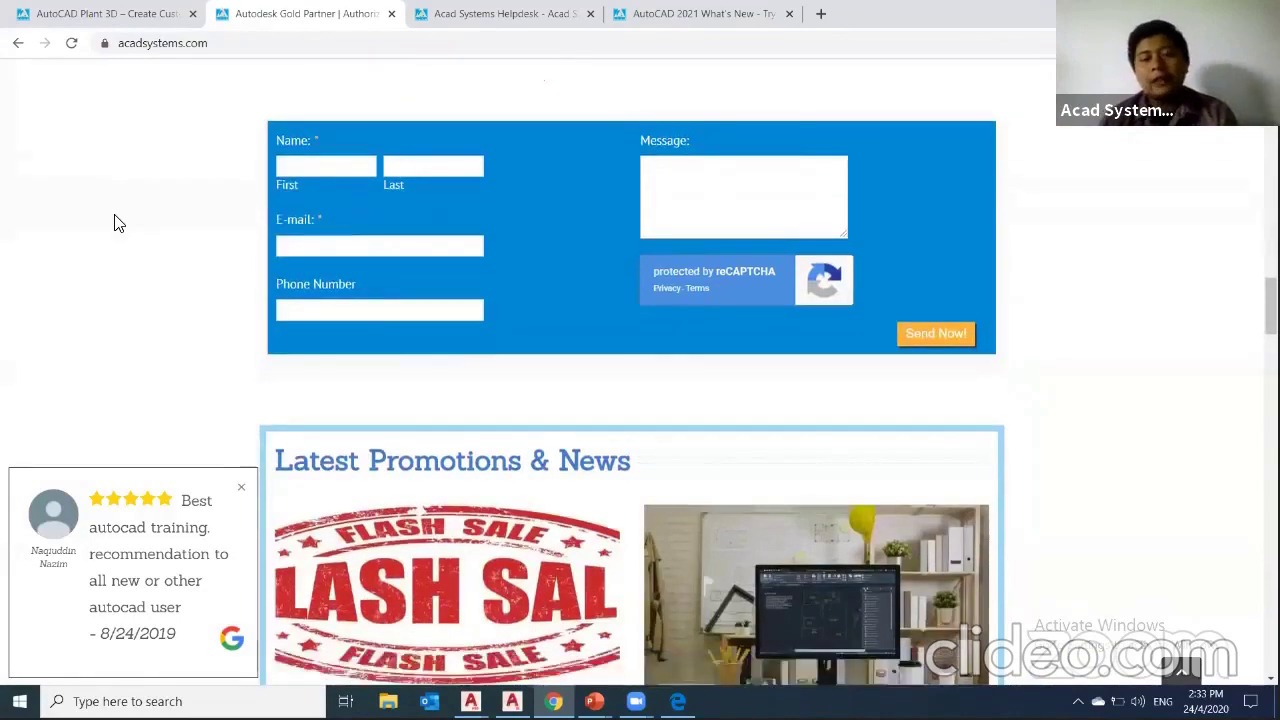
pyautogui.scroll(-2, 115, 223)
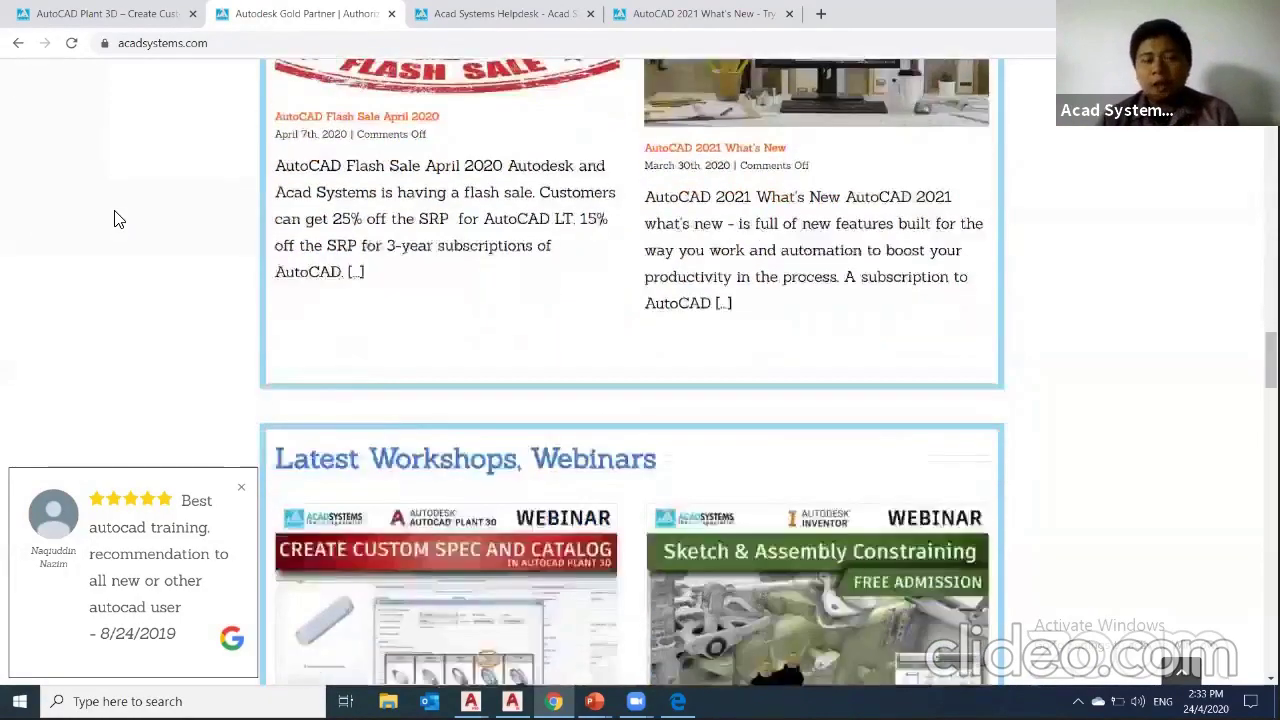
pyautogui.scroll(-3, 114, 217)
pyautogui.scroll(-2, 114, 217)
pyautogui.scroll(1, 157, 201)
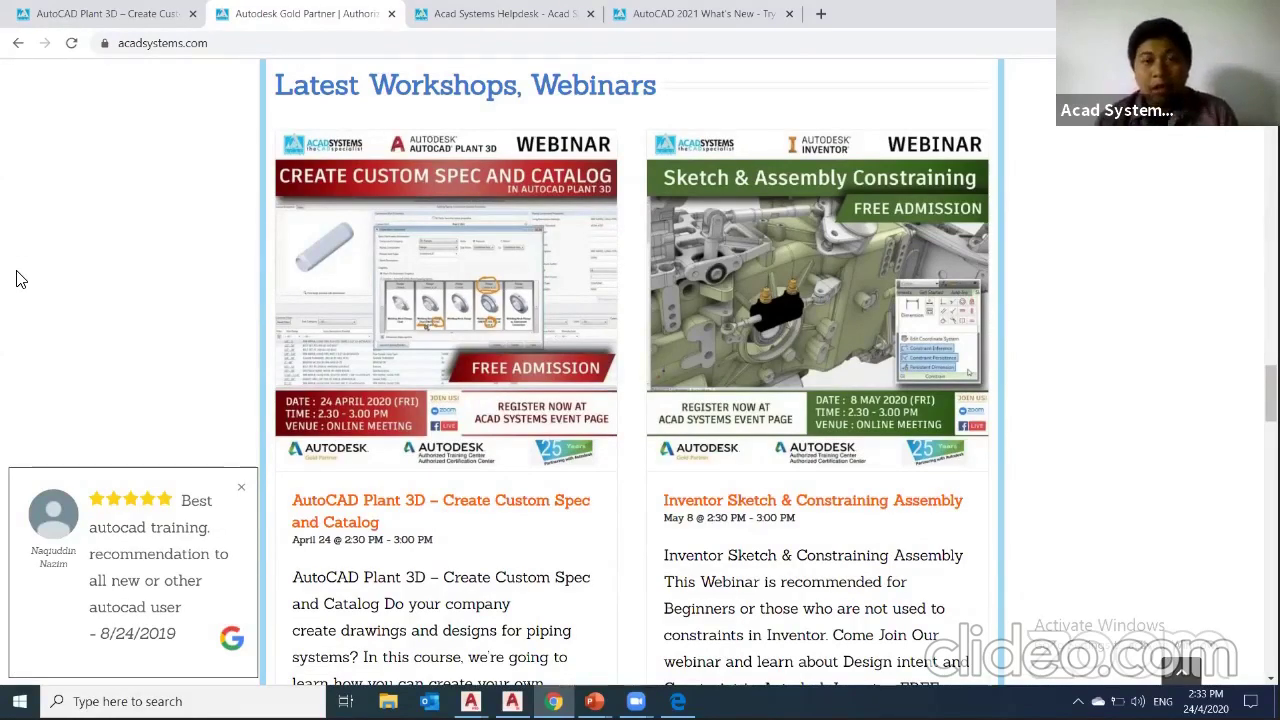
pyautogui.scroll(-3, 20, 279)
pyautogui.scroll(-1, 20, 279)
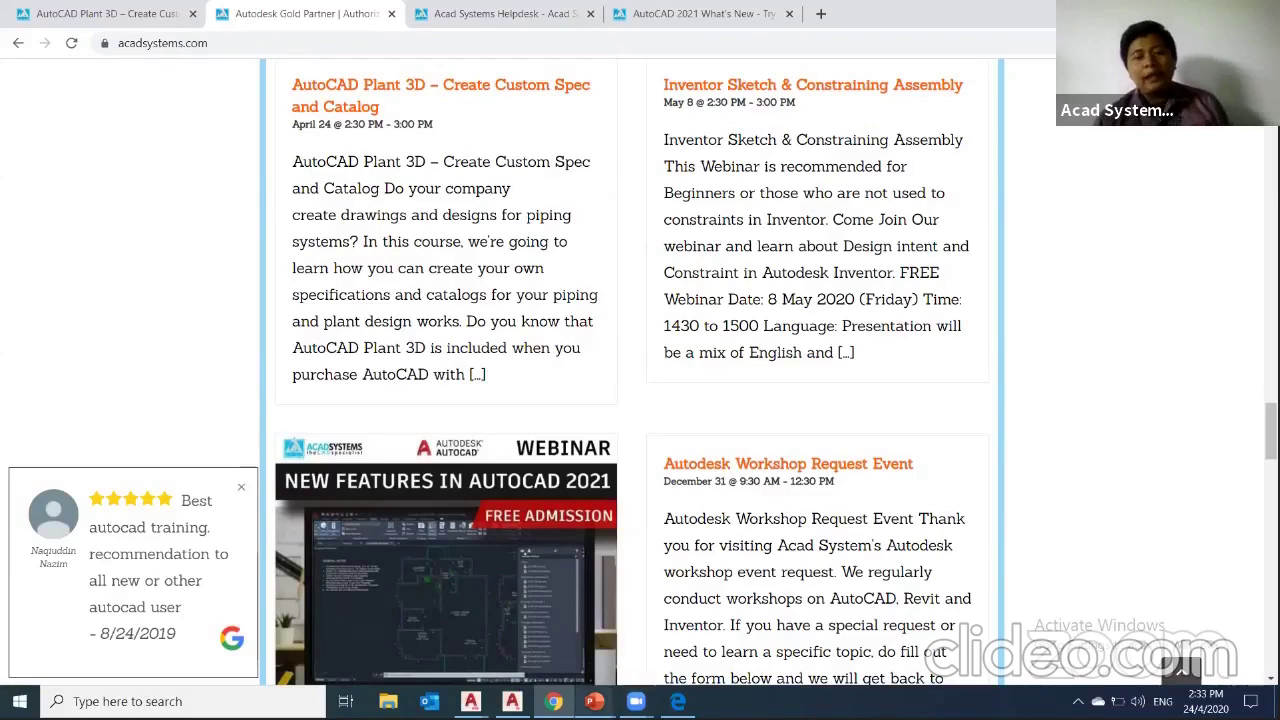
# Bring up the Plant 3D Create Custom Spec and Catalog deck and zoom its agenda slide
pyautogui.moveTo(594, 701)
pyautogui.click(684, 620)
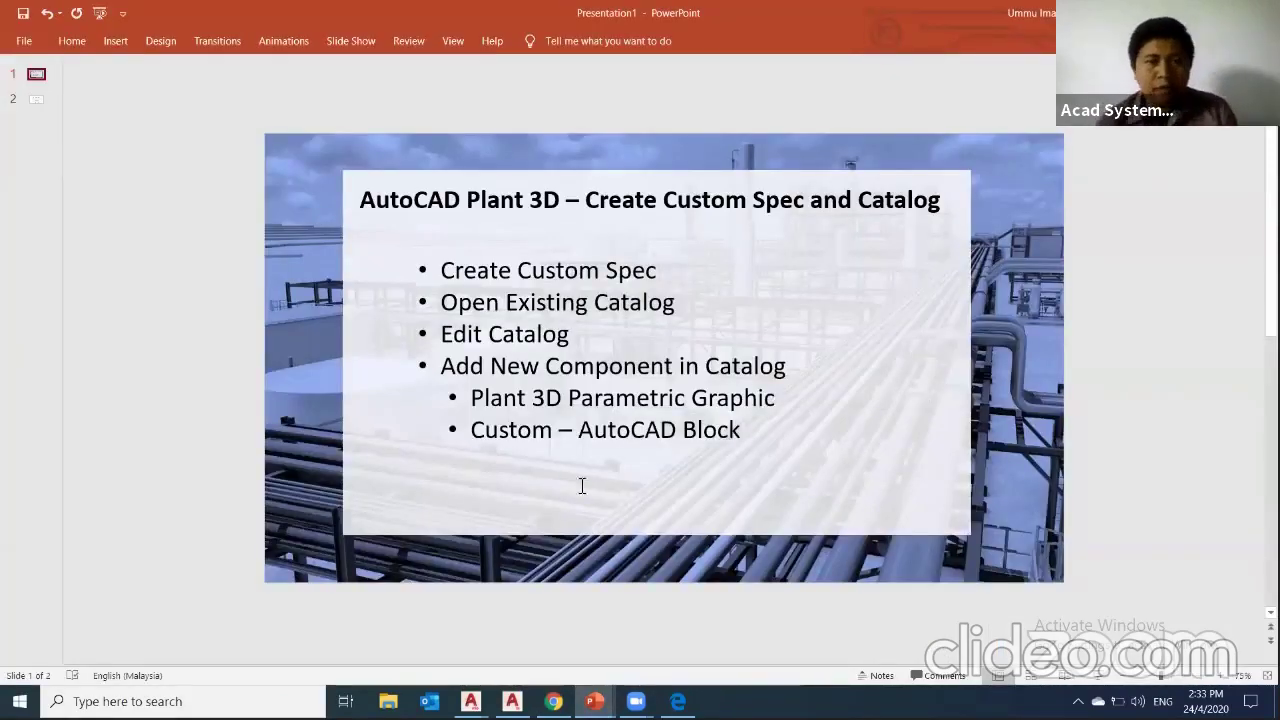
pyautogui.keyDown('ctrl'); pyautogui.scroll(3, 1170, 371); pyautogui.keyUp('ctrl')
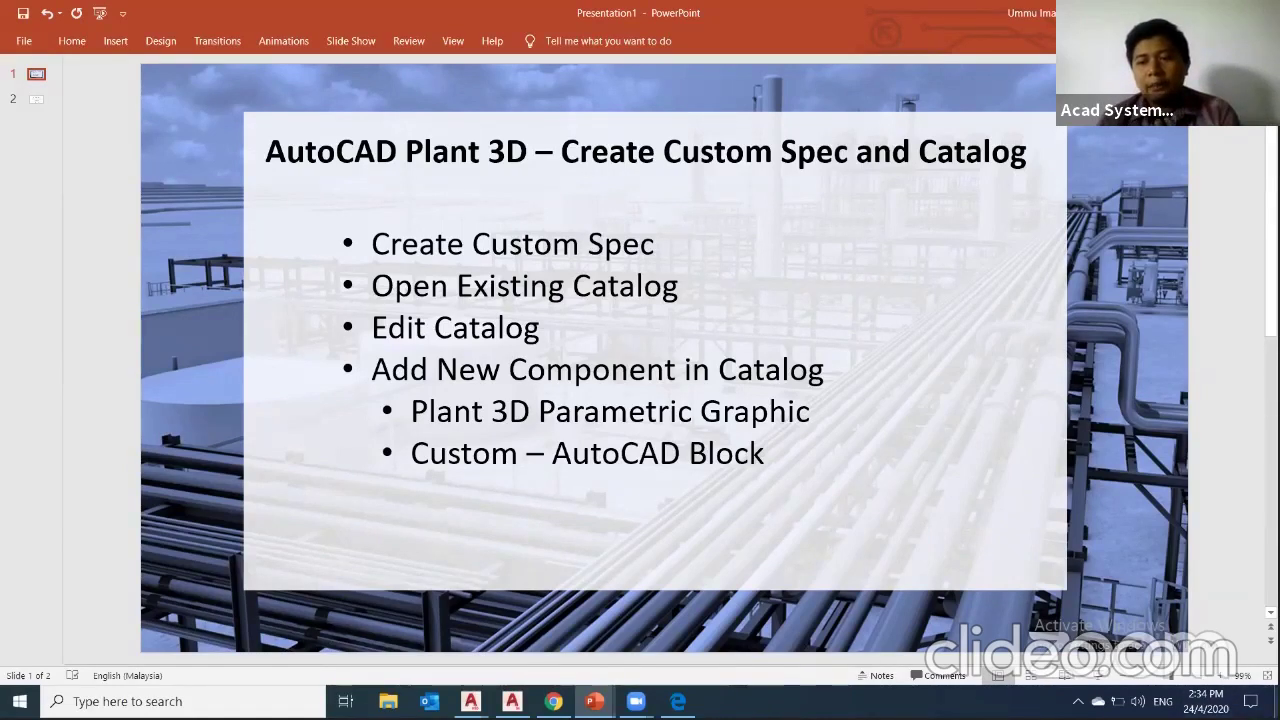
# Highlight the AutoCAD Plant 3D desktop shortcuts with red annotation strokes
pyautogui.click(1250, 701)
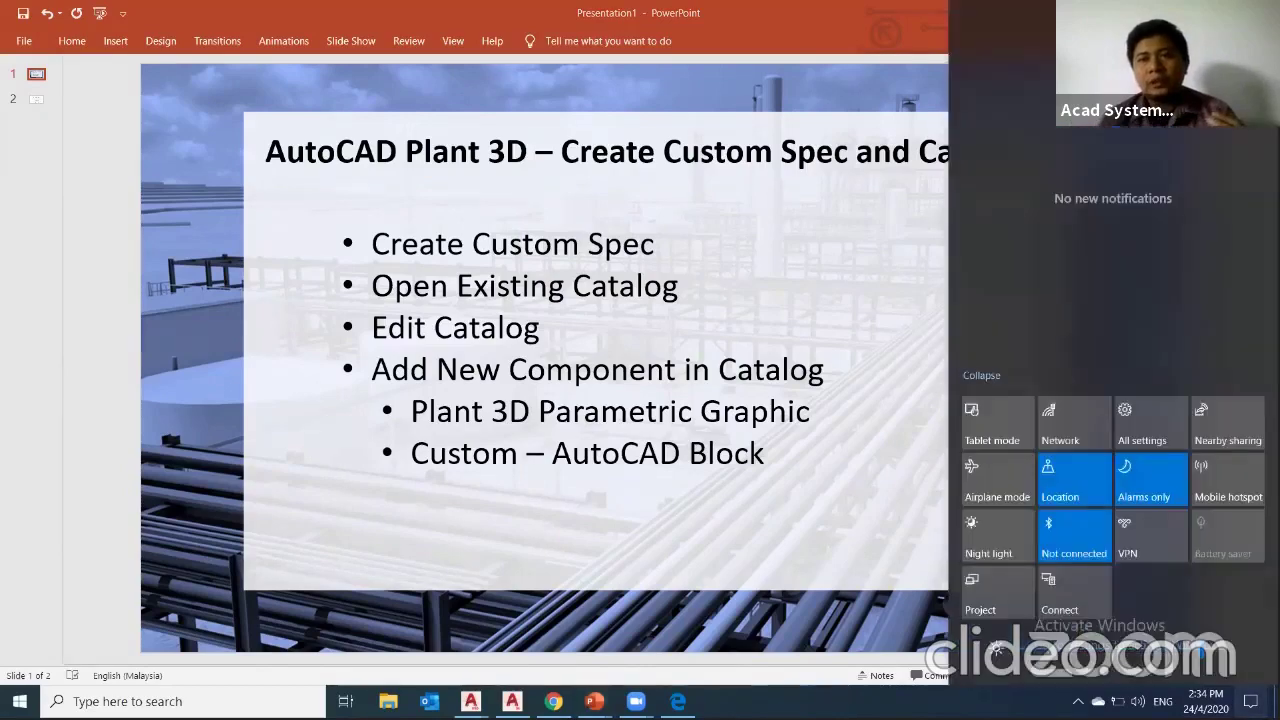
pyautogui.click(812, 226)
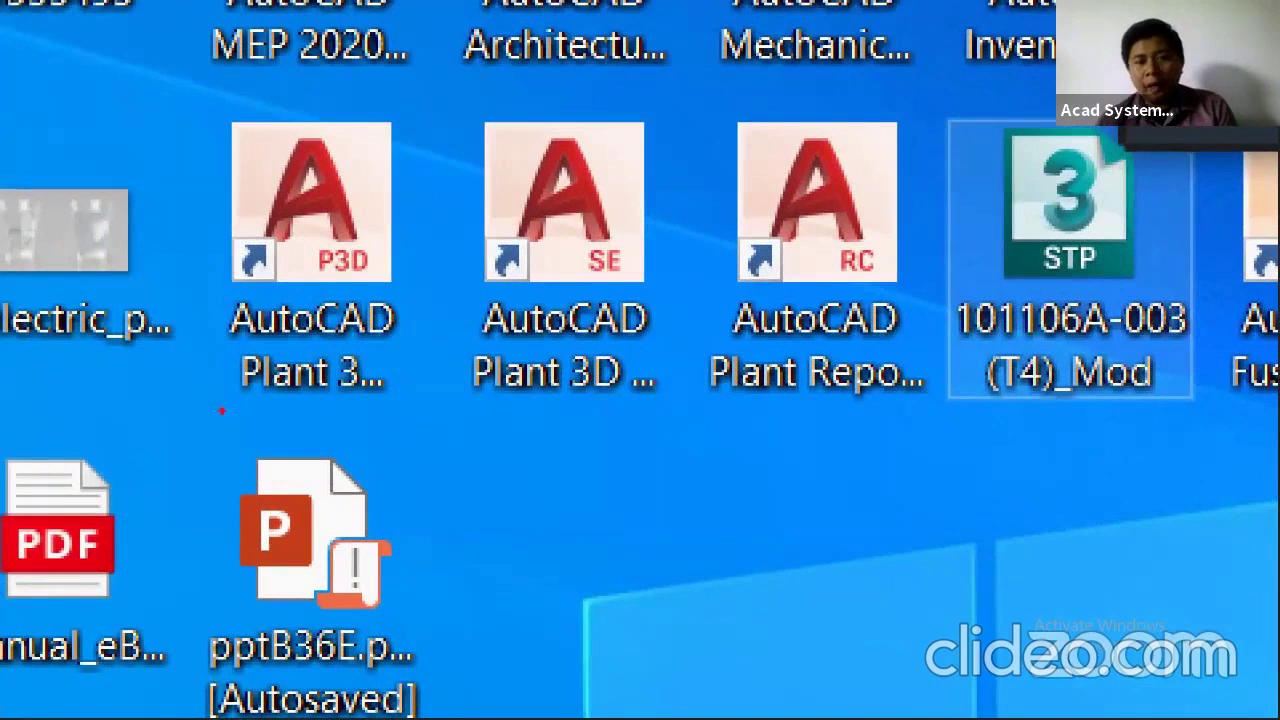
pyautogui.moveTo(222, 410); pyautogui.dragTo(388, 412)
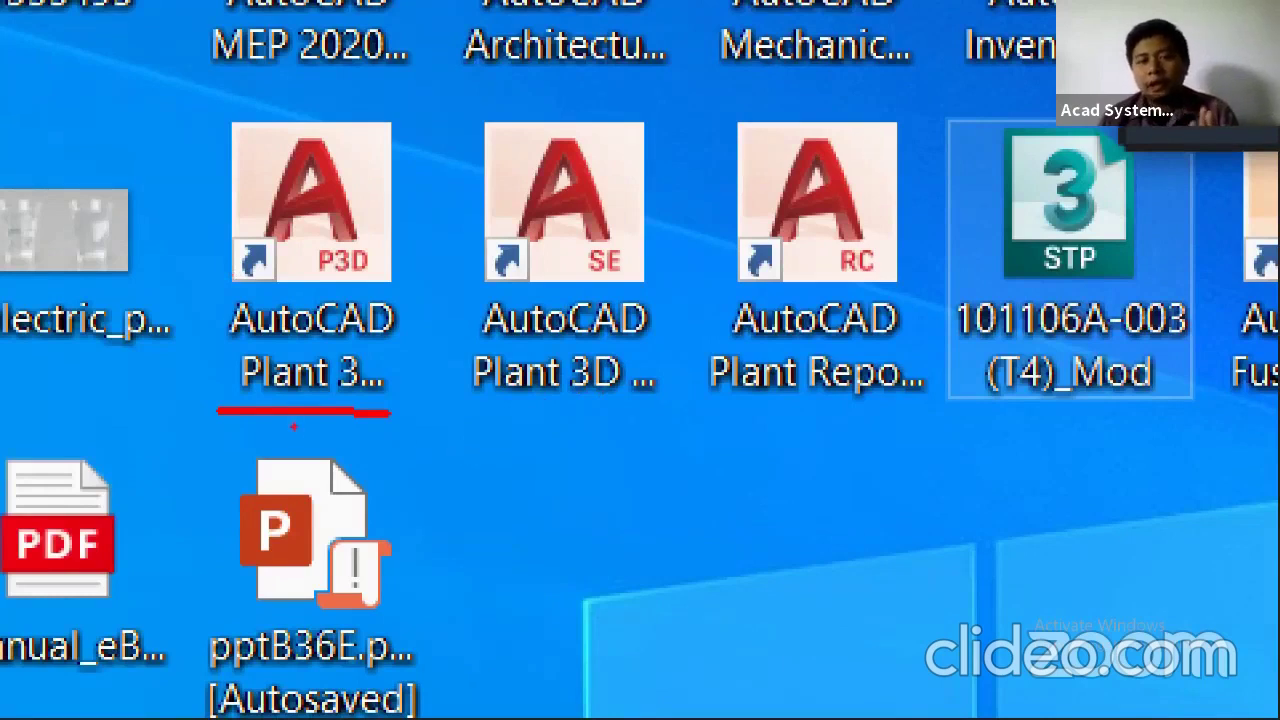
pyautogui.moveTo(293, 426); pyautogui.dragTo(912, 427)
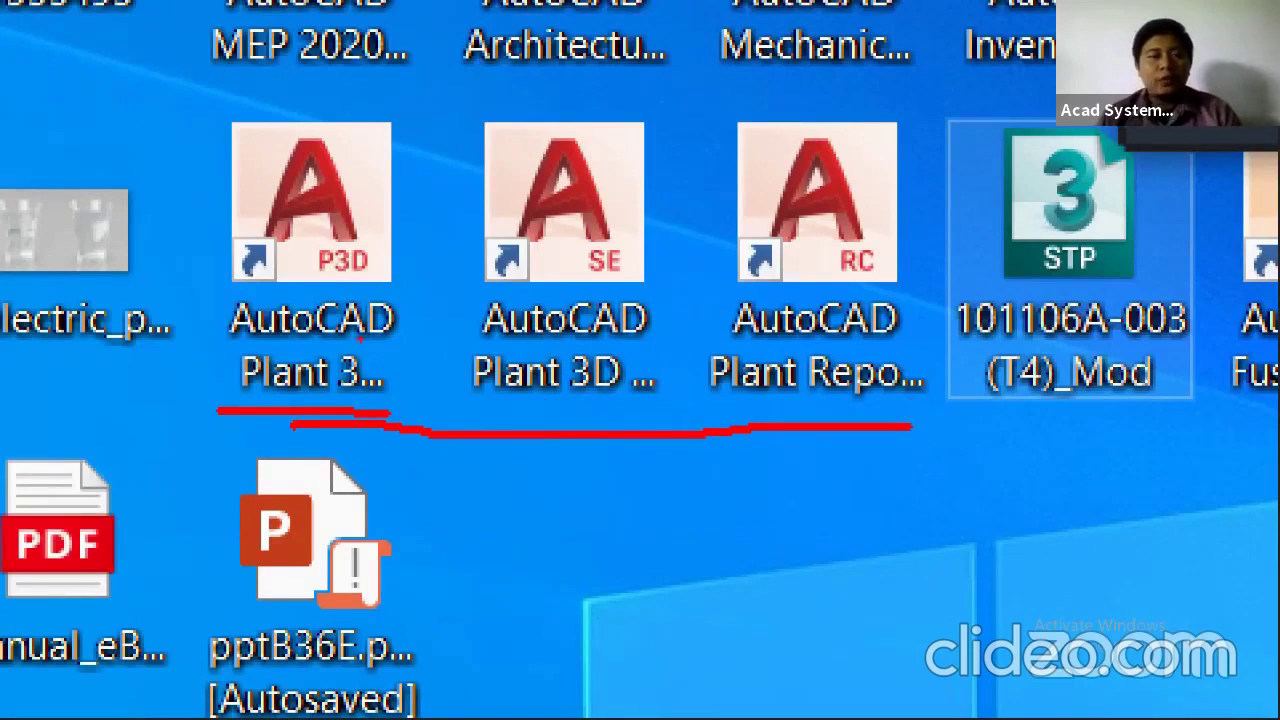
pyautogui.moveTo(653, 104)
pyautogui.mouseDown()
pyautogui.moveTo(458, 108)
pyautogui.moveTo(463, 432)
pyautogui.mouseUp()
pyautogui.moveTo(662, 148); pyautogui.dragTo(648, 522)
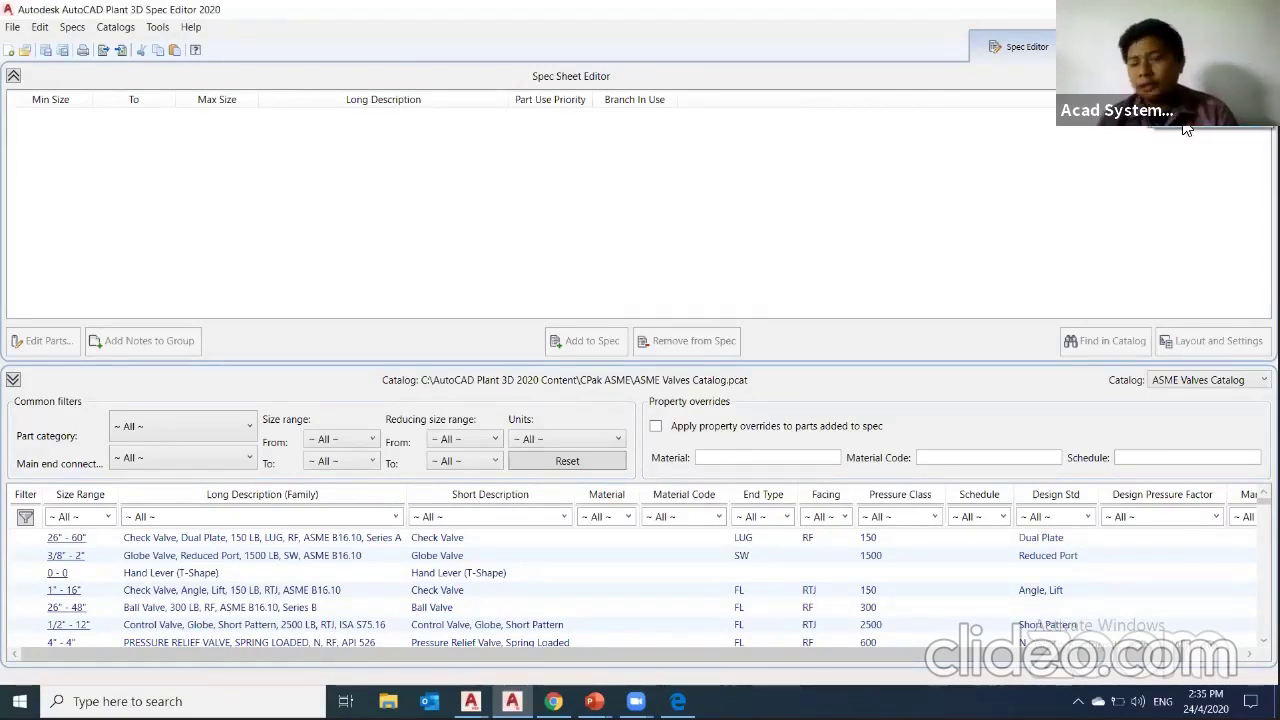
pyautogui.click(1205, 380)
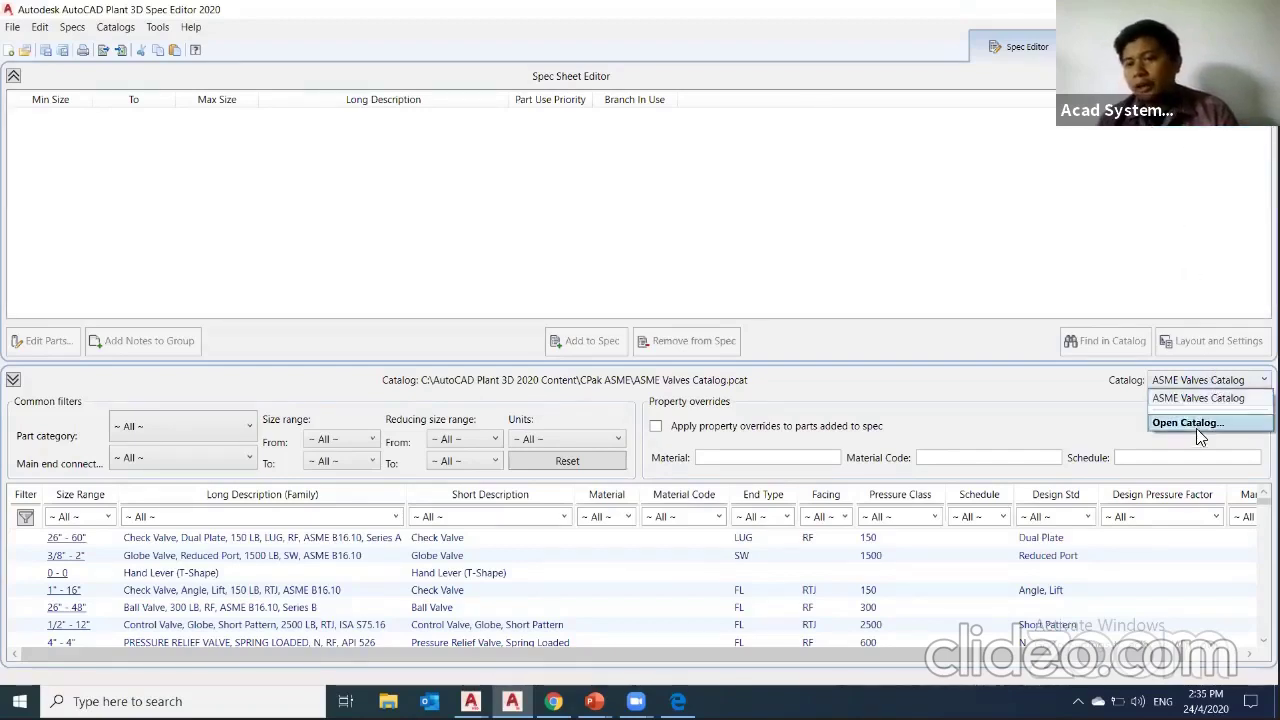
pyautogui.click(1052, 420)
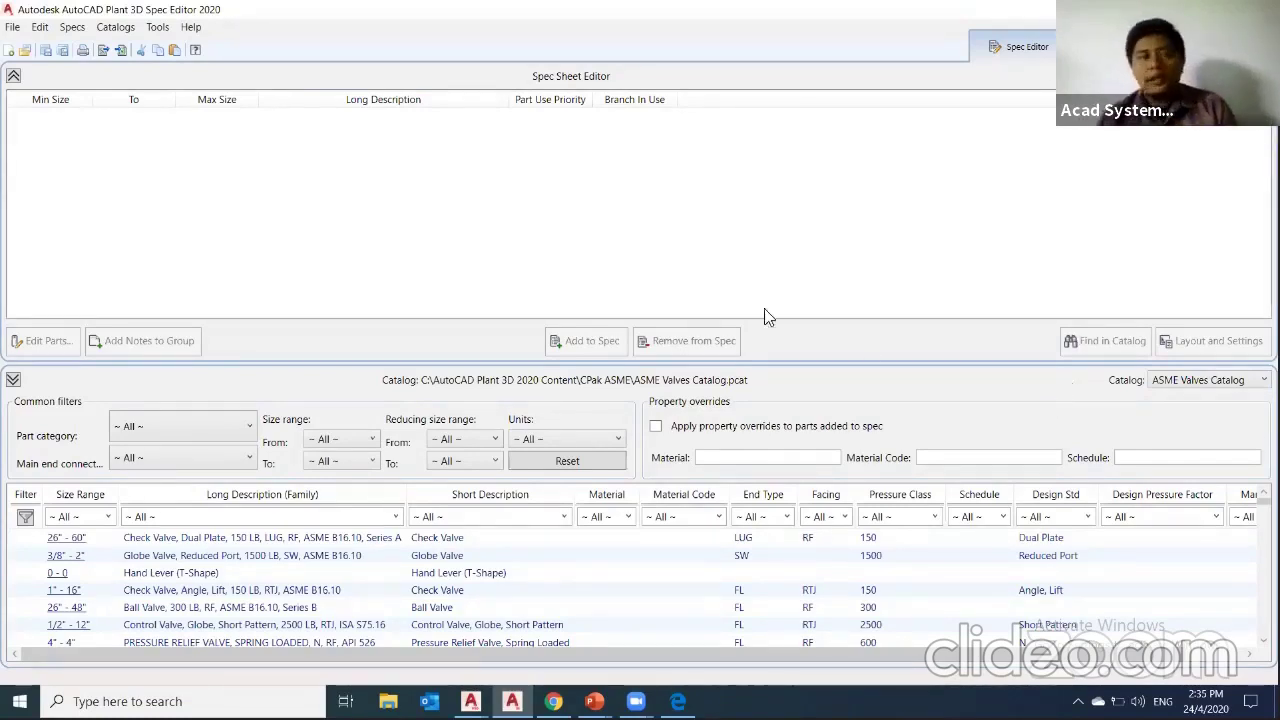
# Open ASME Valves Catalog.pcat from the CPak ASME content folder
pyautogui.click(14, 28)
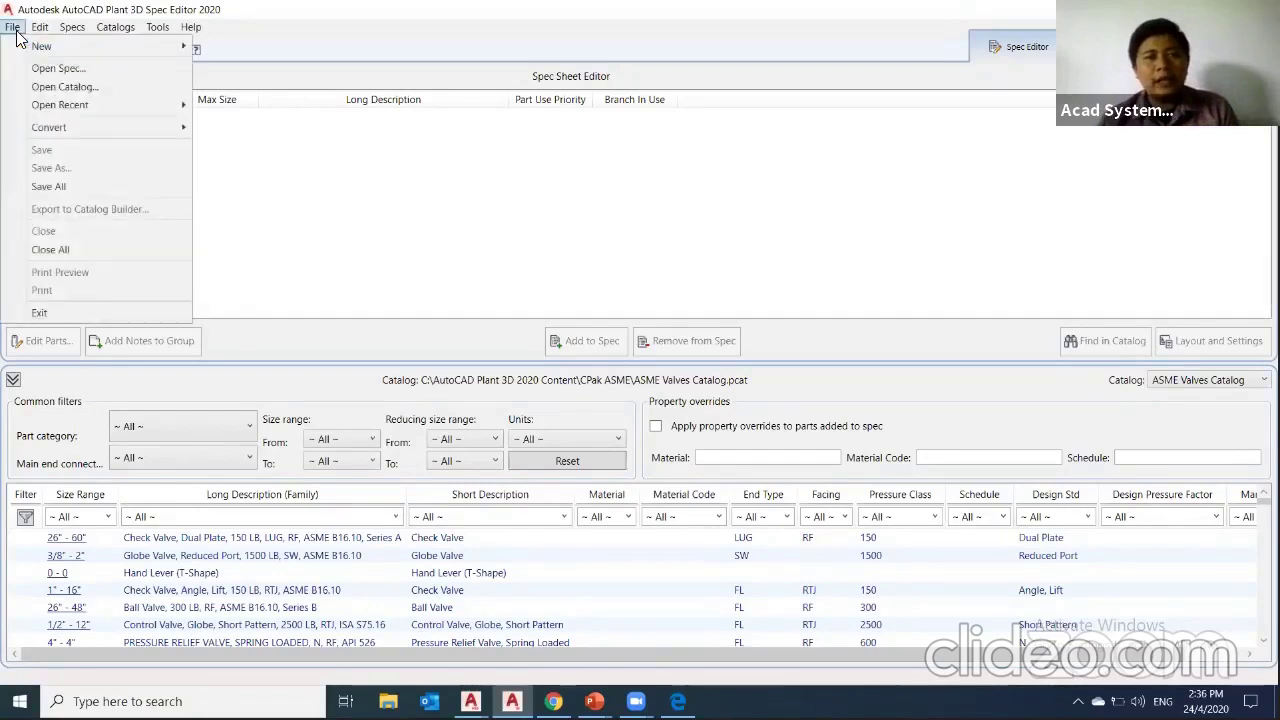
pyautogui.click(64, 87)
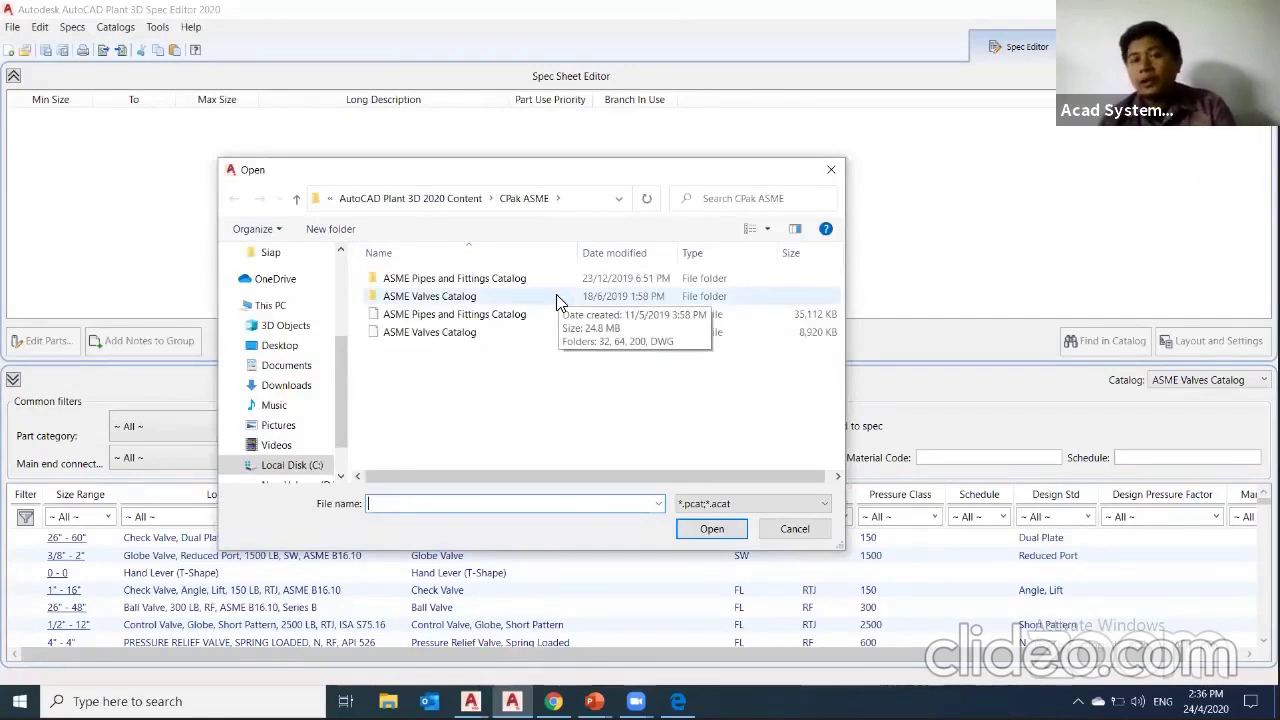
pyautogui.click(432, 200)
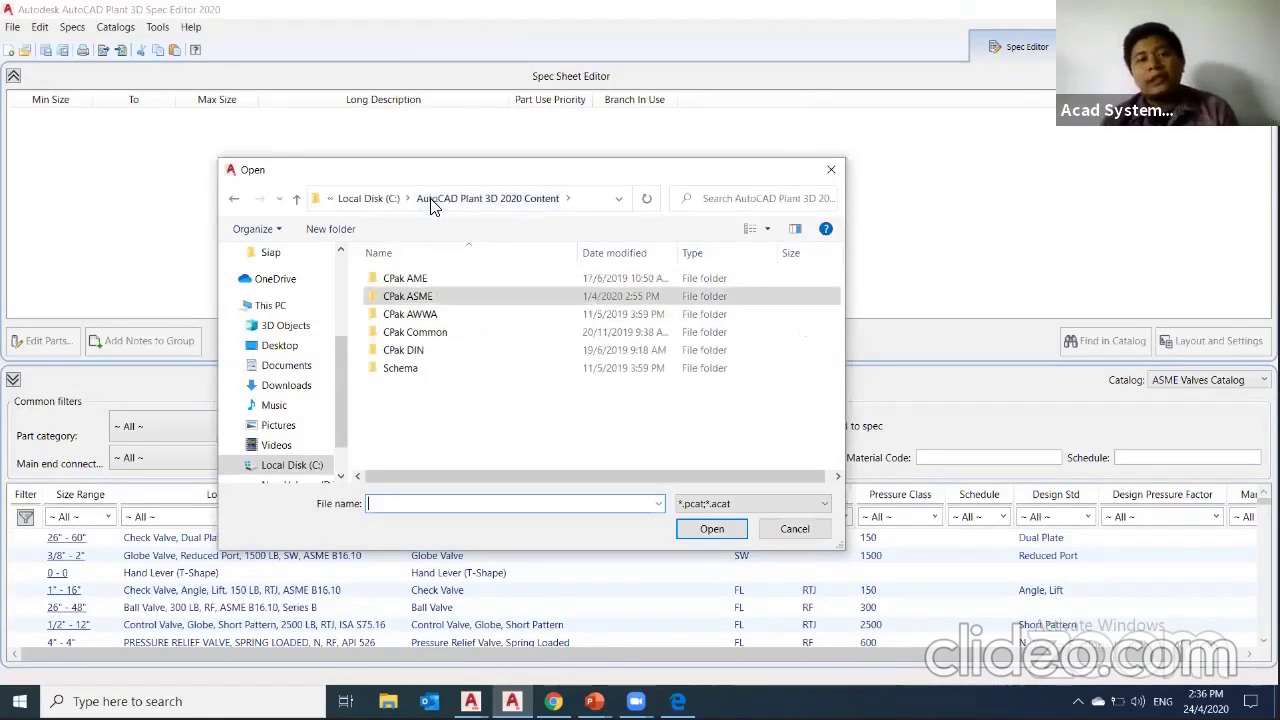
pyautogui.doubleClick(405, 352)
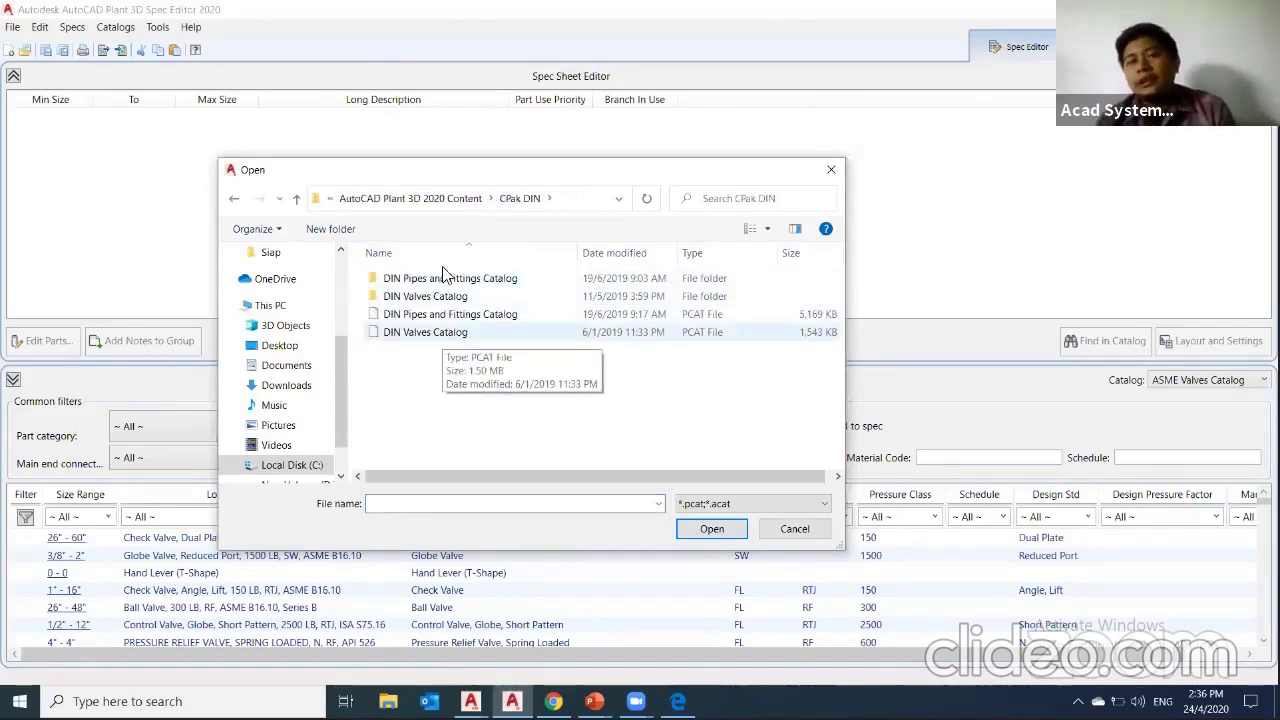
pyautogui.click(455, 199)
pyautogui.doubleClick(425, 296)
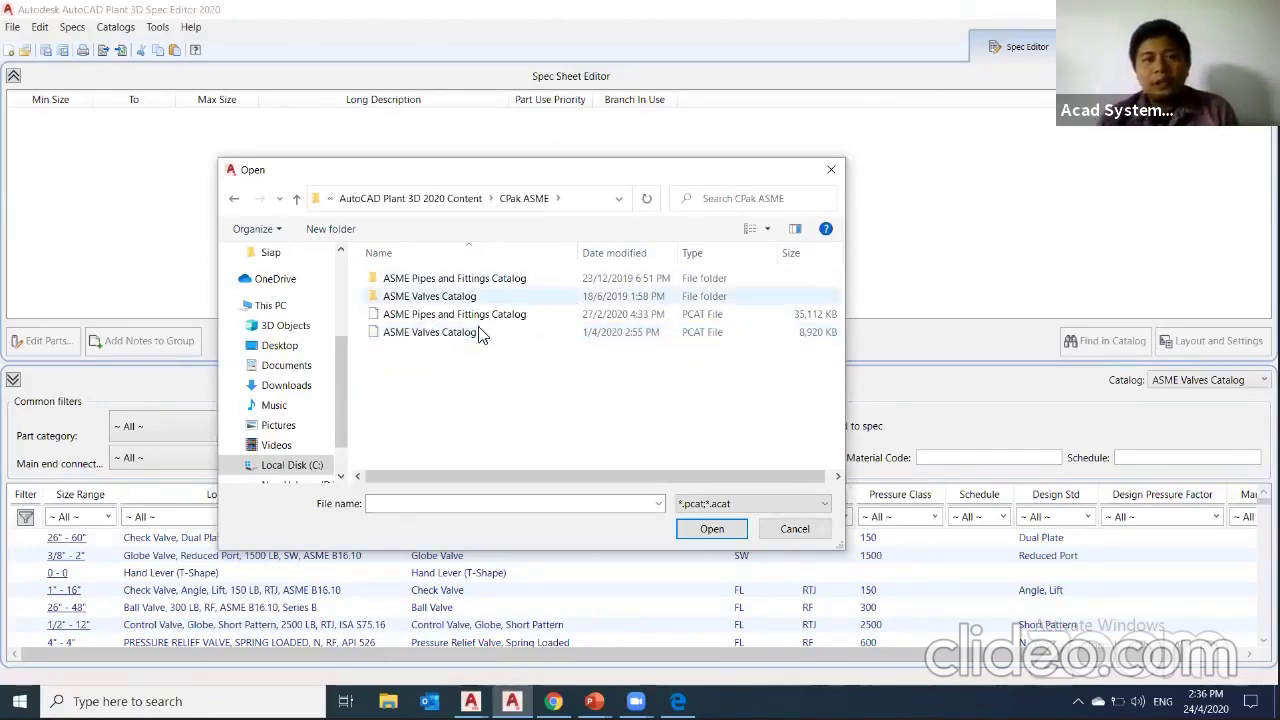
pyautogui.doubleClick(470, 333)
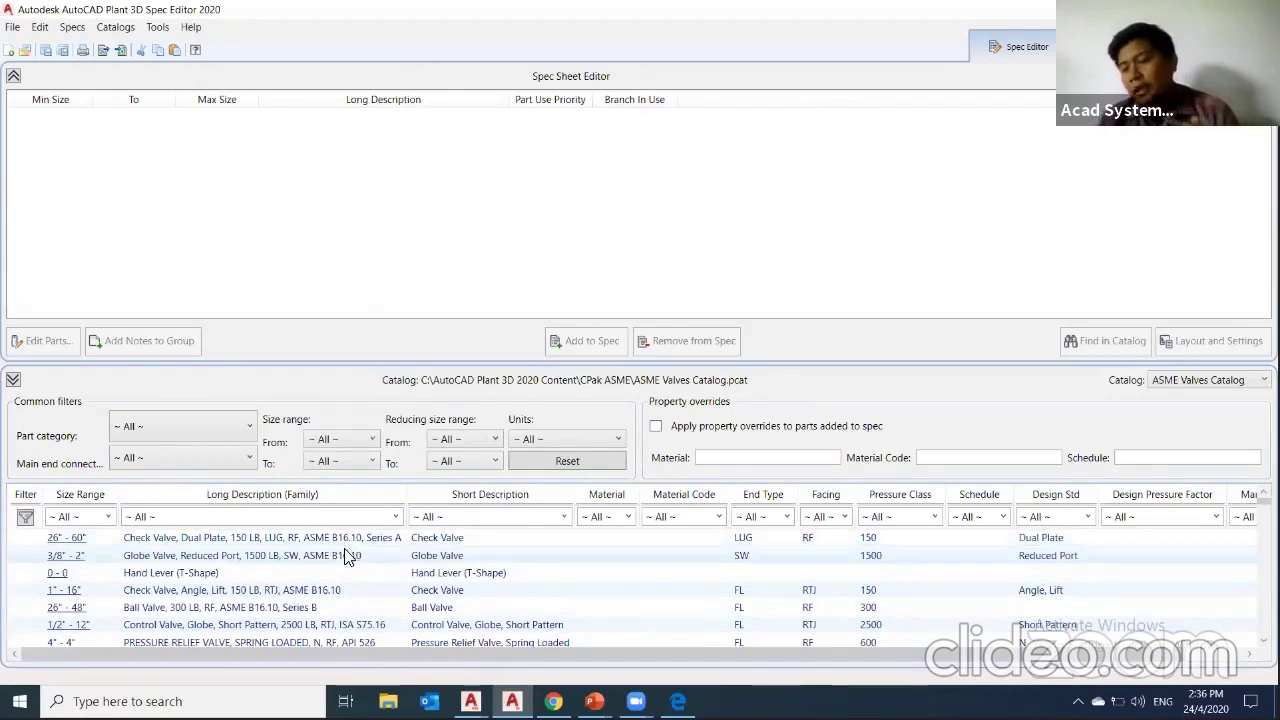
pyautogui.scroll(-2, 345, 556)
pyautogui.scroll(-2, 342, 554)
pyautogui.scroll(-2, 342, 556)
pyautogui.scroll(-2, 342, 556)
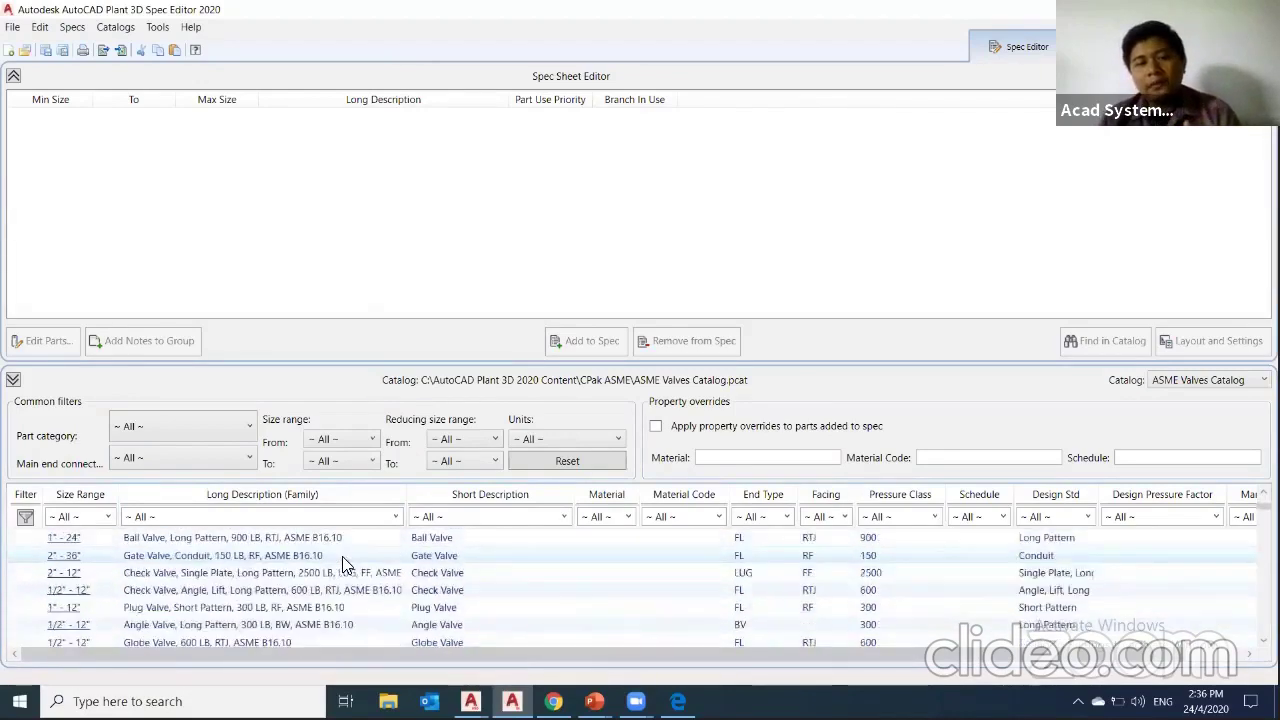
pyautogui.scroll(-2, 342, 556)
pyautogui.scroll(-2, 342, 556)
pyautogui.scroll(1, 342, 556)
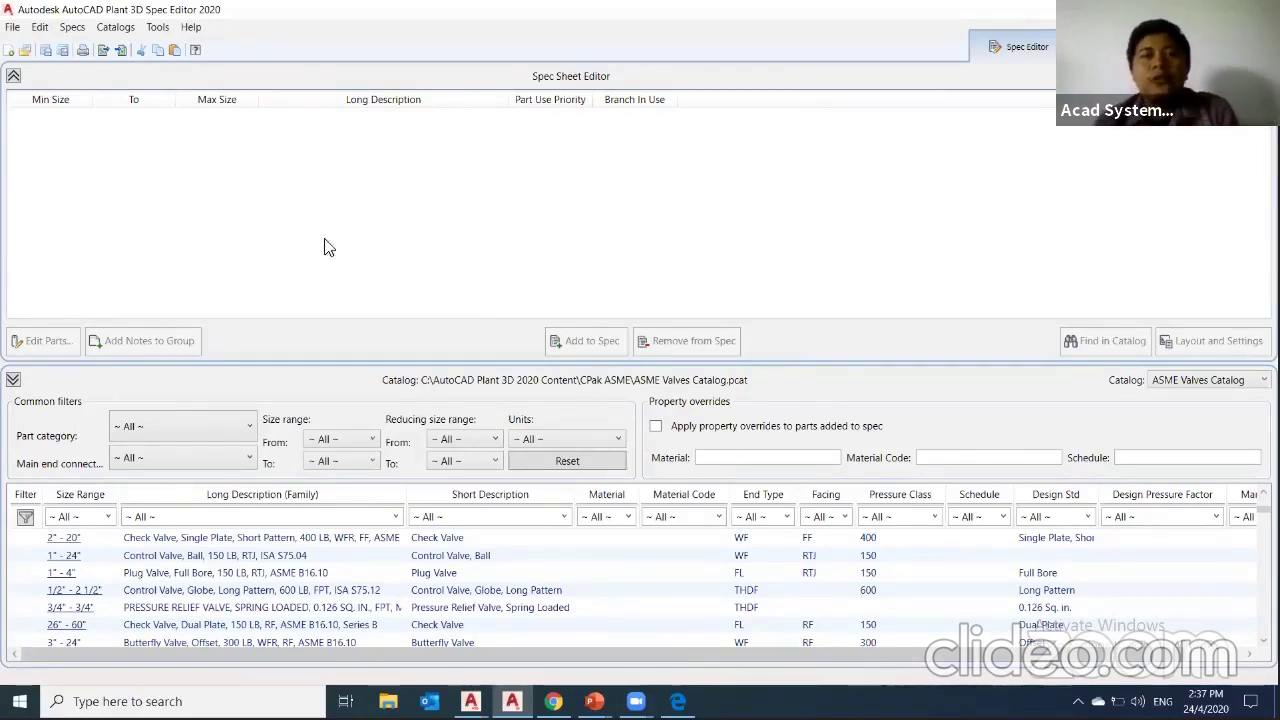
# Open the Create Spec From Existing Spec dialog via File > New
pyautogui.click(13, 28)
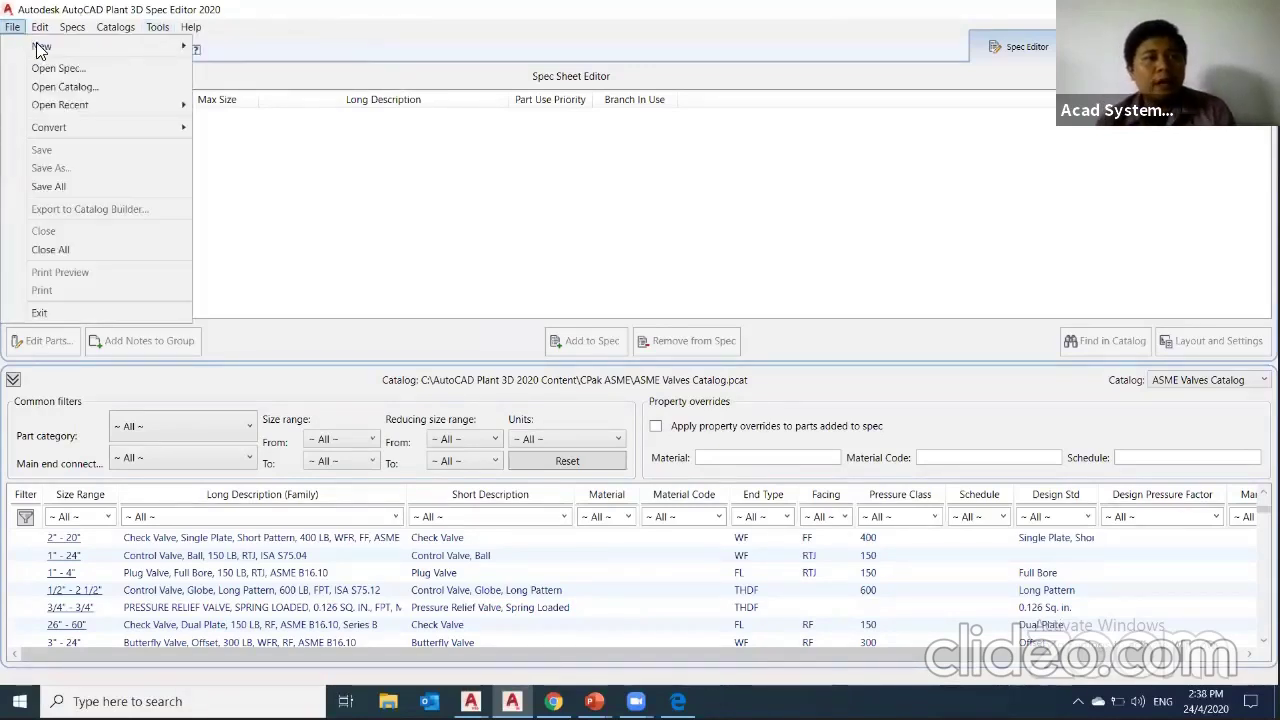
pyautogui.moveTo(41, 46)
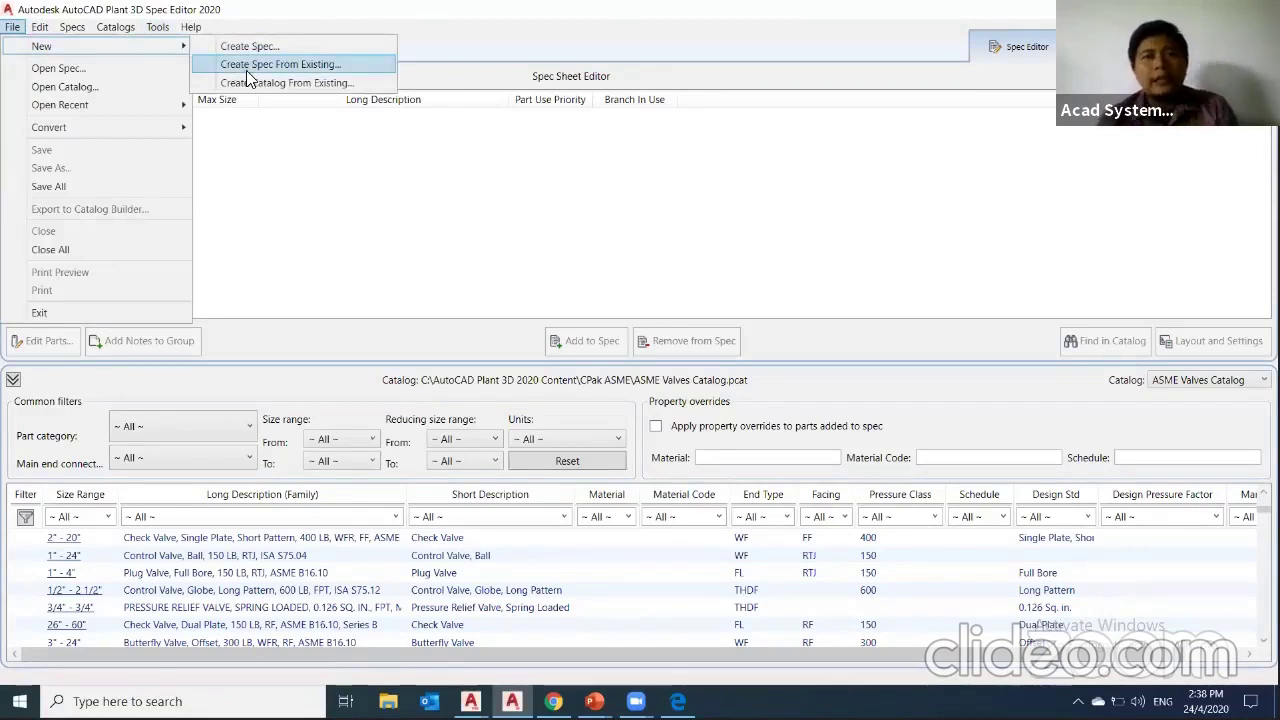
pyautogui.click(247, 66)
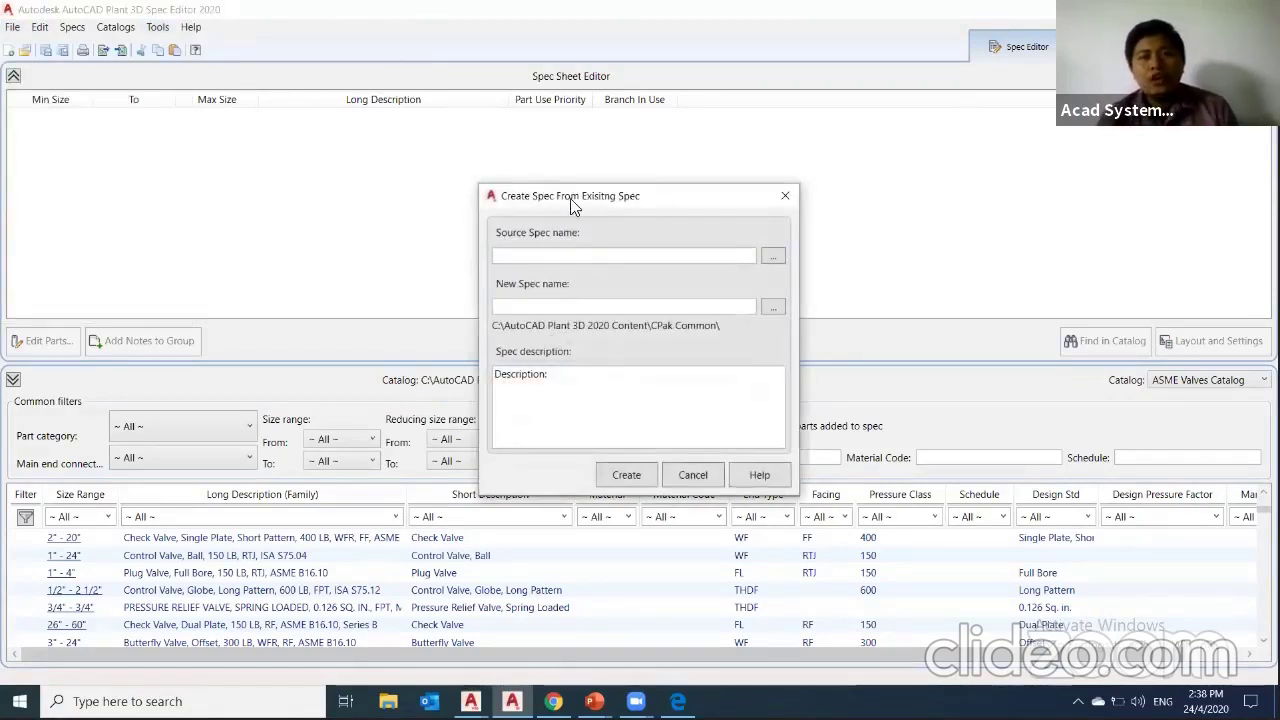
# Choose CS300.pspx from the CPak ASME folder as the source spec
pyautogui.moveTo(578, 196); pyautogui.dragTo(446, 168)
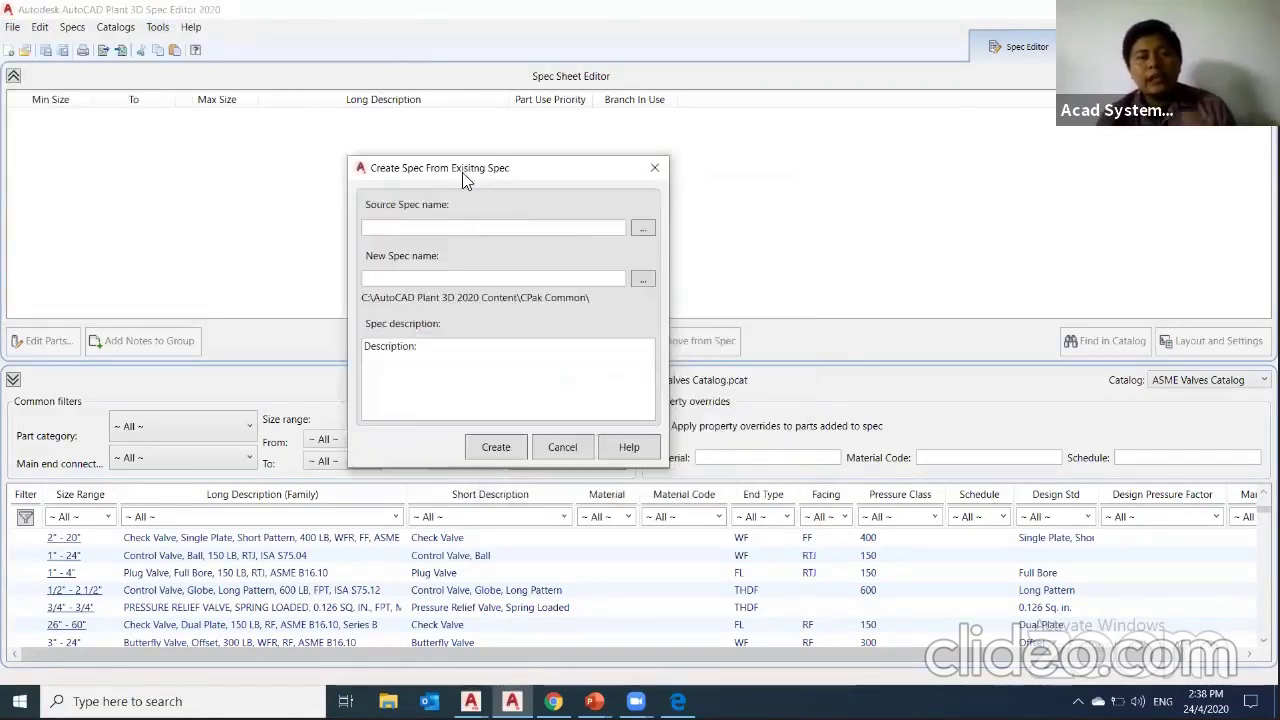
pyautogui.click(643, 229)
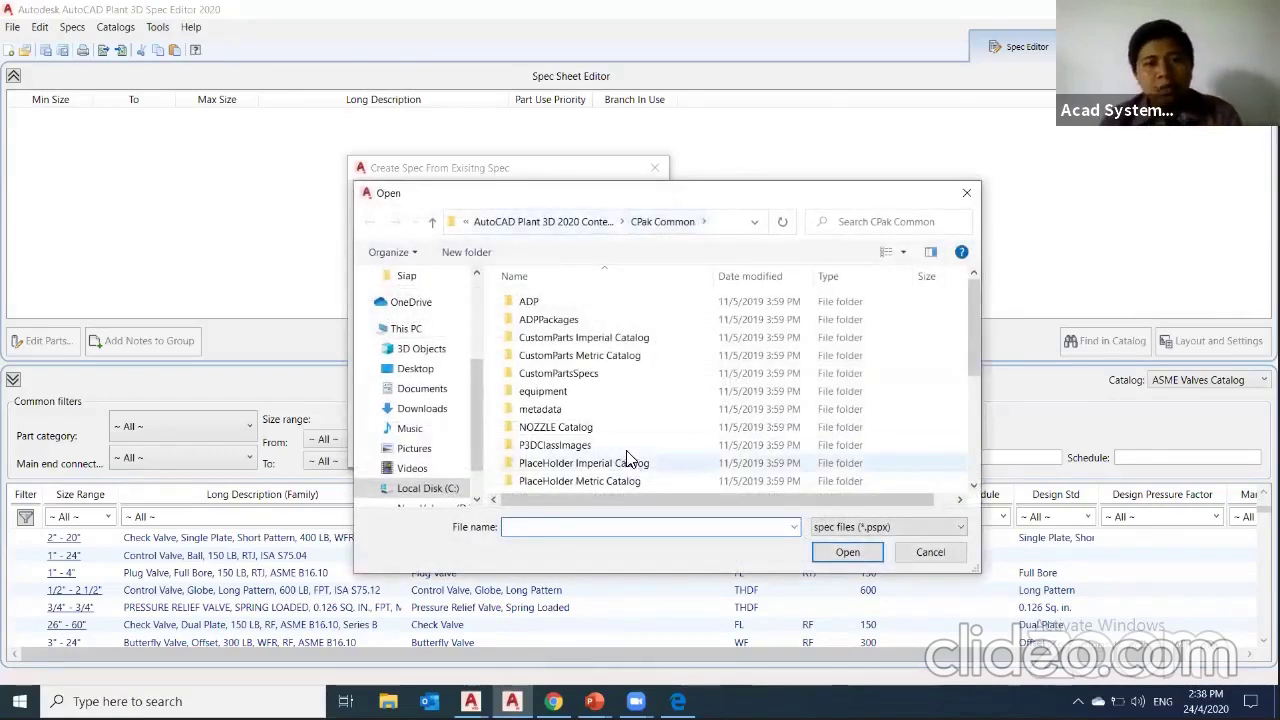
pyautogui.scroll(-5, 628, 457)
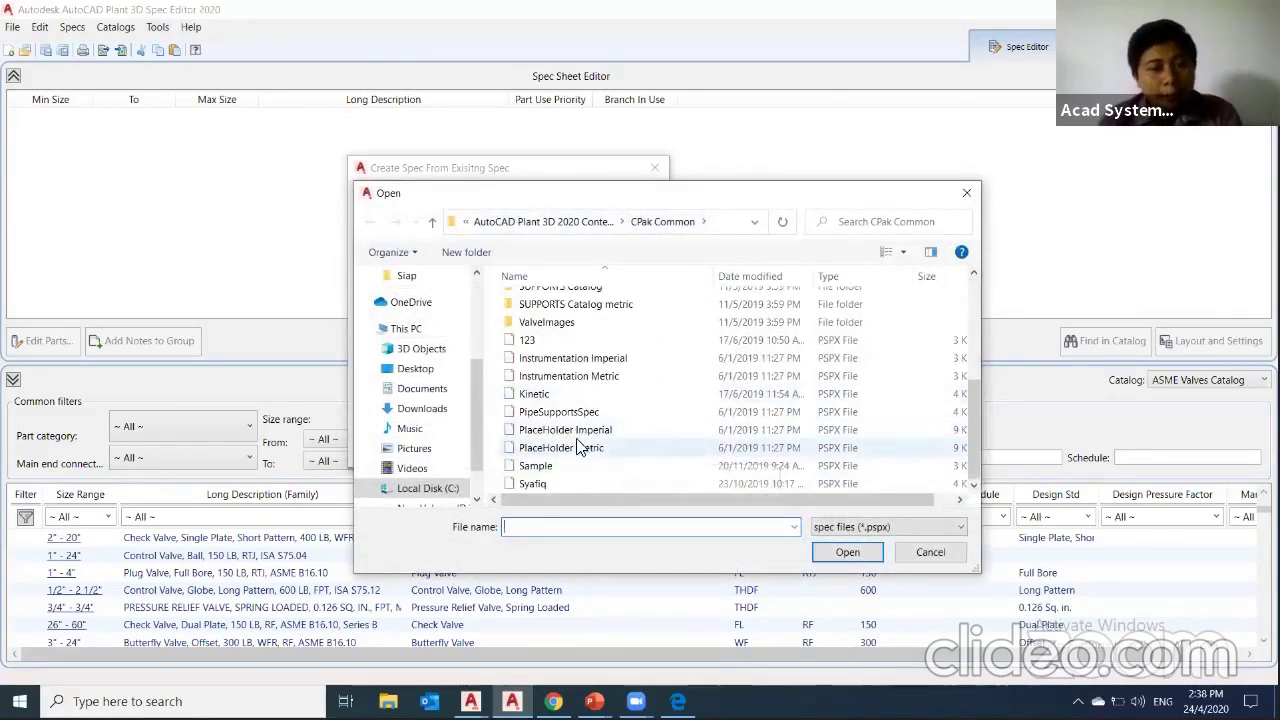
pyautogui.scroll(5, 569, 455)
pyautogui.scroll(-1, 568, 445)
pyautogui.scroll(1, 566, 440)
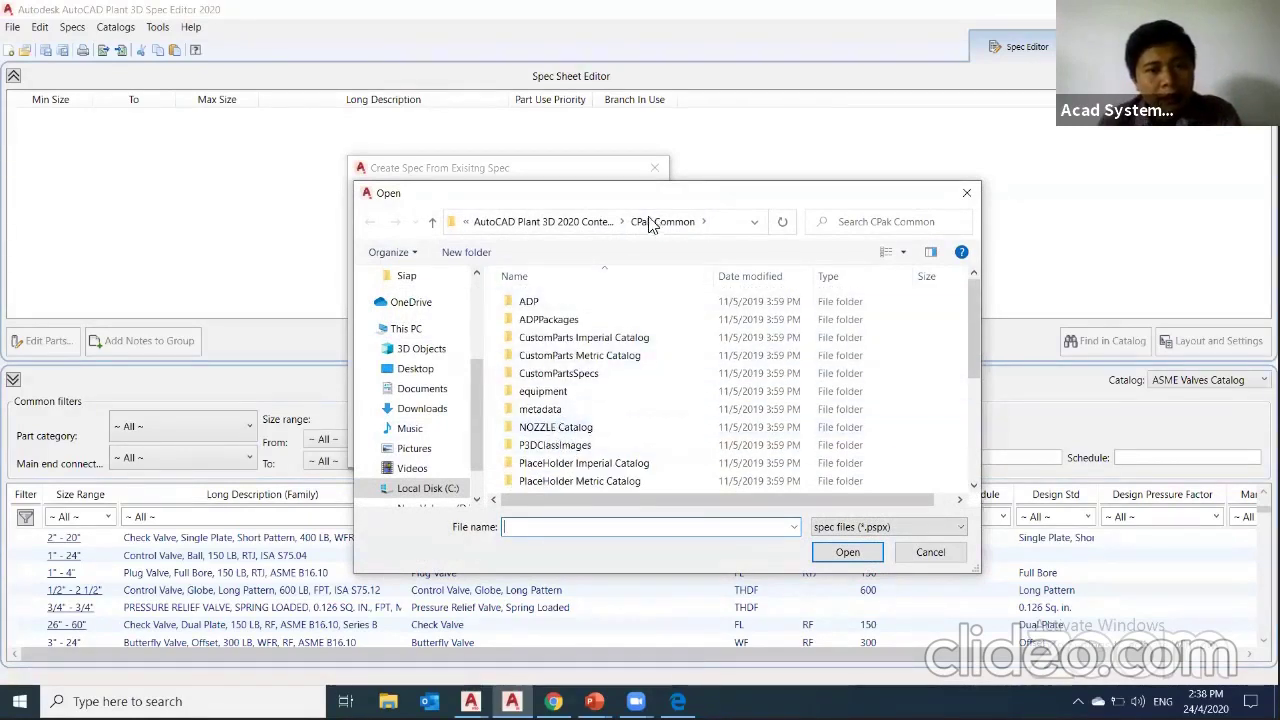
pyautogui.click(590, 222)
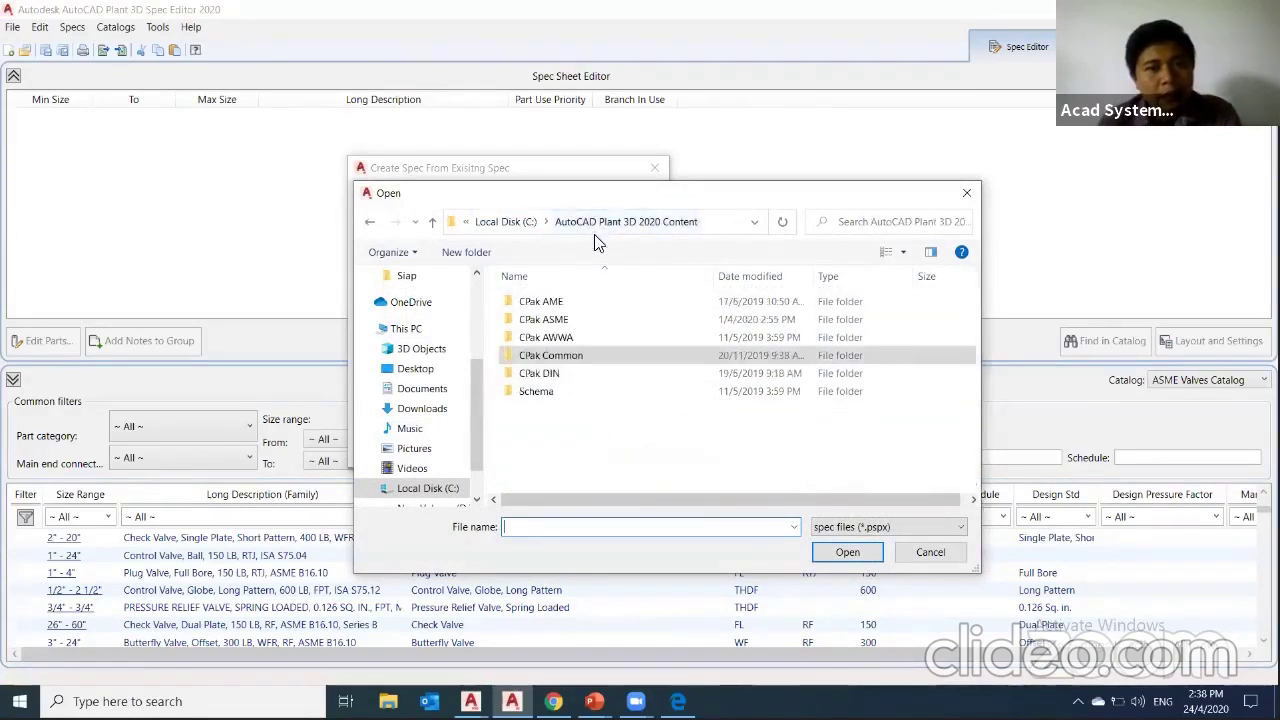
pyautogui.click(578, 320)
pyautogui.doubleClick(578, 320)
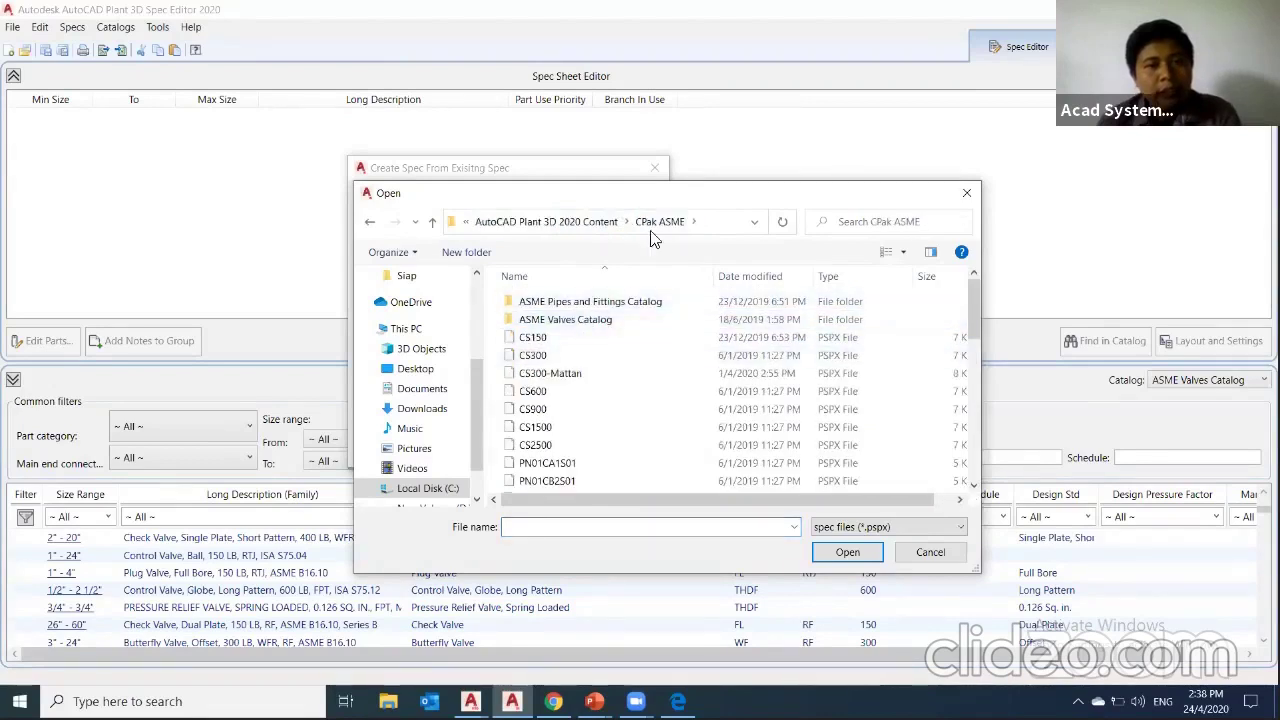
pyautogui.click(546, 358)
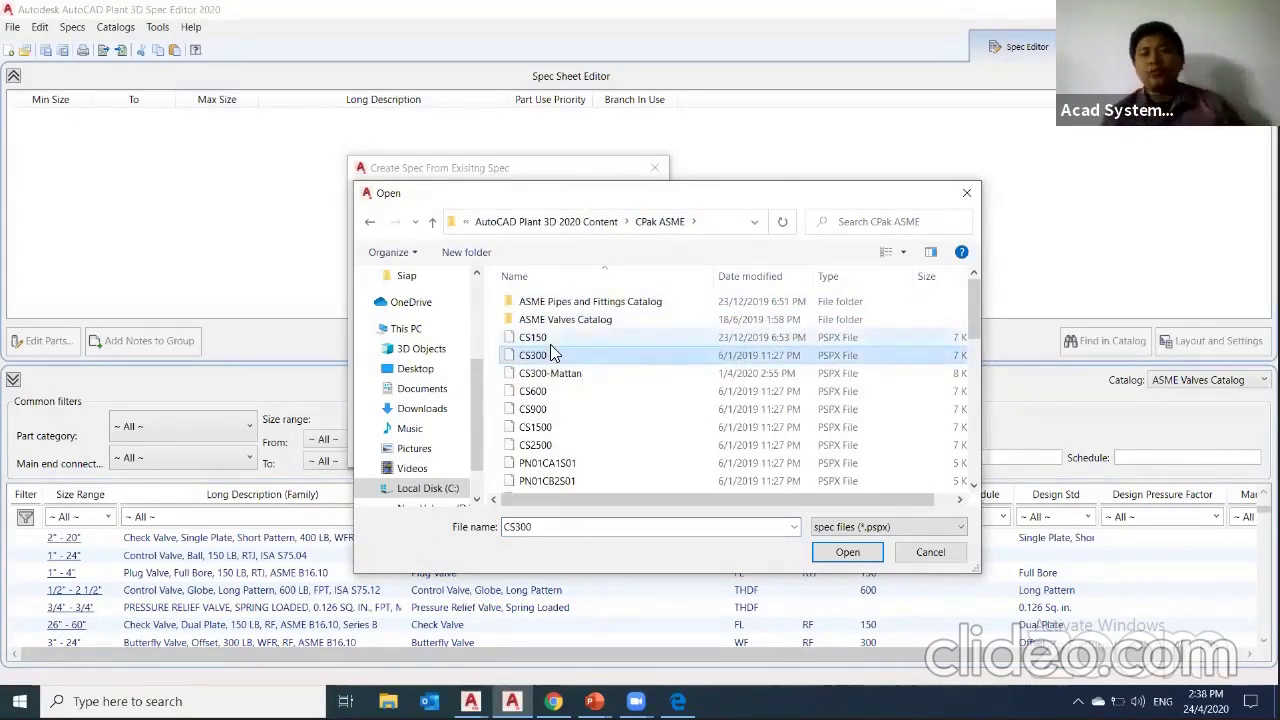
pyautogui.click(845, 552)
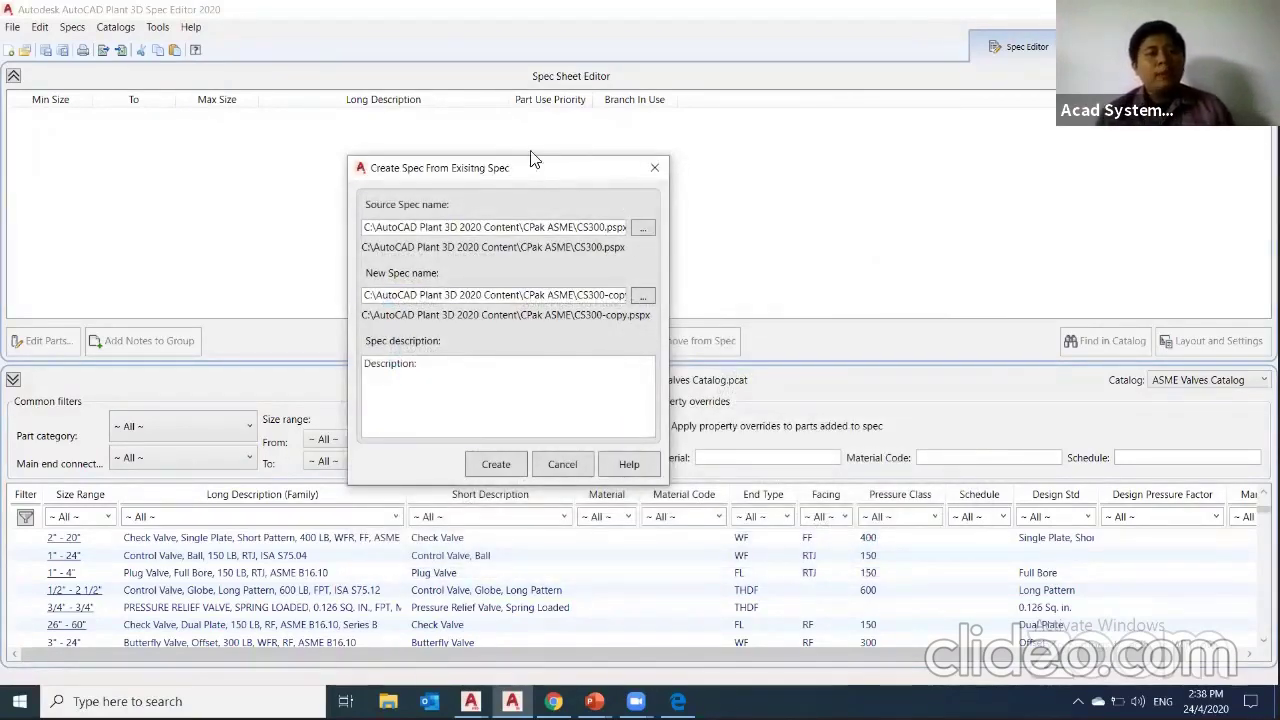
pyautogui.moveTo(545, 168); pyautogui.dragTo(464, 120)
# Name the new spec file CS300-ACAD and create it as a copy of CS300
pyautogui.click(563, 250)
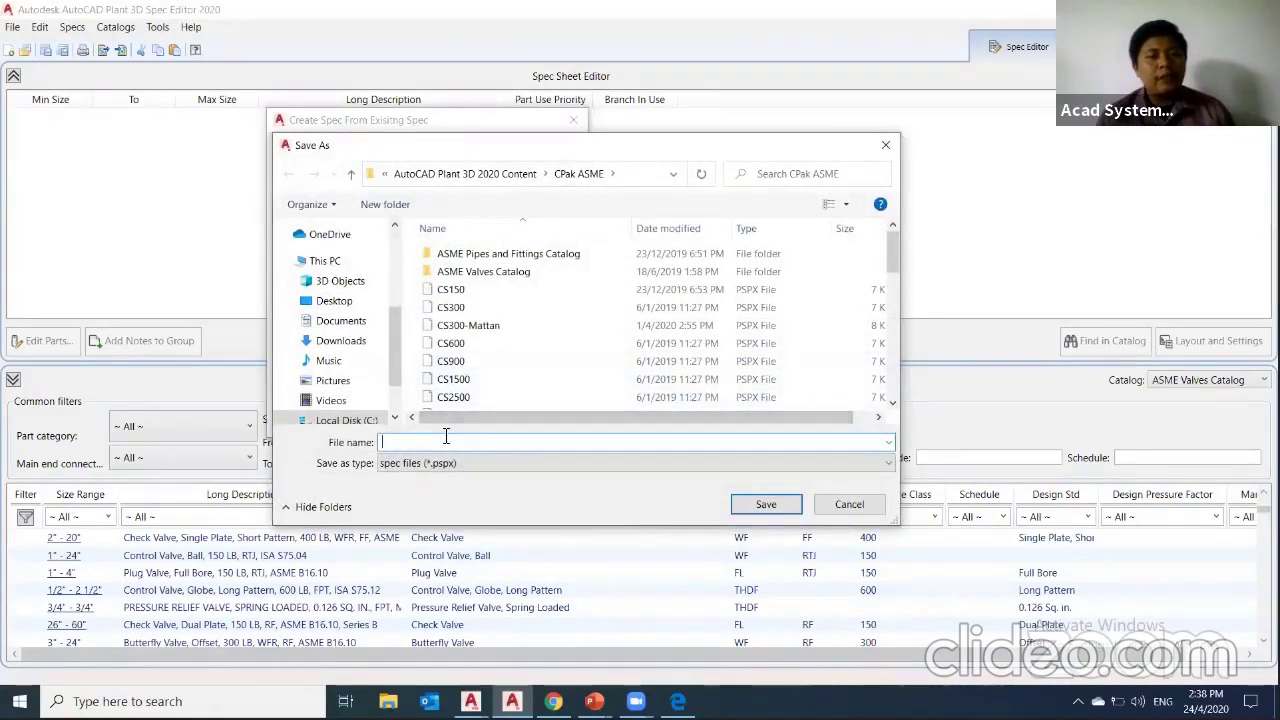
pyautogui.click(460, 326)
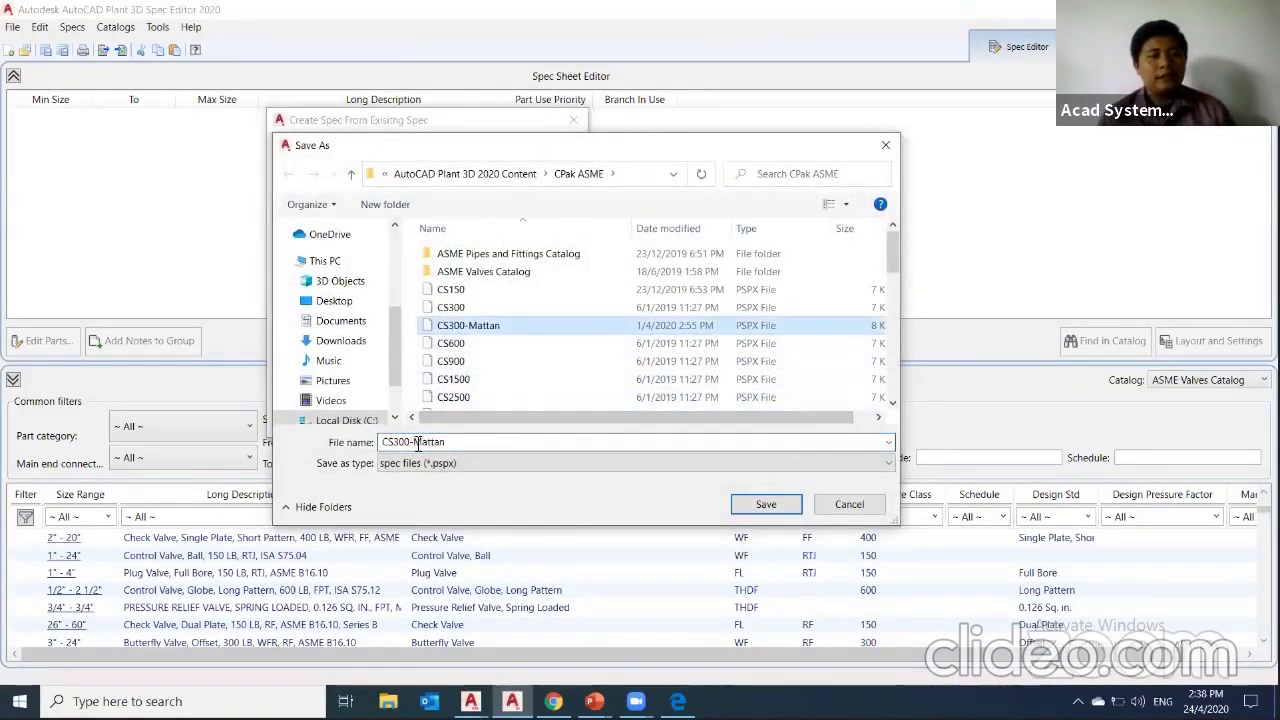
pyautogui.click(462, 443)
pyautogui.doubleClick(430, 442)
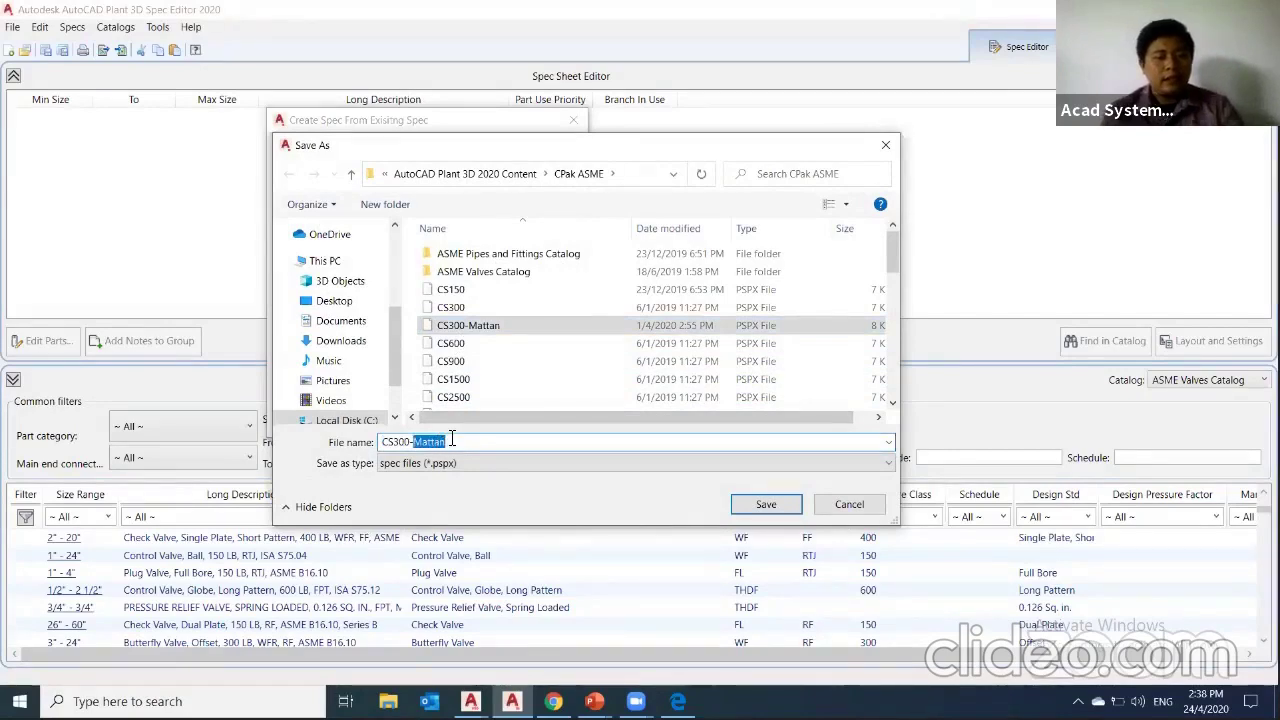
pyautogui.write('ACAD')
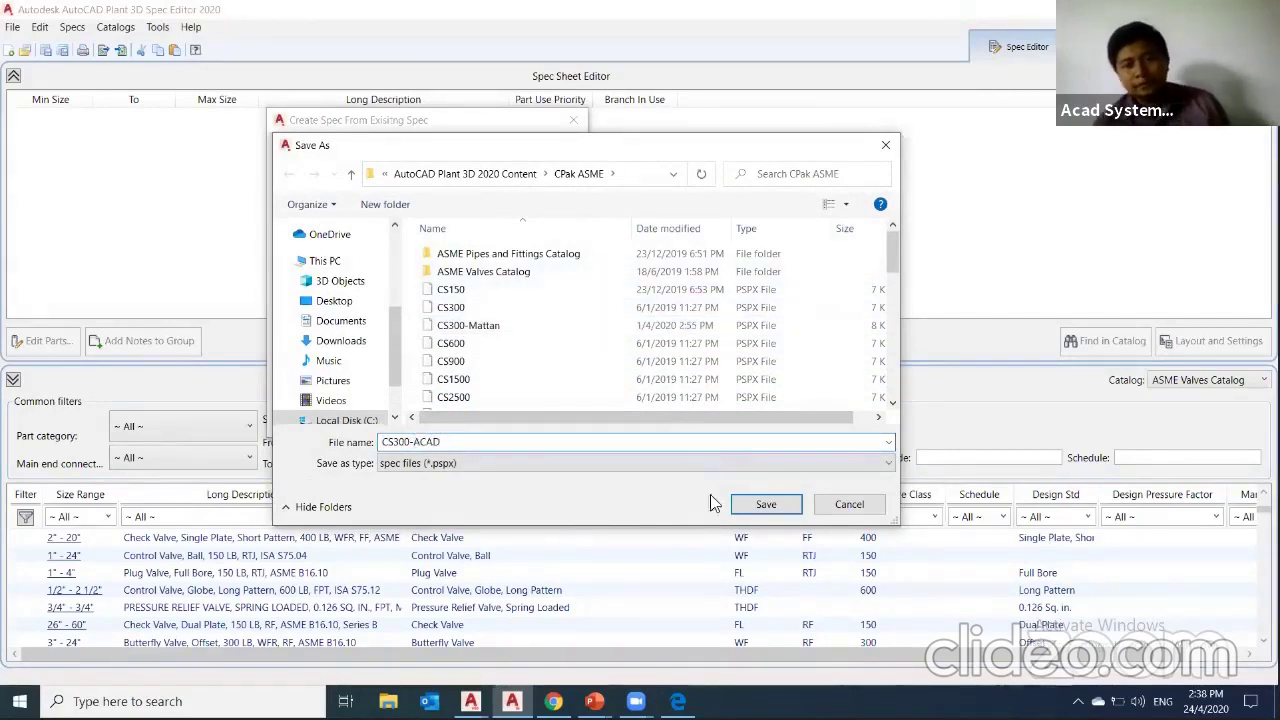
pyautogui.click(766, 506)
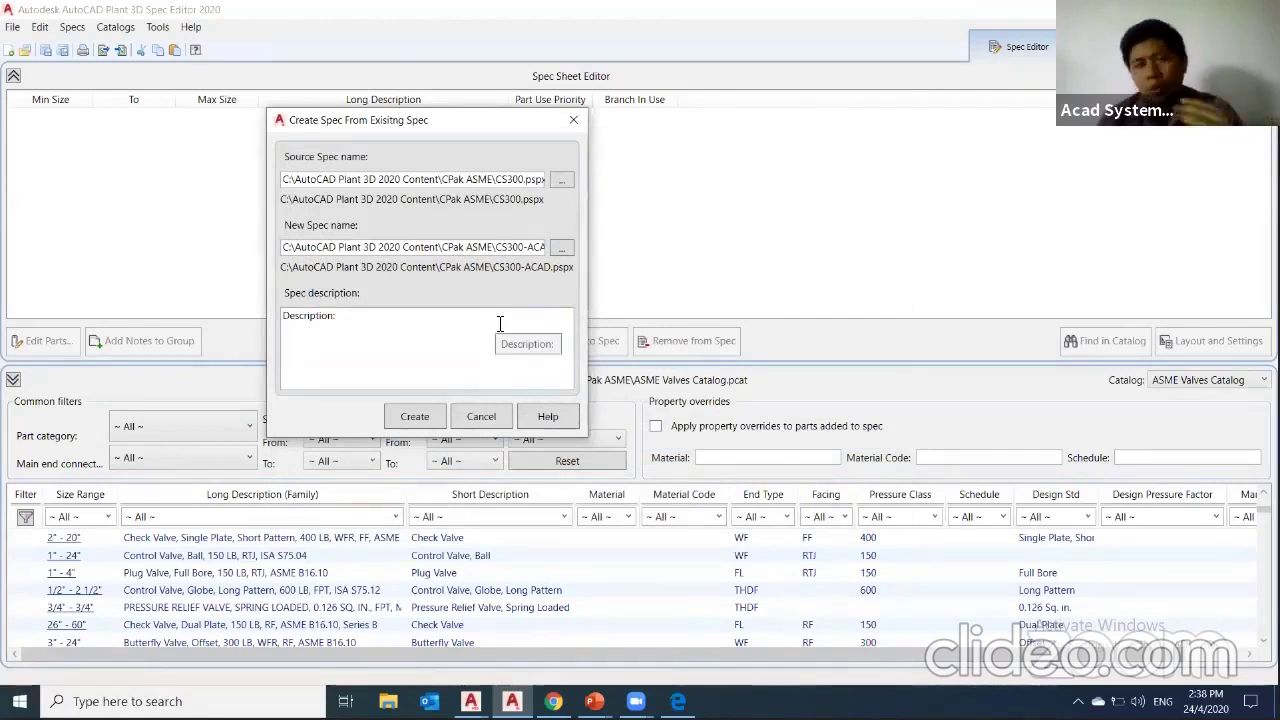
pyautogui.click(432, 416)
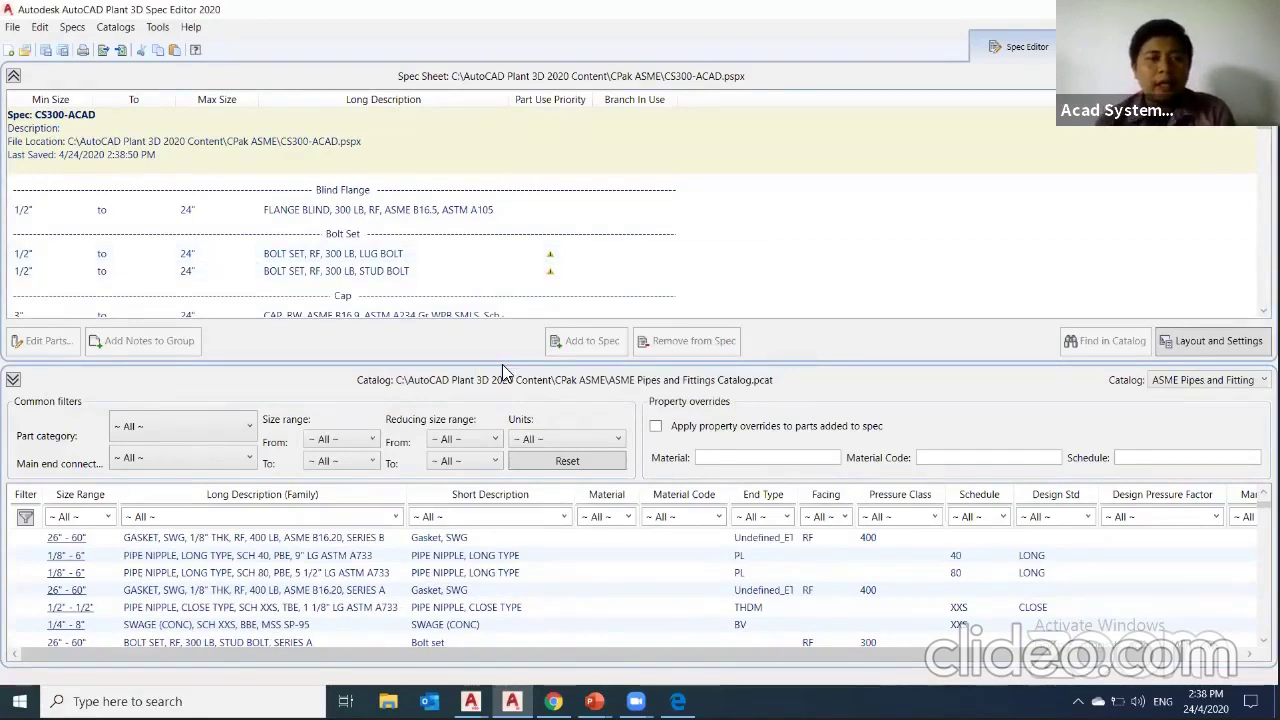
# Collapse the catalog pane and scroll the CS300-ACAD spec sheet down to the valves
pyautogui.click(13, 381)
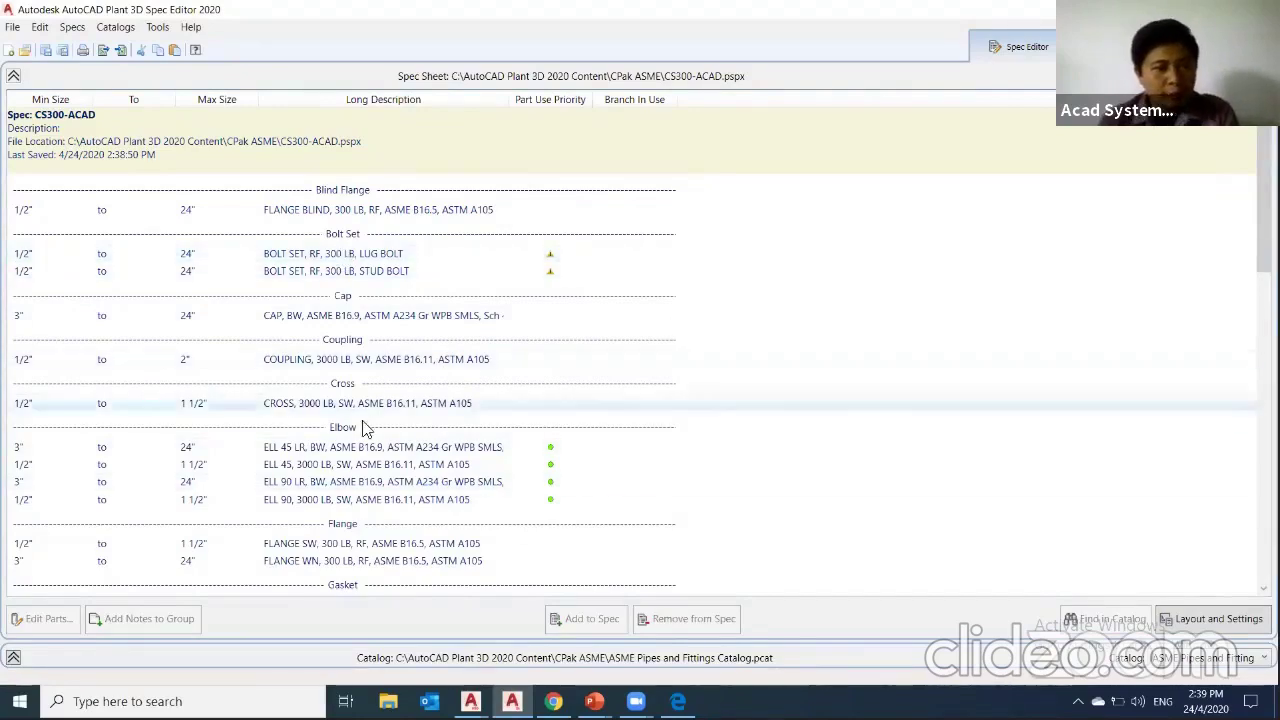
pyautogui.scroll(-5, 368, 430)
pyautogui.scroll(-5, 375, 437)
pyautogui.scroll(-5, 380, 437)
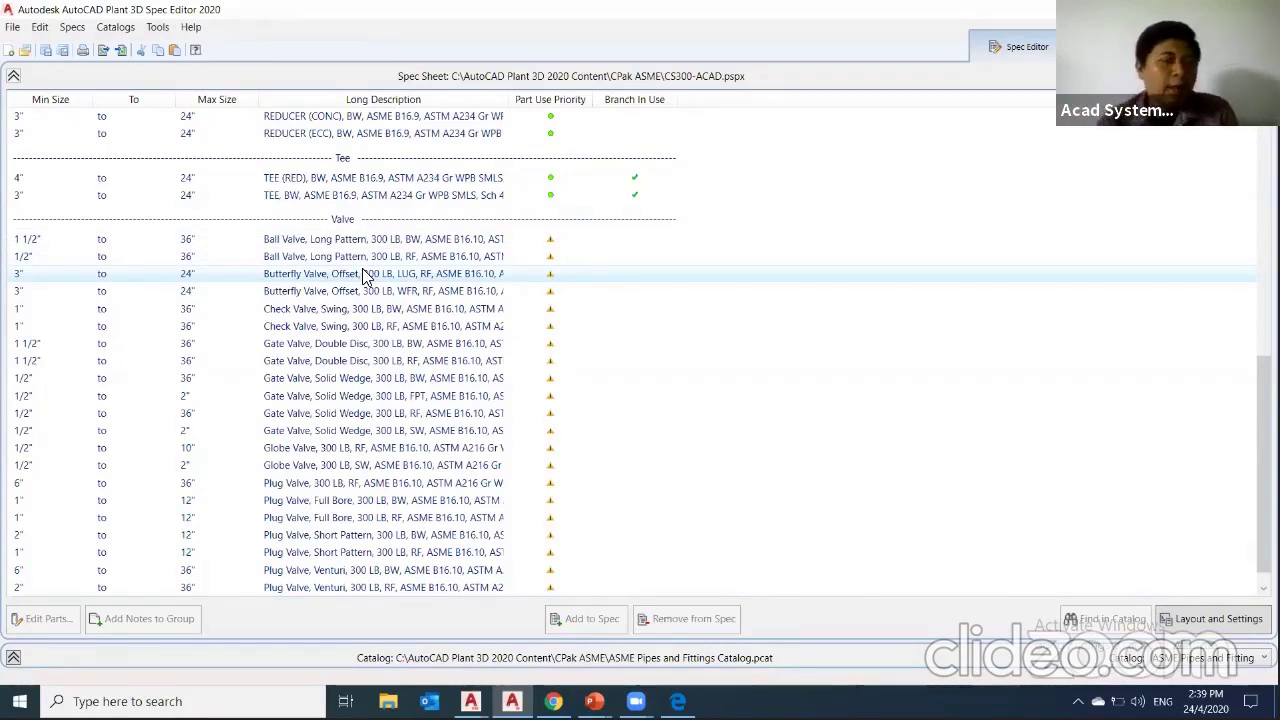
# Open and close the Ball Valve entry, then scroll back up to the bolt set rows
pyautogui.doubleClick(380, 243)
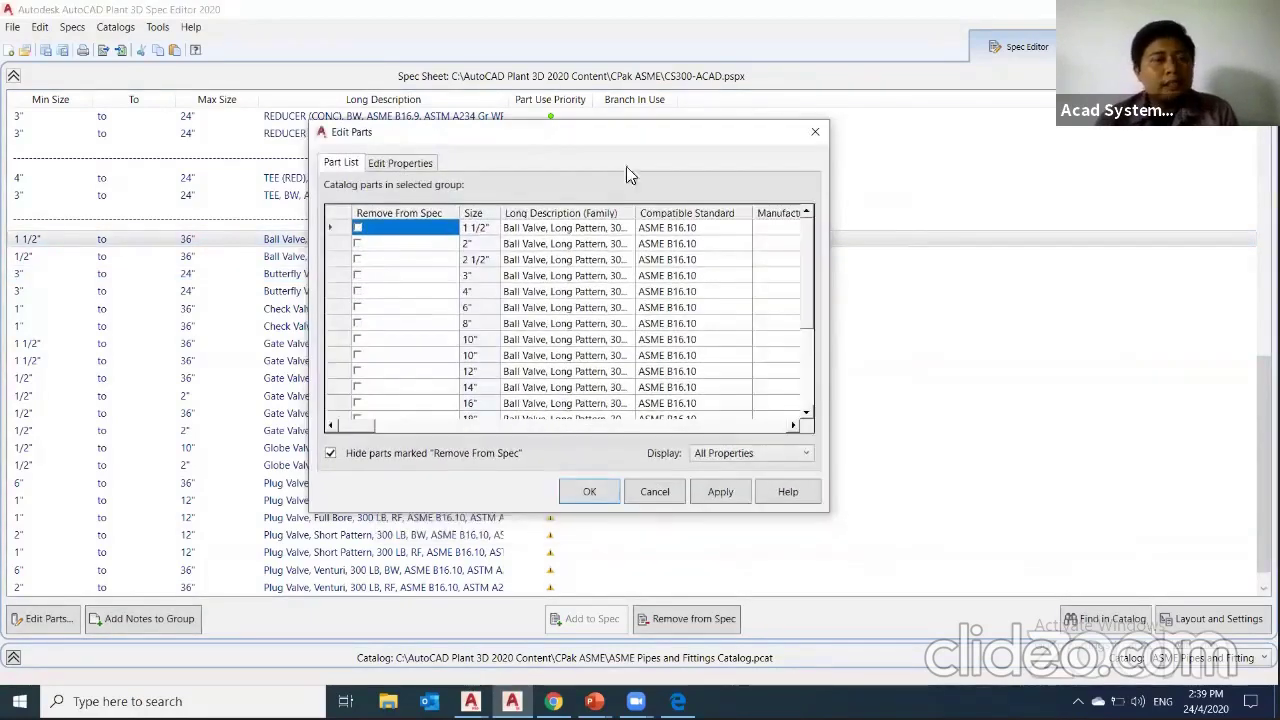
pyautogui.click(816, 133)
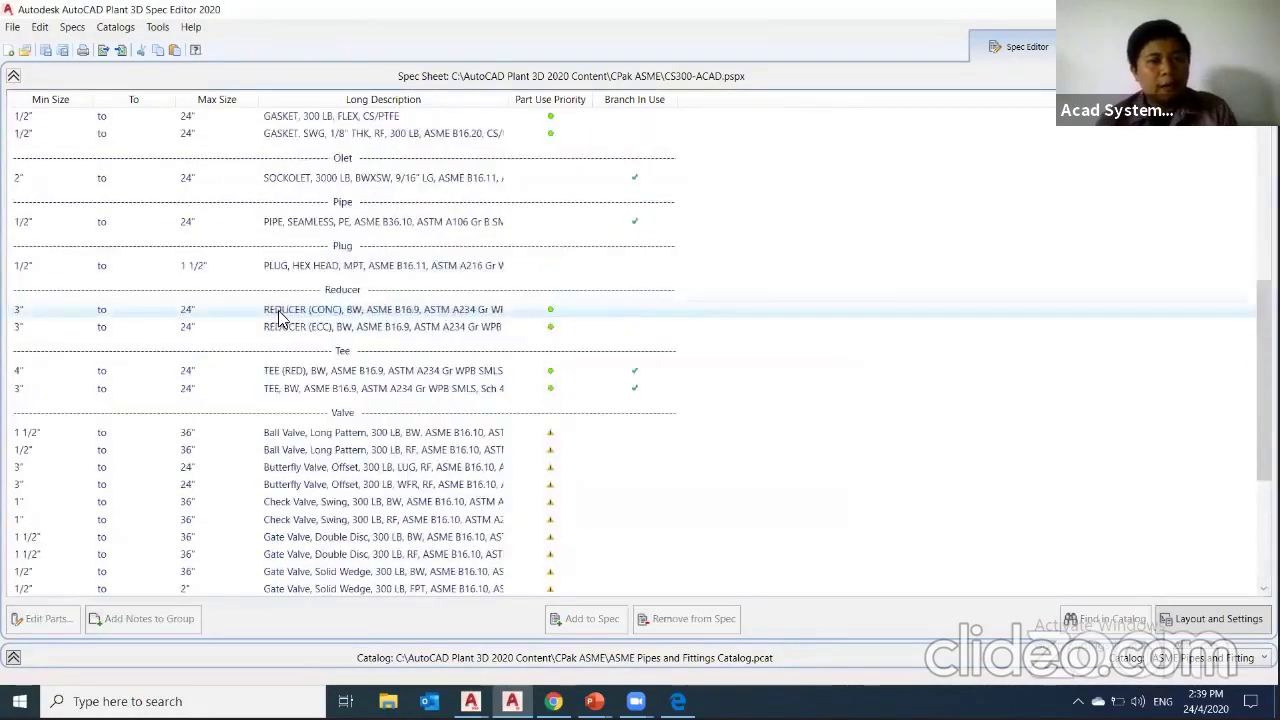
pyautogui.scroll(8, 300, 320)
pyautogui.scroll(6, 310, 290)
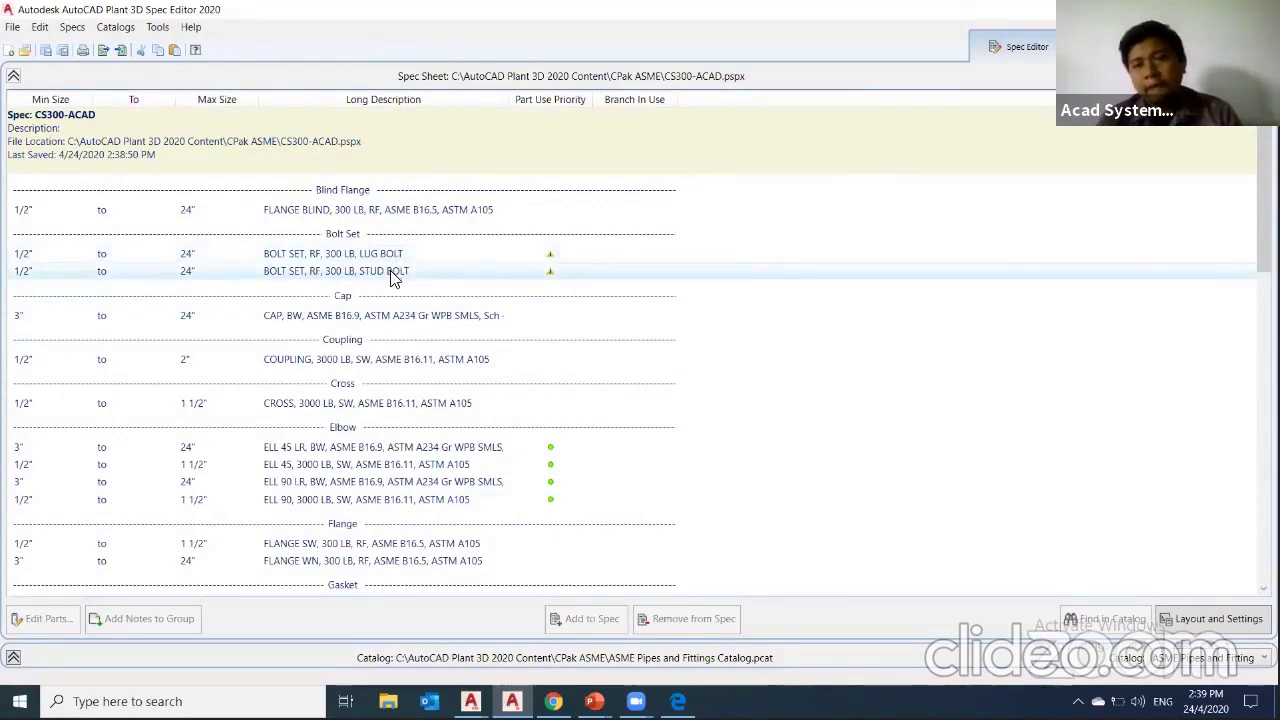
# Mark the 3/4", 1", 1 1/2", 2", 3", 4" and 8" lug bolts Remove From Spec and apply
pyautogui.doubleClick(392, 256)
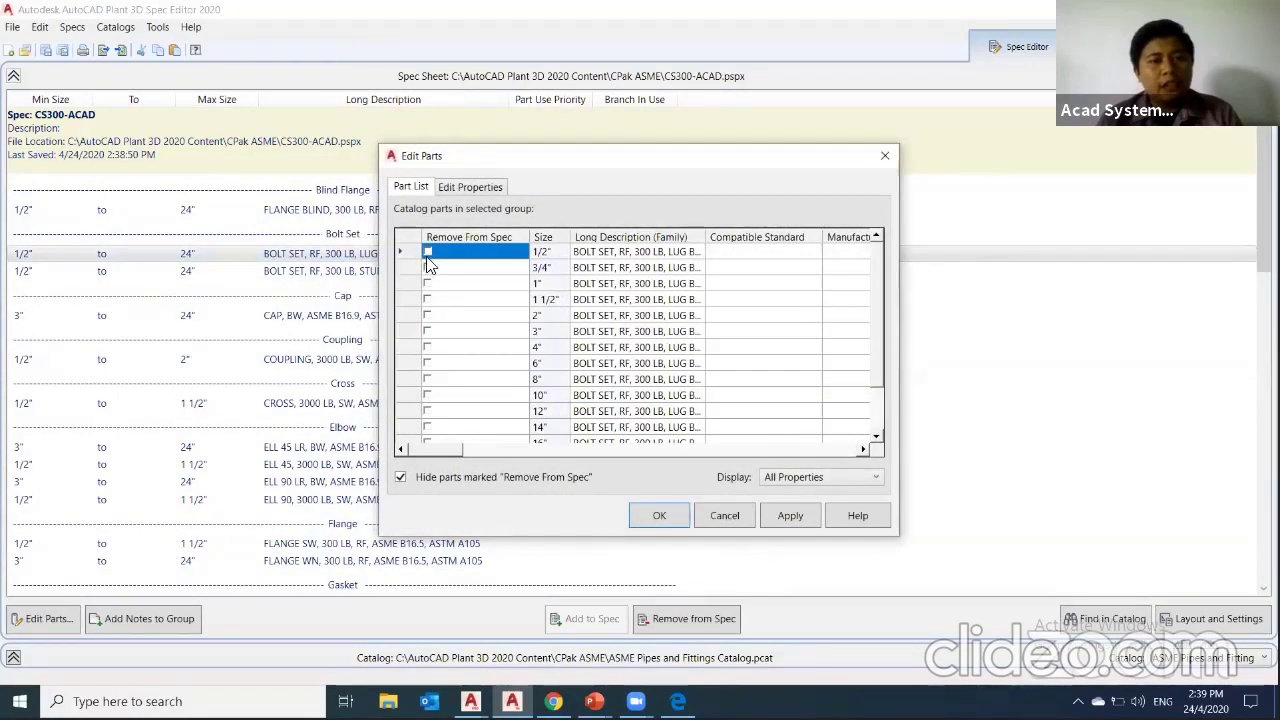
pyautogui.keyDown('shift'); pyautogui.click(535, 381); pyautogui.keyUp('shift')
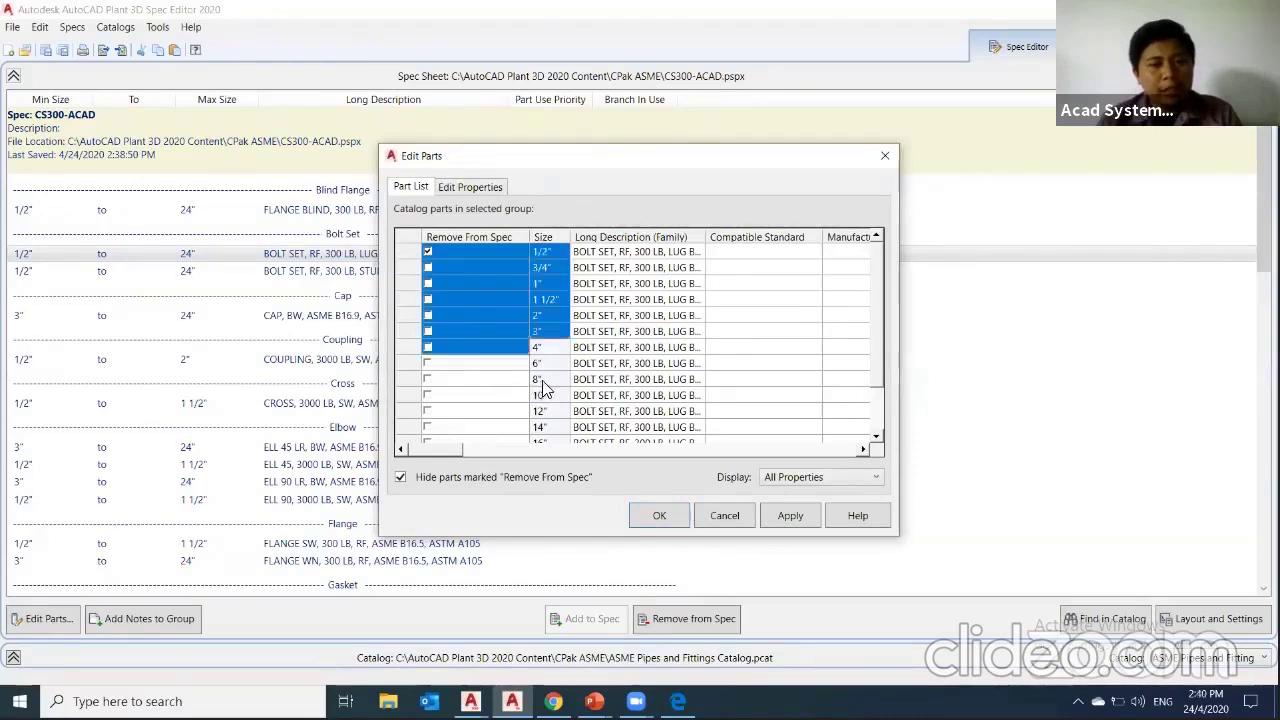
pyautogui.click(428, 363)
pyautogui.click(427, 349)
pyautogui.click(427, 331)
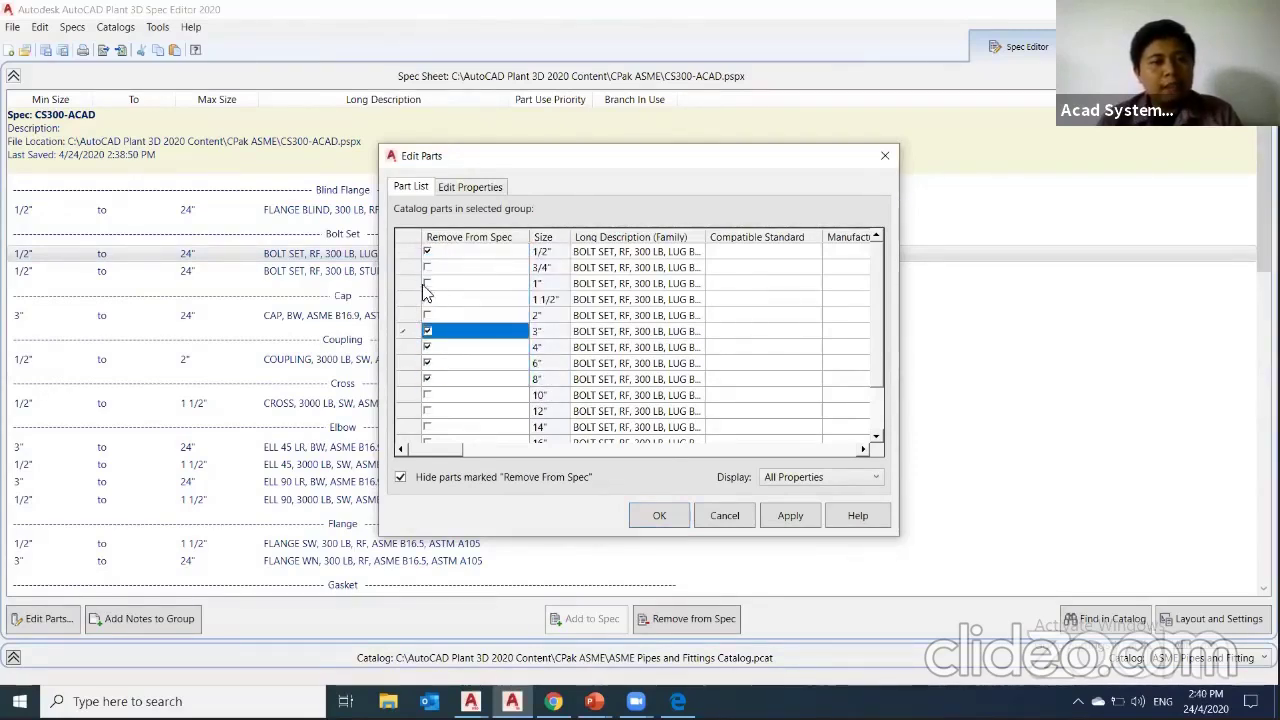
pyautogui.click(427, 267)
pyautogui.click(427, 283)
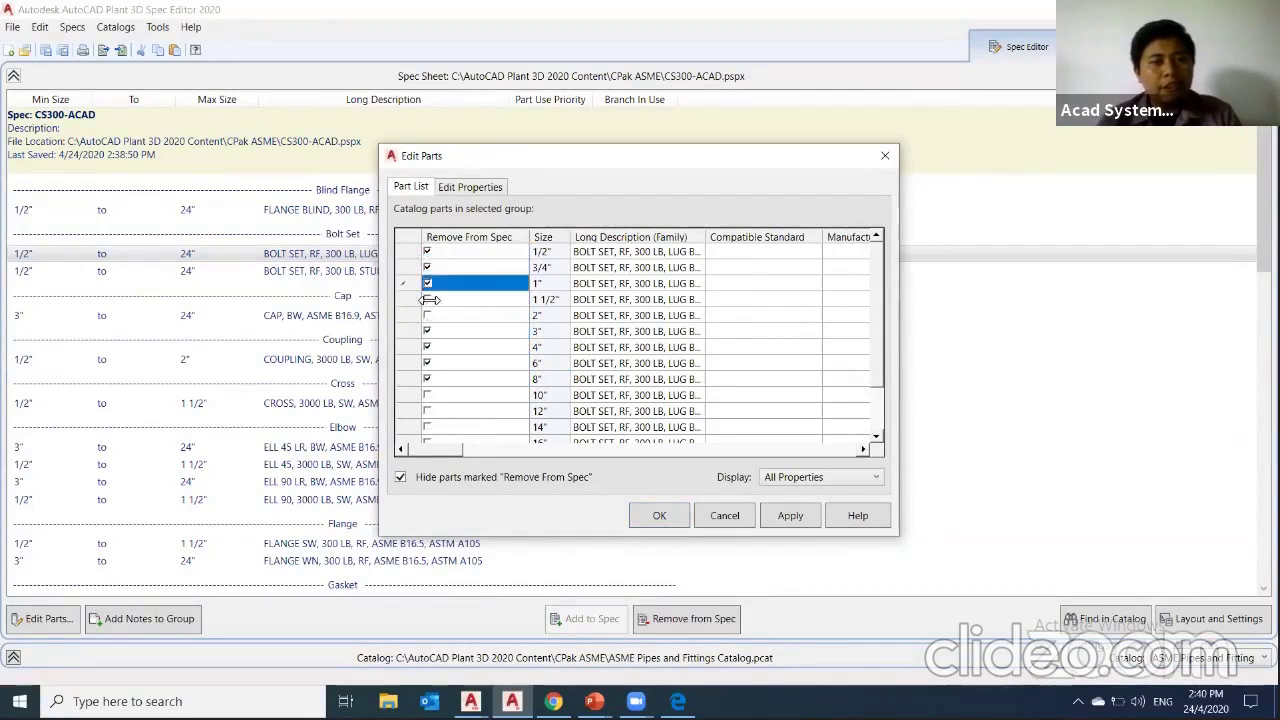
pyautogui.click(427, 299)
pyautogui.click(427, 315)
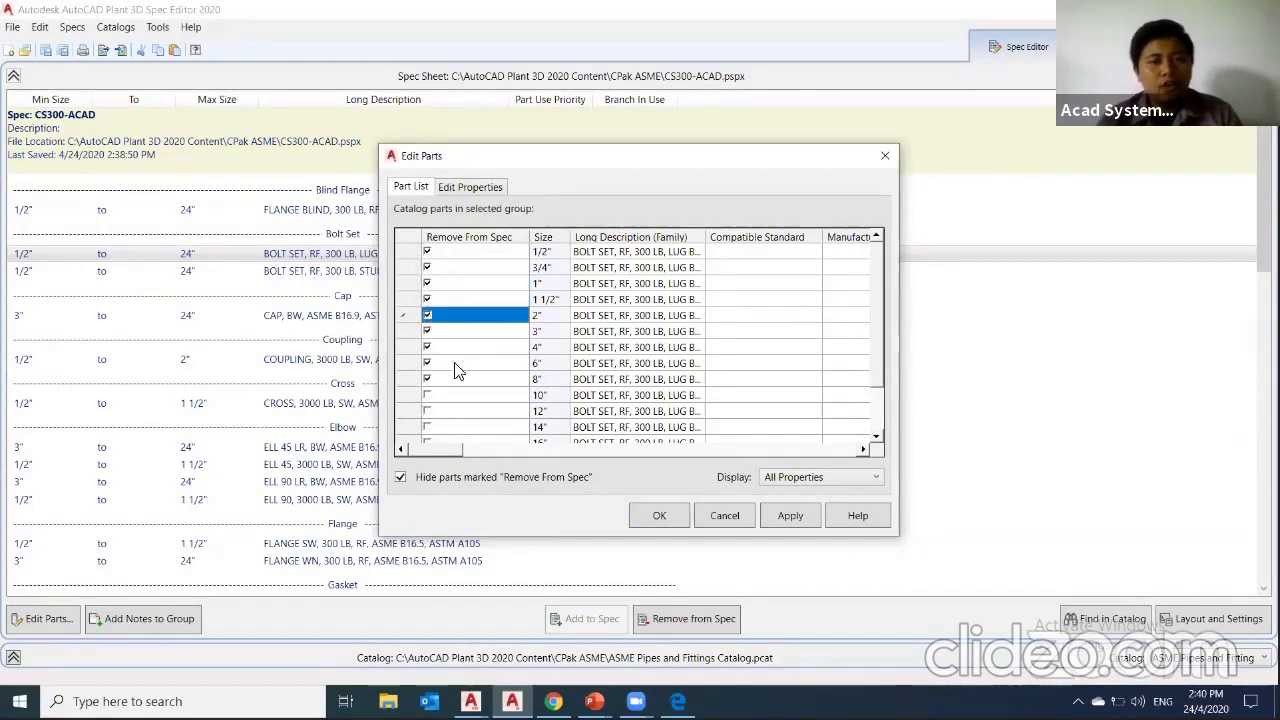
pyautogui.click(790, 515)
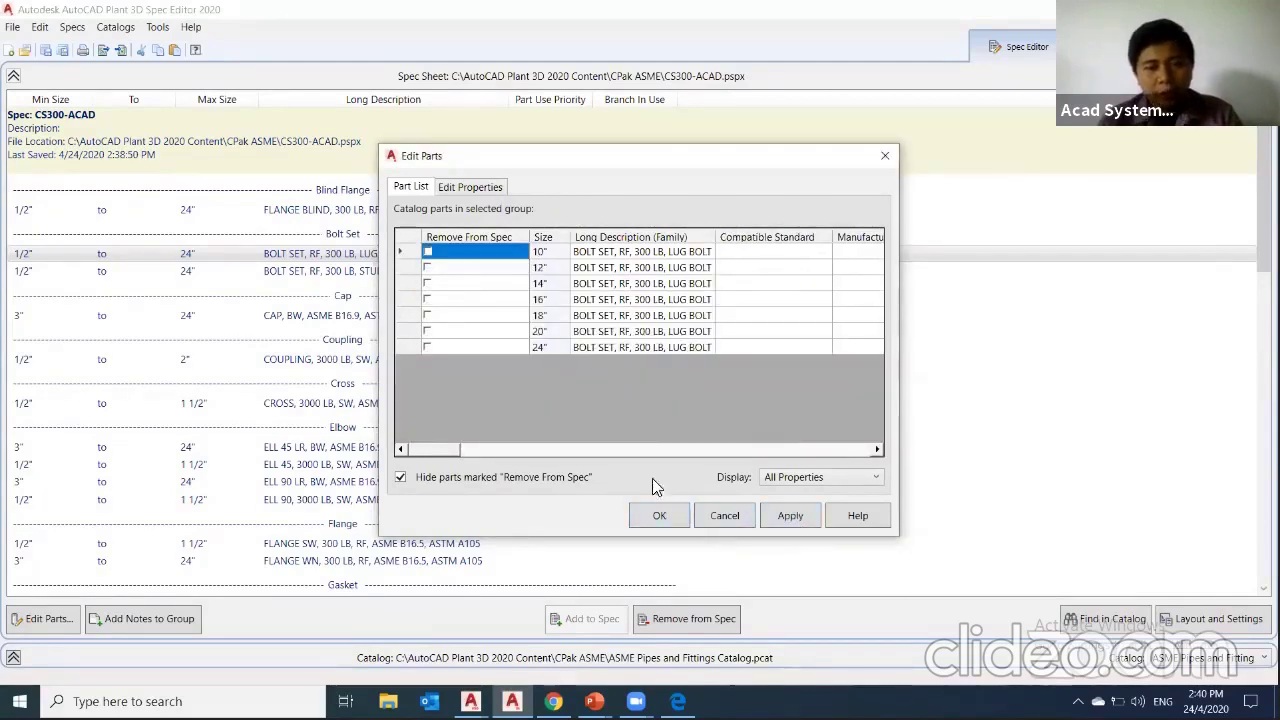
pyautogui.click(659, 515)
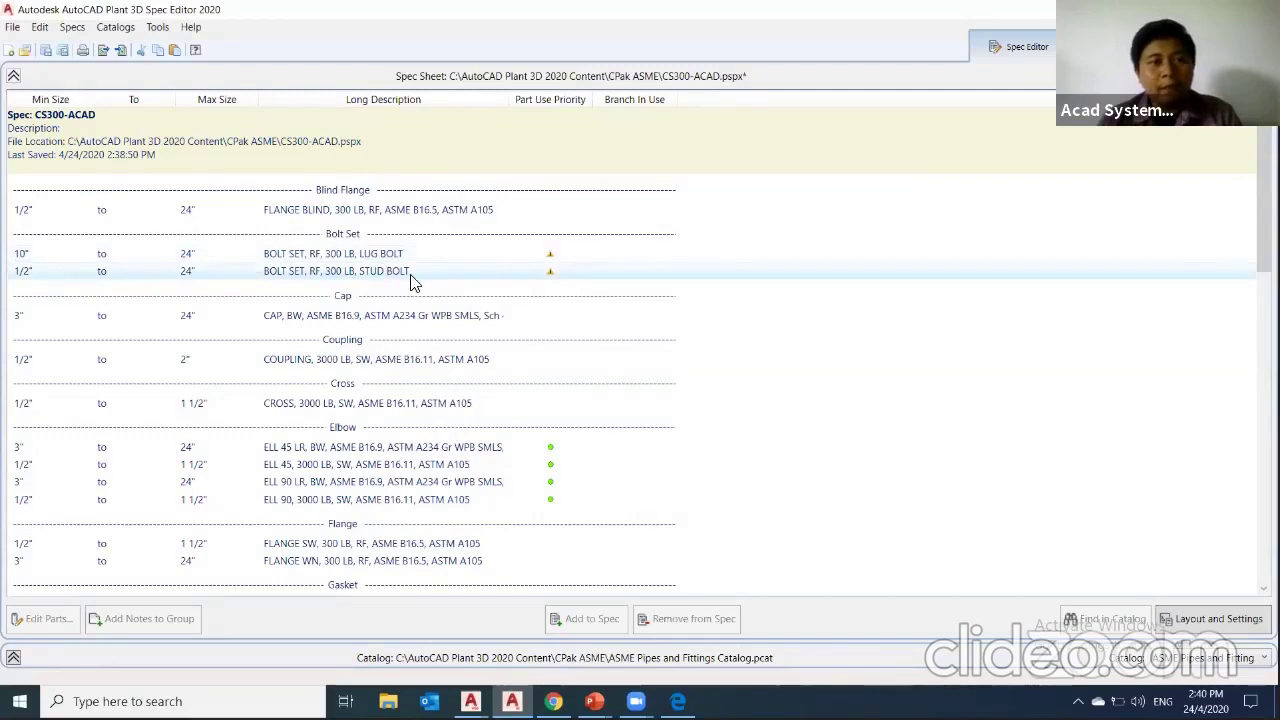
# Mark the 10", 12", 14", 16", 18", 20" and 24" stud bolts Remove From Spec and apply
pyautogui.click(411, 277)
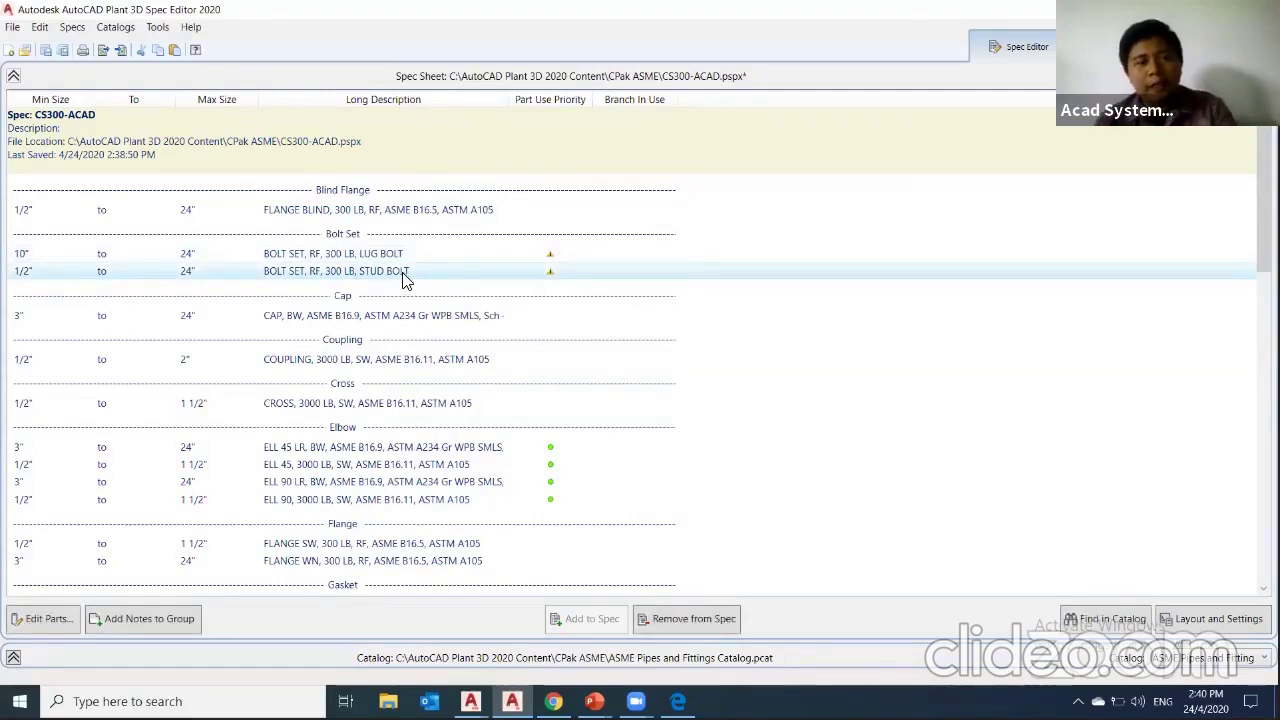
pyautogui.doubleClick(409, 276)
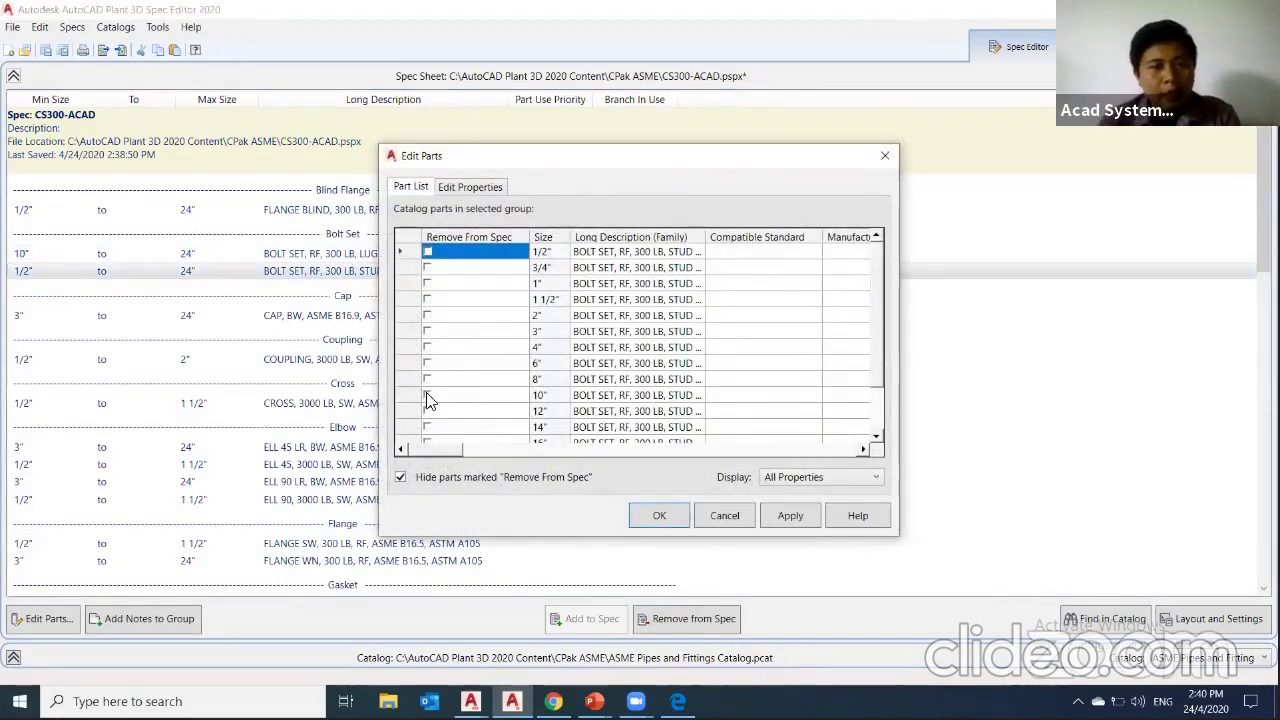
pyautogui.click(428, 394)
pyautogui.click(428, 411)
pyautogui.scroll(-2, 428, 415)
pyautogui.click(427, 363)
pyautogui.click(427, 379)
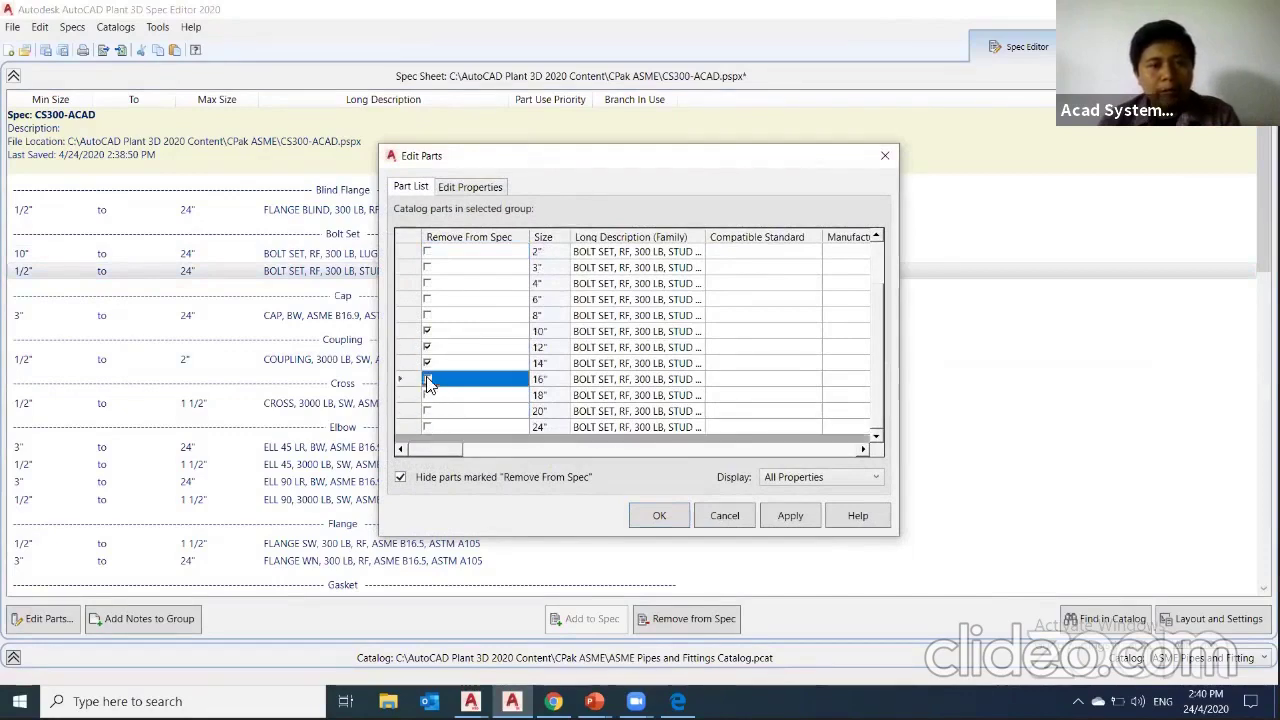
pyautogui.click(427, 395)
pyautogui.click(427, 411)
pyautogui.click(427, 427)
pyautogui.click(790, 515)
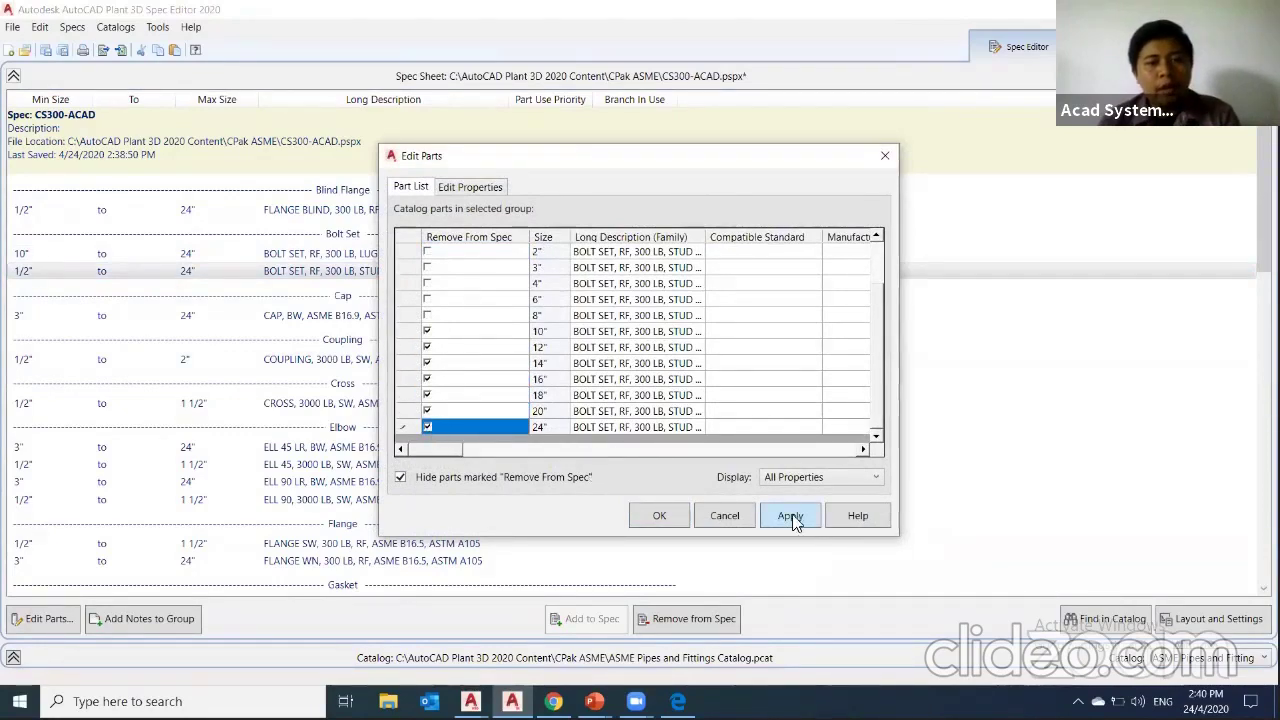
pyautogui.click(660, 515)
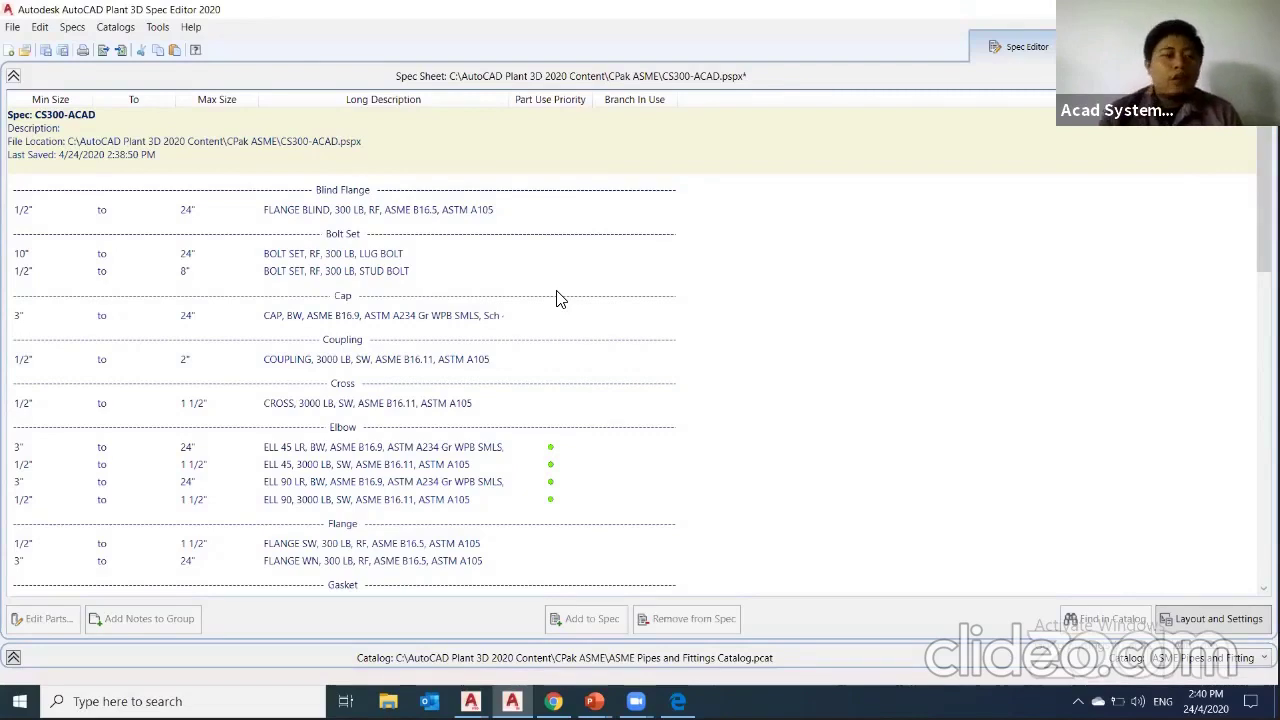
# Expand the catalog, switch to the ASME Pipes and Fittings Catalog Editor, and start a new component
pyautogui.click(14, 656)
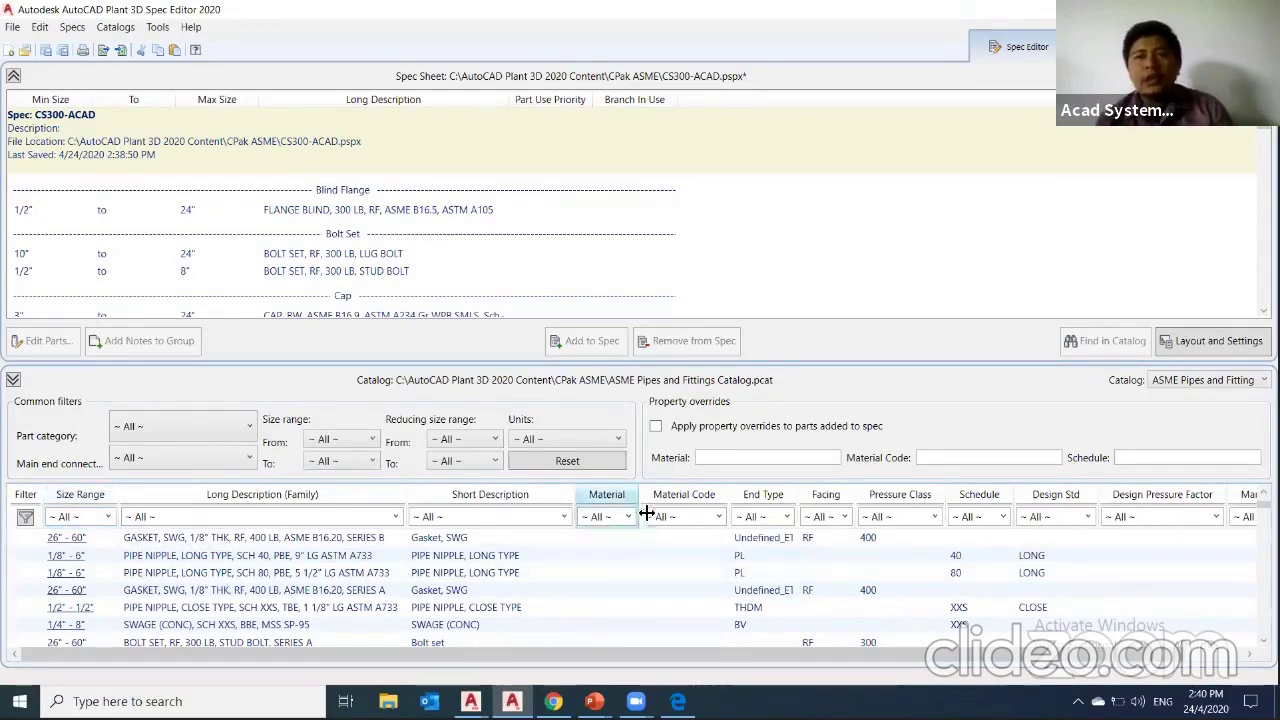
pyautogui.click(1110, 46)
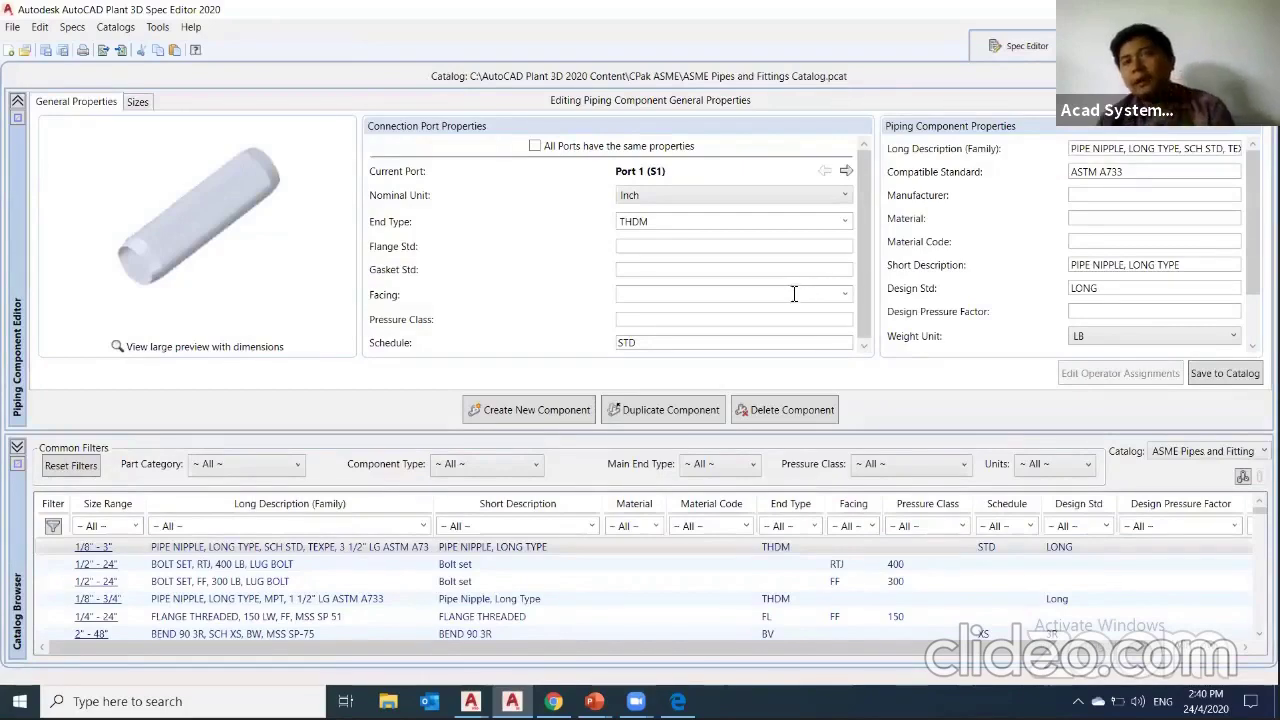
pyautogui.click(530, 414)
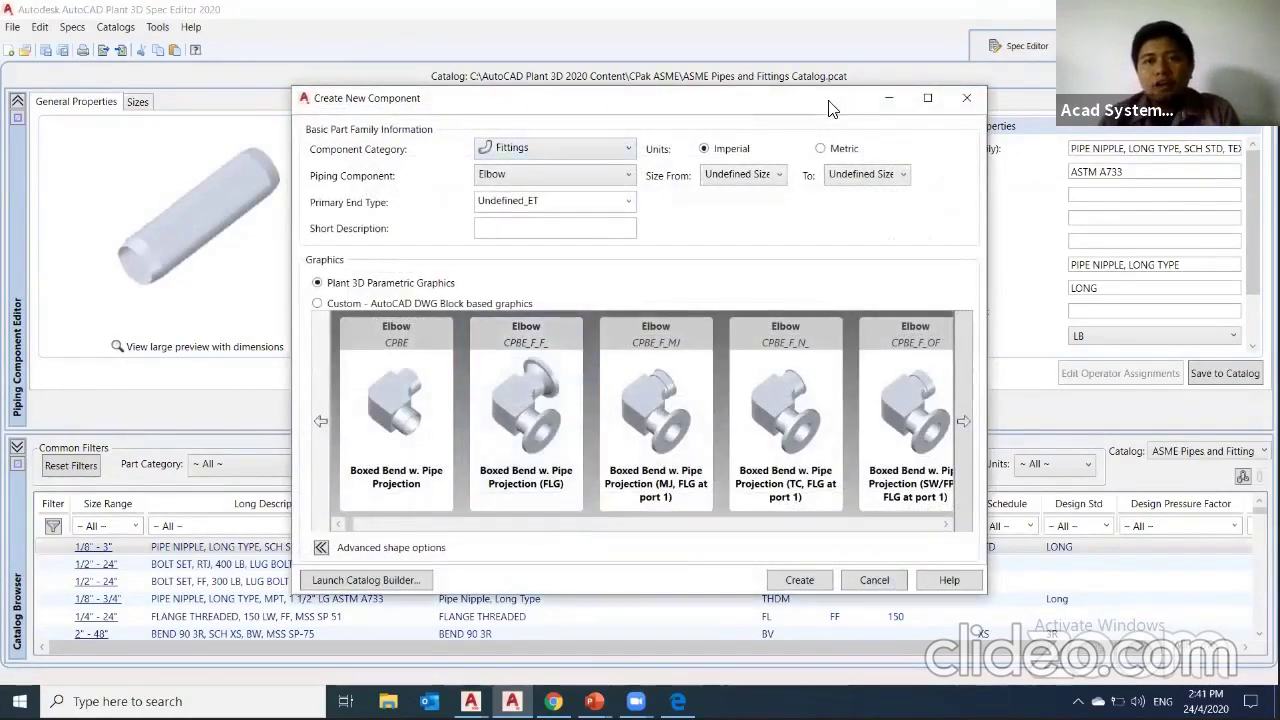
pyautogui.moveTo(830, 100); pyautogui.dragTo(573, 138)
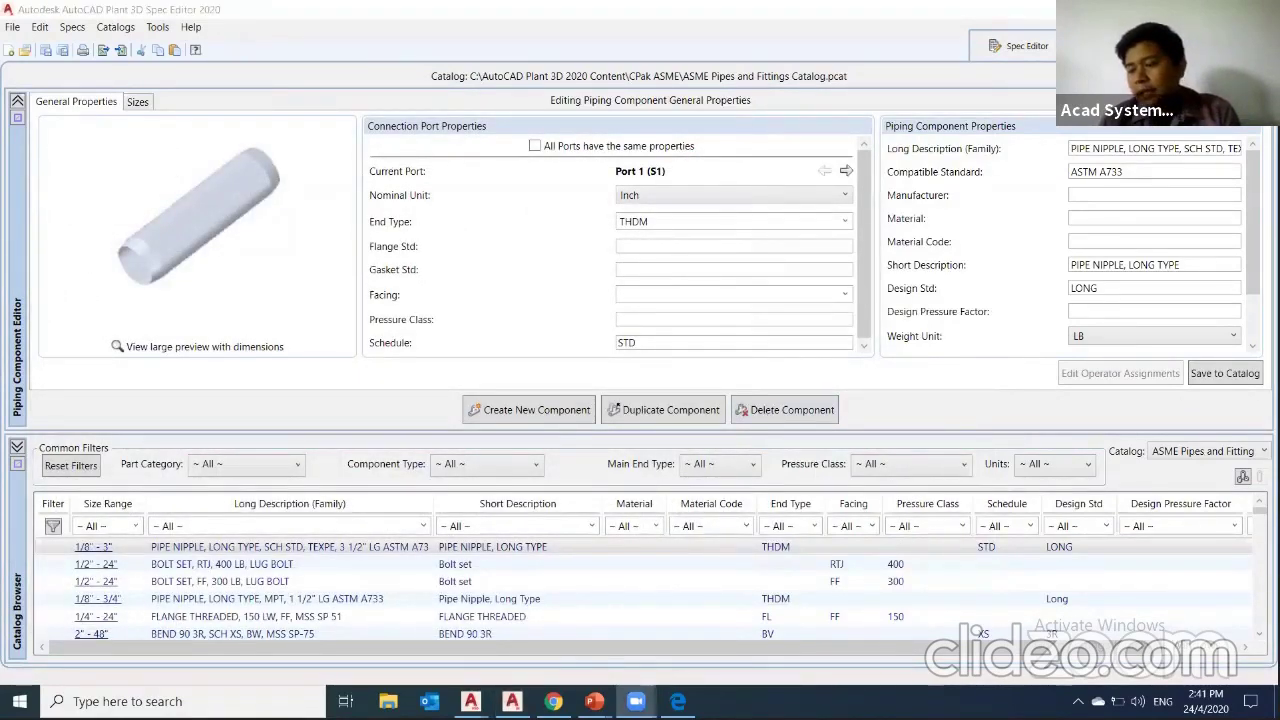
pyautogui.hotkey('alt', 'Tab')
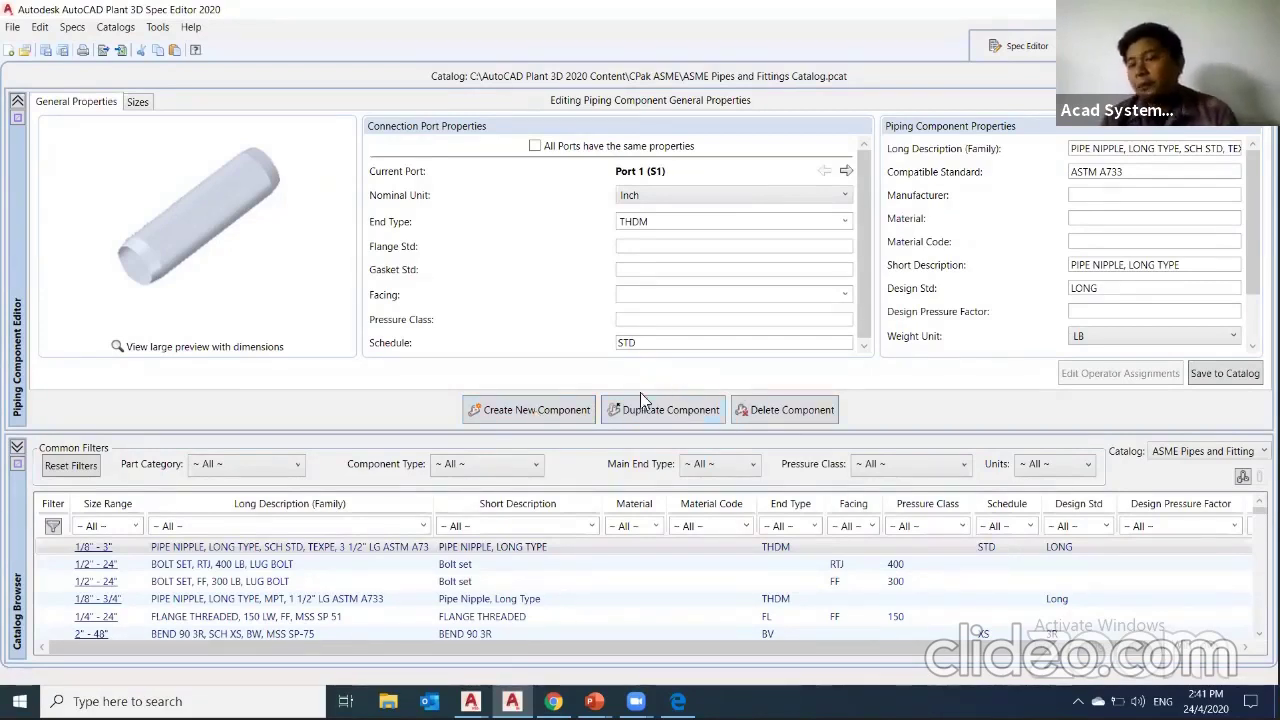
pyautogui.click(544, 408)
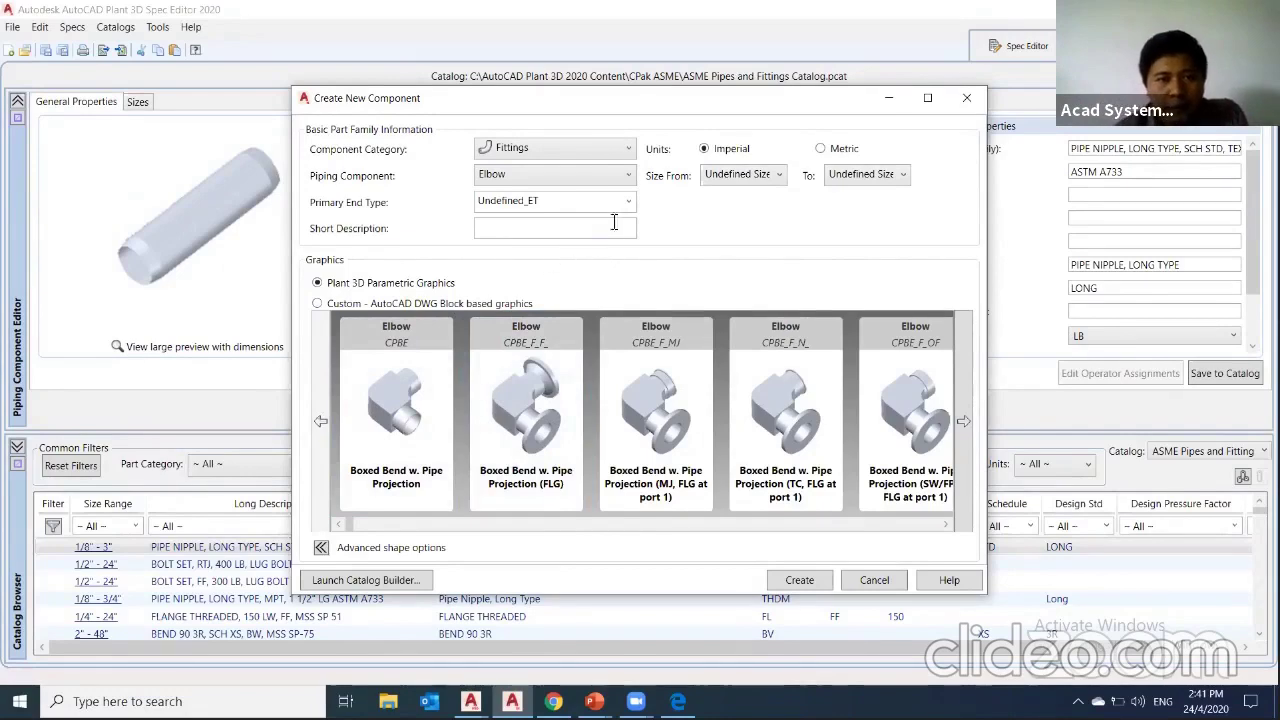
# Make the new component a Valve in the Valves category, sized 3" to 6"
pyautogui.moveTo(646, 101); pyautogui.dragTo(462, 129)
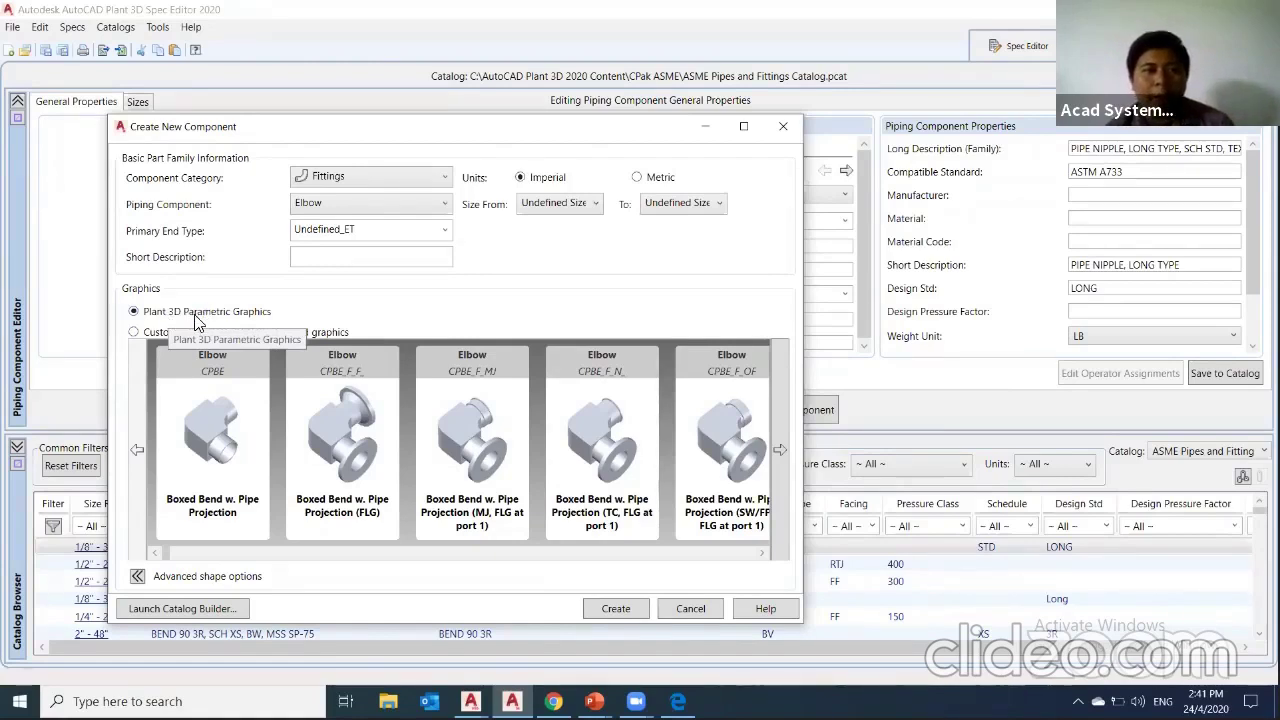
pyautogui.click(376, 178)
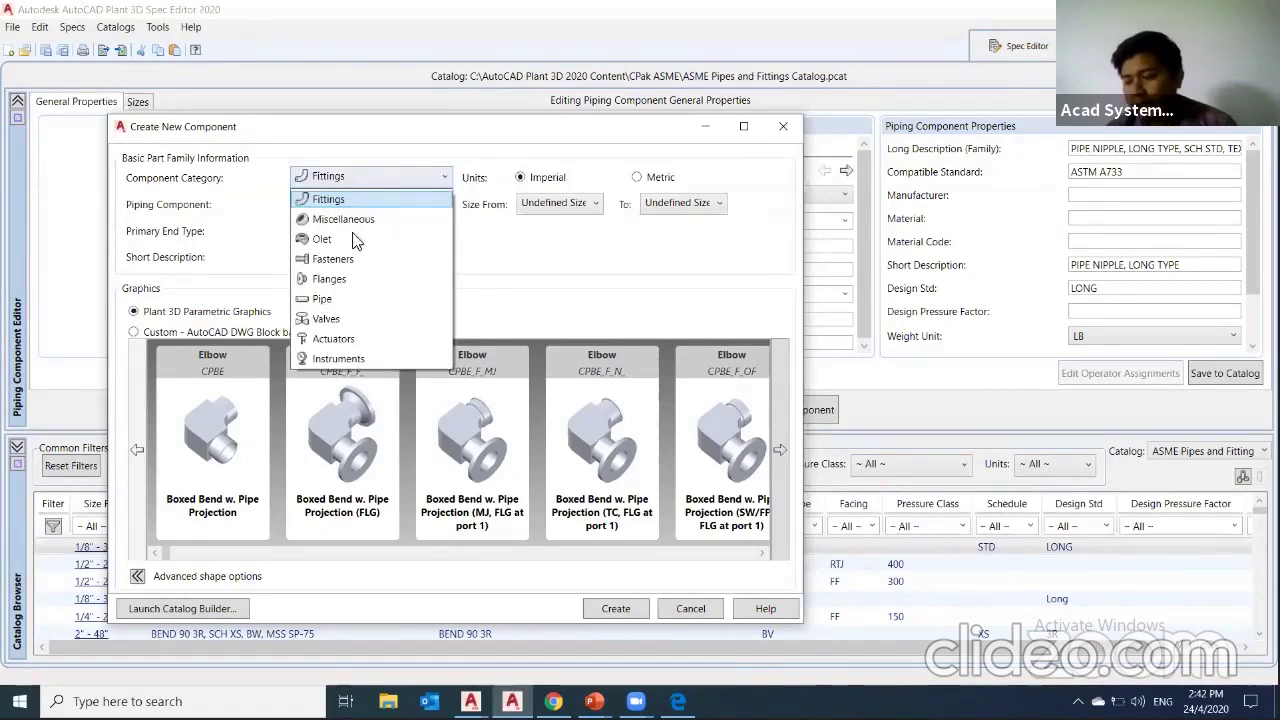
pyautogui.click(330, 319)
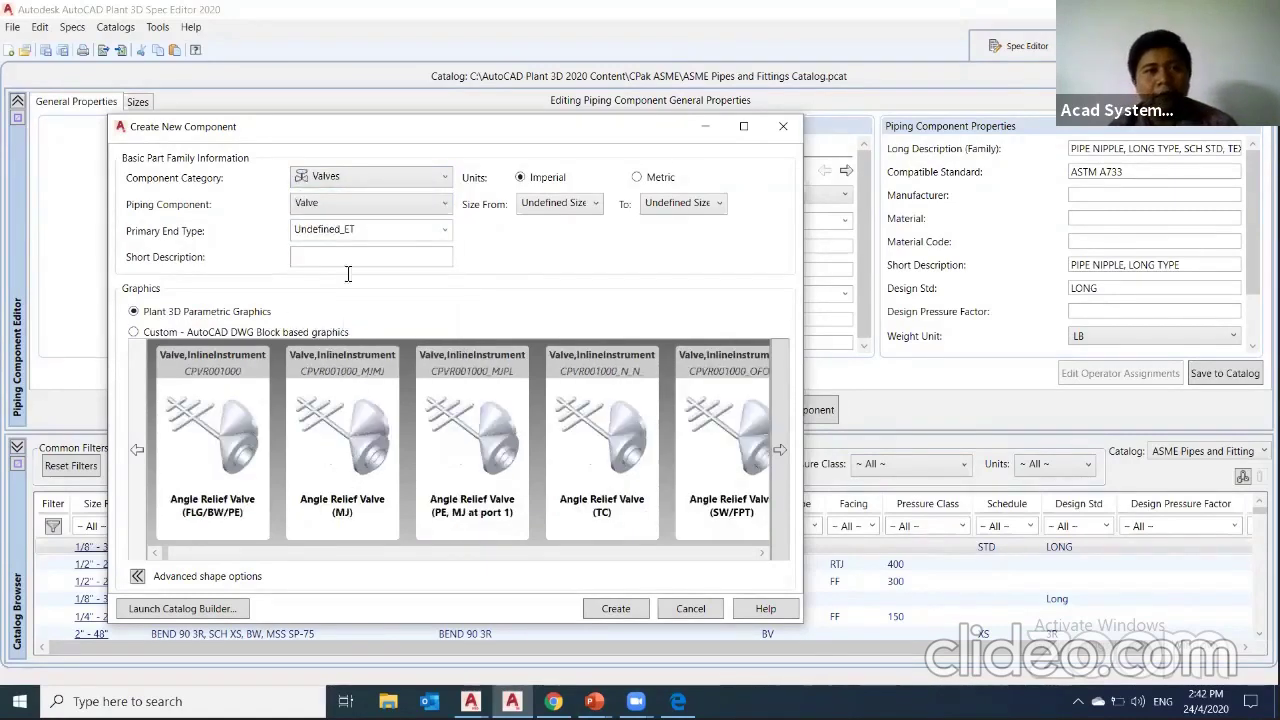
pyautogui.click(583, 204)
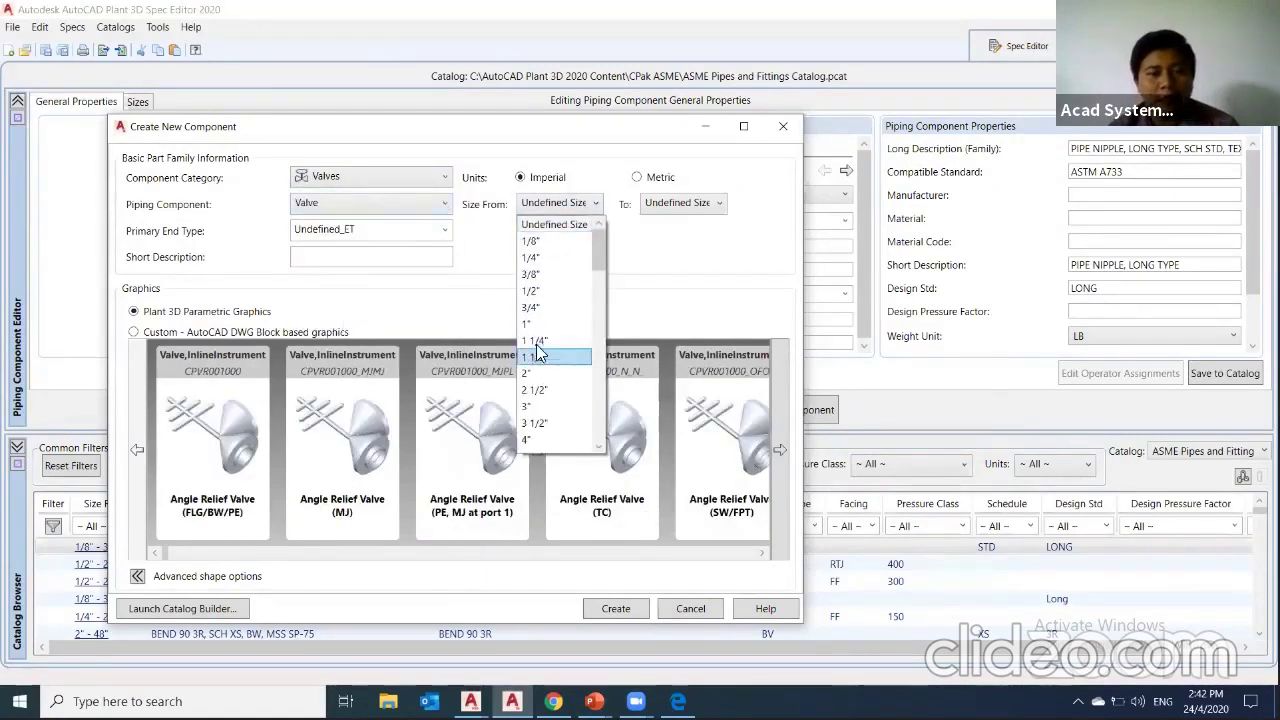
pyautogui.click(538, 405)
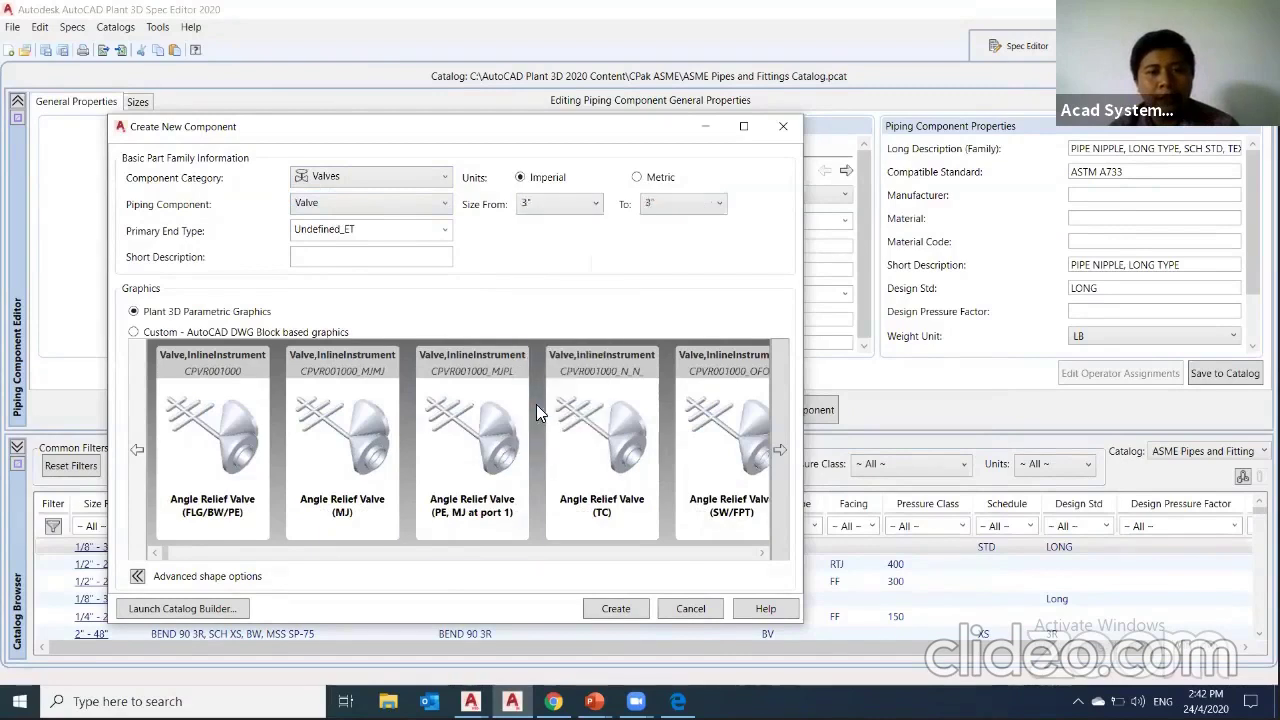
pyautogui.click(680, 204)
pyautogui.click(652, 307)
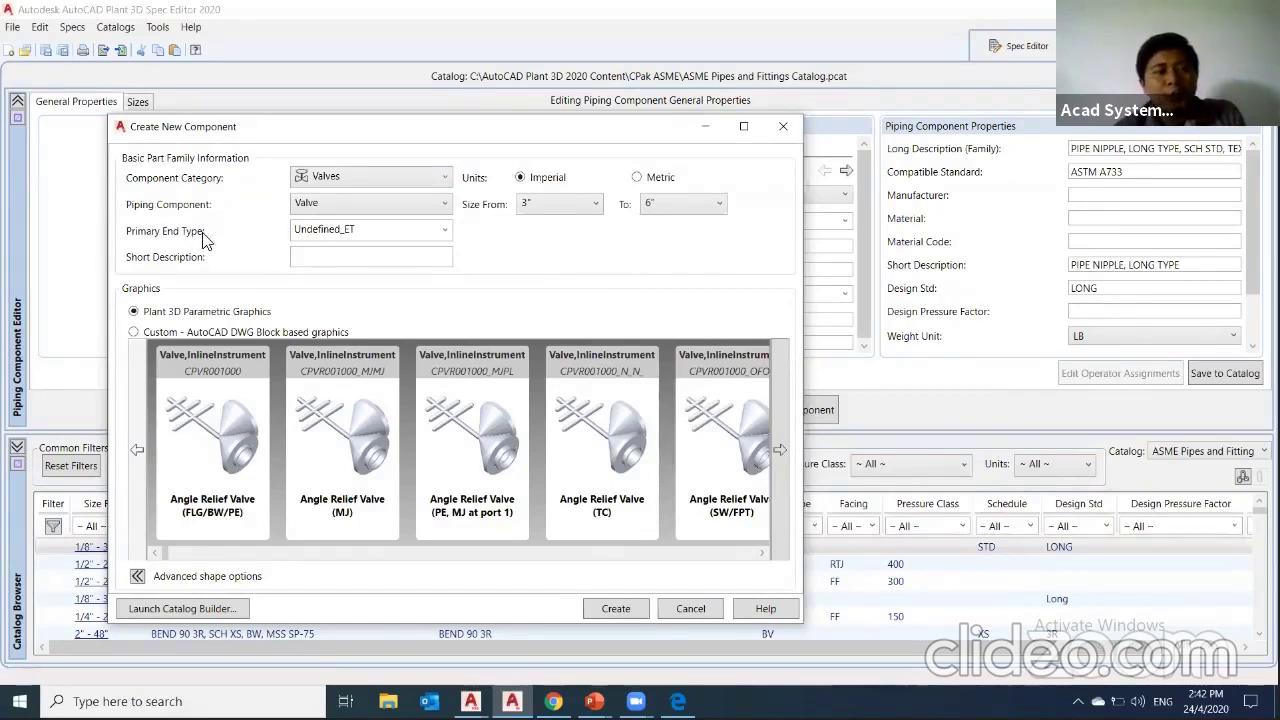
# Set the primary end type to FL instead of WF
pyautogui.click(443, 230)
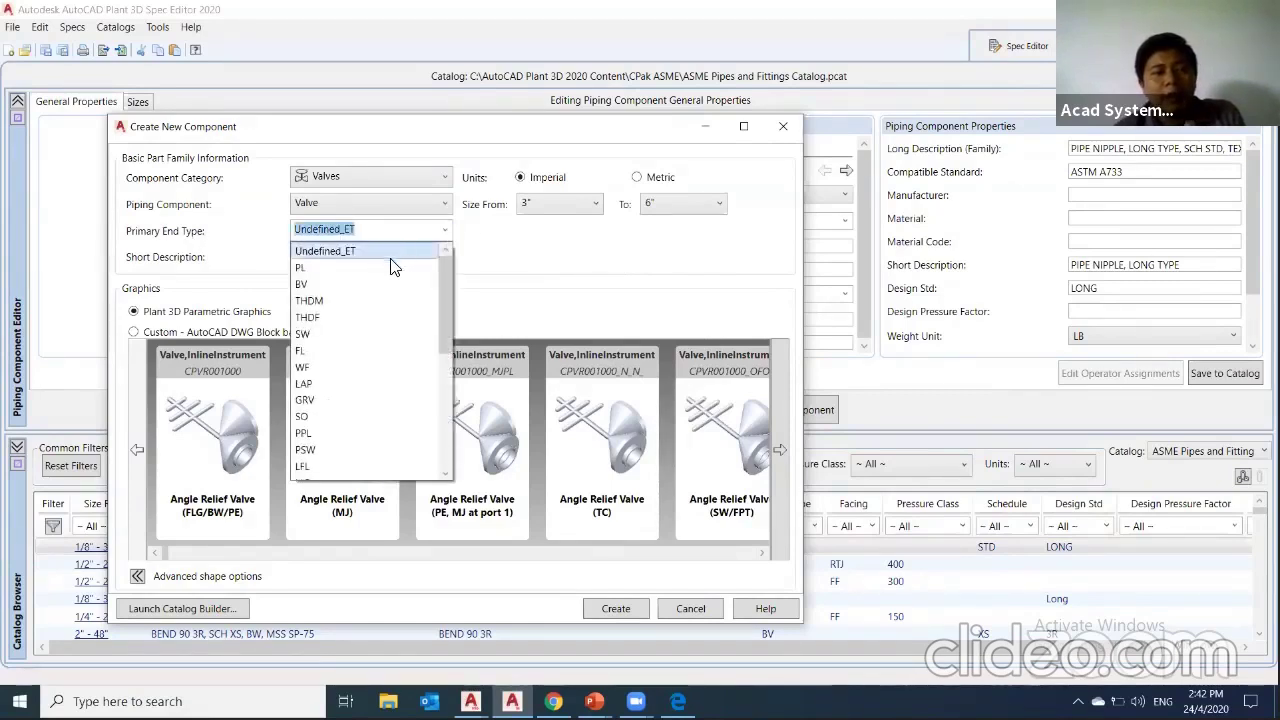
pyautogui.click(362, 368)
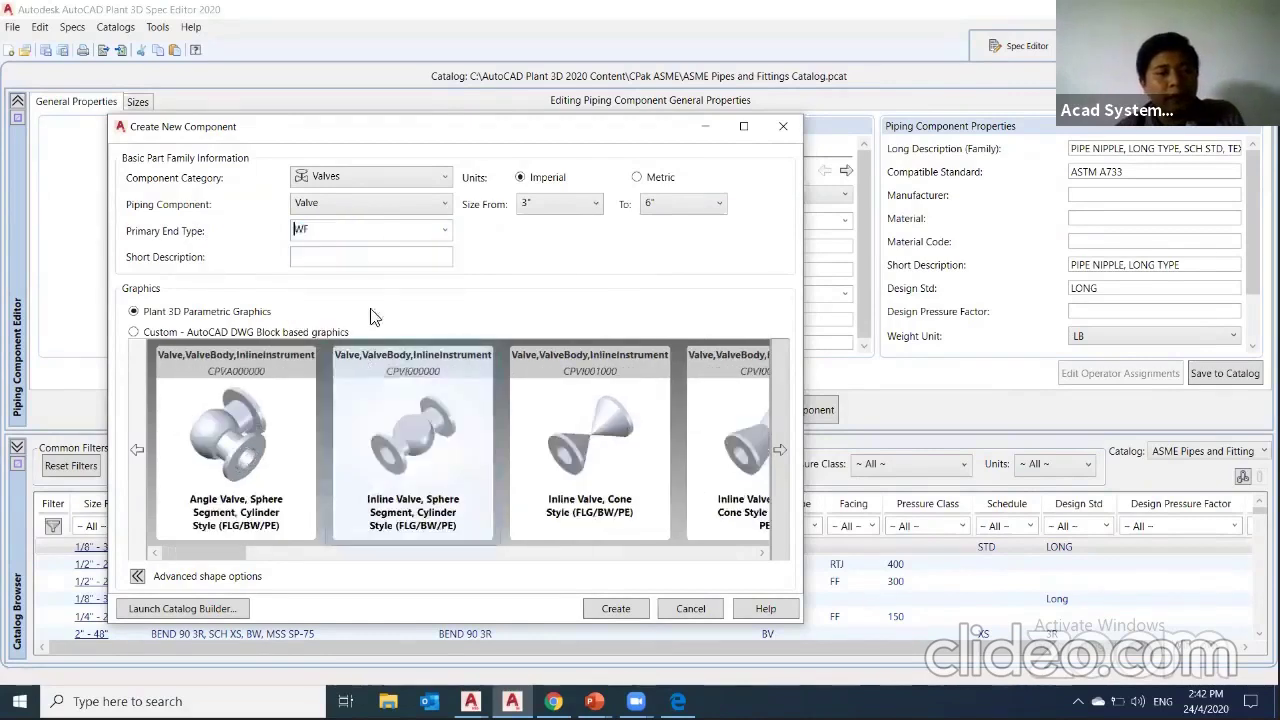
pyautogui.click(443, 230)
pyautogui.scroll(1, 312, 320)
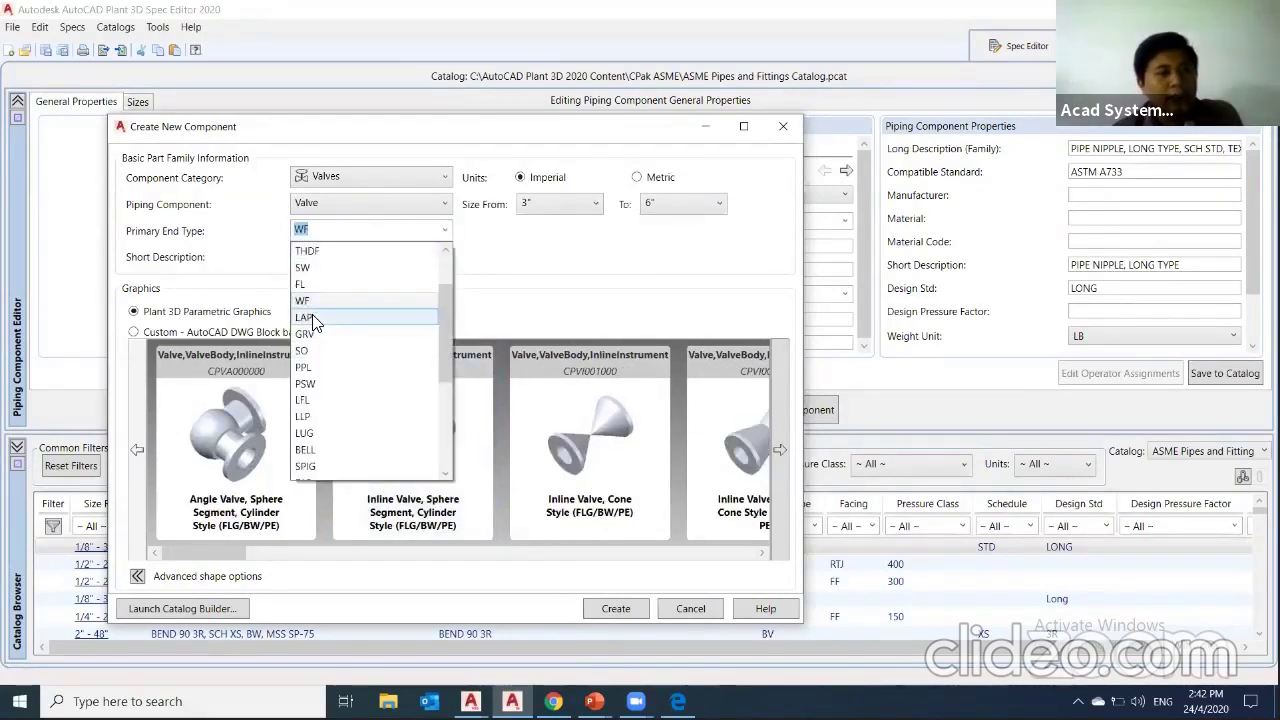
pyautogui.click(322, 285)
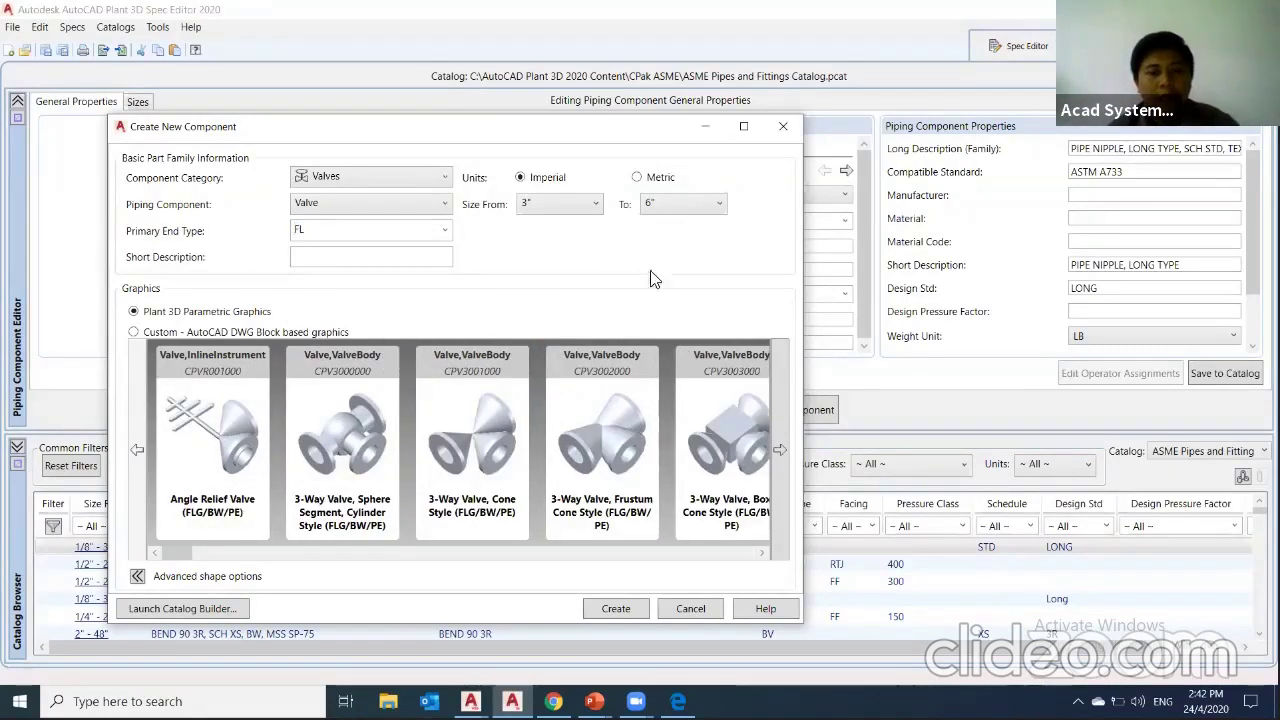
pyautogui.click(594, 701)
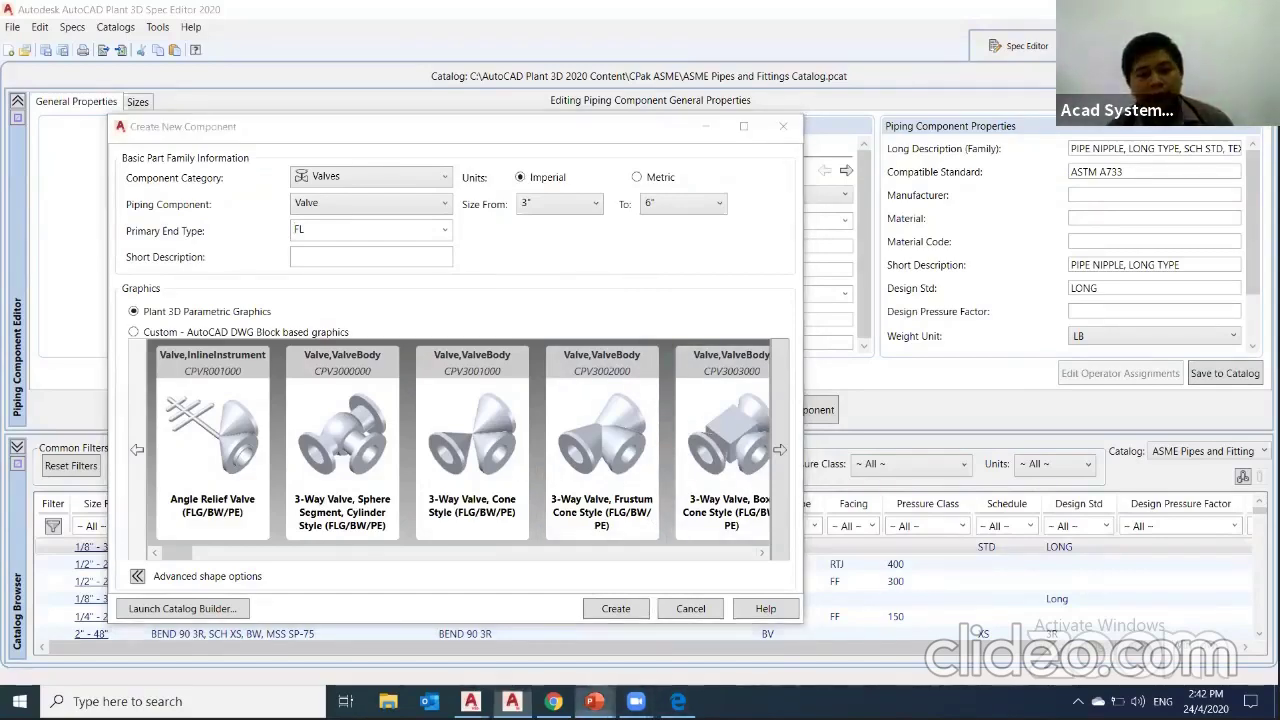
pyautogui.moveTo(594, 701)
pyautogui.click(682, 630)
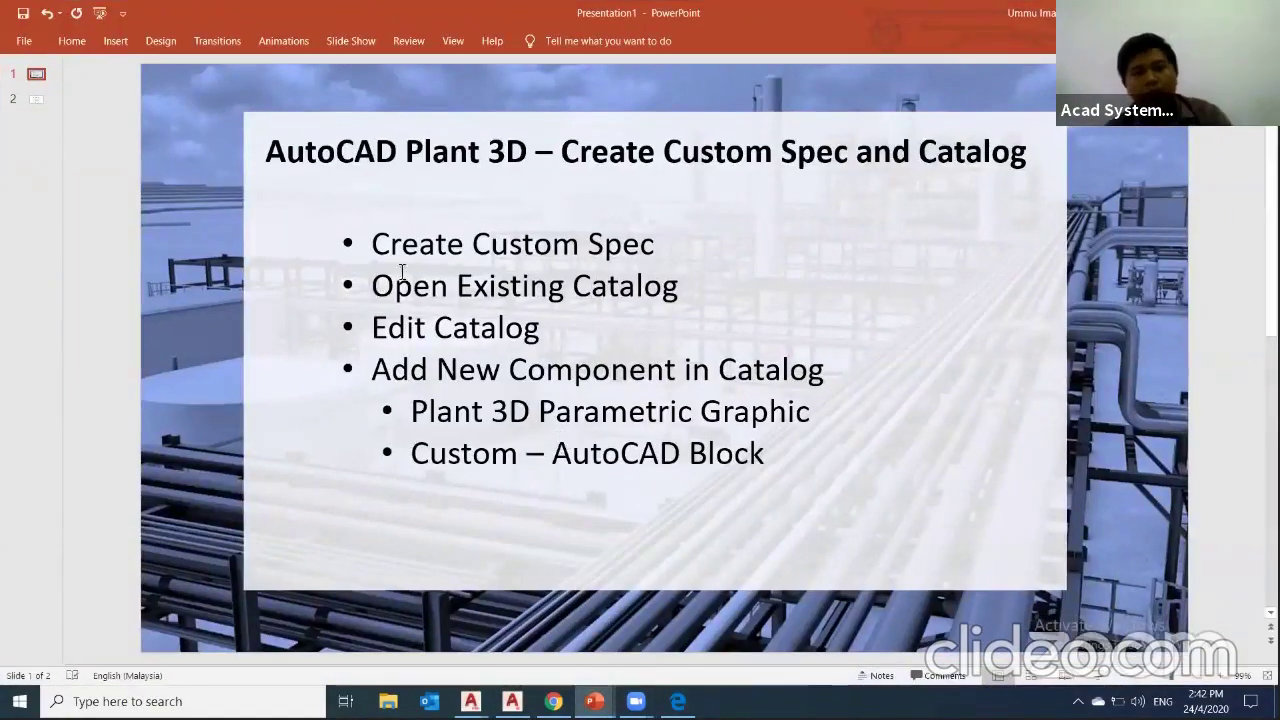
pyautogui.scroll(-1, 279, 318)
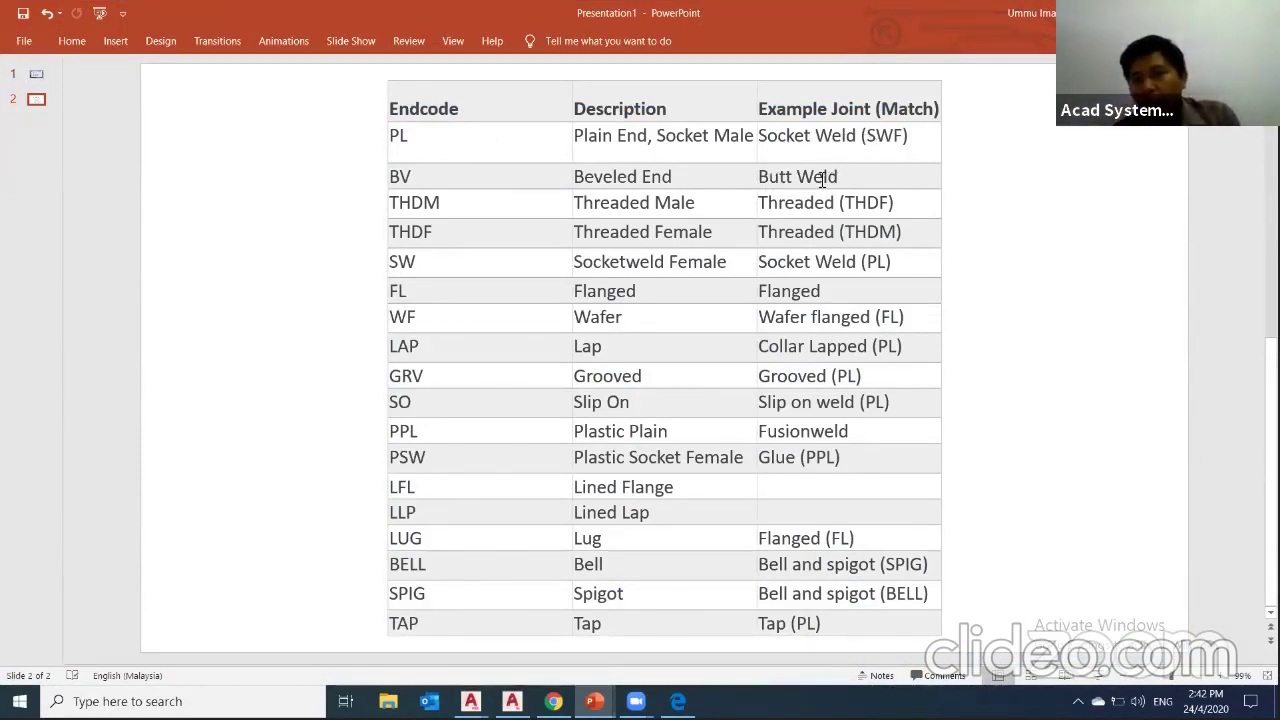
pyautogui.doubleClick(432, 289)
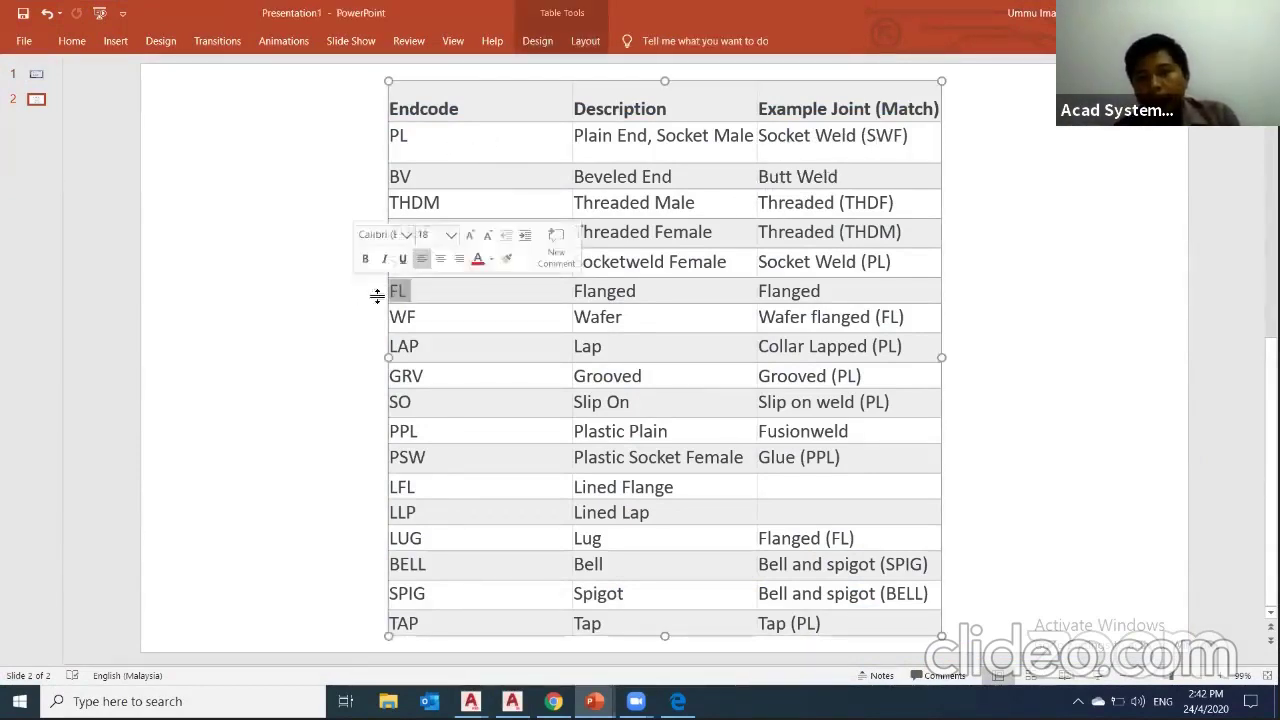
pyautogui.moveTo(824, 290); pyautogui.dragTo(744, 290)
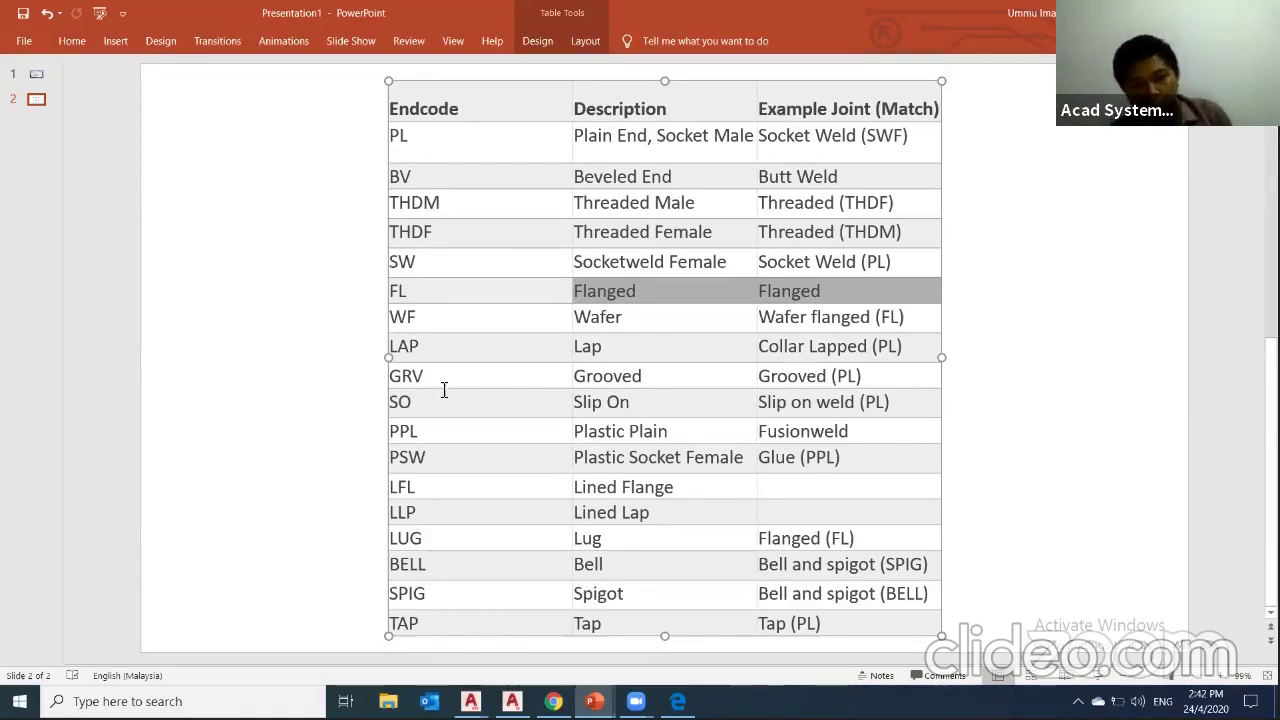
pyautogui.moveTo(426, 400); pyautogui.dragTo(390, 402)
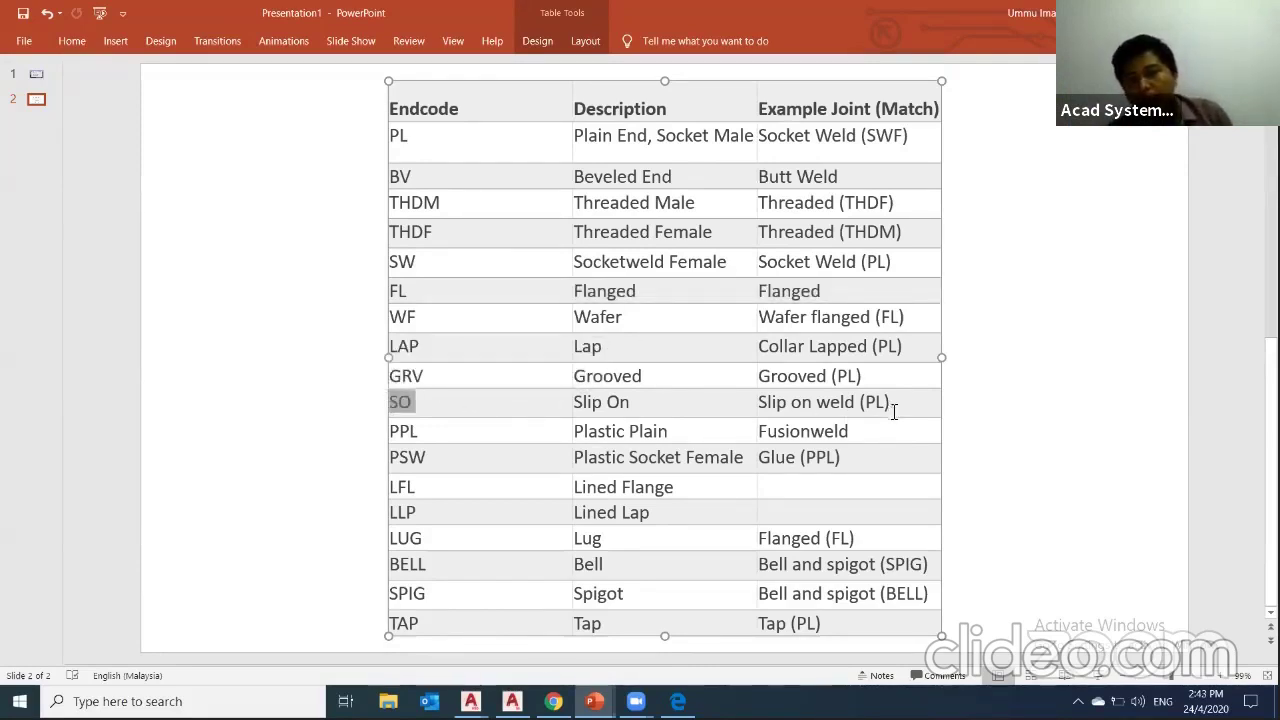
pyautogui.moveTo(891, 406); pyautogui.dragTo(749, 406)
pyautogui.click(815, 404)
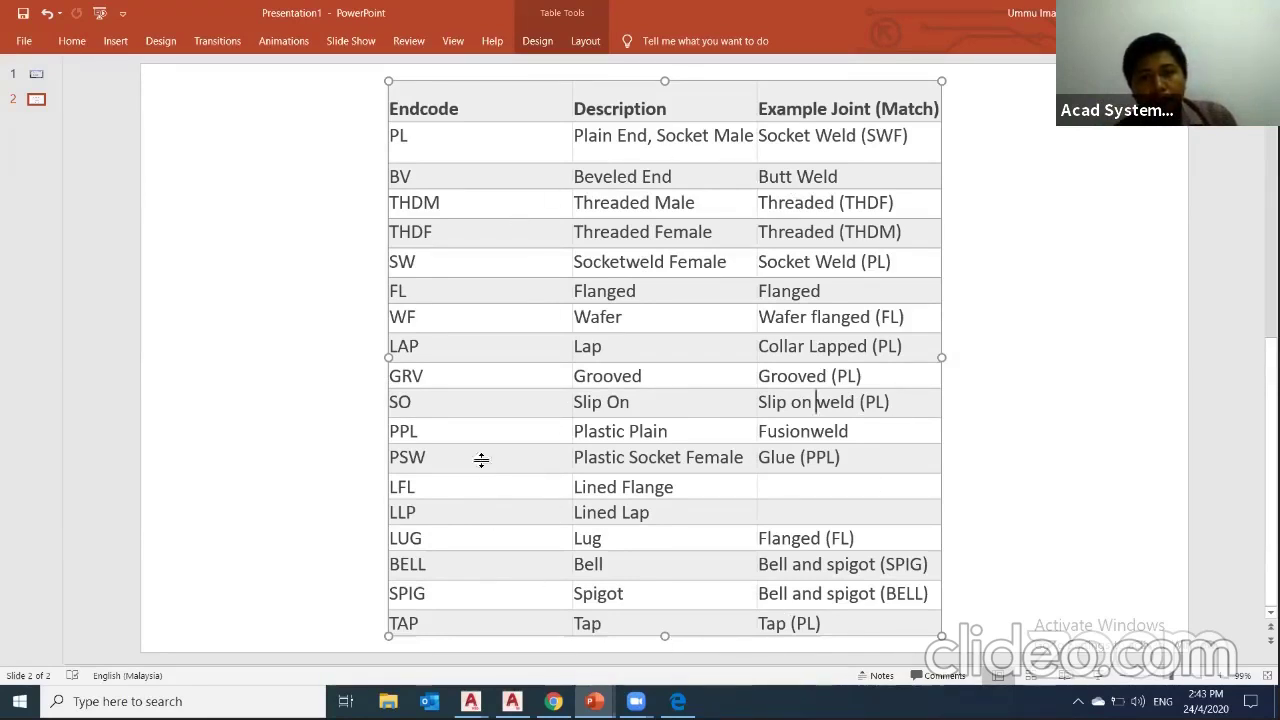
pyautogui.click(992, 508)
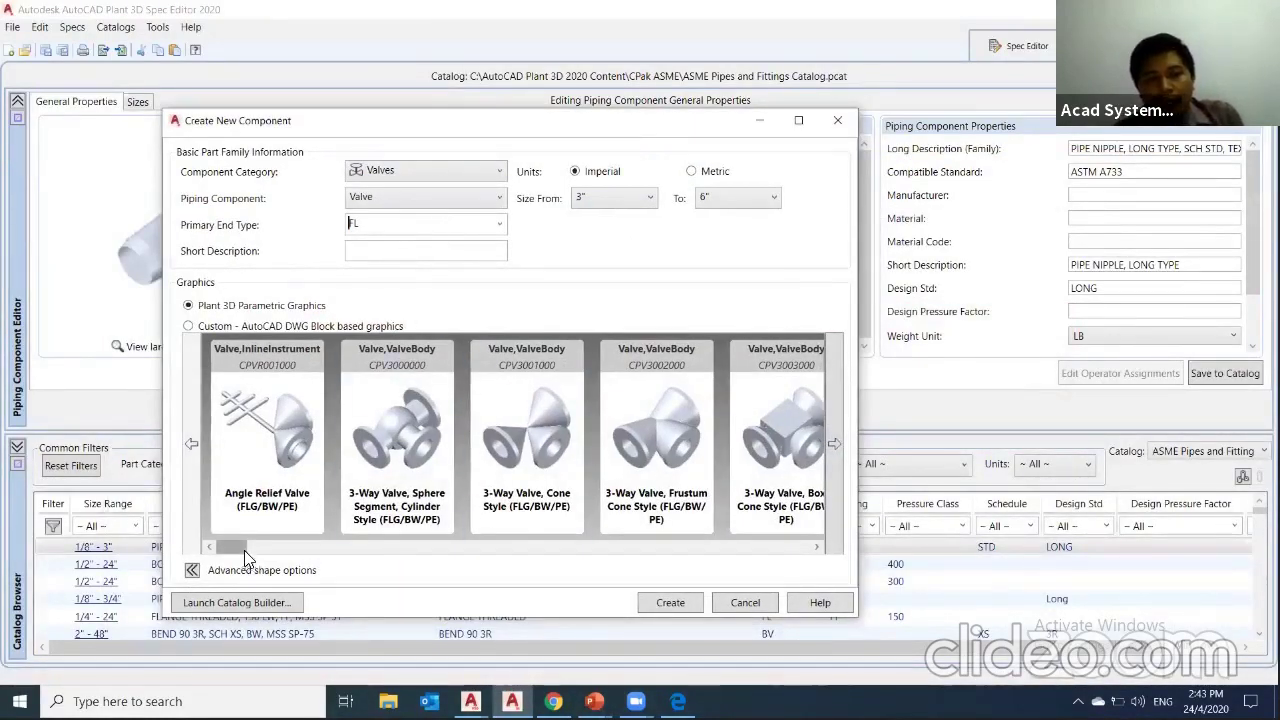
# Create the valve component from the 3-Way Offset Valve, 1-2, 3 parametric graphic
pyautogui.moveTo(232, 548)
pyautogui.mouseDown()
pyautogui.moveTo(608, 560)
pyautogui.moveTo(466, 557)
pyautogui.mouseUp()
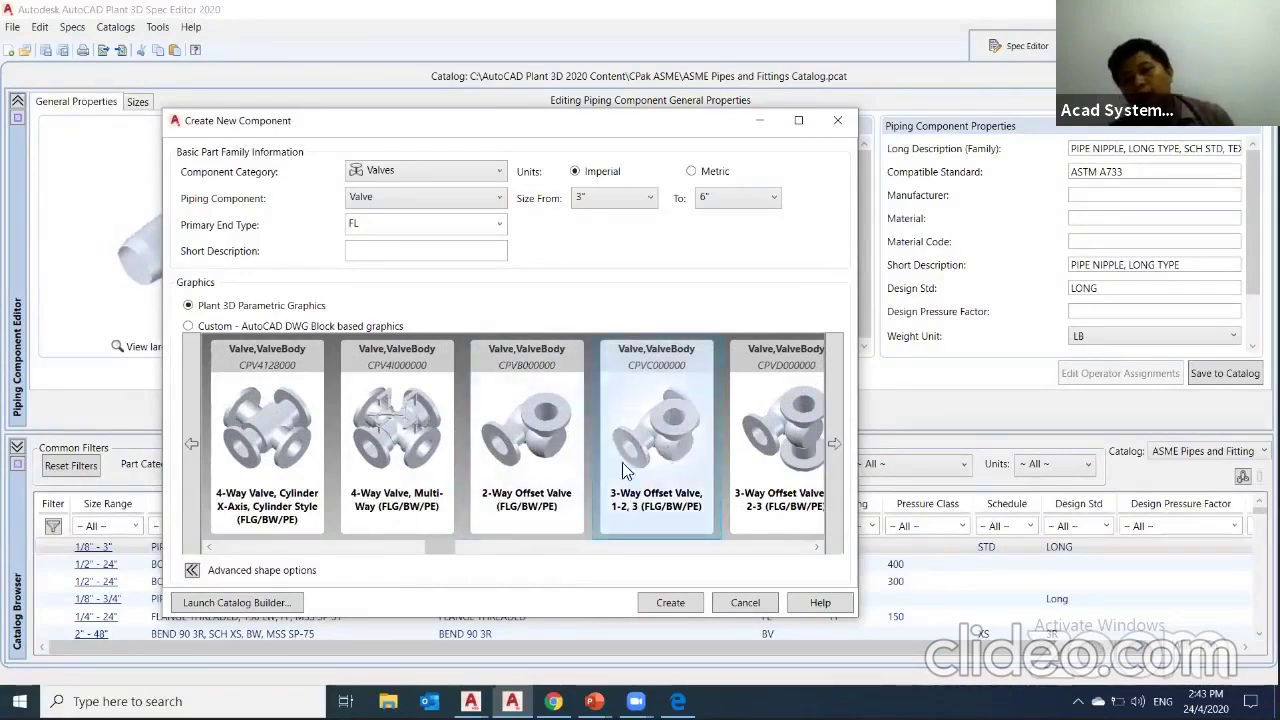
pyautogui.click(700, 515)
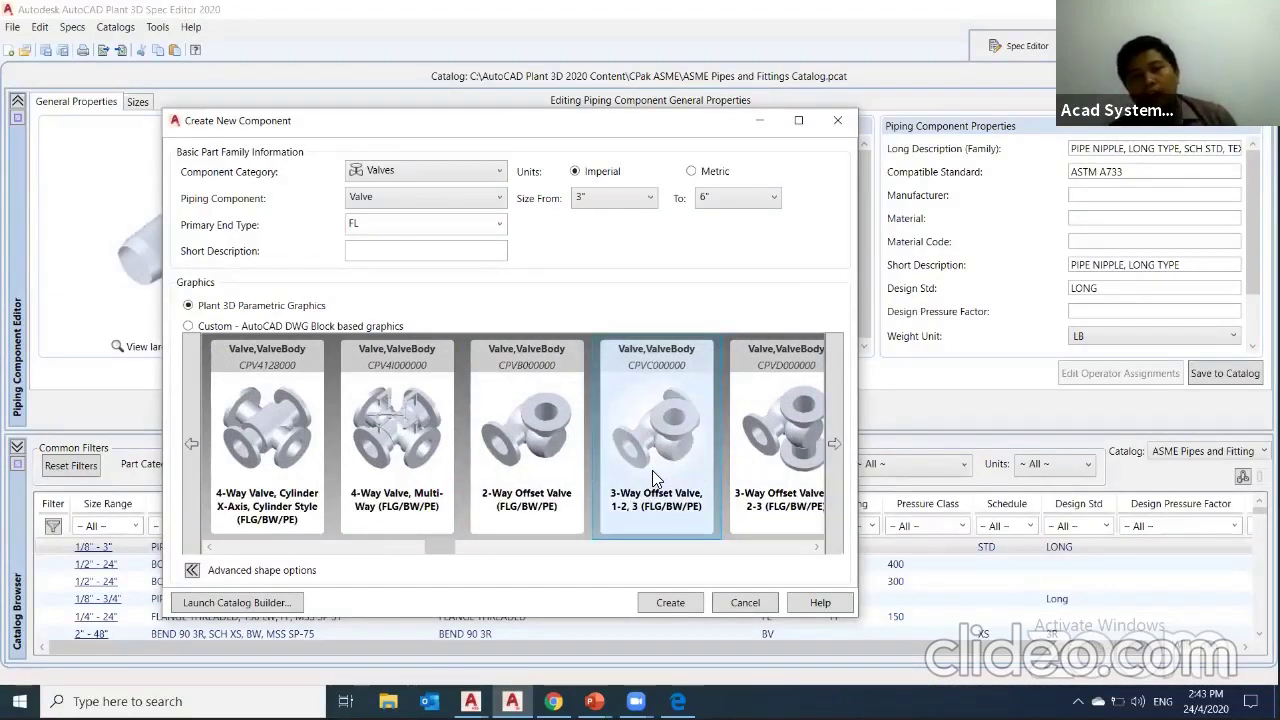
pyautogui.click(672, 603)
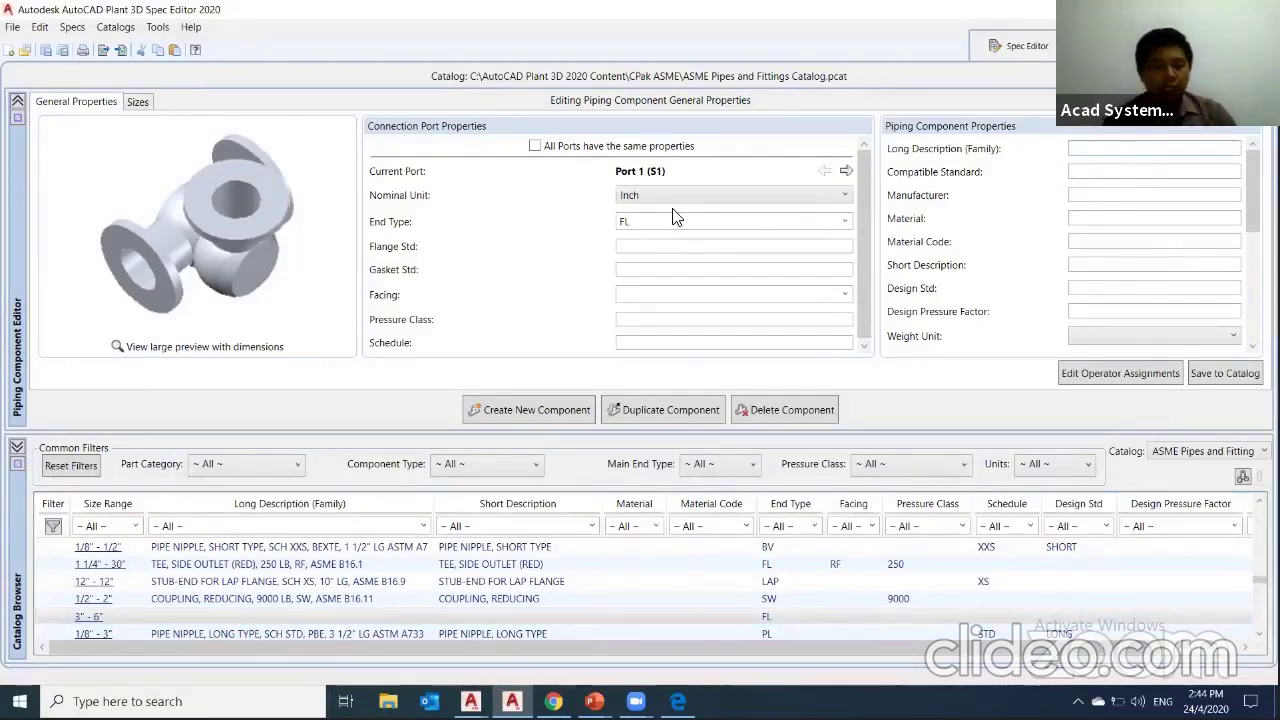
pyautogui.click(1104, 149)
# Enter long description 'ACAD Systems Valve' and short description 'Valve, AS'
pyautogui.write('ACAD Syst')
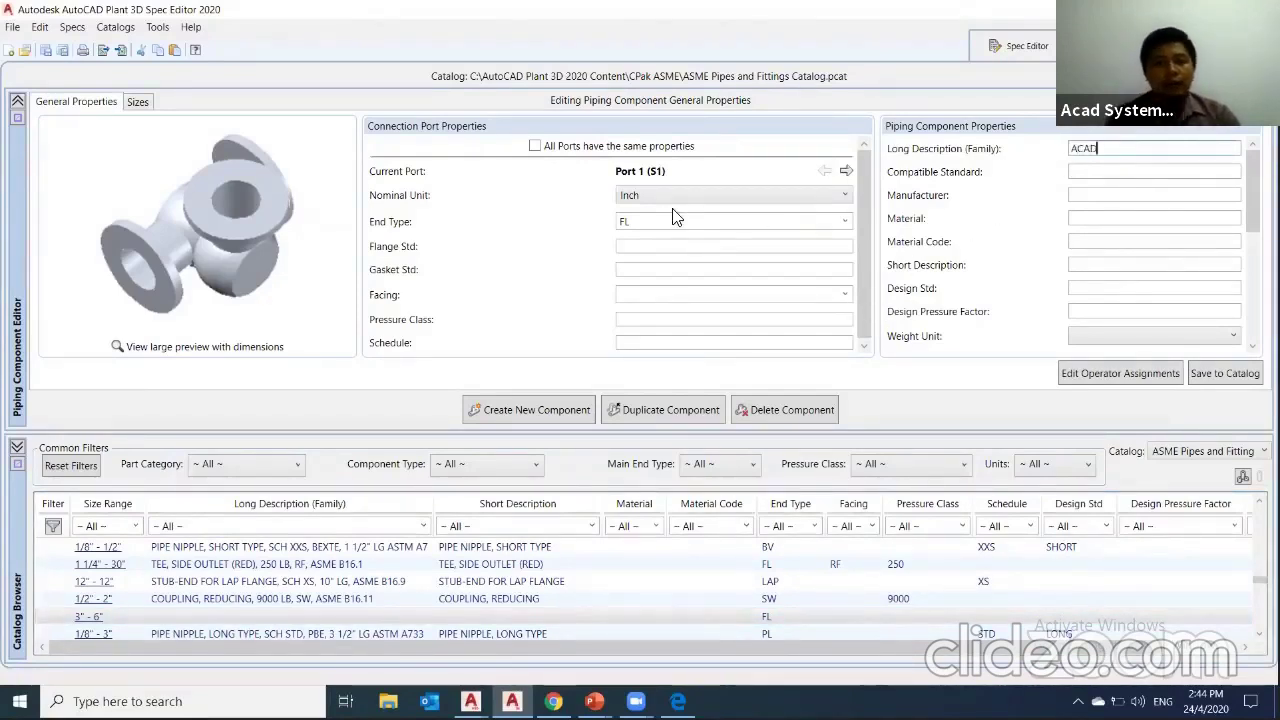
pyautogui.write('ems V')
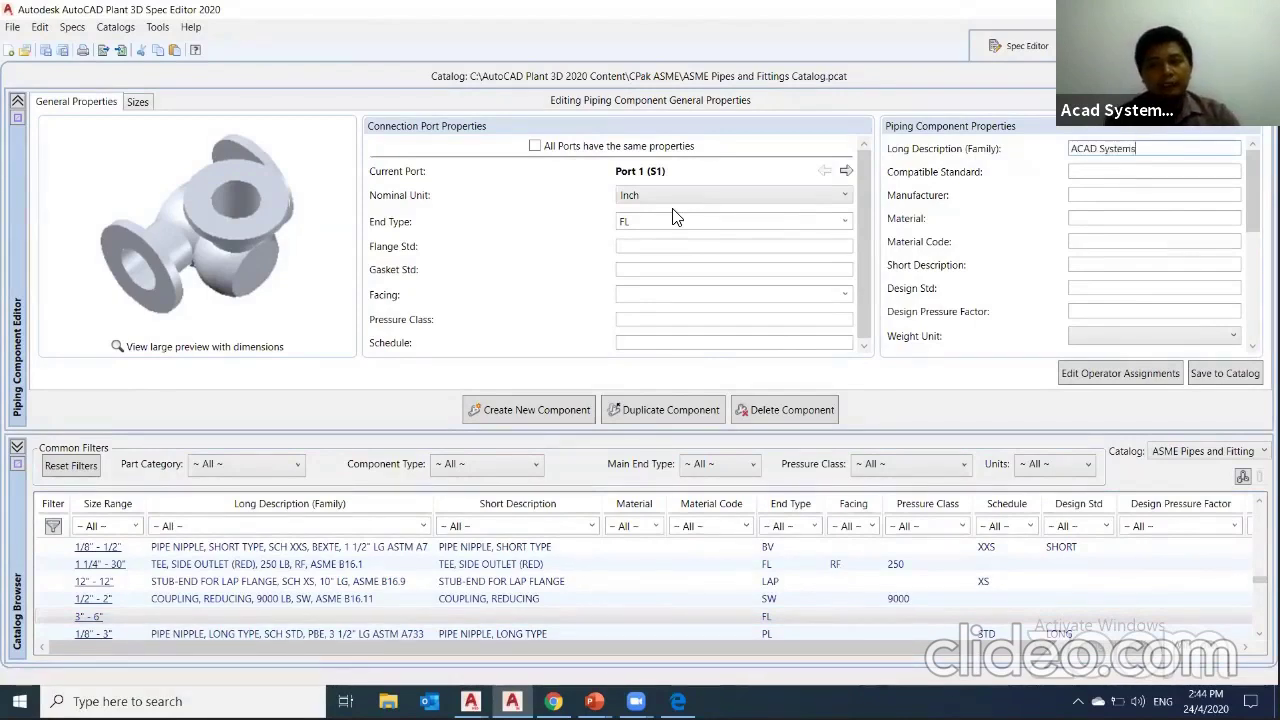
pyautogui.write('alve')
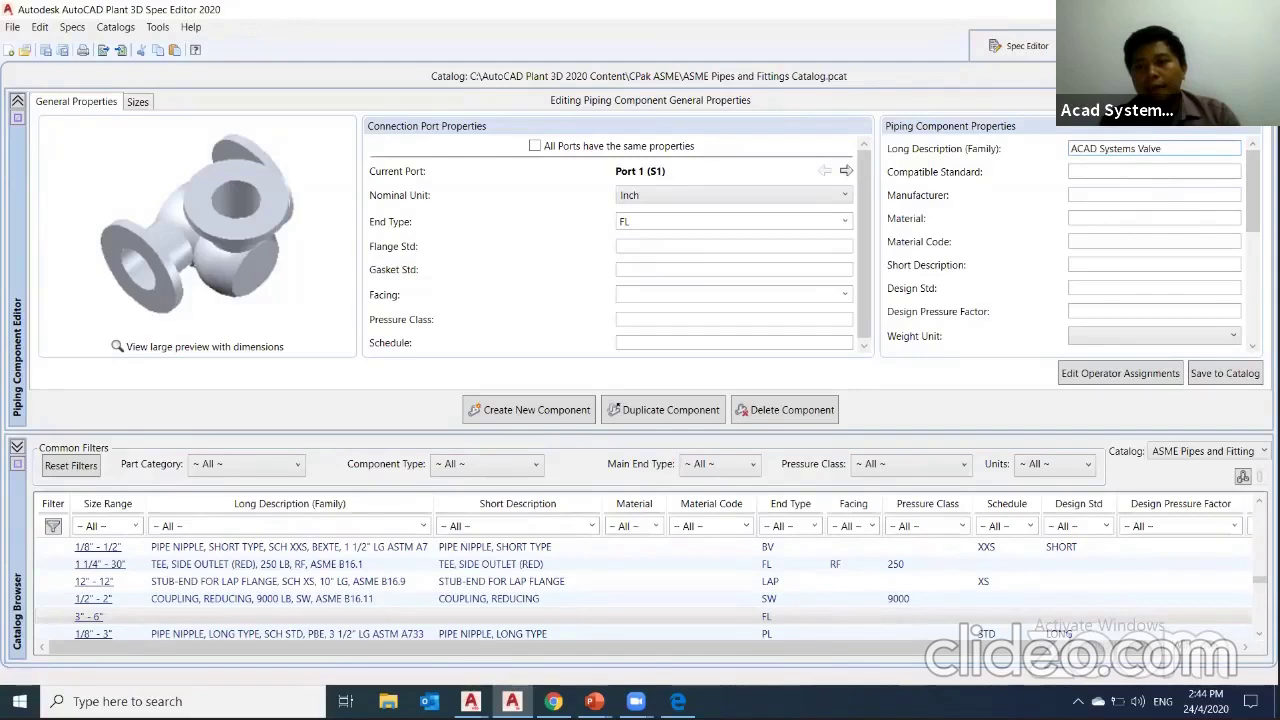
pyautogui.click(1134, 263)
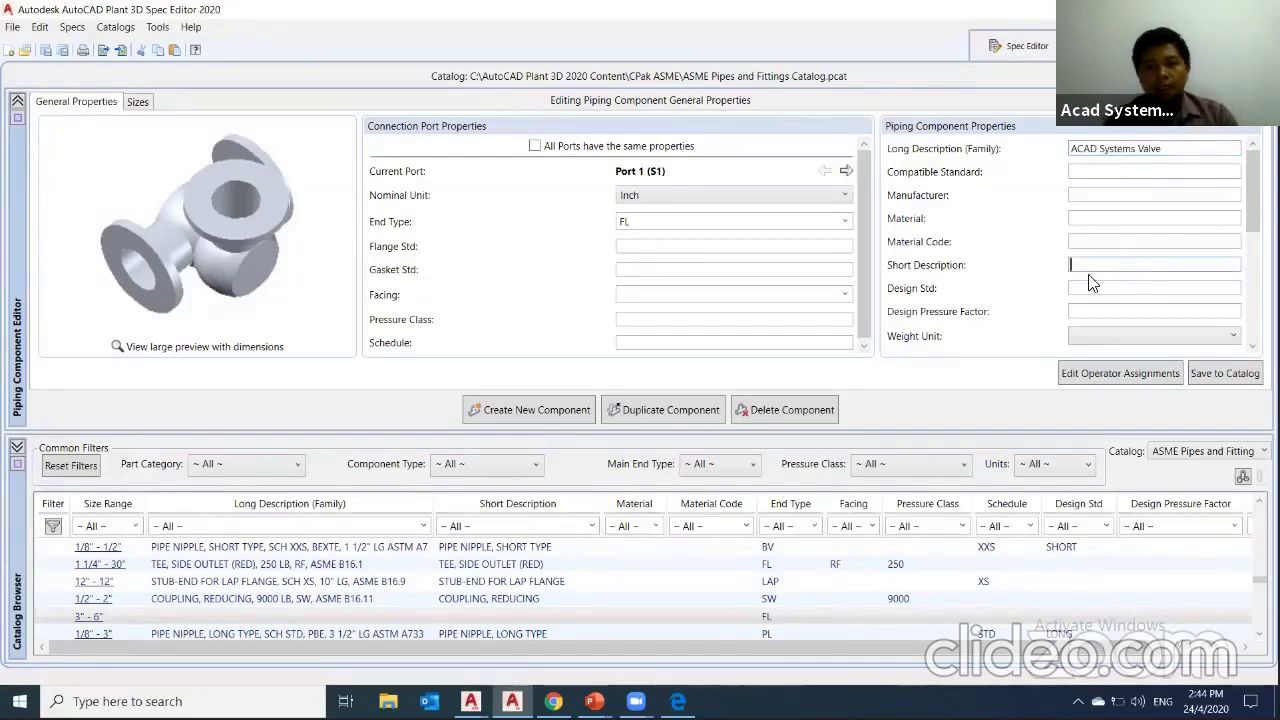
pyautogui.write('Valve')
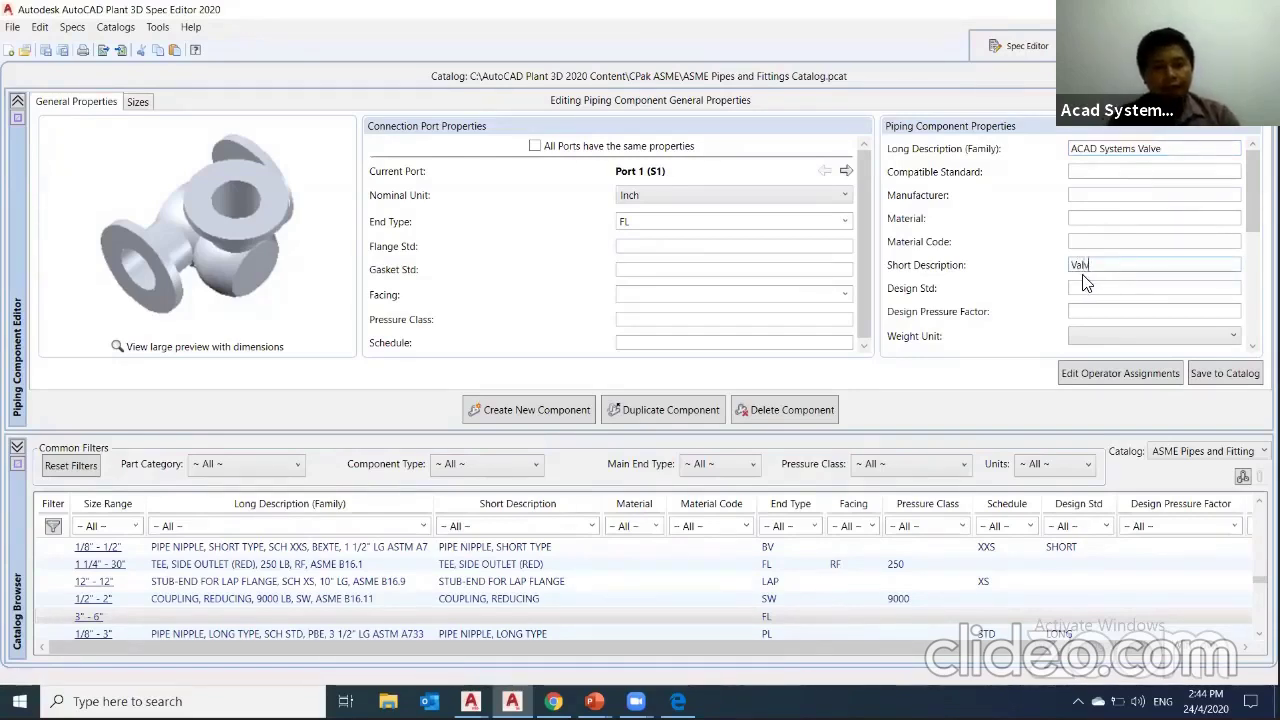
pyautogui.write(', AC')
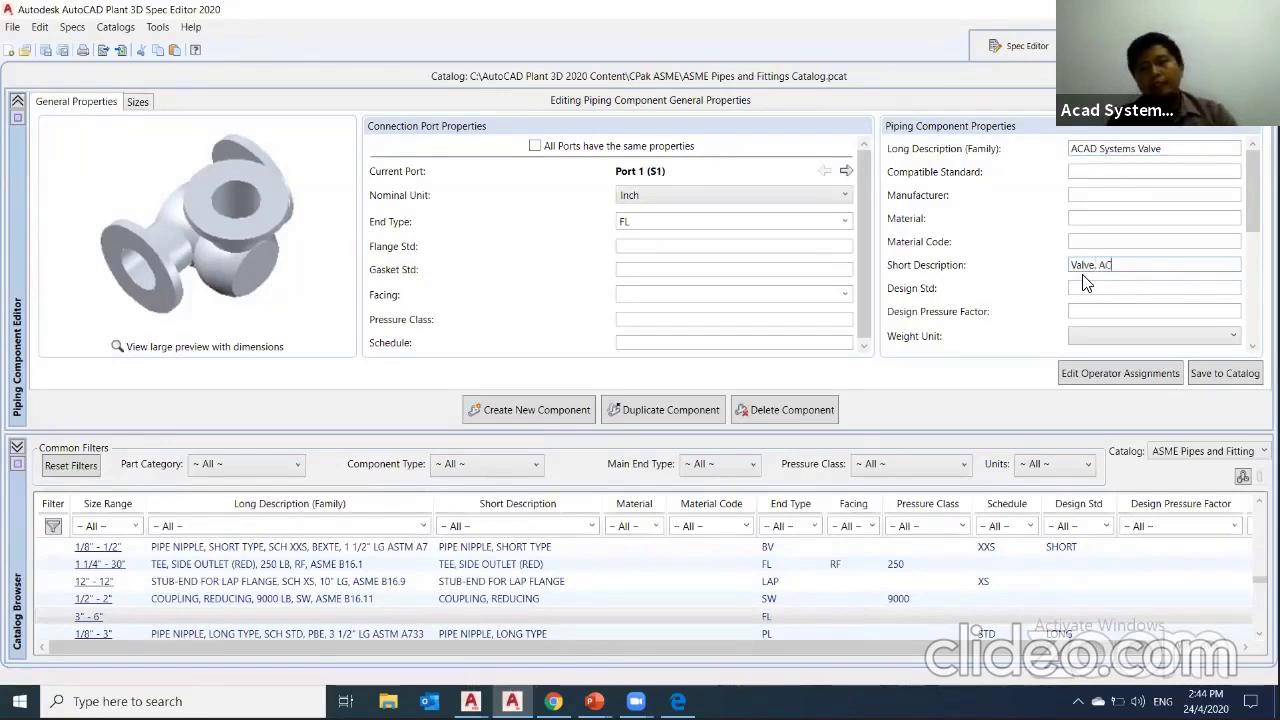
pyautogui.press('BackSpace')
pyautogui.write('S')
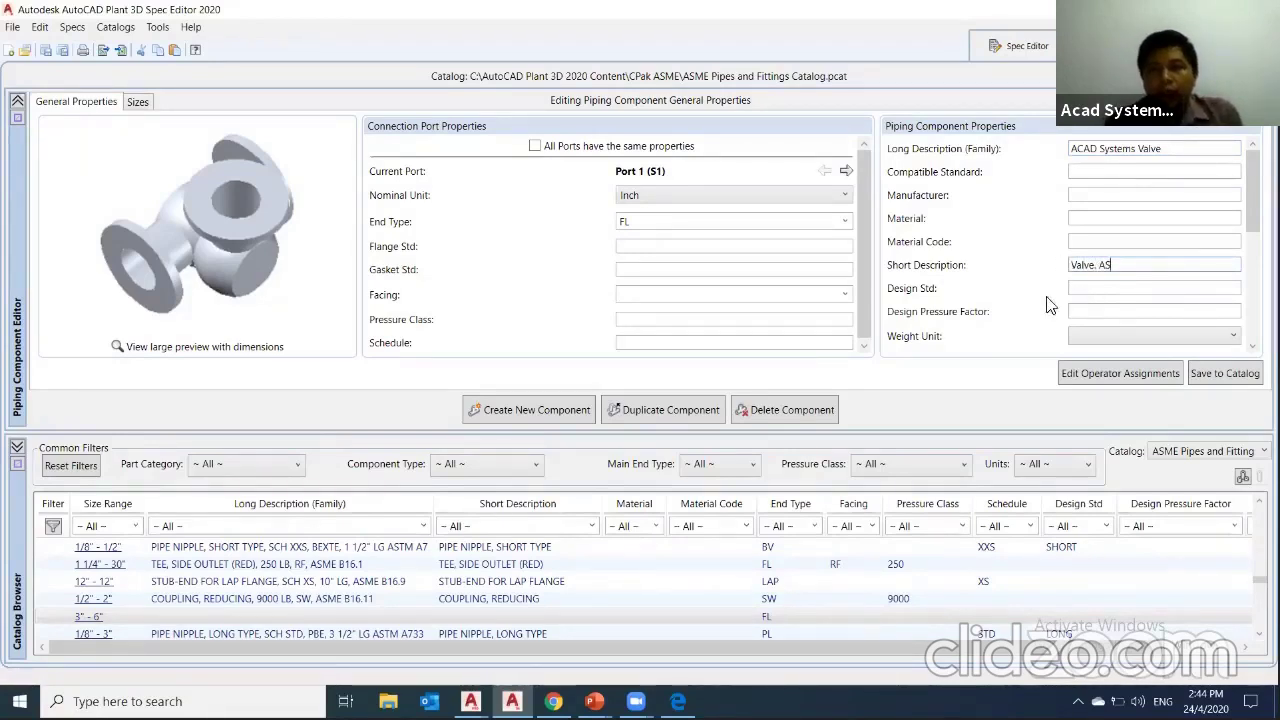
# Set the weight unit to KG and fill in the Iso Symbol Type and SKEY fields
pyautogui.click(1124, 338)
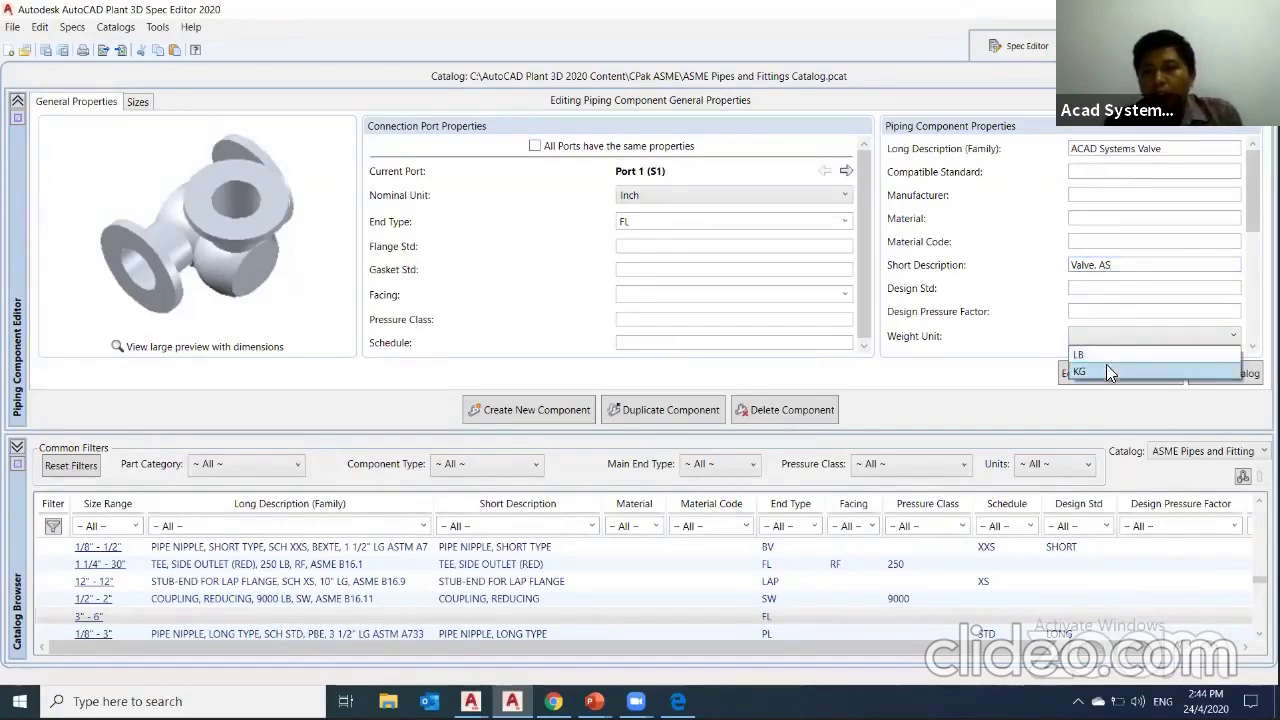
pyautogui.click(1106, 372)
pyautogui.scroll(-3, 1124, 324)
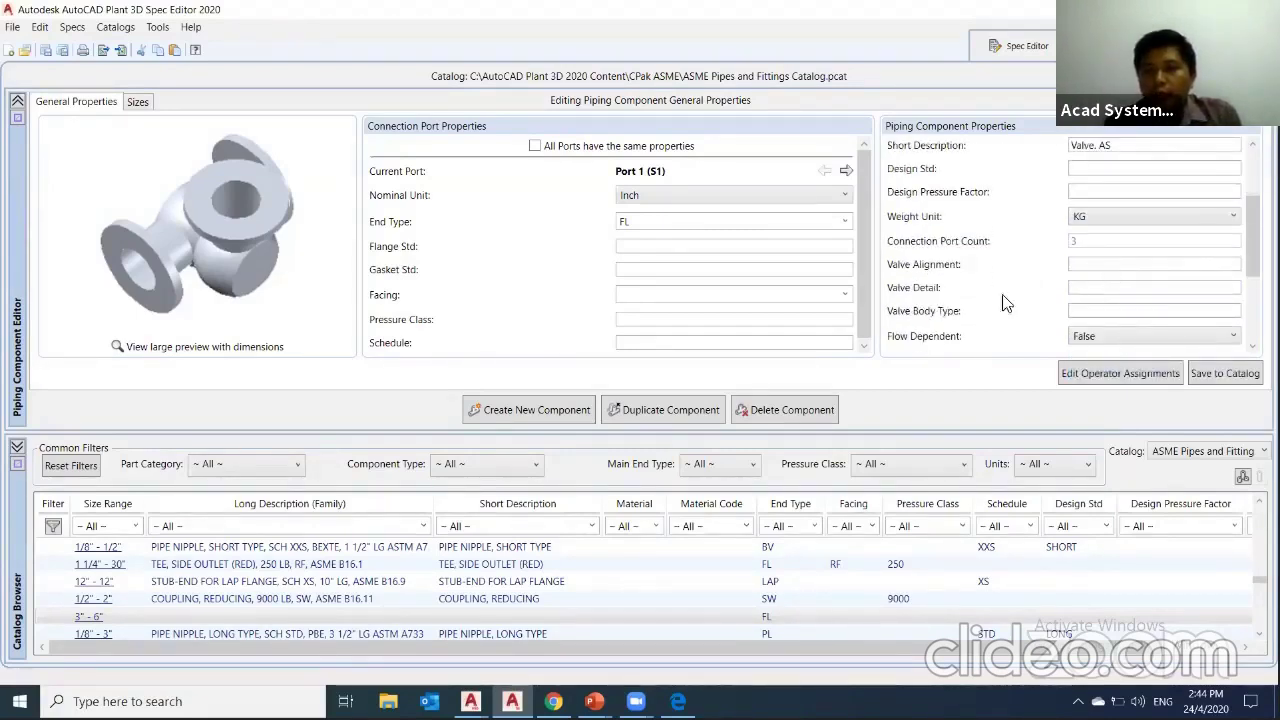
pyautogui.scroll(-1, 1066, 290)
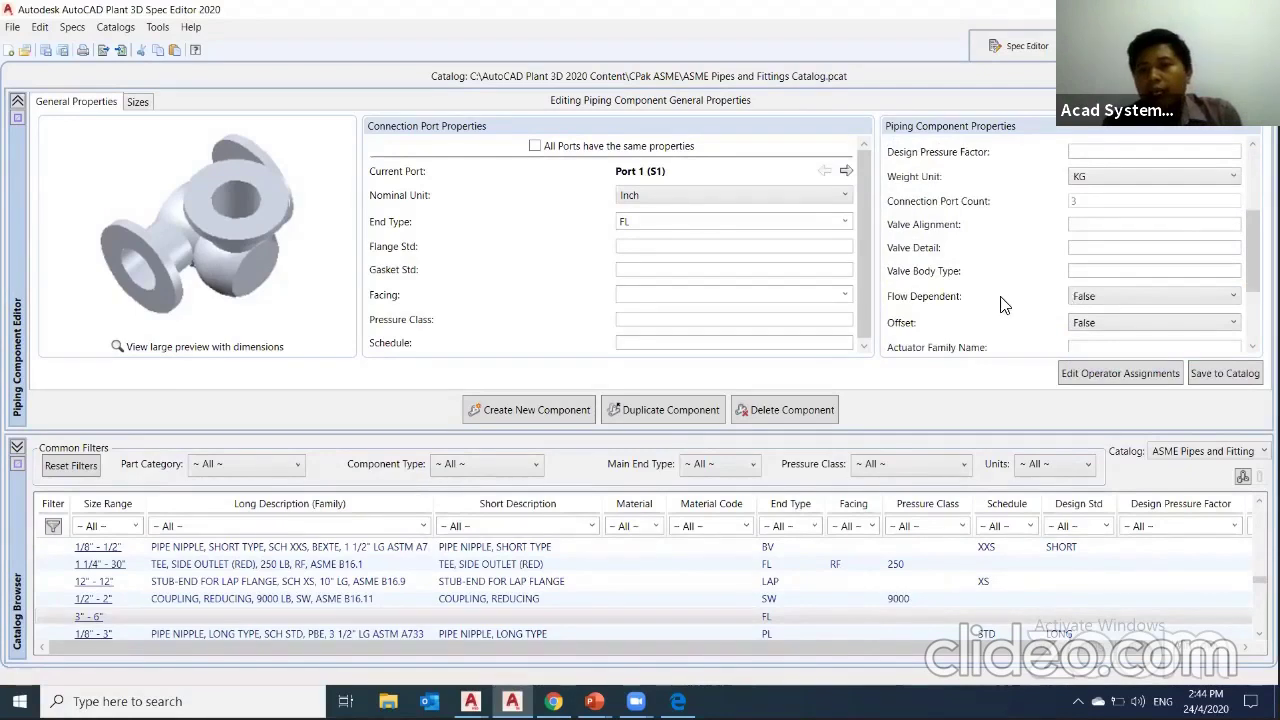
pyautogui.scroll(1, 1005, 305)
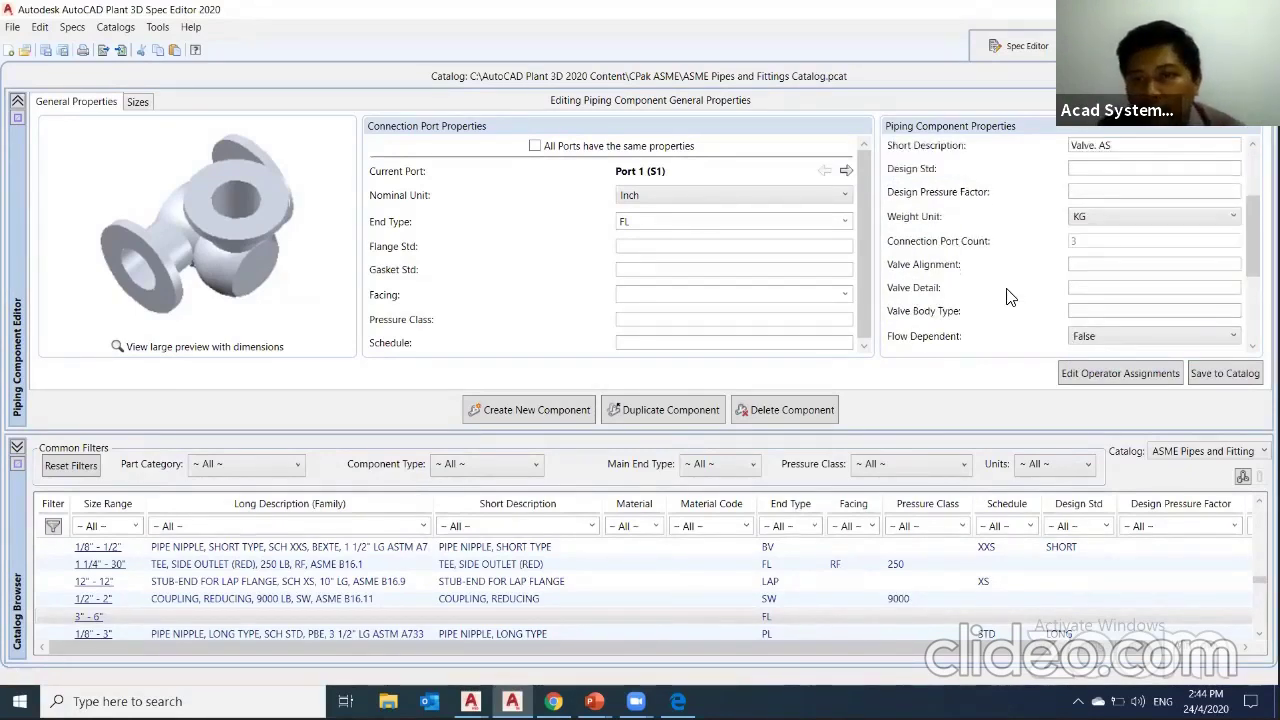
pyautogui.scroll(1, 1010, 302)
pyautogui.scroll(2, 1010, 302)
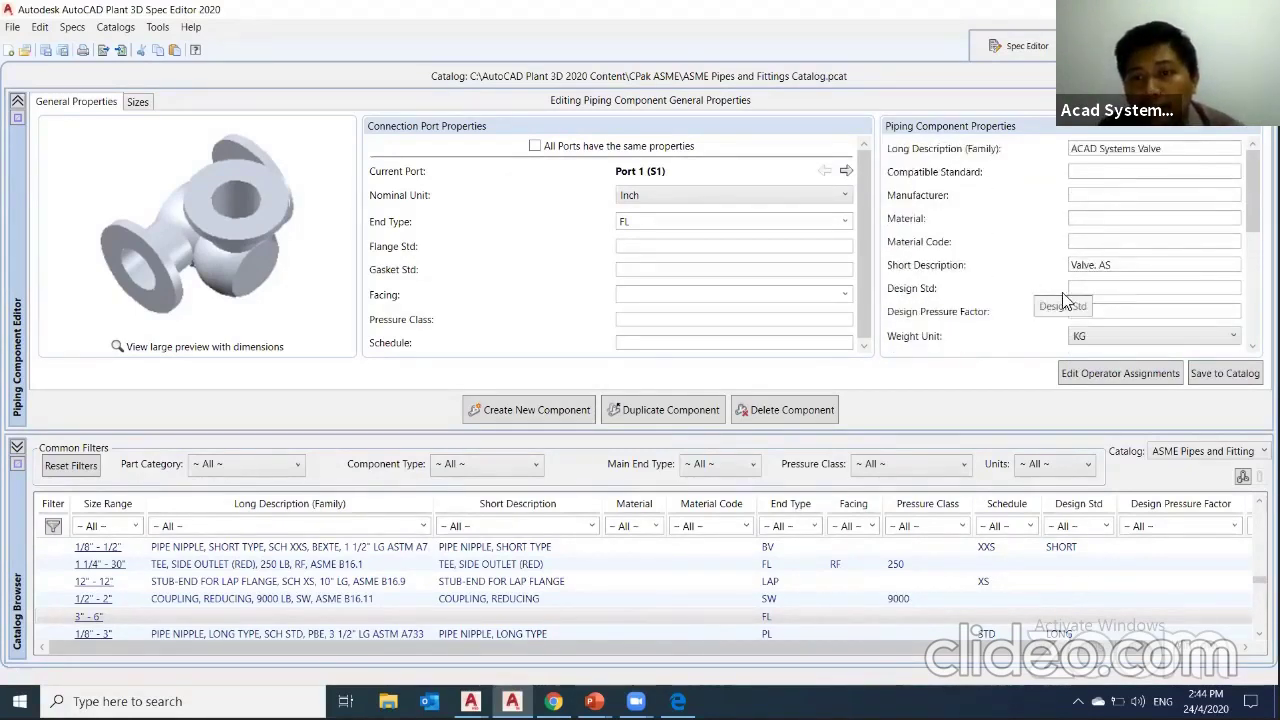
pyautogui.scroll(-3, 1124, 297)
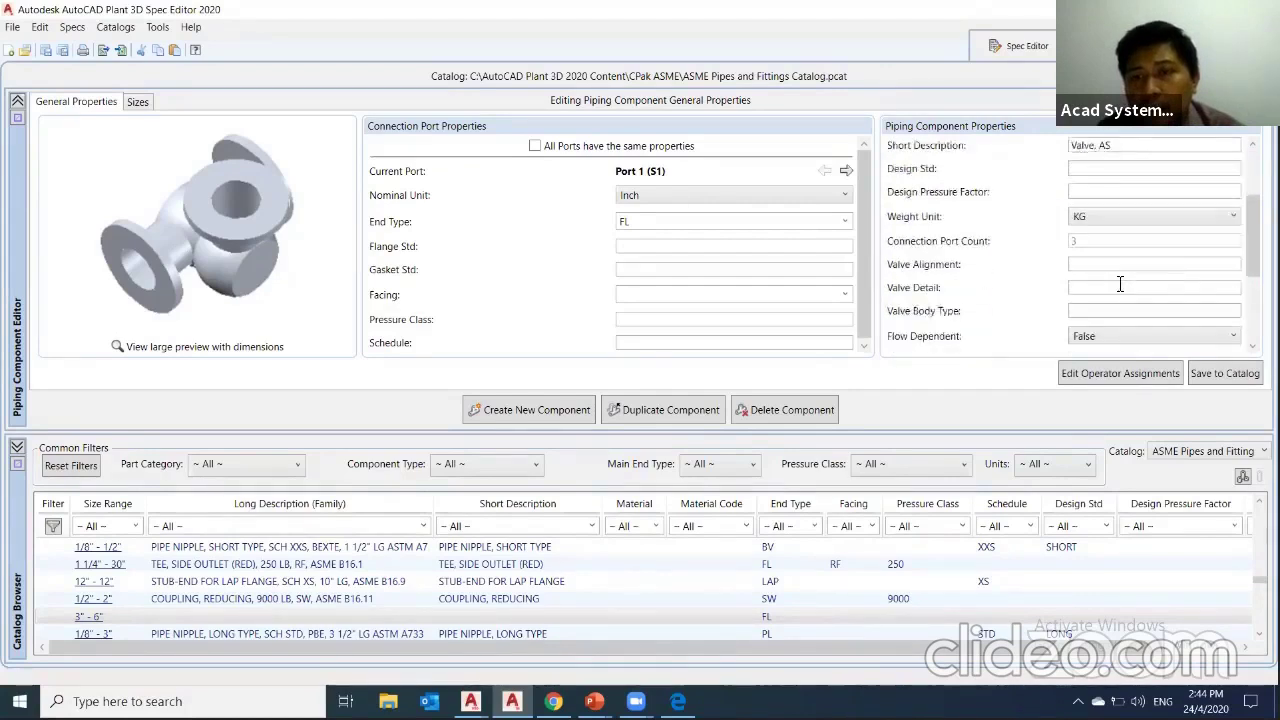
pyautogui.scroll(-5, 1120, 297)
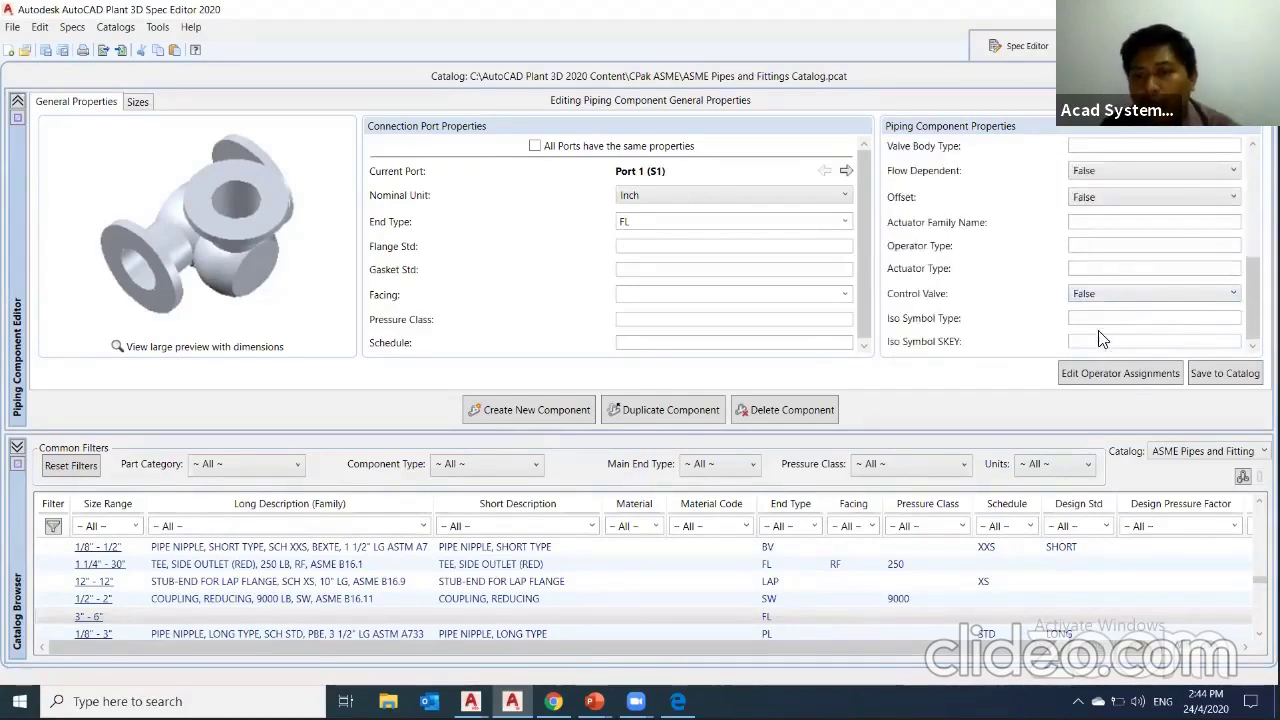
pyautogui.click(1106, 320)
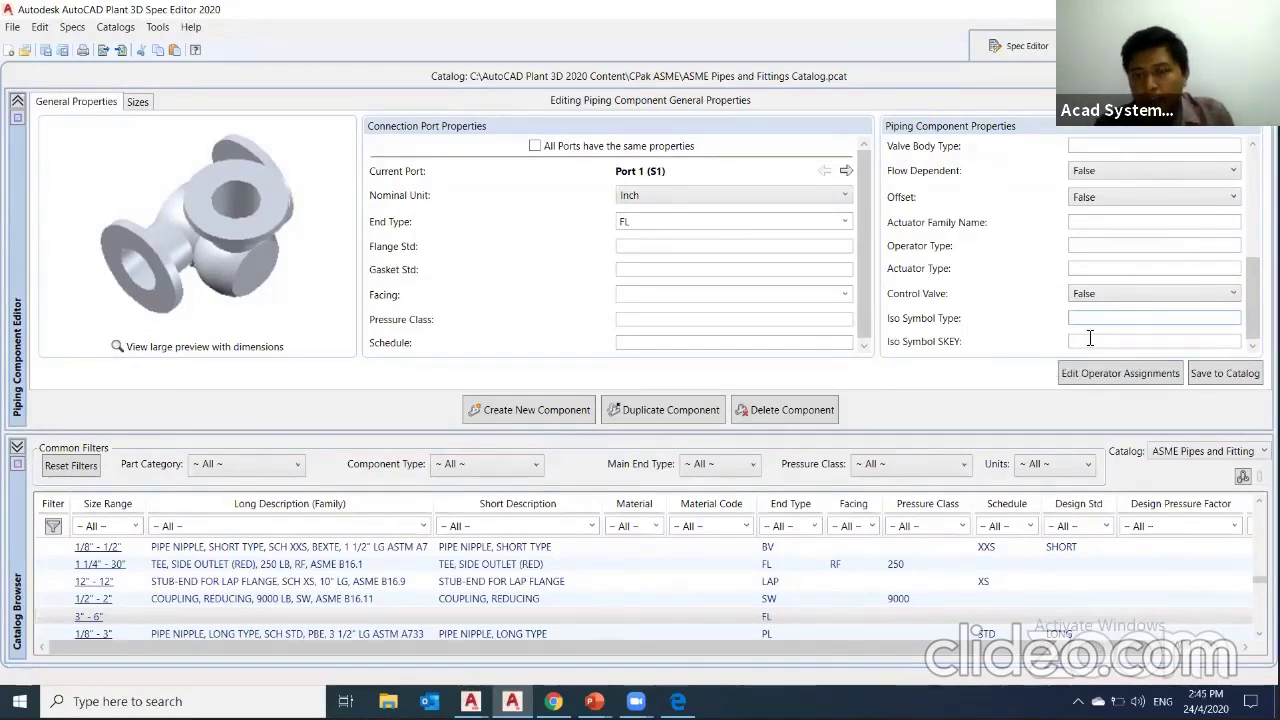
pyautogui.press('Tab')
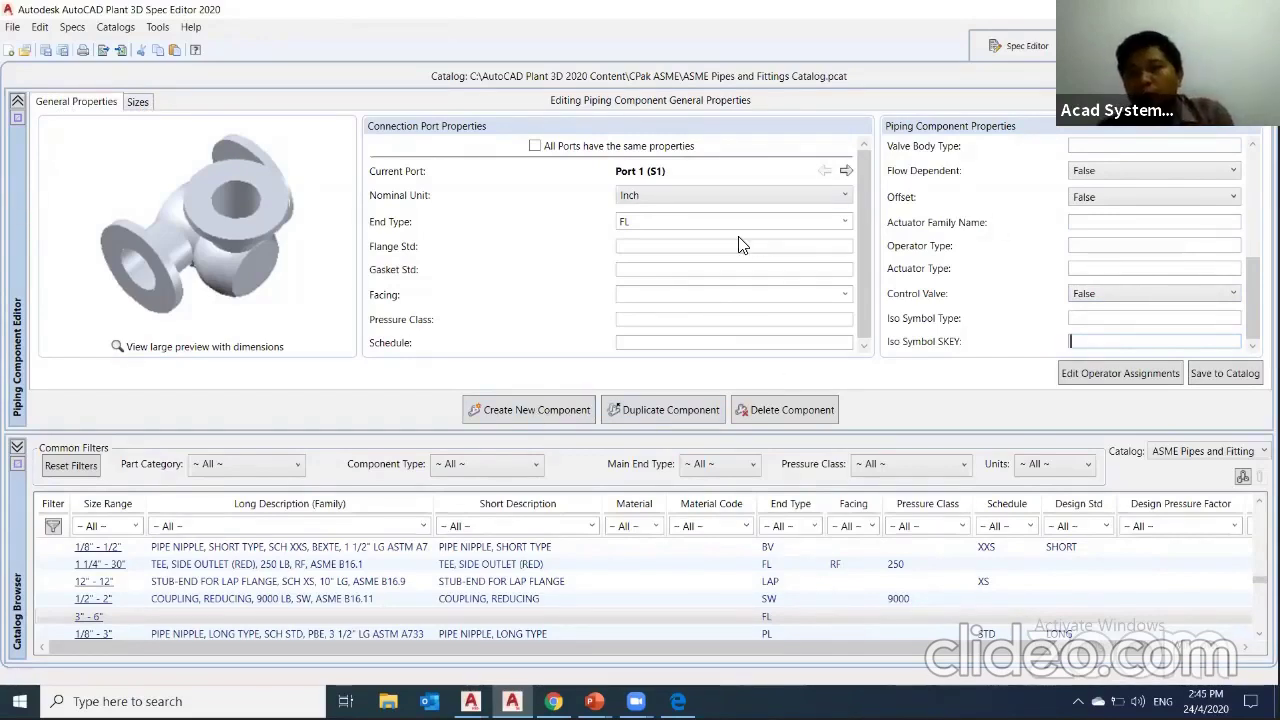
pyautogui.scroll(3, 1095, 230)
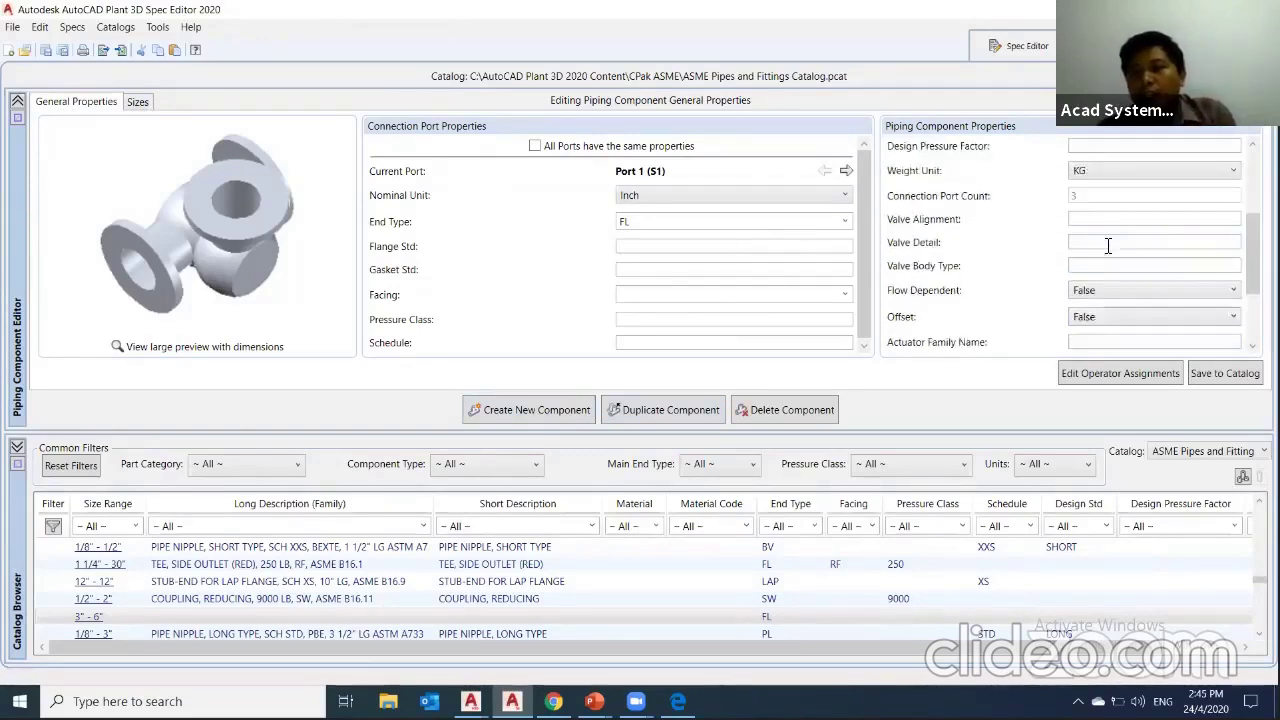
pyautogui.scroll(3, 1080, 235)
pyautogui.scroll(1, 985, 242)
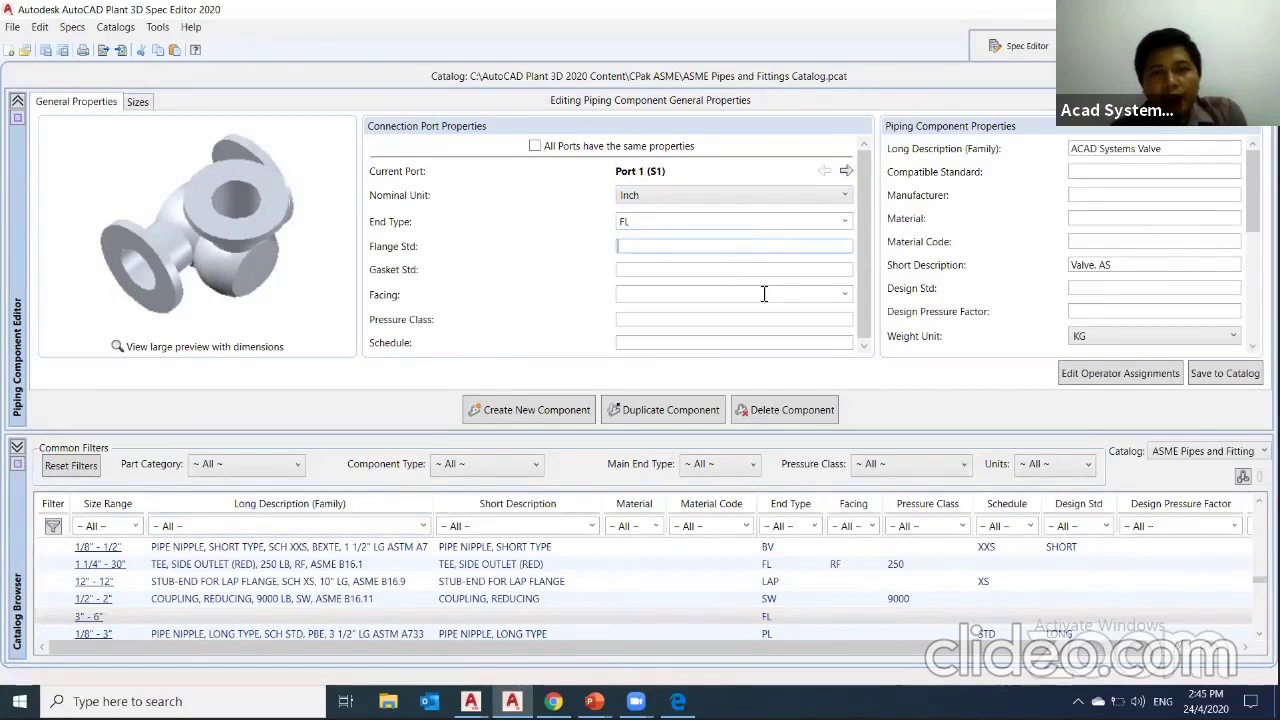
# Set Port 1's facing to RTJ and review the properties of ports 2 and 3
pyautogui.click(834, 295)
pyautogui.click(842, 294)
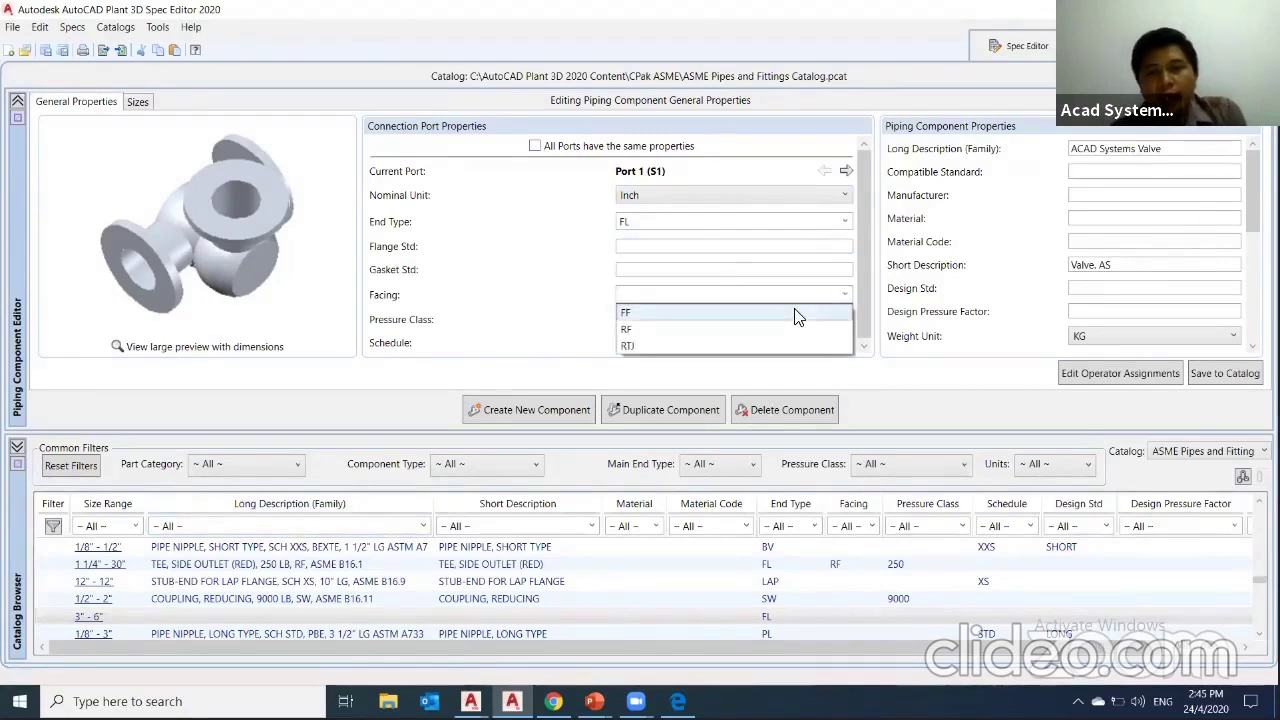
pyautogui.click(797, 316)
pyautogui.click(846, 294)
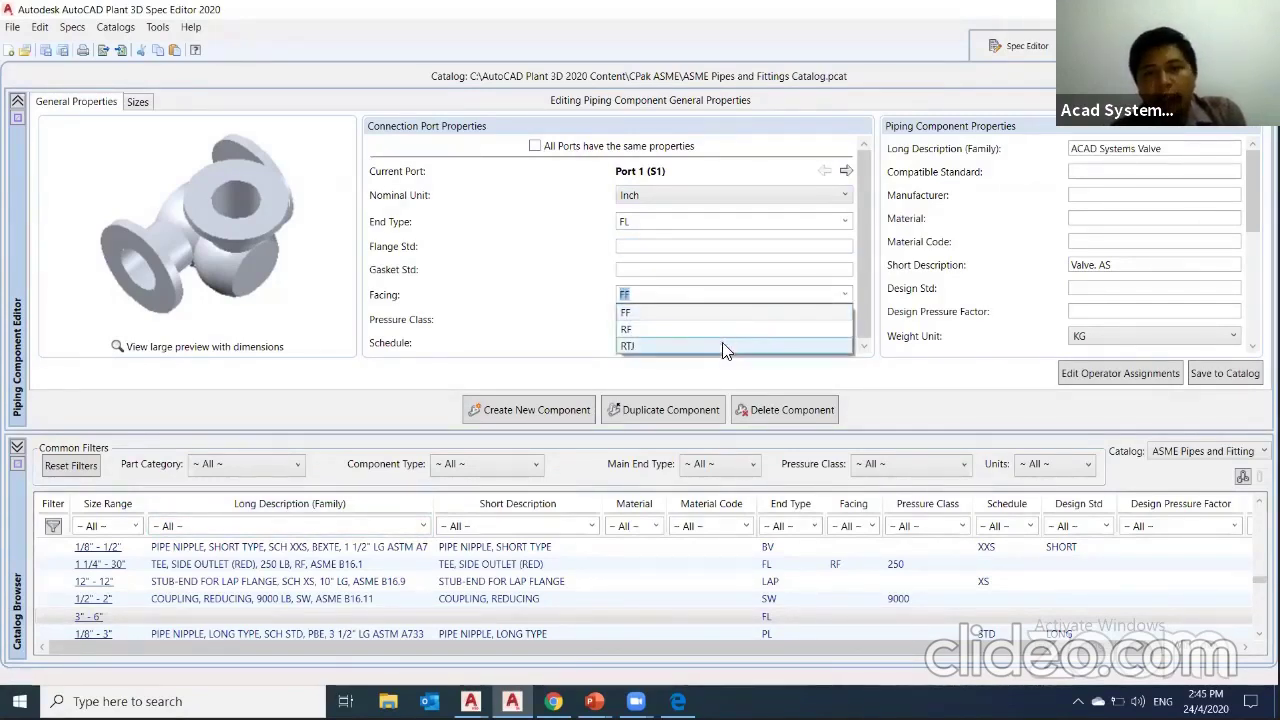
pyautogui.click(729, 345)
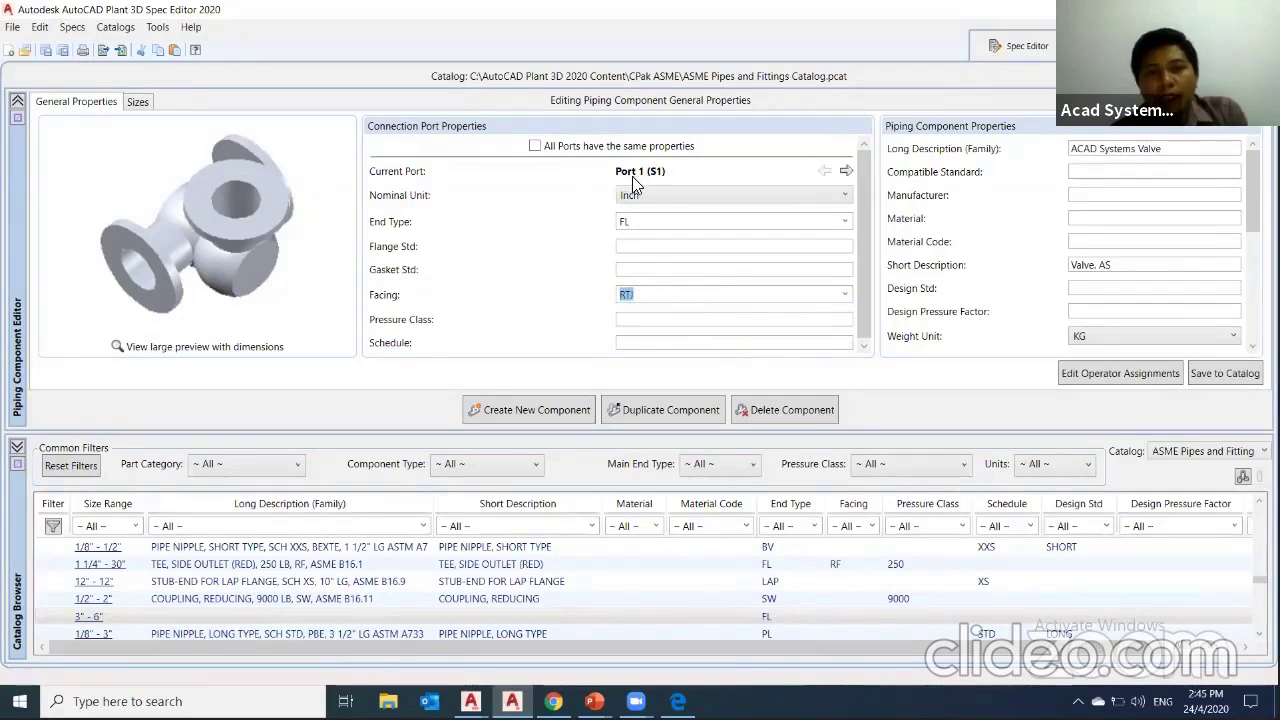
pyautogui.click(845, 173)
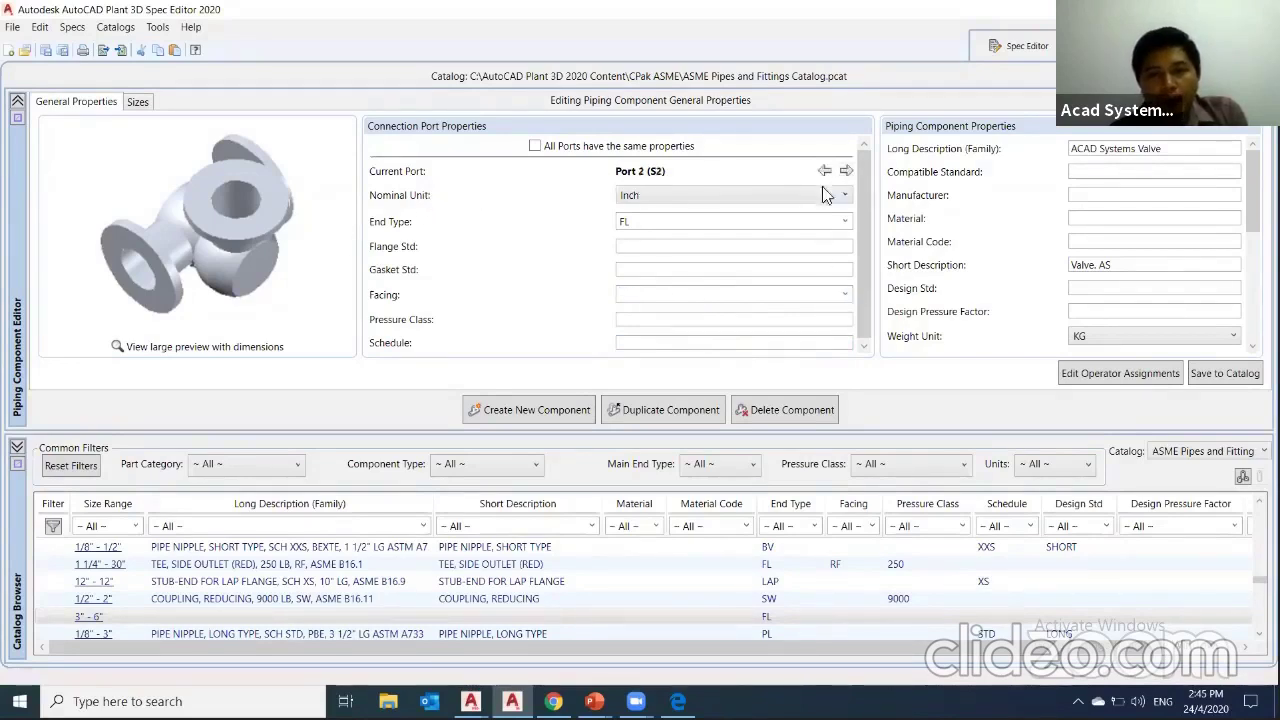
pyautogui.click(845, 173)
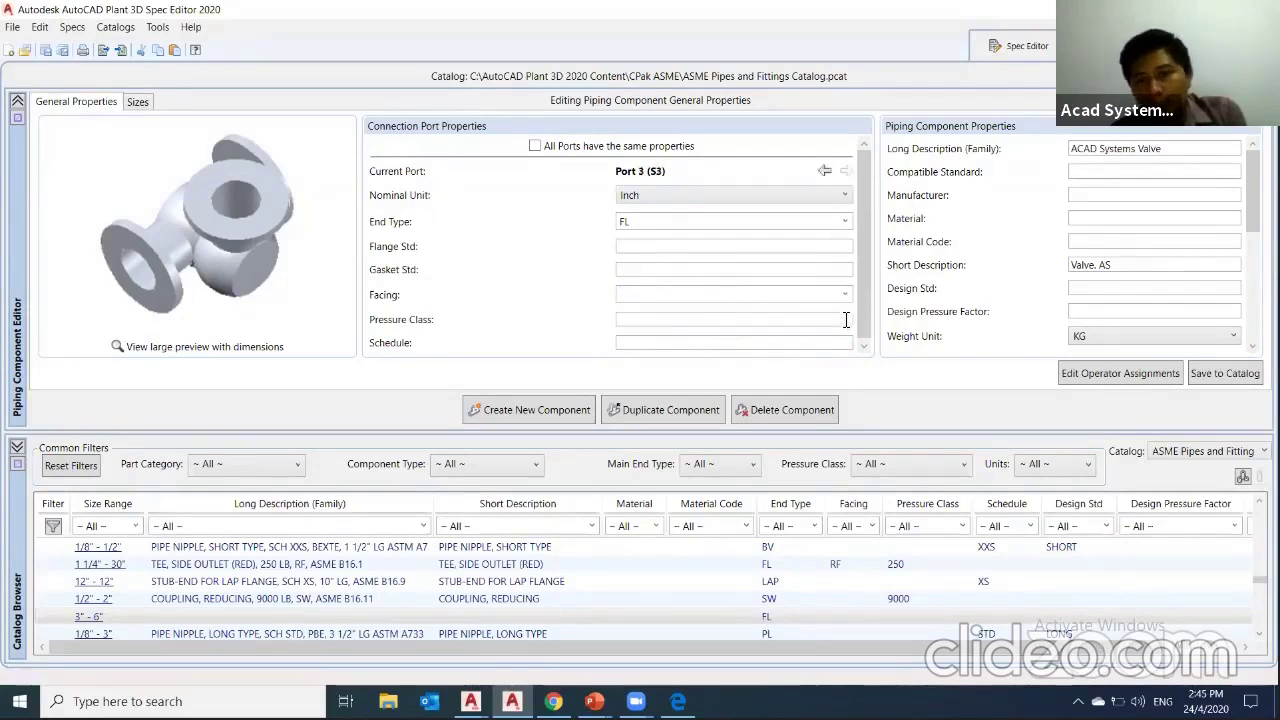
pyautogui.click(824, 172)
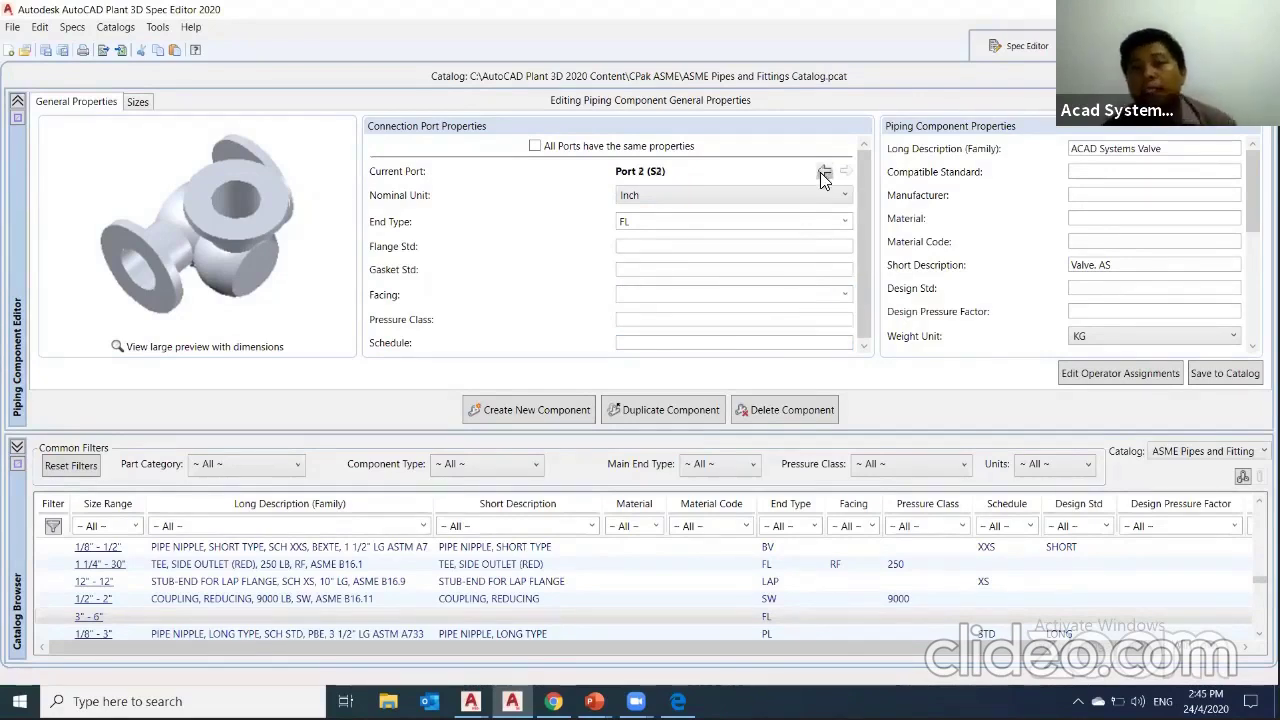
pyautogui.click(824, 172)
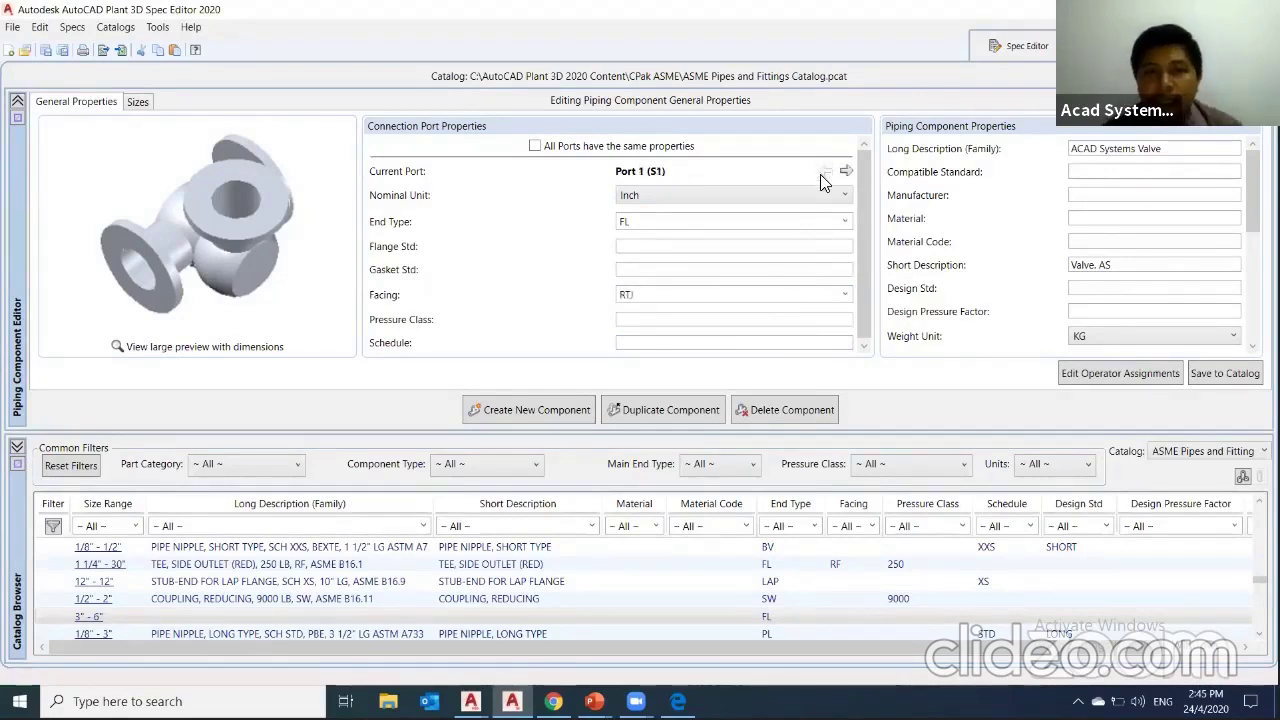
# Make all ports share Port 1's properties, set pressure class 300, and edit the Schedule value
pyautogui.click(535, 147)
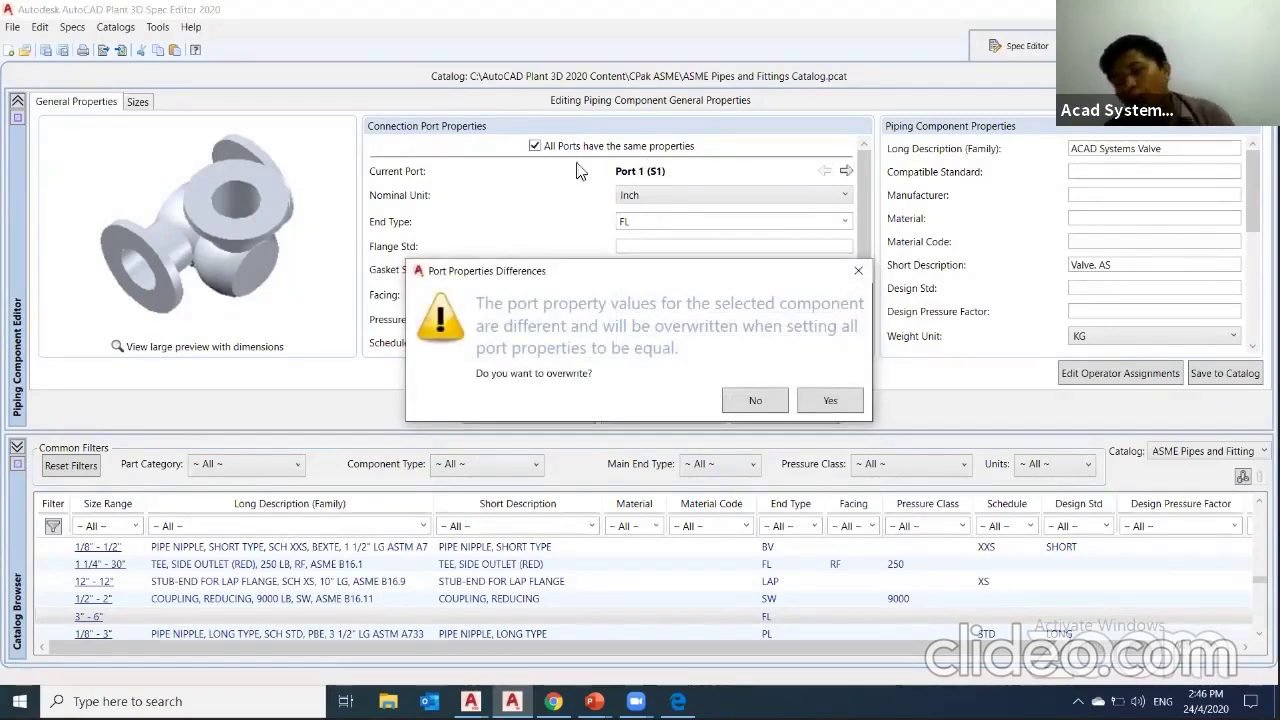
pyautogui.click(832, 401)
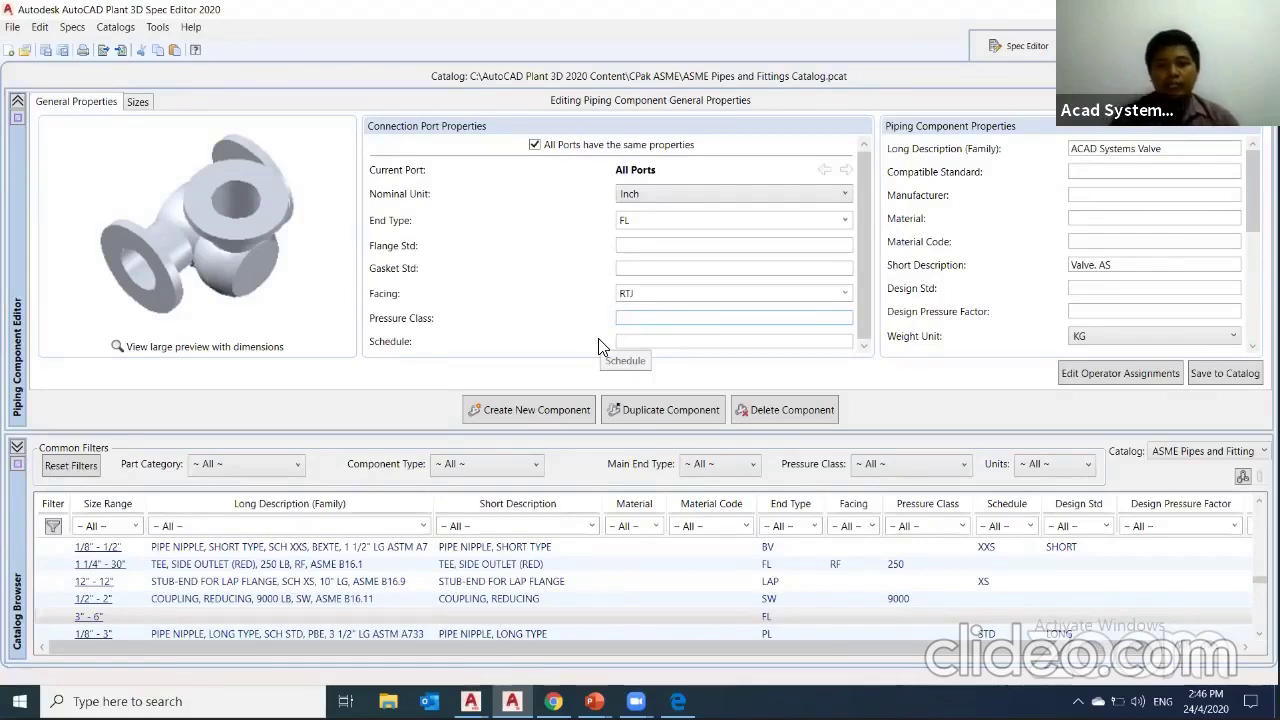
pyautogui.write('3')
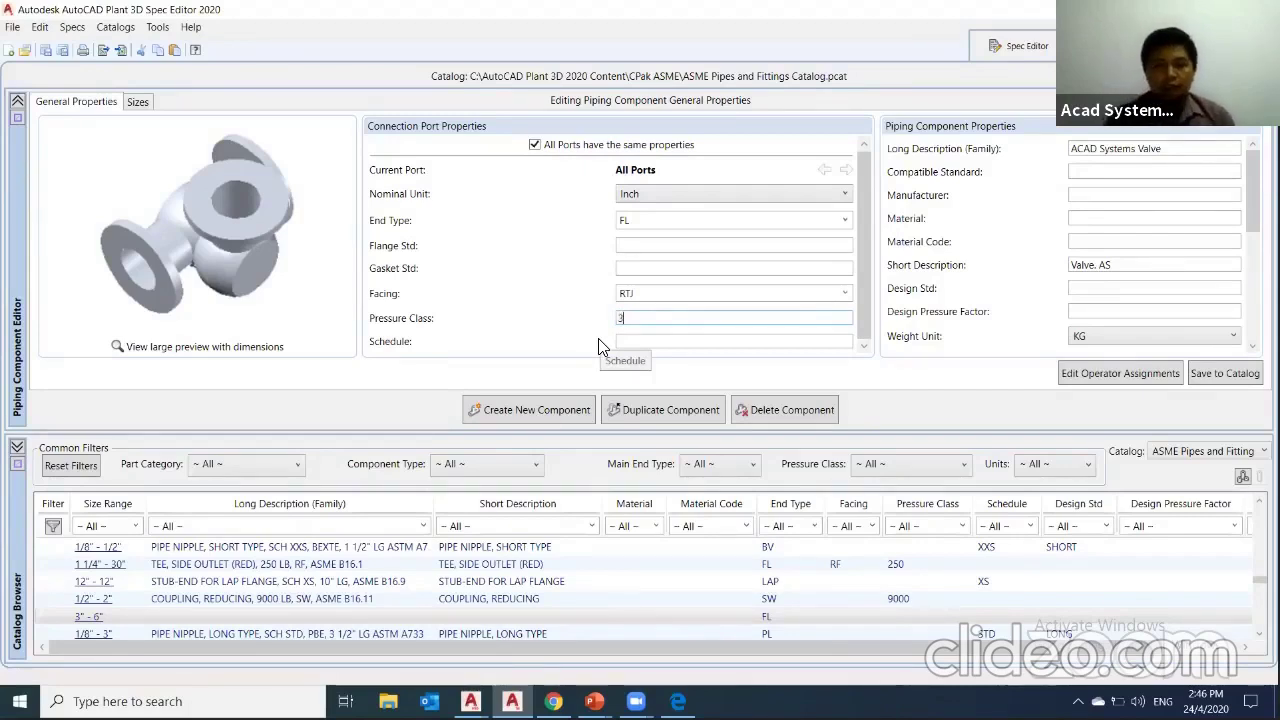
pyautogui.write('00')
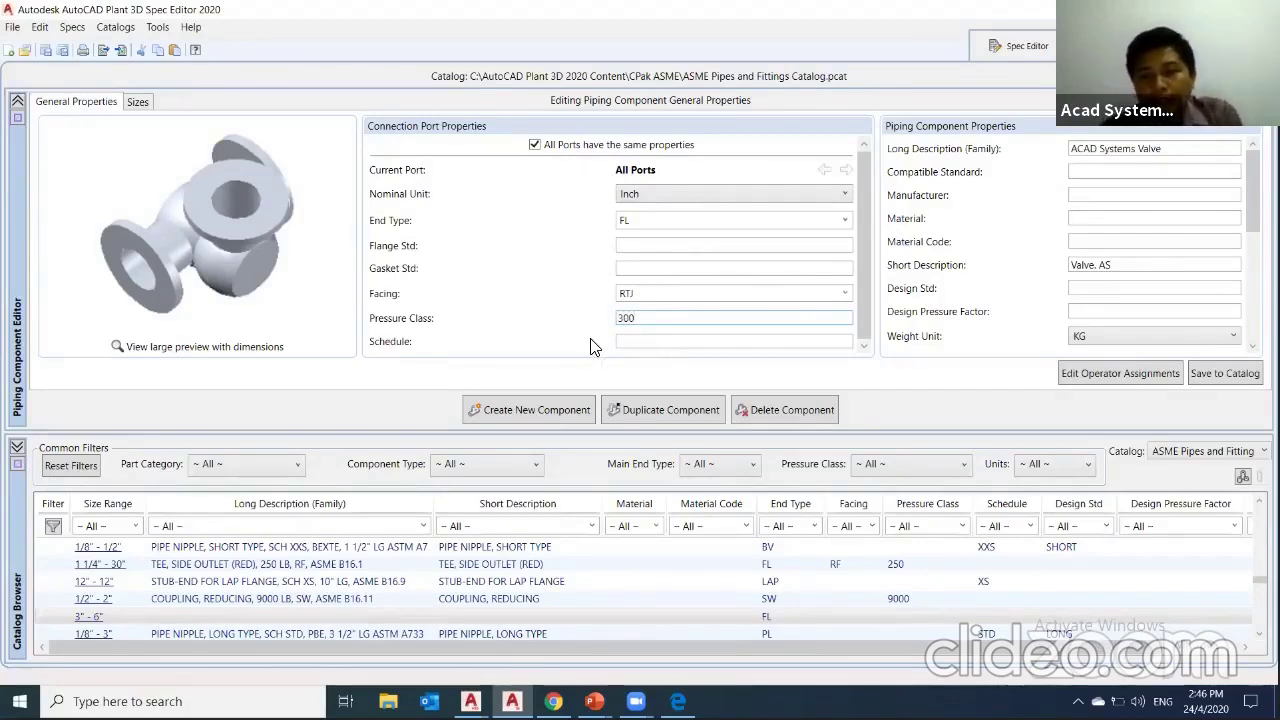
pyautogui.click(640, 341)
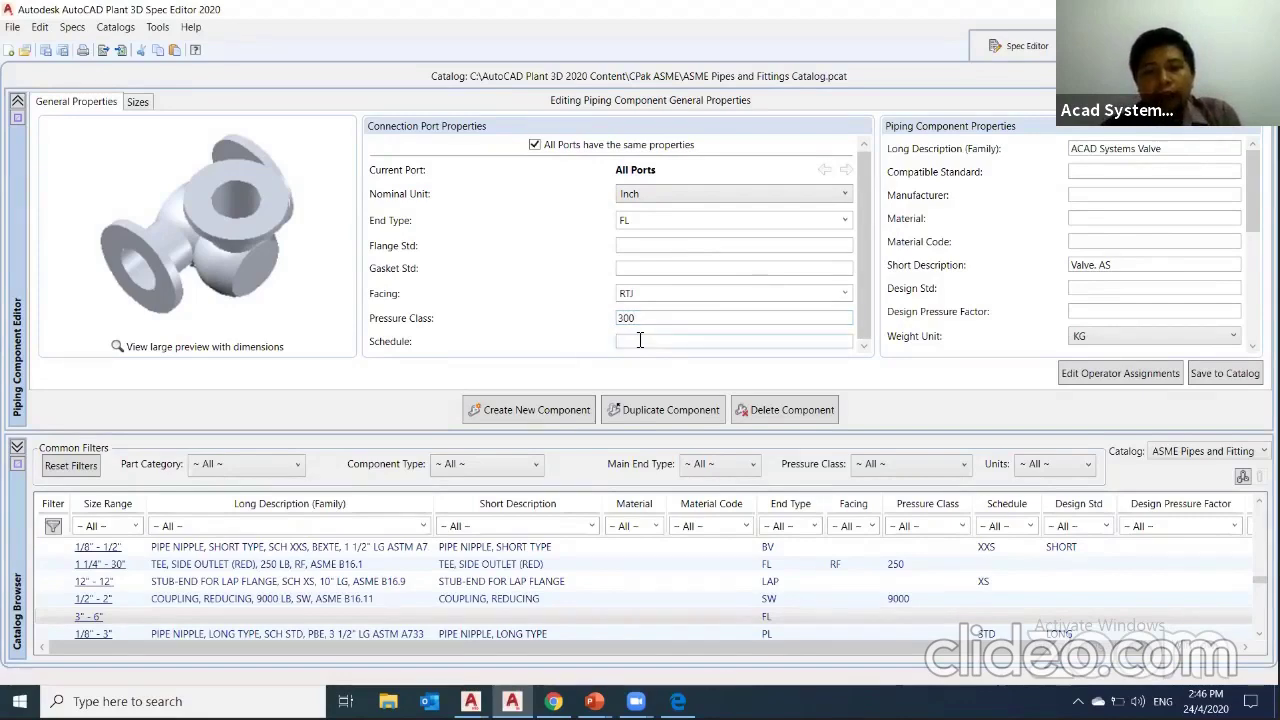
pyautogui.click(915, 503)
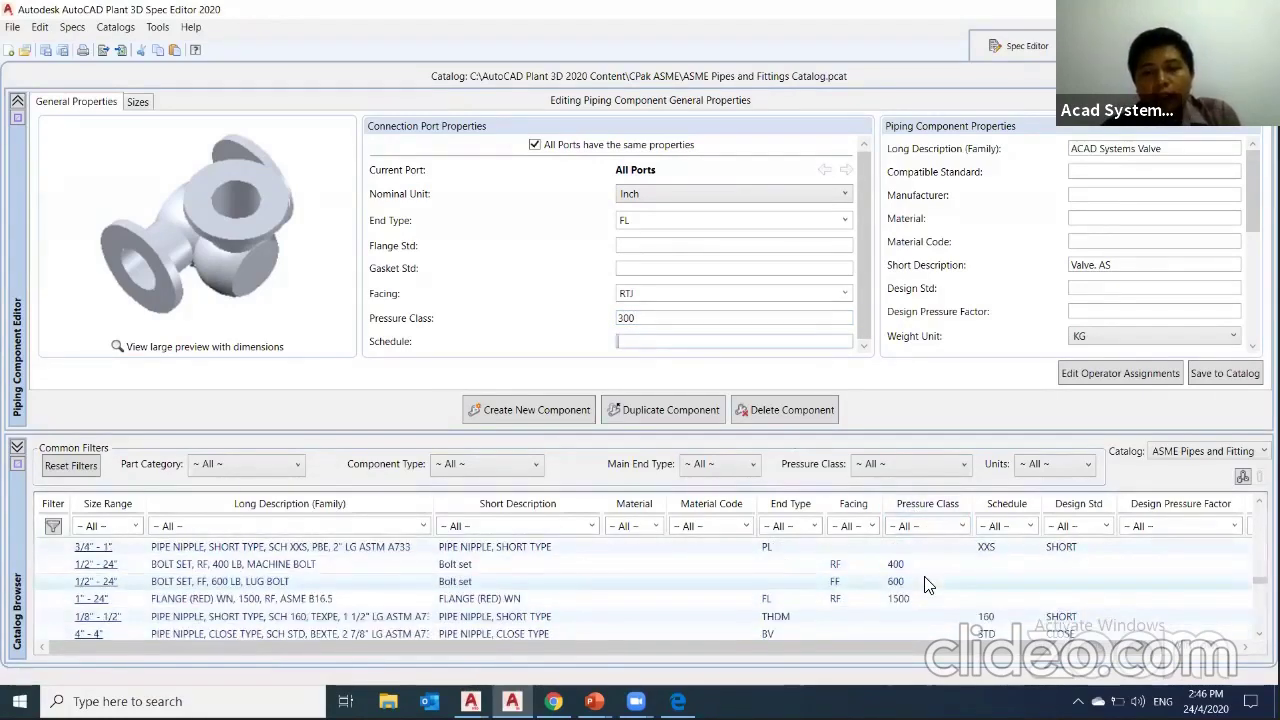
pyautogui.scroll(-3, 927, 585)
pyautogui.scroll(-3, 927, 585)
pyautogui.scroll(-3, 927, 585)
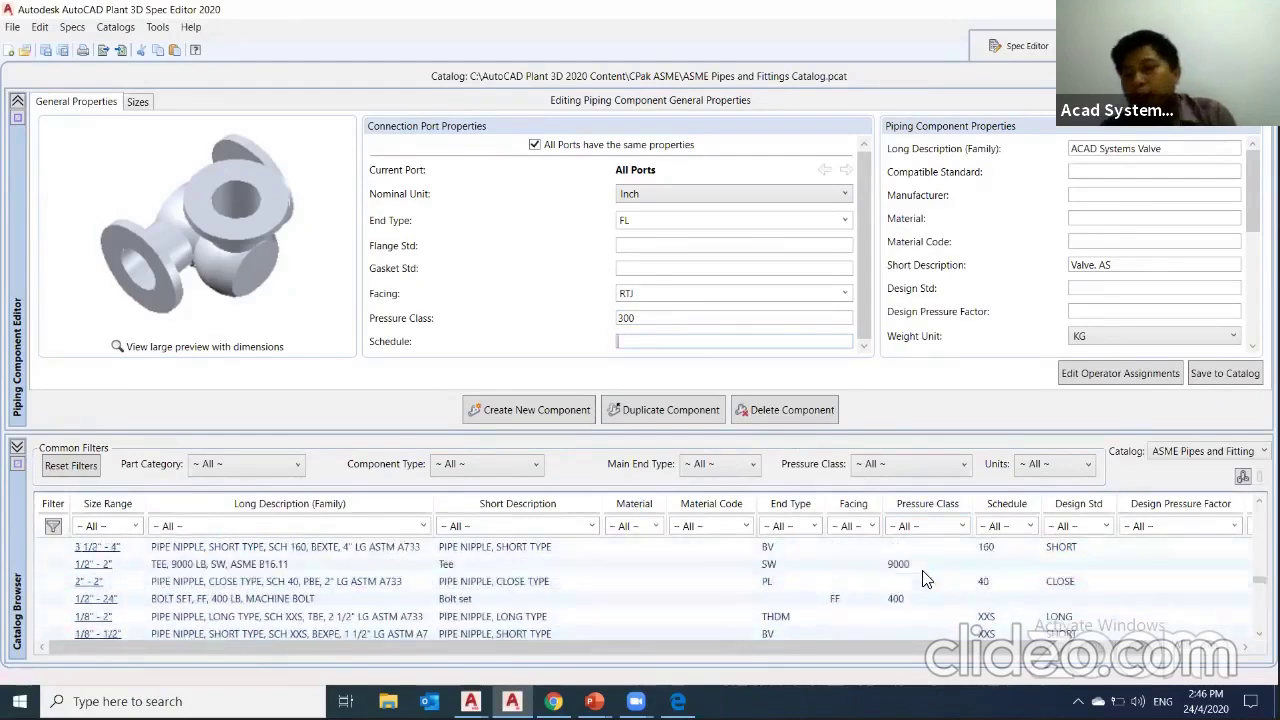
pyautogui.click(648, 344)
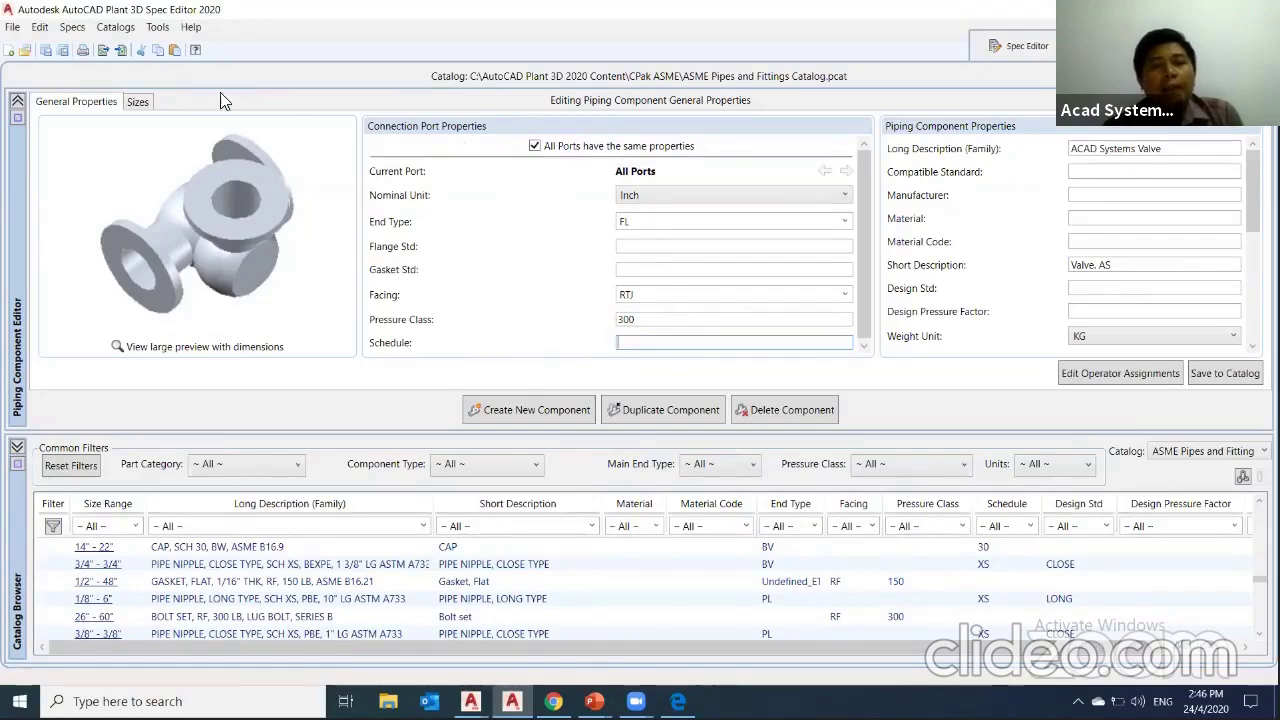
# Remove the 3 1/2" and 4 1/2" sizes, then select the Required placeholder for the pipe OD
pyautogui.click(138, 104)
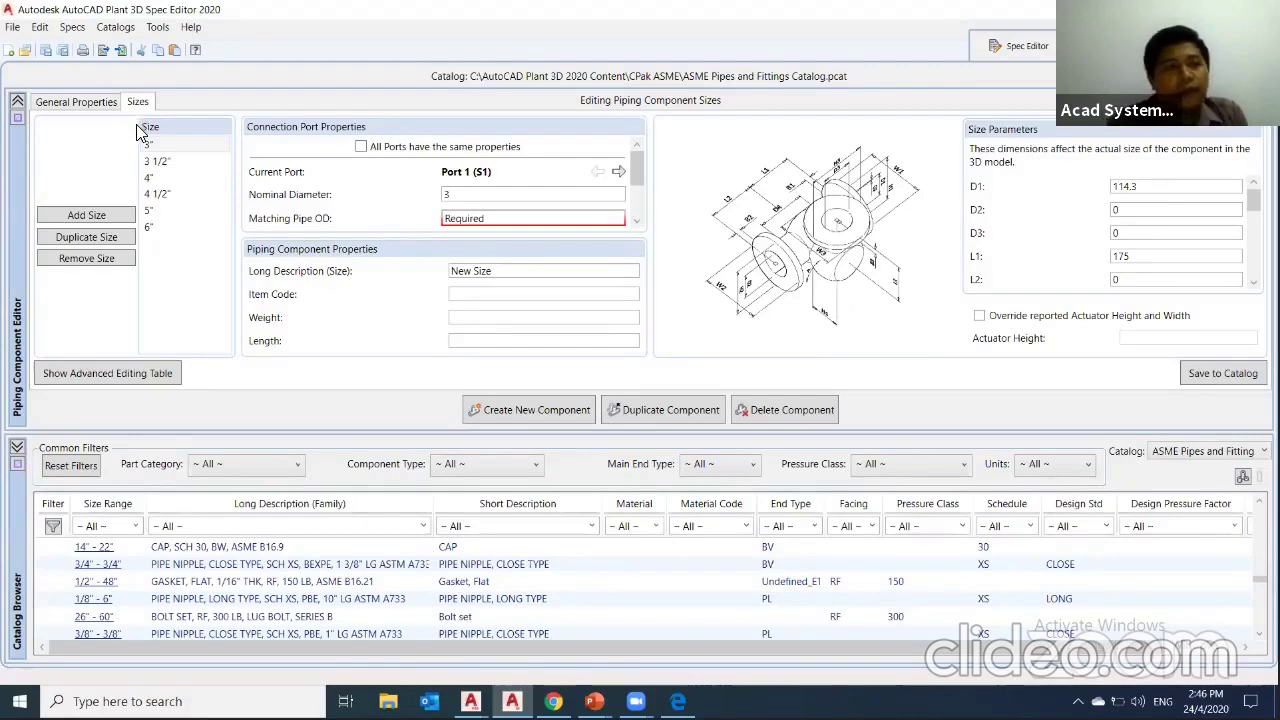
pyautogui.click(150, 162)
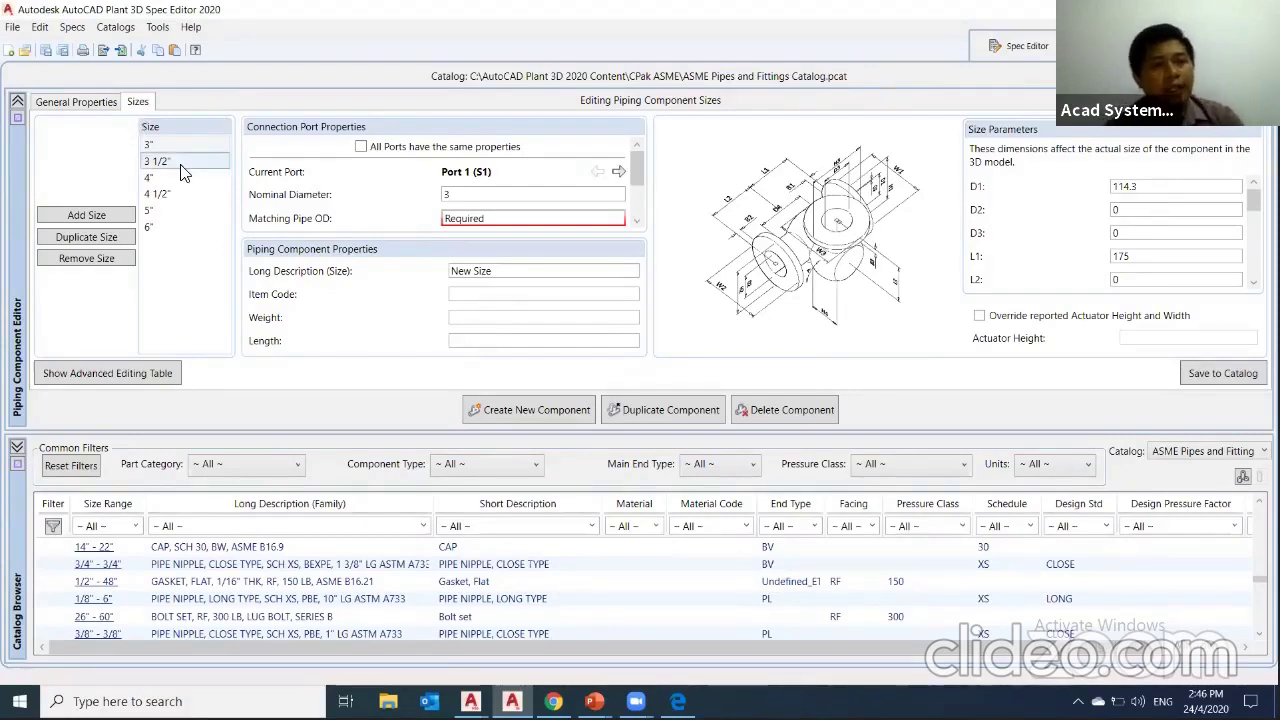
pyautogui.click(62, 260)
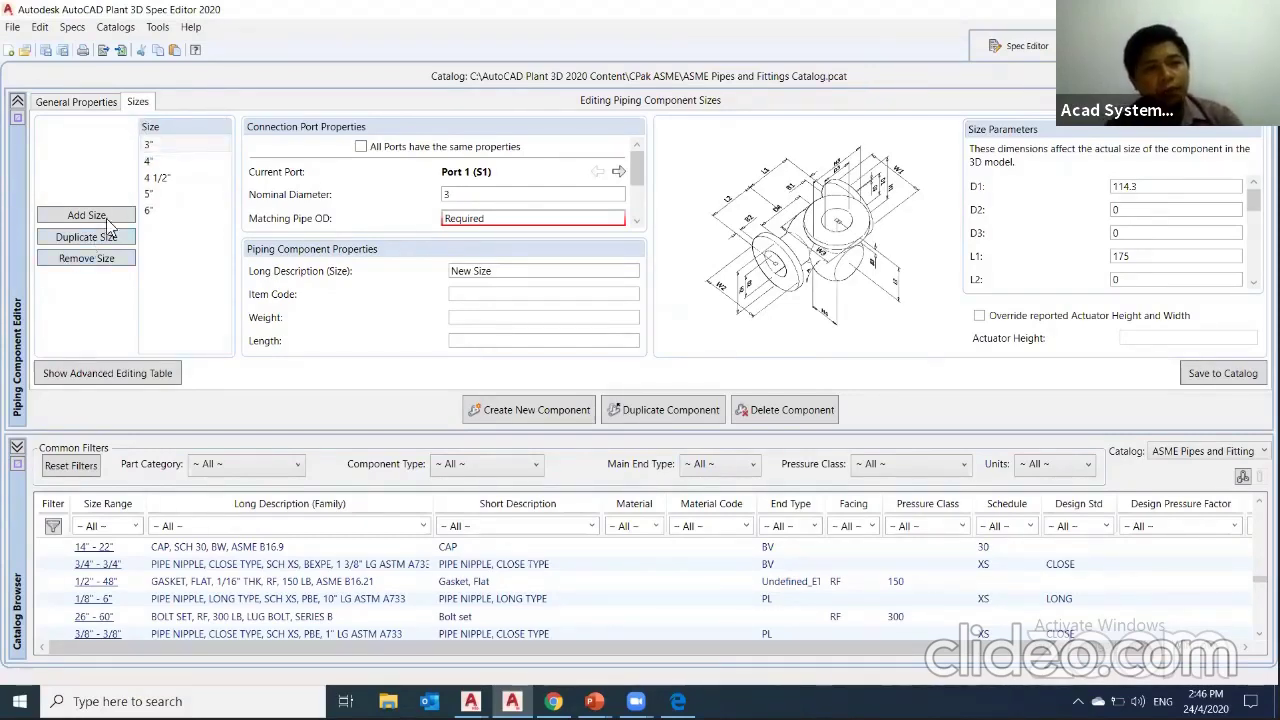
pyautogui.click(160, 178)
pyautogui.click(108, 257)
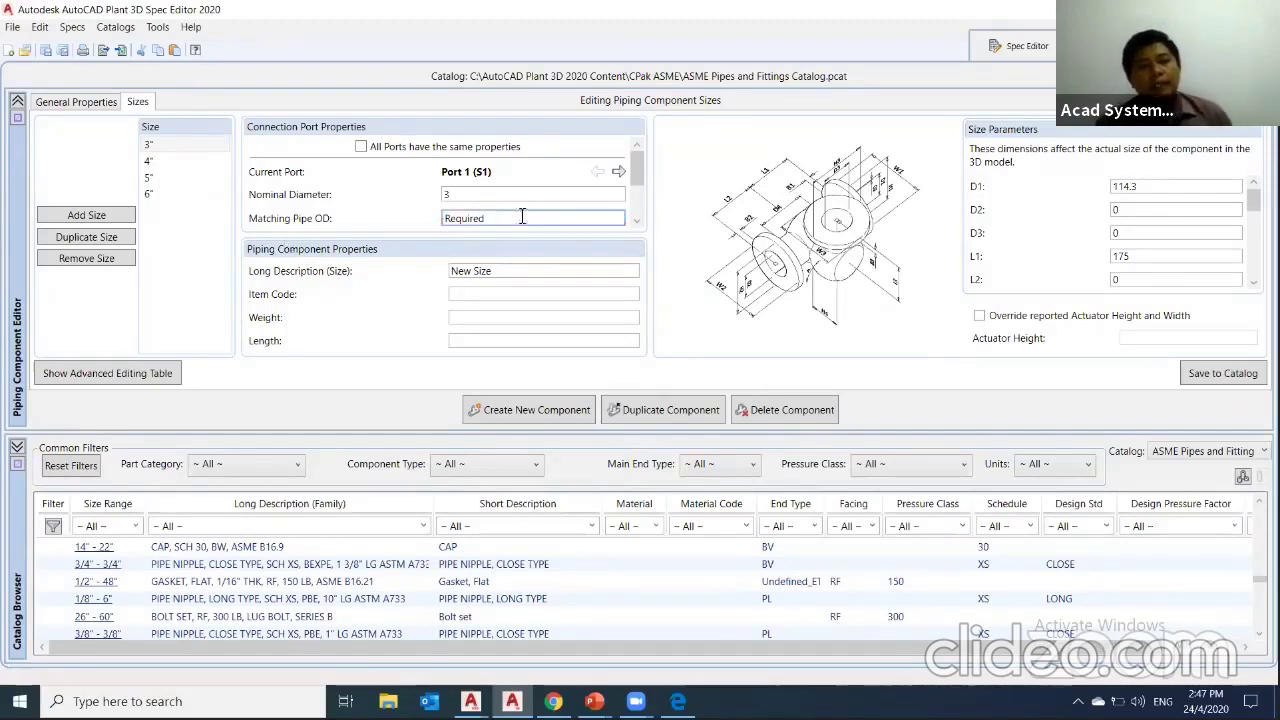
pyautogui.moveTo(640, 172)
pyautogui.mouseDown()
pyautogui.moveTo(637, 195)
pyautogui.moveTo(626, 178)
pyautogui.mouseUp()
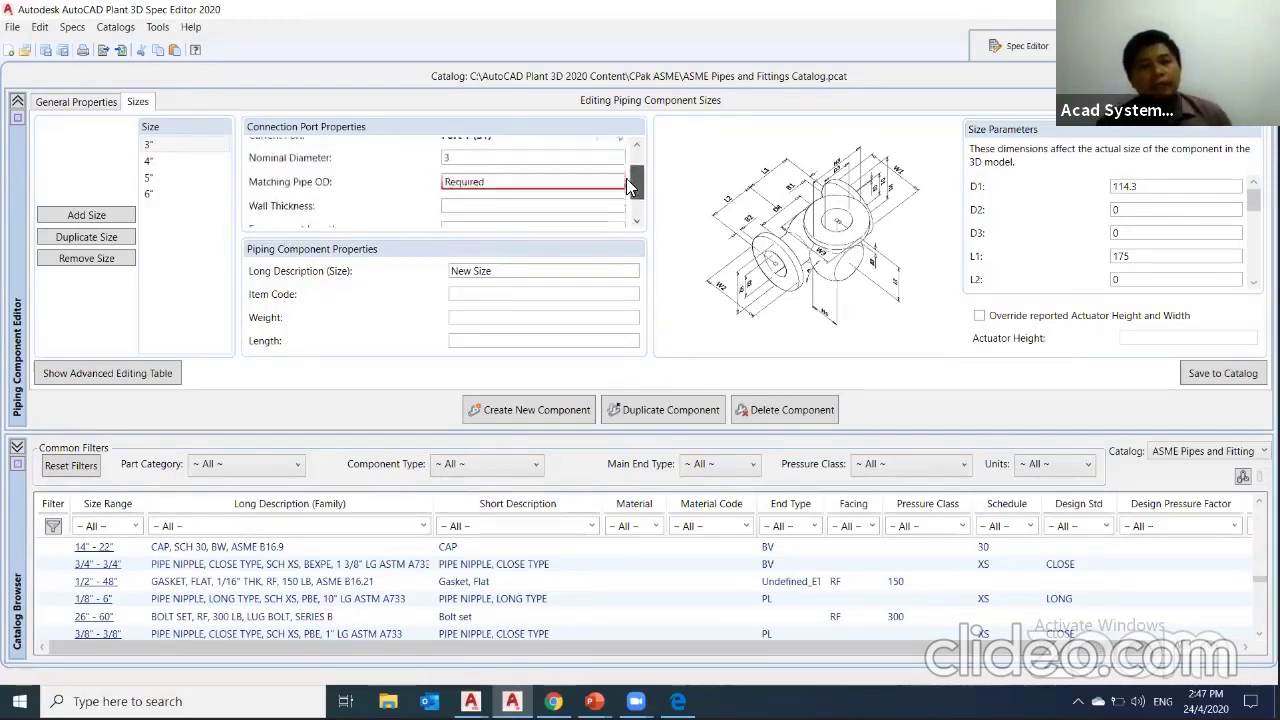
pyautogui.moveTo(506, 194); pyautogui.dragTo(408, 203)
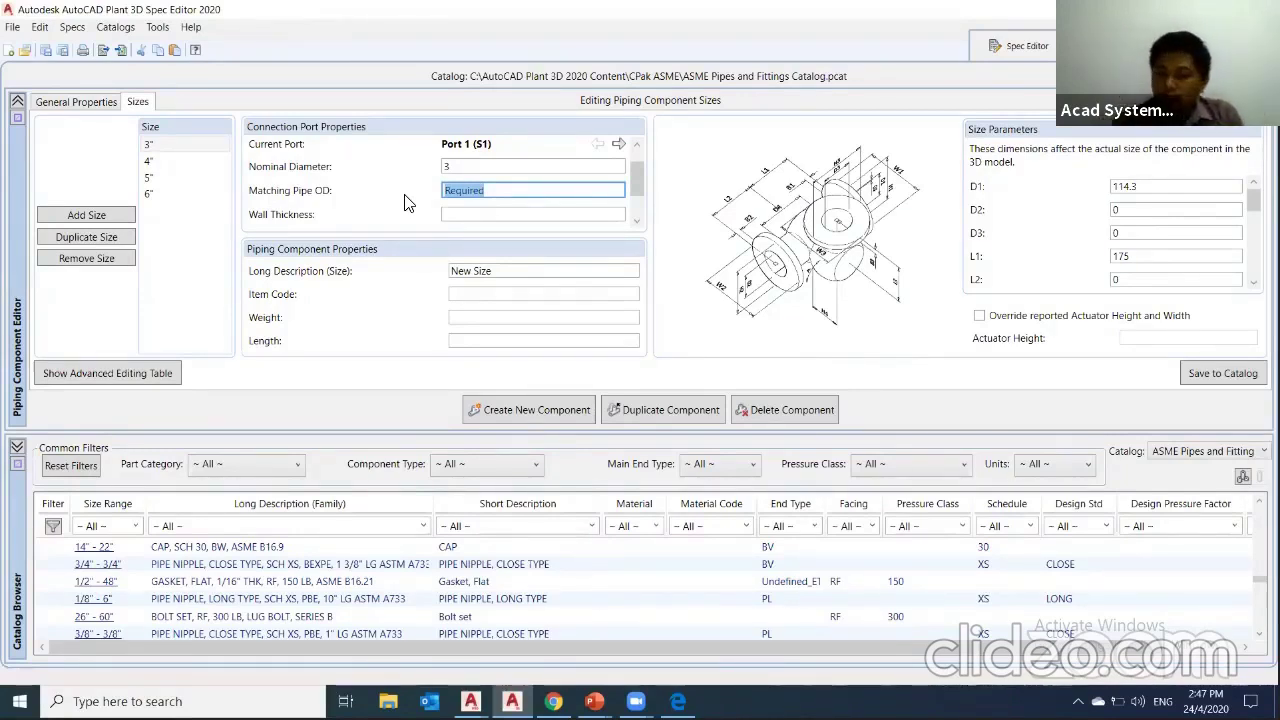
# Give the 3" size a matching pipe OD of 3.1 and size description 3"
pyautogui.write('3')
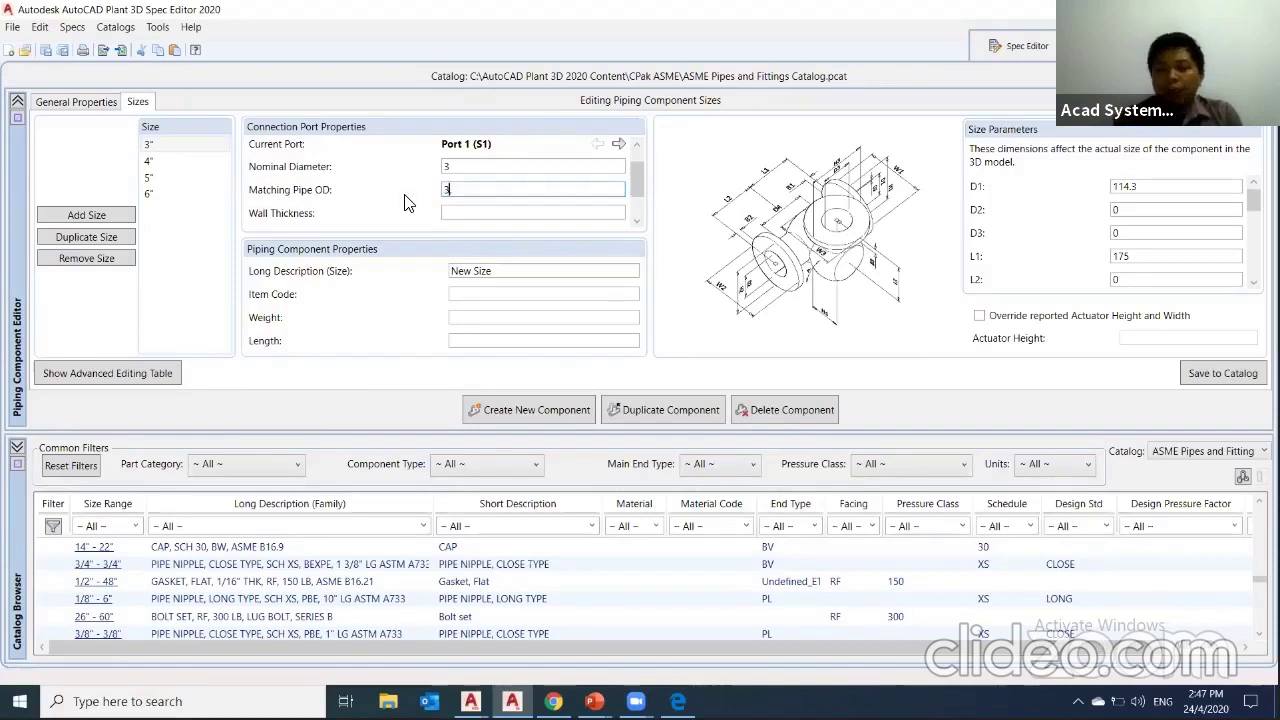
pyautogui.write('.1')
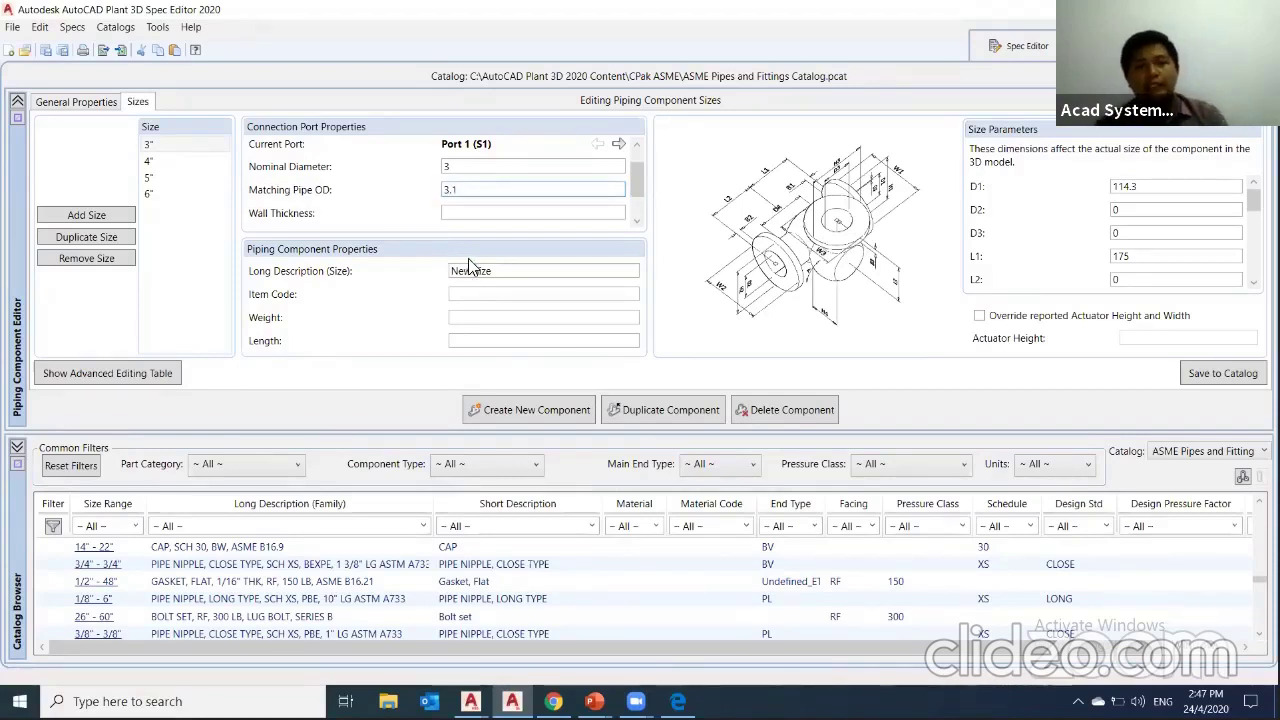
pyautogui.click(492, 271)
pyautogui.hotkey('ctrl', 'a')
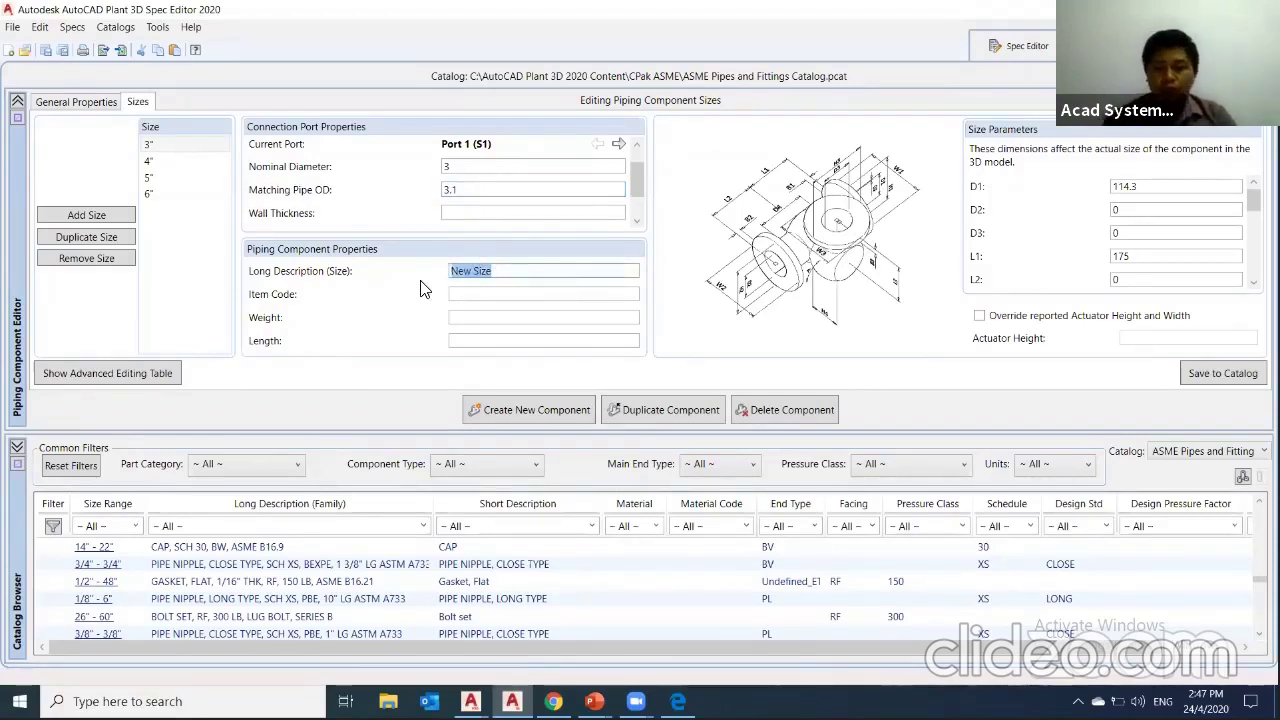
pyautogui.write('3"')
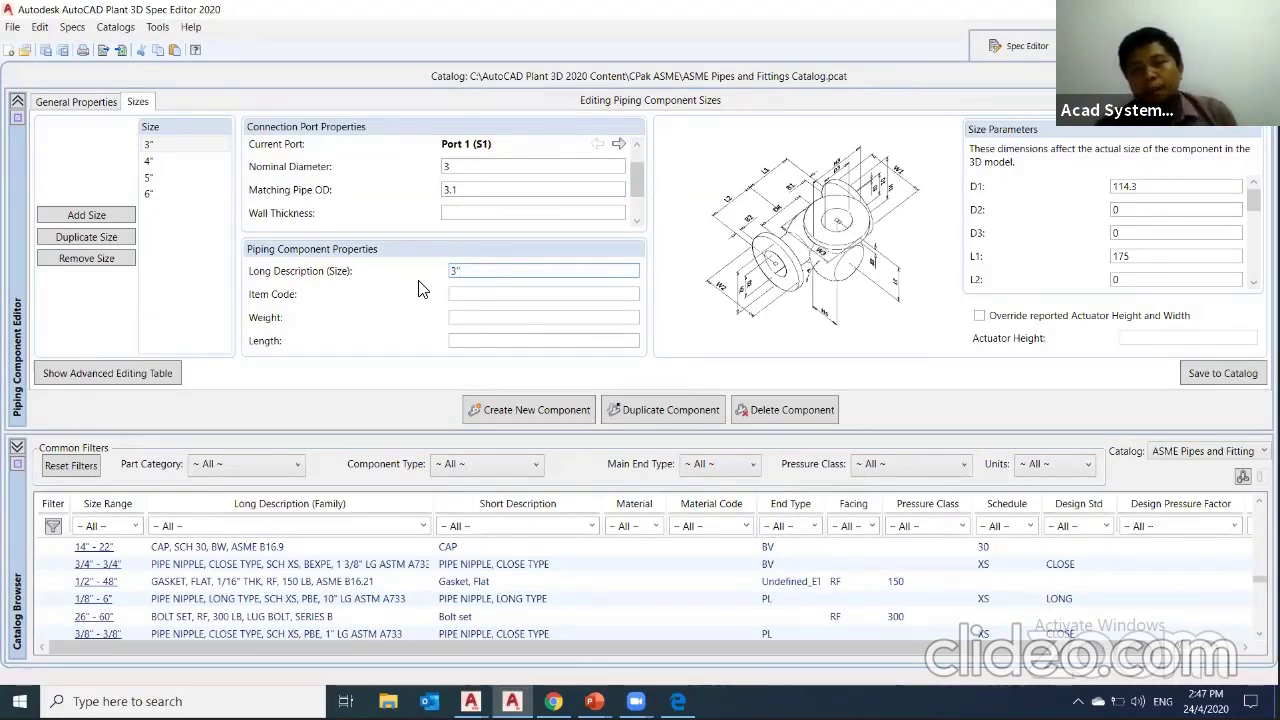
# Review the 3" size's weight and its D1 and L2 dimension values
pyautogui.click(463, 316)
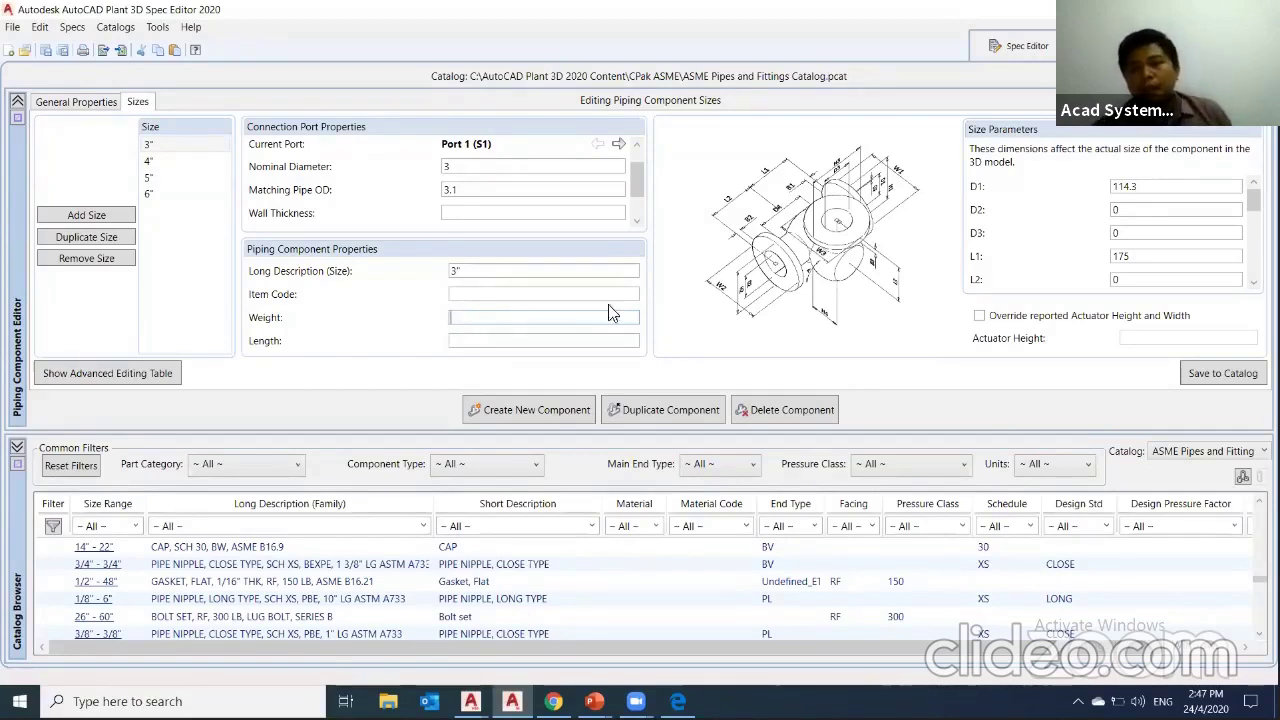
pyautogui.scroll(-5, 1172, 235)
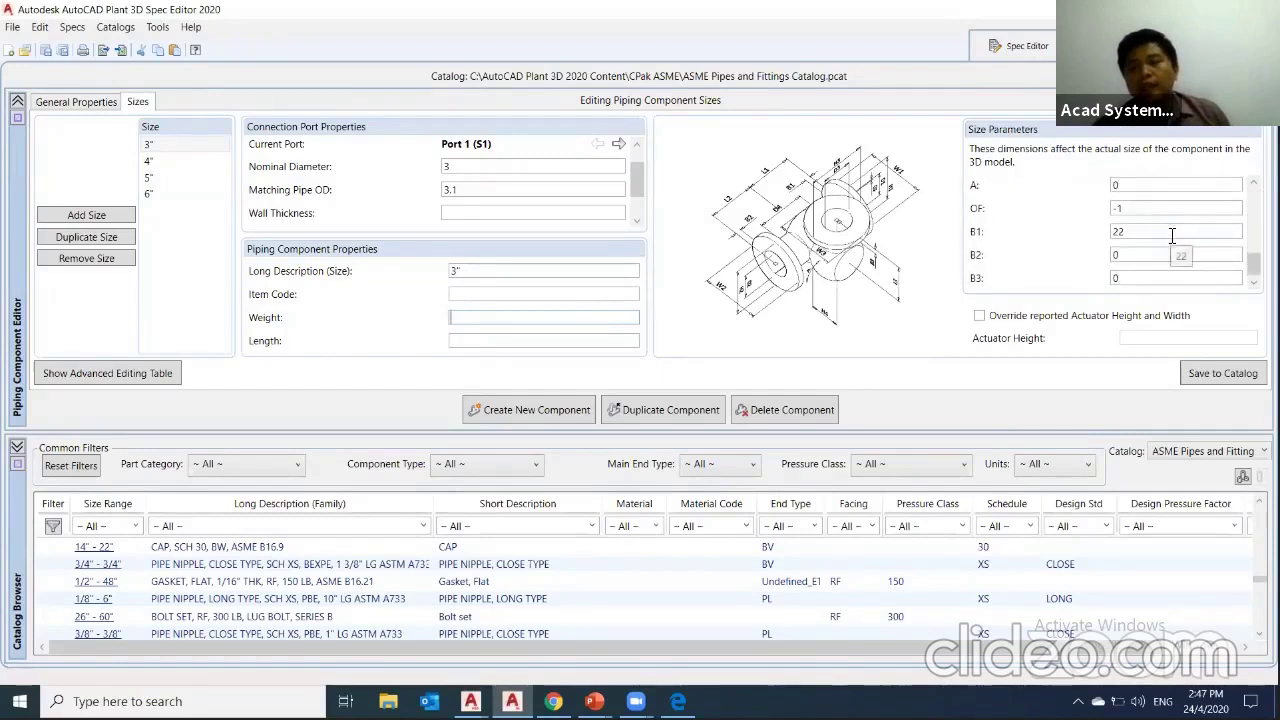
pyautogui.scroll(4, 1172, 235)
pyautogui.scroll(1, 1166, 205)
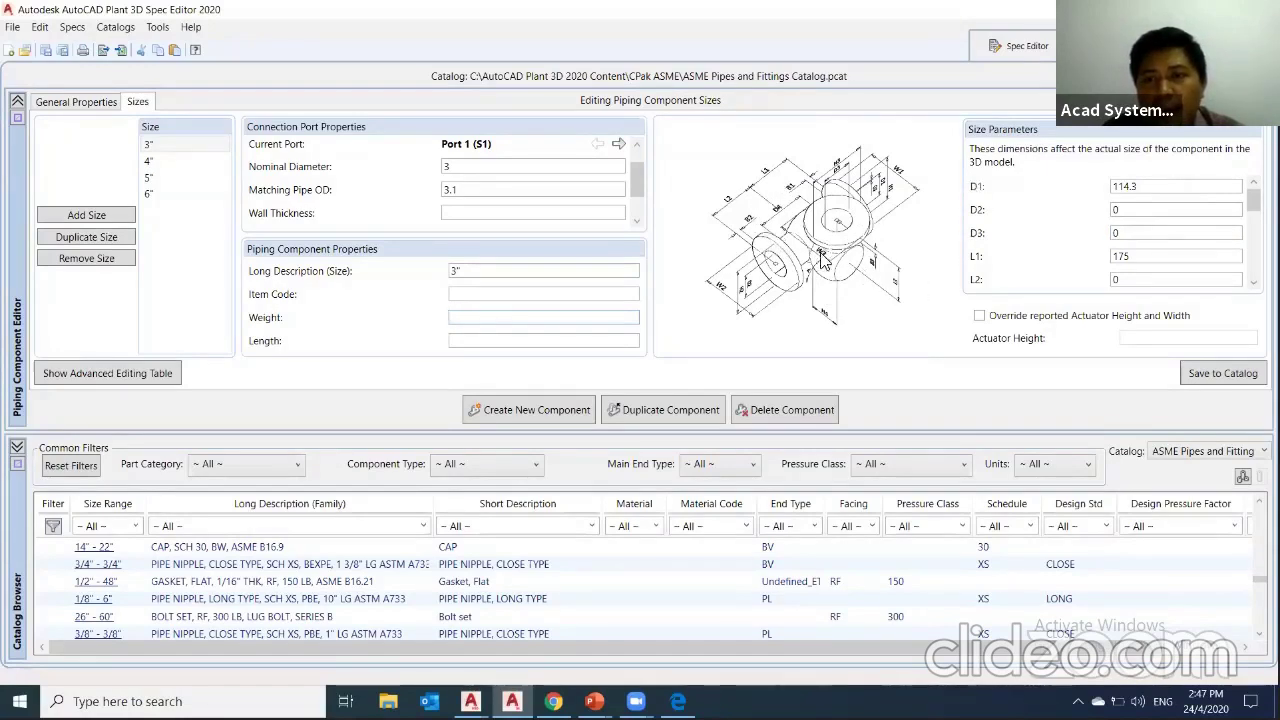
pyautogui.click(1148, 188)
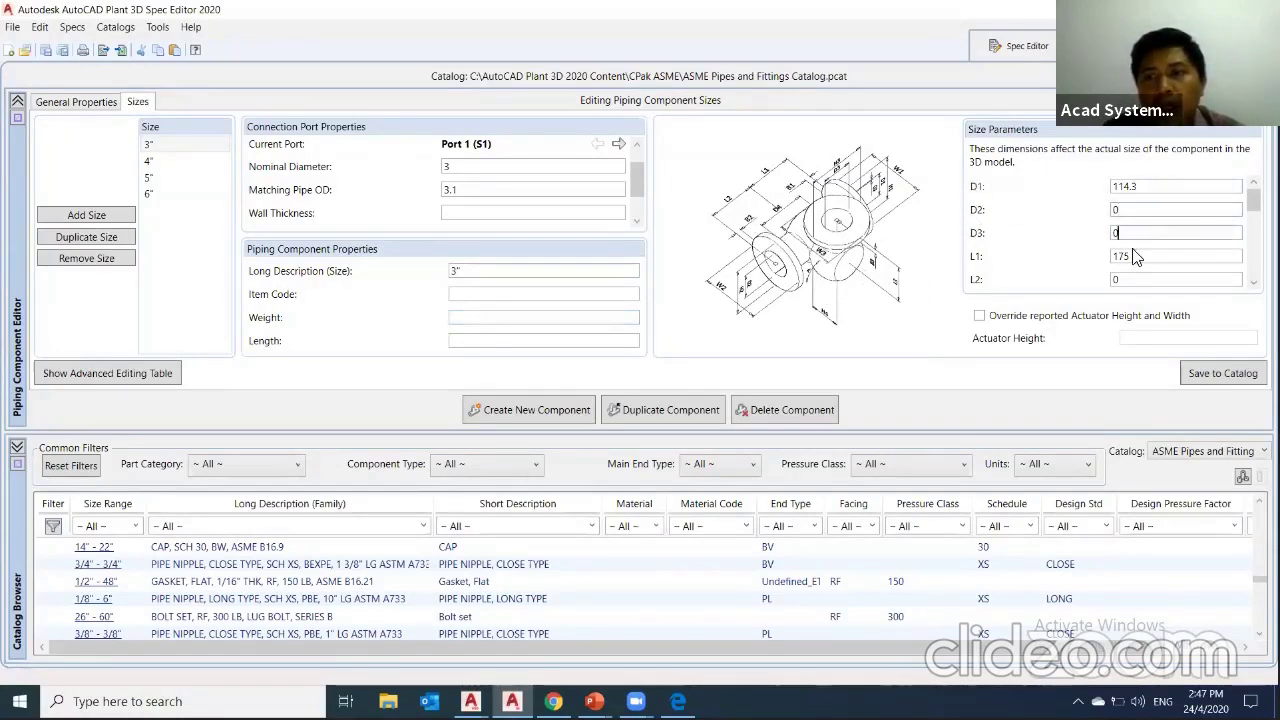
pyautogui.click(1132, 280)
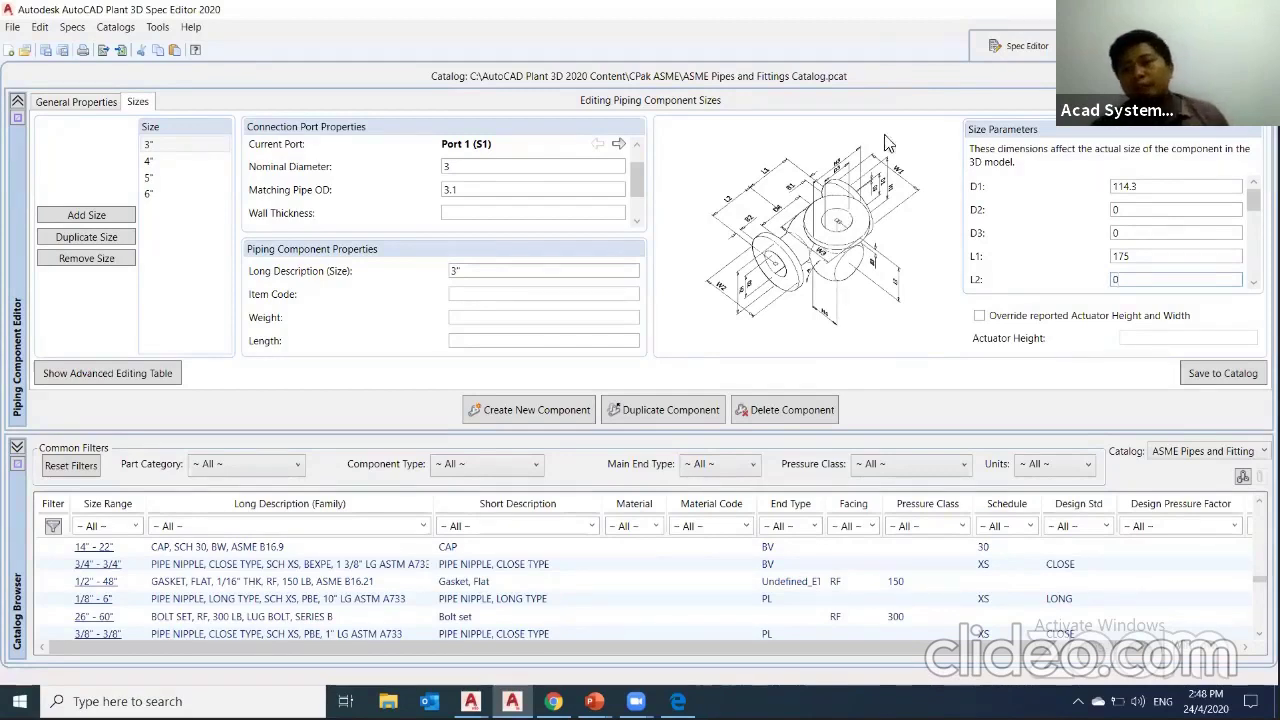
# Set the 3" size's D1 and D2 dimensions to 3
pyautogui.doubleClick(1168, 188)
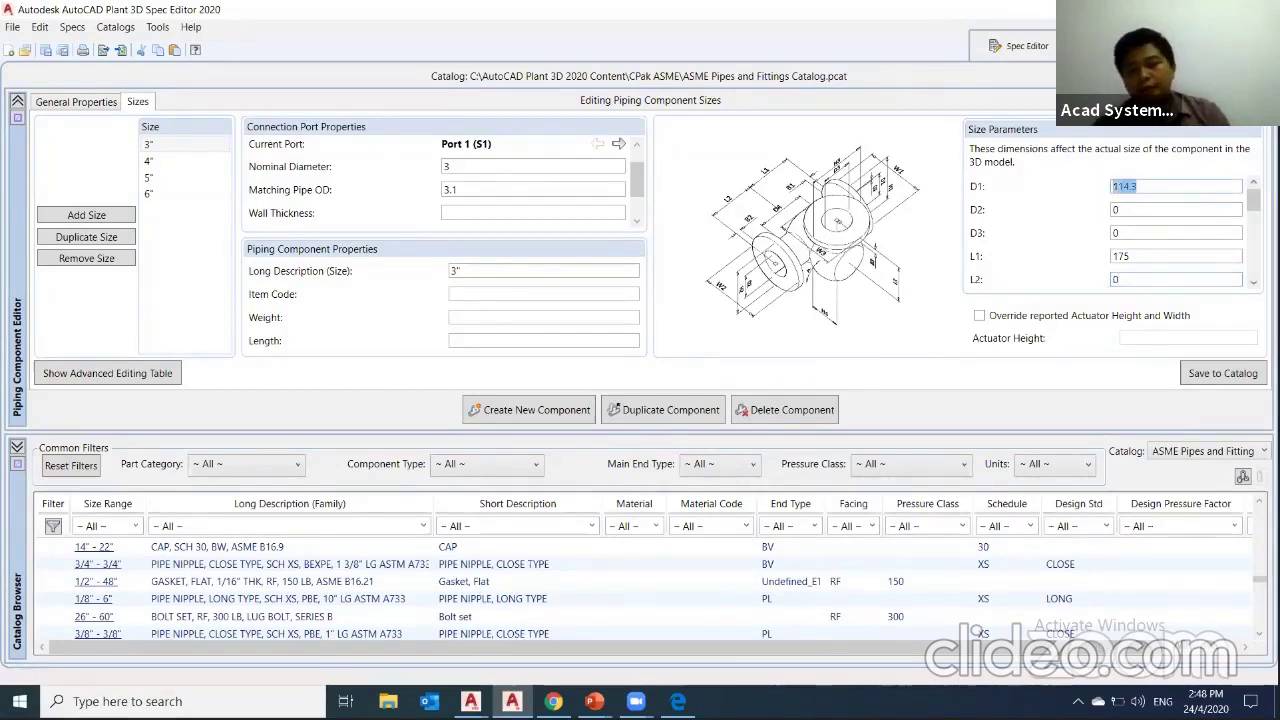
pyautogui.write('3')
pyautogui.click(1165, 210)
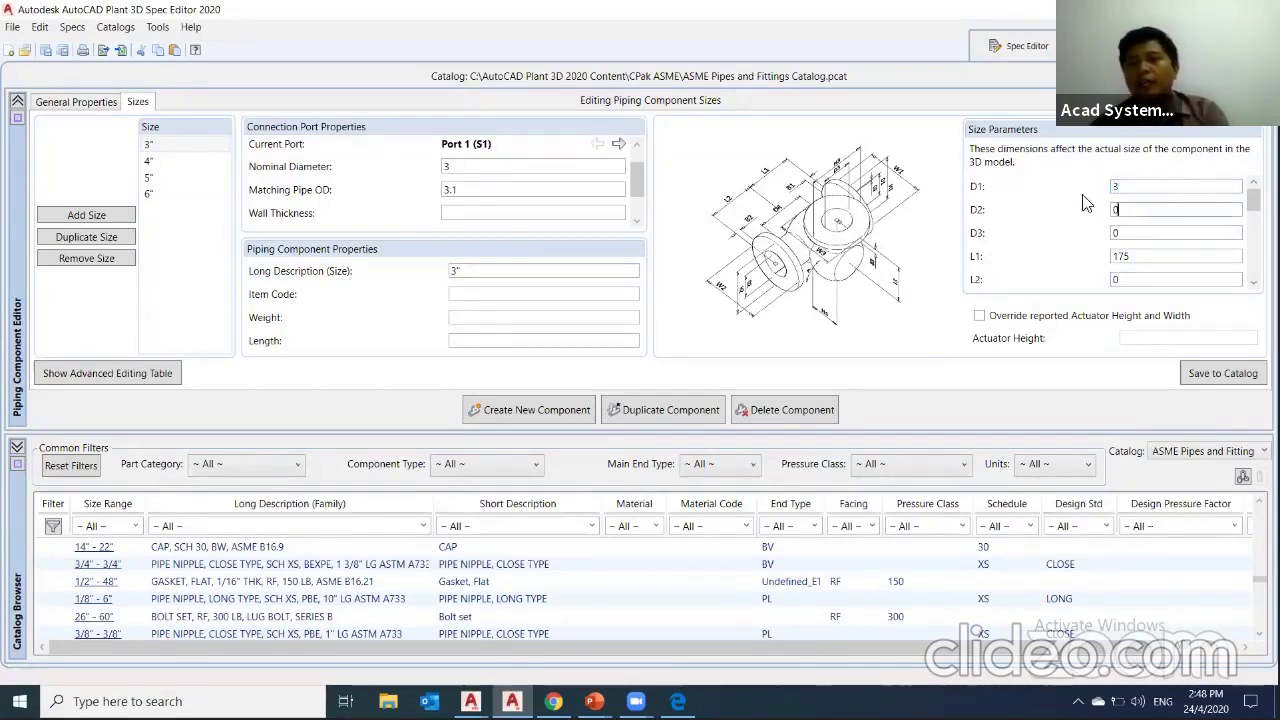
pyautogui.write('3')
pyautogui.press('Tab')
pyautogui.write('3')
pyautogui.press('Tab')
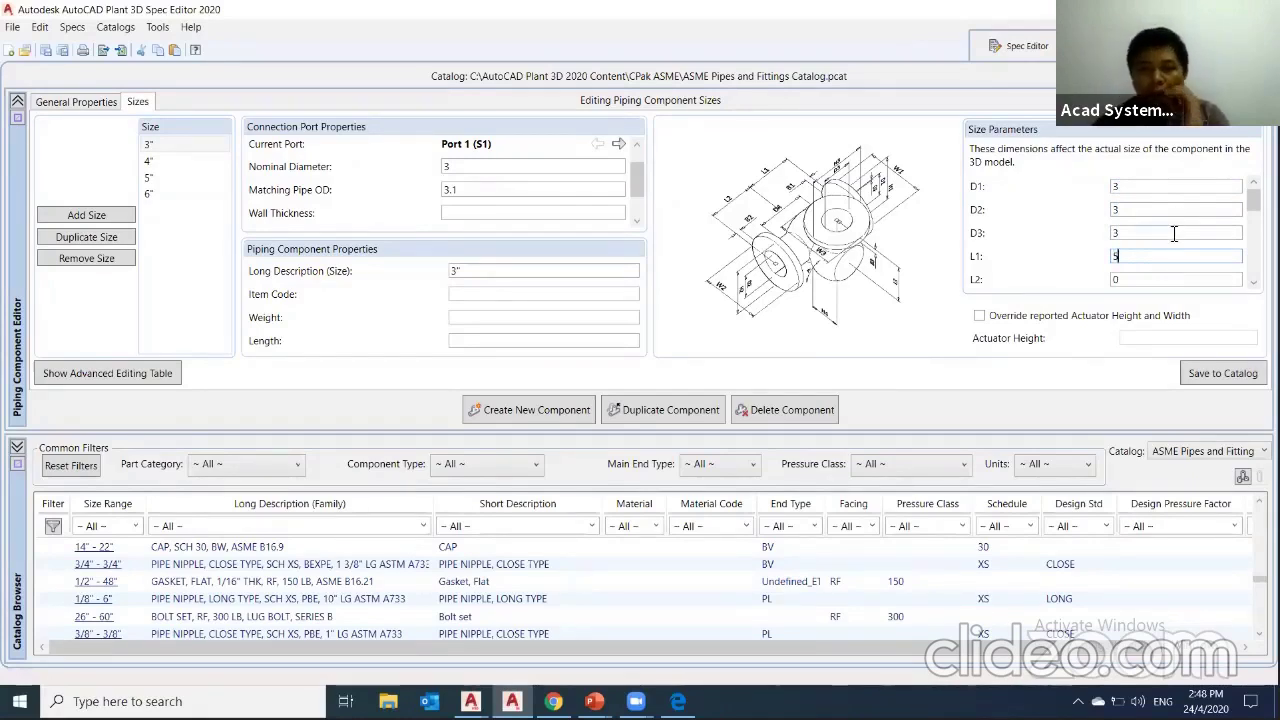
# Update the H1 value, set D4 to 4.5 and B1 to 2.8 in Size Parameters
pyautogui.scroll(-2, 1175, 240)
pyautogui.doubleClick(1142, 206)
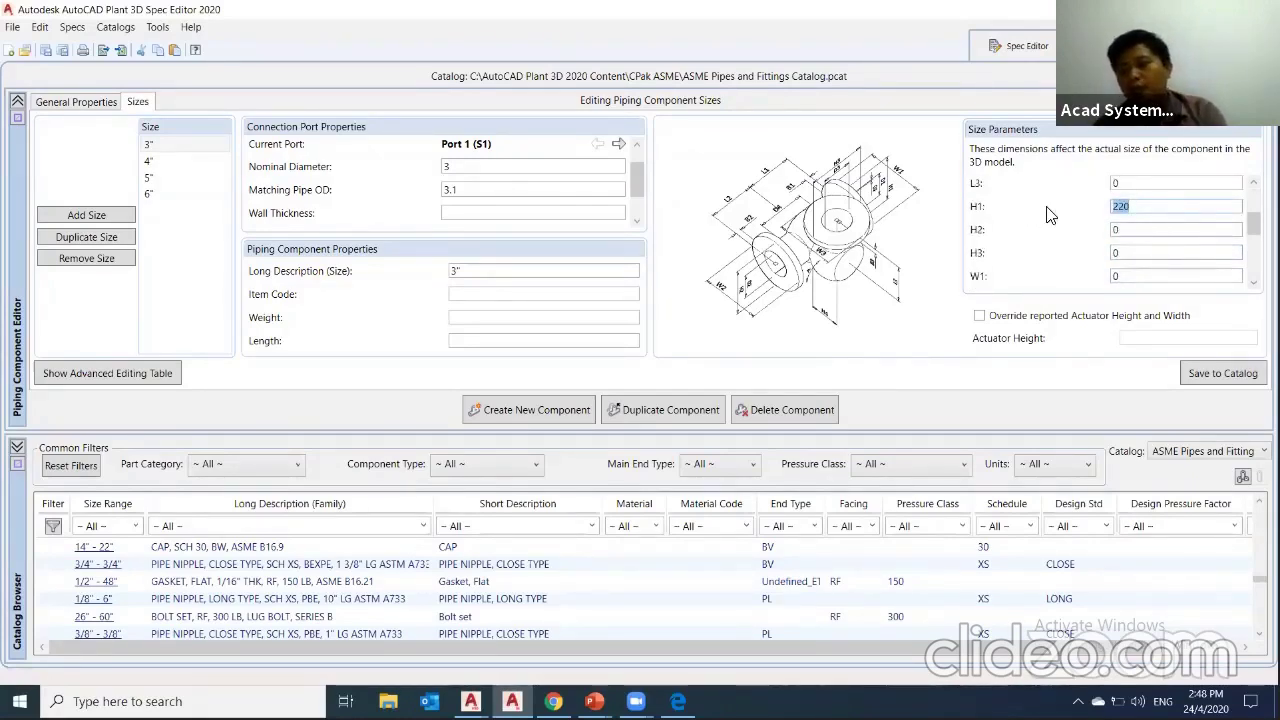
pyautogui.write('6')
pyautogui.scroll(-2, 1108, 272)
pyautogui.doubleClick(1120, 228)
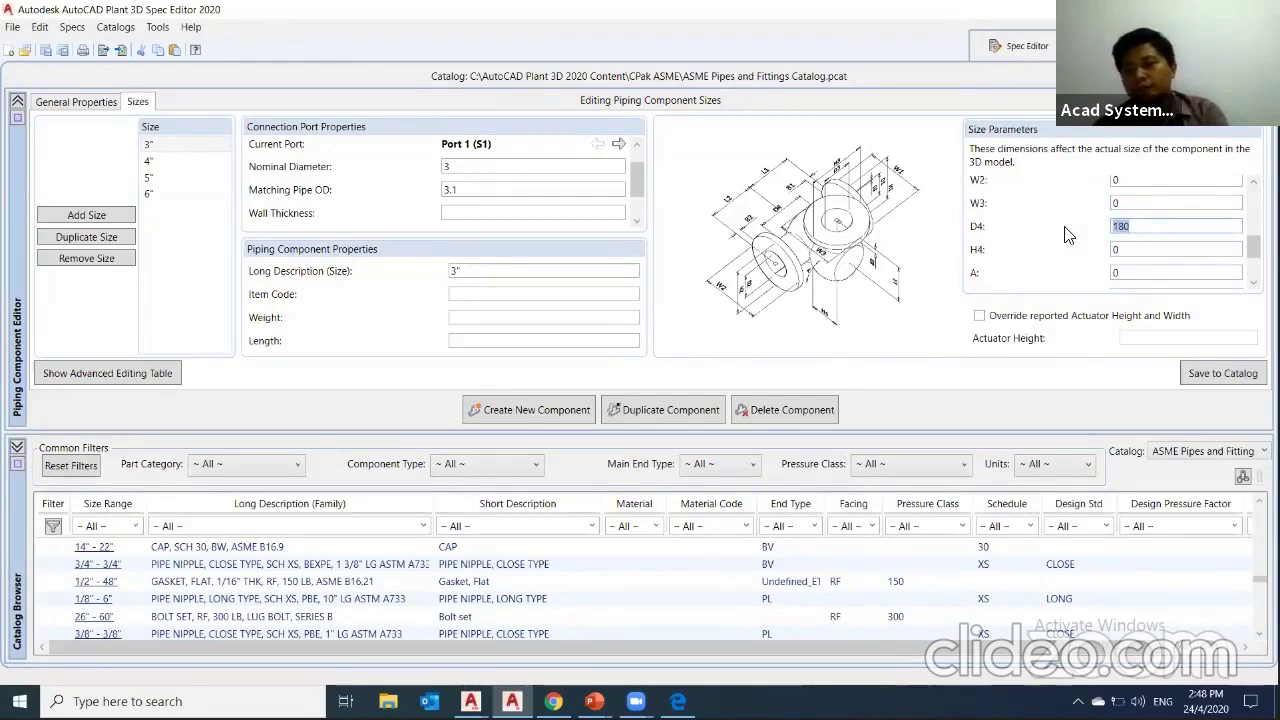
pyautogui.write('4')
pyautogui.scroll(-2, 1120, 230)
pyautogui.doubleClick(1138, 232)
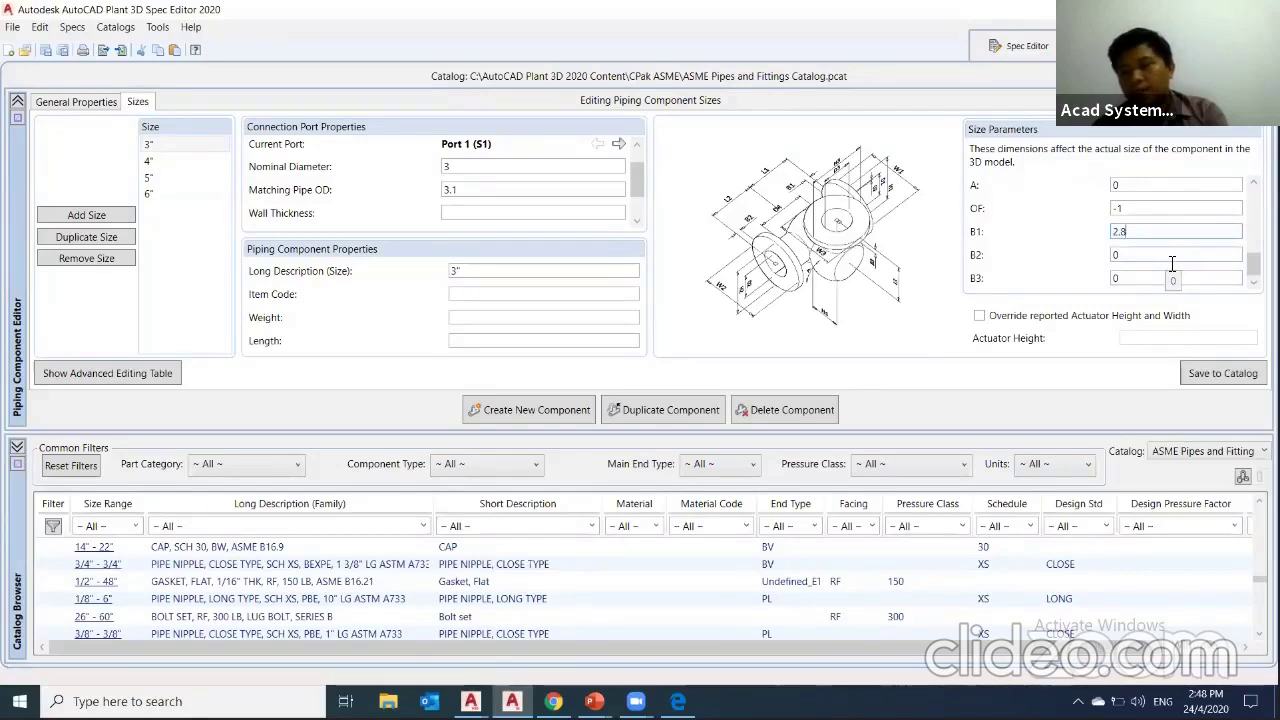
pyautogui.scroll(2, 1140, 262)
pyautogui.scroll(2, 1136, 262)
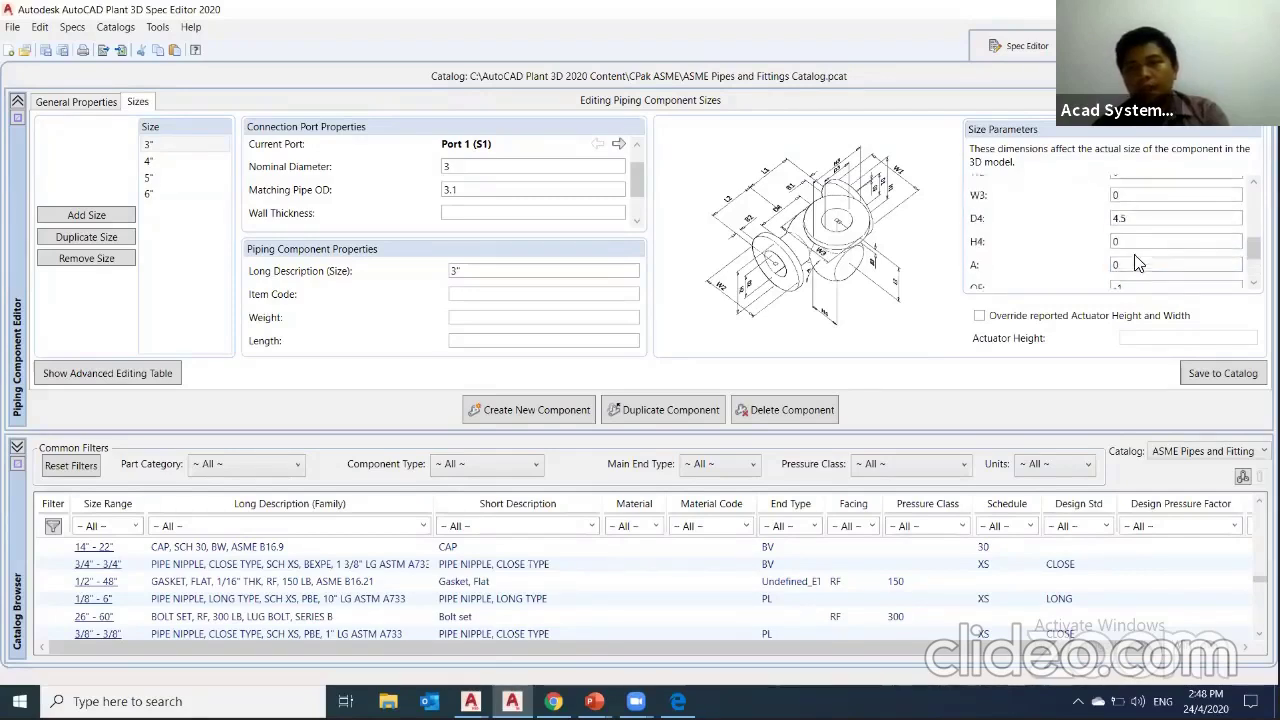
pyautogui.scroll(2, 1136, 262)
pyautogui.scroll(2, 1140, 270)
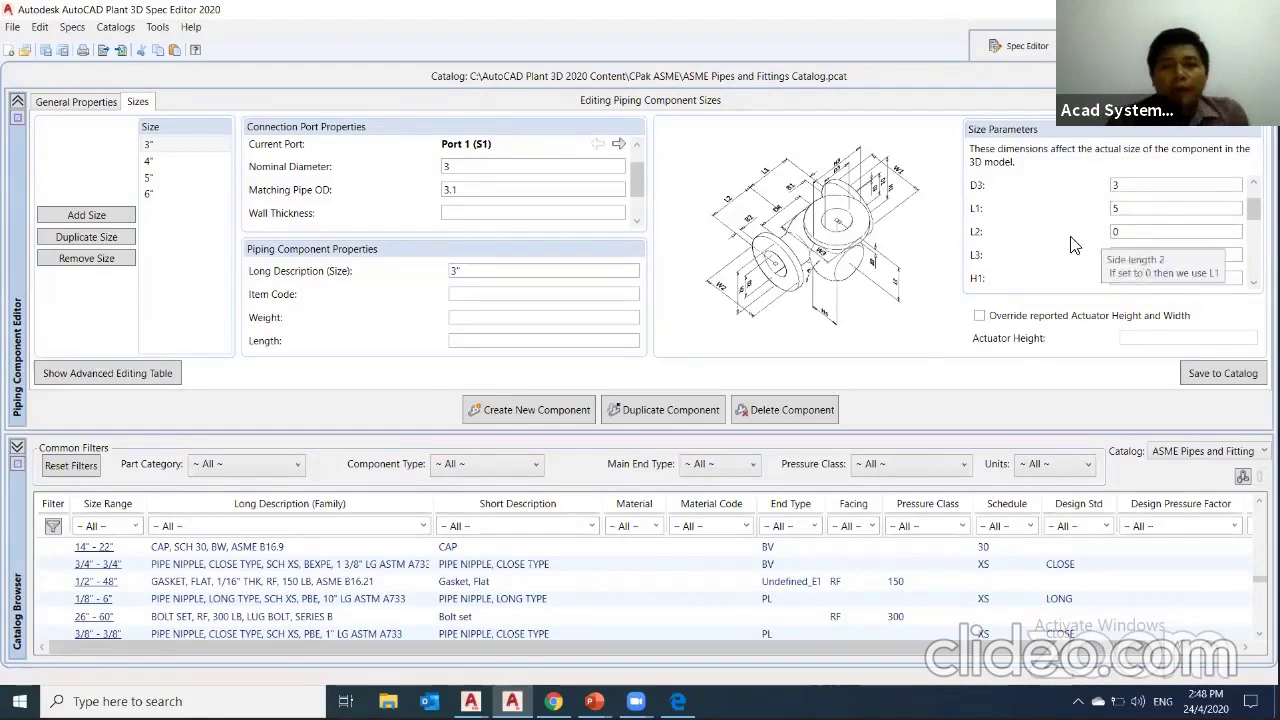
pyautogui.scroll(1, 1074, 245)
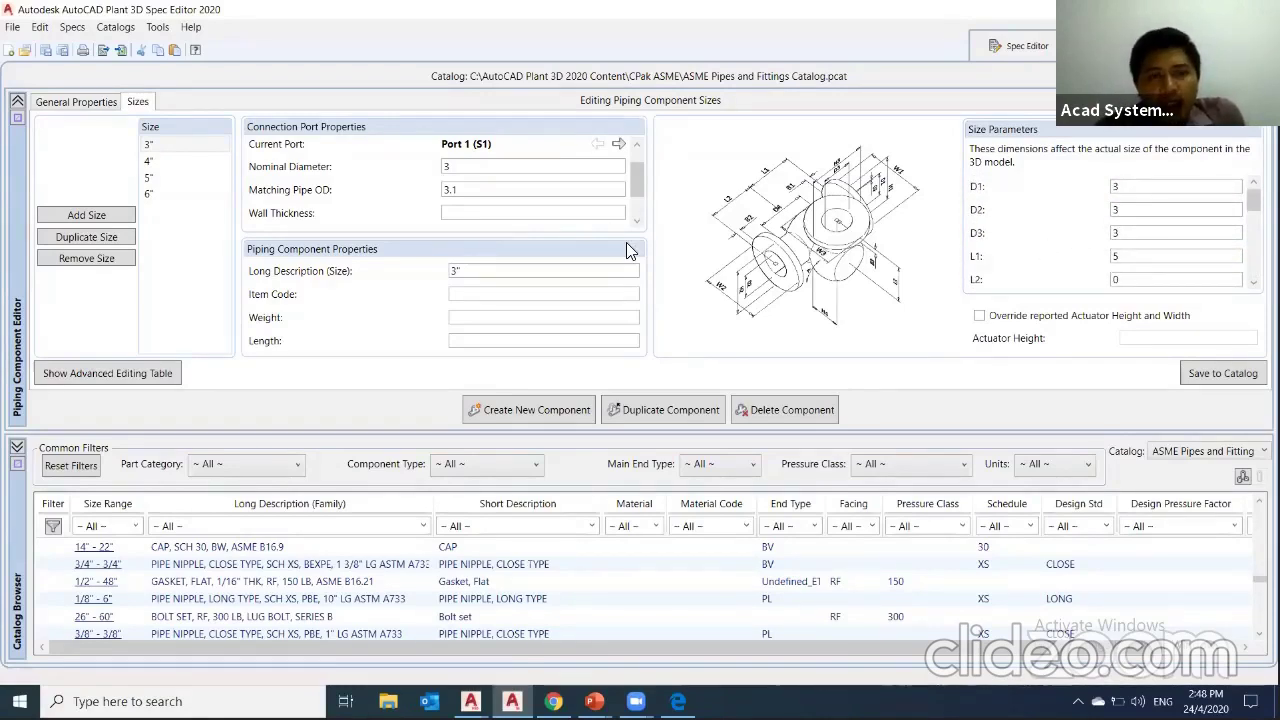
pyautogui.scroll(1, 620, 162)
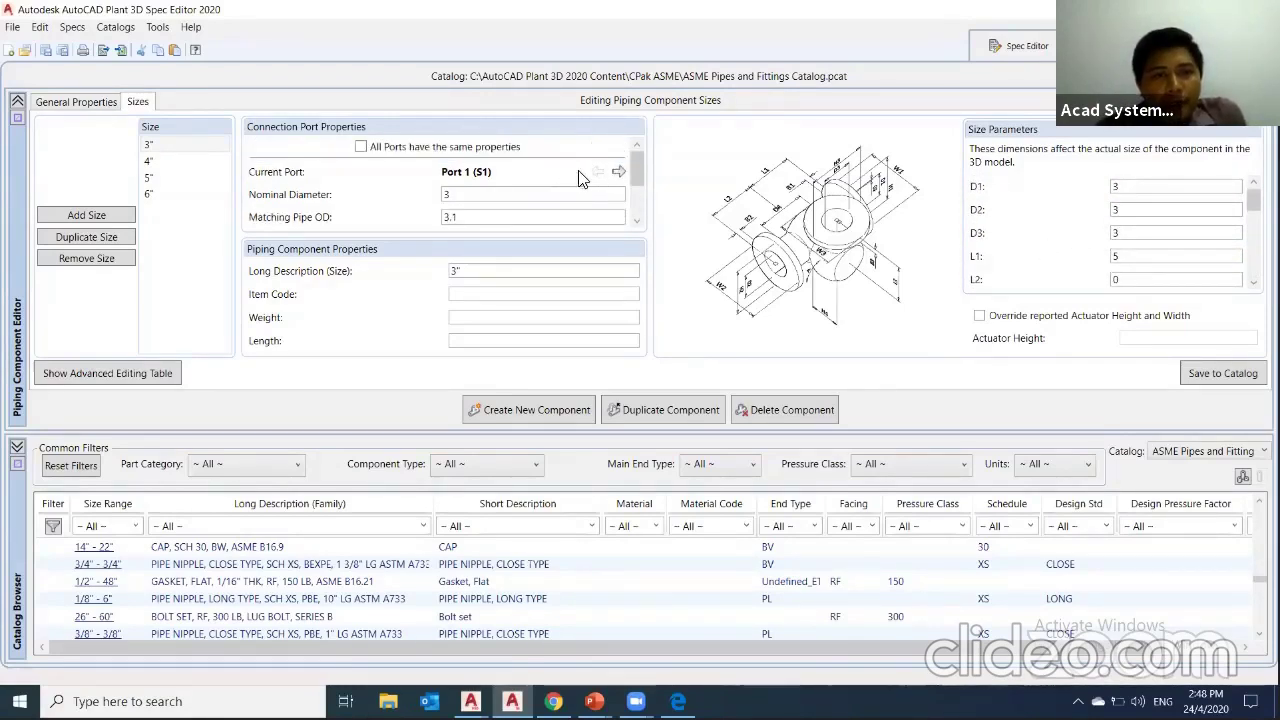
# Tick 'All Ports have the same properties' and give the shared ports matching pipe OD 3.1
pyautogui.click(618, 172)
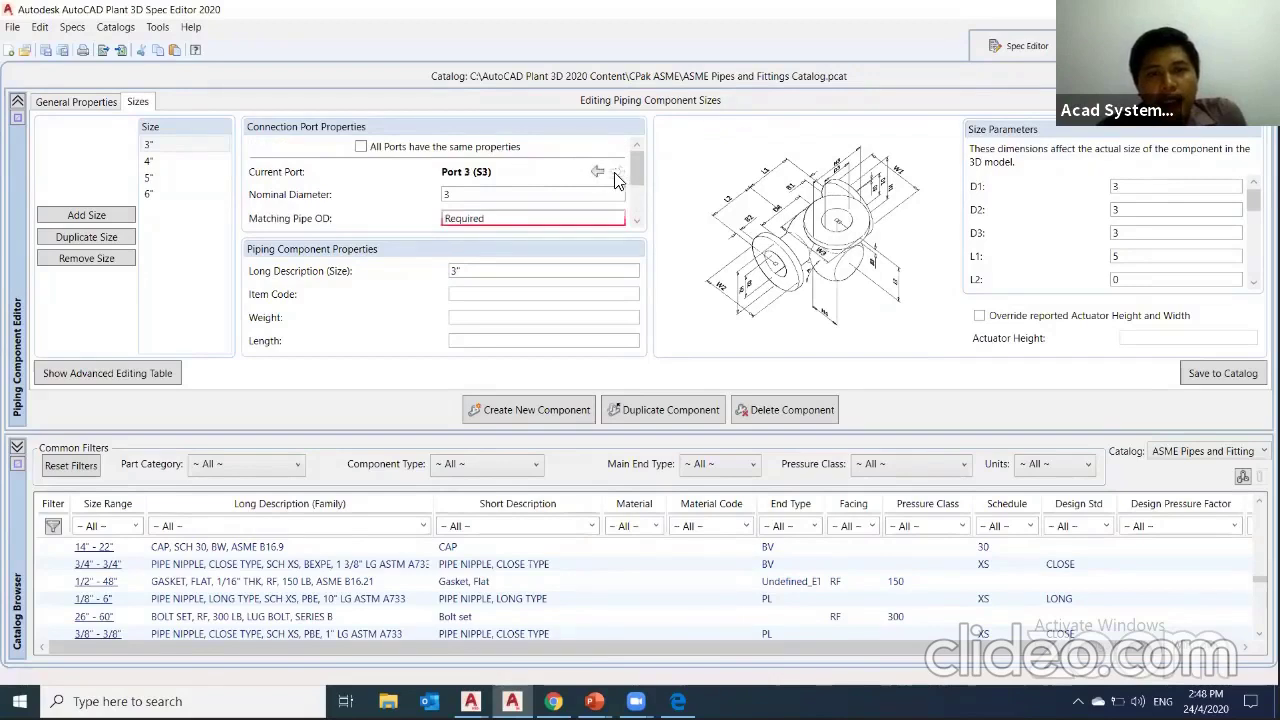
pyautogui.click(598, 173)
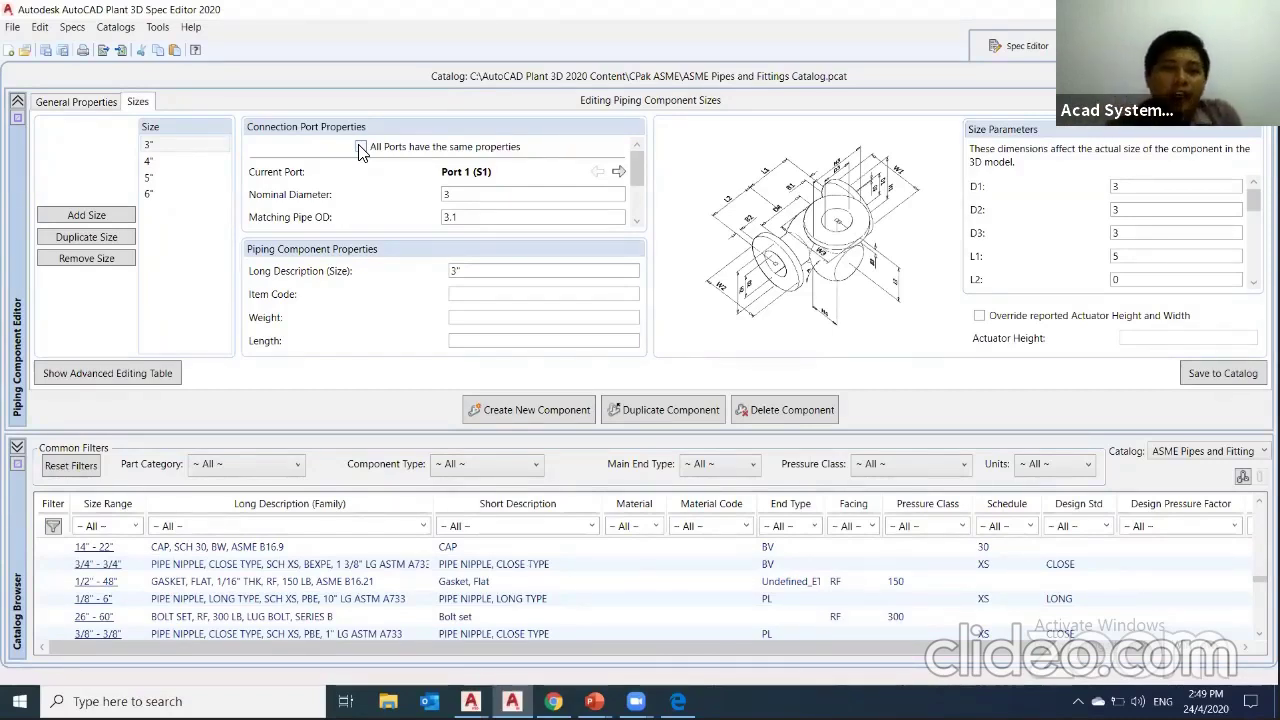
pyautogui.click(616, 173)
pyautogui.click(616, 173)
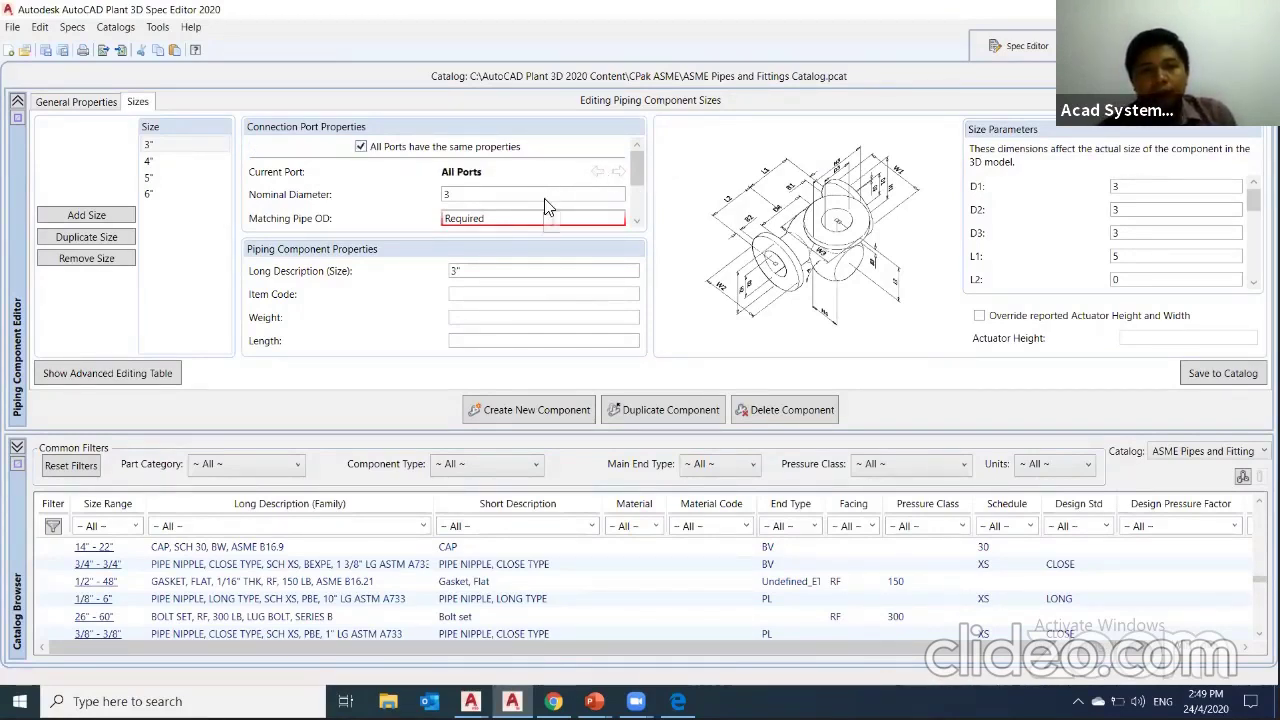
pyautogui.click(505, 218)
pyautogui.write('3.1')
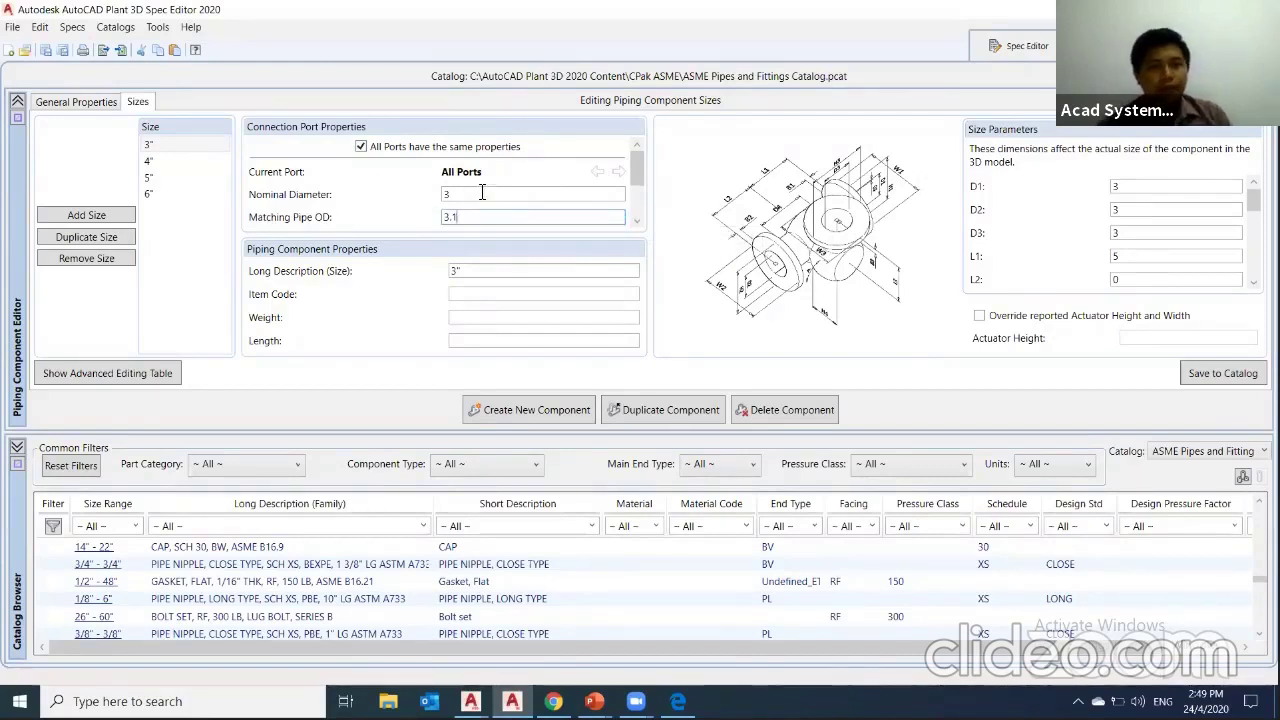
pyautogui.click(477, 197)
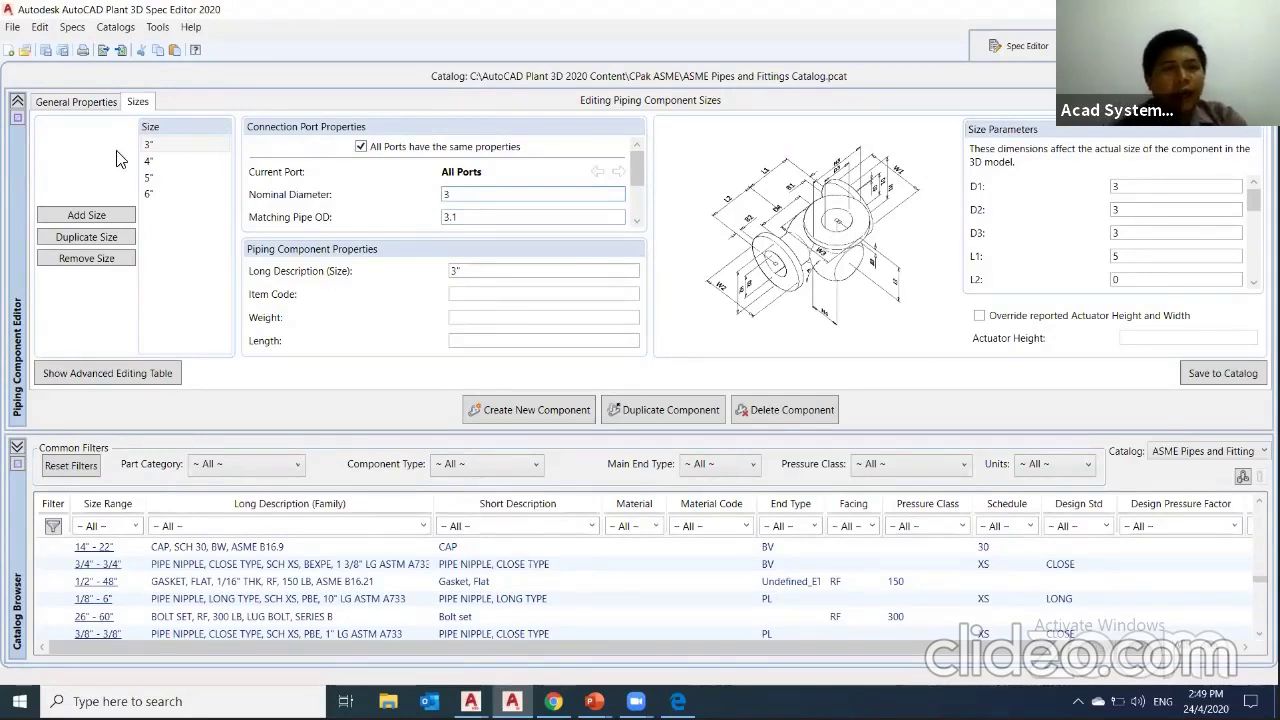
# Set matching pipe ODs 4.1, 5.1 and 6.1 and descriptions for the 4"–6" sizes
pyautogui.click(152, 161)
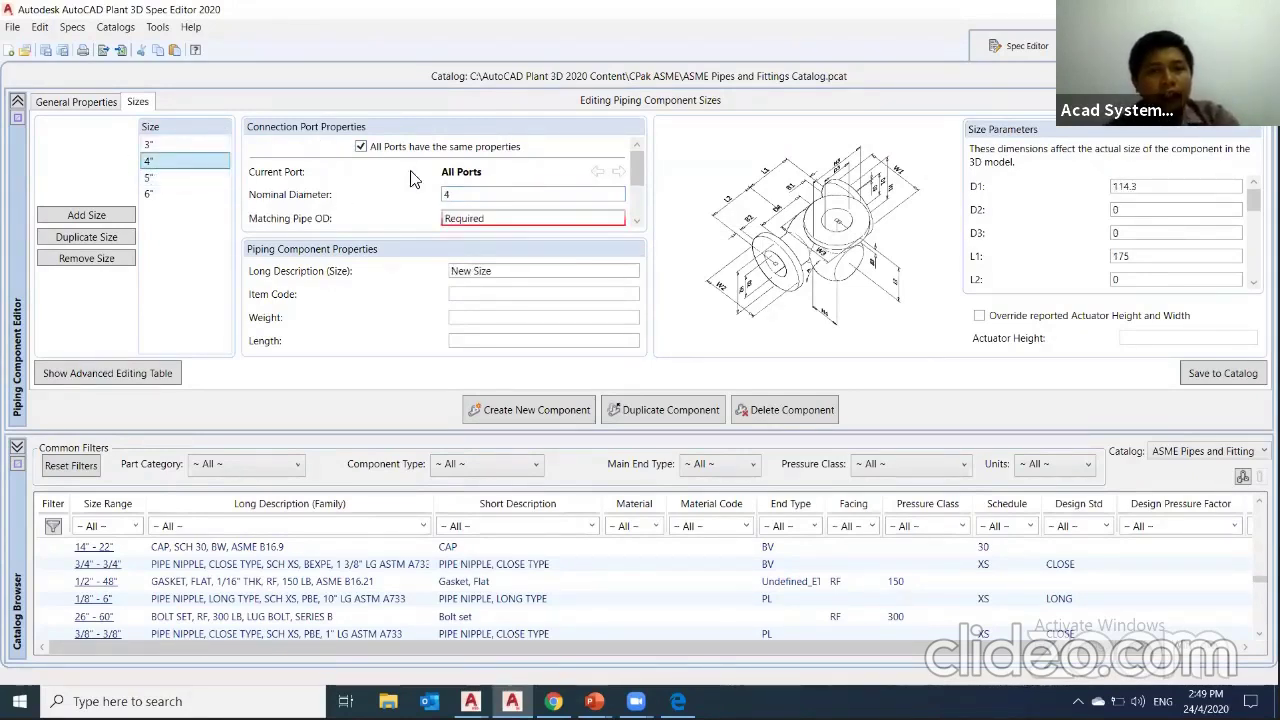
pyautogui.click(523, 219)
pyautogui.write('4.1')
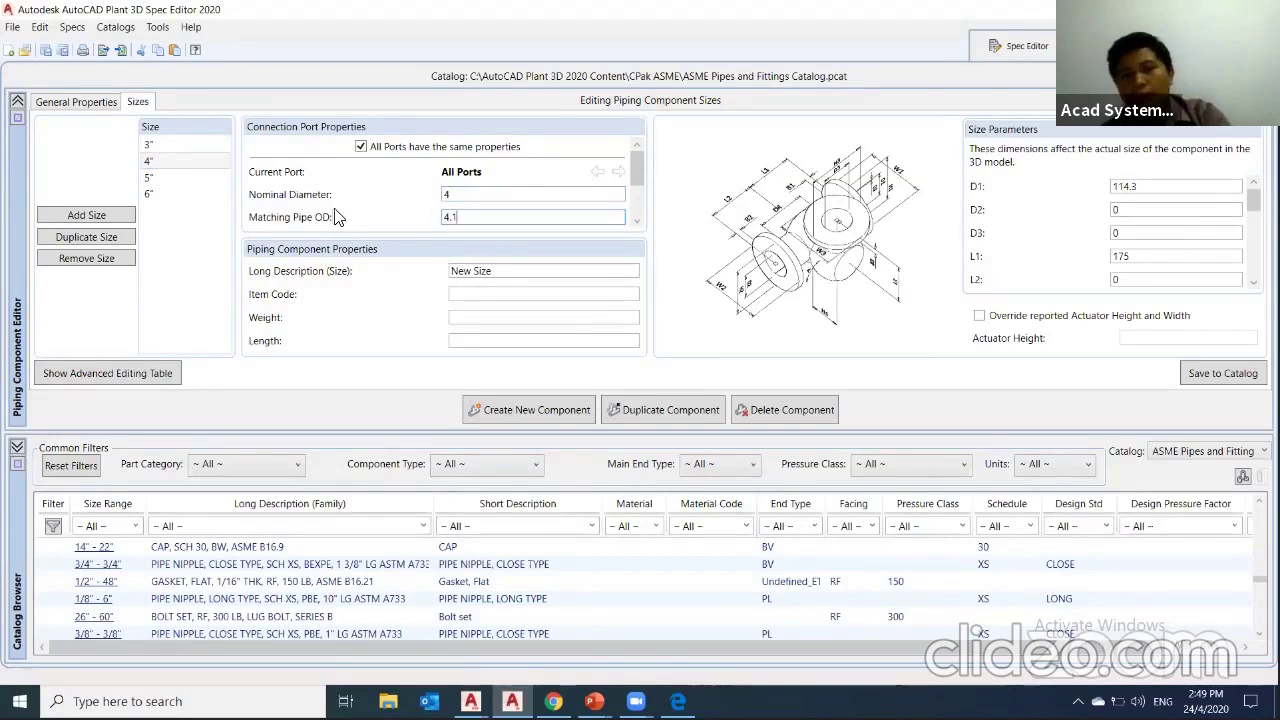
pyautogui.press('Return')
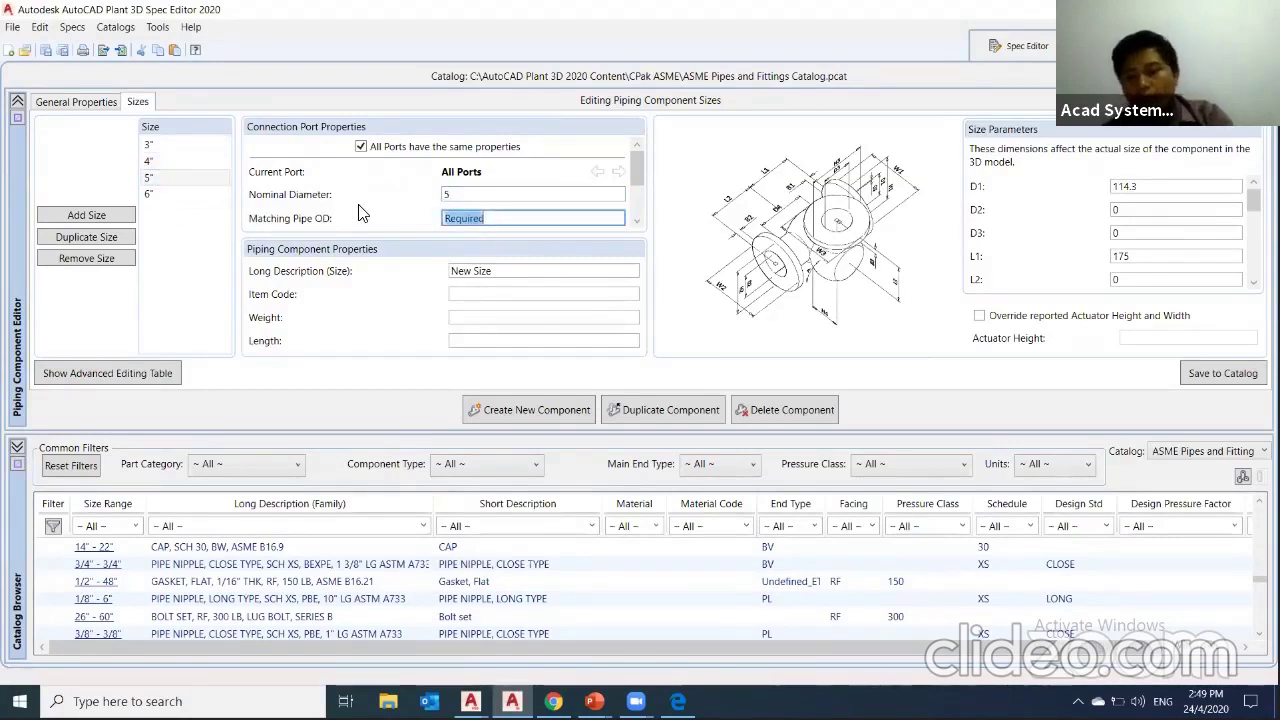
pyautogui.click(440, 224)
pyautogui.write('5.1')
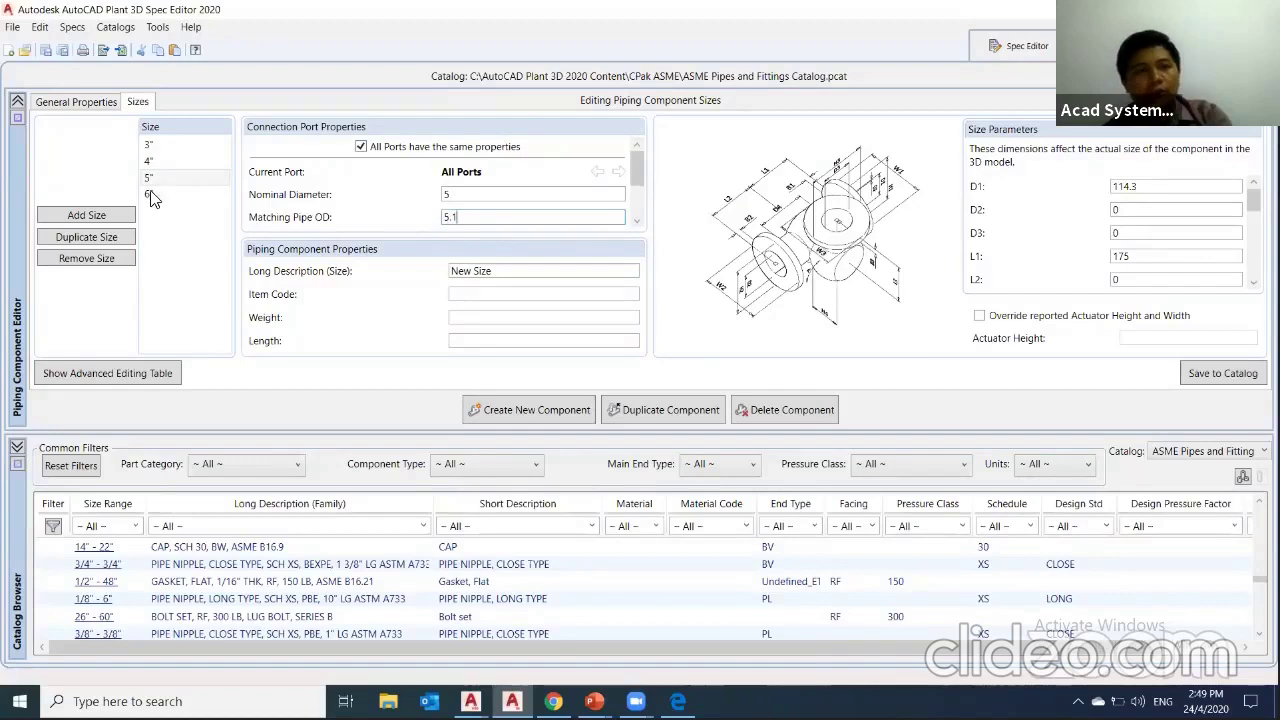
pyautogui.press('Return')
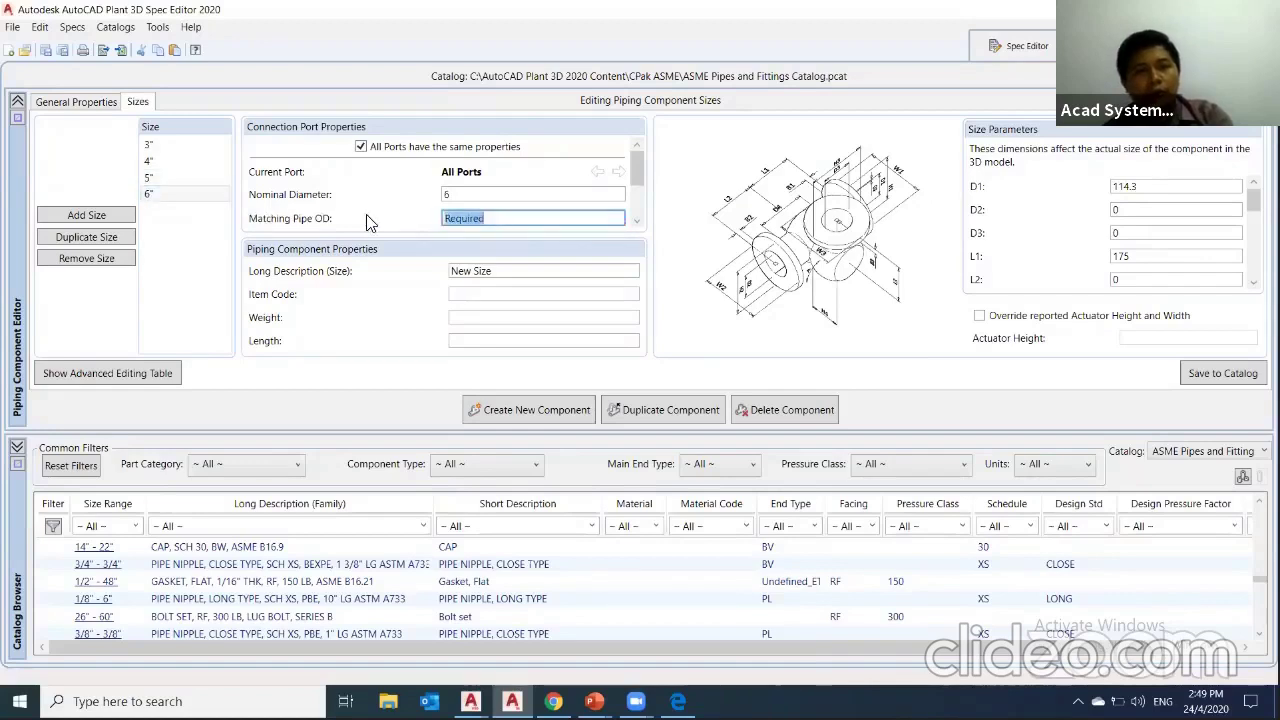
pyautogui.write('6.1')
pyautogui.press('Tab')
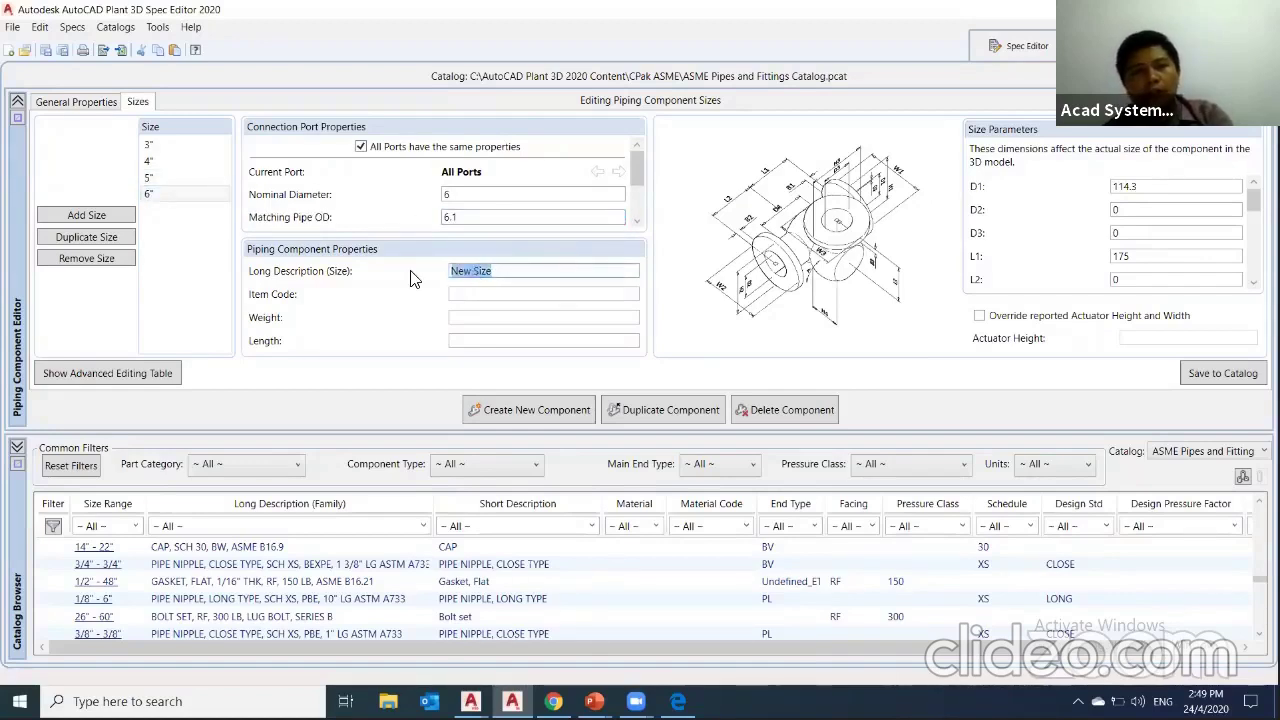
pyautogui.click(170, 177)
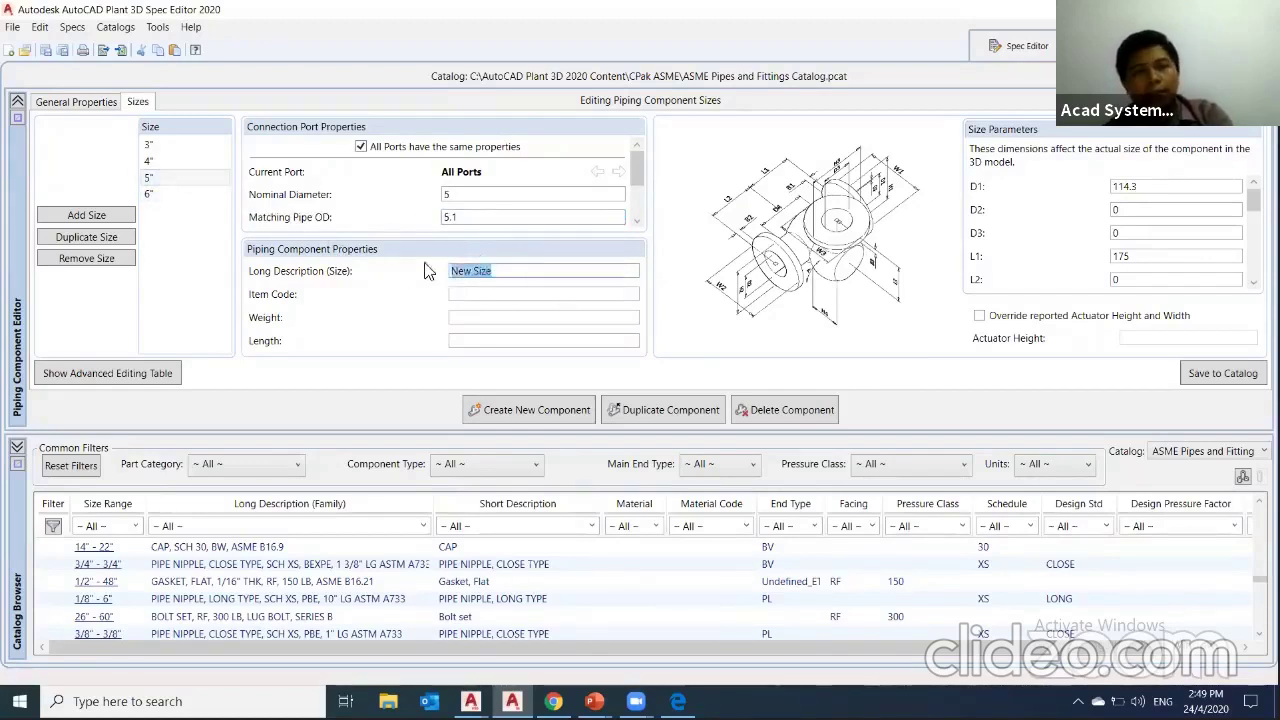
pyautogui.write('5')
# Review the 3"–6" sizes, save the valve to the catalog, and return to the CS300-ACAD spec
pyautogui.click(188, 169)
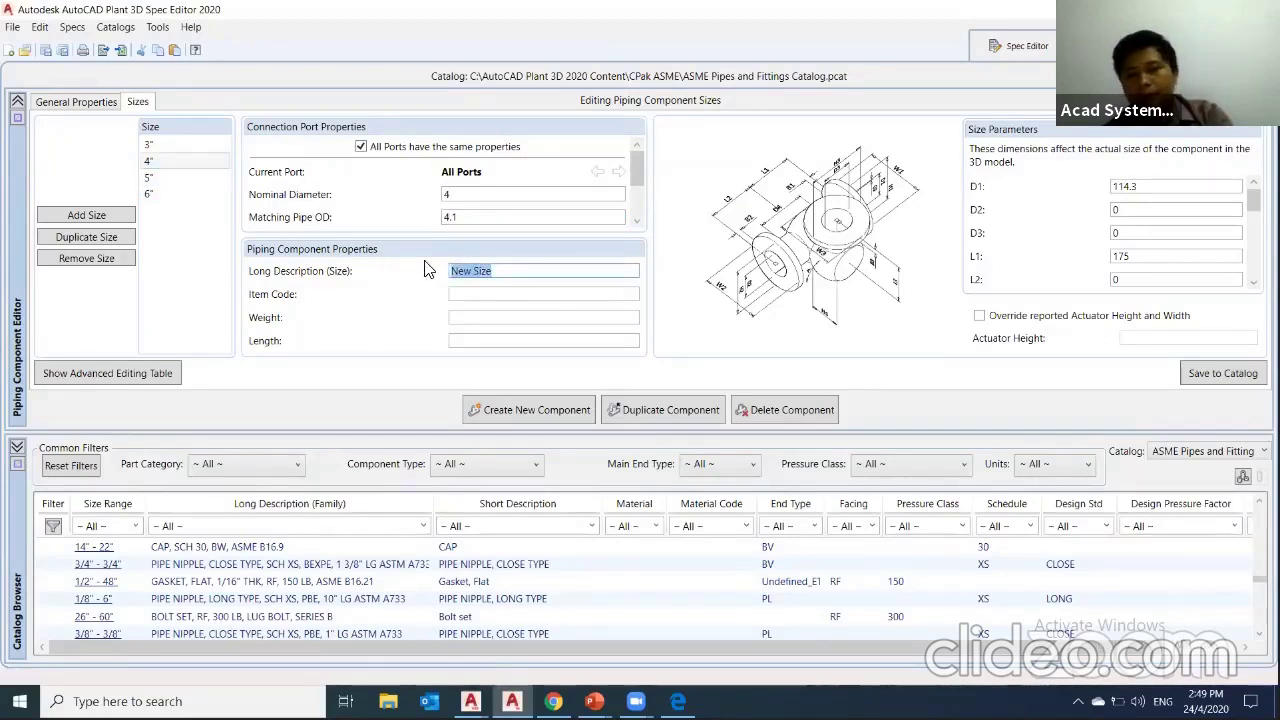
pyautogui.click(194, 144)
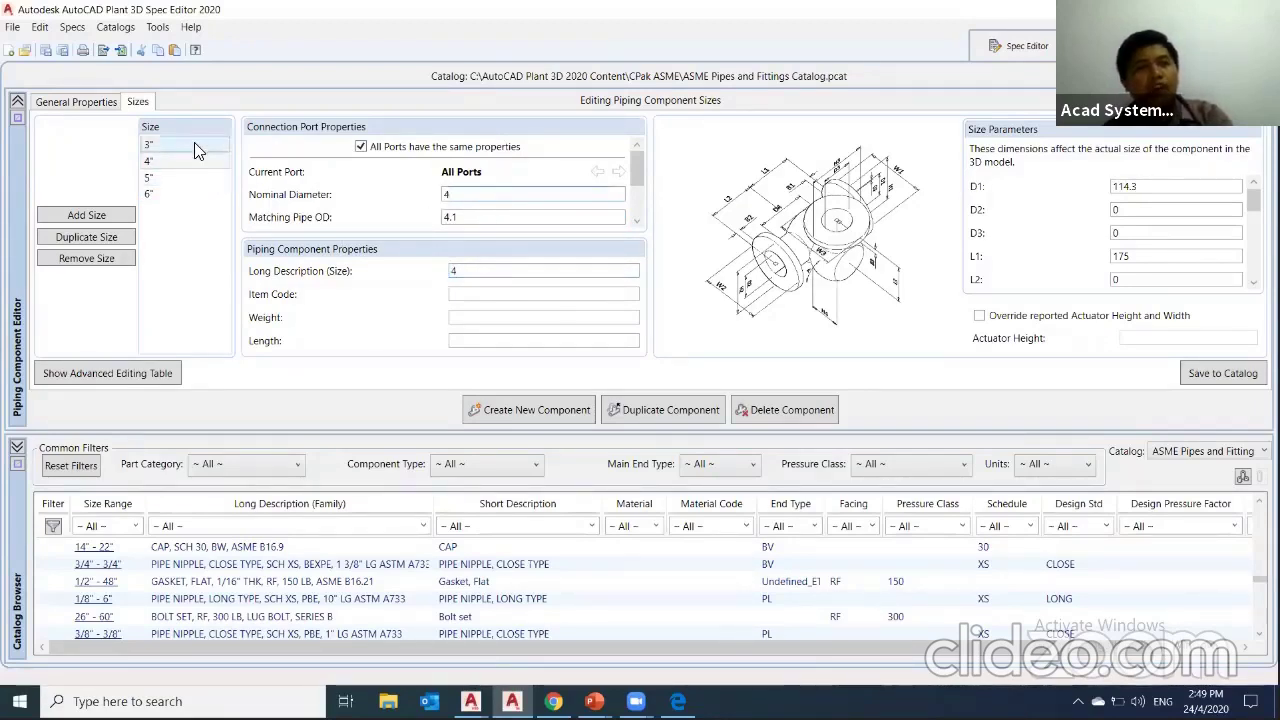
pyautogui.click(195, 194)
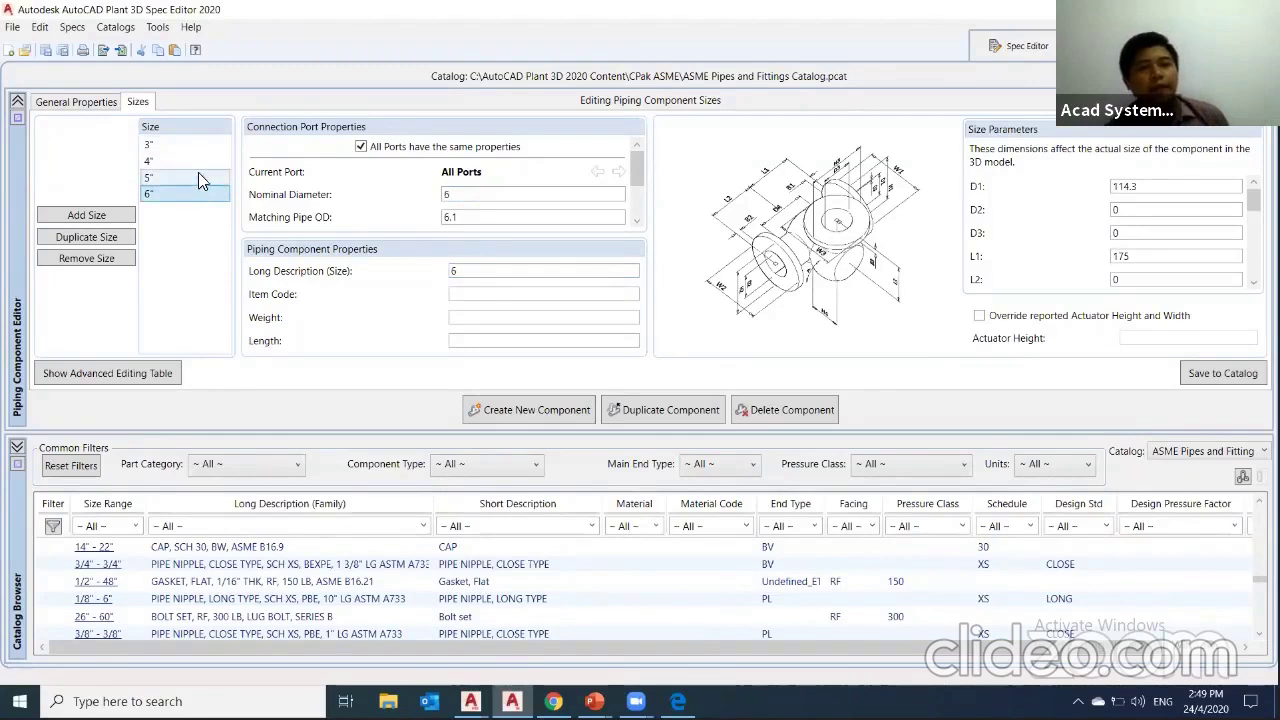
pyautogui.click(190, 144)
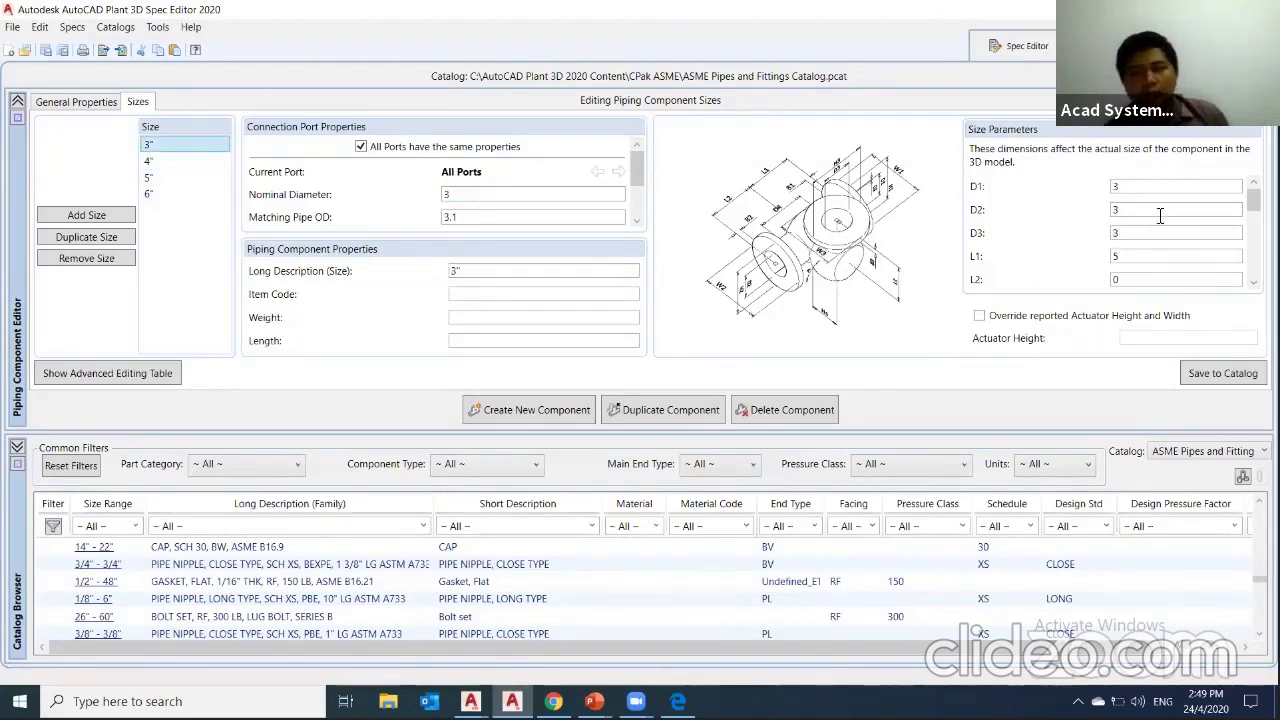
pyautogui.click(178, 161)
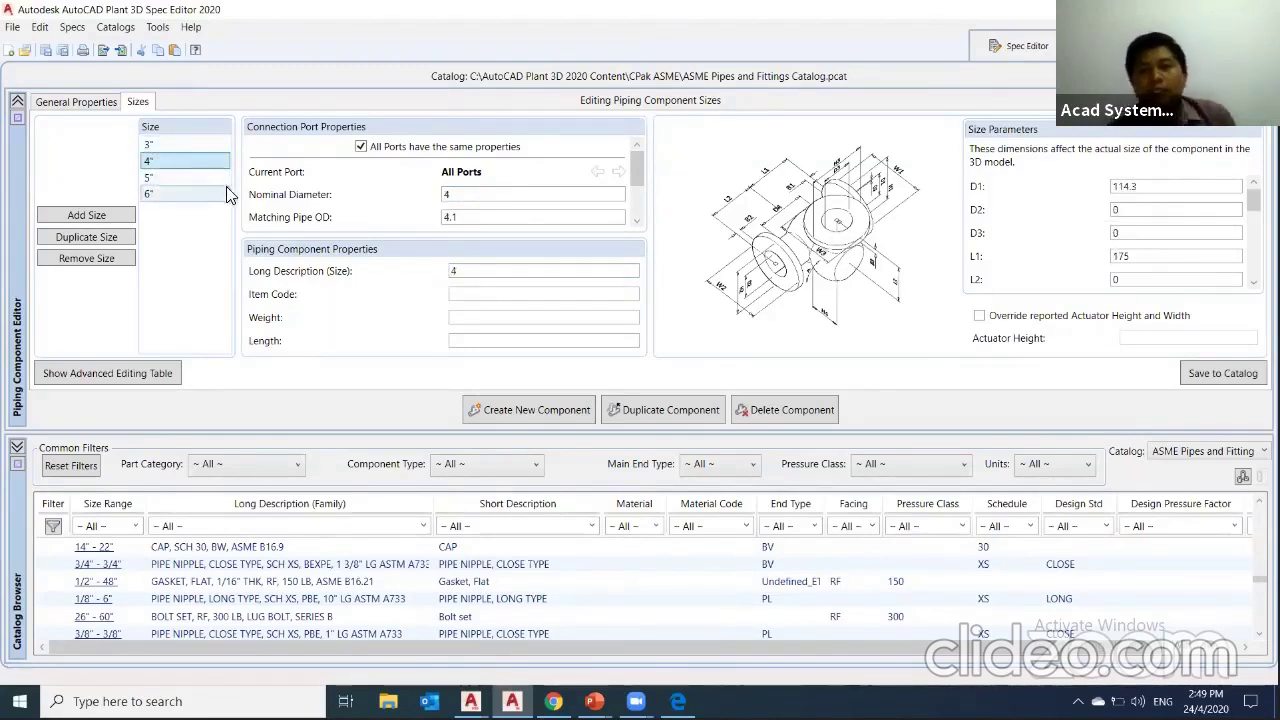
pyautogui.click(202, 146)
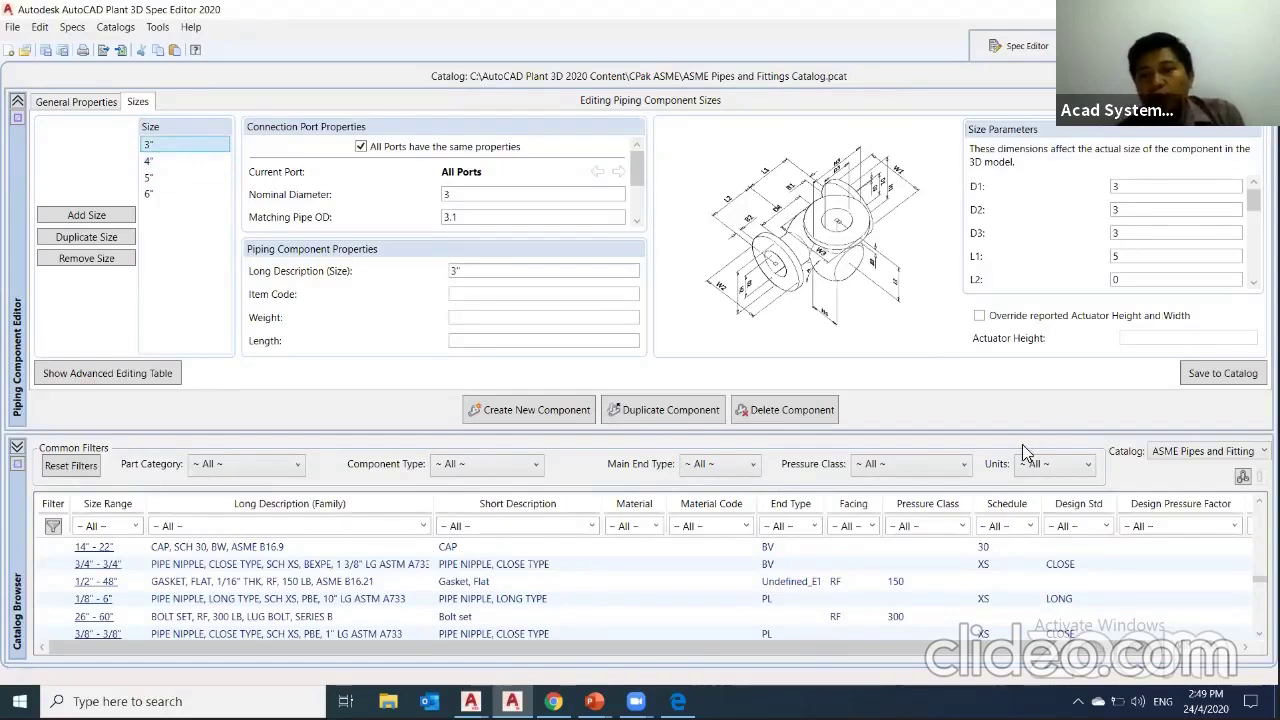
pyautogui.click(1207, 374)
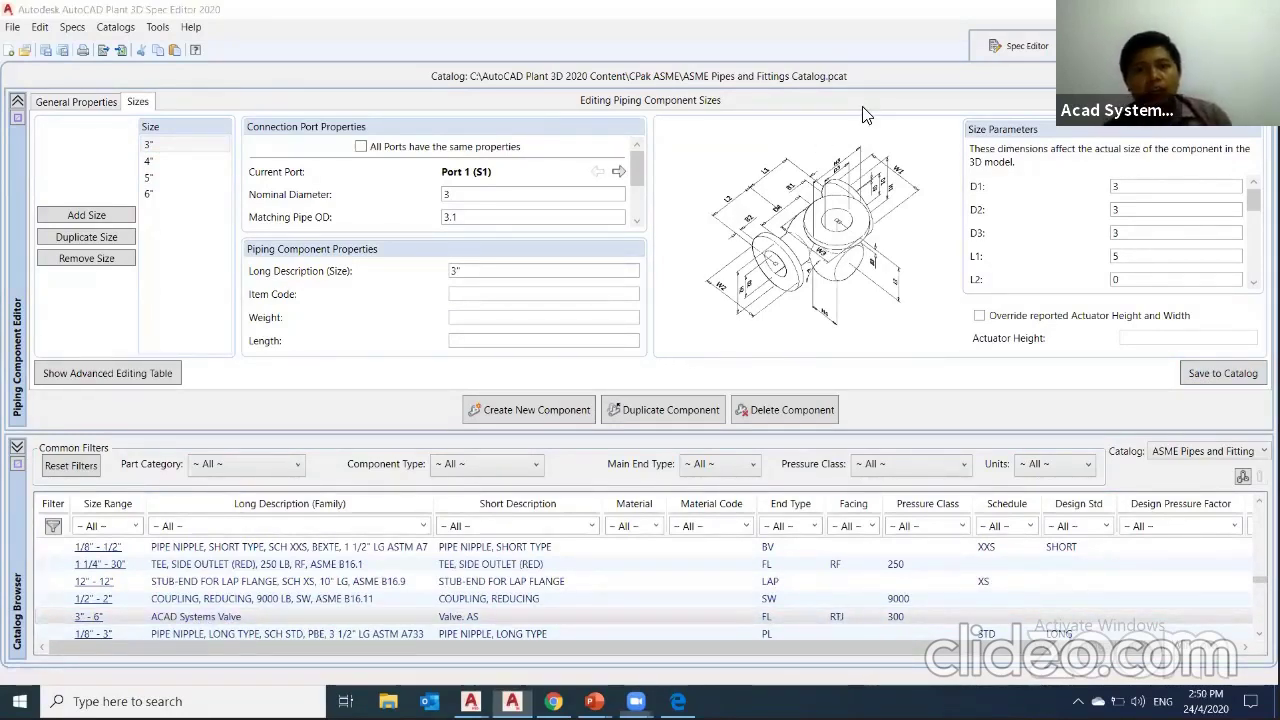
pyautogui.click(1012, 47)
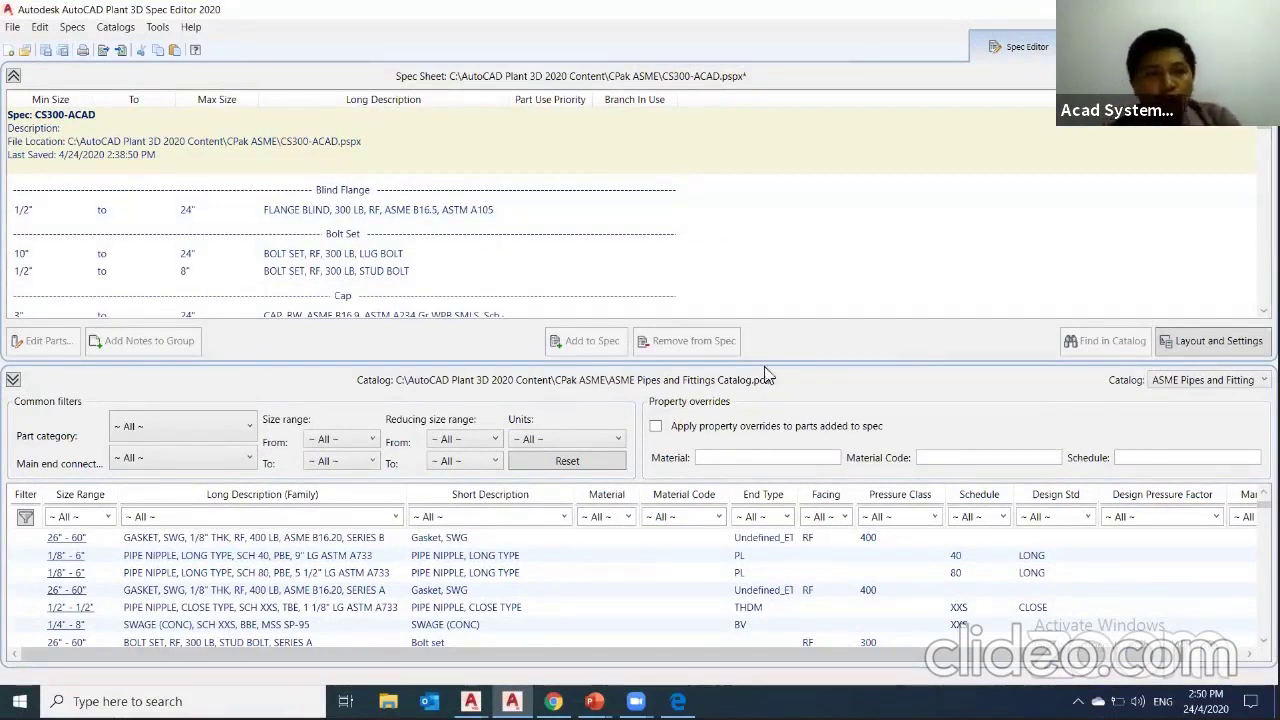
# Search the ASME Valves Catalog with an 'aca' long-description filter, then clear it
pyautogui.click(1208, 381)
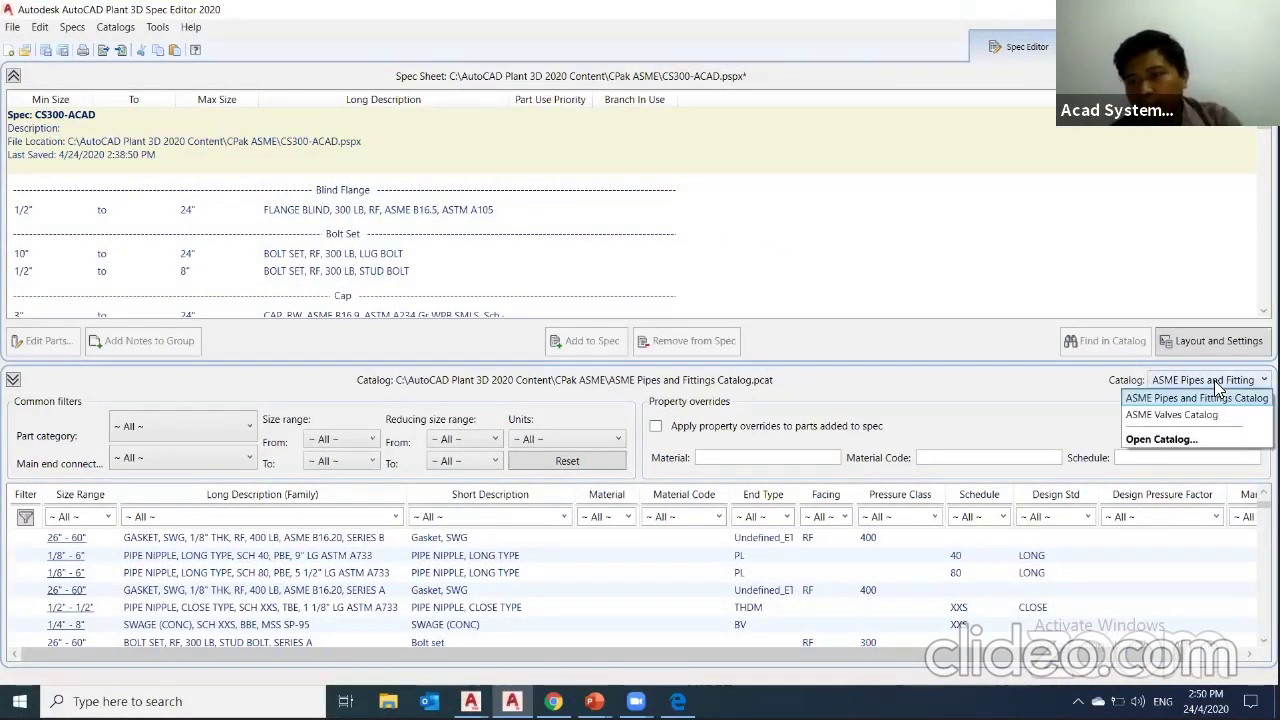
pyautogui.click(1197, 420)
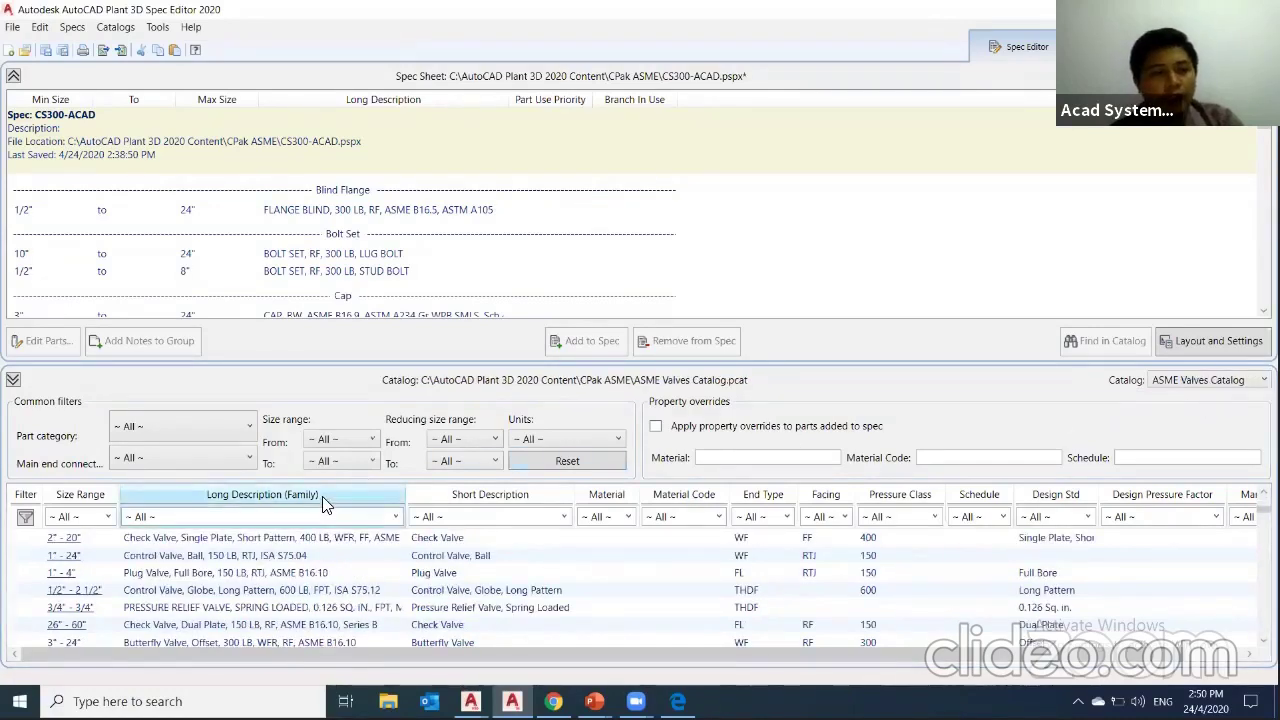
pyautogui.click(288, 517)
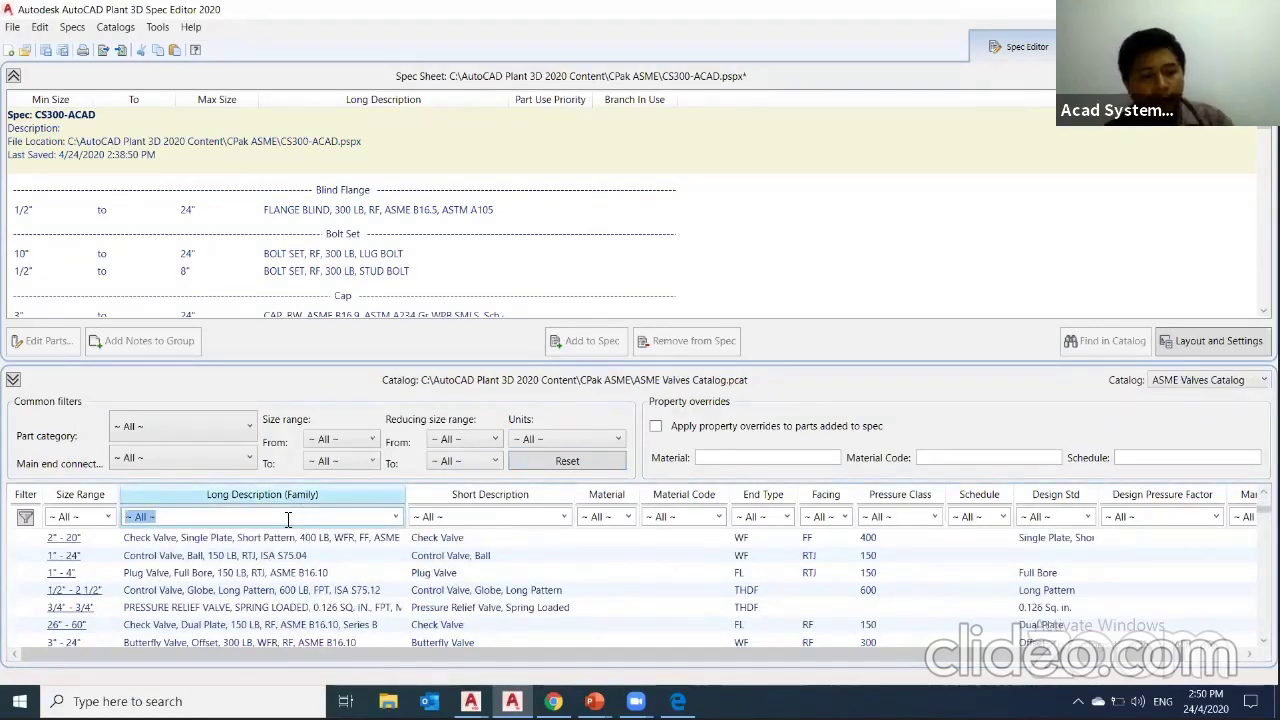
pyautogui.write('c')
pyautogui.press('BackSpace')
pyautogui.write('a')
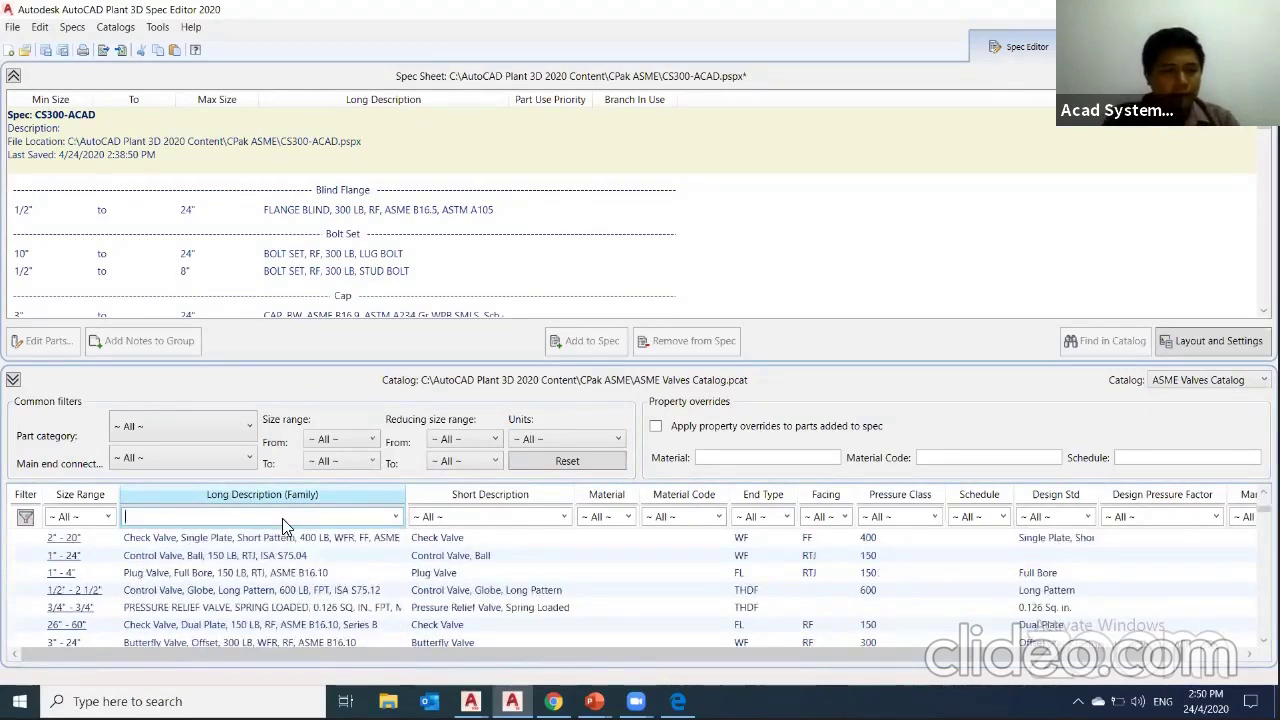
pyautogui.write('ca')
pyautogui.press('BackSpace')
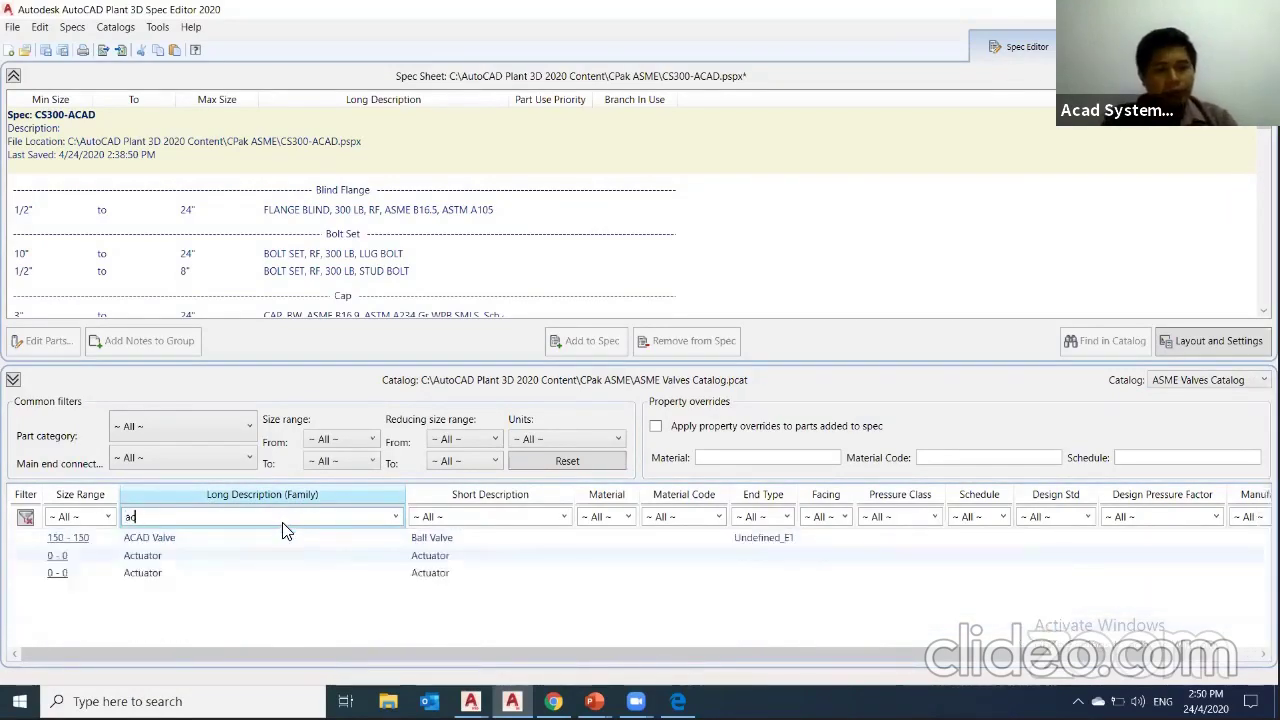
pyautogui.press('BackSpace')
pyautogui.press('BackSpace')
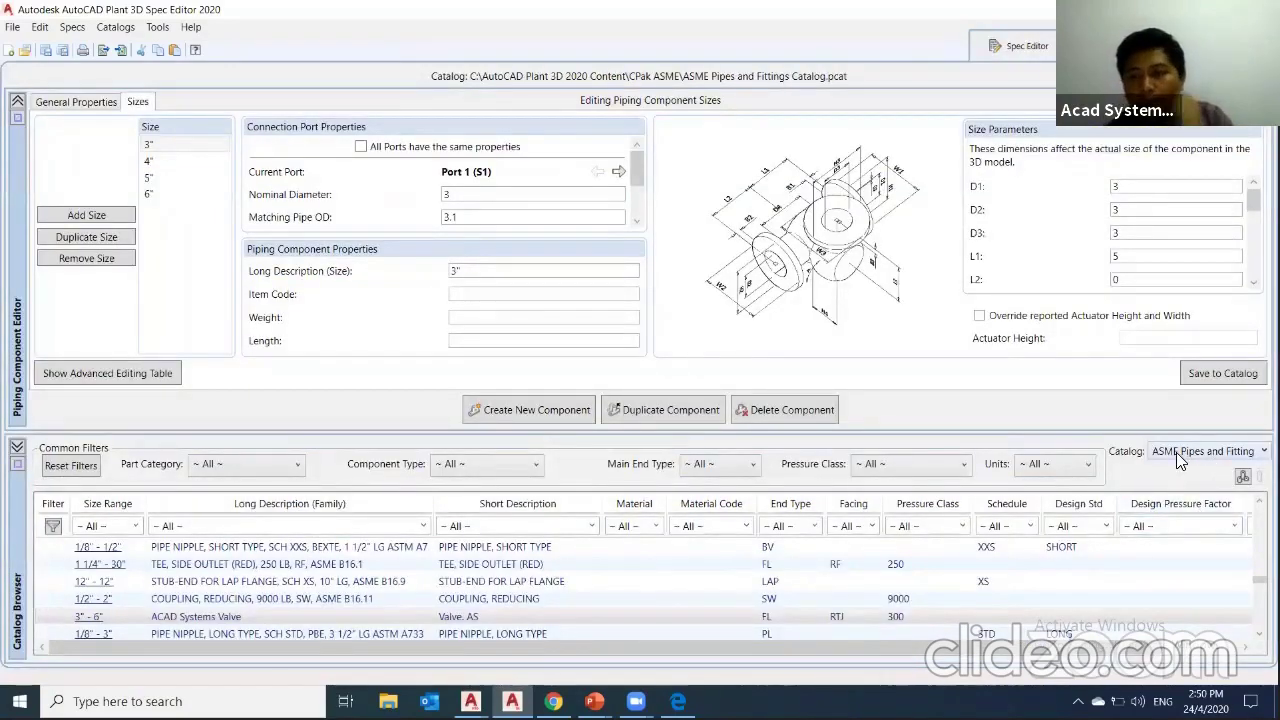
# From ASME Pipes and Fittings, filtered by 'ac', add the ACAD Systems Valve to the spec
pyautogui.click(1030, 50)
pyautogui.click(1215, 380)
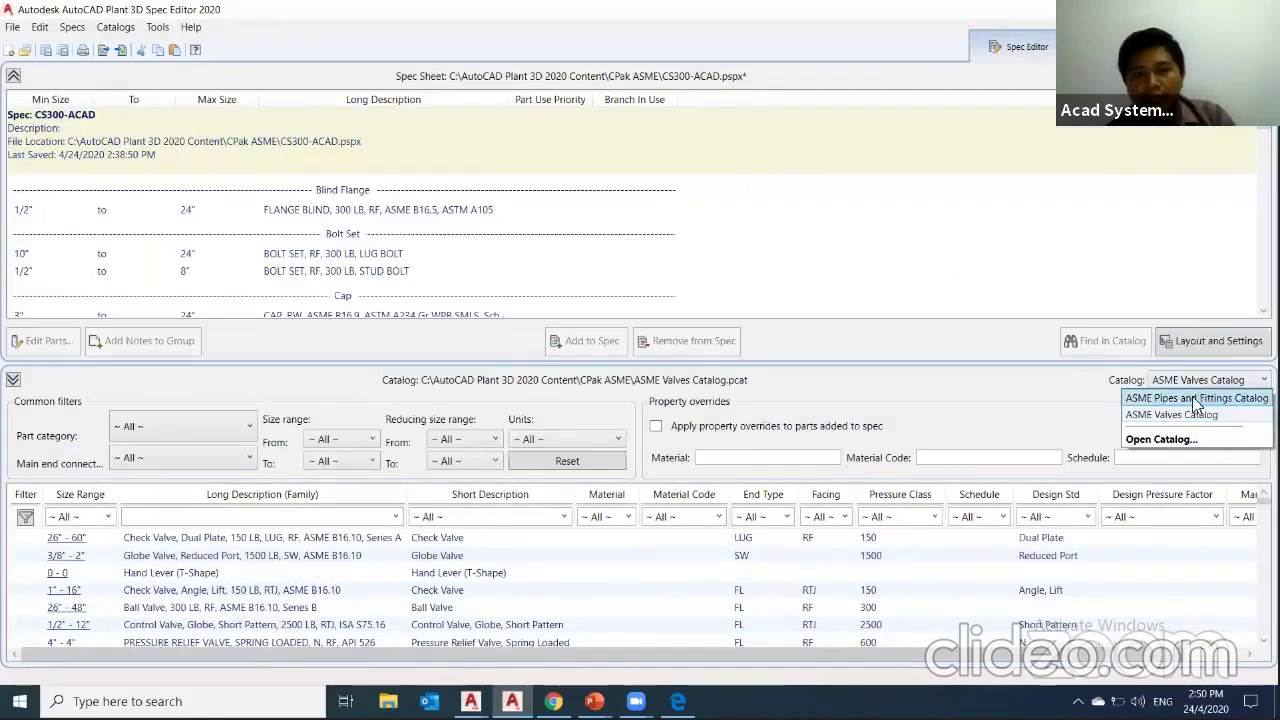
pyautogui.click(1192, 397)
pyautogui.click(270, 518)
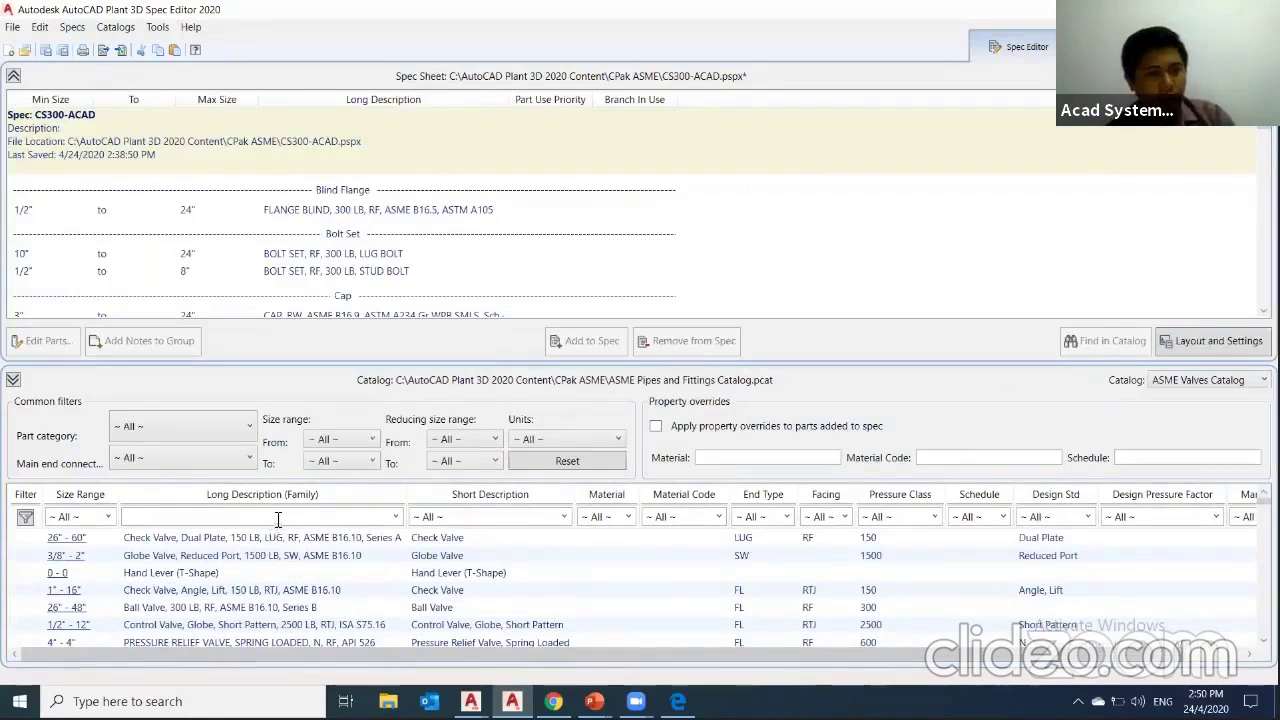
pyautogui.write('a')
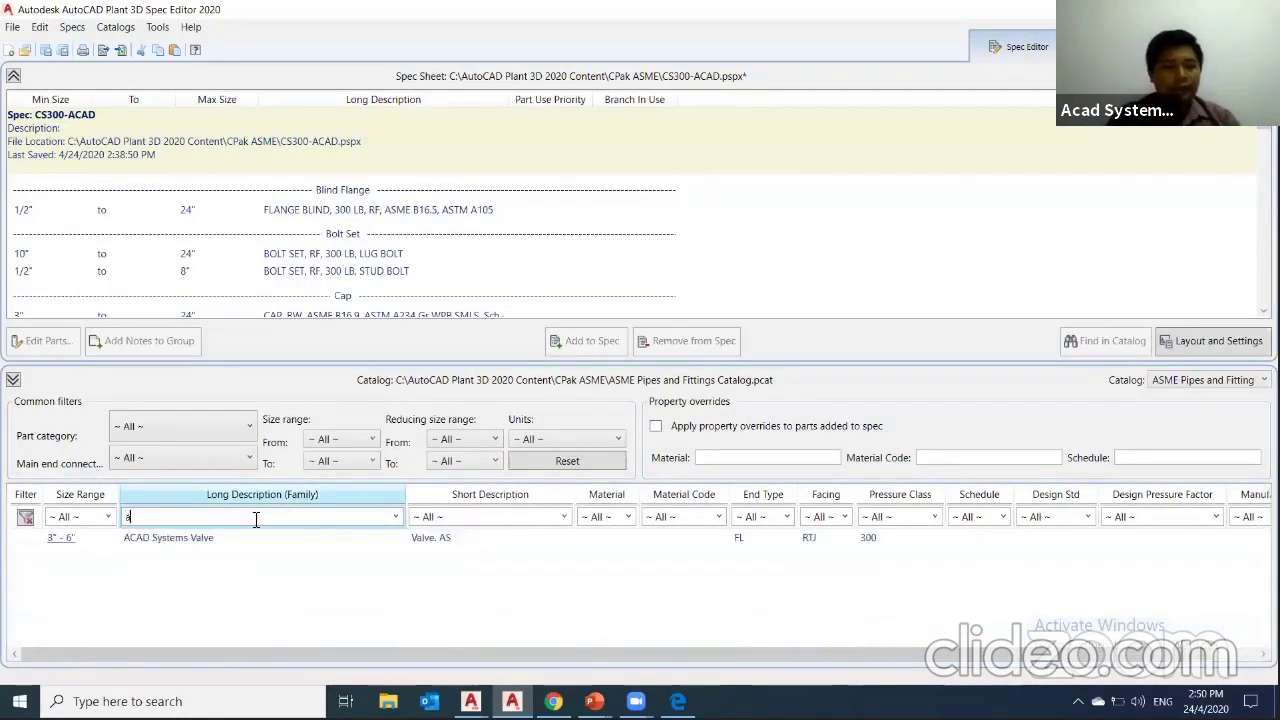
pyautogui.write('c')
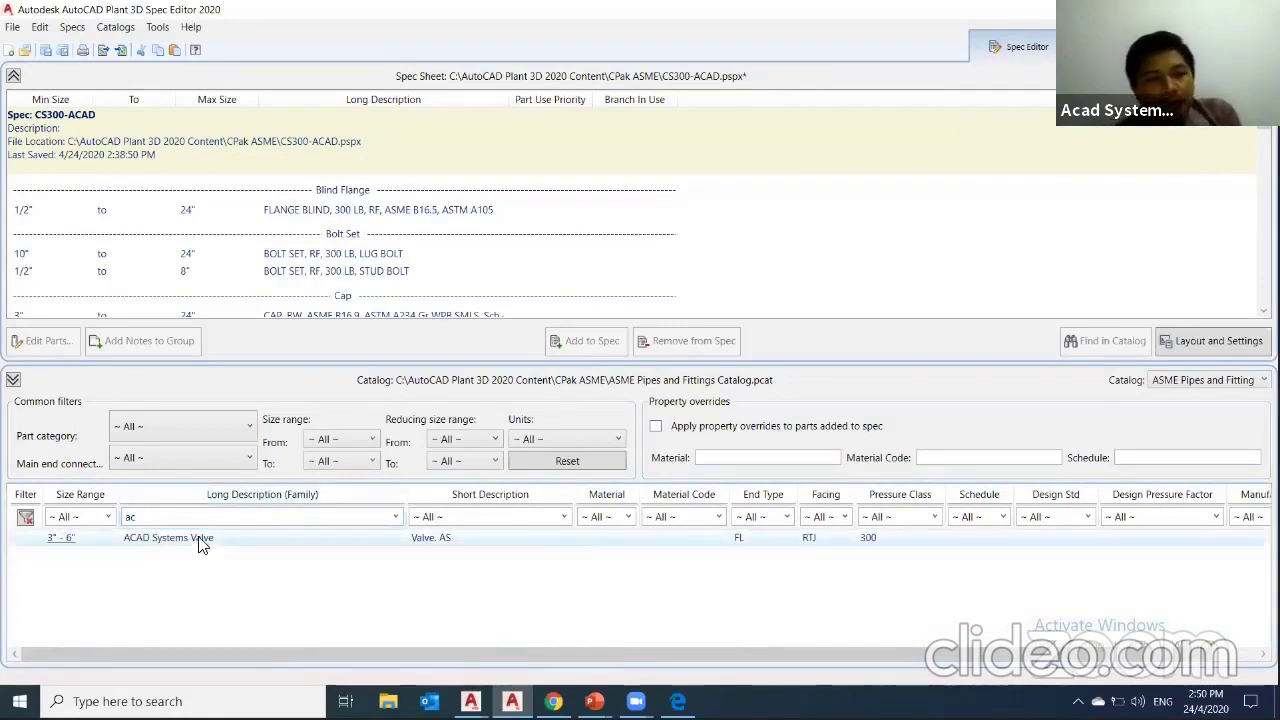
pyautogui.click(3, 537)
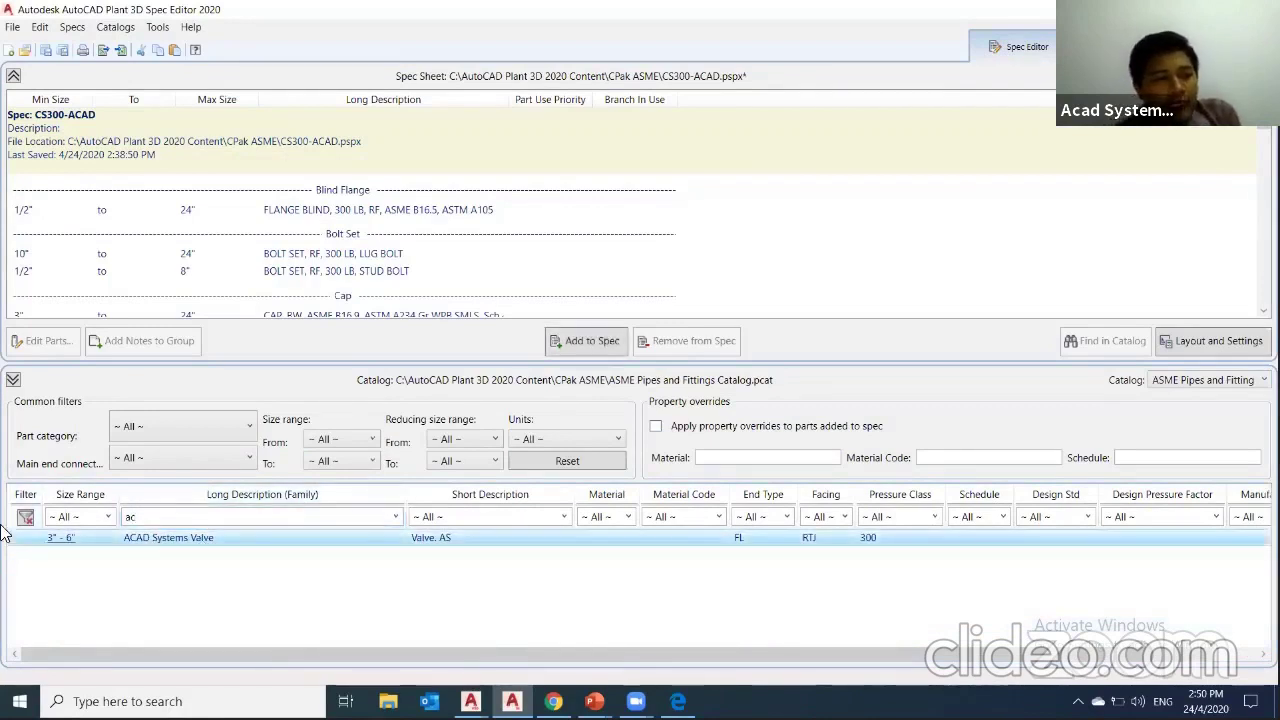
pyautogui.click(600, 354)
pyautogui.click(543, 253)
# Check the Valve section, save the CS300-ACAD spec, and return to the m203-51-1p-1001 drawing
pyautogui.scroll(-2, 545, 268)
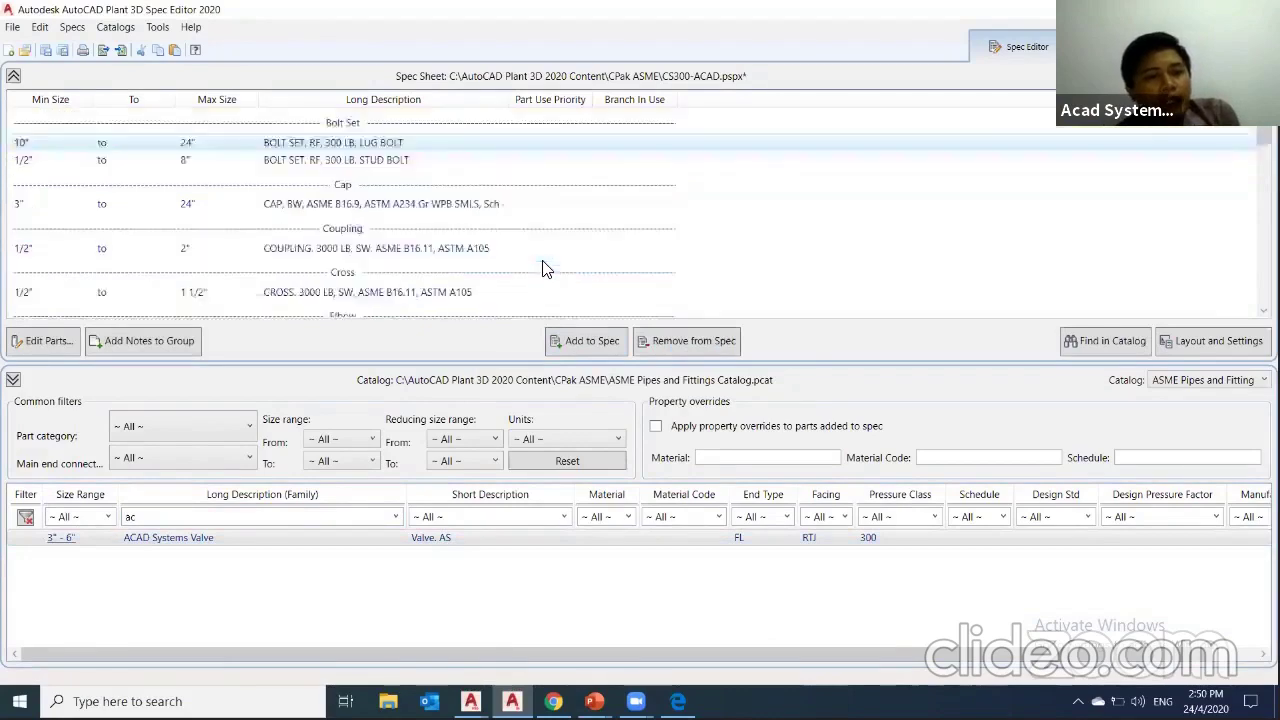
pyautogui.scroll(-3, 543, 268)
pyautogui.scroll(-2, 543, 271)
pyautogui.scroll(-2, 529, 271)
pyautogui.scroll(-2, 526, 283)
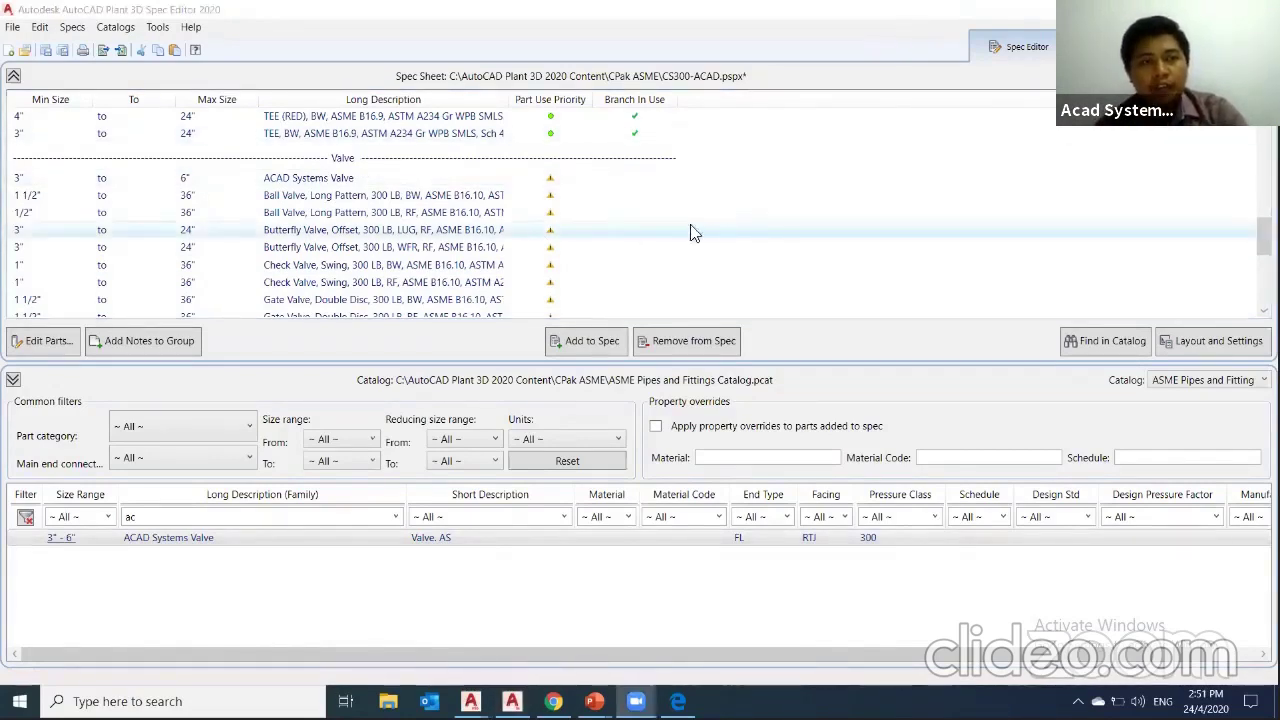
pyautogui.click(12, 27)
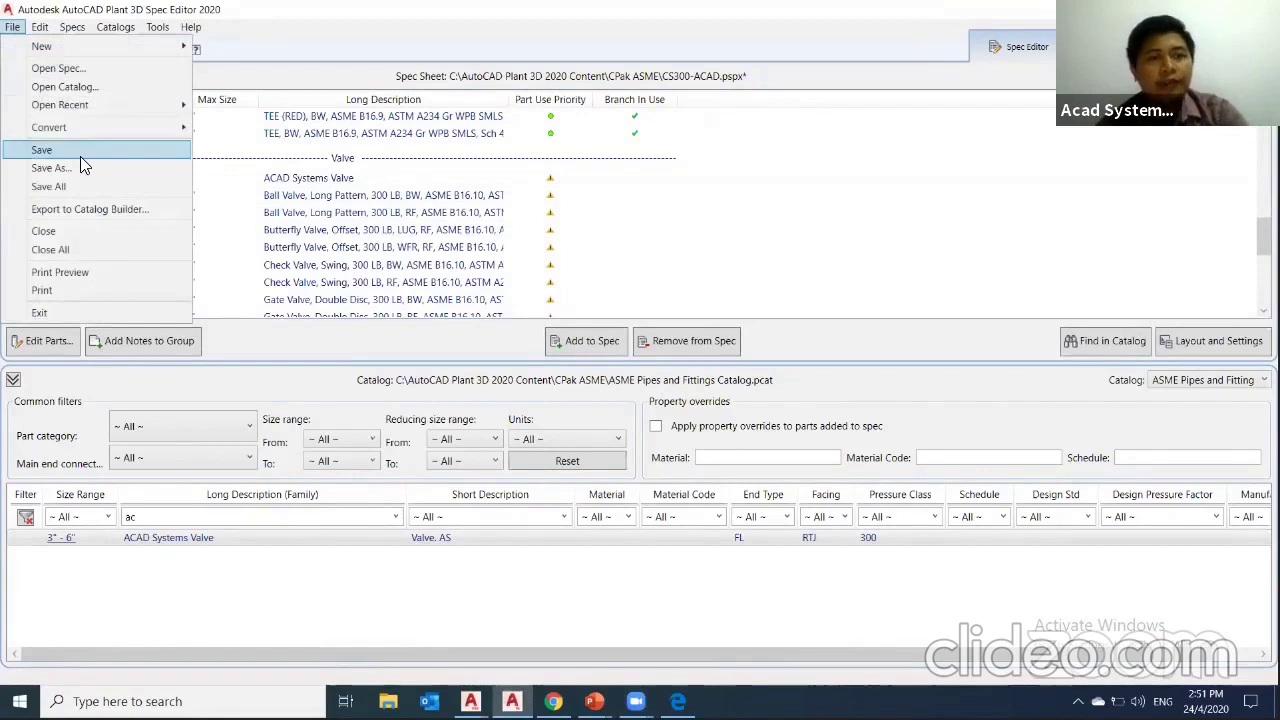
pyautogui.click(80, 152)
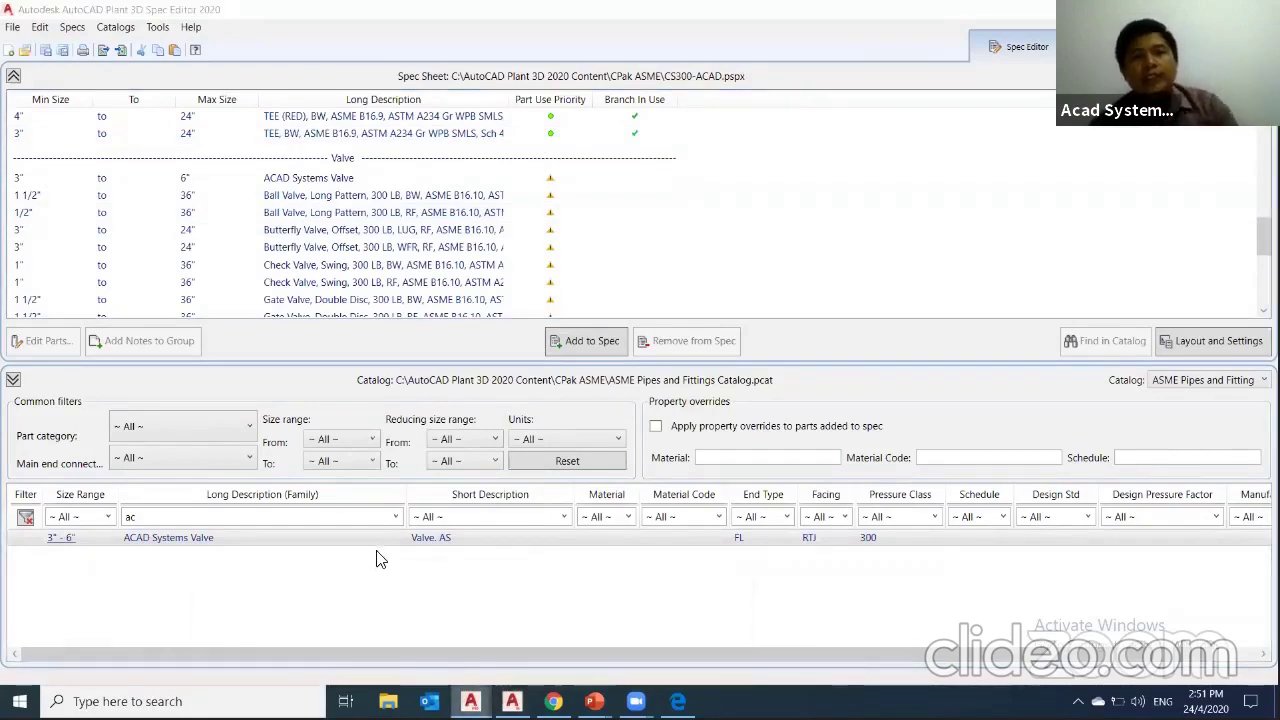
pyautogui.hotkey('alt', 'Tab')
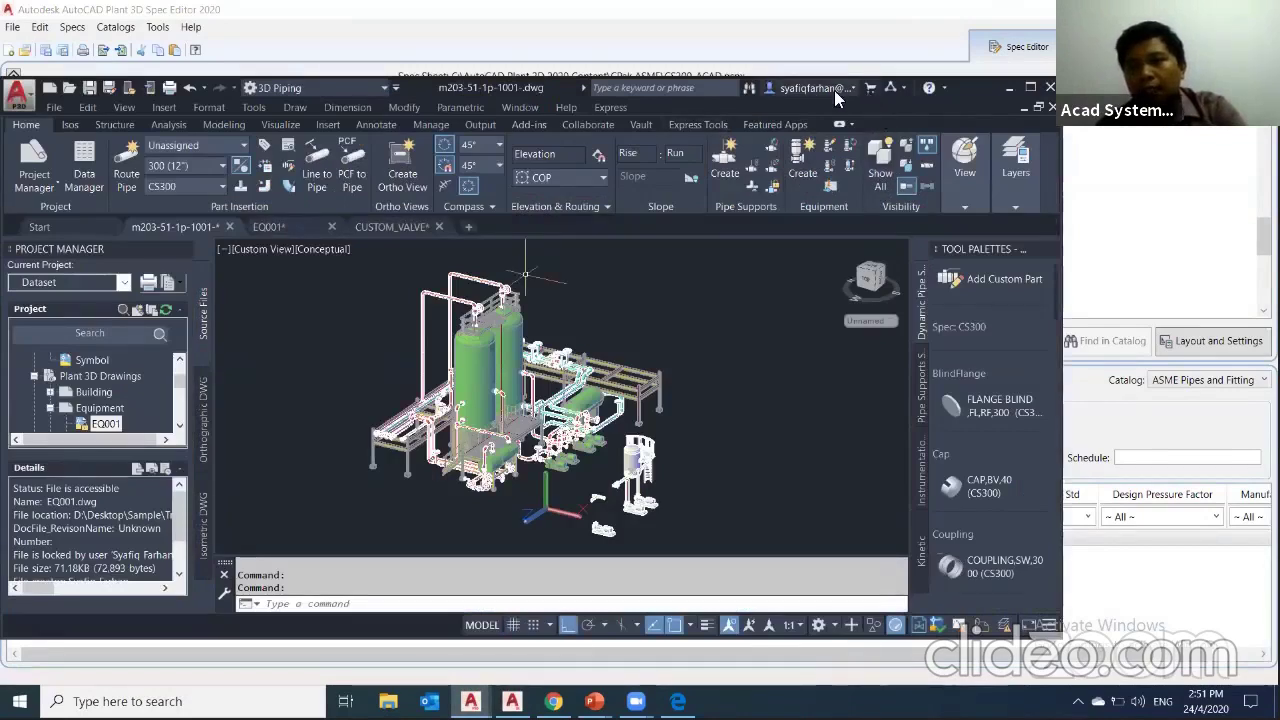
# Maximize the drawing, pan the model, and back out of creating a new pipe spec
pyautogui.click(1032, 90)
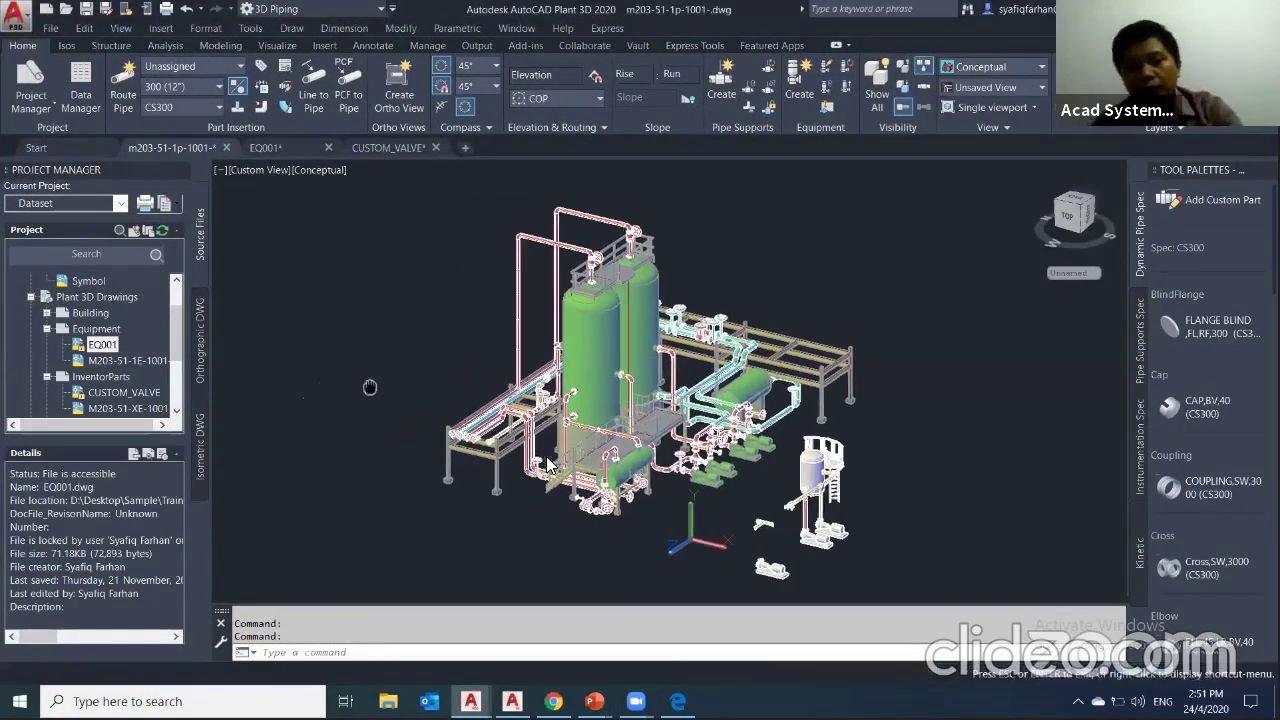
pyautogui.moveTo(326, 385); pyautogui.dragTo(374, 388, button='middle')
pyautogui.moveTo(177, 349); pyautogui.dragTo(174, 390)
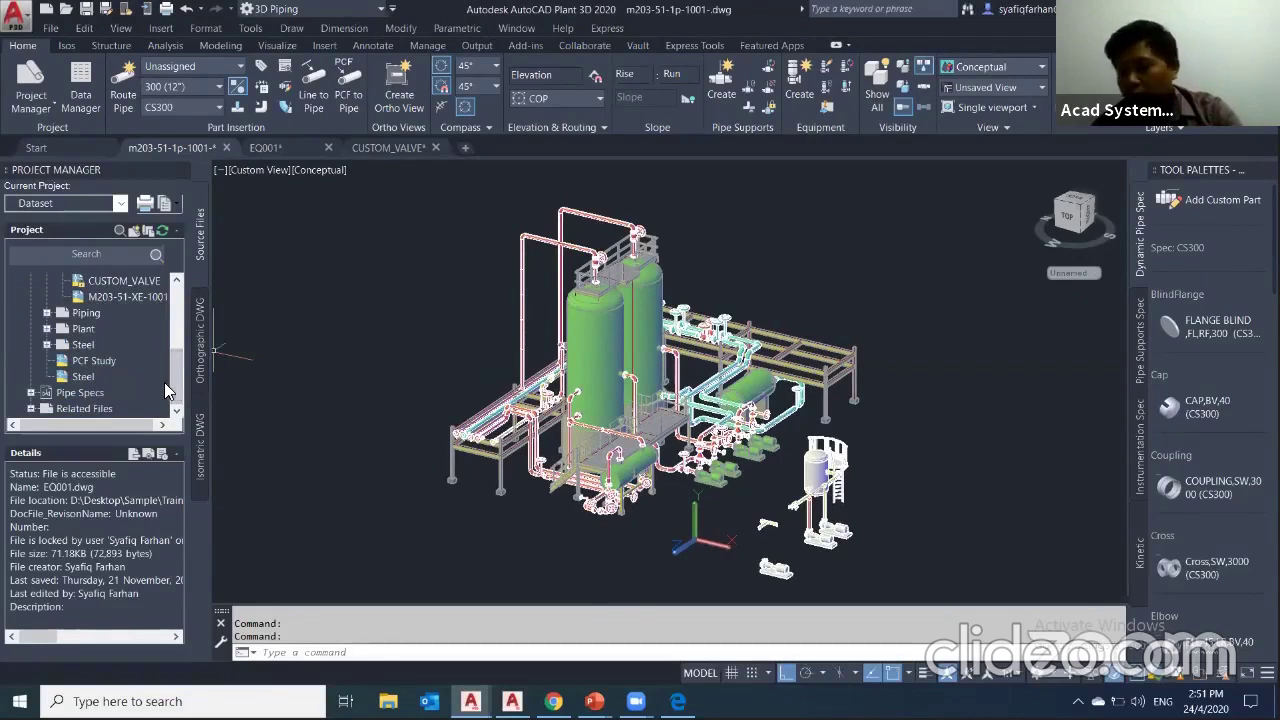
pyautogui.rightClick(85, 396)
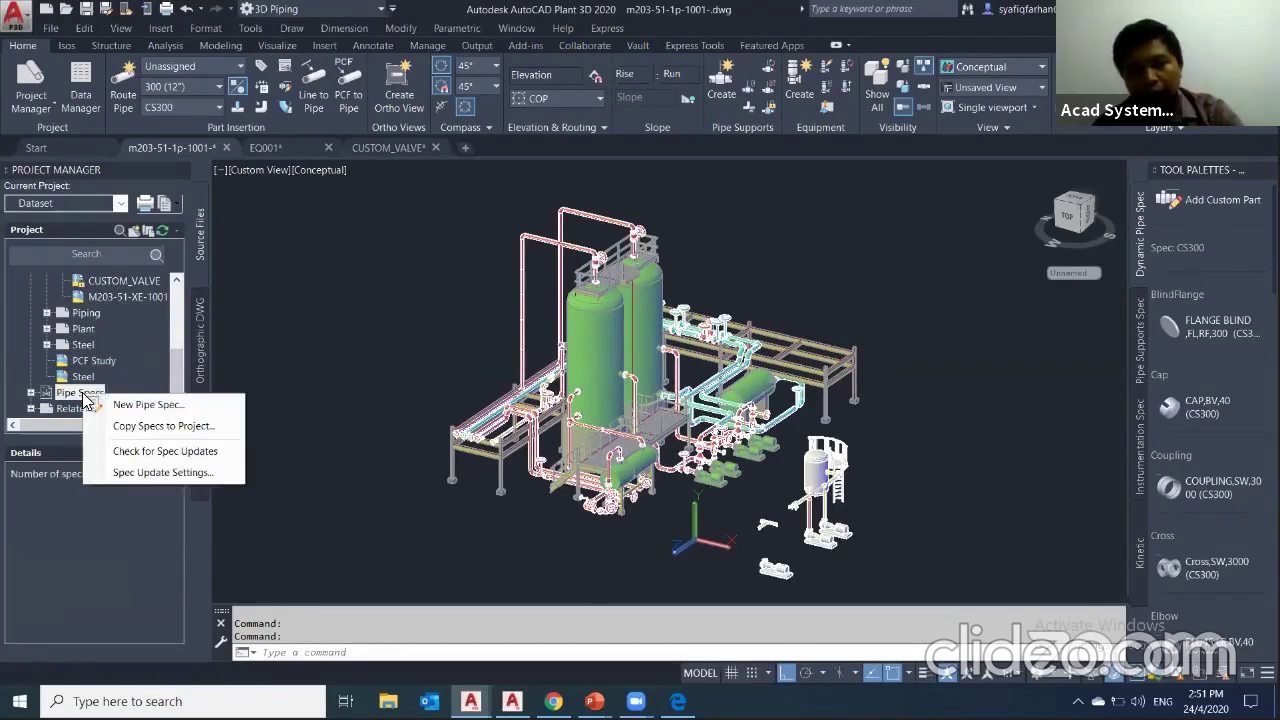
pyautogui.click(155, 406)
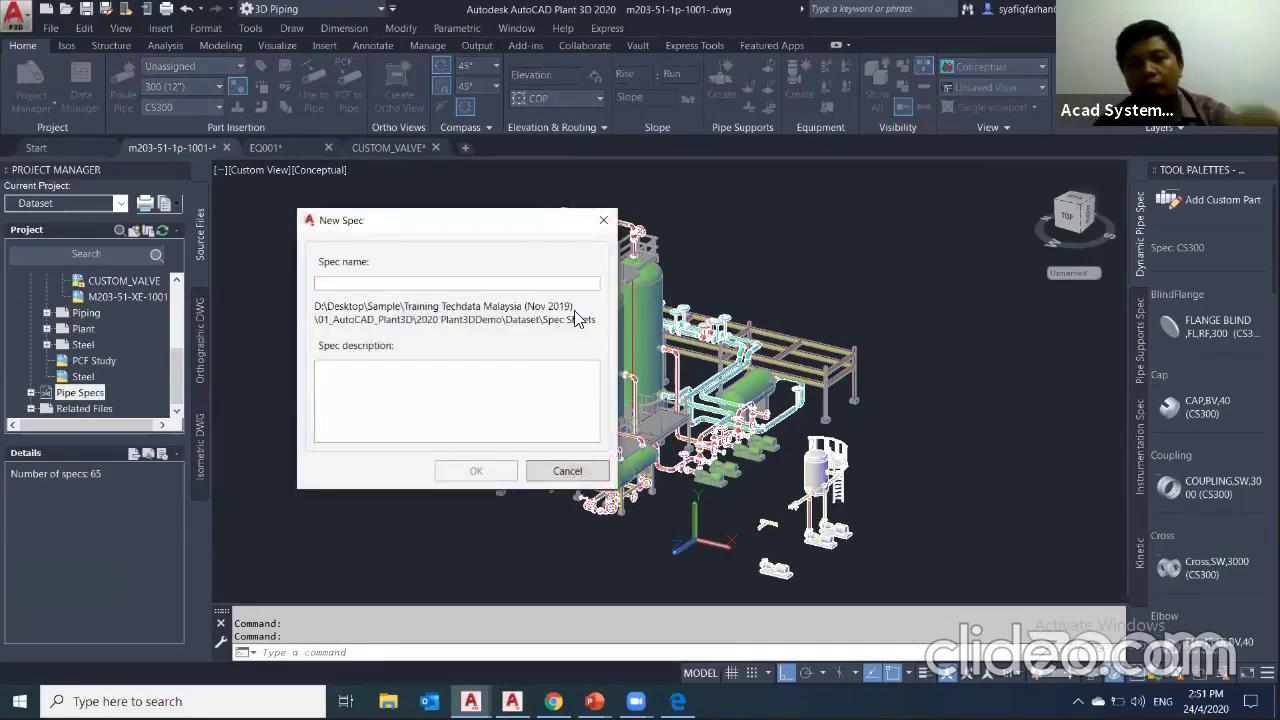
pyautogui.click(603, 220)
# Copy the CS300-ACAD spec into the project with Copy Specs to Project
pyautogui.rightClick(97, 396)
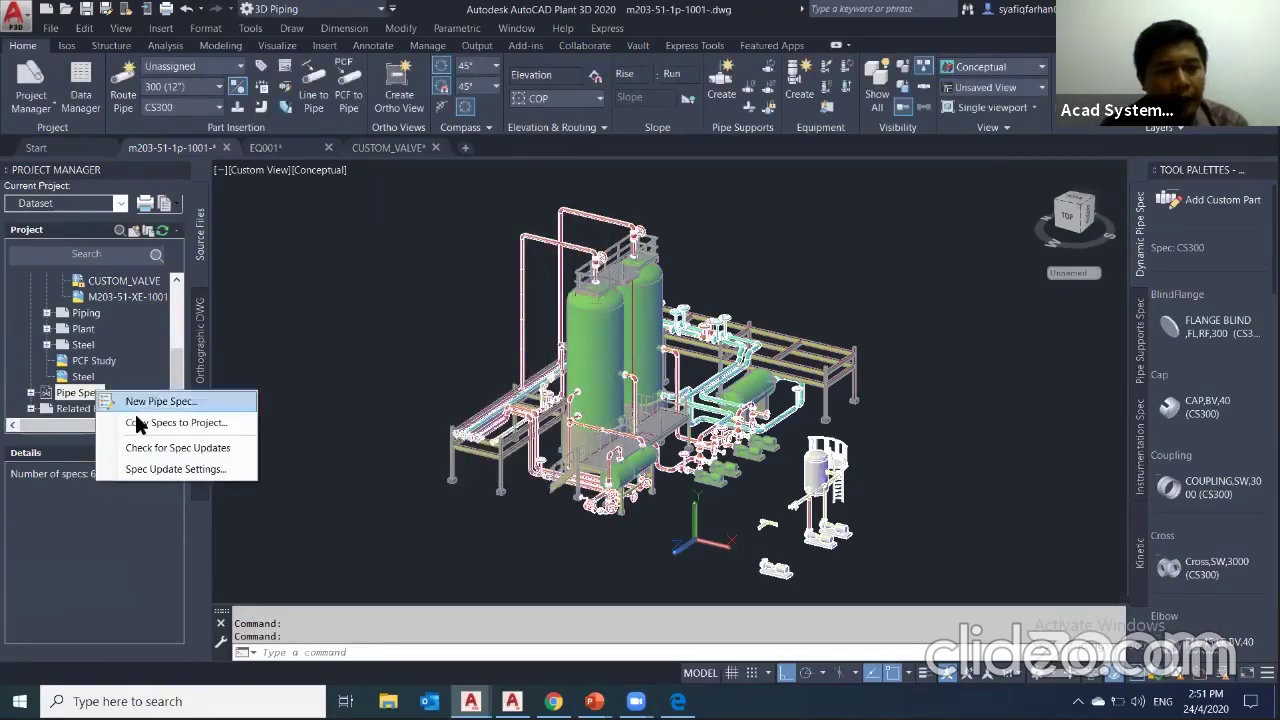
pyautogui.click(103, 423)
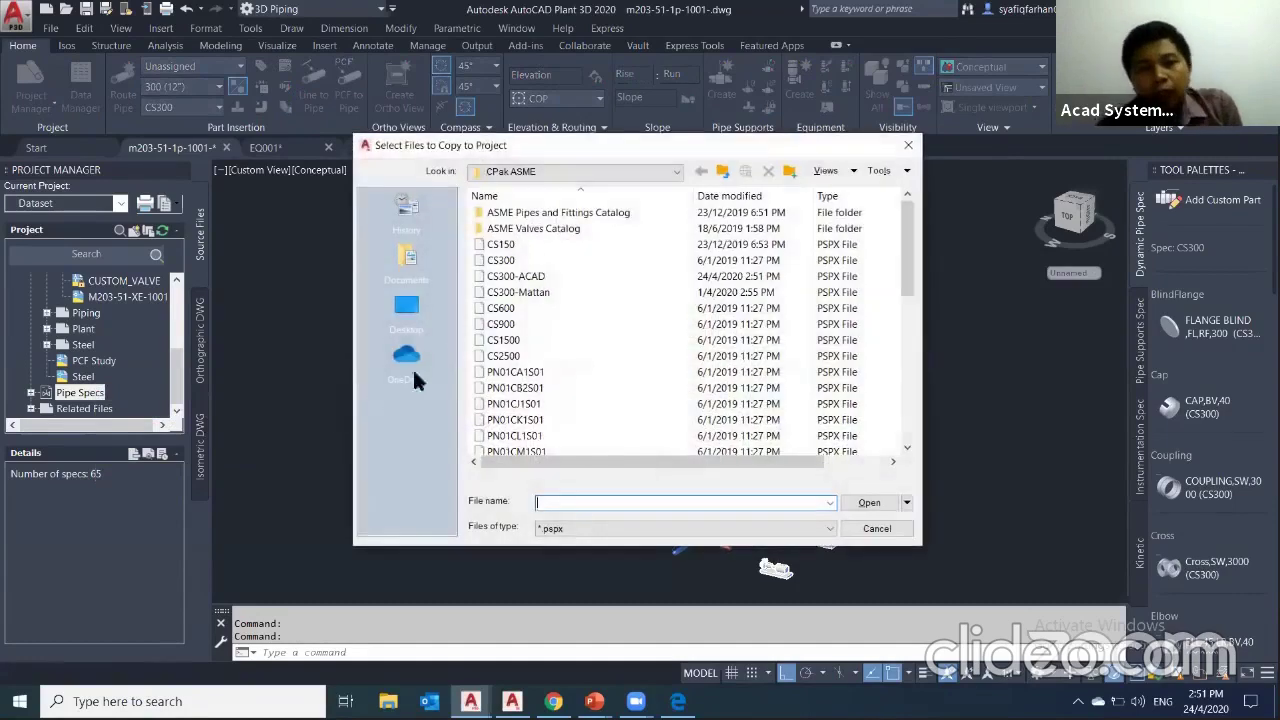
pyautogui.click(516, 277)
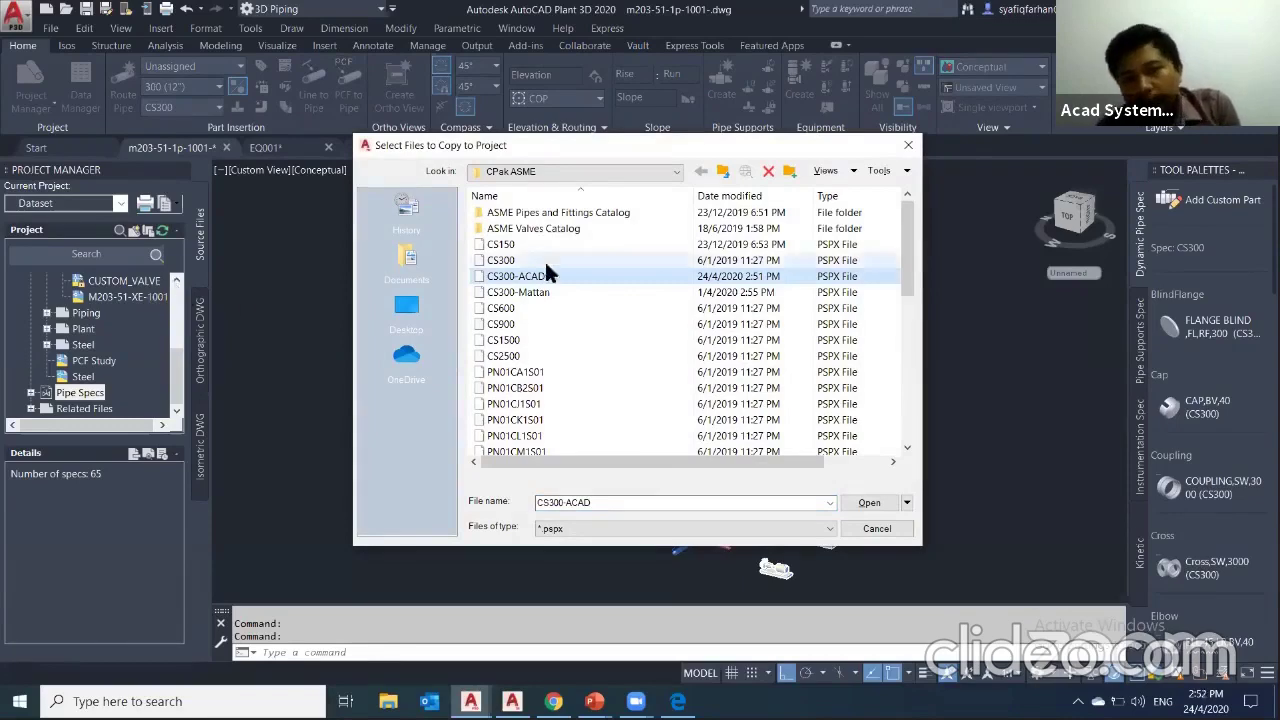
pyautogui.doubleClick(580, 275)
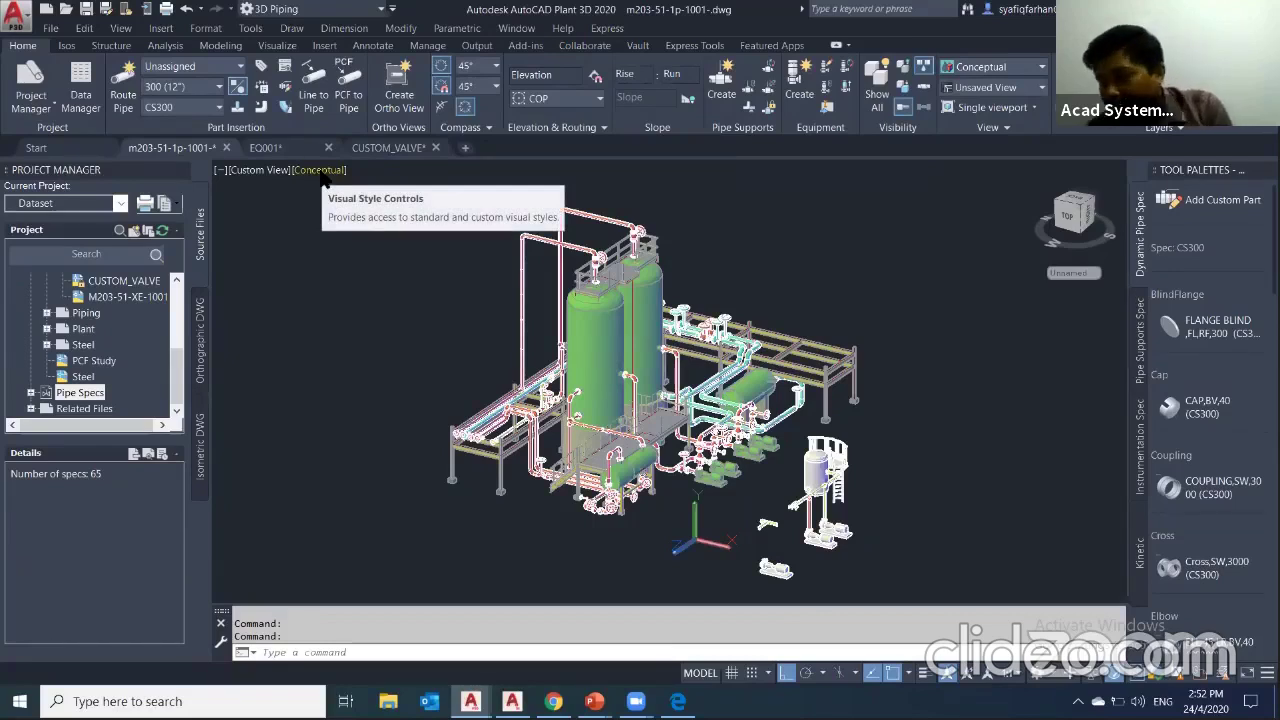
pyautogui.click(212, 107)
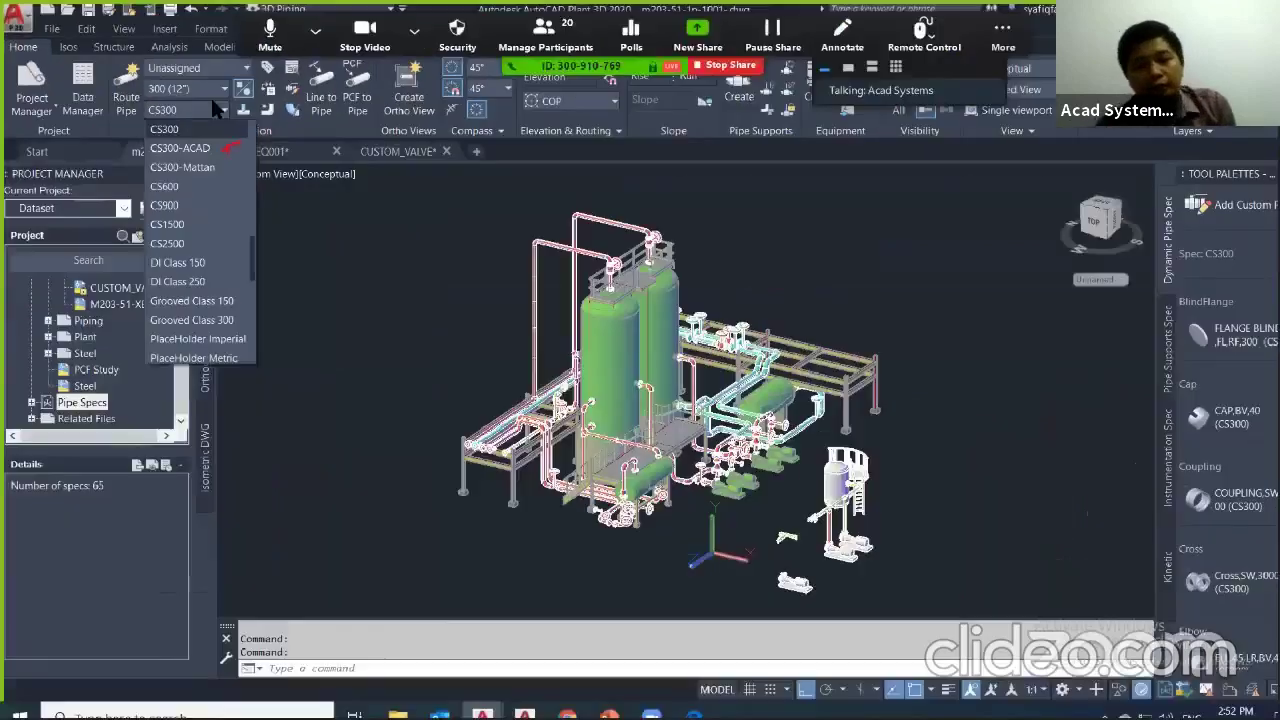
# Activate CS300-ACAD and scroll the palette to the 'Valve, AS, FL, RTJ, 300' entry
pyautogui.click(216, 106)
pyautogui.click(216, 107)
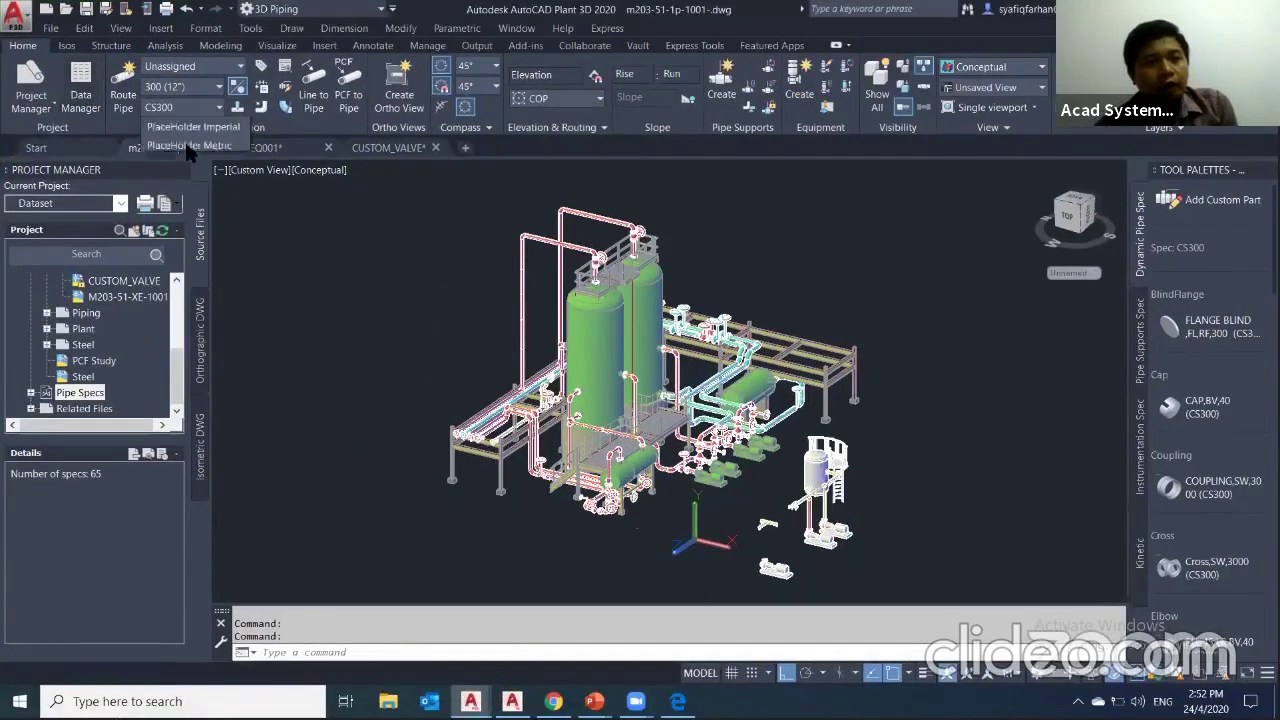
pyautogui.click(188, 147)
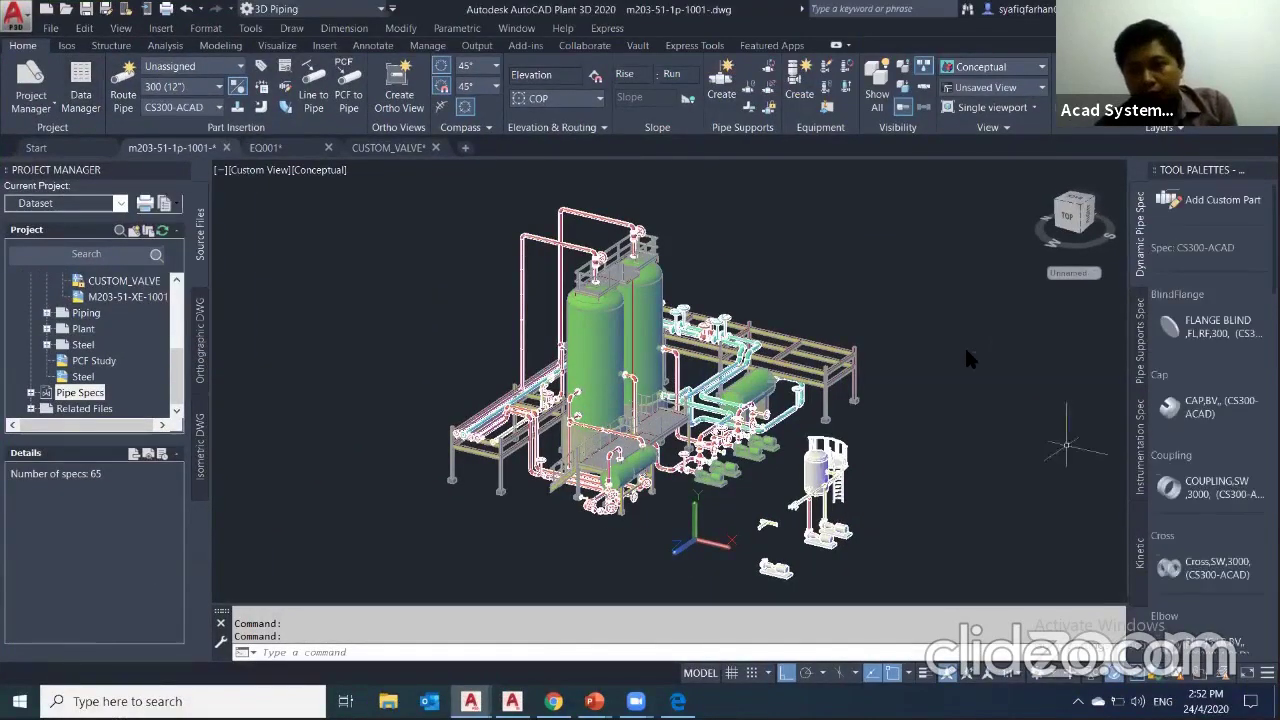
pyautogui.moveTo(964, 345); pyautogui.dragTo(849, 300, button='middle')
pyautogui.scroll(-5, 1220, 480)
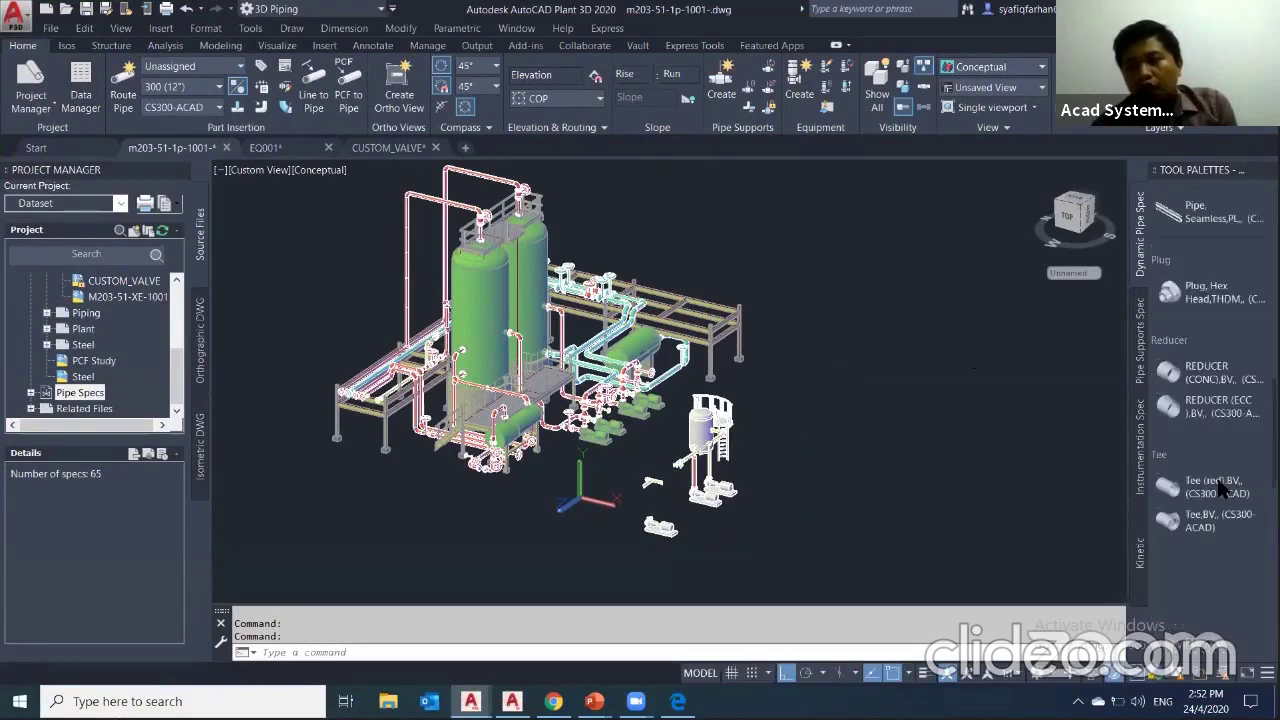
pyautogui.scroll(3, 1216, 475)
pyautogui.scroll(2, 1216, 475)
pyautogui.scroll(-2, 1208, 406)
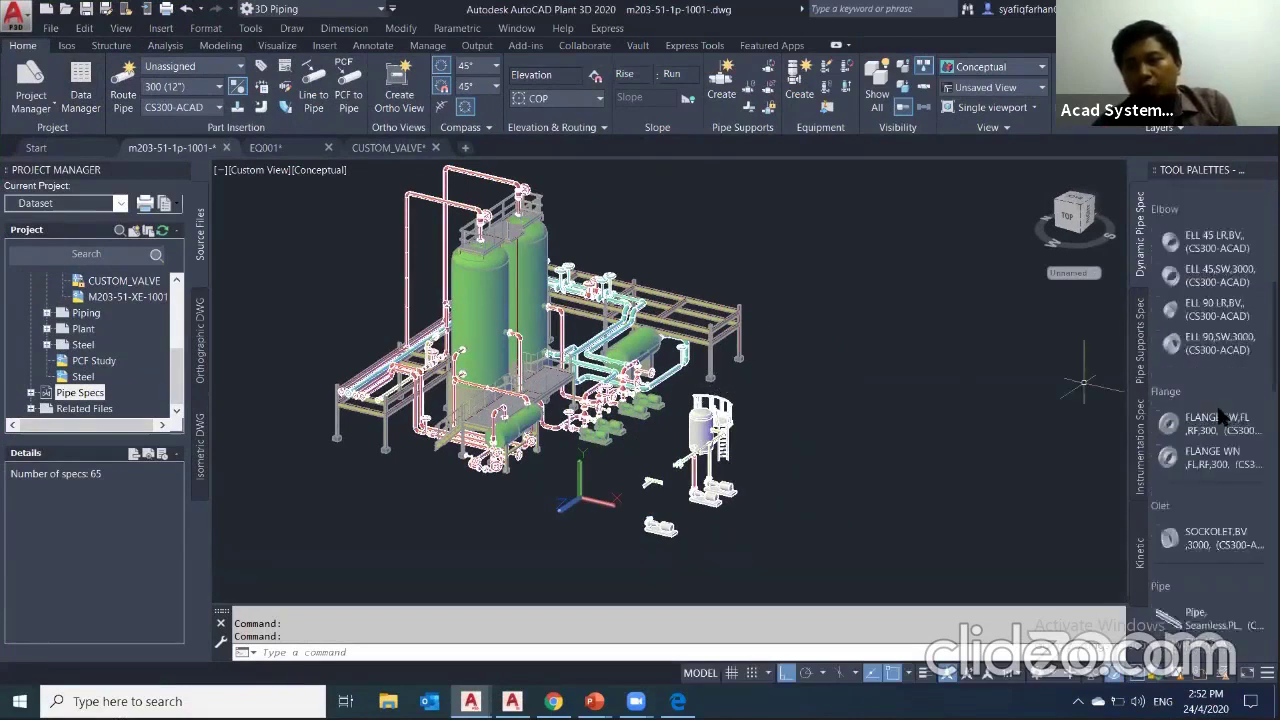
pyautogui.scroll(-3, 1212, 410)
pyautogui.scroll(-3, 1215, 412)
pyautogui.scroll(-2, 1217, 414)
pyautogui.scroll(2, 1217, 412)
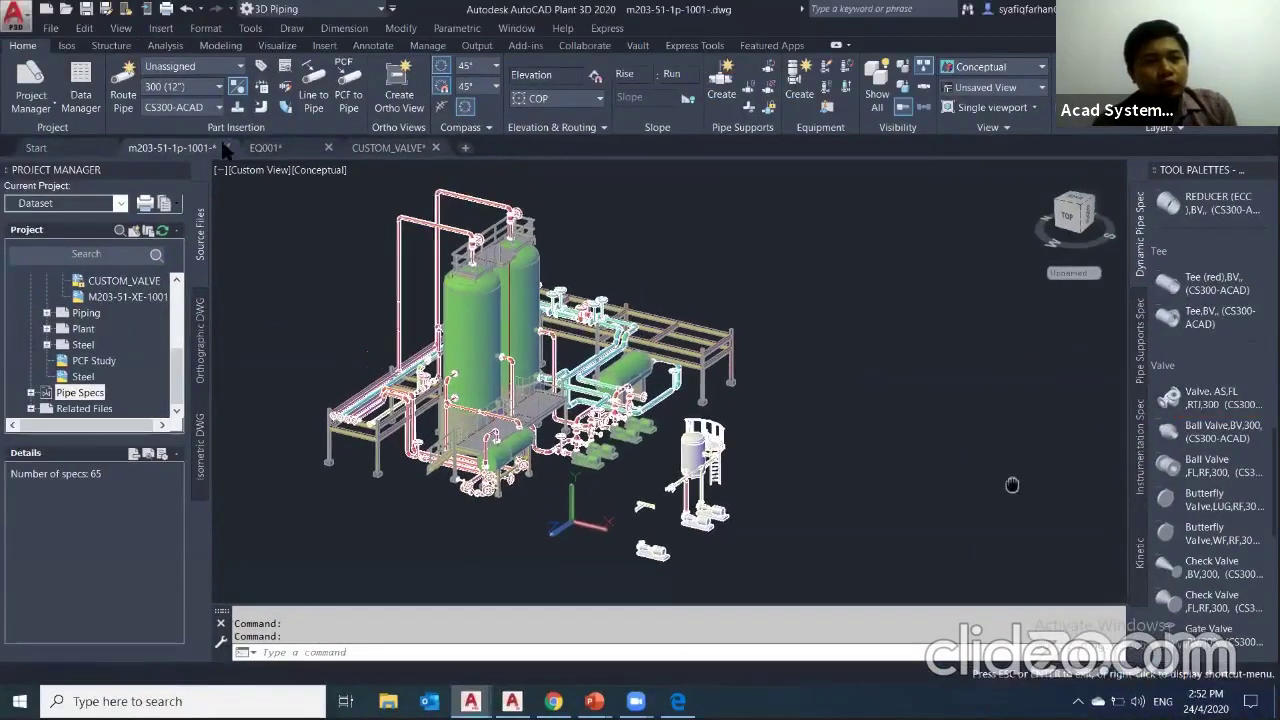
# Start a 3" (80) pipe run, placing its start point, first segment end and bend point
pyautogui.click(124, 96)
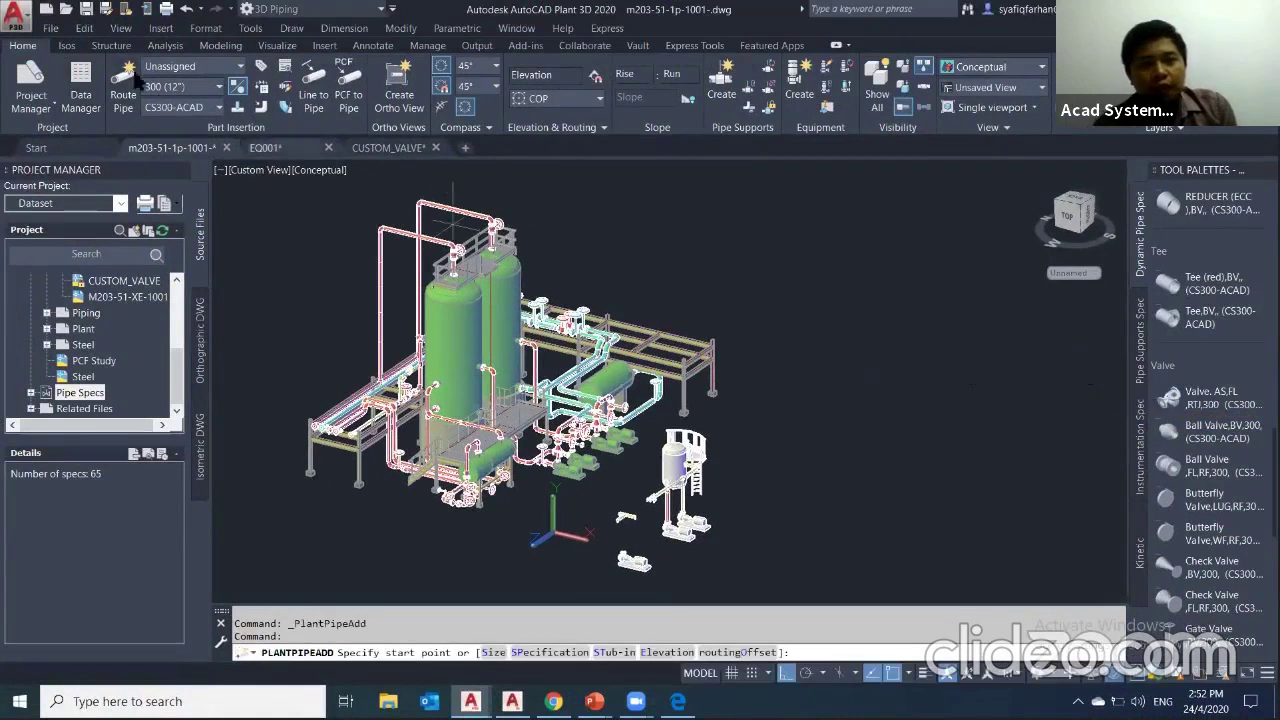
pyautogui.click(219, 88)
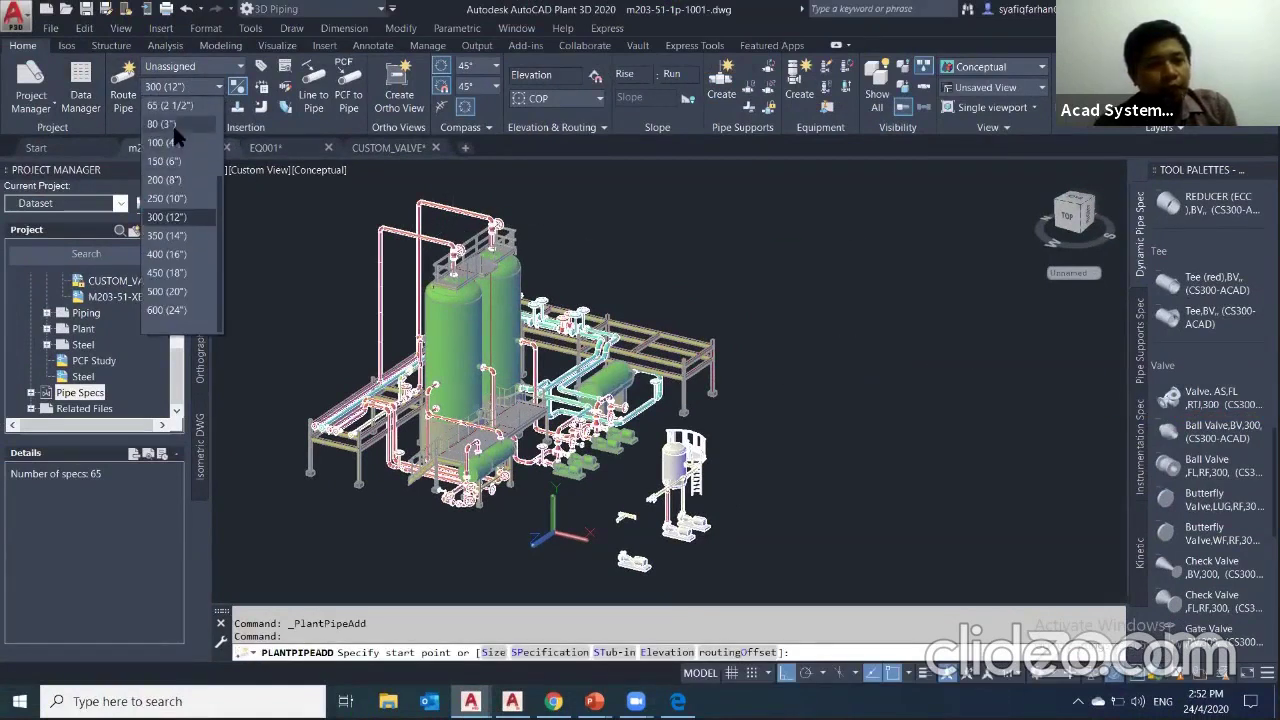
pyautogui.click(172, 123)
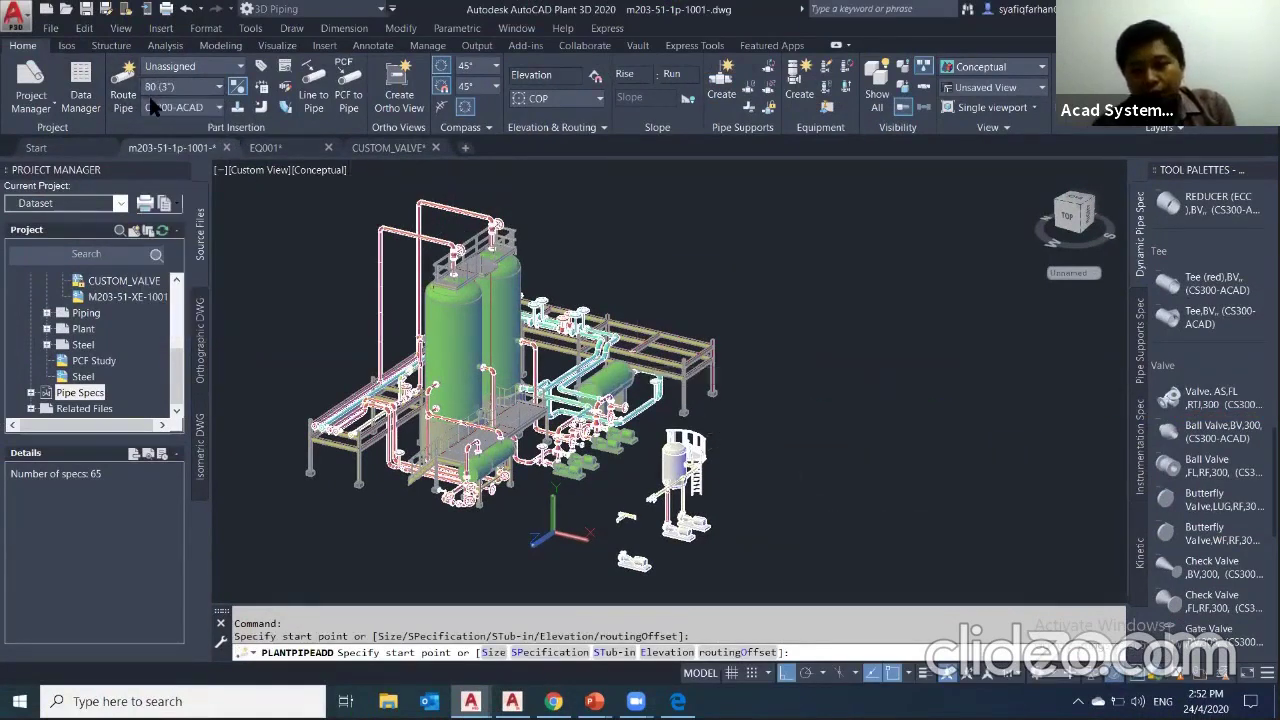
pyautogui.click(799, 507)
pyautogui.scroll(3, 878, 467)
pyautogui.scroll(3, 860, 470)
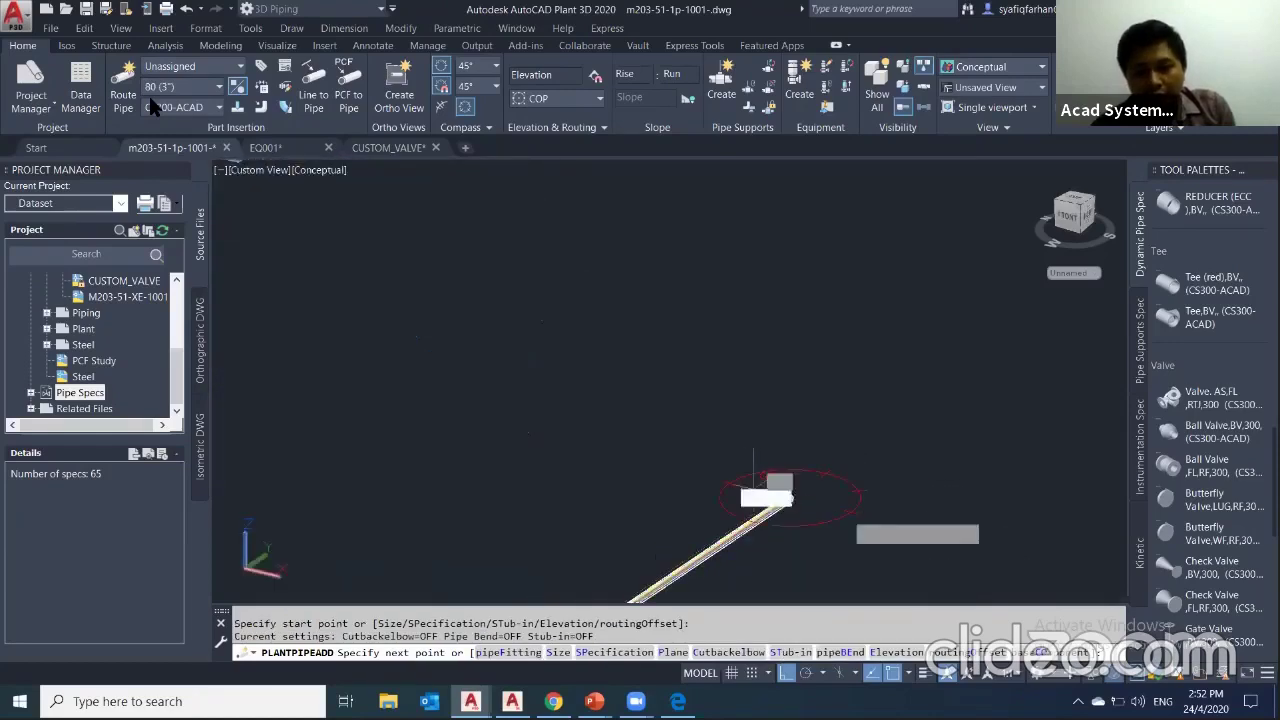
pyautogui.click(790, 500)
pyautogui.click(900, 520)
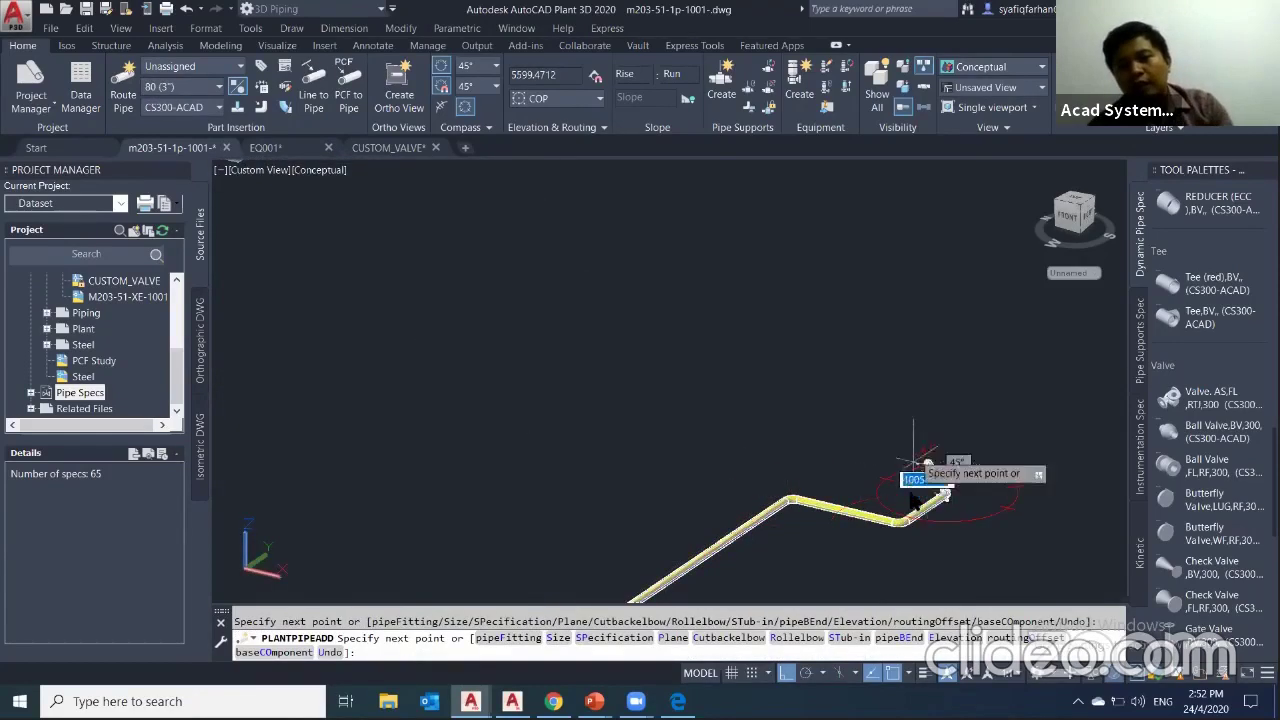
pyautogui.click(946, 316)
pyautogui.press('Escape')
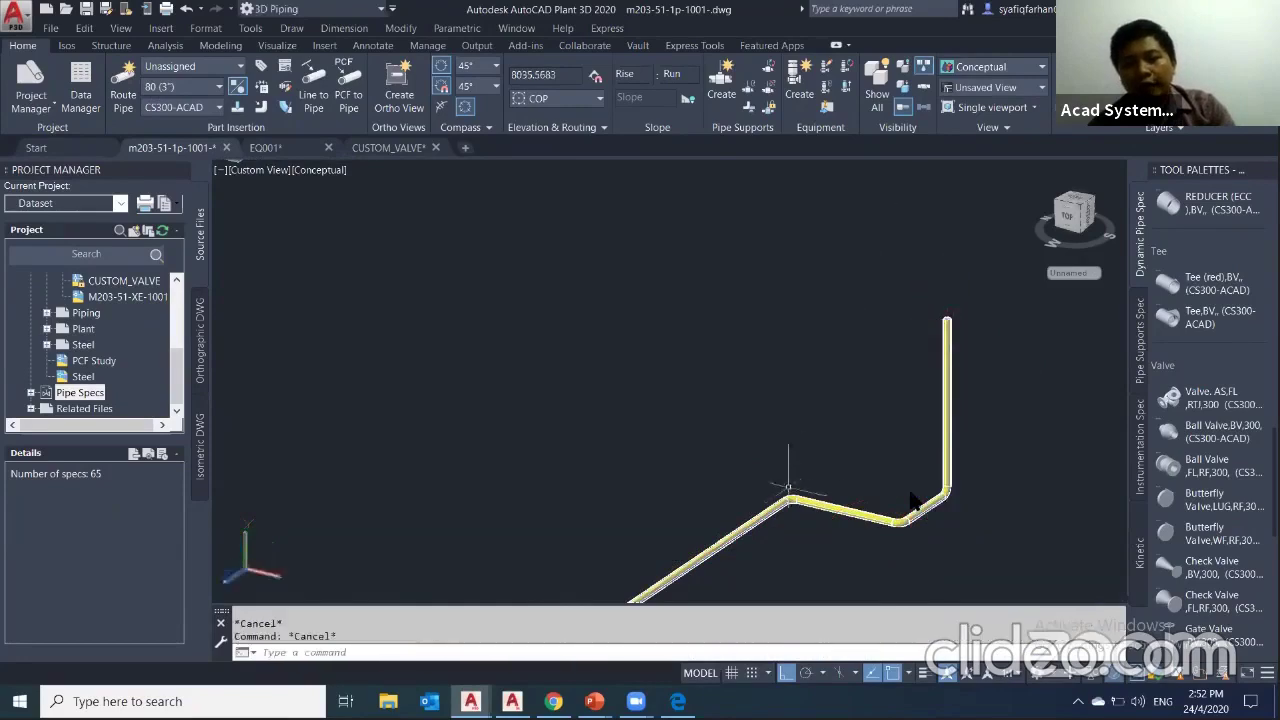
pyautogui.scroll(3, 908, 500)
pyautogui.scroll(-3, 910, 493)
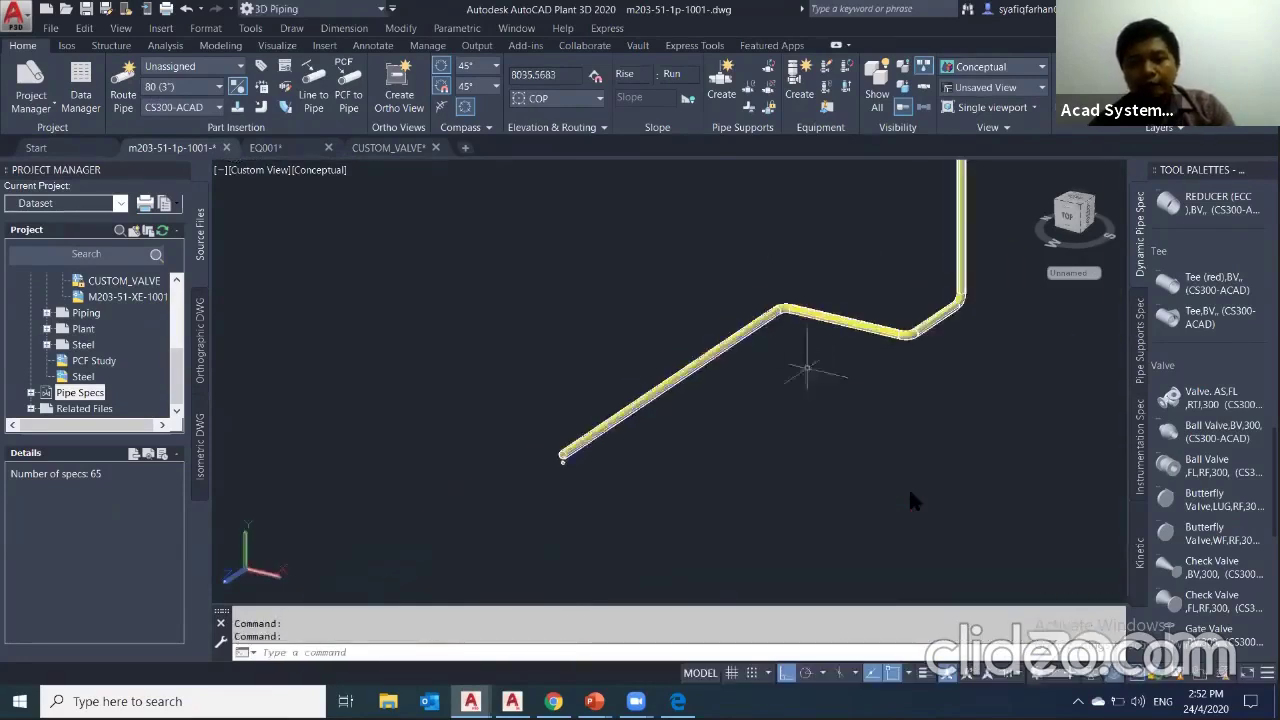
pyautogui.click(1190, 398)
pyautogui.scroll(2, 1070, 415)
pyautogui.scroll(2, 1070, 415)
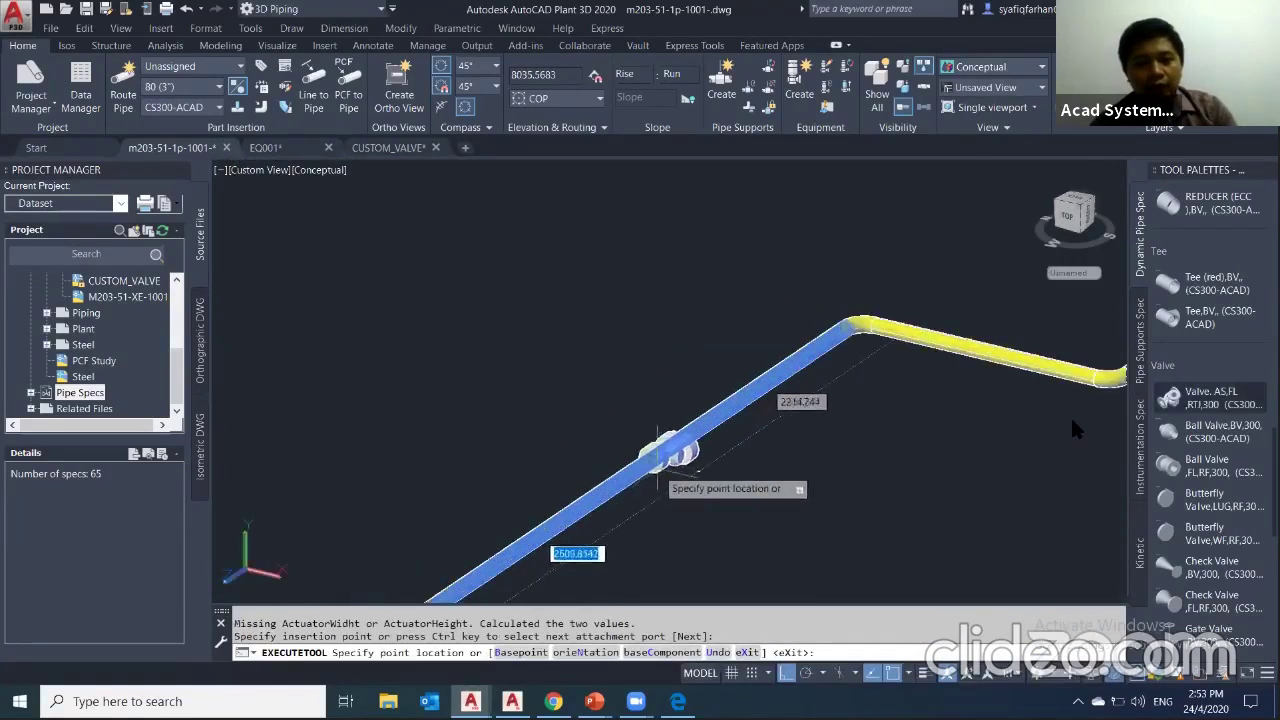
pyautogui.press('ctrl')
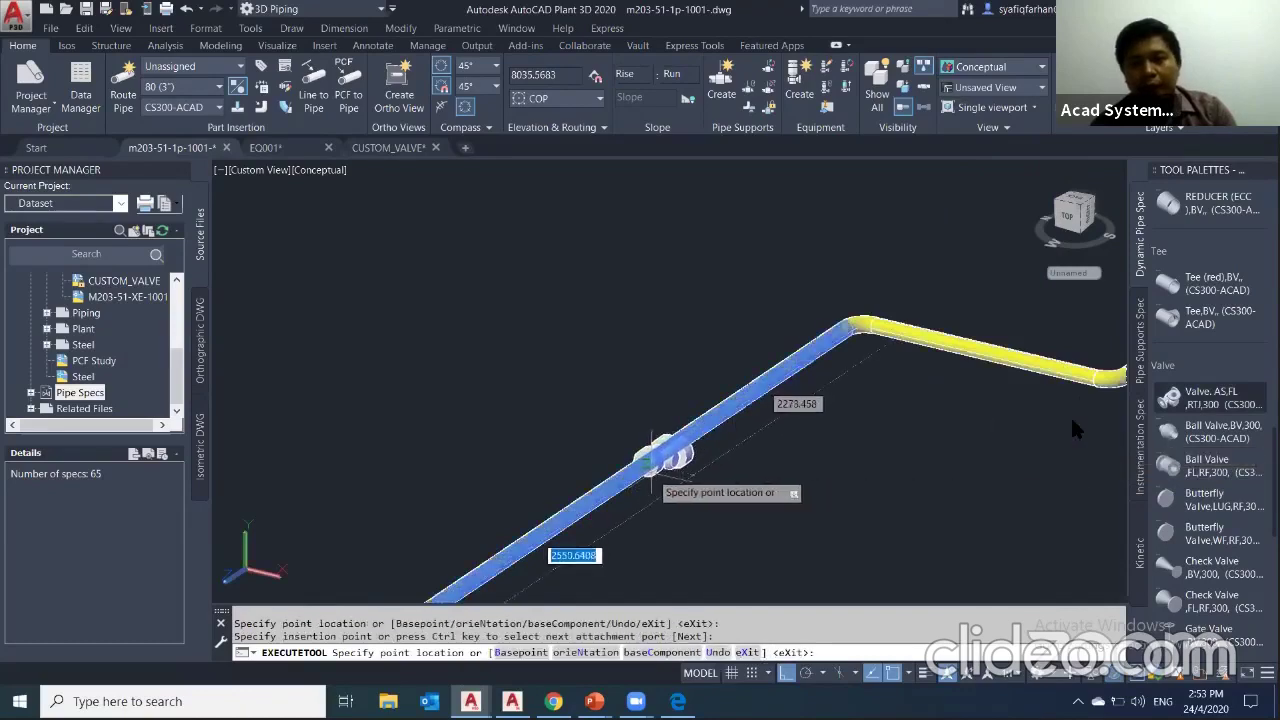
pyautogui.click(651, 426)
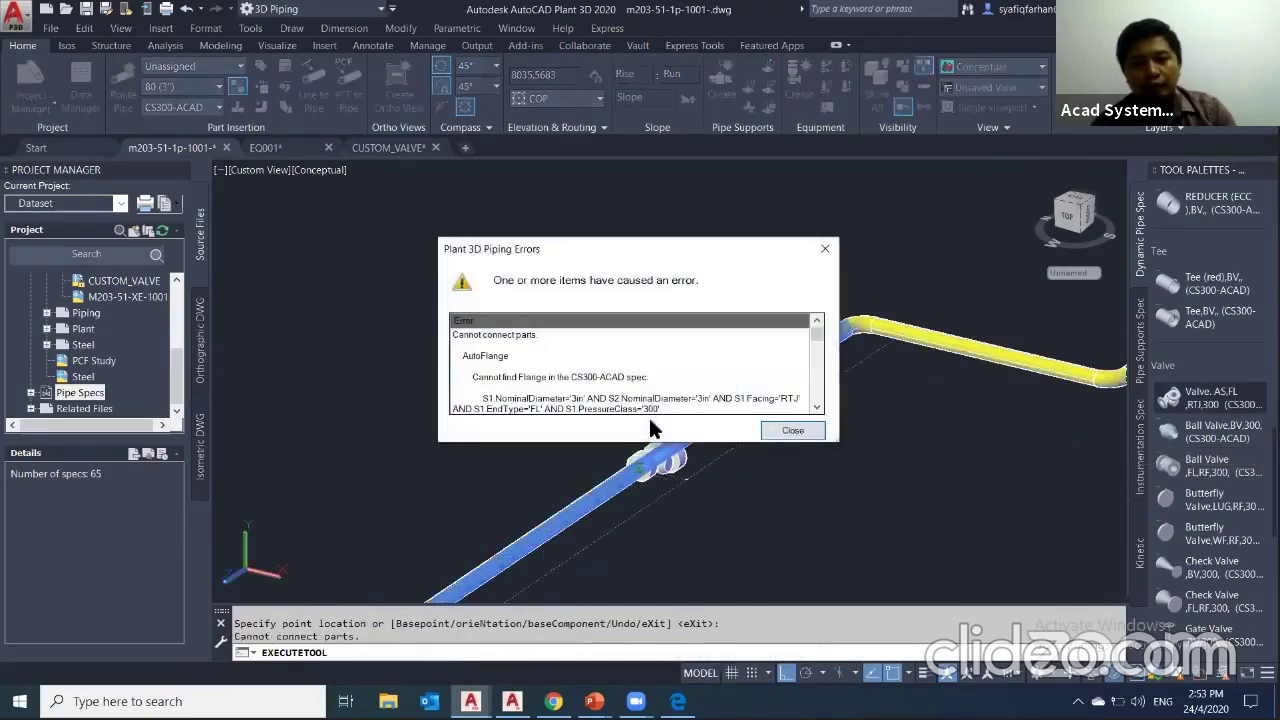
pyautogui.click(792, 430)
pyautogui.scroll(3, 798, 421)
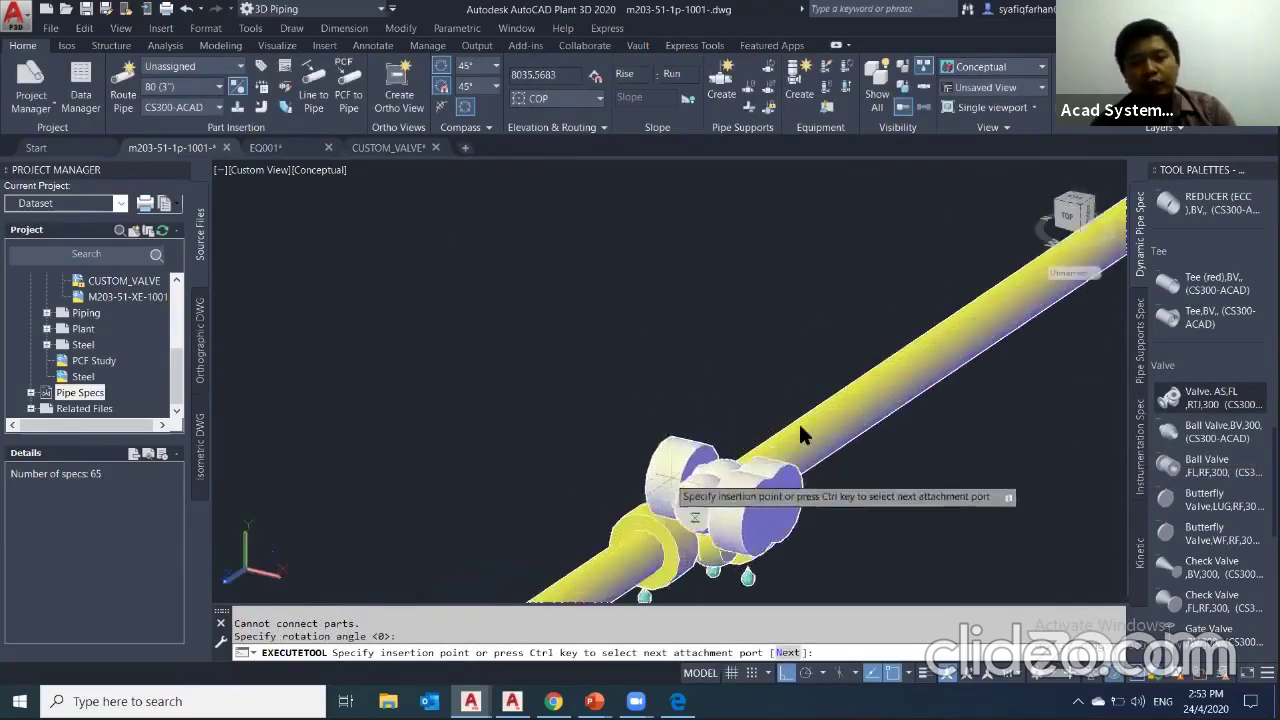
pyautogui.click(800, 430)
pyautogui.scroll(-2, 800, 430)
pyautogui.scroll(1, 832, 497)
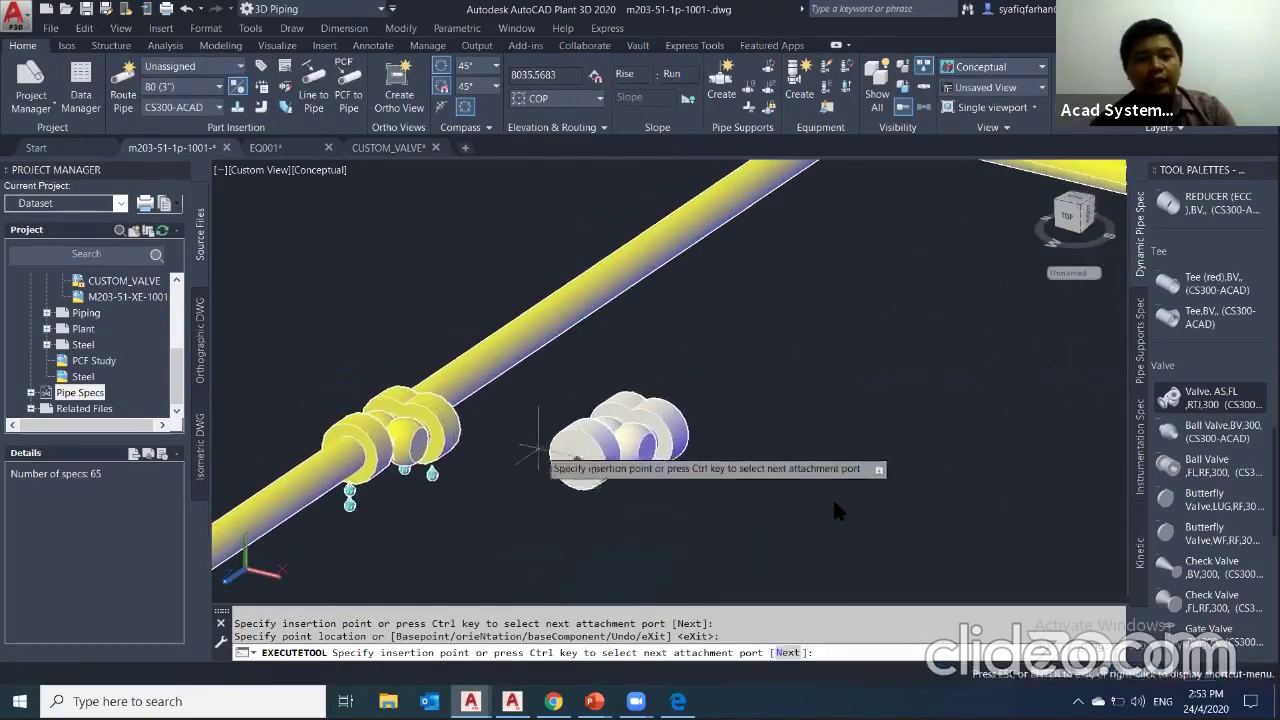
pyautogui.press('Escape')
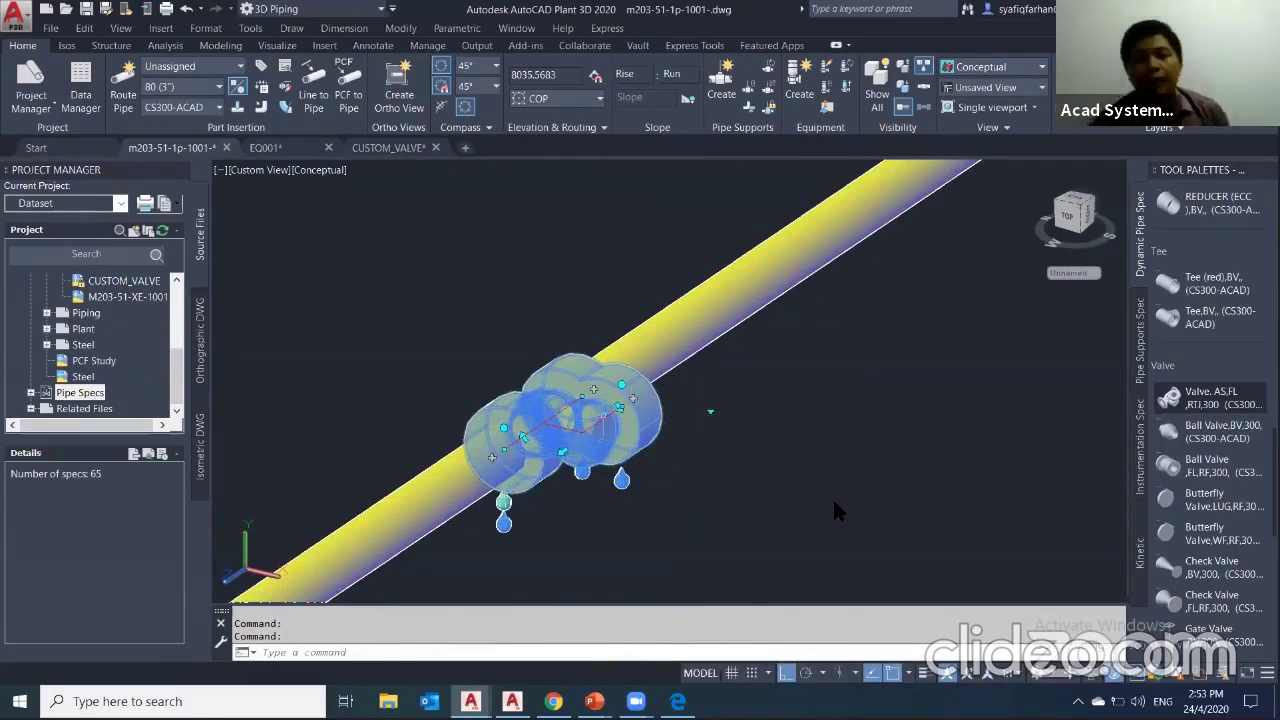
pyautogui.hotkey('ctrl', 'z')
pyautogui.hotkey('ctrl', 'z')
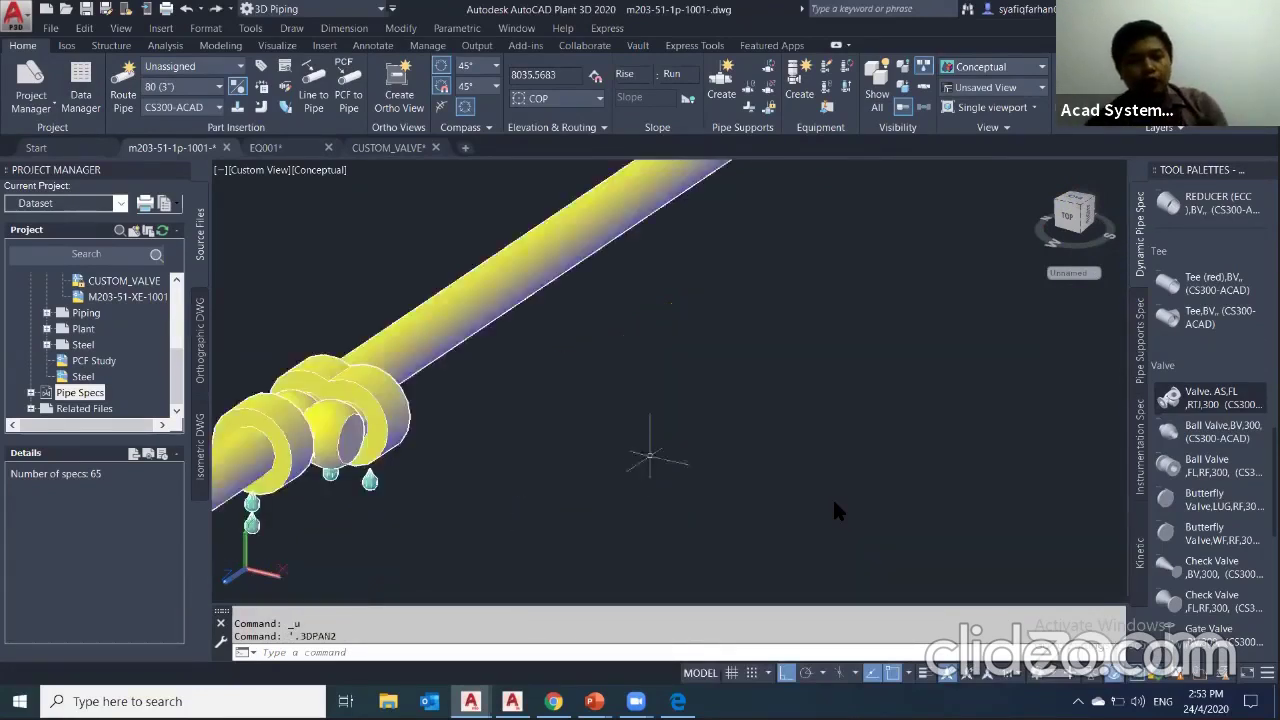
pyautogui.hotkey('ctrl', 'z')
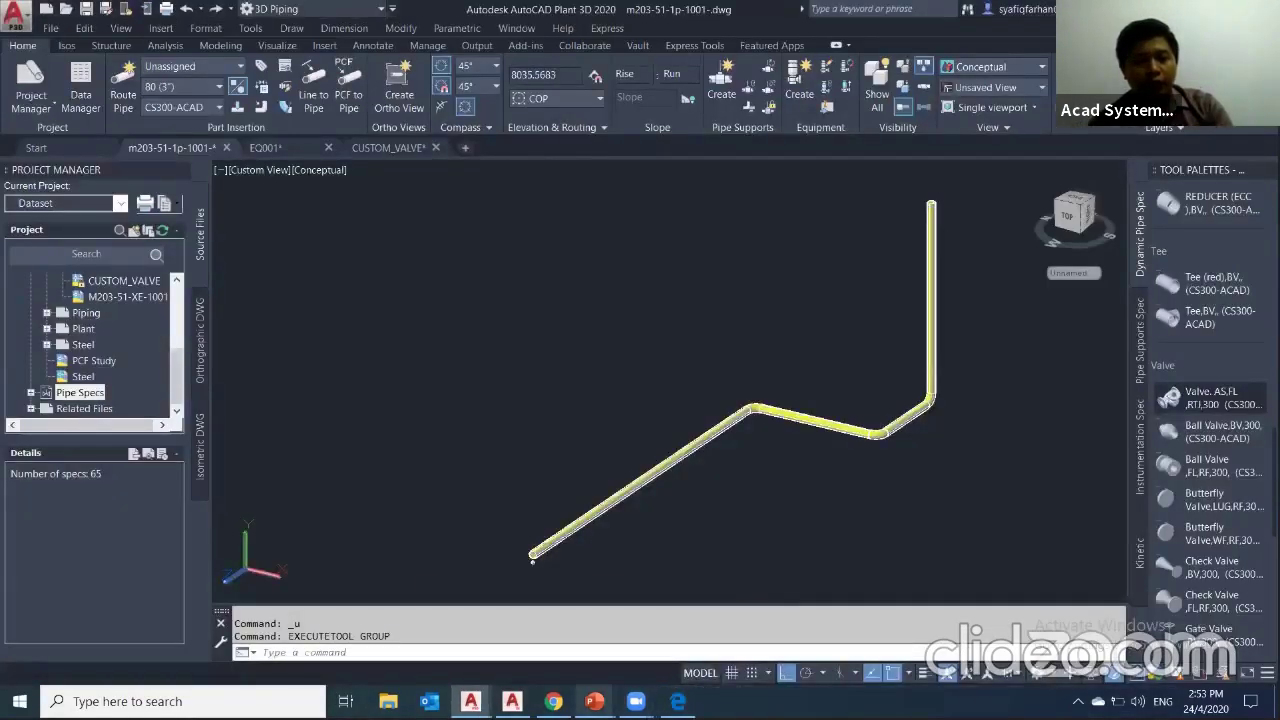
# Change the ACAD Systems Valve port facing to FF and save it to the catalog
pyautogui.moveTo(511, 701)
pyautogui.click(514, 600)
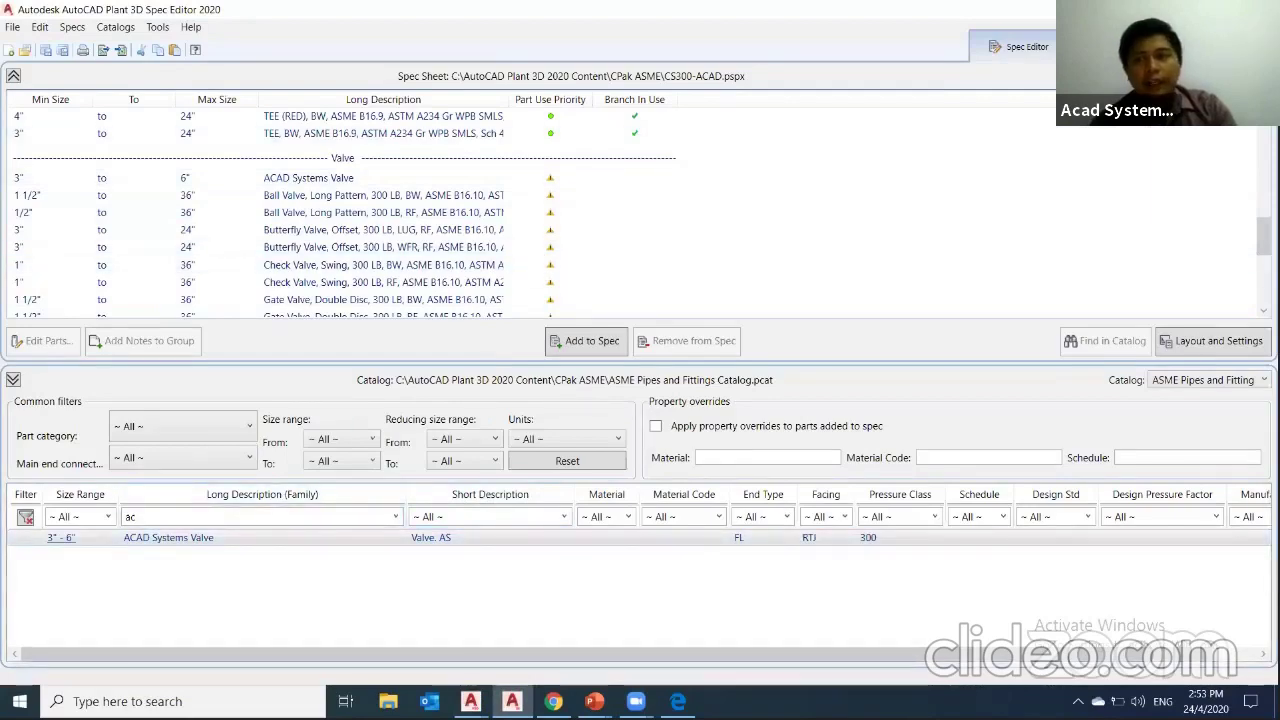
pyautogui.click(1105, 46)
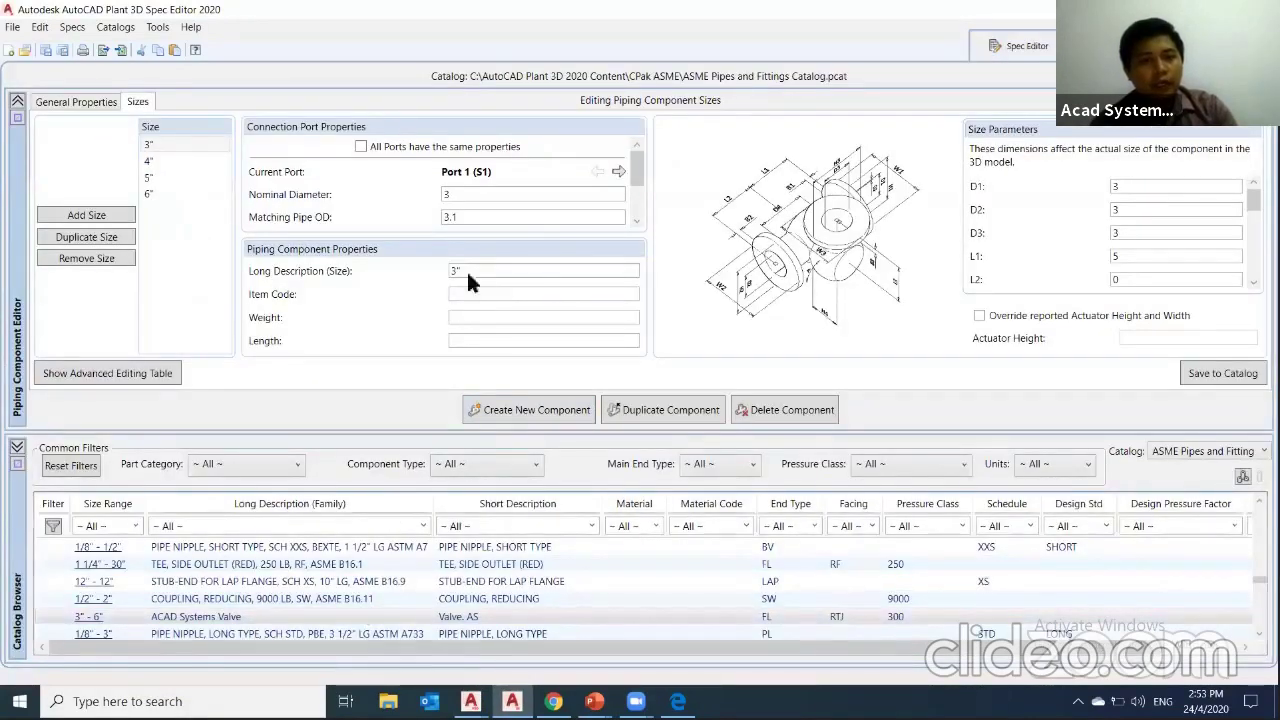
pyautogui.click(104, 102)
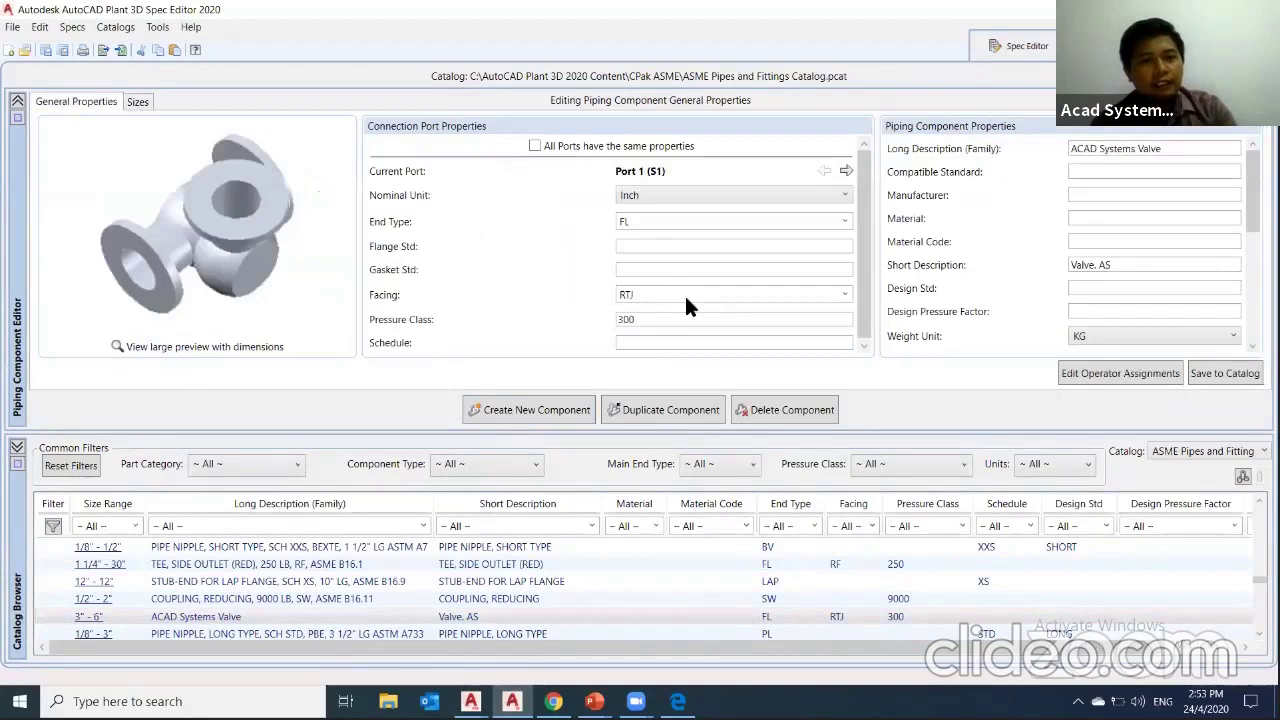
pyautogui.click(840, 300)
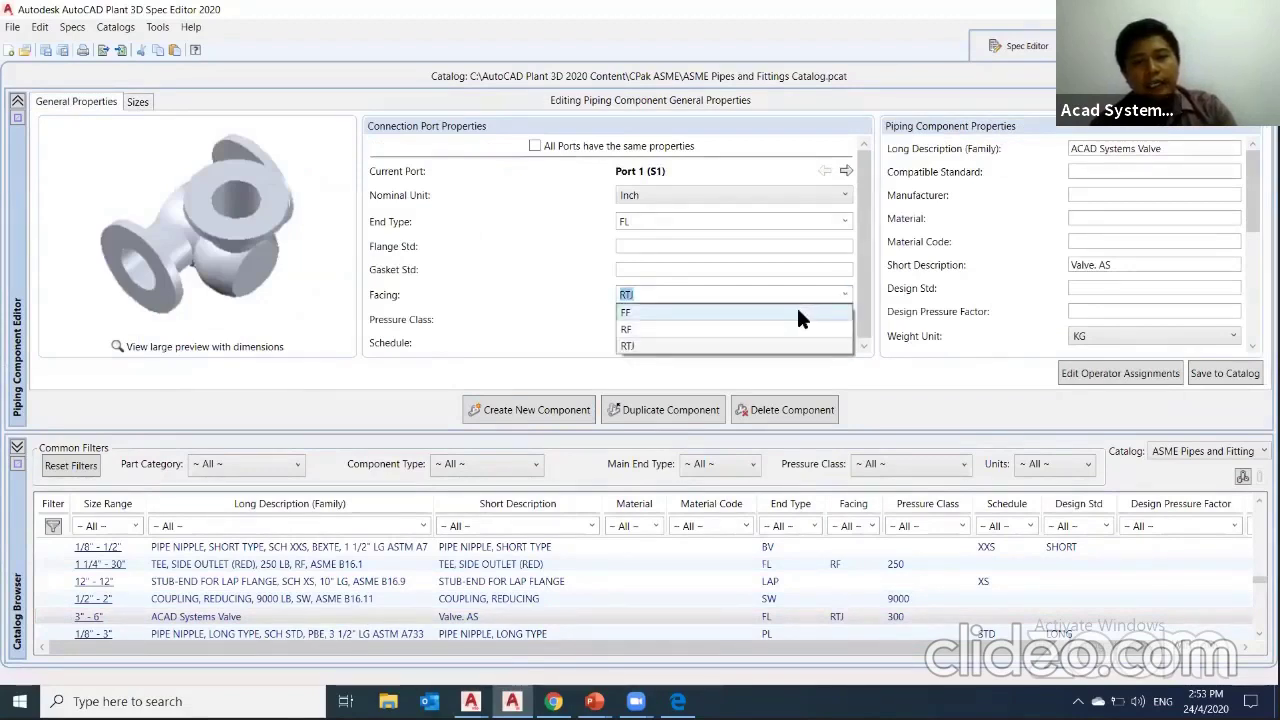
pyautogui.click(798, 312)
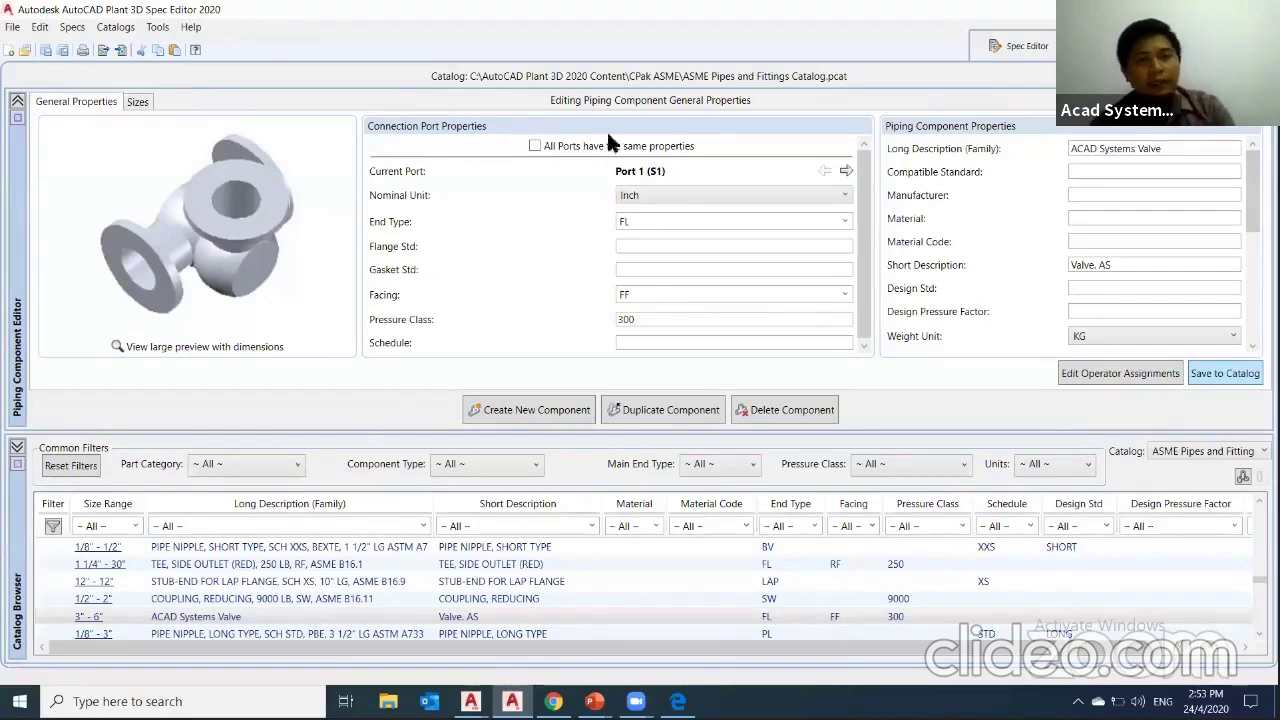
pyautogui.click(1040, 49)
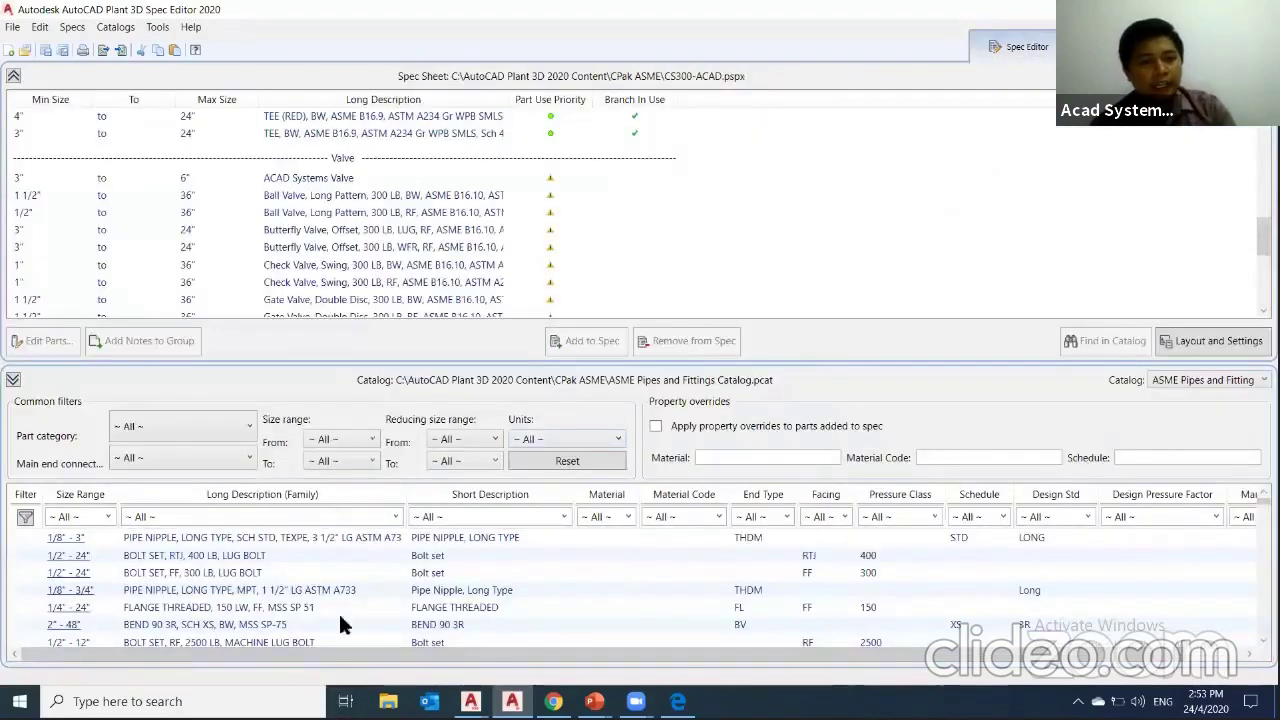
# Replace the old valve entry with the updated one, filtered by 'aca', and save the CS300-ACAD spec
pyautogui.click(422, 180)
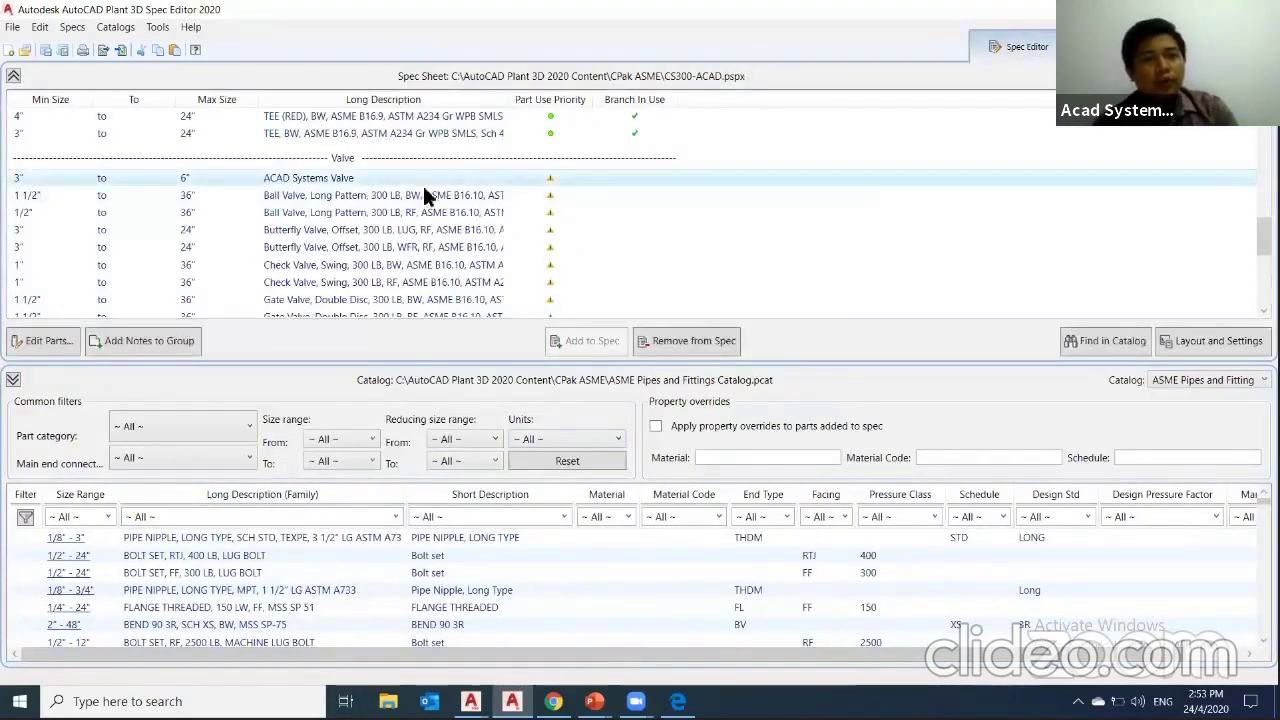
pyautogui.click(712, 342)
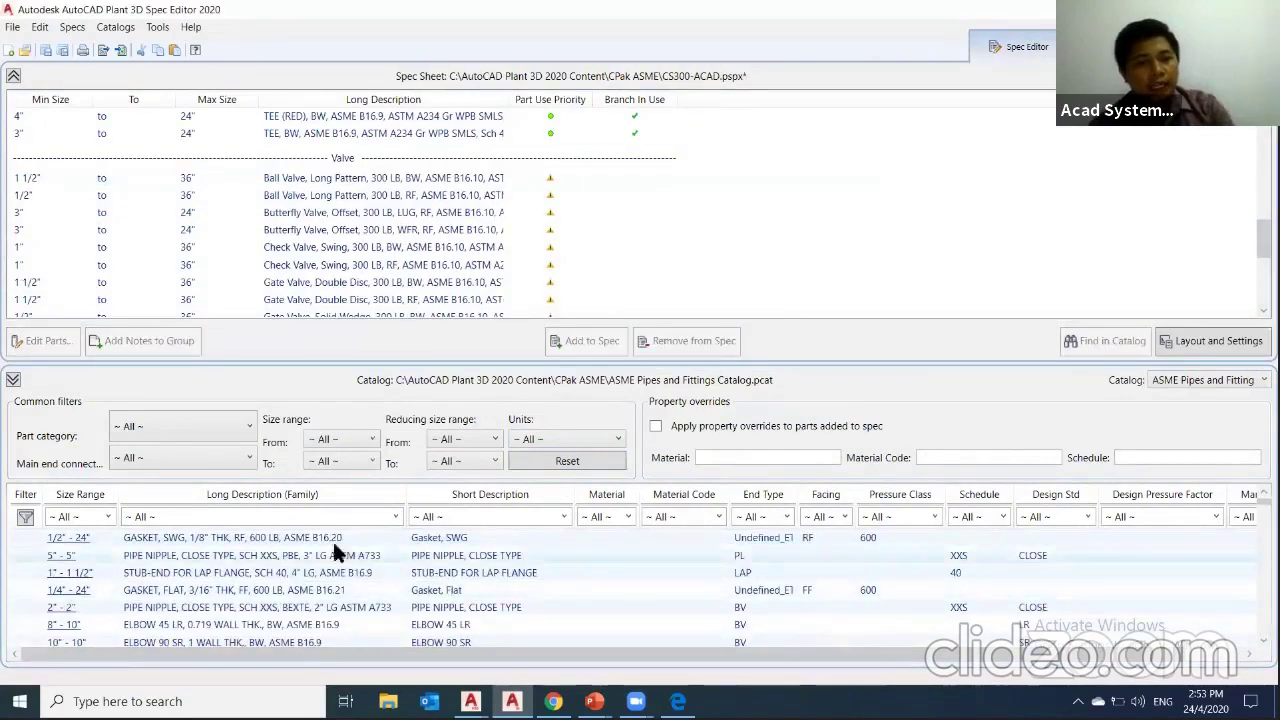
pyautogui.click(350, 517)
pyautogui.write('CAP')
pyautogui.press('BackSpace')
pyautogui.press('BackSpace')
pyautogui.press('BackSpace')
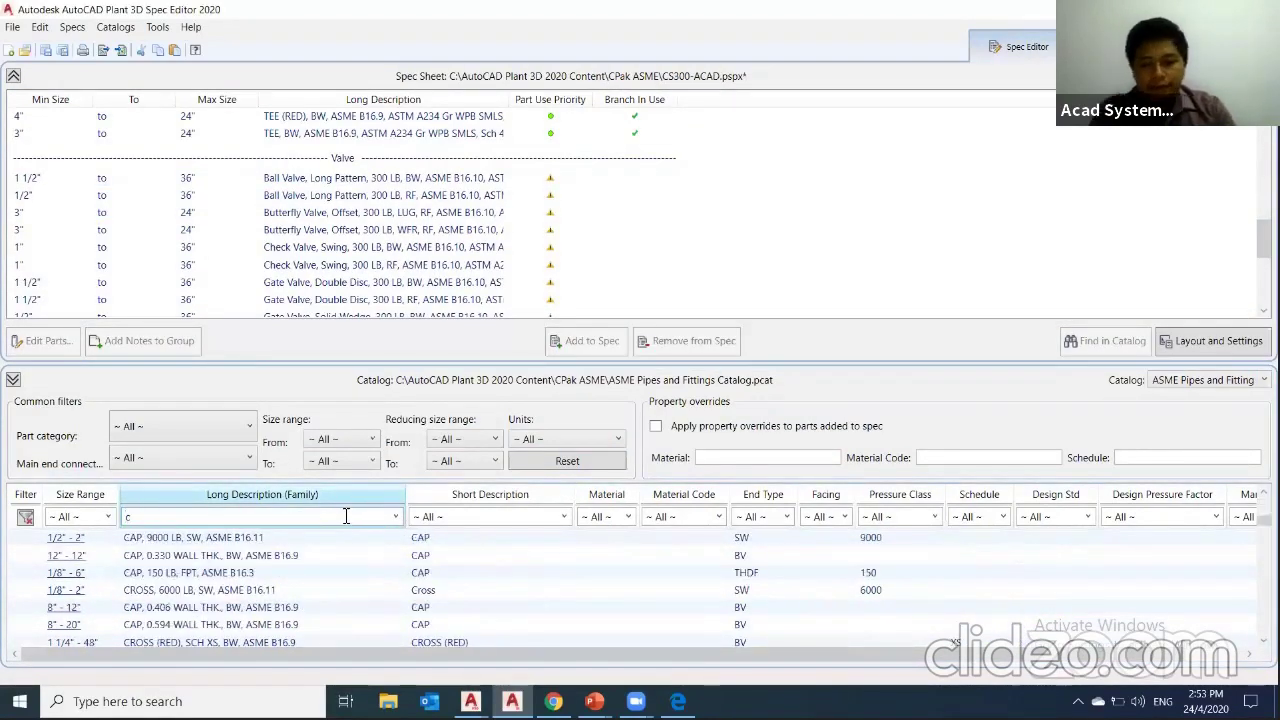
pyautogui.write('aca')
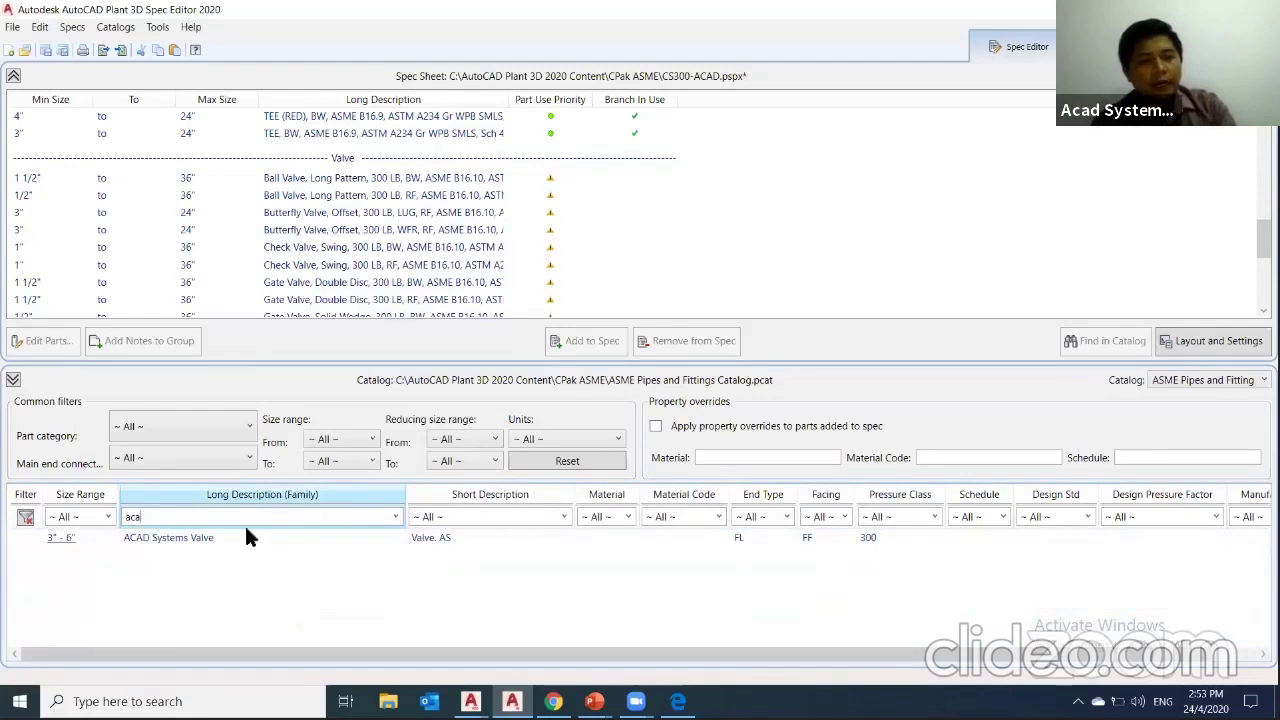
pyautogui.click(250, 537)
pyautogui.click(588, 341)
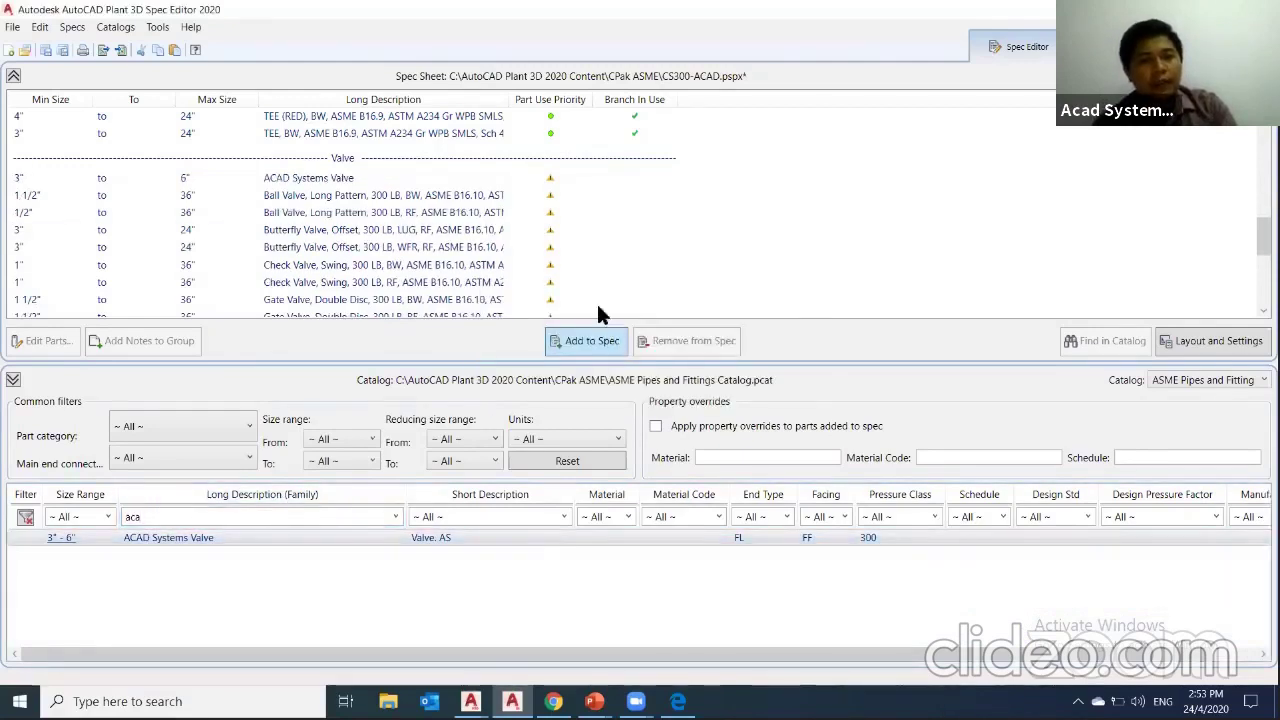
pyautogui.click(12, 27)
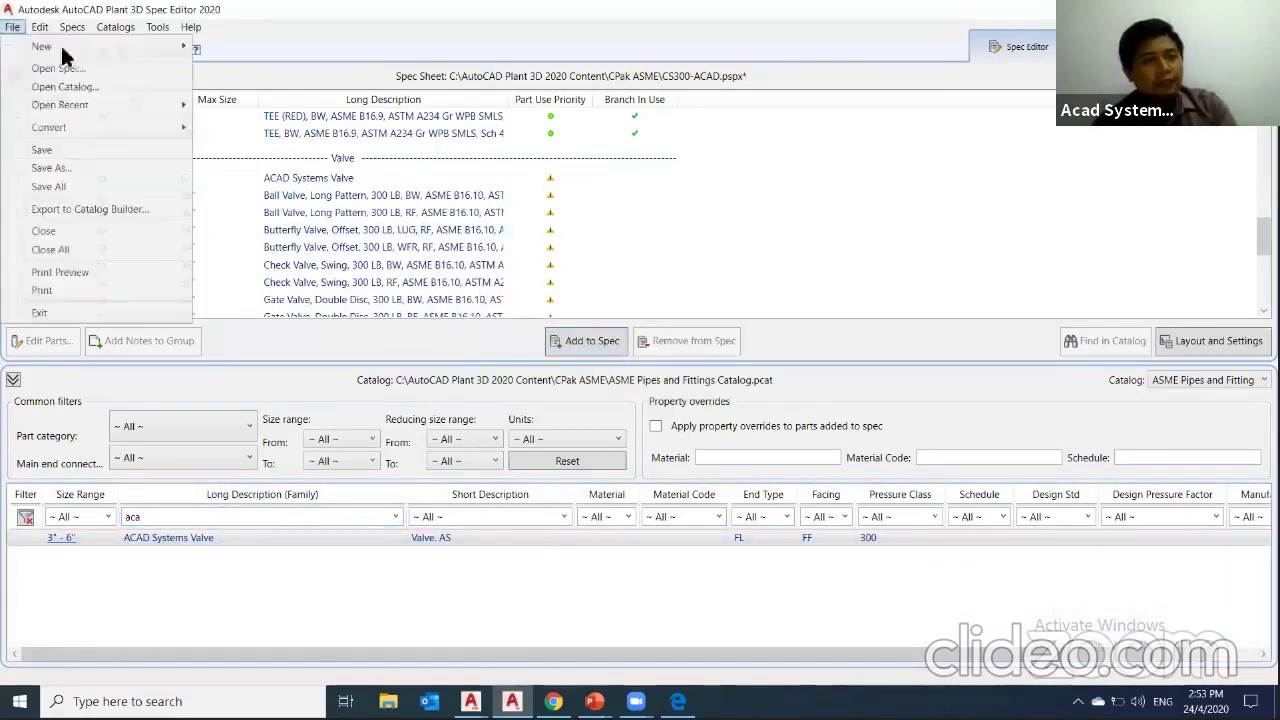
pyautogui.click(42, 150)
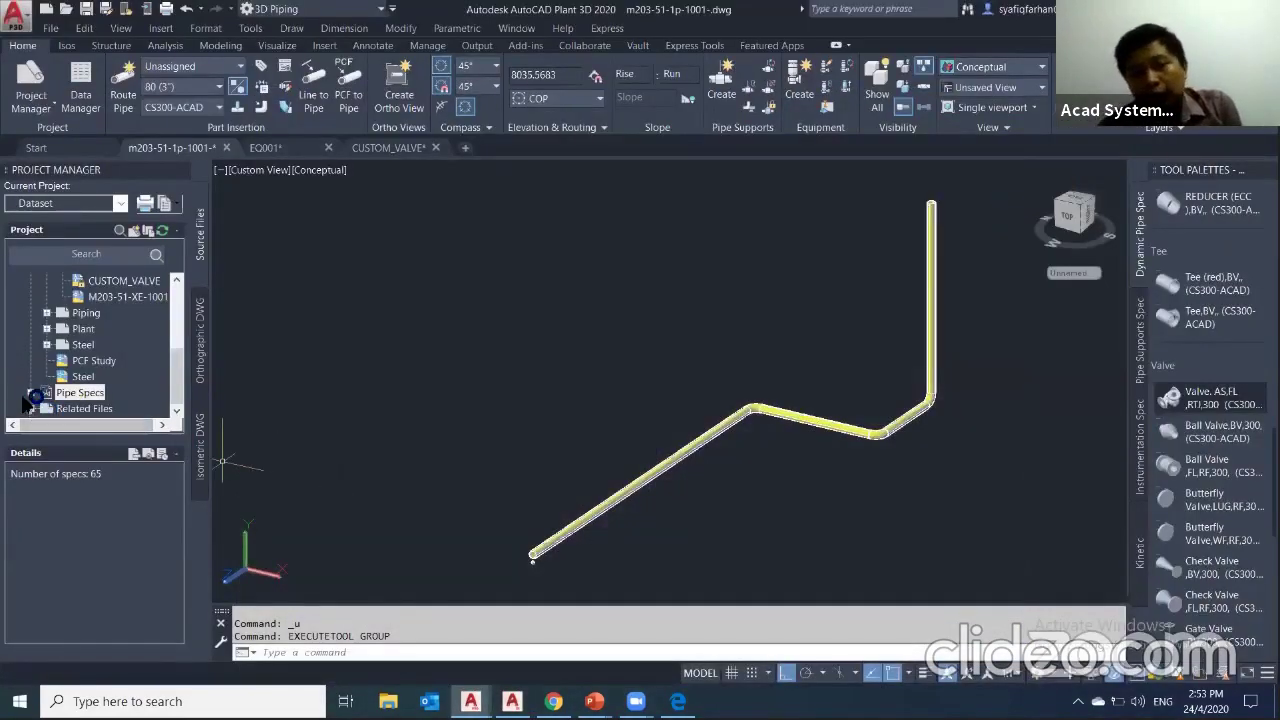
# Make CS600 the current spec so CS300-ACAD is free to remove
pyautogui.click(46, 392)
pyautogui.scroll(-2, 86, 360)
pyautogui.scroll(-2, 92, 375)
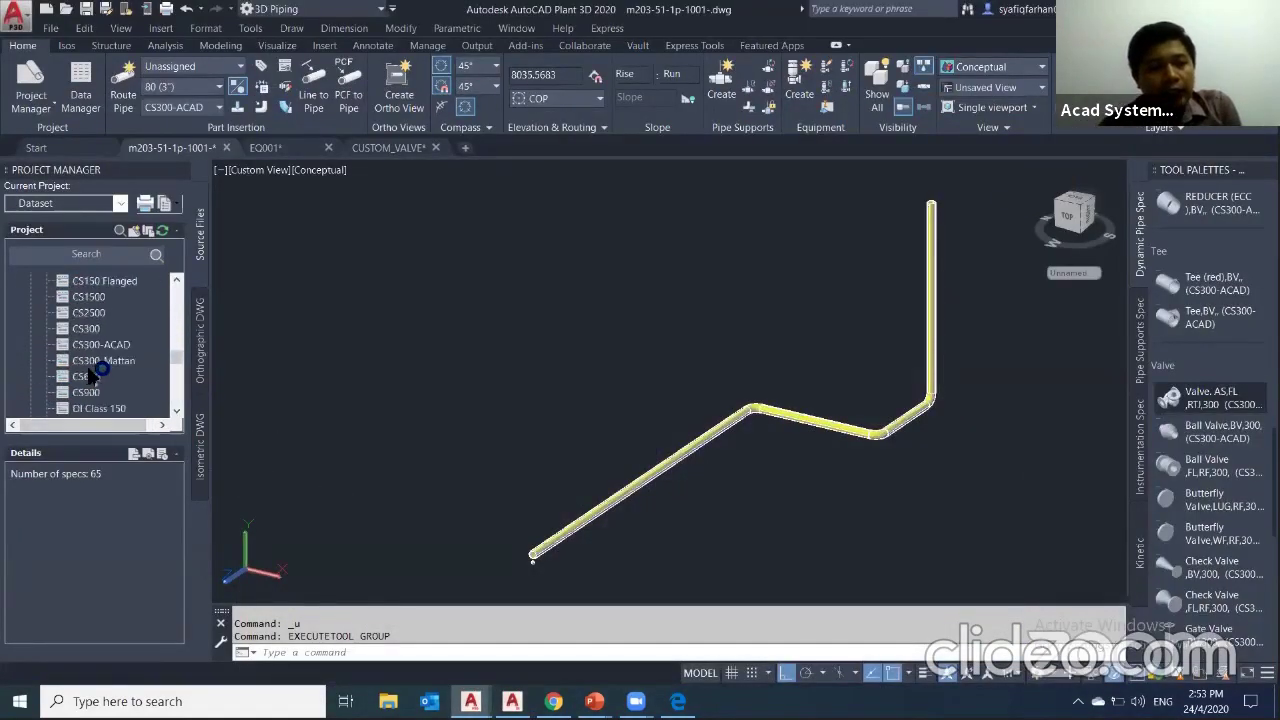
pyautogui.click(100, 344)
pyautogui.rightClick(106, 346)
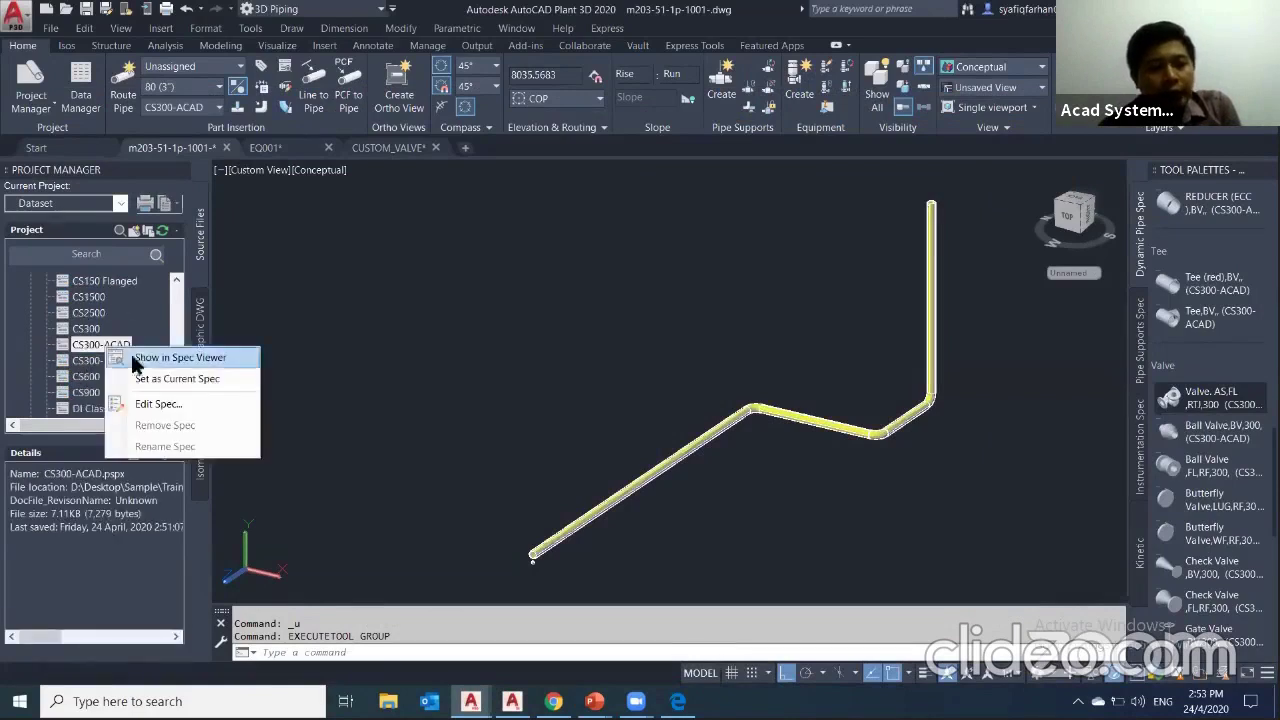
pyautogui.click(160, 380)
pyautogui.click(366, 280)
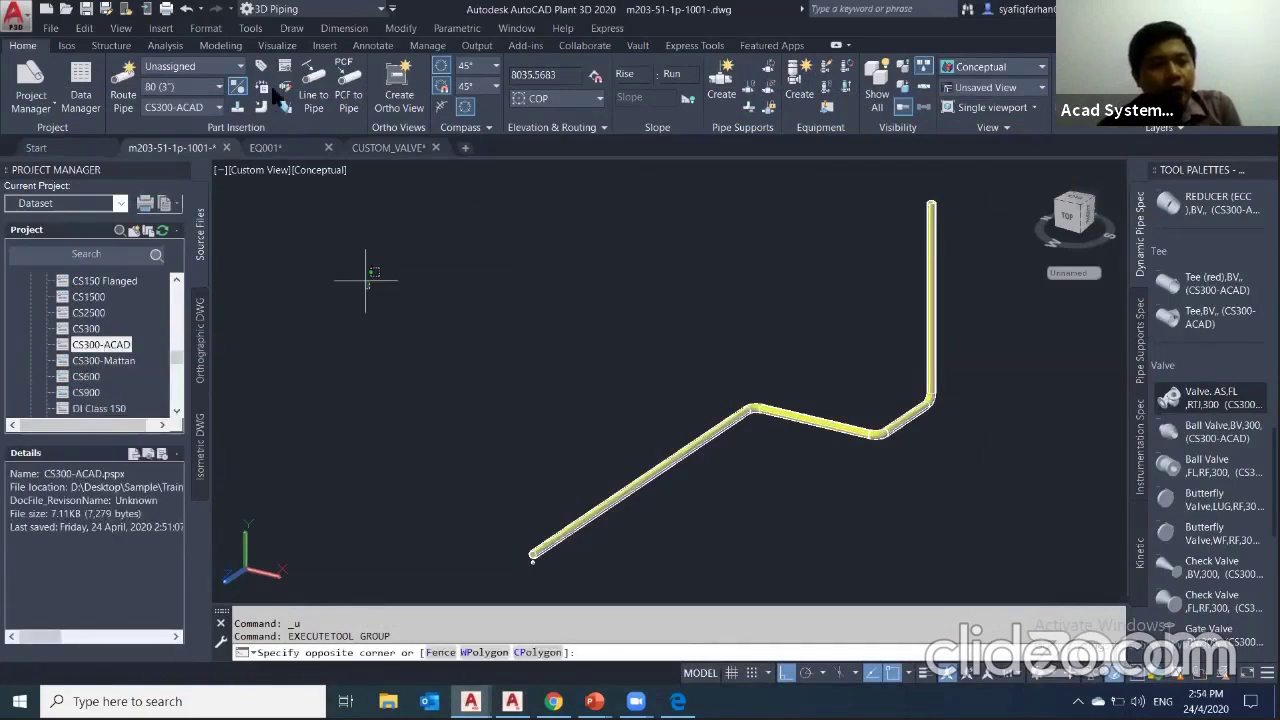
pyautogui.click(205, 110)
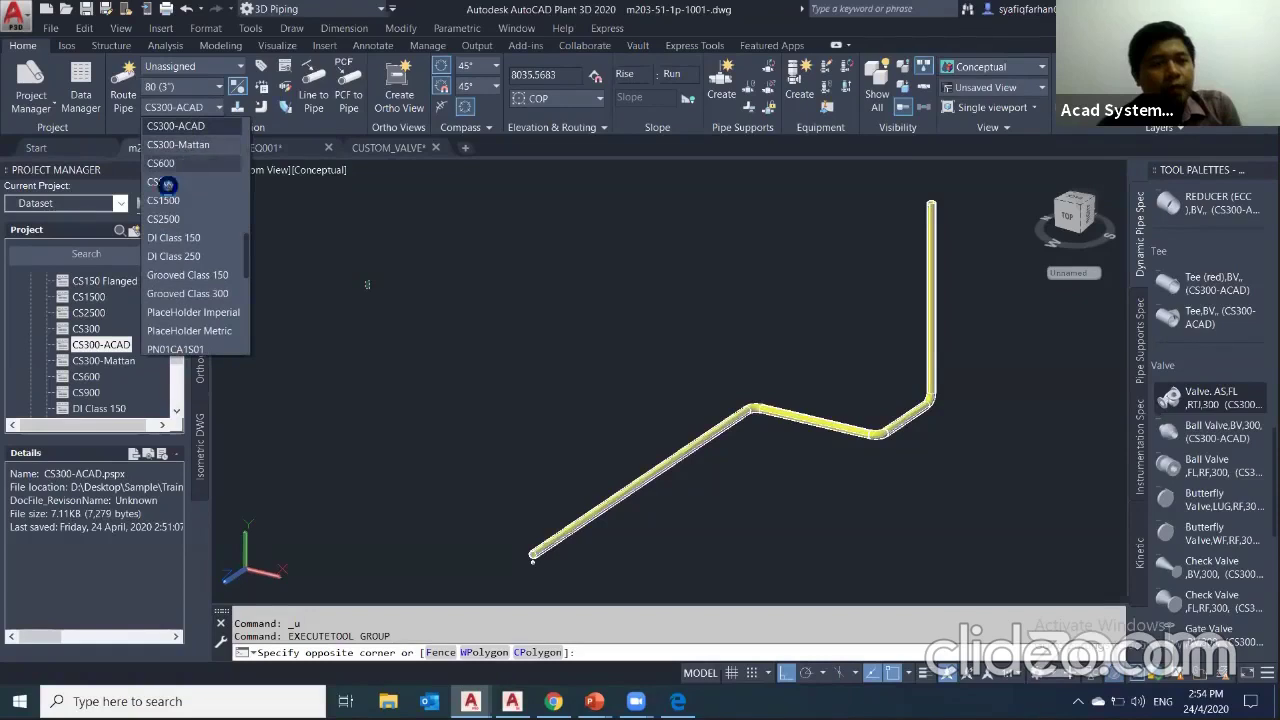
pyautogui.click(166, 183)
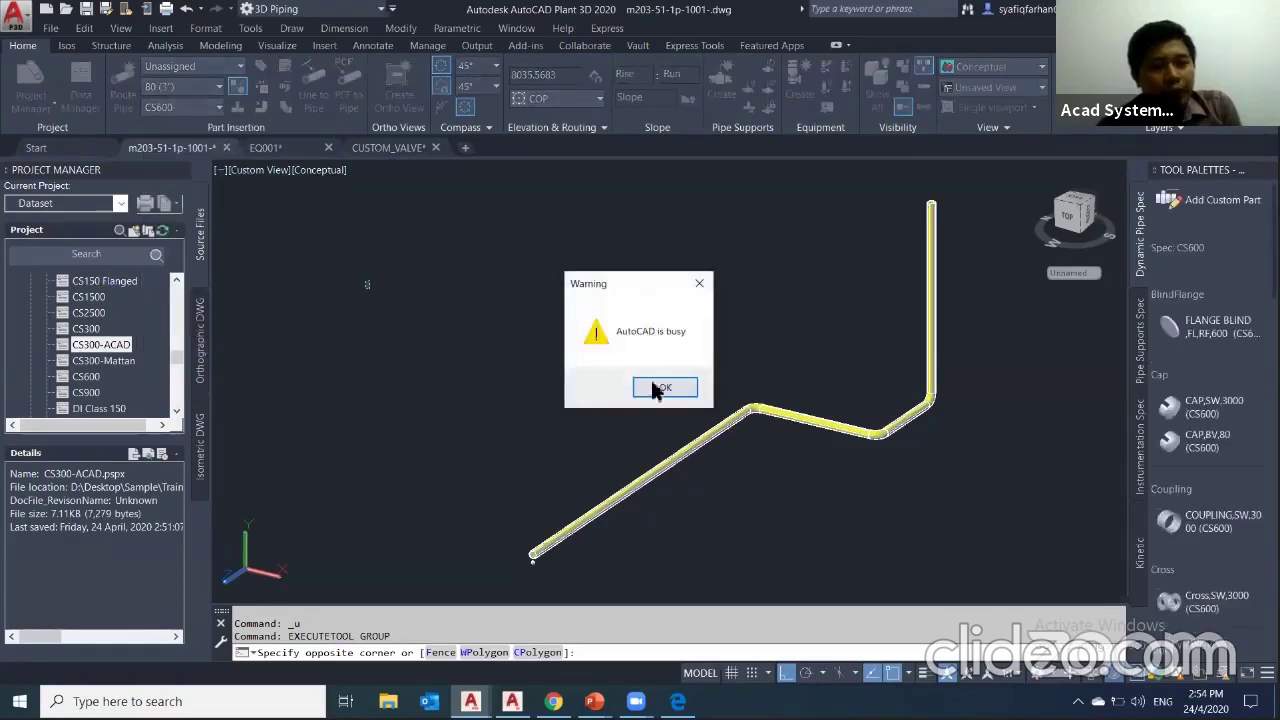
pyautogui.click(654, 383)
pyautogui.click(247, 342)
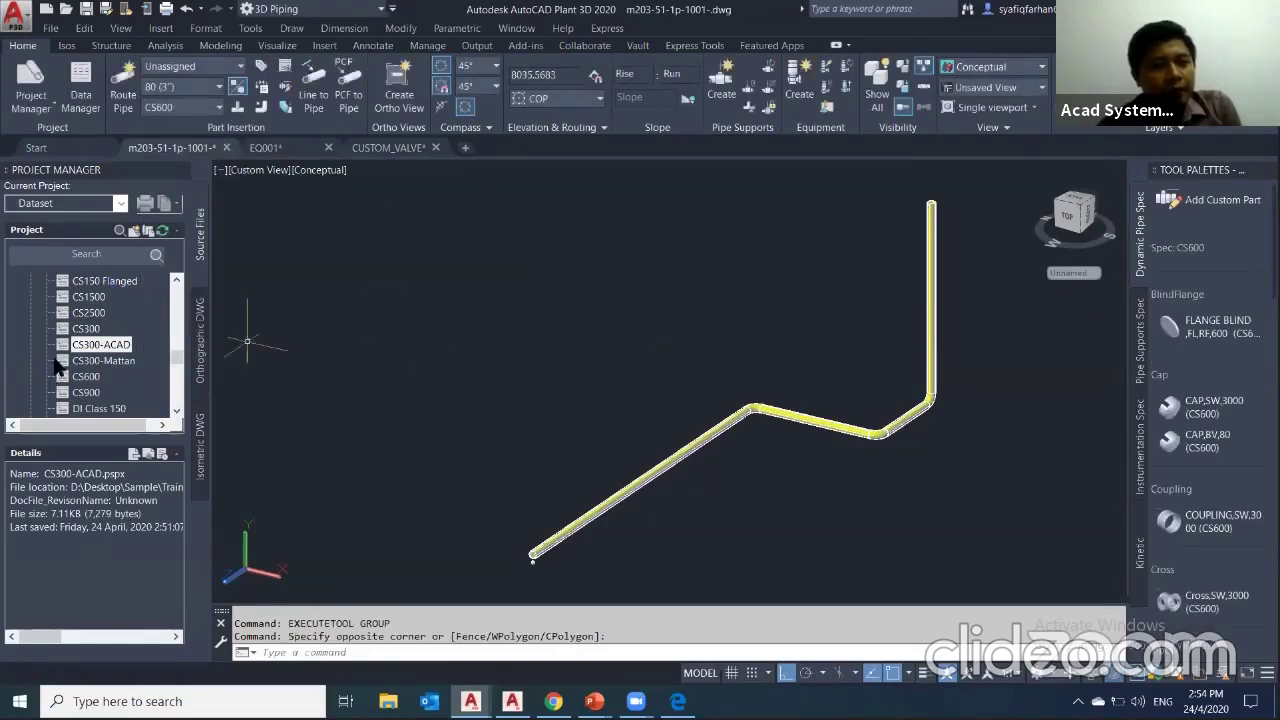
# Remove the CS300-ACAD spec from the project
pyautogui.rightClick(113, 347)
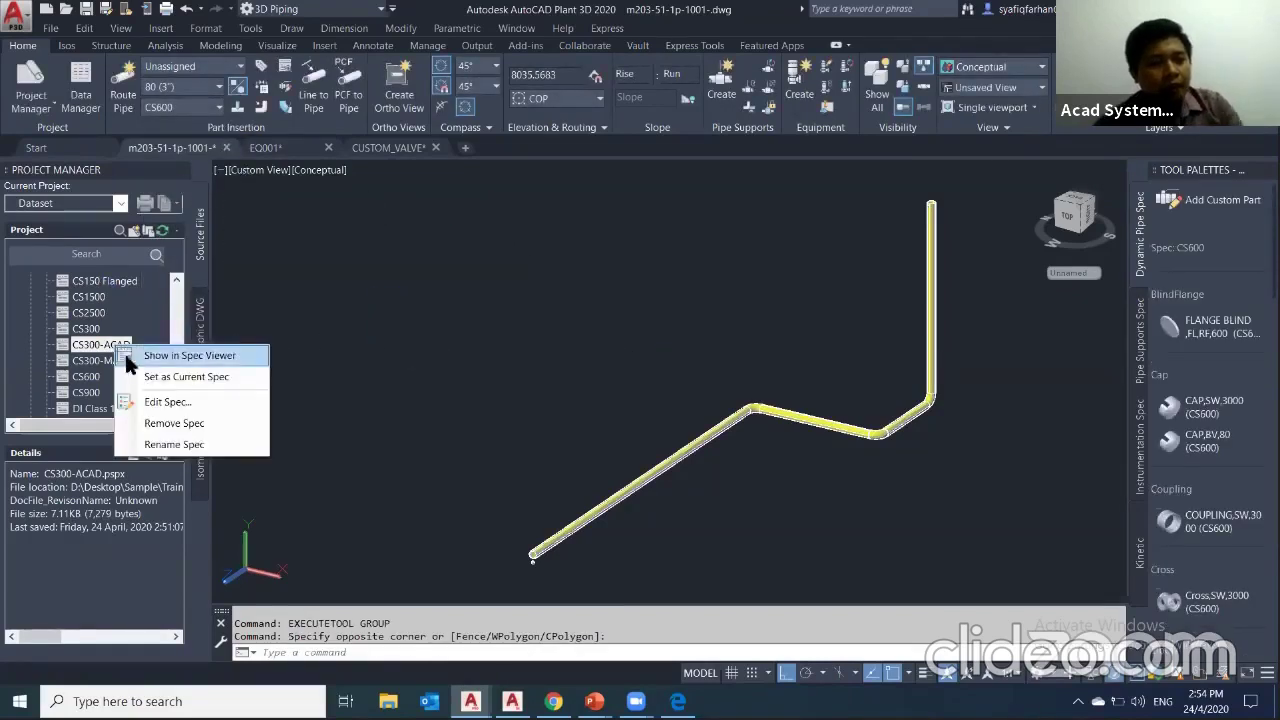
pyautogui.click(155, 424)
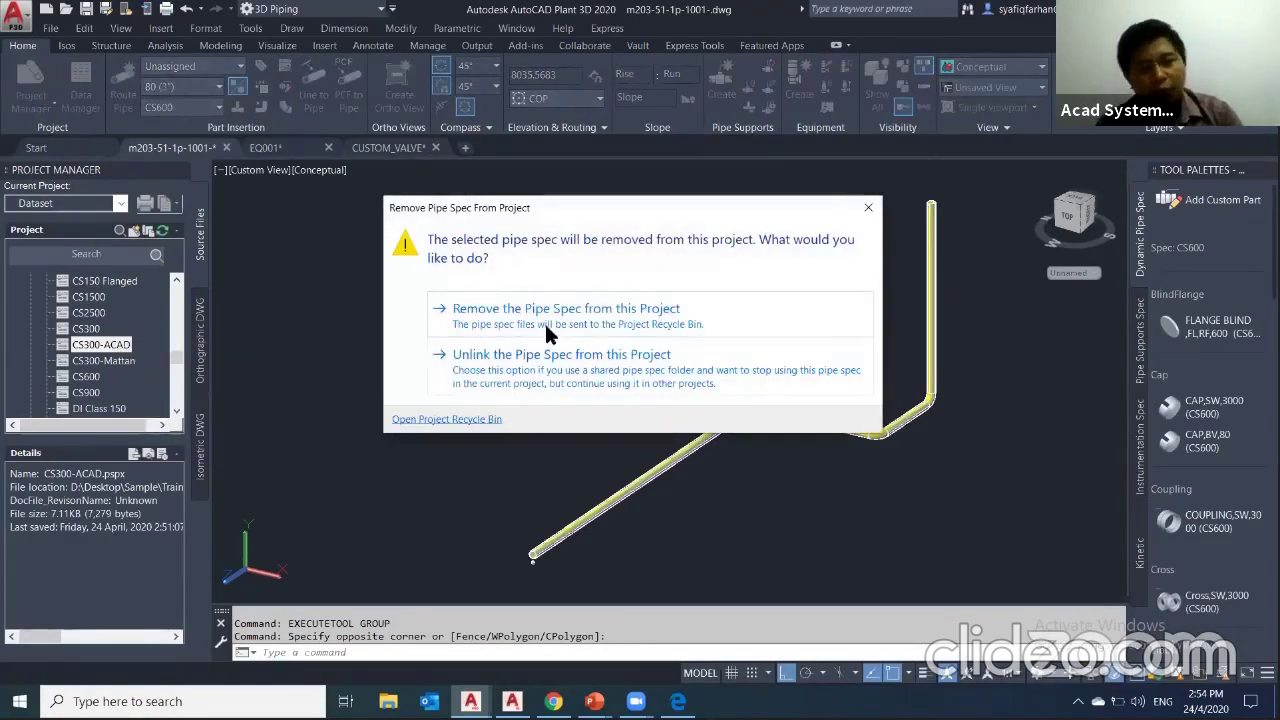
pyautogui.click(548, 312)
# Copy the updated CS300-ACAD spec file back into the project's Pipe Specs
pyautogui.rightClick(86, 283)
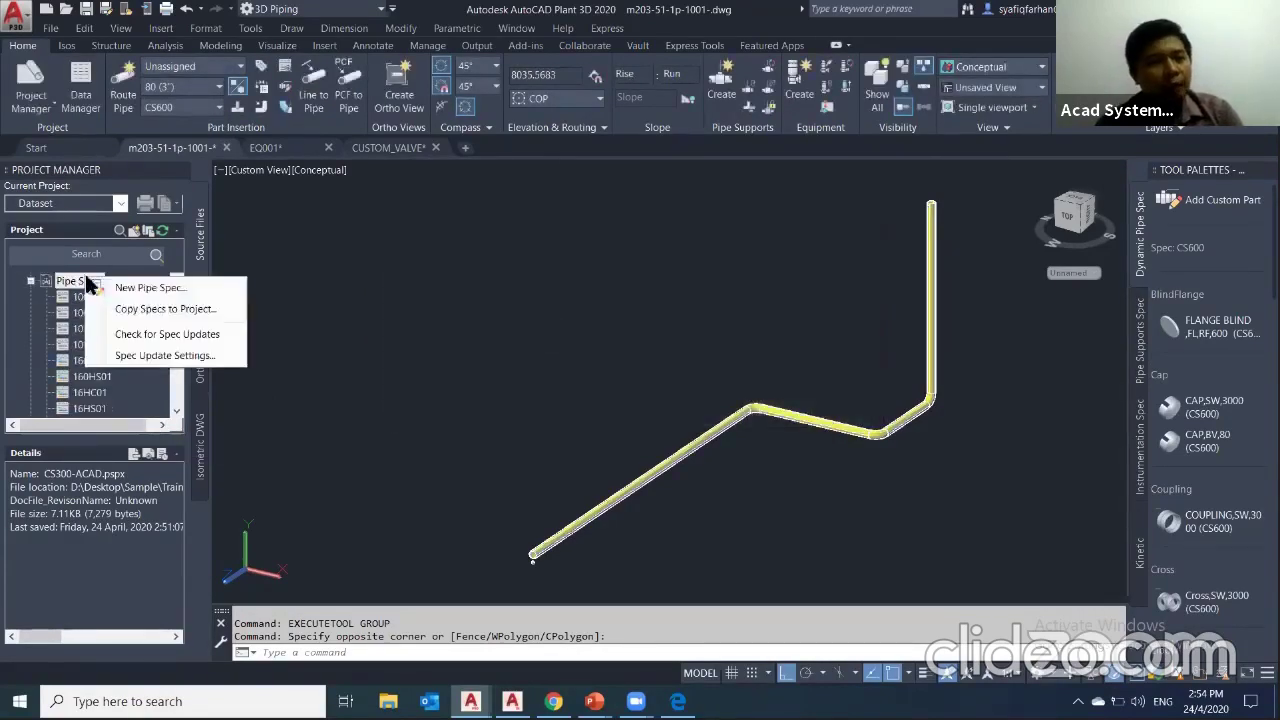
pyautogui.click(133, 310)
pyautogui.doubleClick(515, 278)
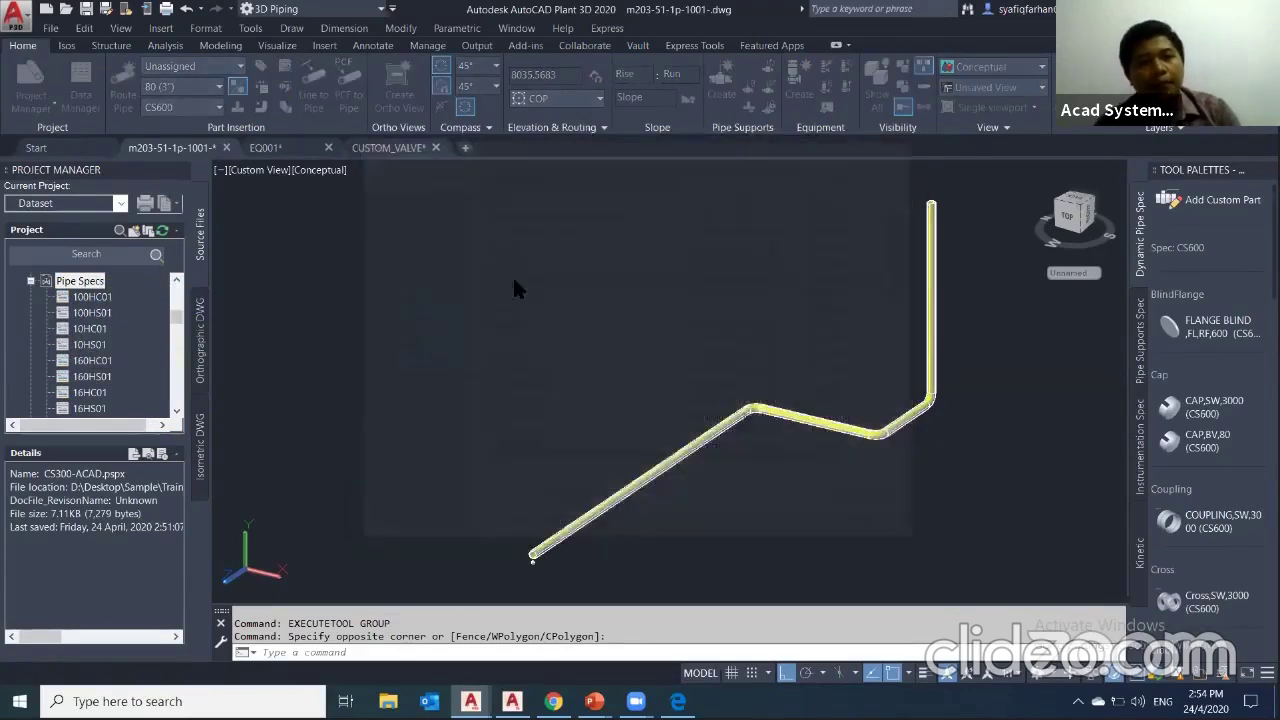
# Make CS300-ACAD the current pipe spec again
pyautogui.click(207, 107)
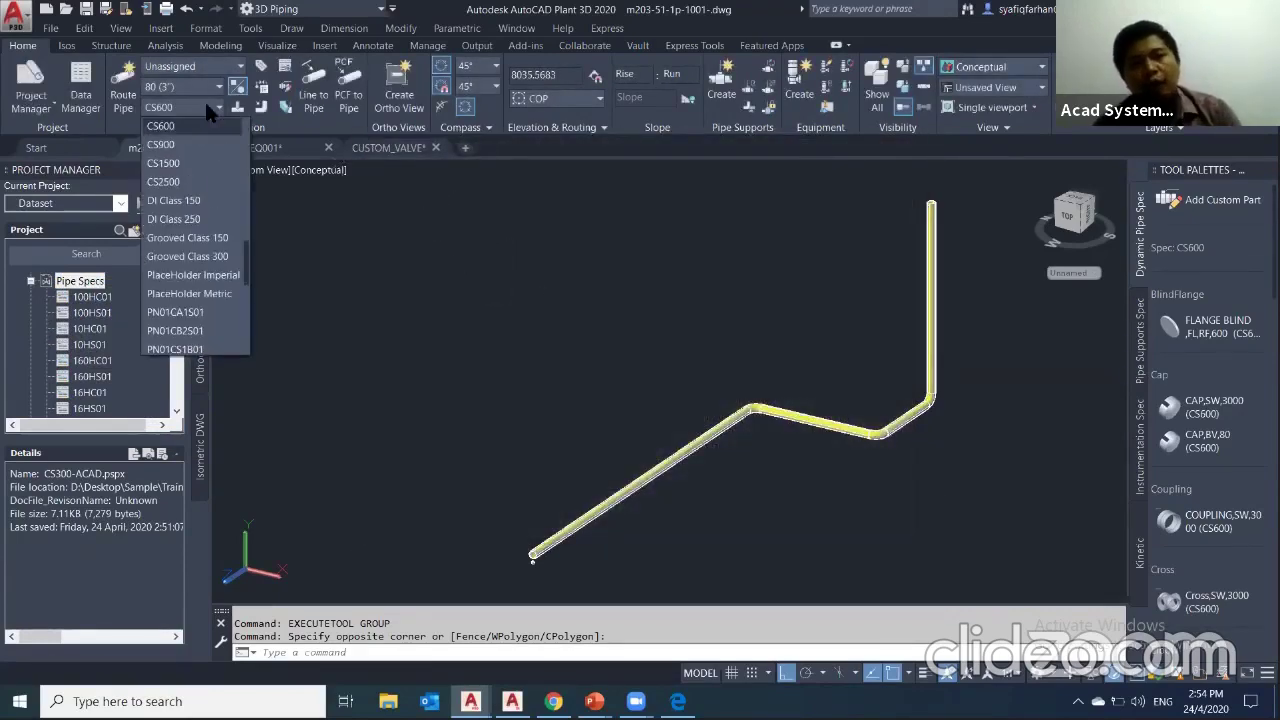
pyautogui.scroll(2, 195, 150)
pyautogui.scroll(2, 190, 179)
pyautogui.click(190, 145)
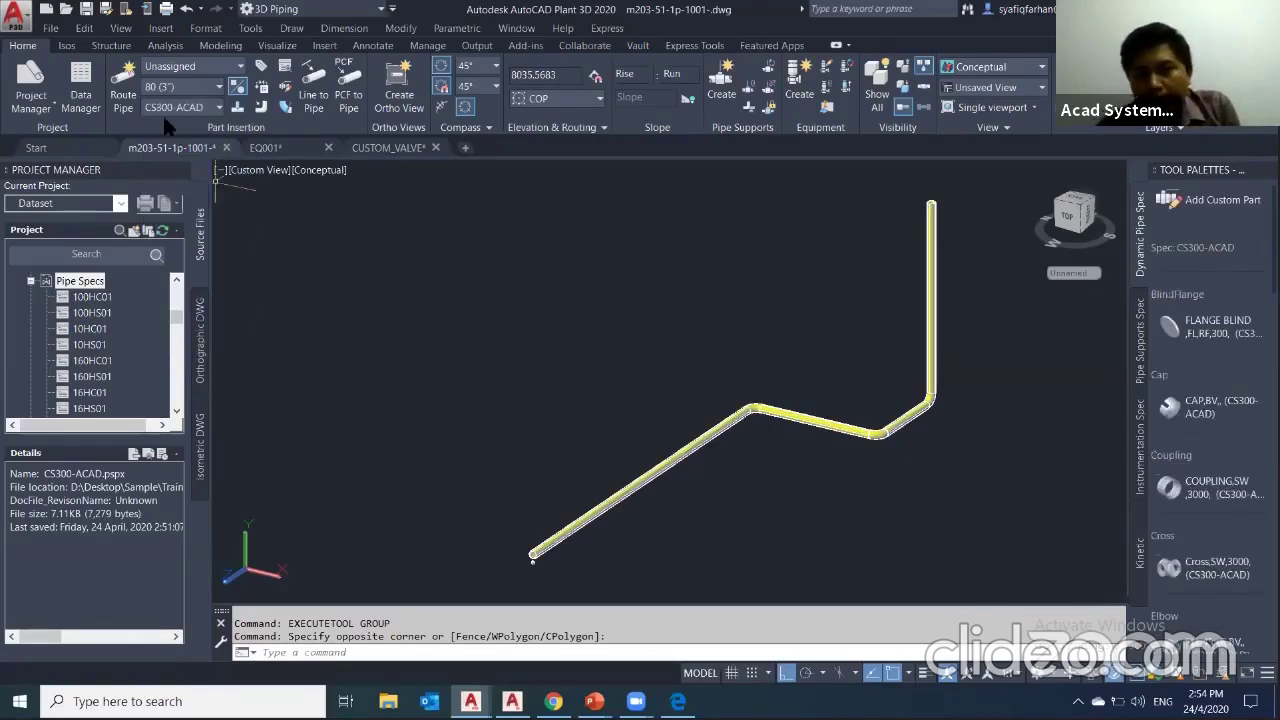
# Place the custom Valve AS,FL from the Dynamic Pipe Spec palette, accepting the default rotation
pyautogui.scroll(-5, 1200, 450)
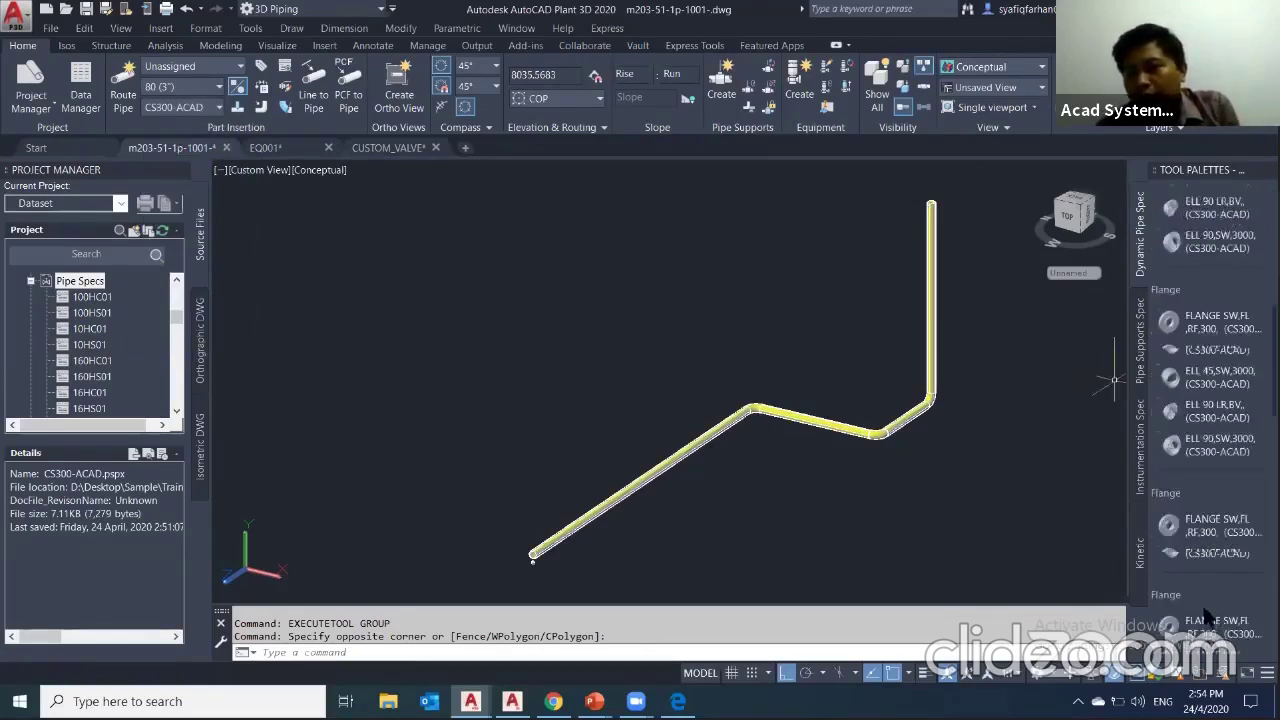
pyautogui.scroll(-5, 1200, 612)
pyautogui.scroll(-5, 1200, 612)
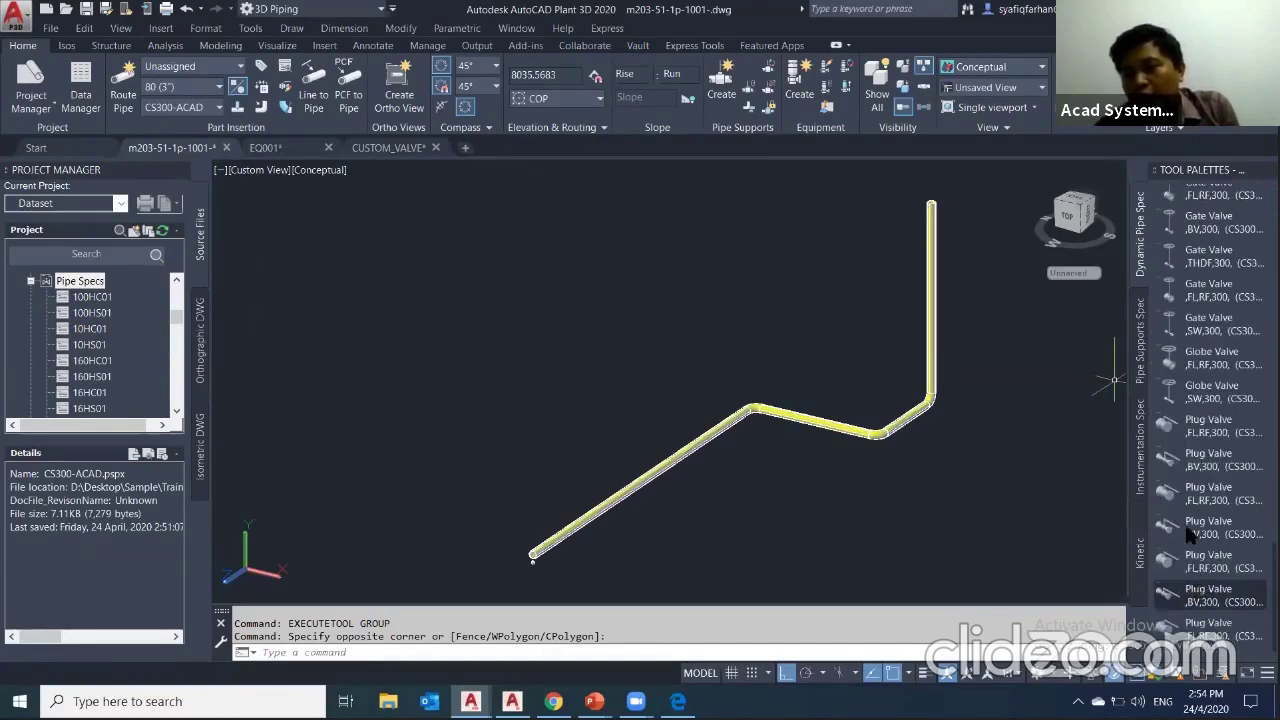
pyautogui.scroll(5, 1186, 510)
pyautogui.scroll(5, 1190, 540)
pyautogui.scroll(5, 1200, 580)
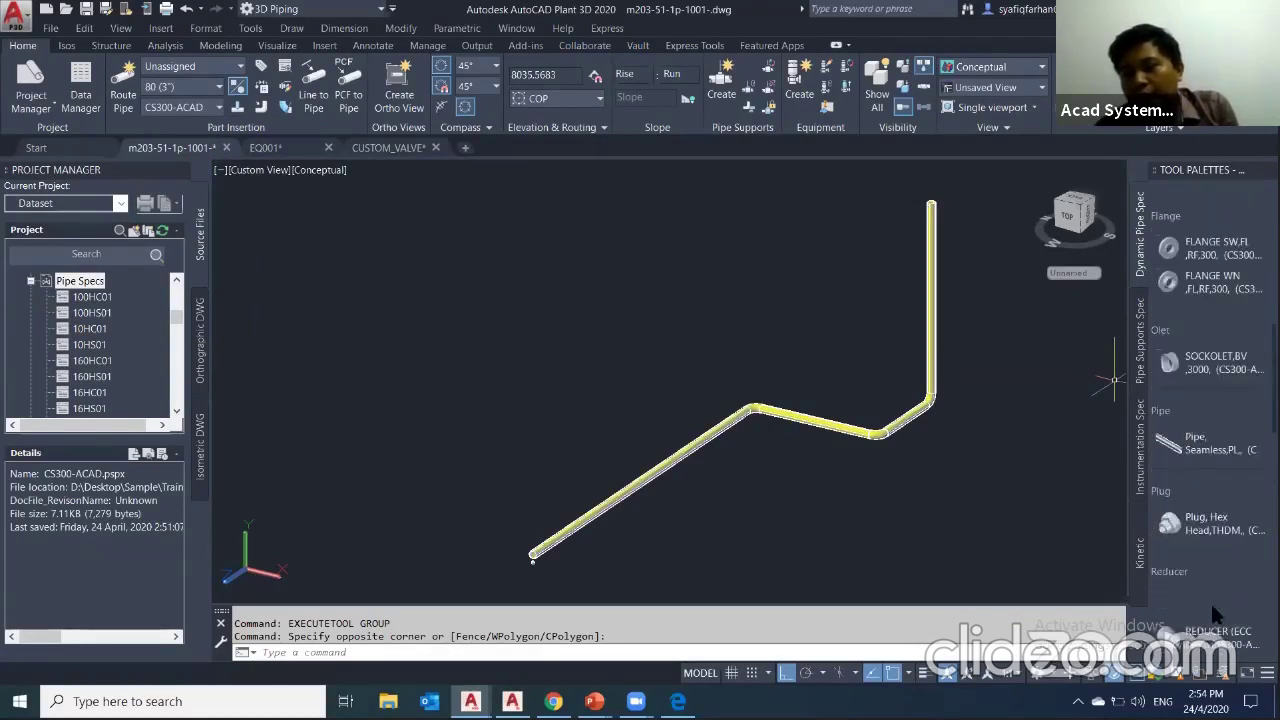
pyautogui.scroll(-3, 1212, 600)
pyautogui.scroll(-3, 1208, 570)
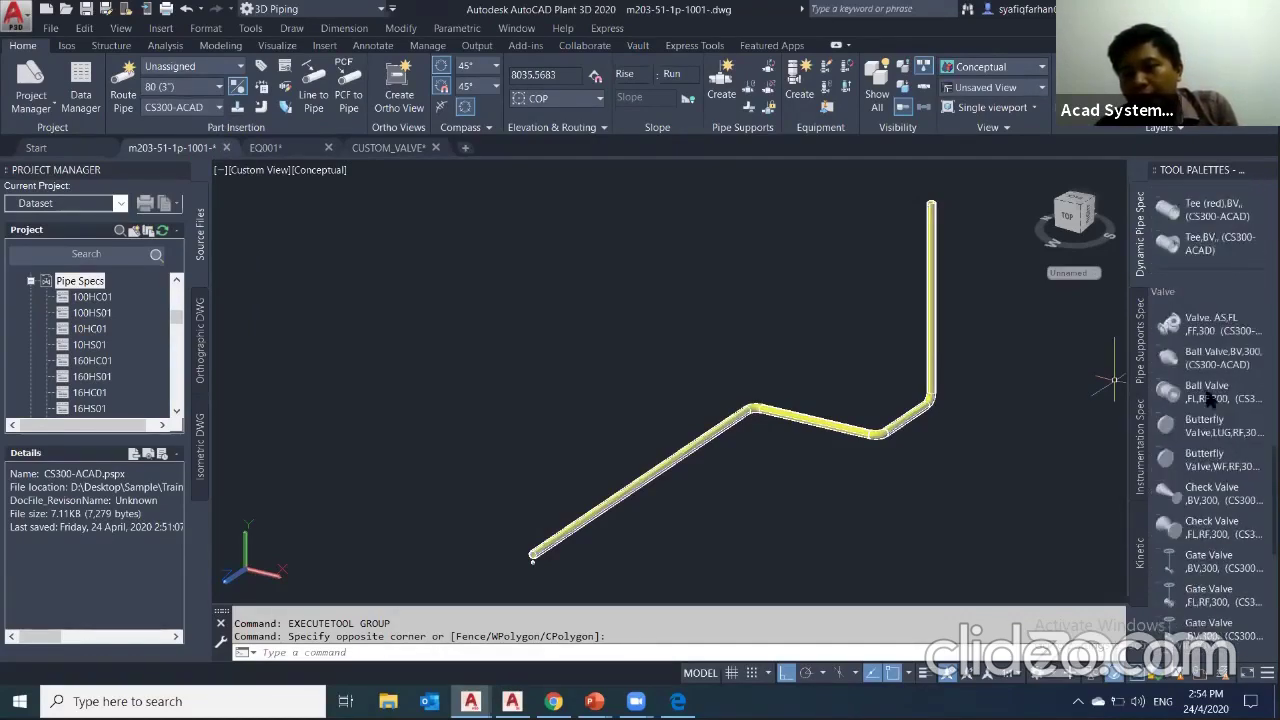
pyautogui.click(1195, 330)
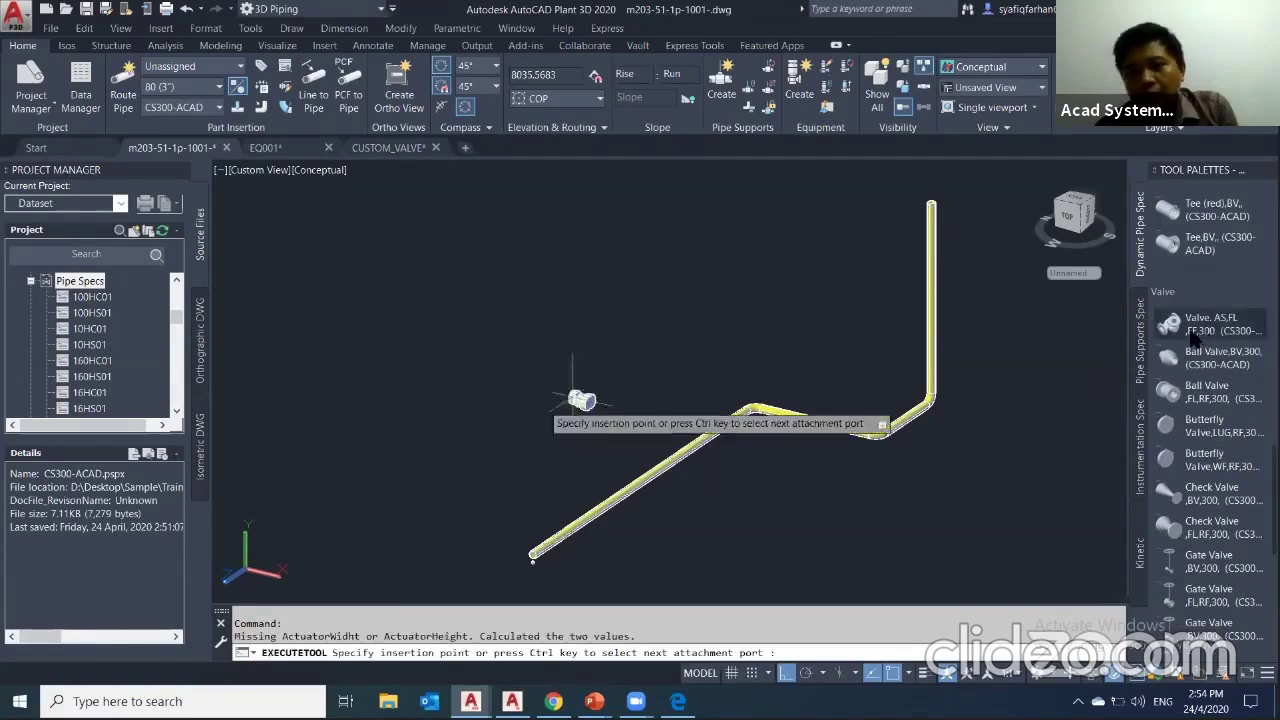
pyautogui.click(507, 411)
pyautogui.scroll(5, 470, 450)
pyautogui.scroll(-2, 474, 460)
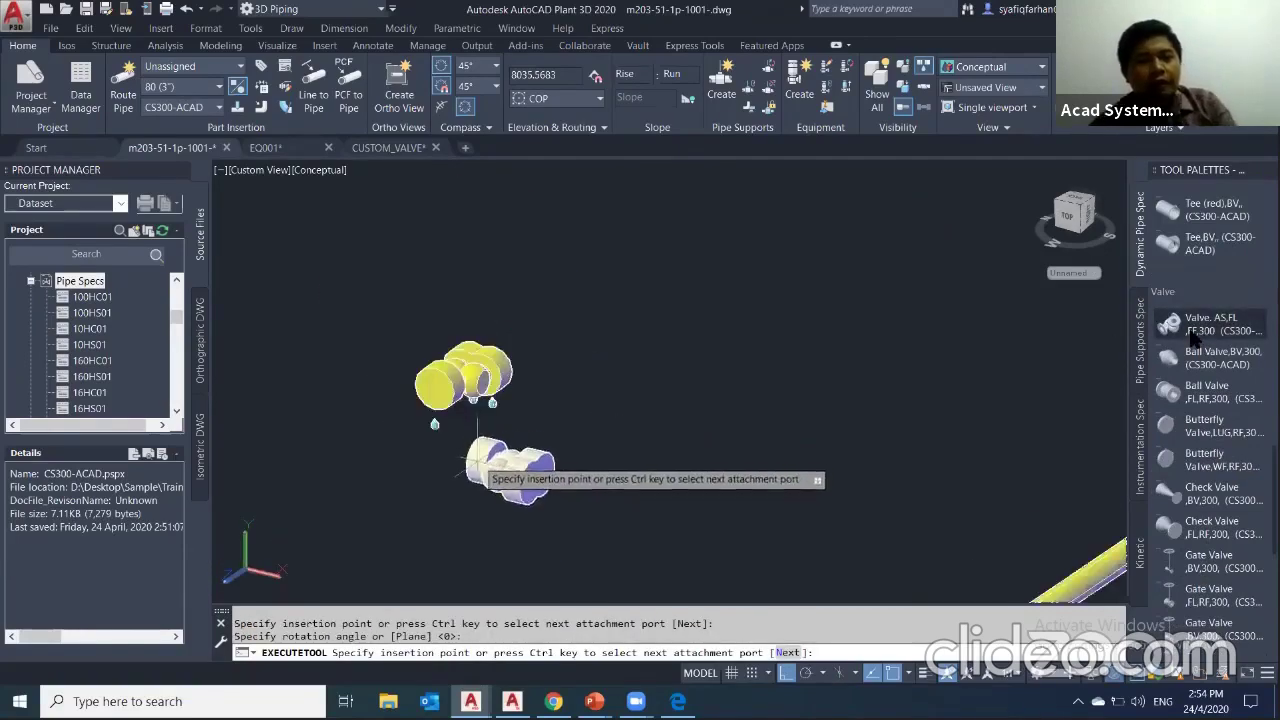
pyautogui.press('Escape')
# Route a bent pipe run from one end of the placed AS valve
pyautogui.click(465, 378)
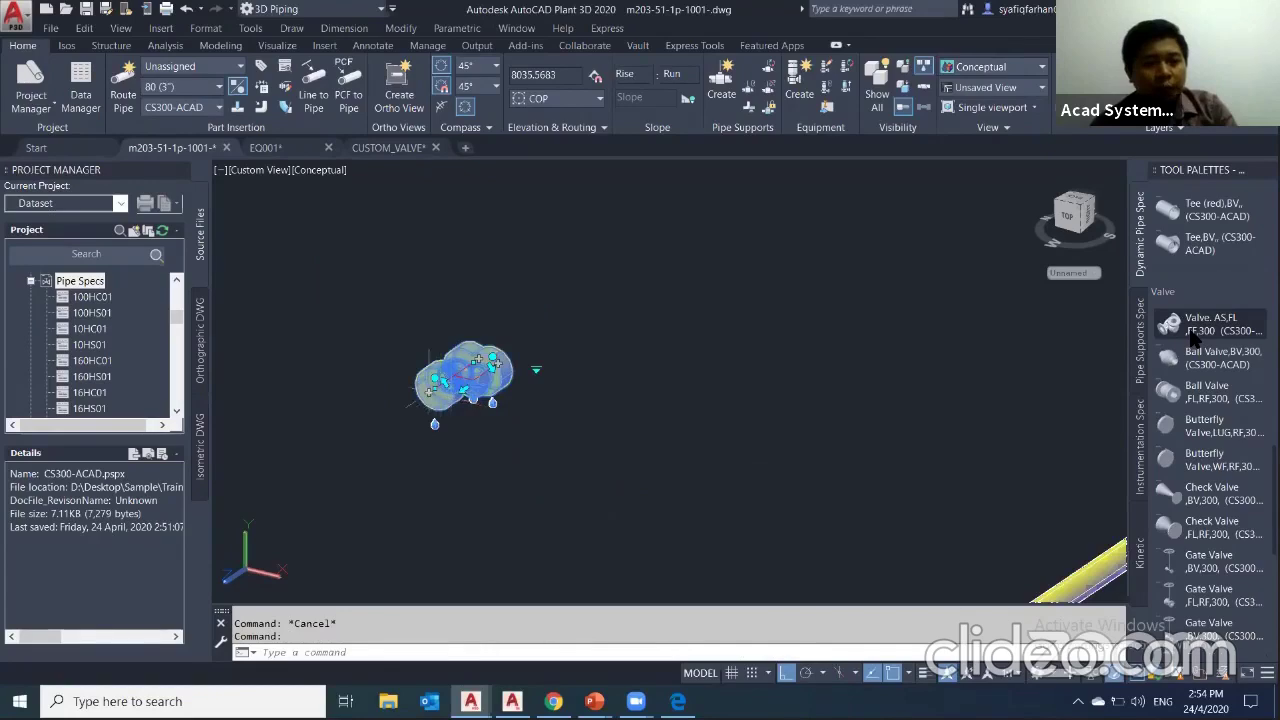
pyautogui.click(432, 388)
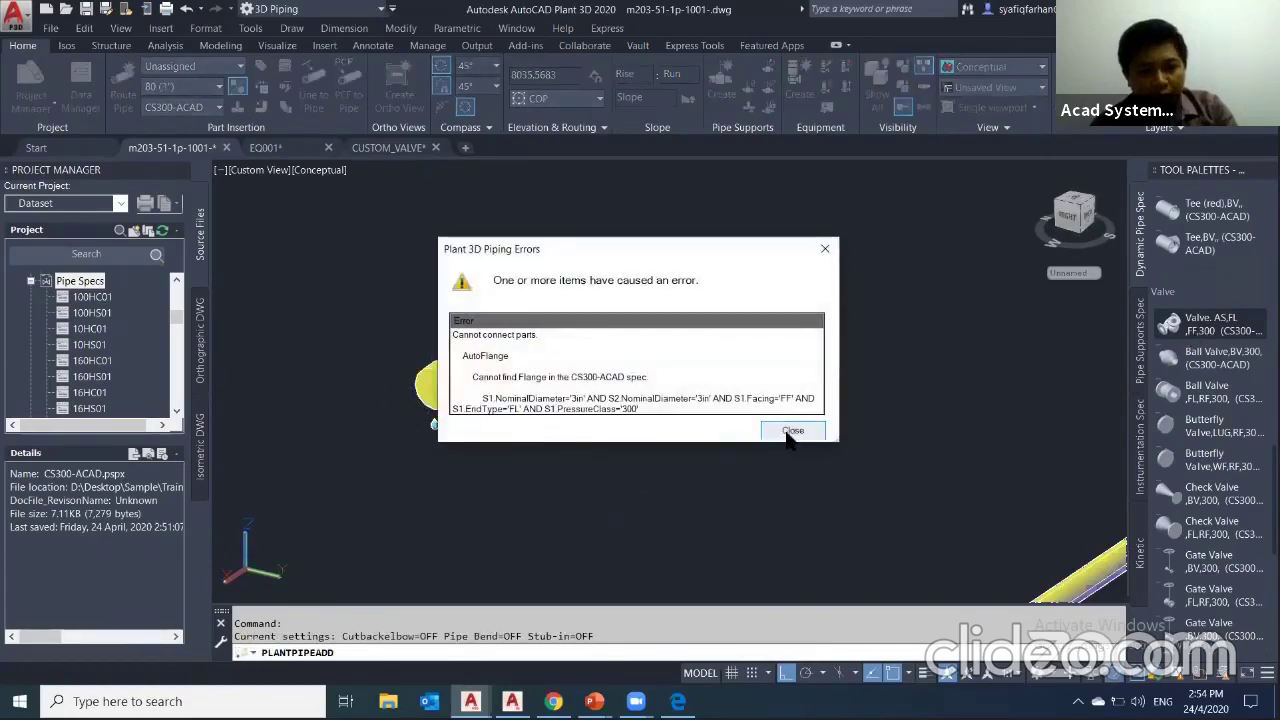
pyautogui.click(792, 430)
pyautogui.click(203, 500)
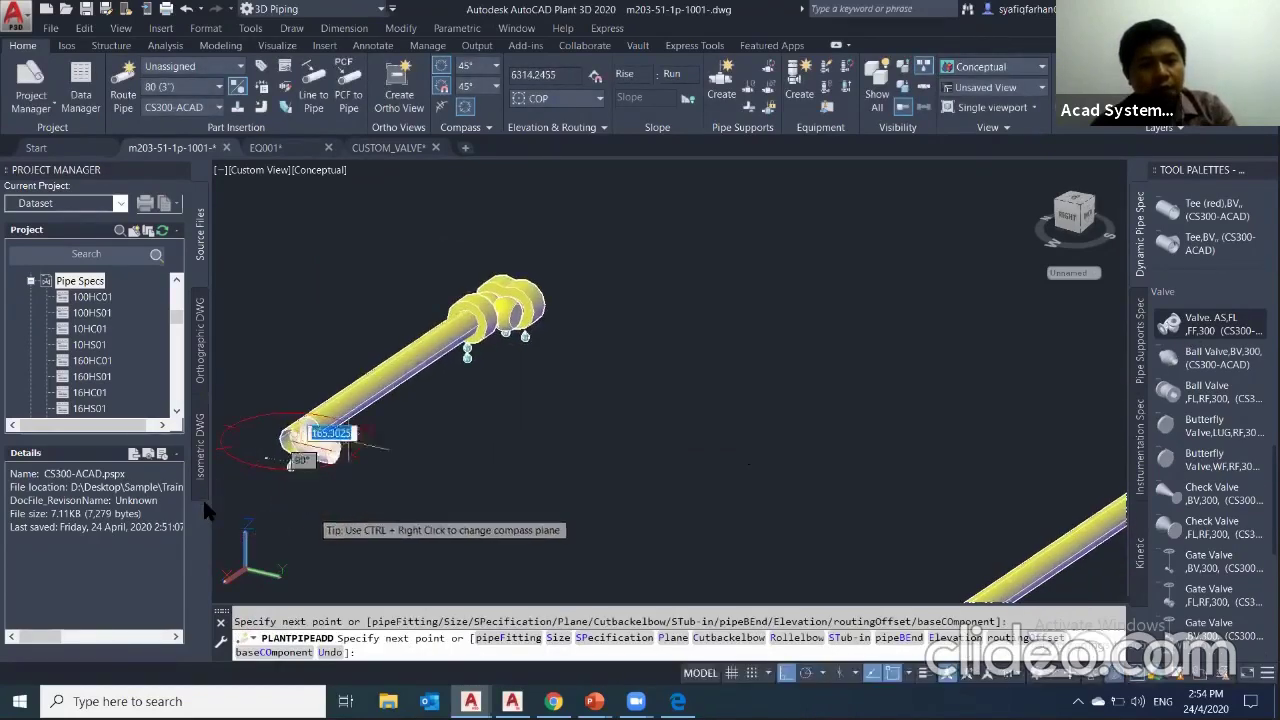
pyautogui.press('Escape')
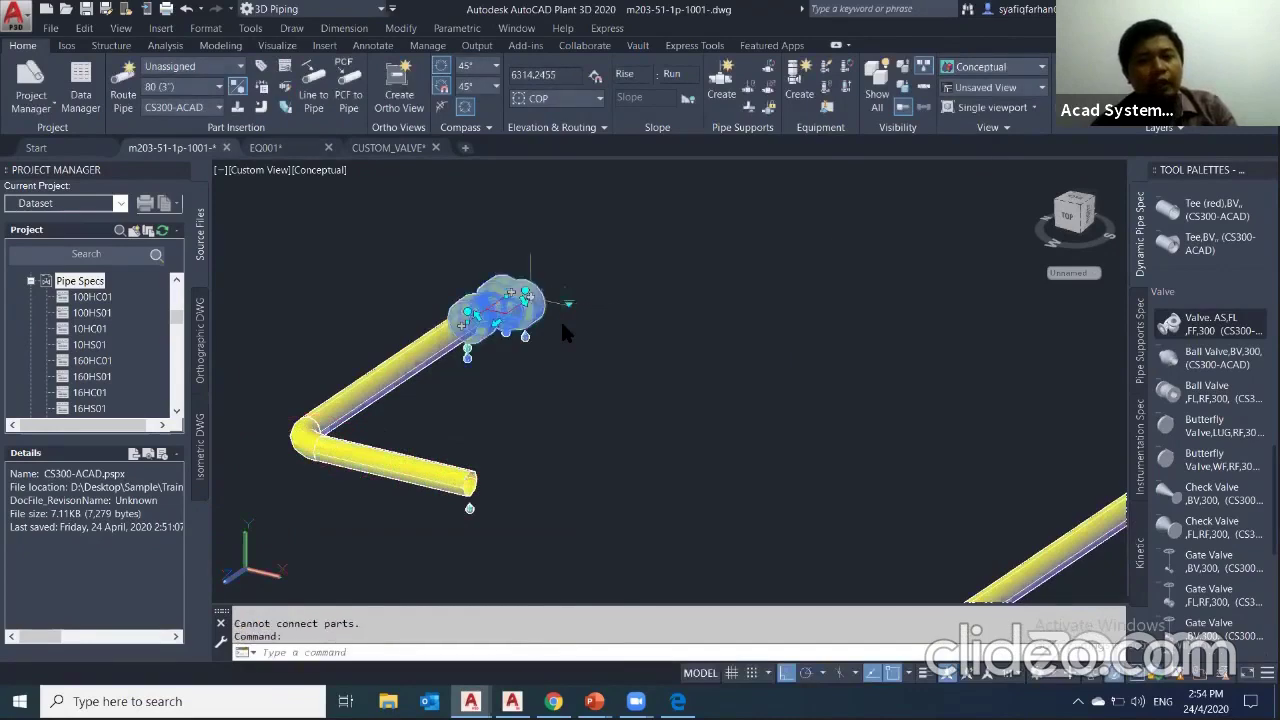
# Route pipe onward from the valve's other end, dismissing the connection errors
pyautogui.click(528, 293)
pyautogui.click(792, 431)
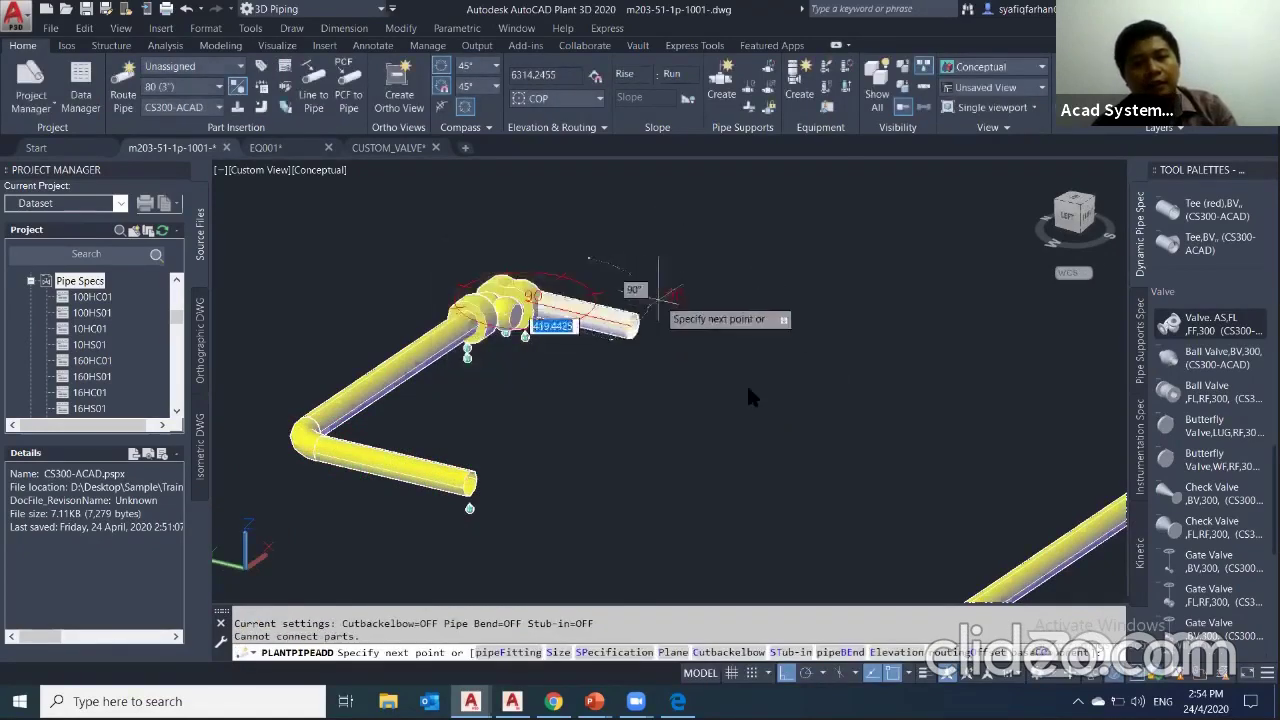
pyautogui.click(626, 377)
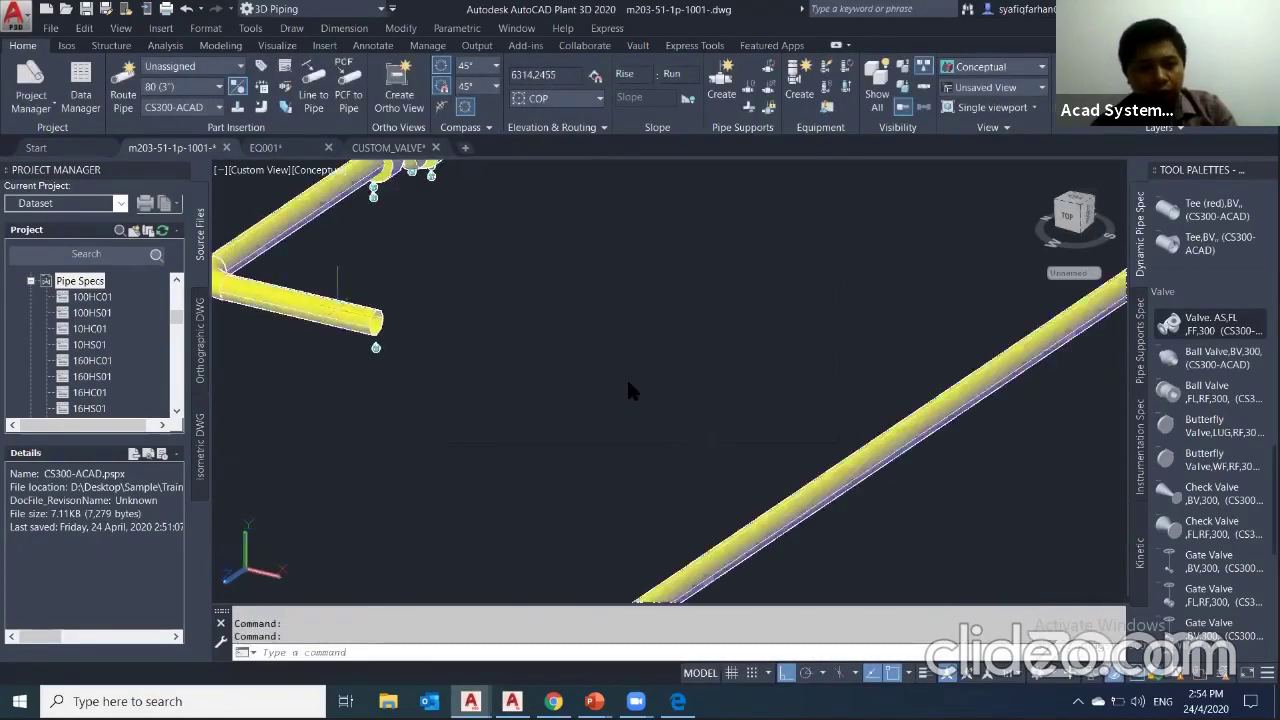
pyautogui.scroll(-5, 629, 390)
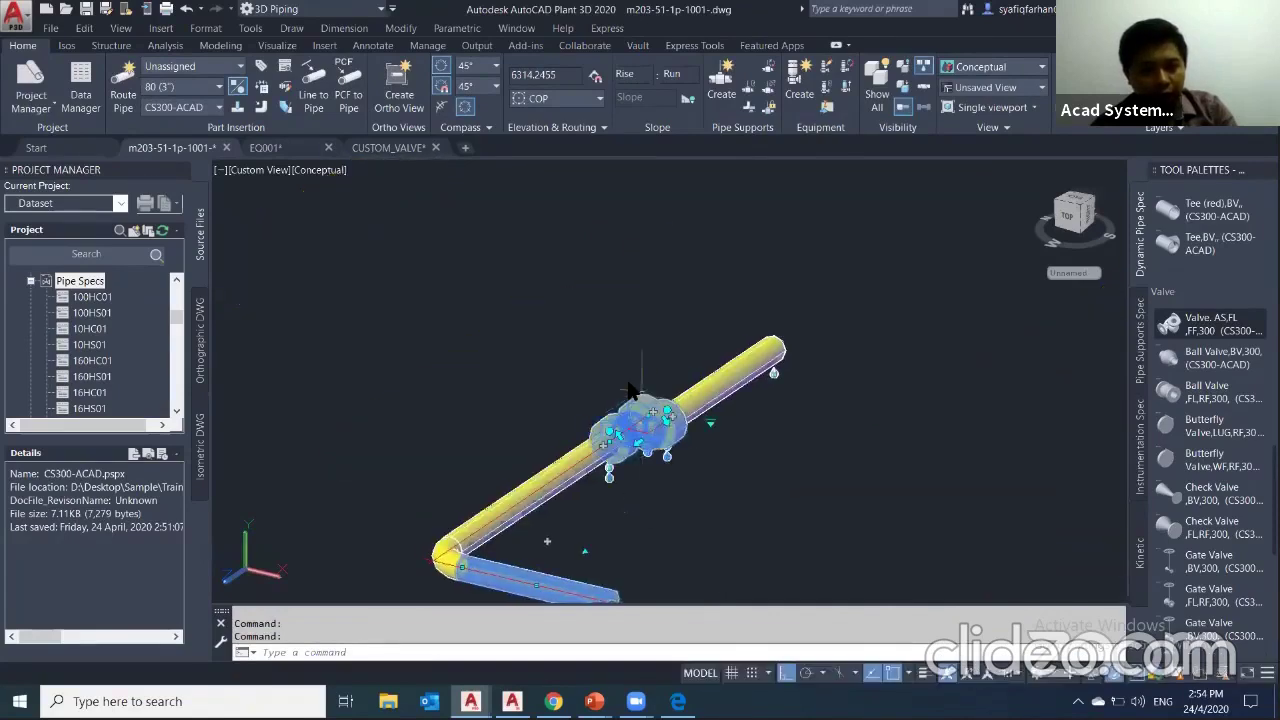
pyautogui.click(628, 380)
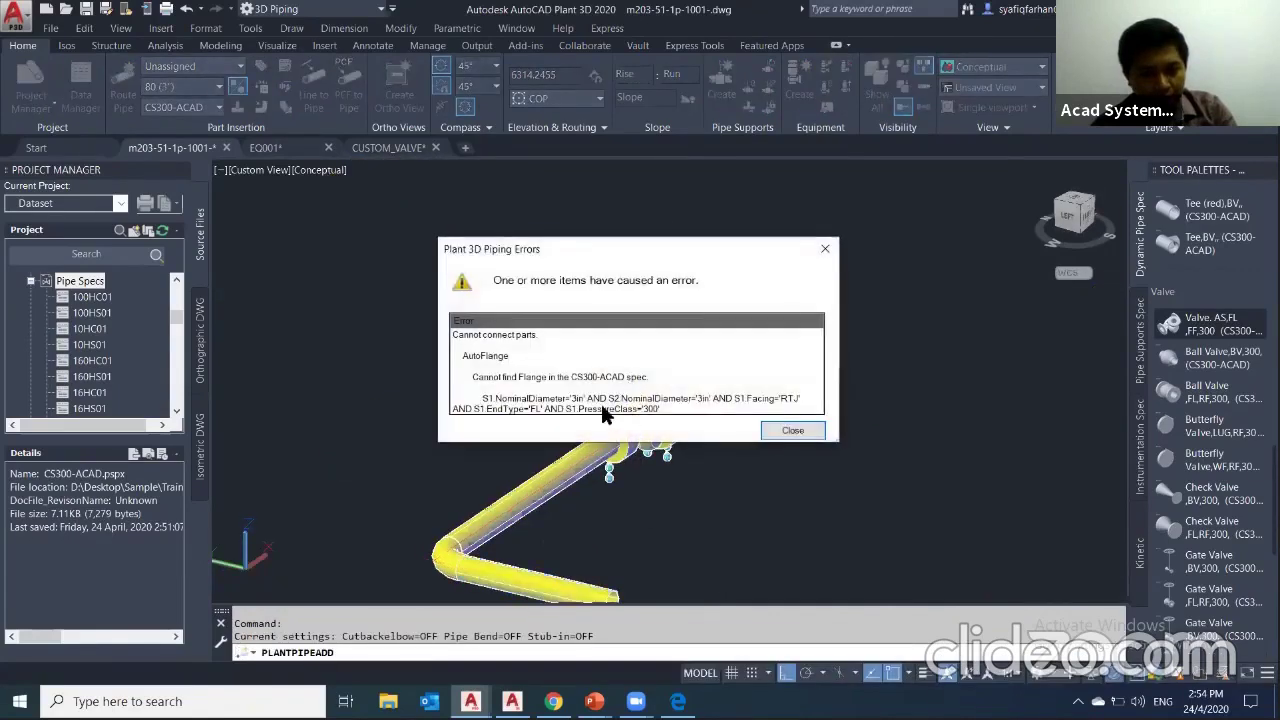
pyautogui.press('Return')
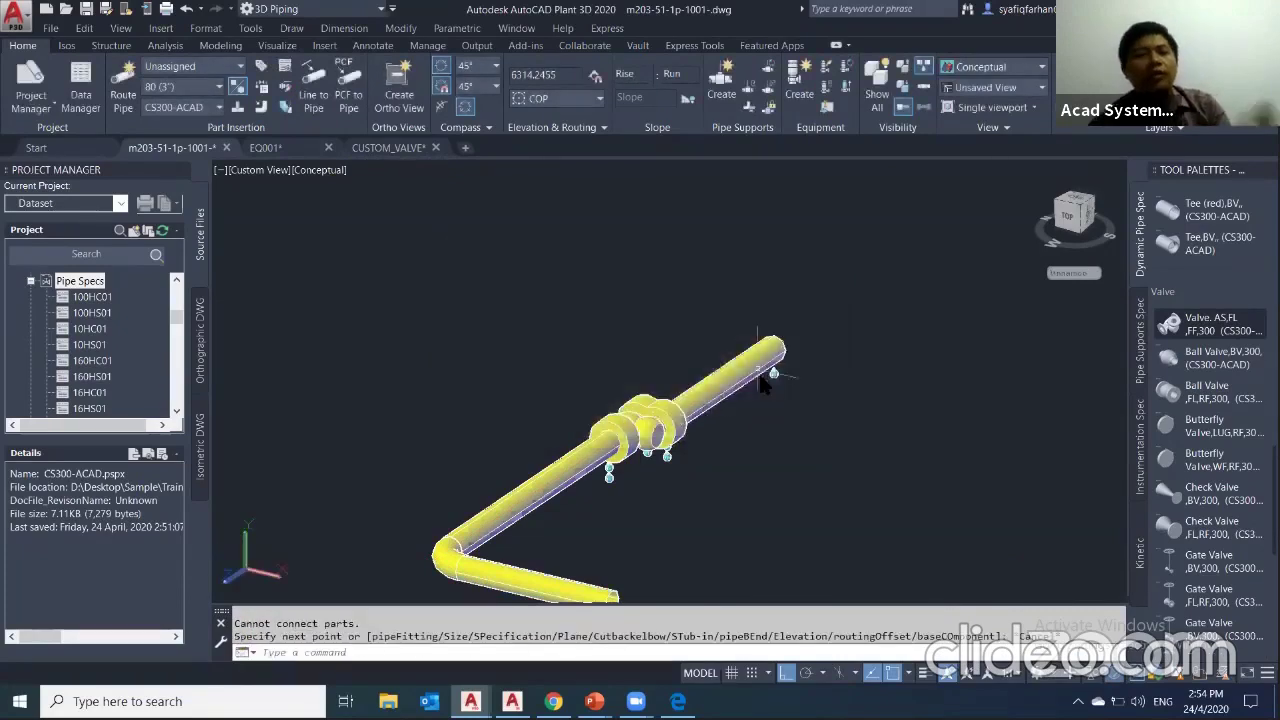
pyautogui.moveTo(758, 371); pyautogui.dragTo(763, 425, button='middle')
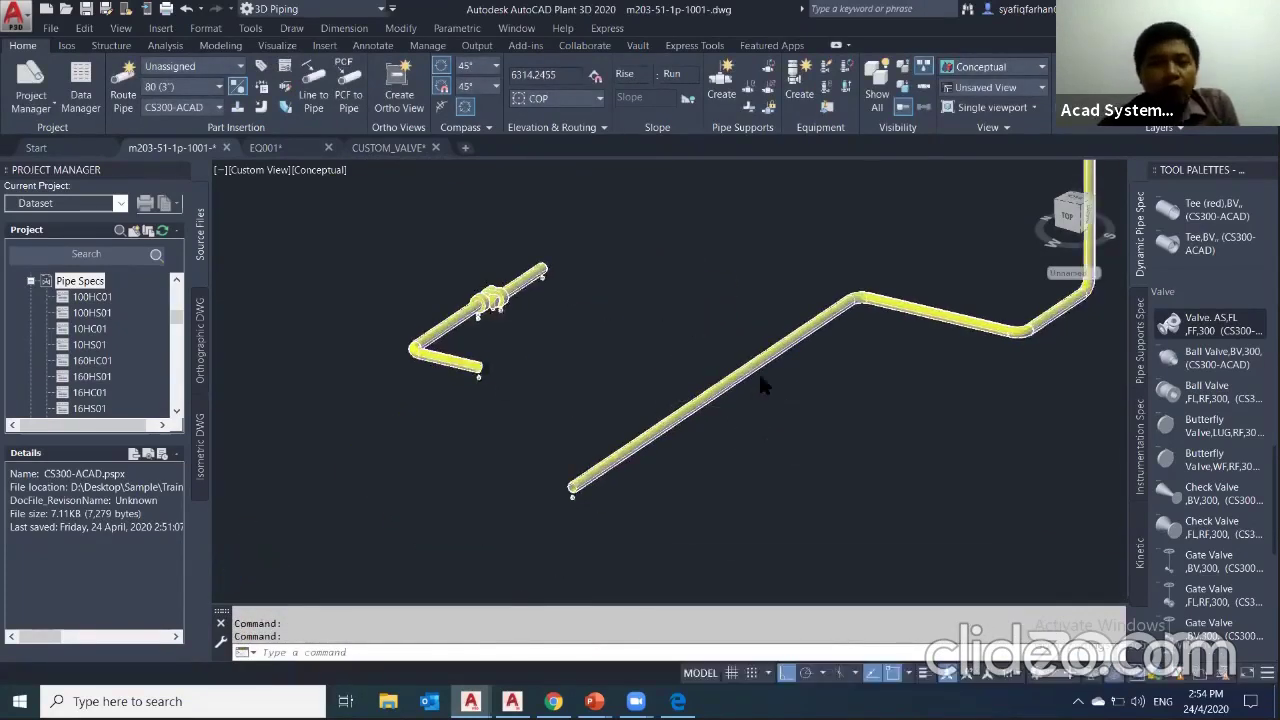
pyautogui.scroll(5, 760, 383)
pyautogui.scroll(-3, 760, 385)
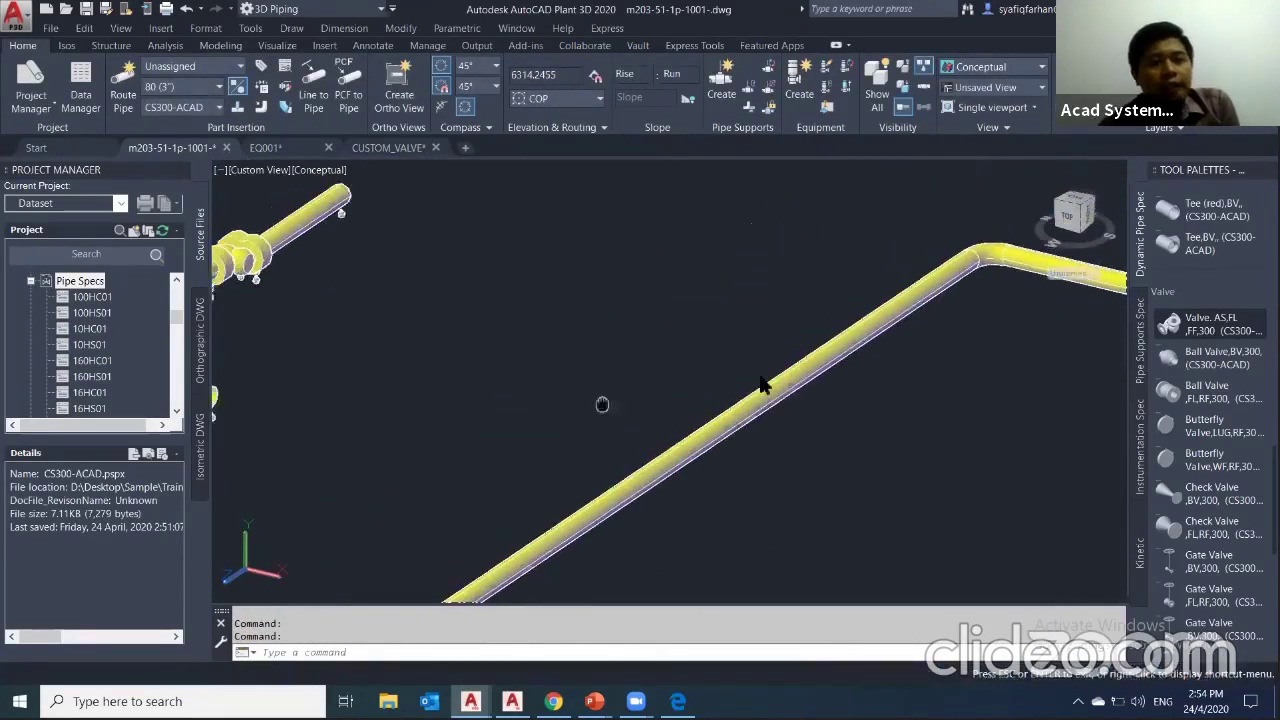
pyautogui.scroll(2, 760, 385)
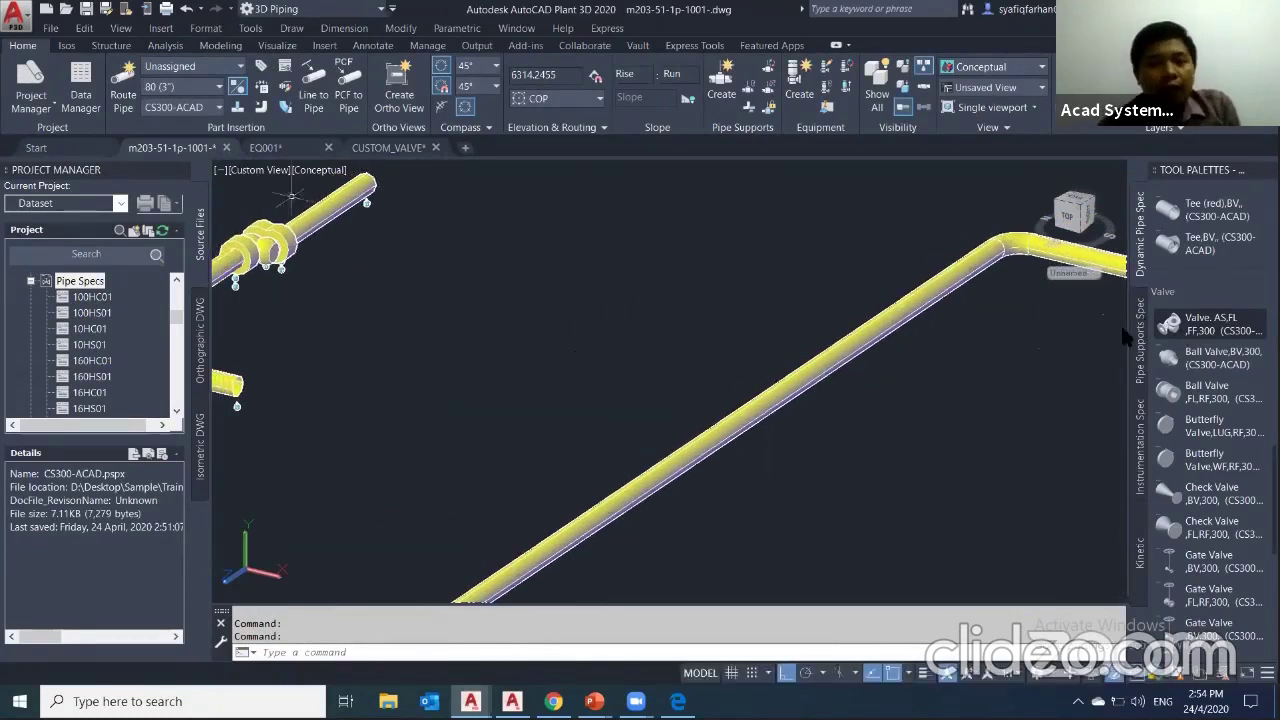
pyautogui.click(197, 89)
# Set the pipe size to 100 (4"), then start and cancel a new pipe route
pyautogui.click(167, 142)
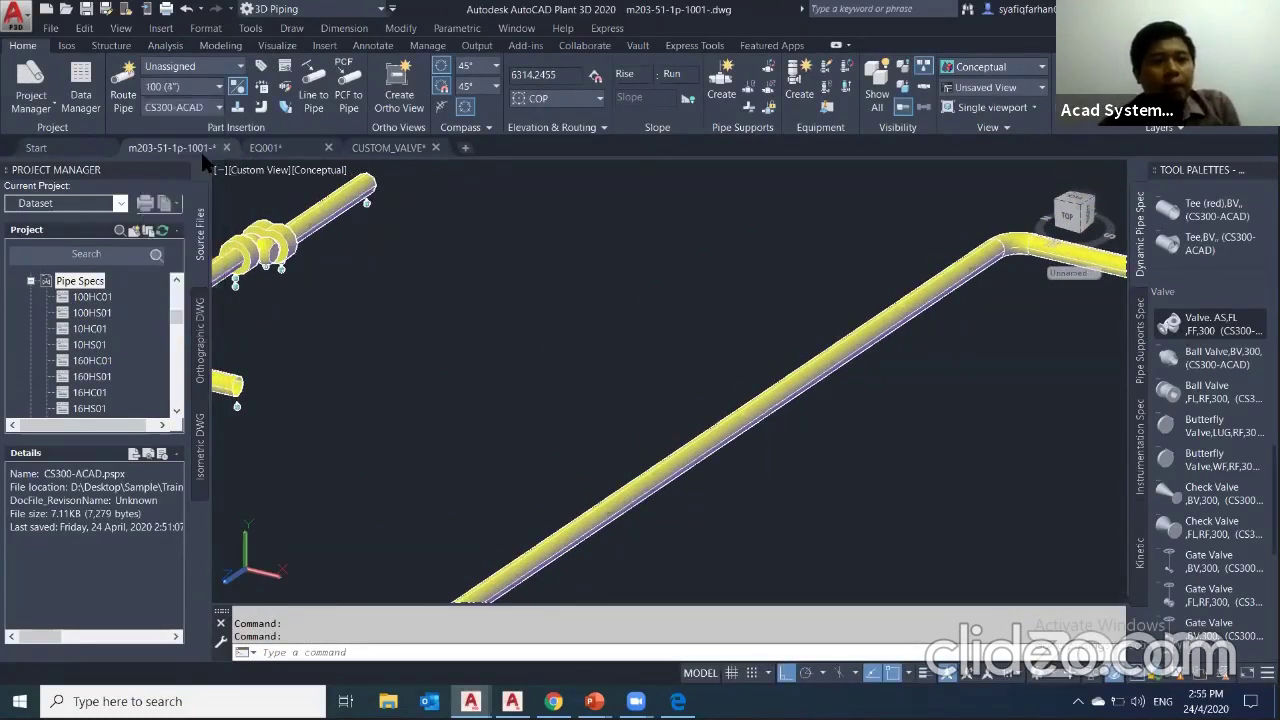
pyautogui.click(132, 101)
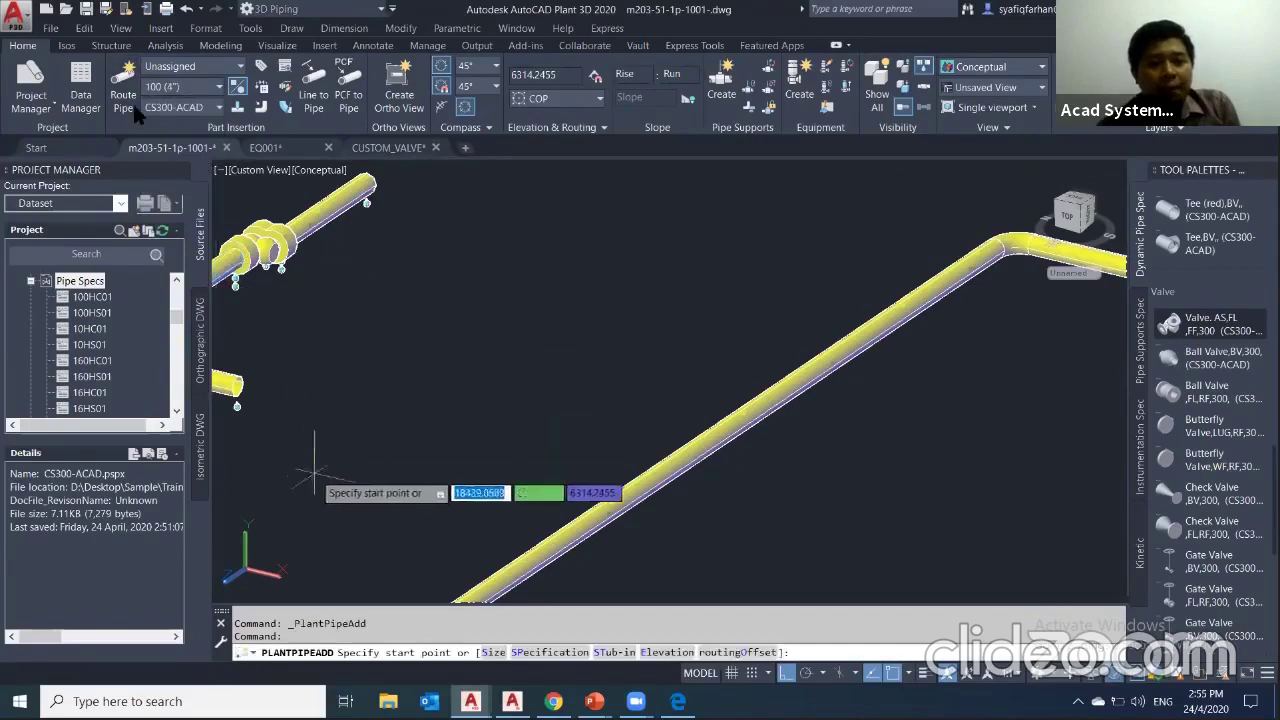
pyautogui.click(315, 470)
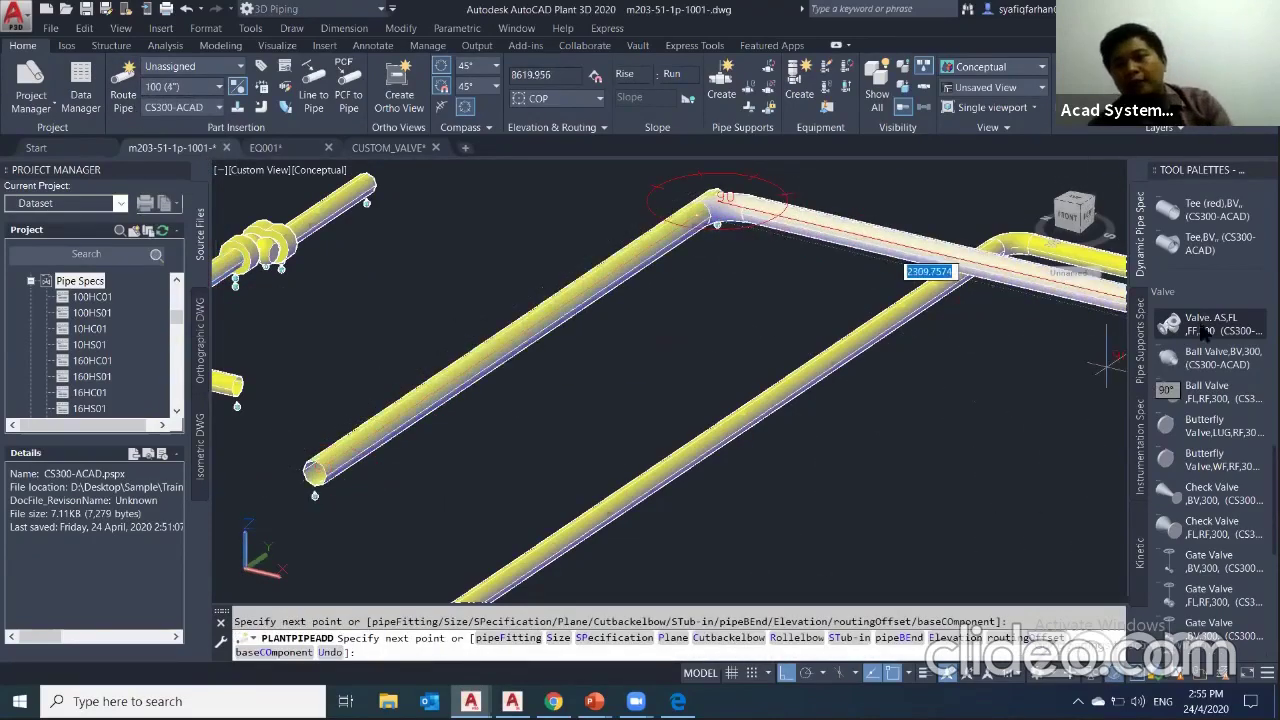
pyautogui.press('Escape')
pyautogui.press('Escape')
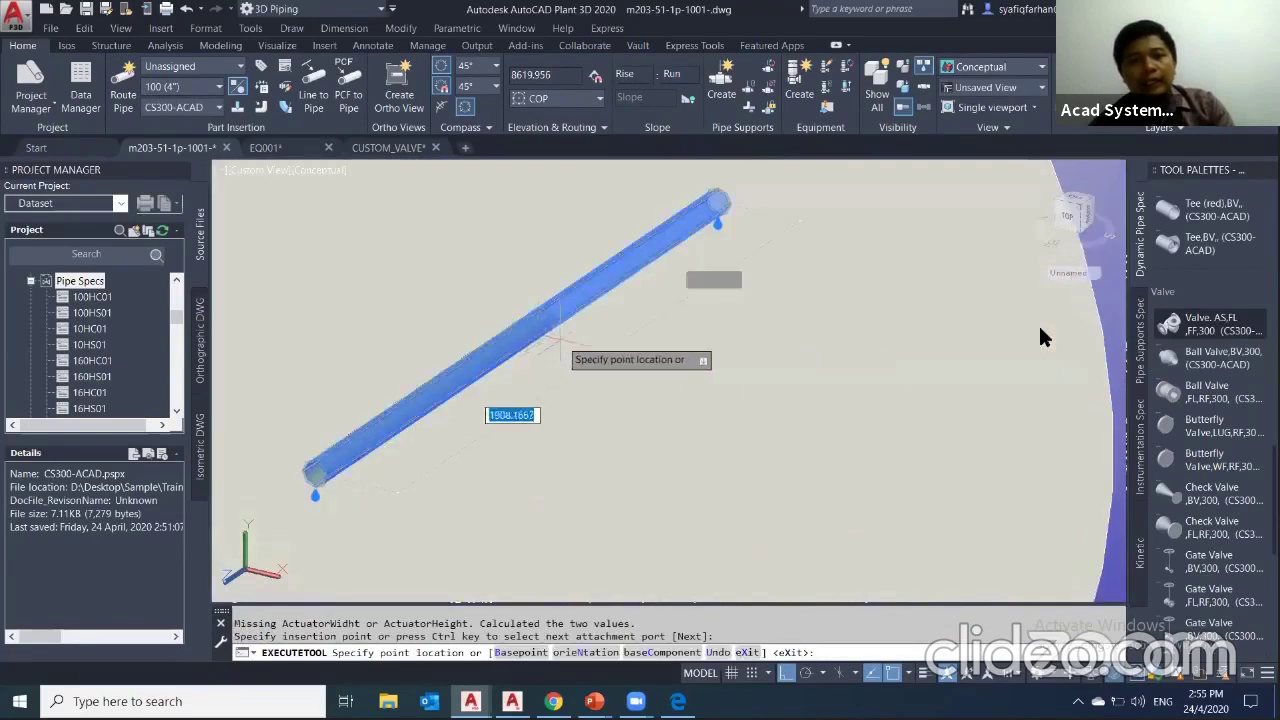
# Cancel the pending valve placement and bring the Spec Editor to the front
pyautogui.scroll(-2, 1038, 323)
pyautogui.scroll(-2, 1038, 323)
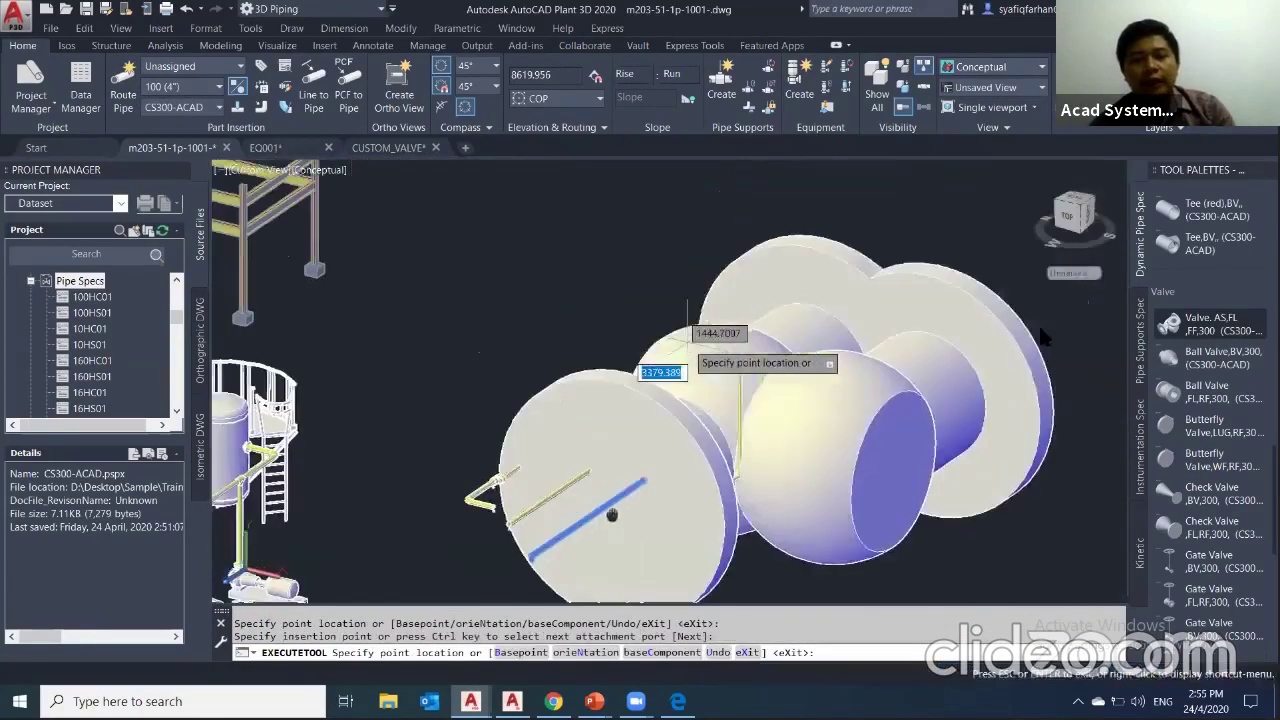
pyautogui.scroll(-1, 1038, 323)
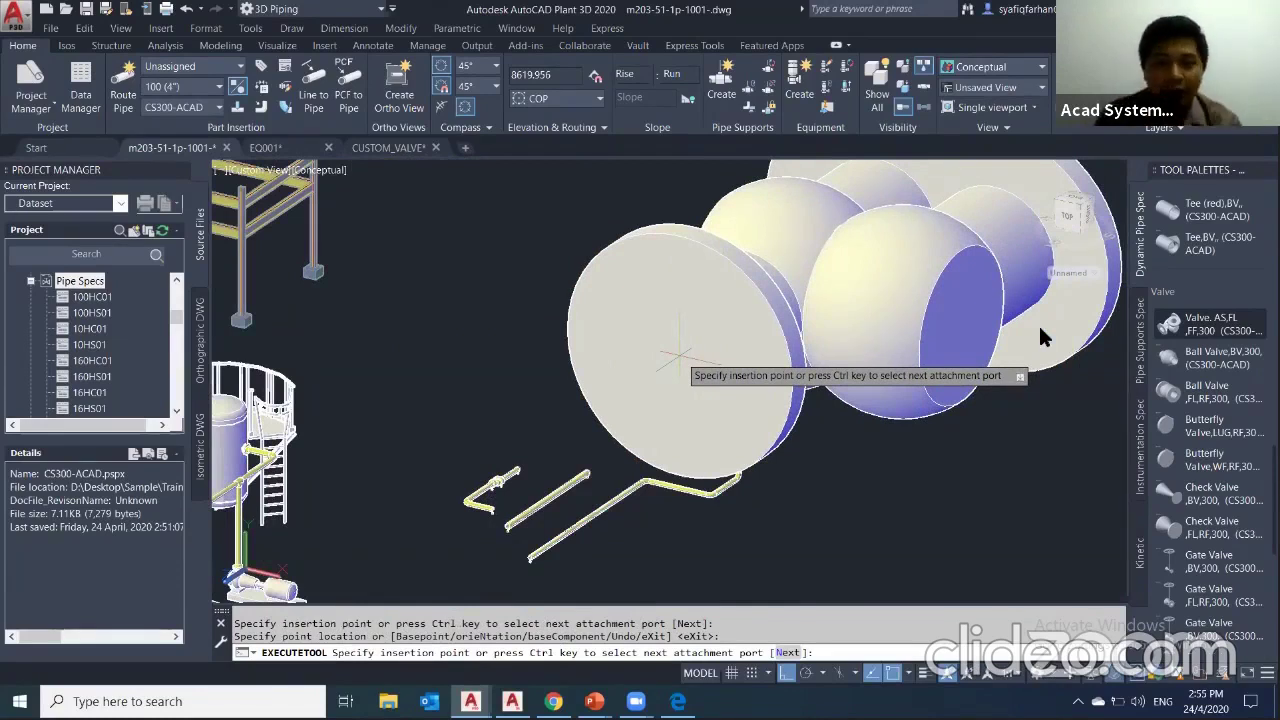
pyautogui.press('Escape')
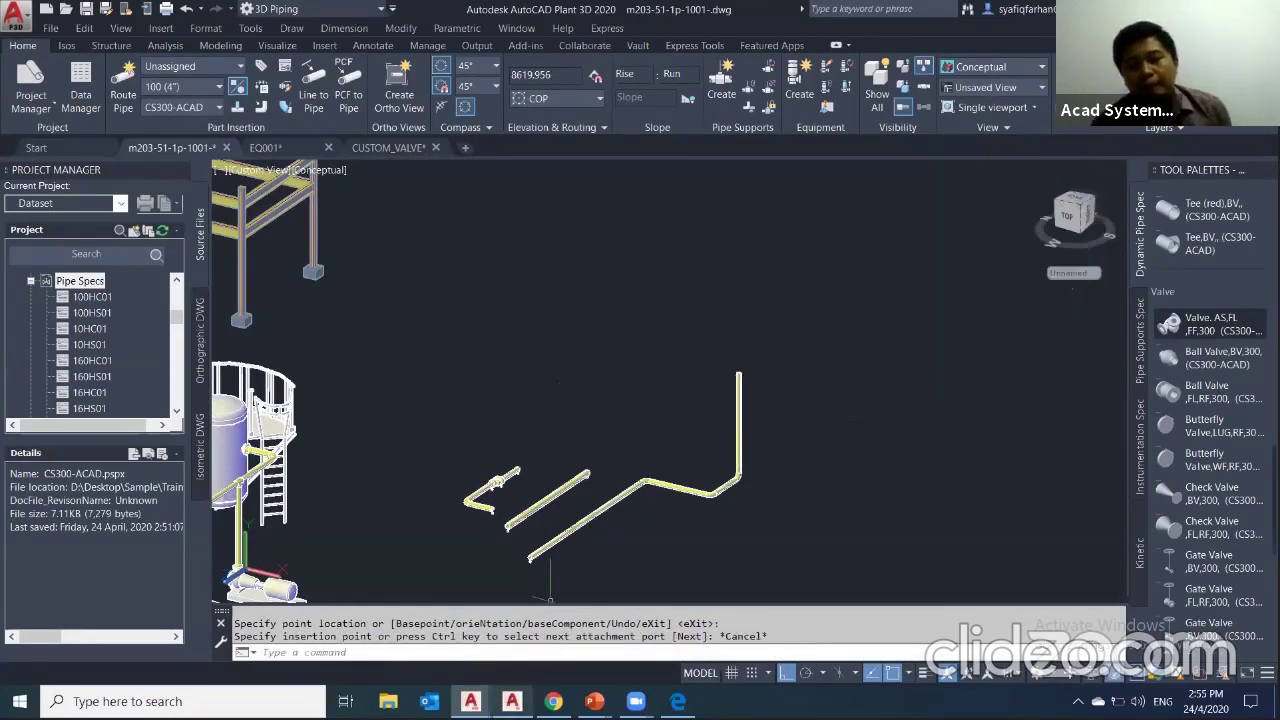
pyautogui.click(511, 701)
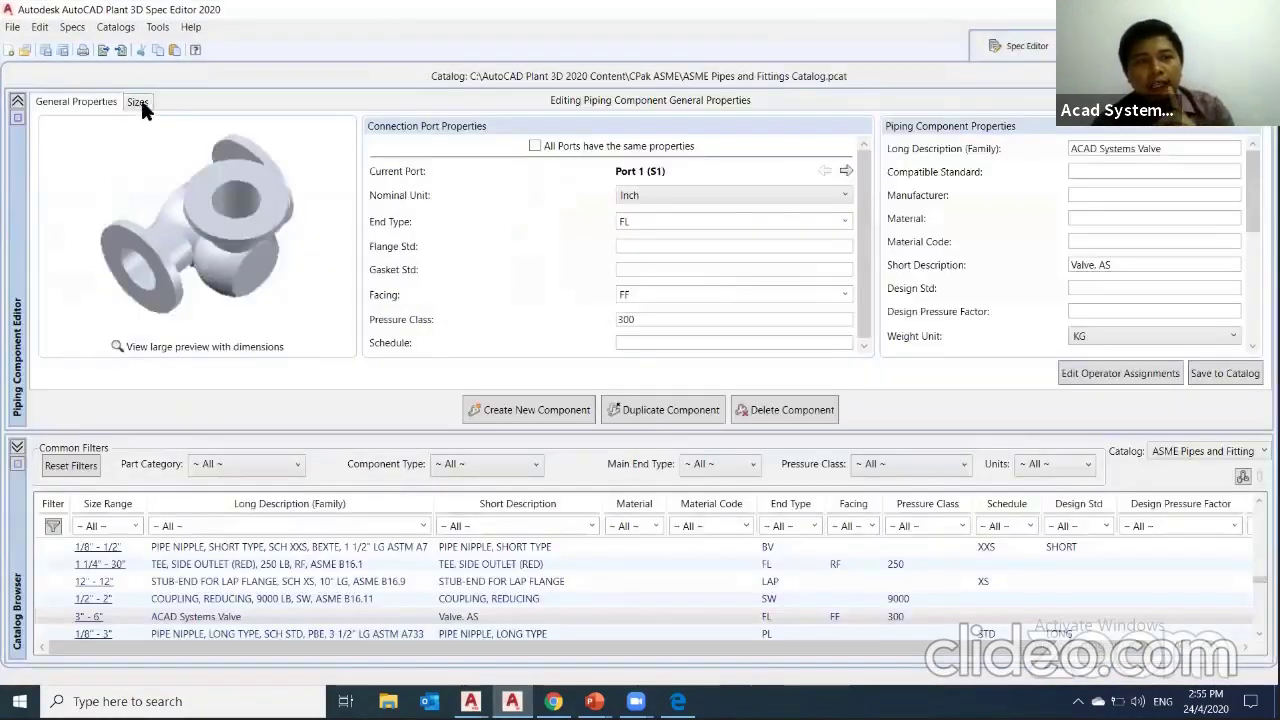
# View the ACAD Systems Valve's 4" size parameters, then return to the piping drawing
pyautogui.click(138, 101)
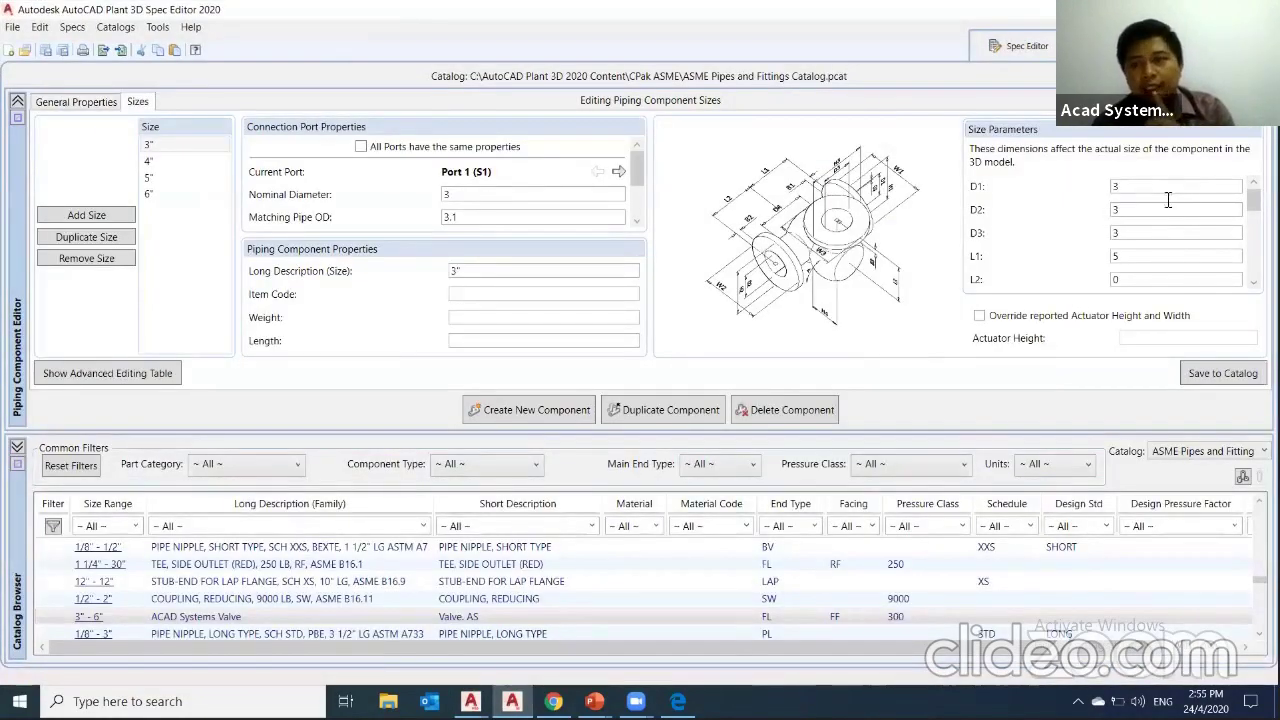
pyautogui.click(222, 161)
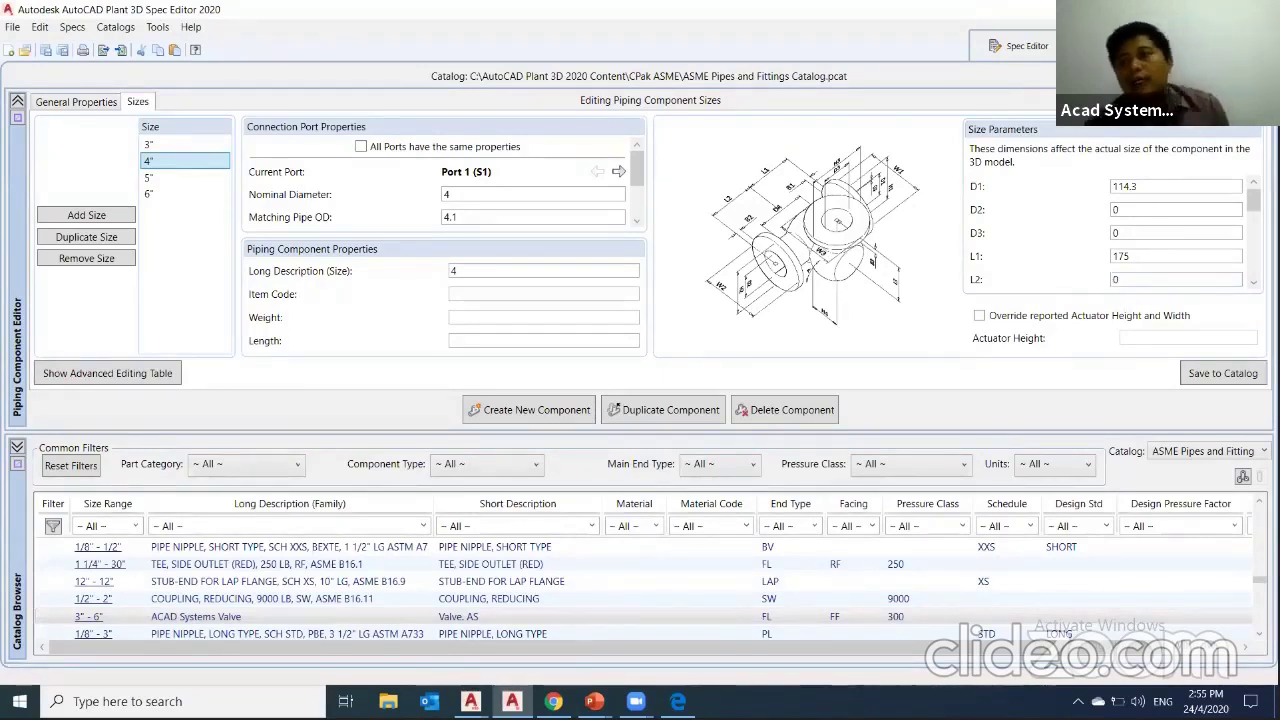
pyautogui.hotkey('alt', 'Tab')
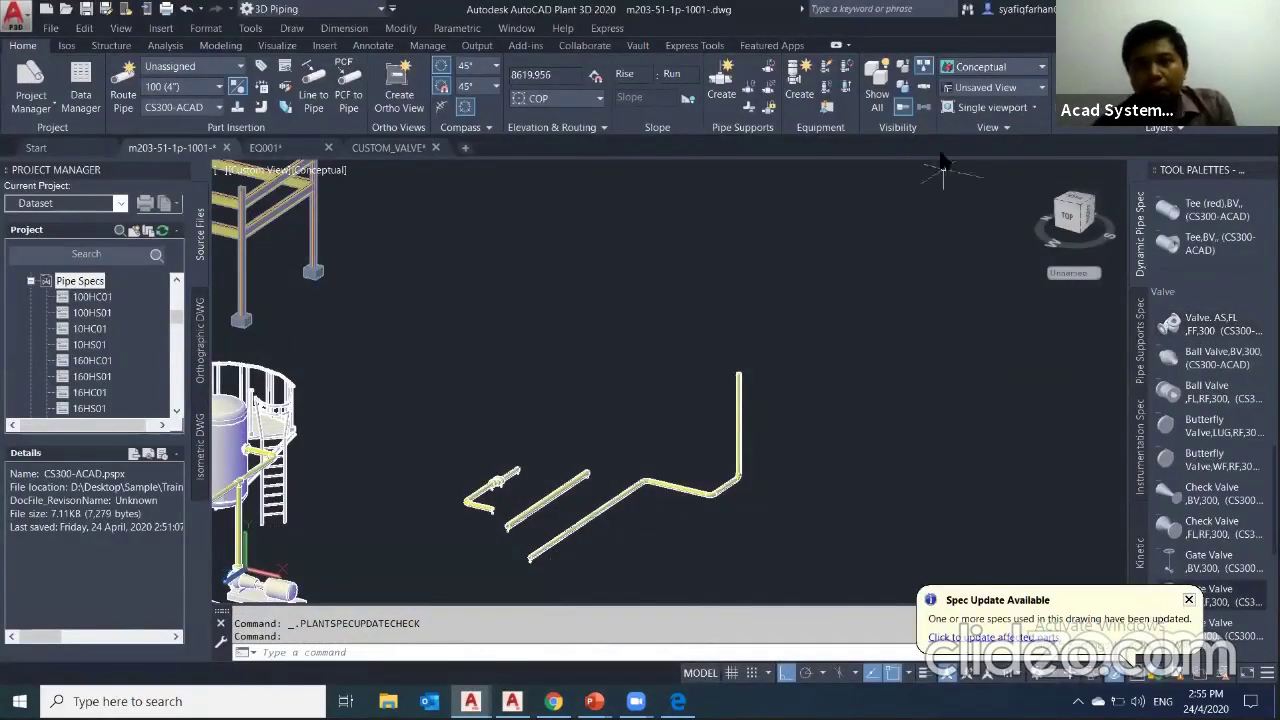
# Switch to CUSTOM_VALVE.dwg, orbit the valve, dismiss the spec update notice, and select everything
pyautogui.click(385, 147)
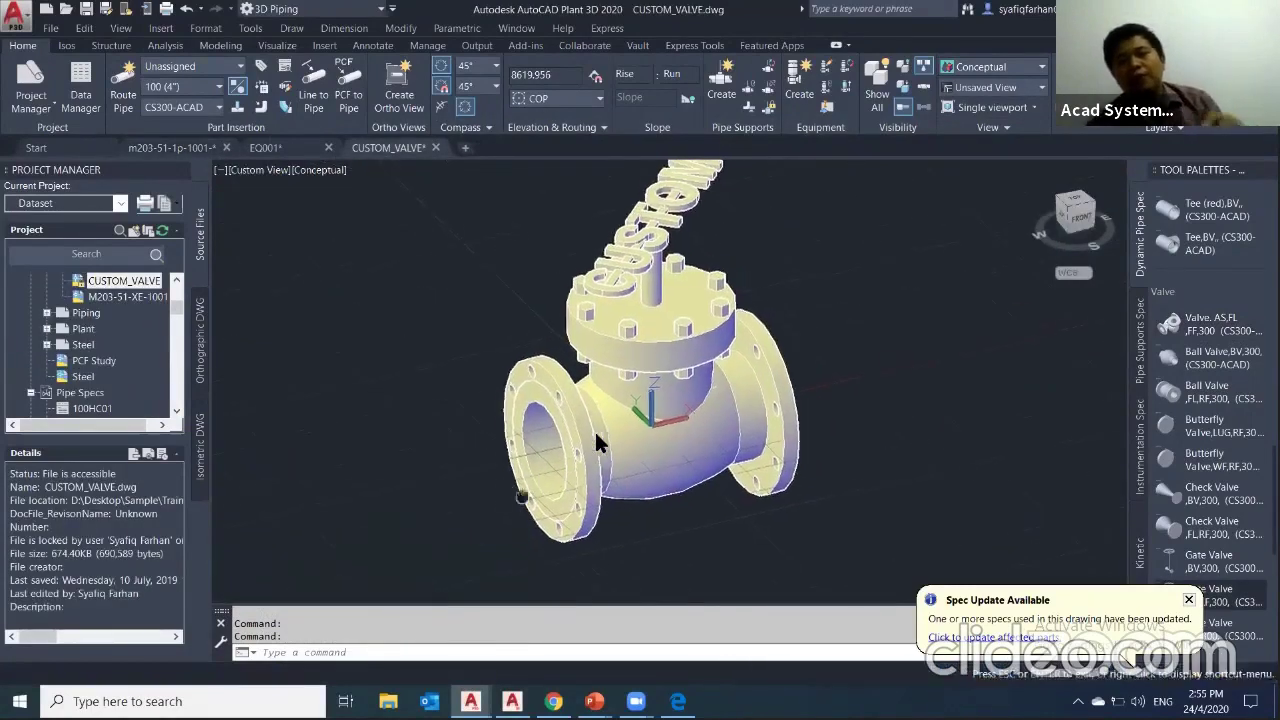
pyautogui.keyDown('shift'); pyautogui.moveTo(597, 441); pyautogui.dragTo(578, 513, button='middle'); pyautogui.keyUp('shift')
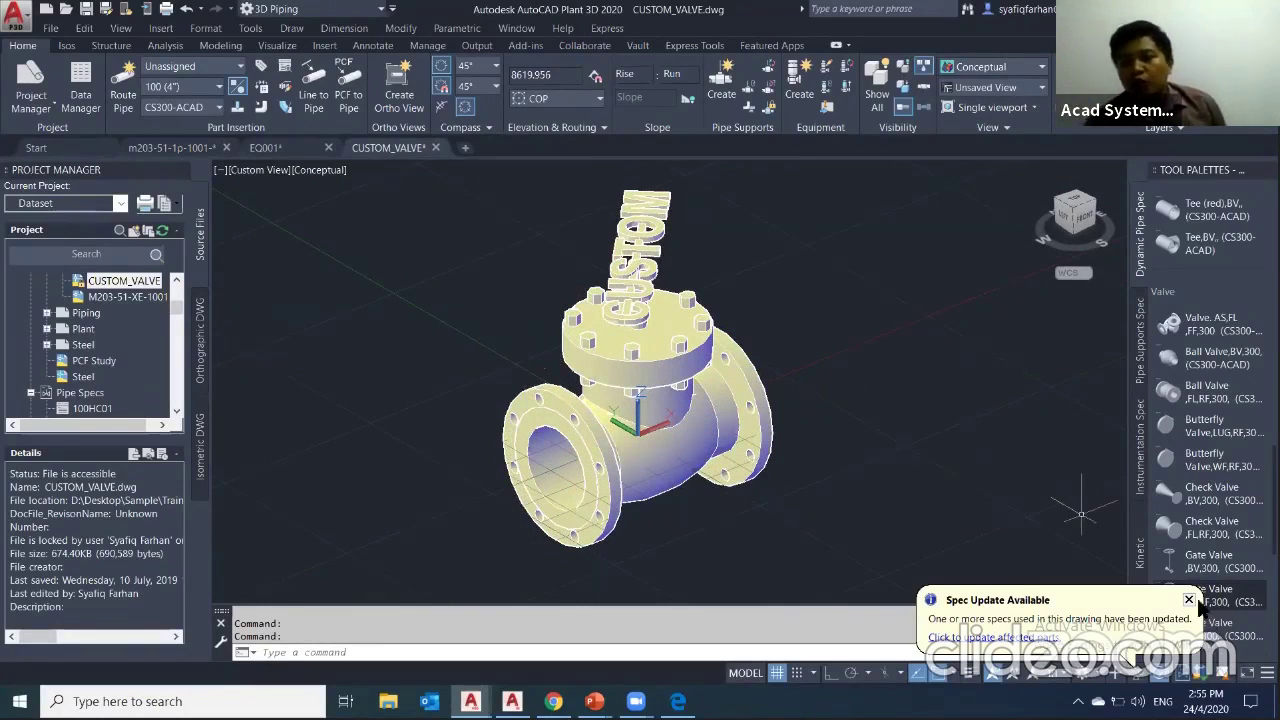
pyautogui.click(1189, 600)
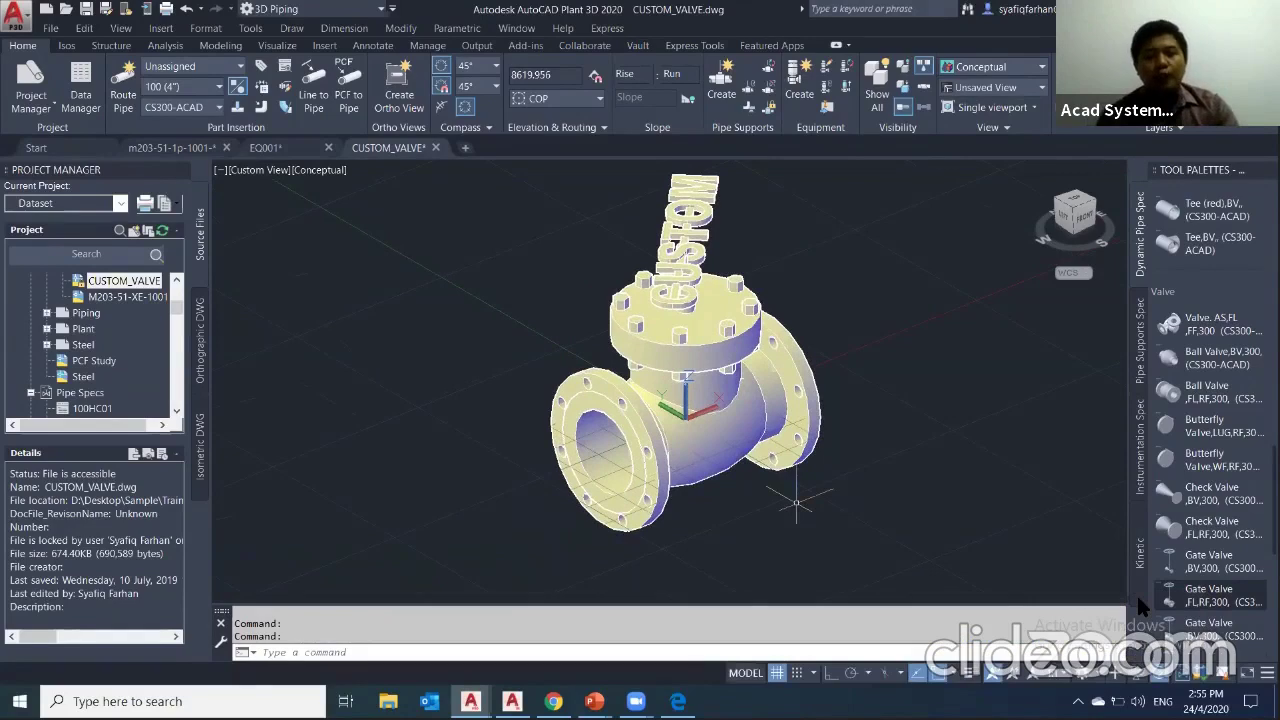
pyautogui.hotkey('ctrl', 'a')
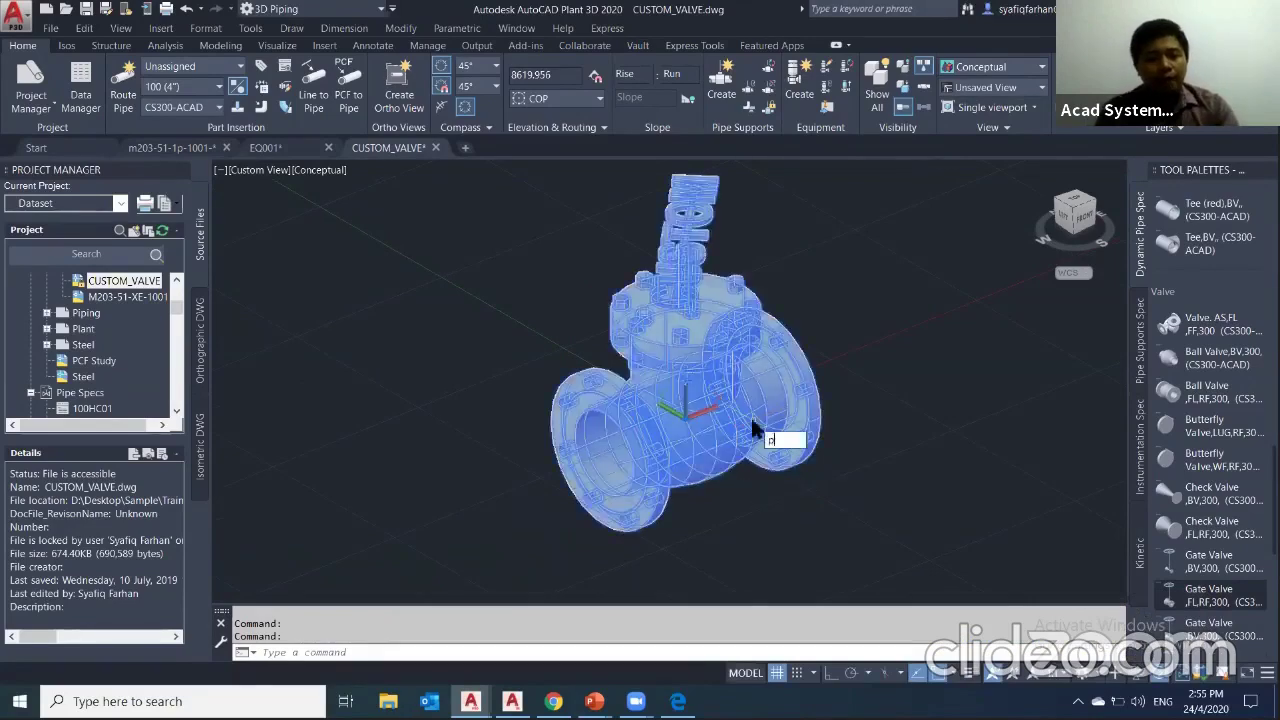
# Inspect the valve block's properties, explode it, and select the resulting solid
pyautogui.hotkey('ctrl', '1')
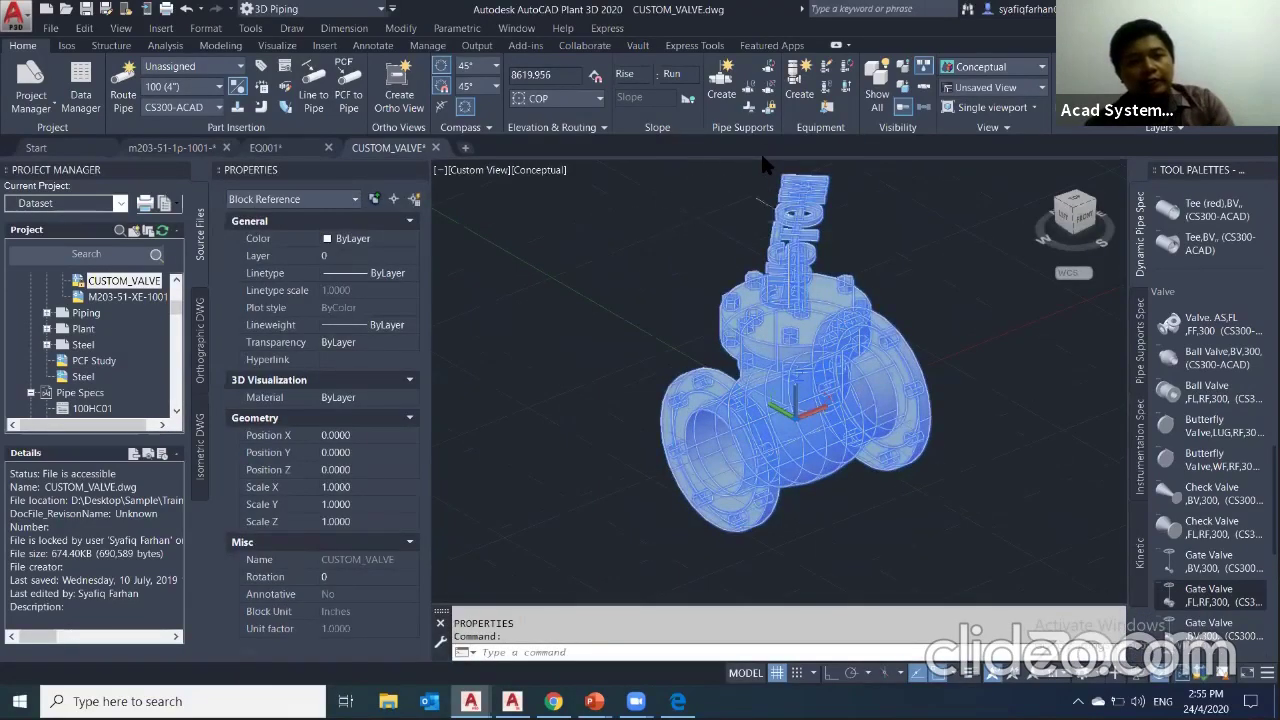
pyautogui.press('Escape')
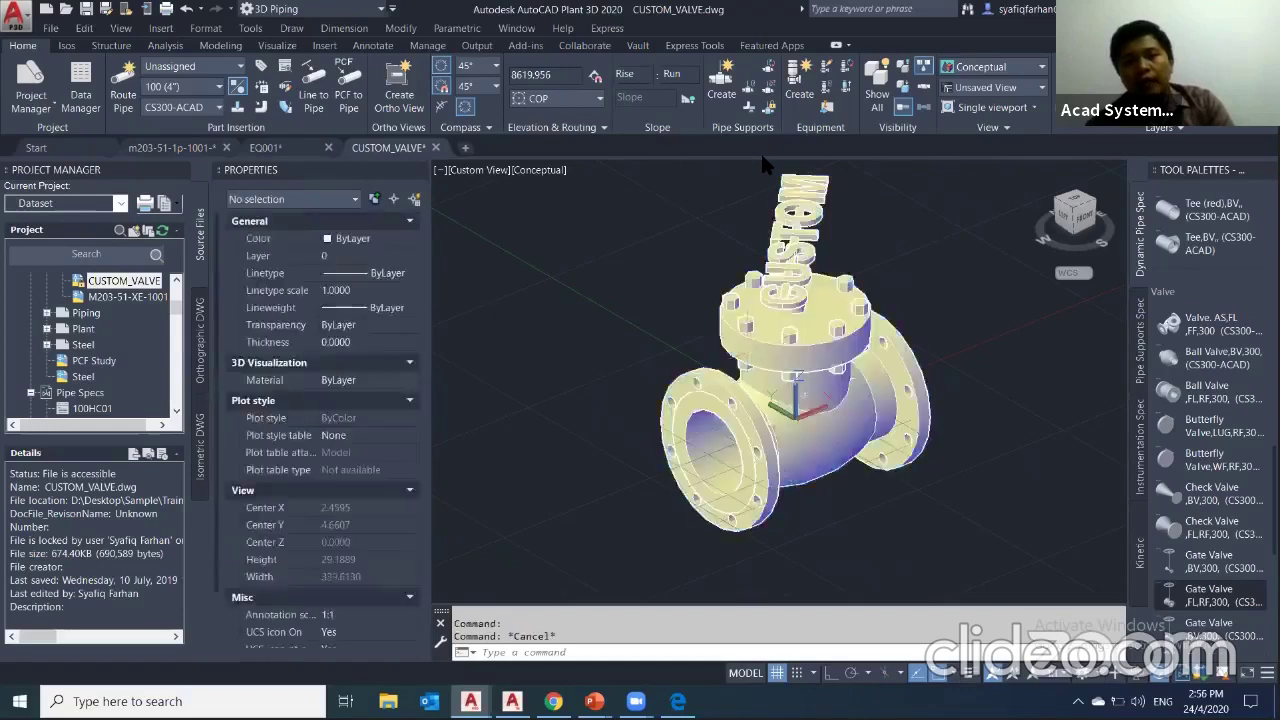
pyautogui.hotkey('ctrl', 'a')
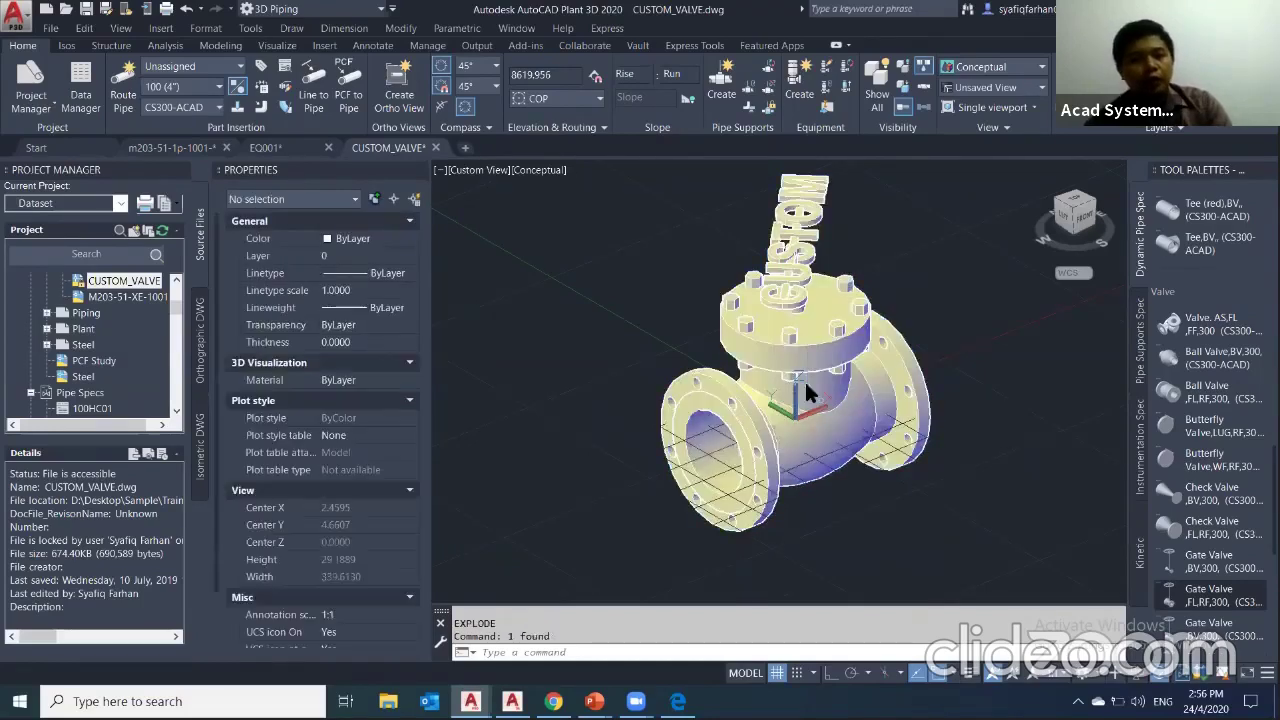
pyautogui.click(804, 379)
pyautogui.press('Escape')
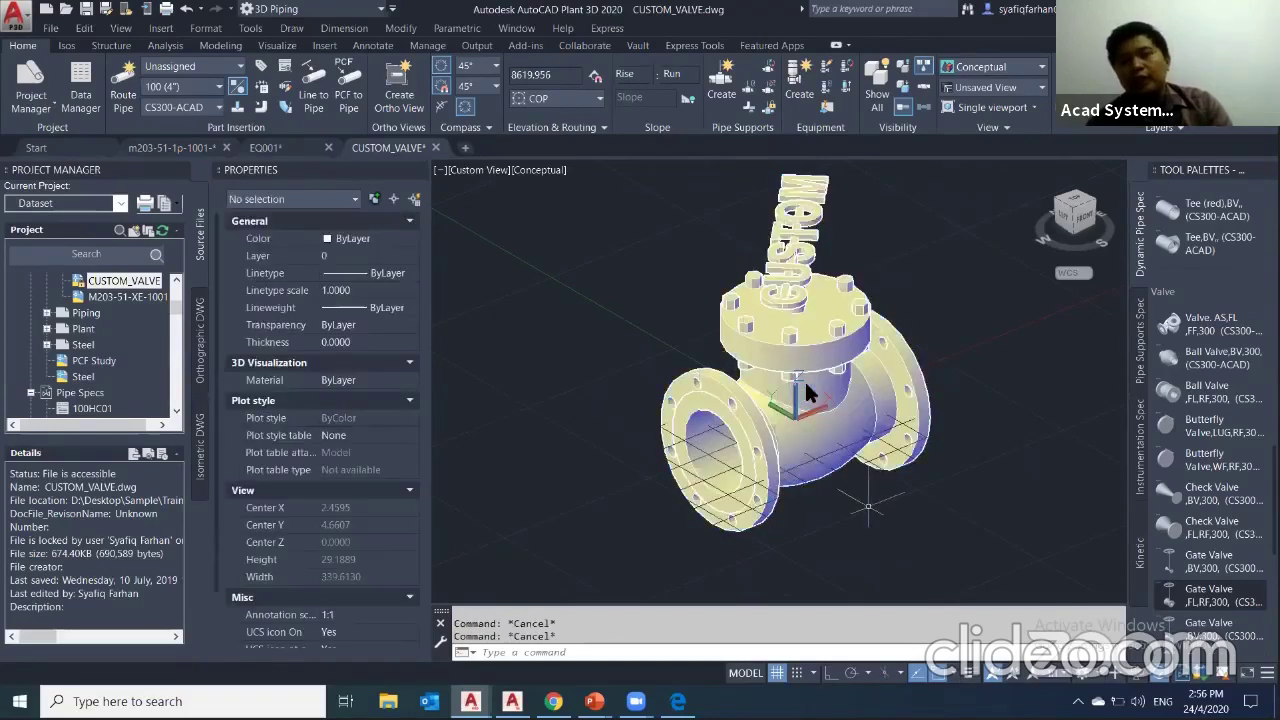
pyautogui.scroll(-3, 806, 385)
pyautogui.click(808, 390)
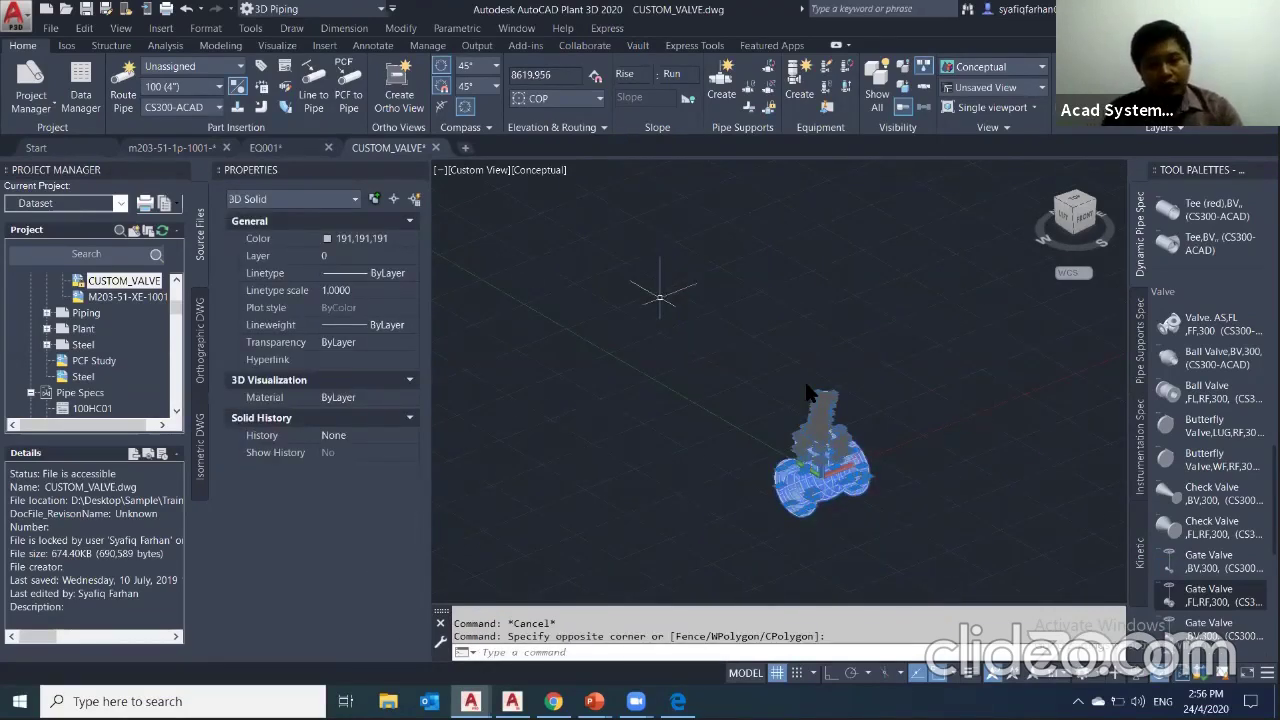
# Define the valve solid as block 'AS Valve', based at the valve end
pyautogui.write('b')
pyautogui.press('Return')
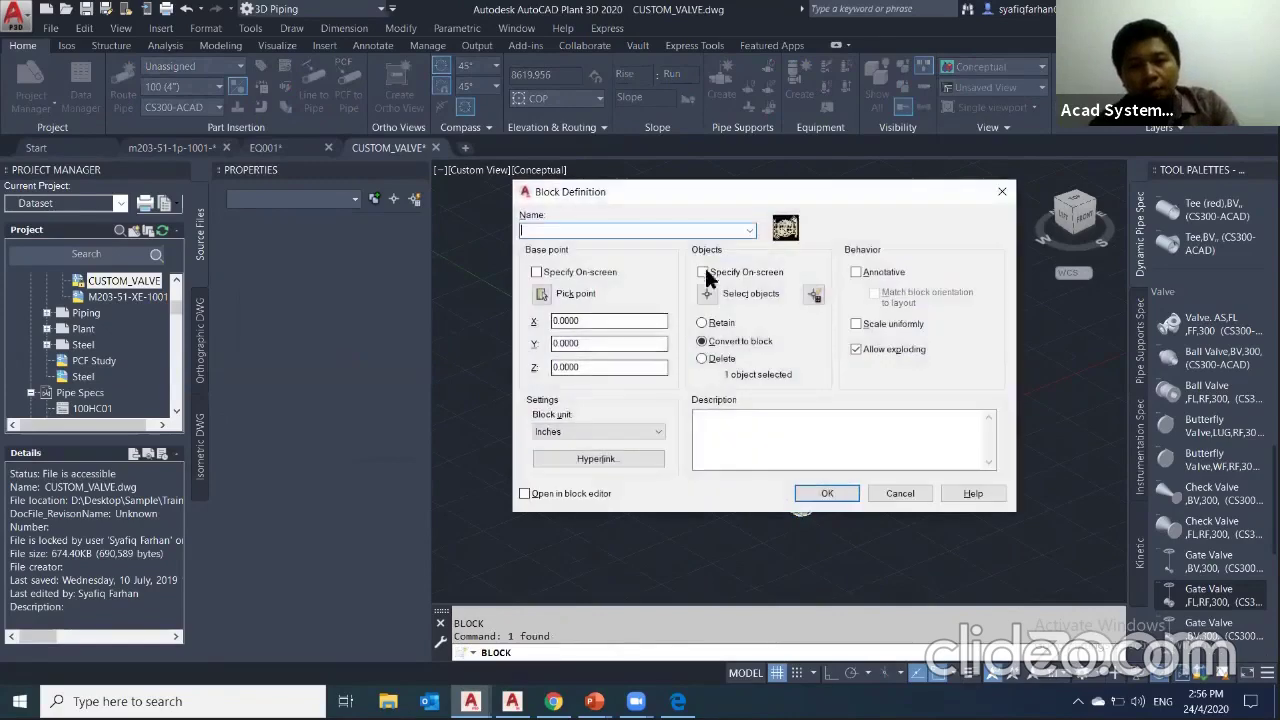
pyautogui.click(539, 295)
pyautogui.scroll(3, 537, 300)
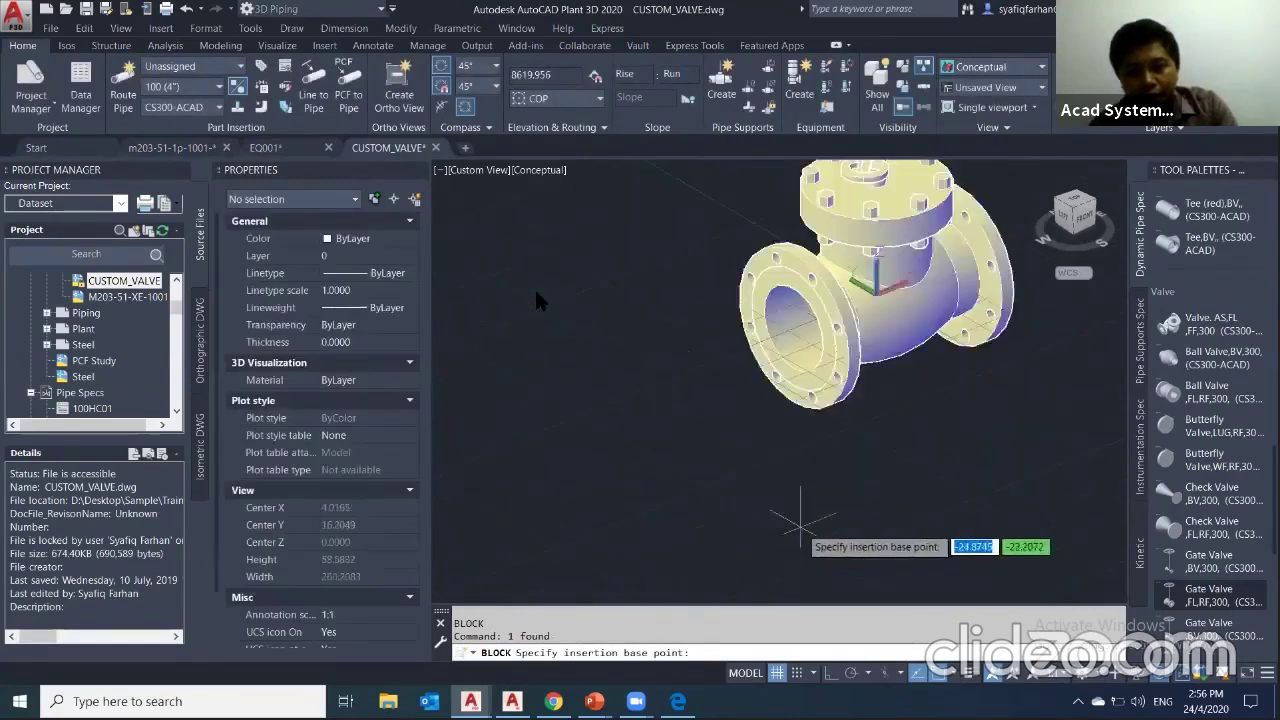
pyautogui.scroll(2, 537, 300)
pyautogui.click(900, 448)
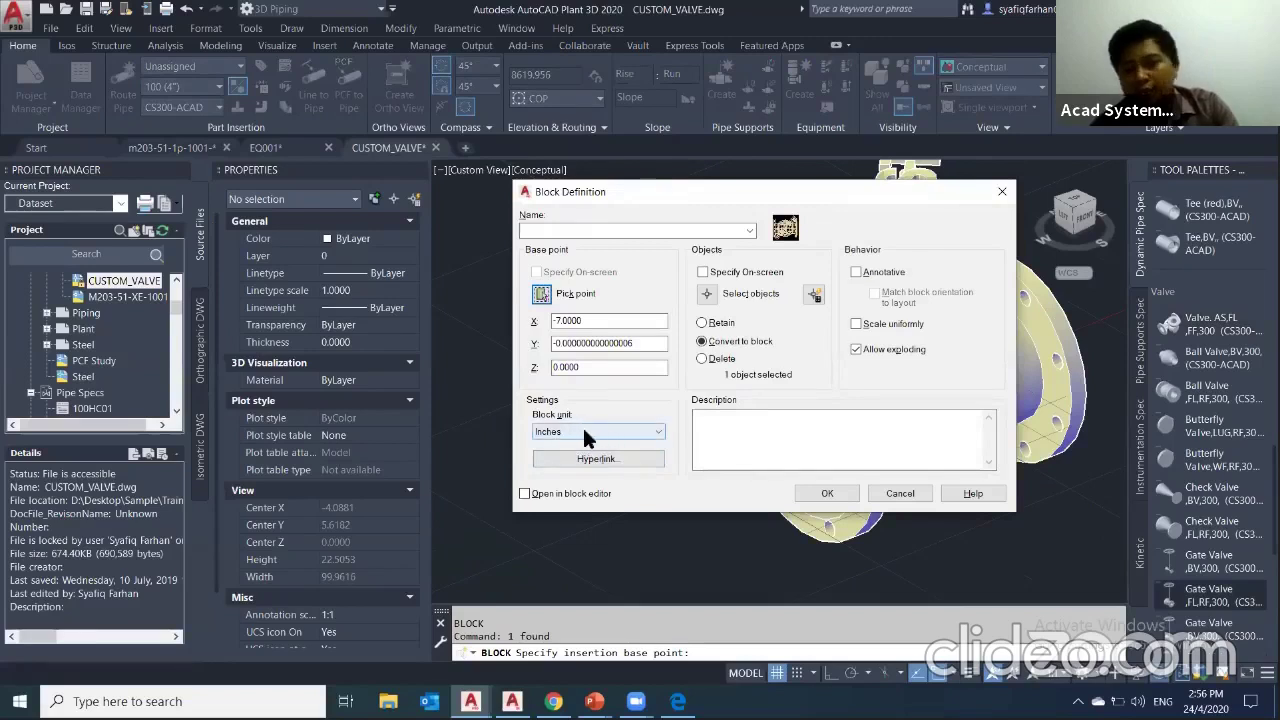
pyautogui.click(624, 231)
pyautogui.write('AS Valve')
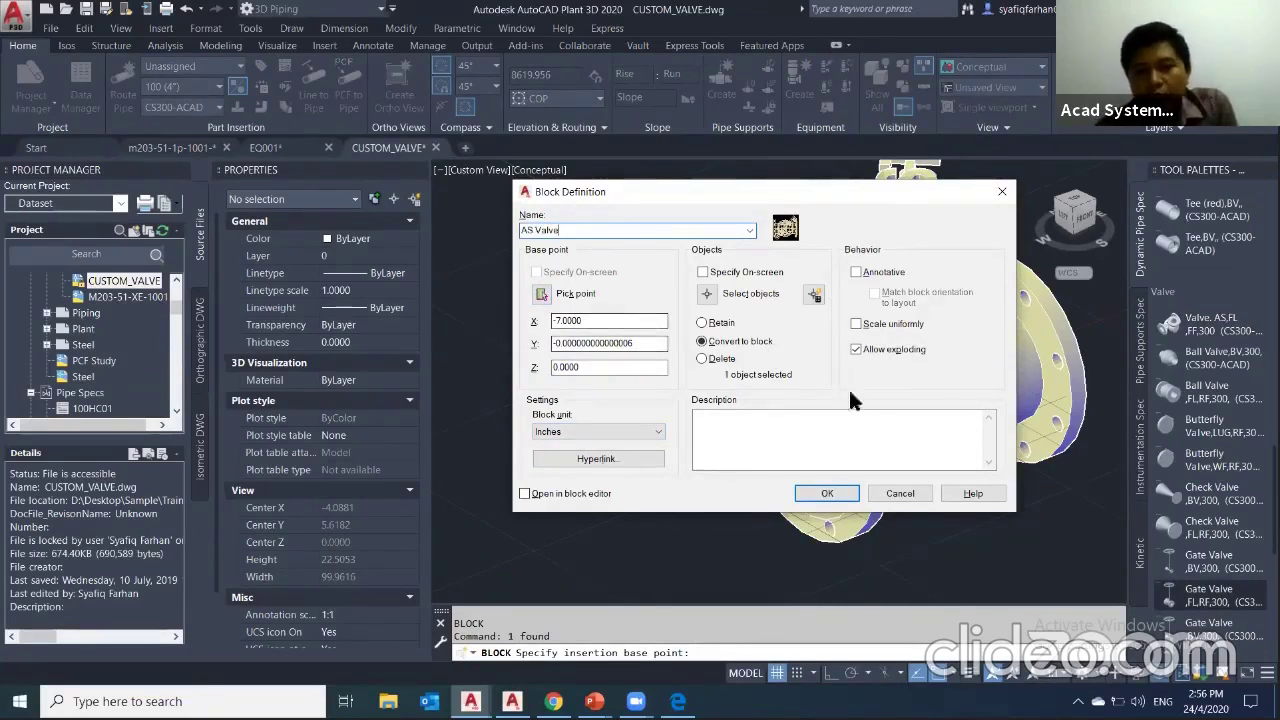
pyautogui.click(828, 492)
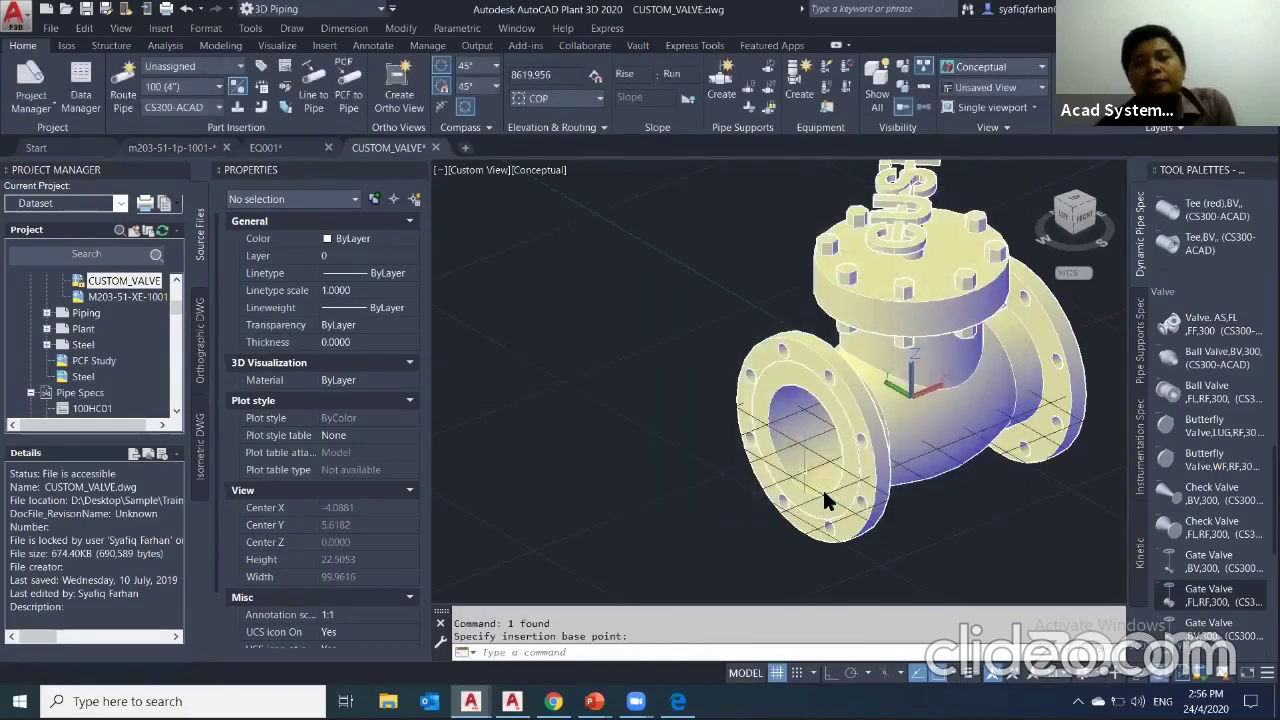
pyautogui.scroll(3, 822, 487)
pyautogui.scroll(-5, 822, 487)
pyautogui.click(822, 487)
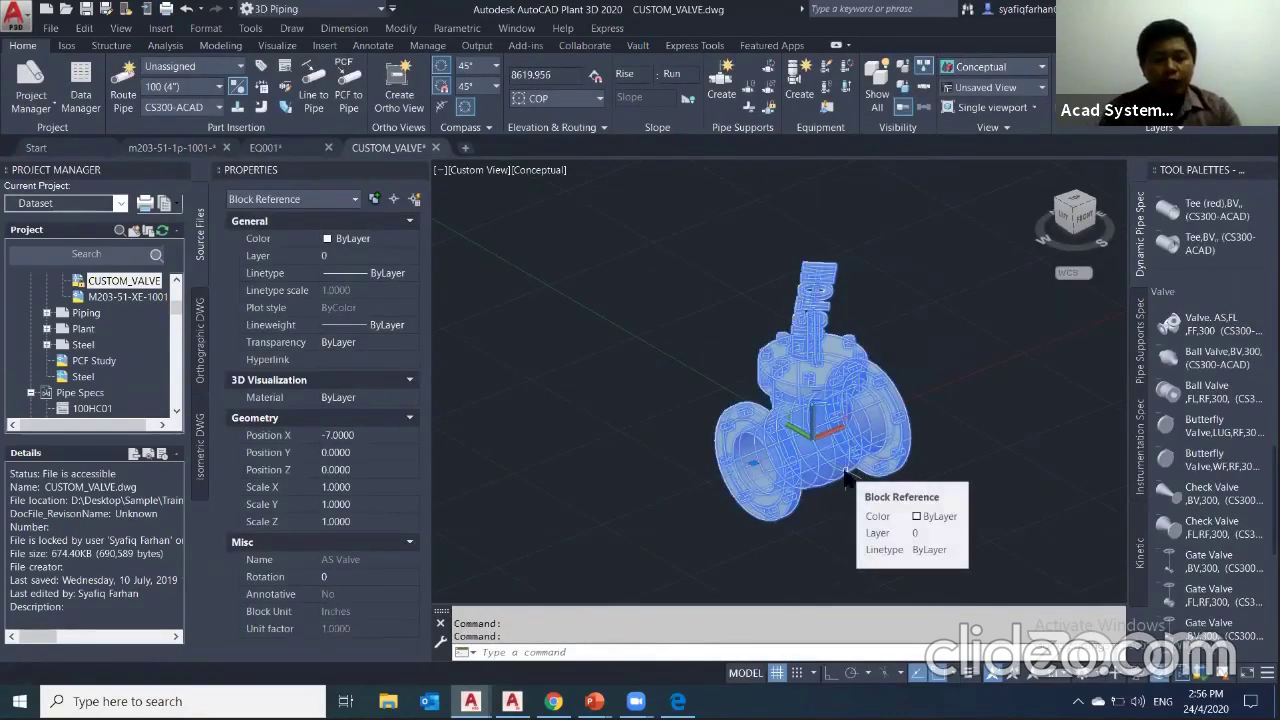
pyautogui.write('Pla')
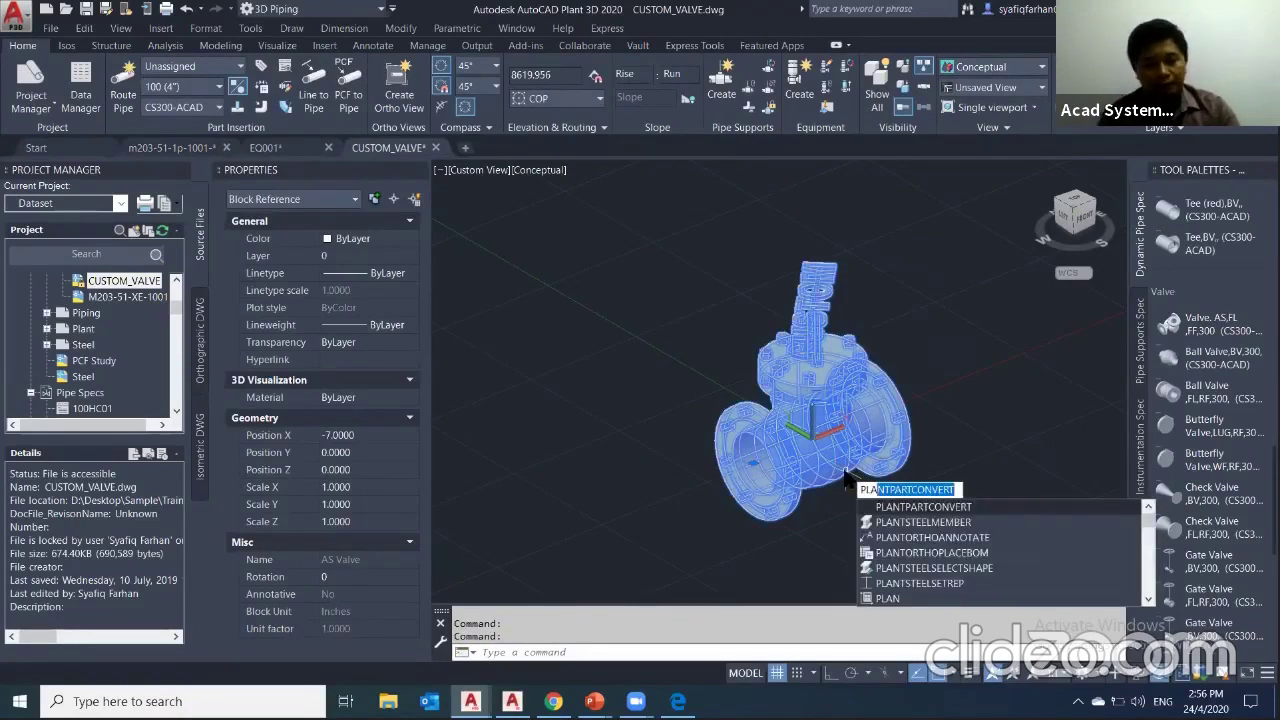
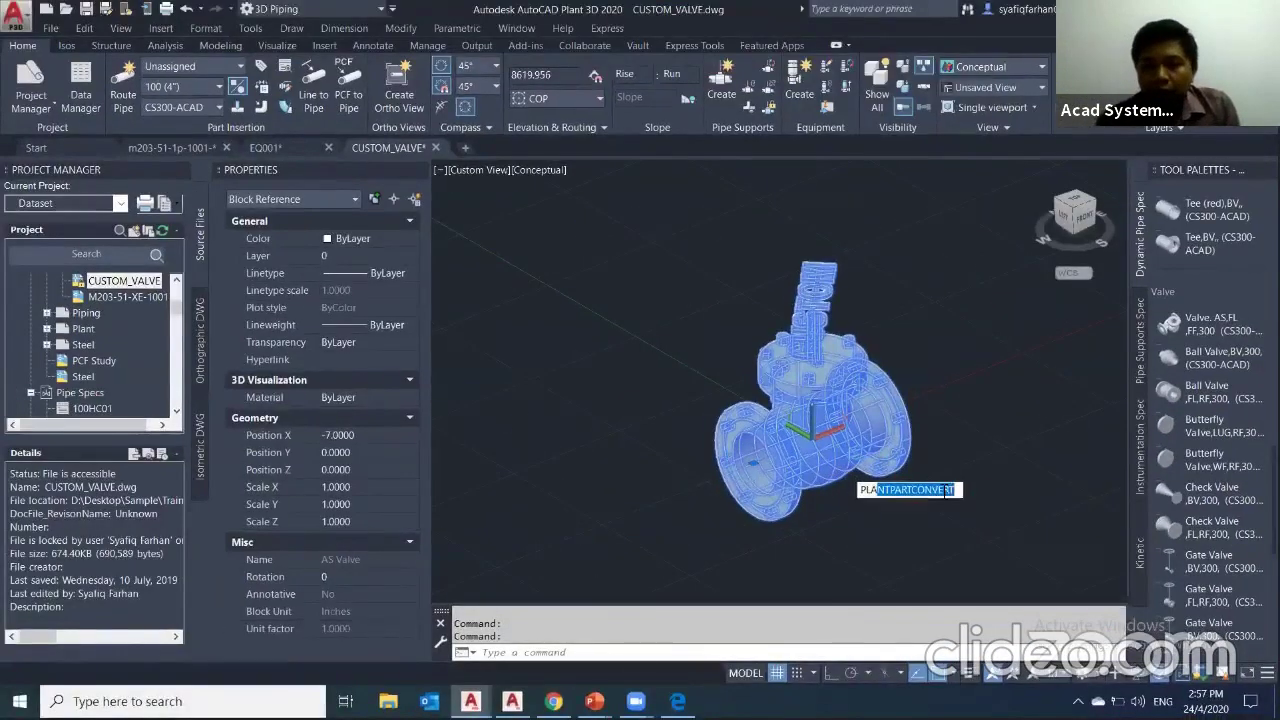
# Start the plant part conversion and add the first port at the left flange centre, Ortho on
pyautogui.press('Return')
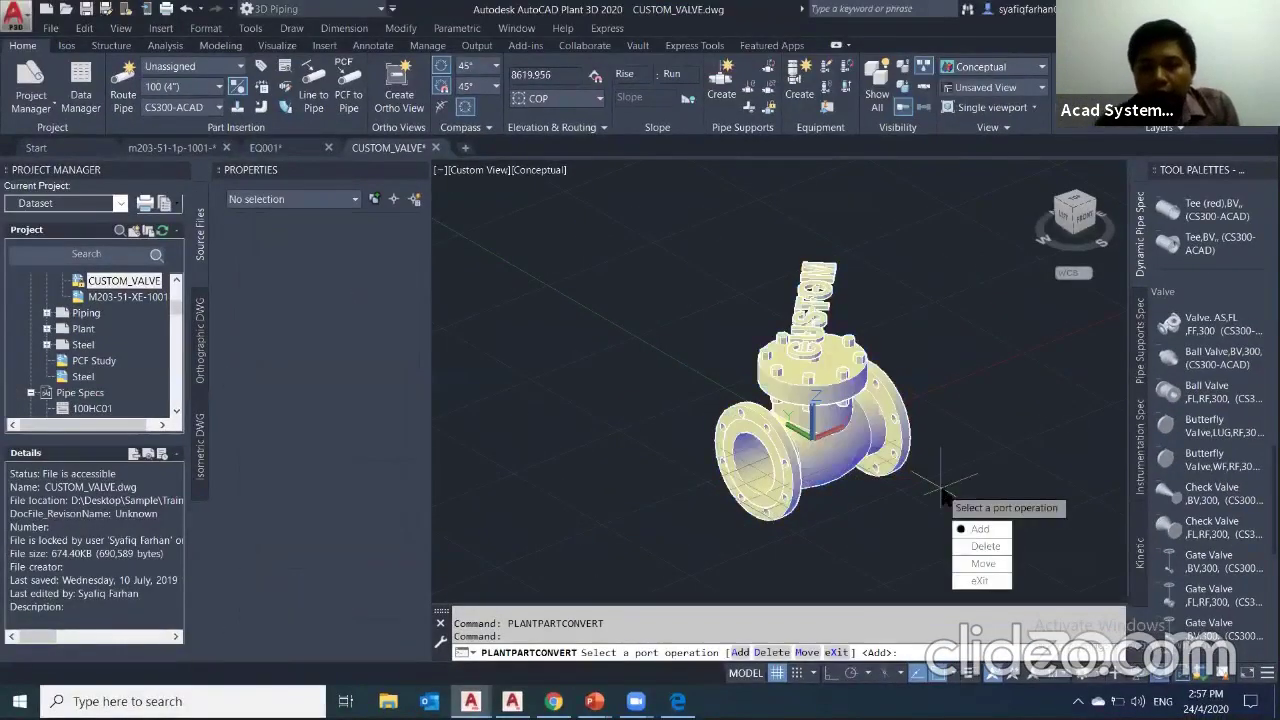
pyautogui.click(978, 528)
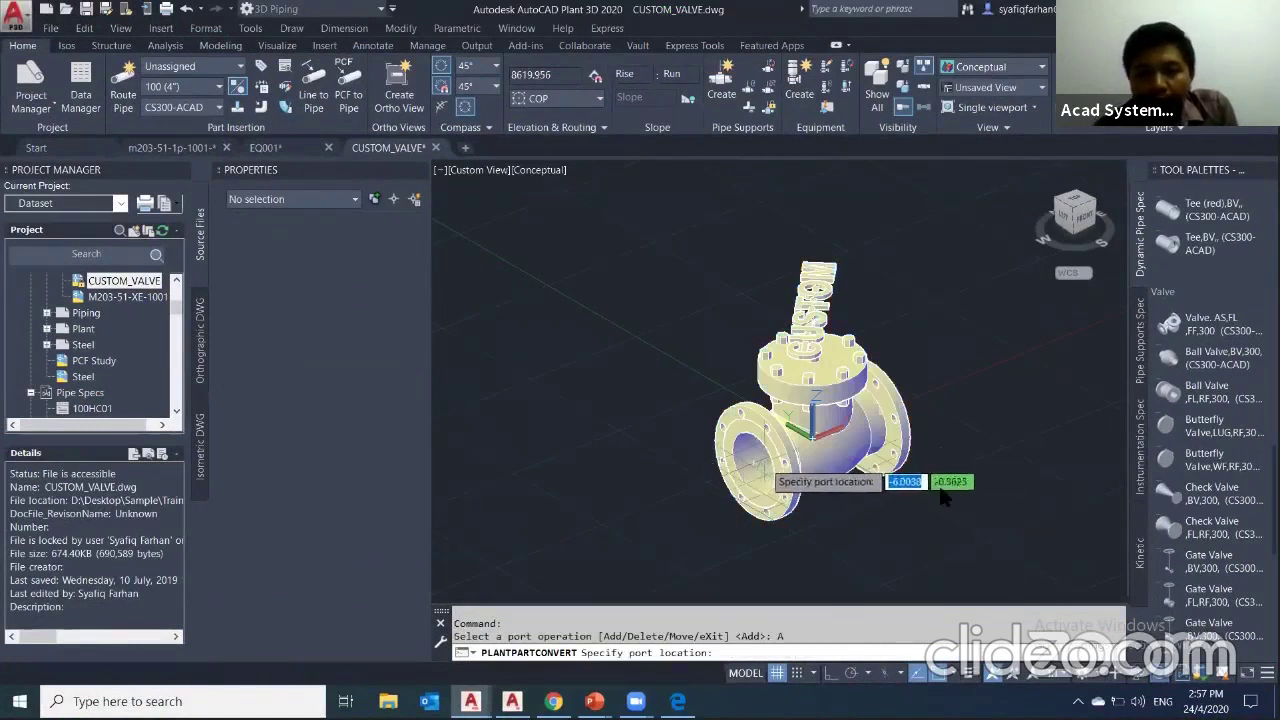
pyautogui.click(752, 463)
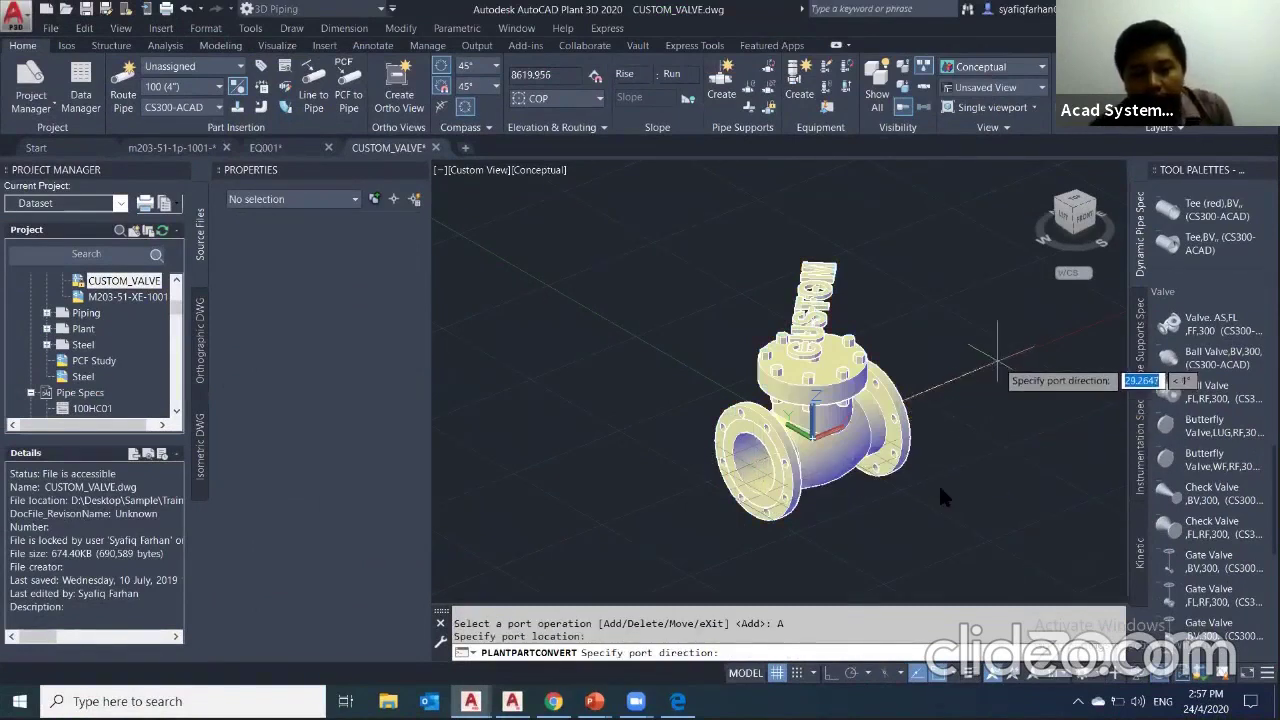
pyautogui.press('F8')
pyautogui.click(1003, 361)
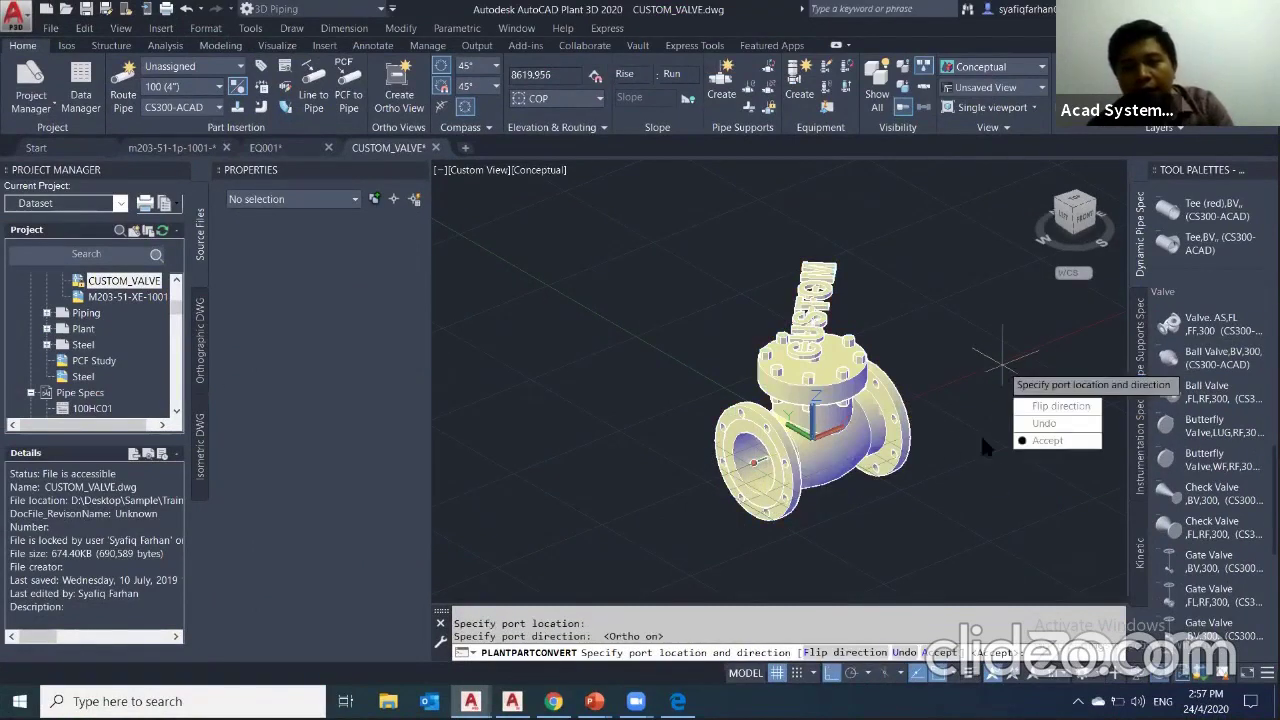
pyautogui.click(1049, 441)
# Add the second port at the other flange centre, then exit the conversion with X
pyautogui.keyDown('shift'); pyautogui.moveTo(1049, 456); pyautogui.dragTo(880, 452, button='middle'); pyautogui.keyUp('shift')
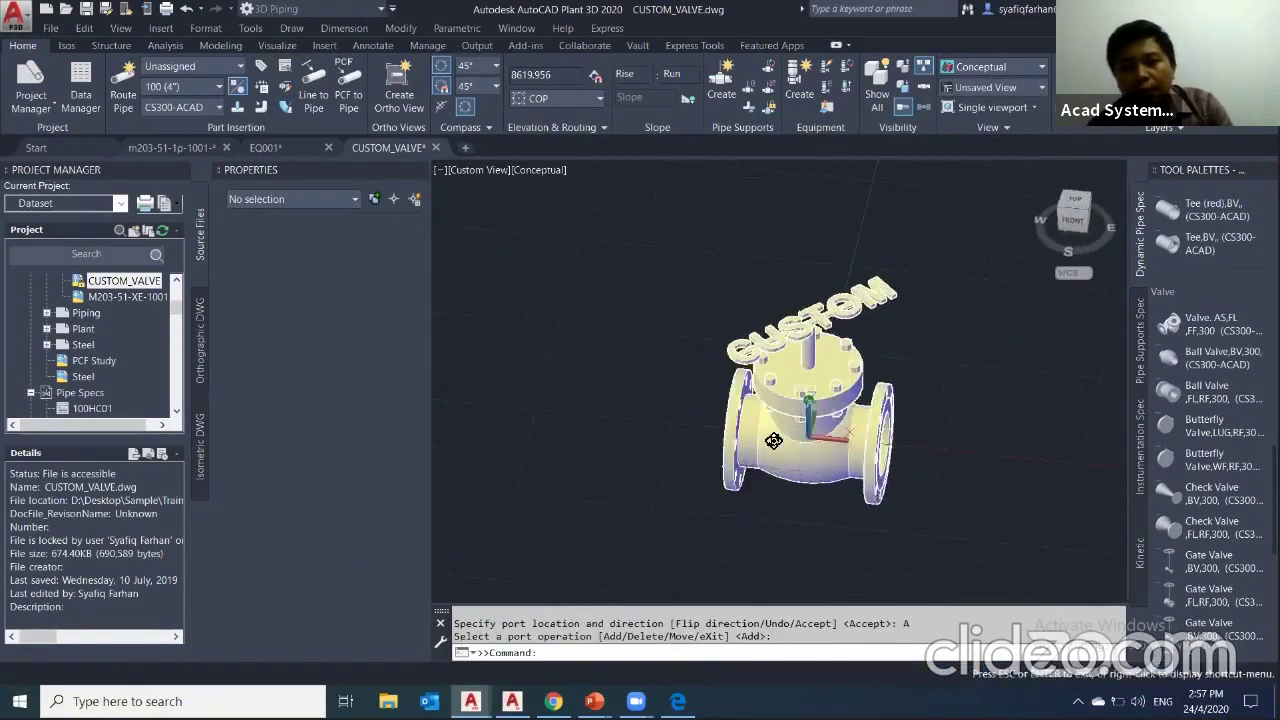
pyautogui.scroll(2, 818, 445)
pyautogui.scroll(-3, 826, 385)
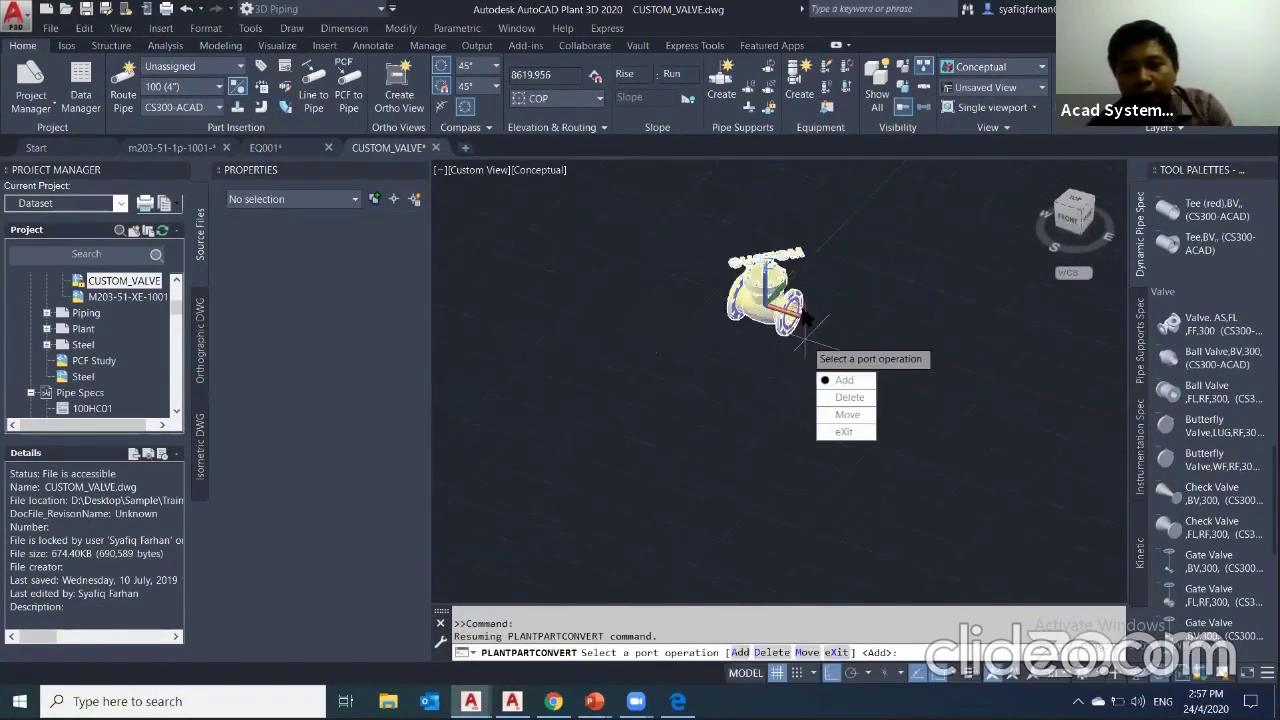
pyautogui.scroll(3, 812, 330)
pyautogui.scroll(2, 795, 305)
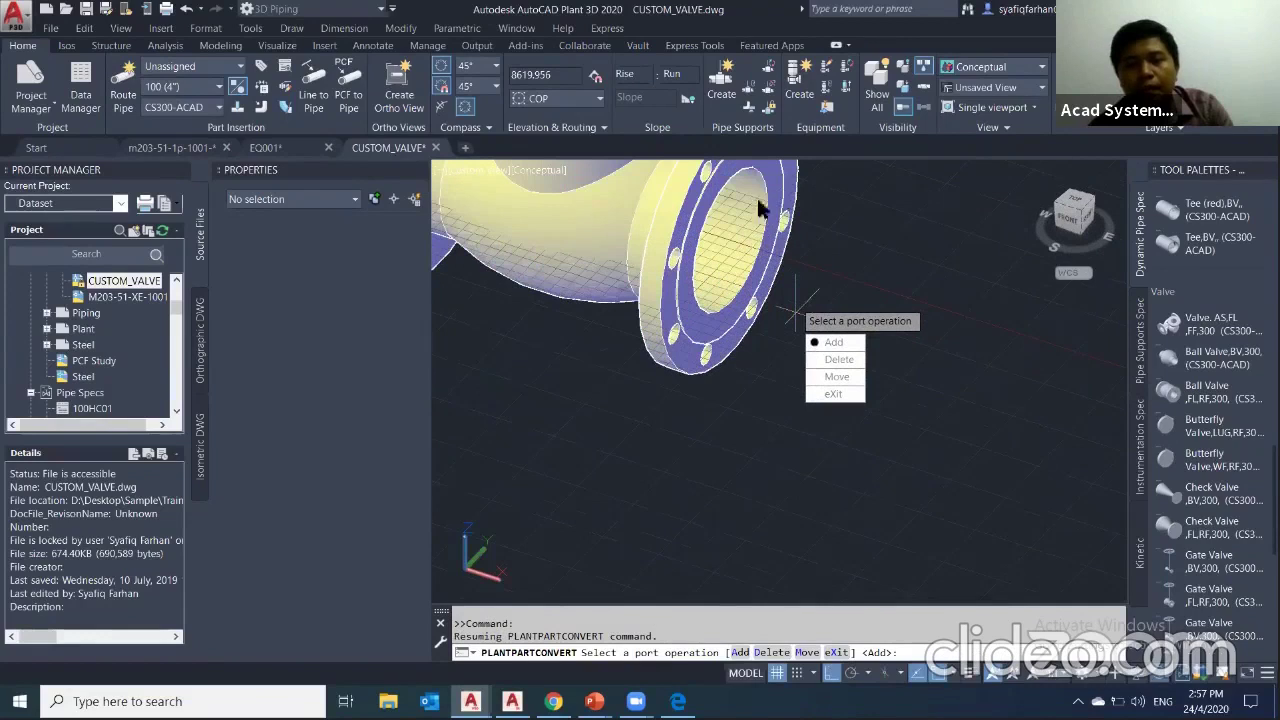
pyautogui.click(833, 342)
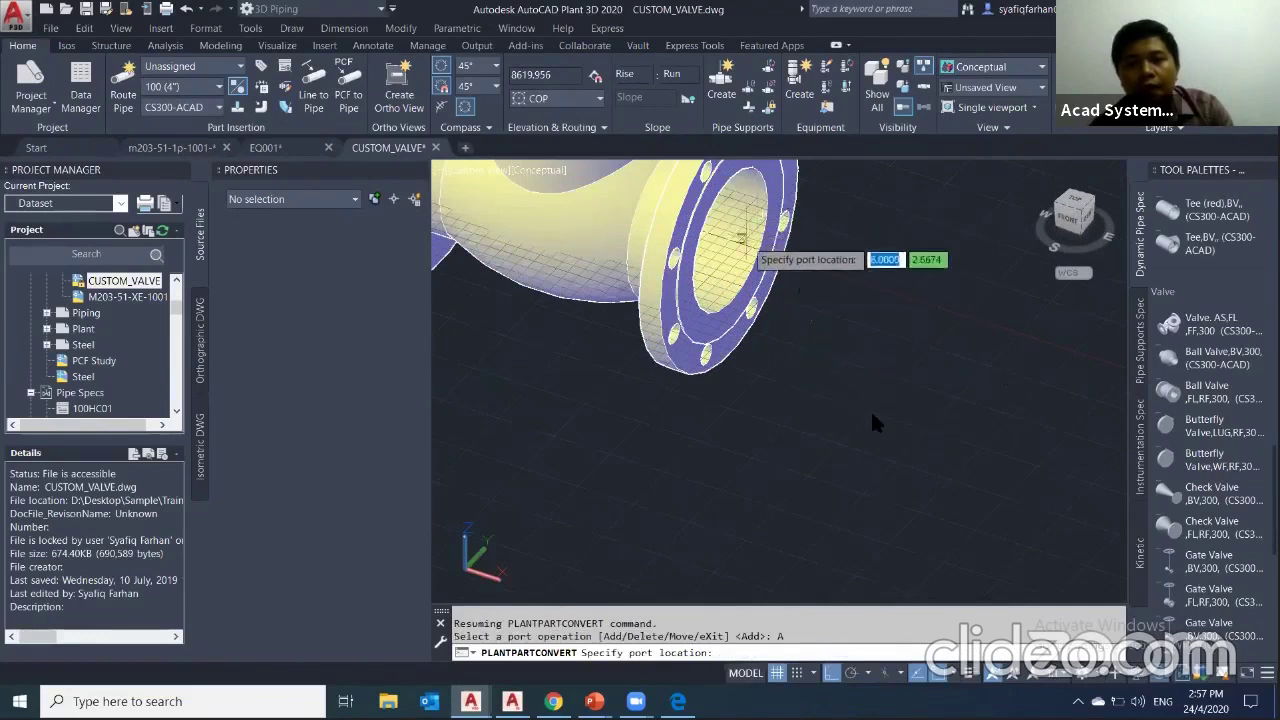
pyautogui.click(736, 239)
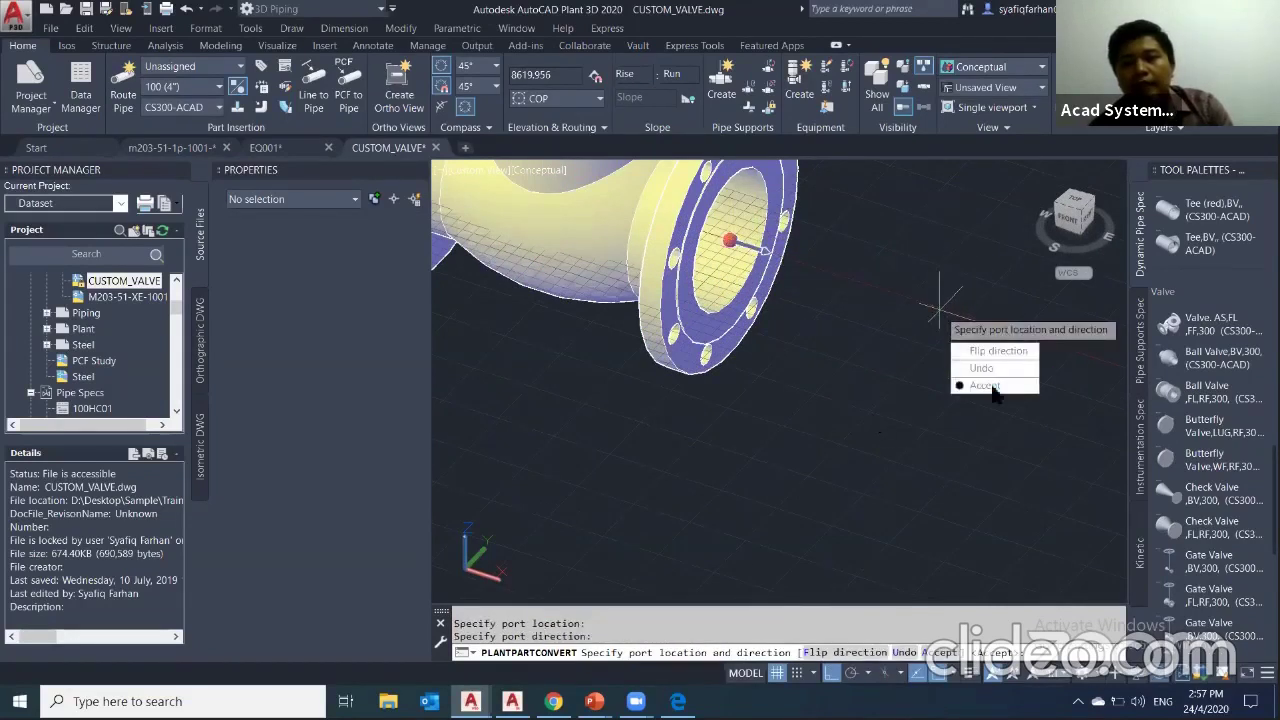
pyautogui.click(990, 387)
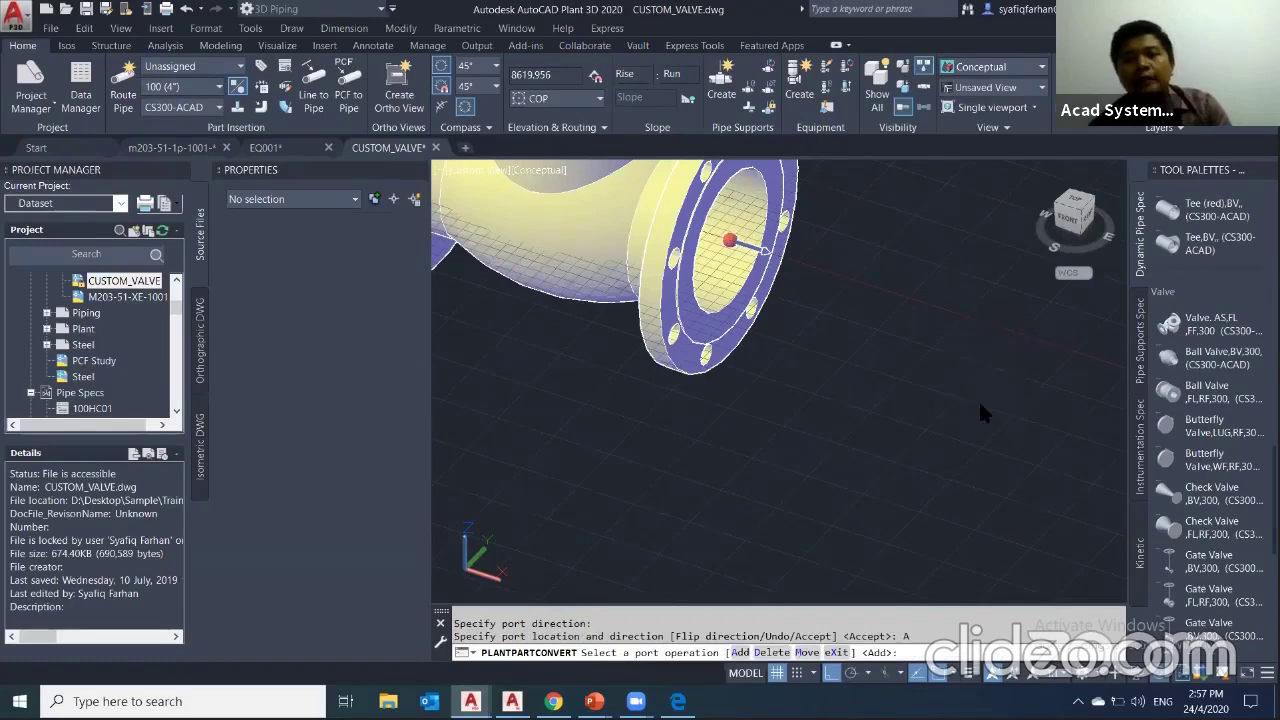
pyautogui.write('x')
pyautogui.press('Return')
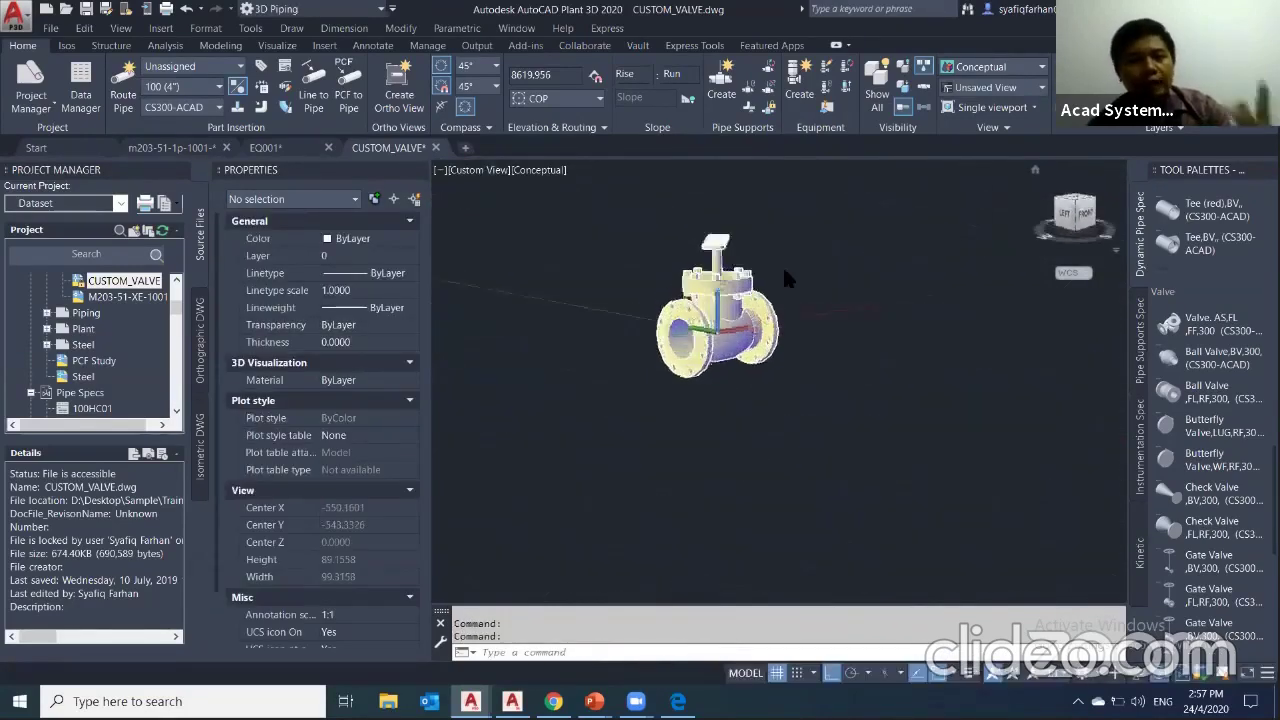
# Save As the drawing to the Desktop folder as CUSTOM_VALVE.dwg
pyautogui.click(28, 28)
pyautogui.click(82, 214)
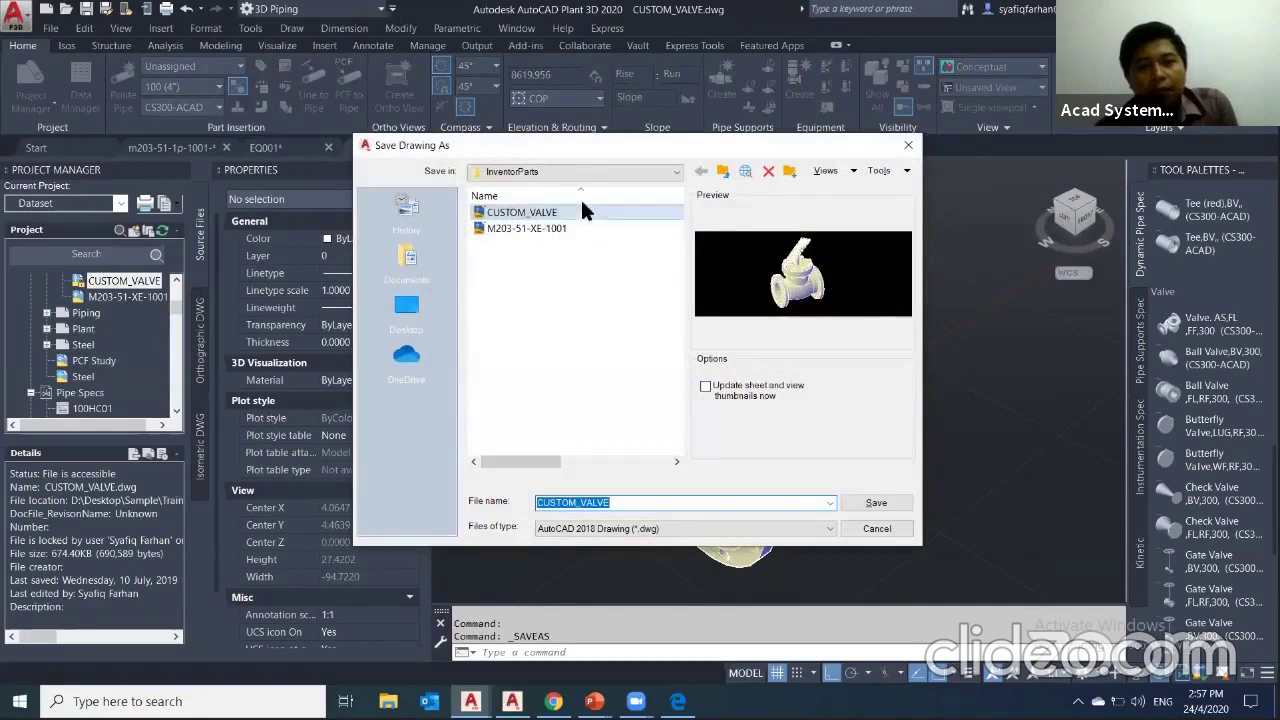
pyautogui.click(406, 305)
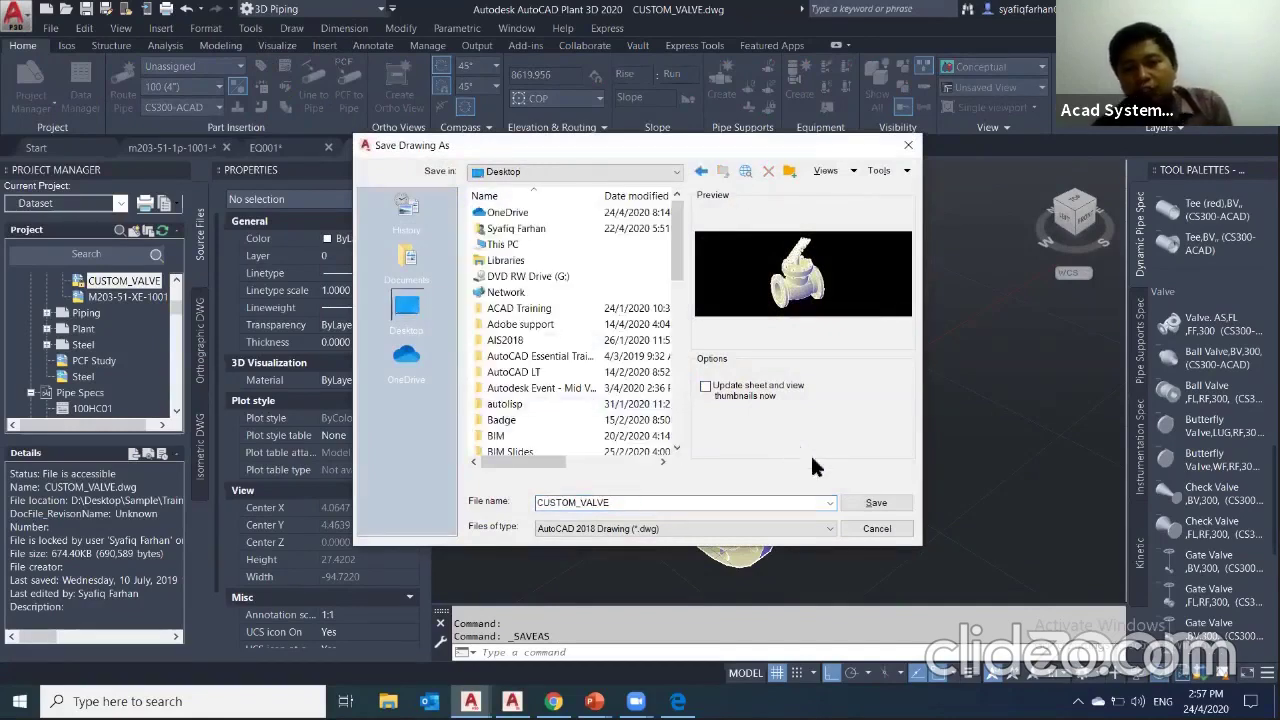
pyautogui.click(862, 503)
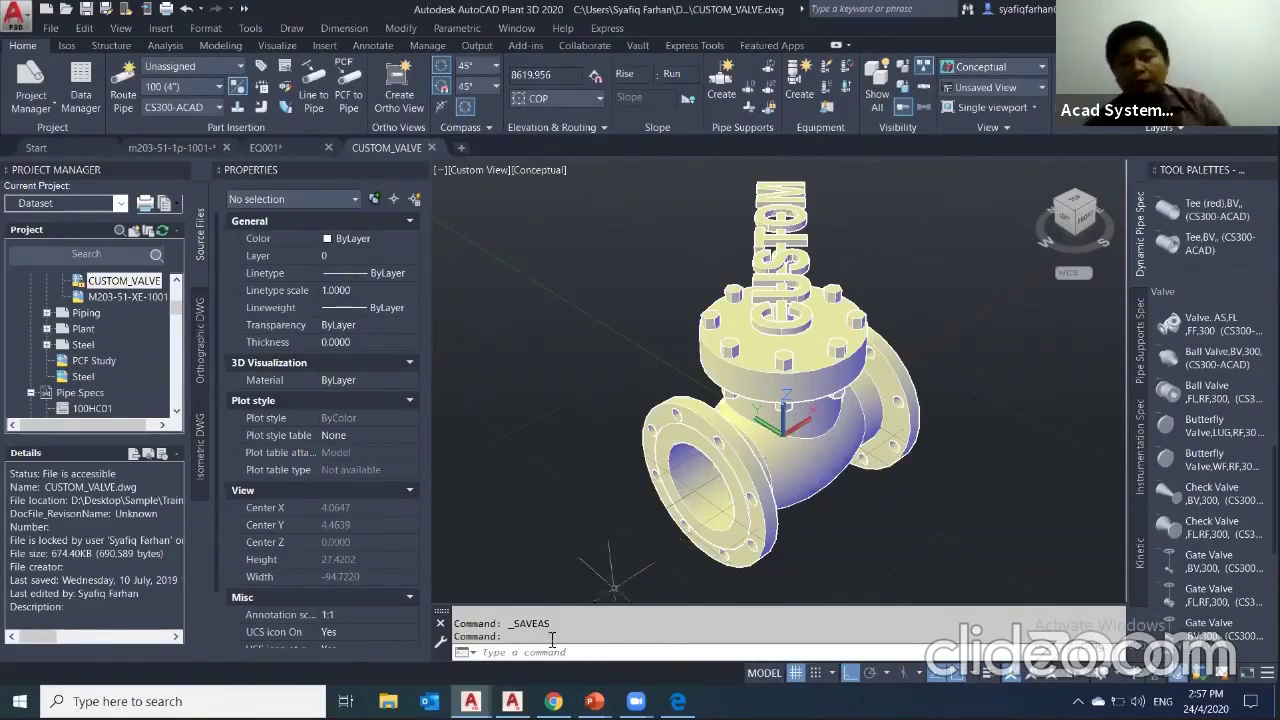
pyautogui.moveTo(511, 701)
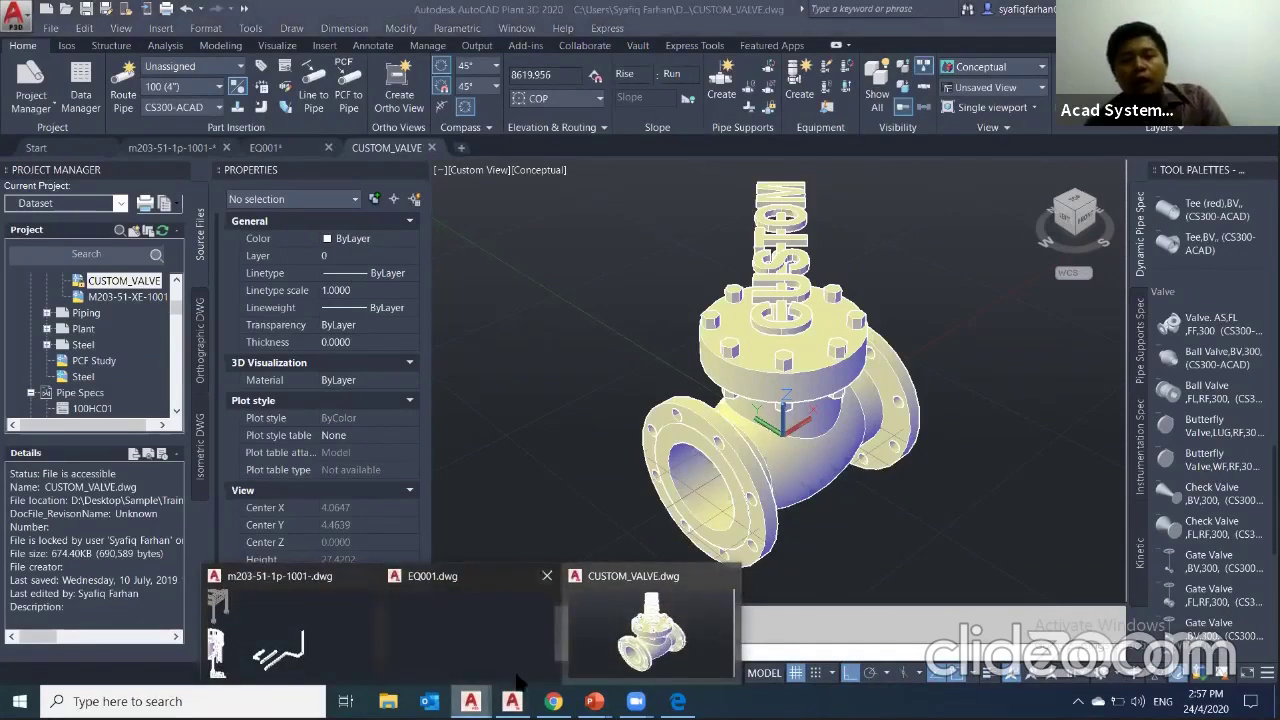
# In the Spec Editor, start a new component using Custom DWG block graphics
pyautogui.click(511, 700)
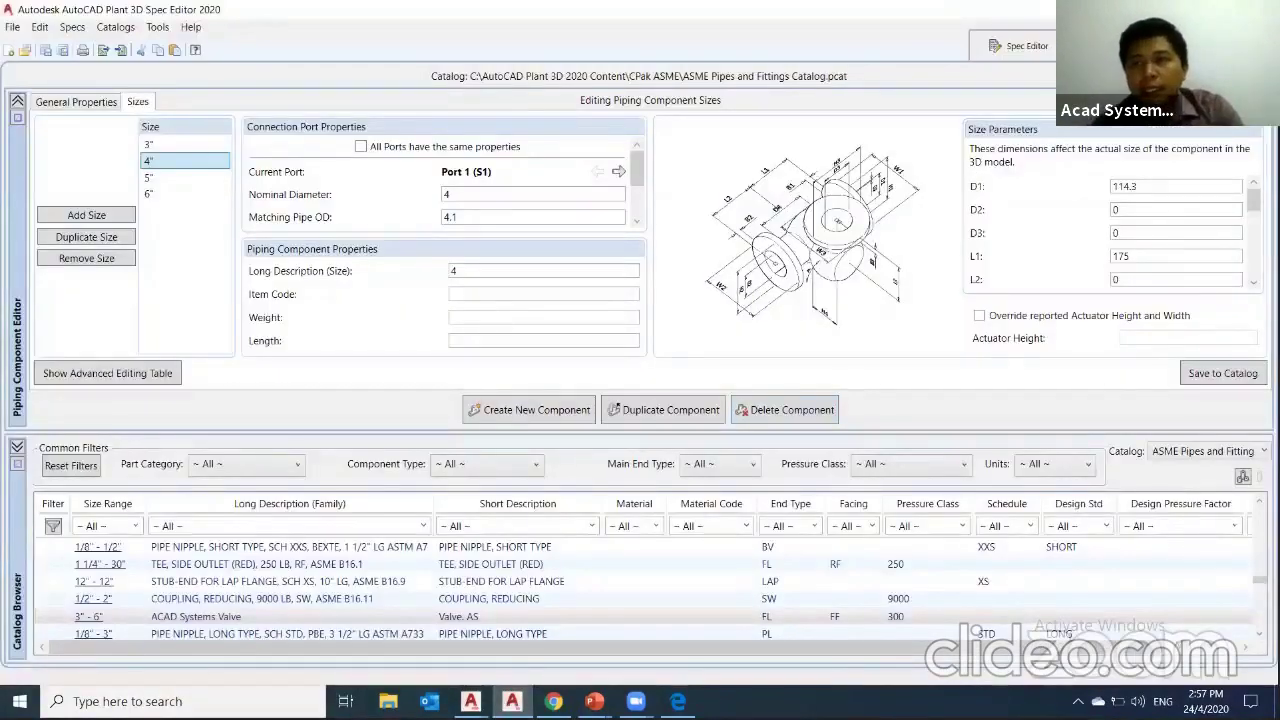
pyautogui.click(490, 412)
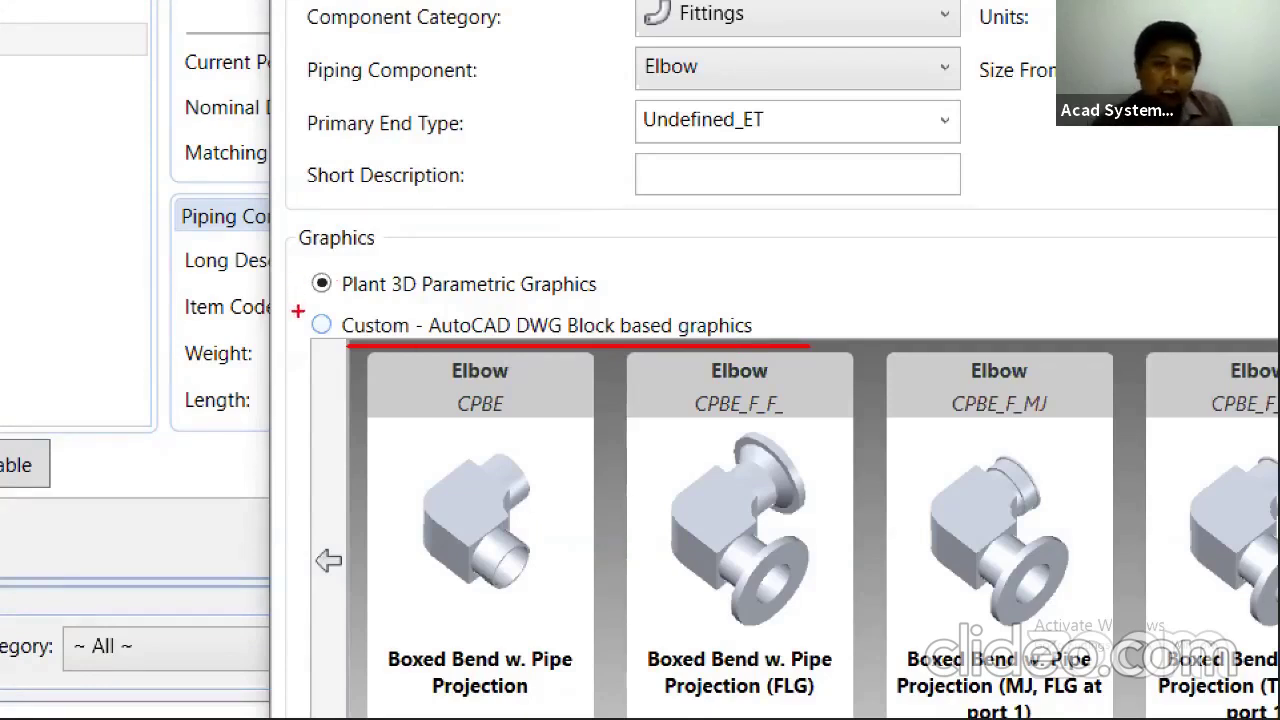
pyautogui.moveTo(297, 312); pyautogui.dragTo(312, 362)
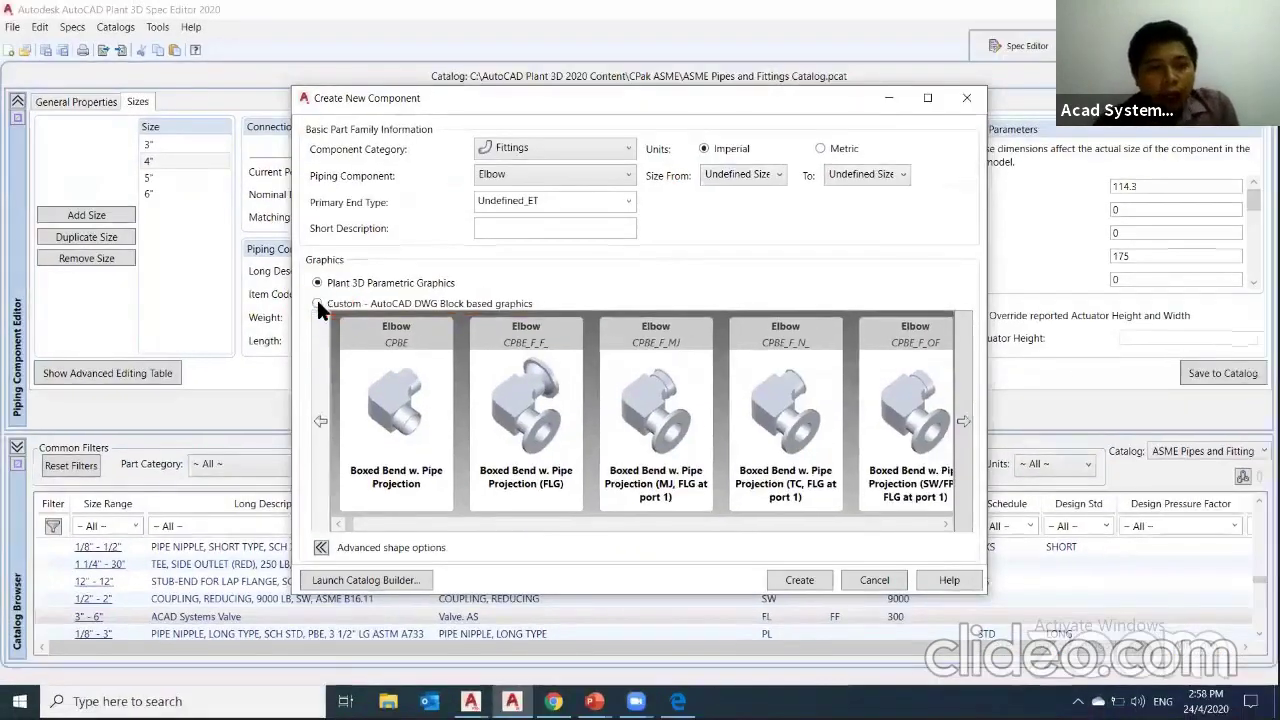
pyautogui.click(314, 306)
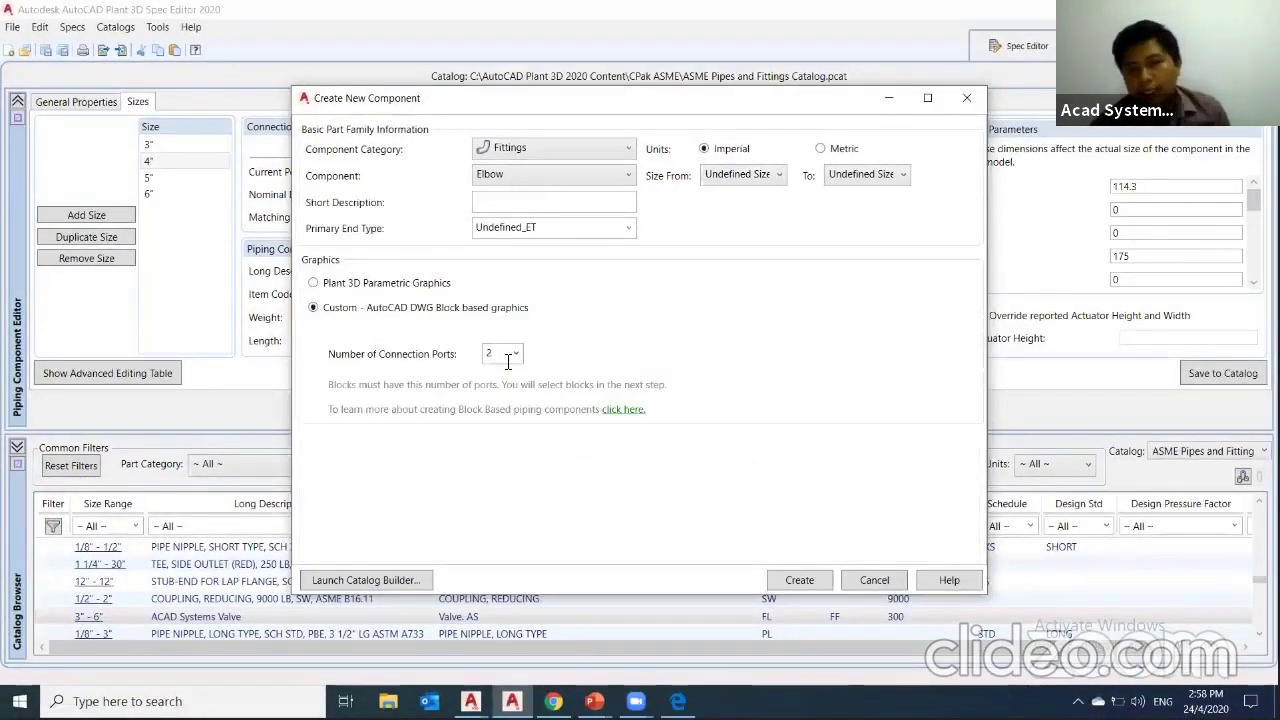
# Set category Valves, size 3" to 3" and end type FL, then create the component
pyautogui.click(541, 142)
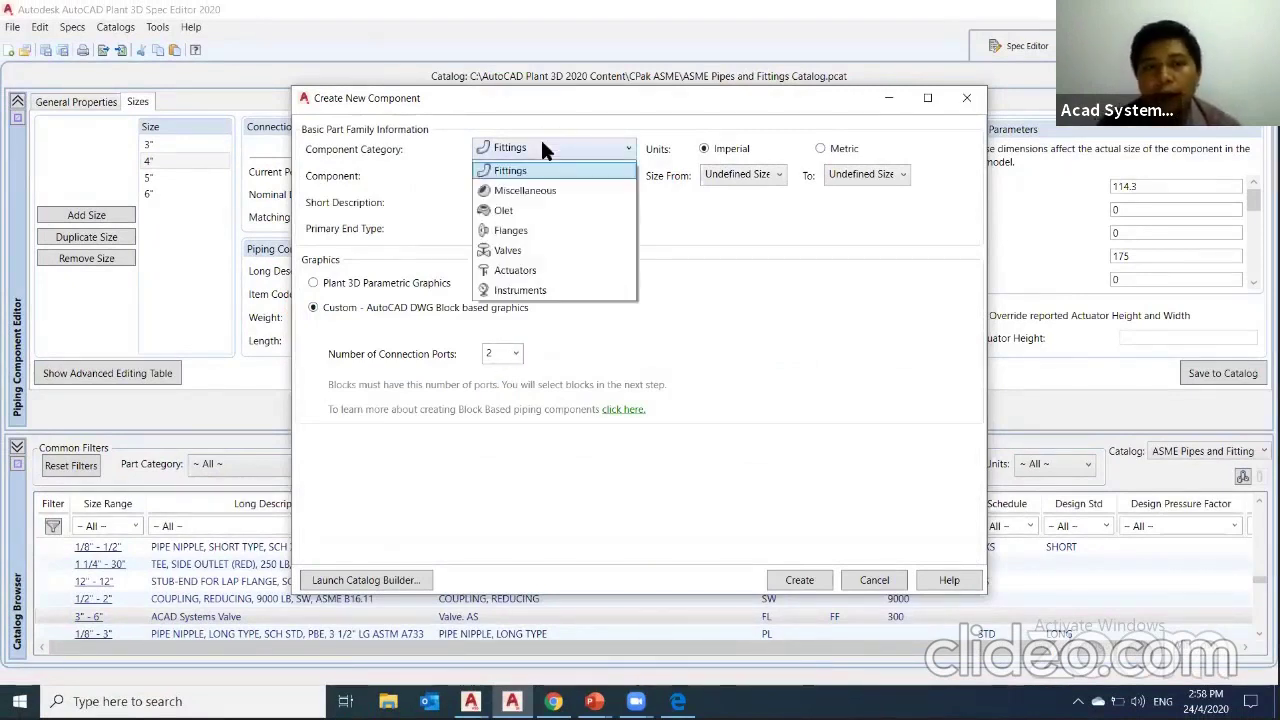
pyautogui.click(519, 250)
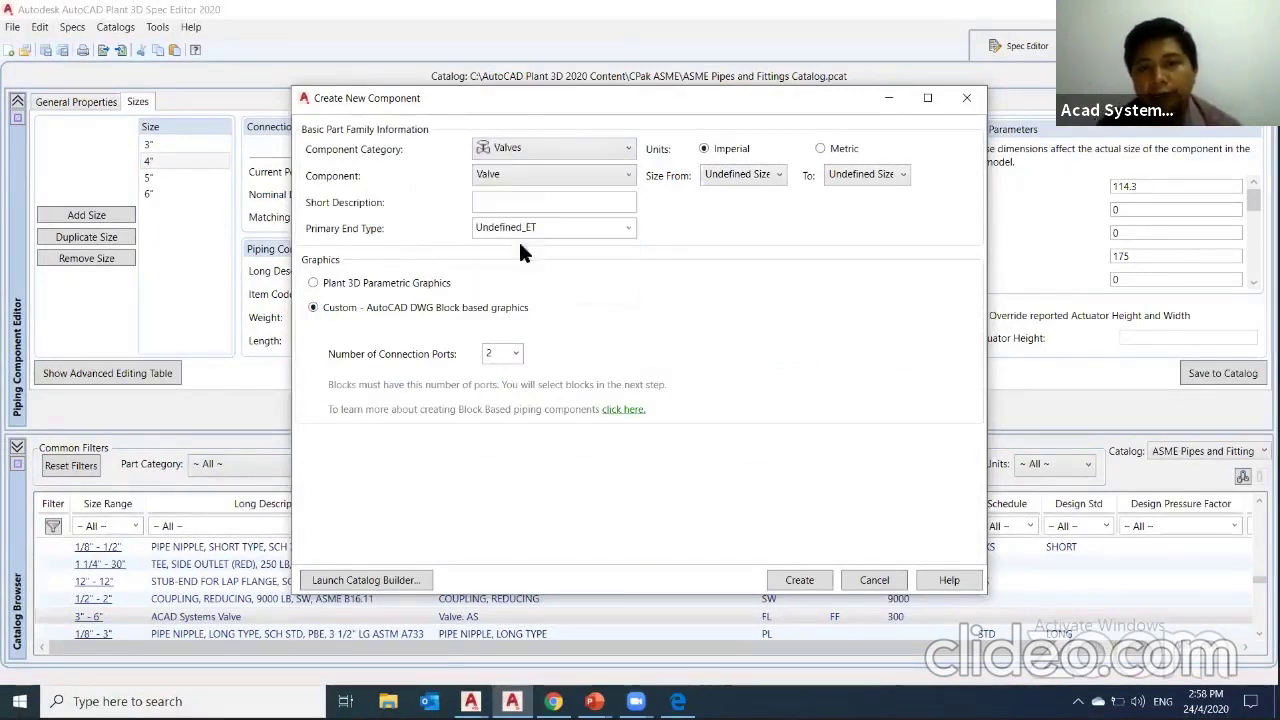
pyautogui.click(737, 176)
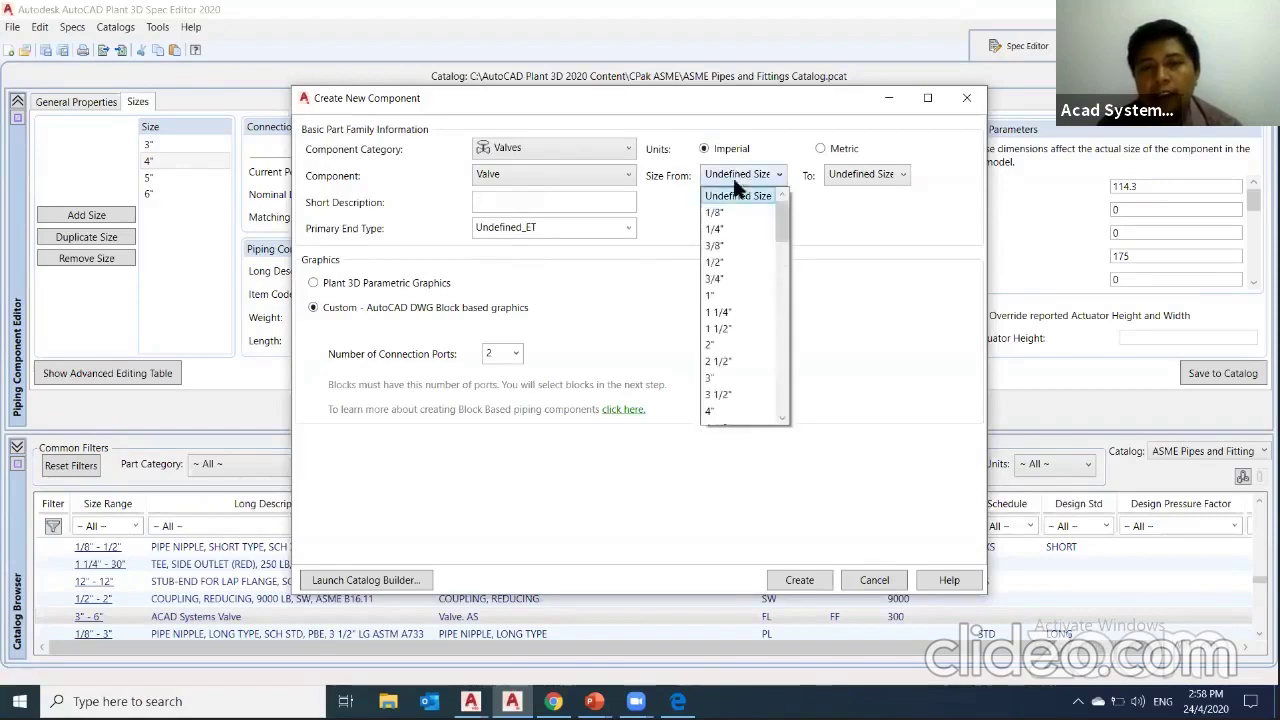
pyautogui.click(708, 378)
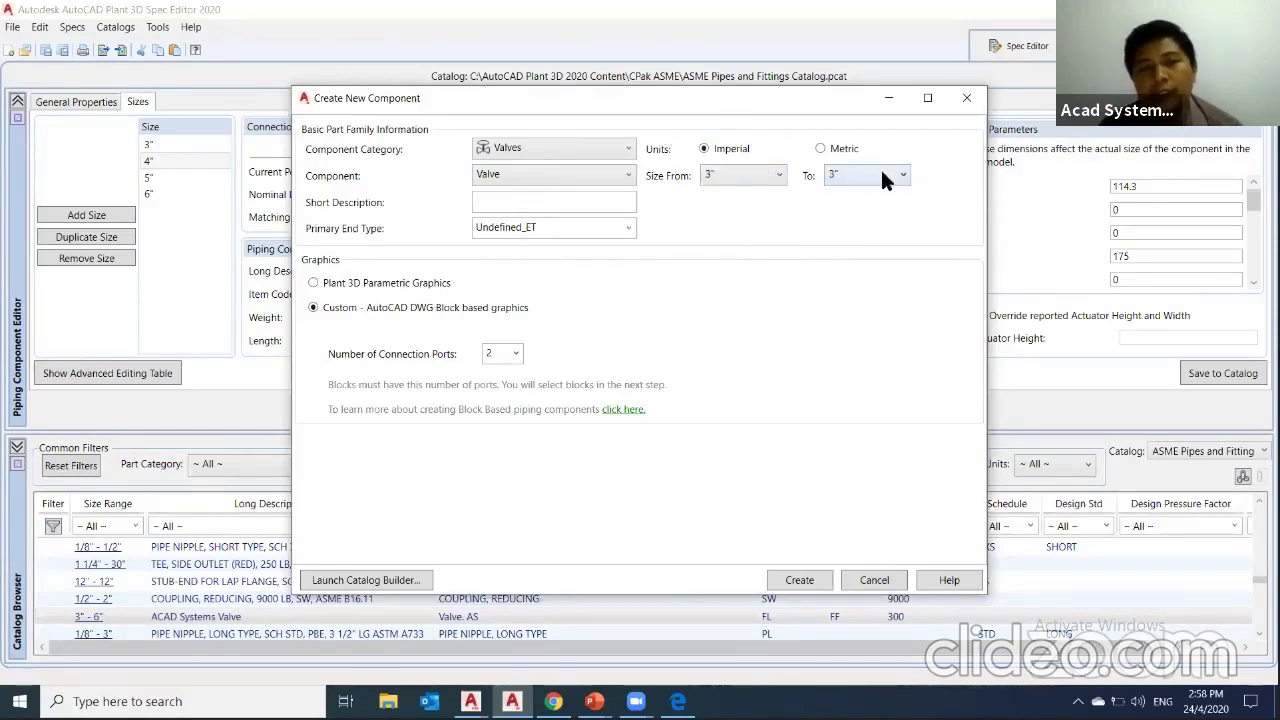
pyautogui.click(616, 227)
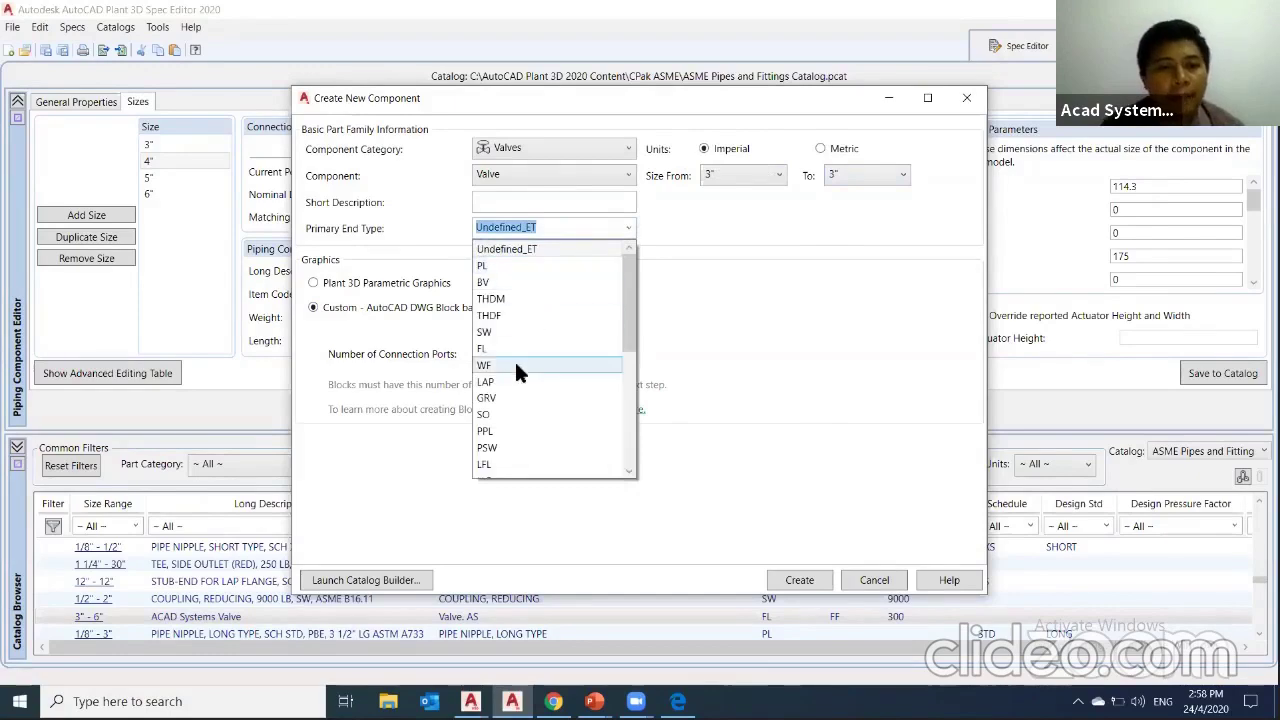
pyautogui.click(527, 351)
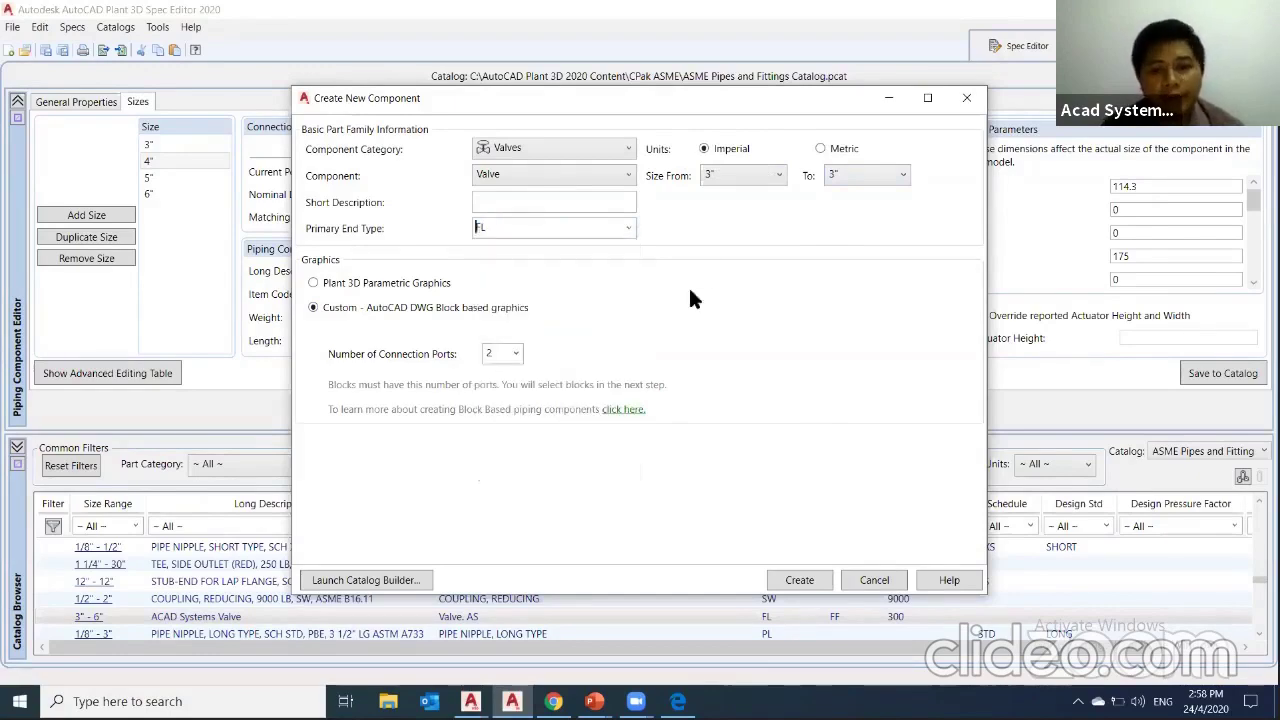
pyautogui.click(803, 579)
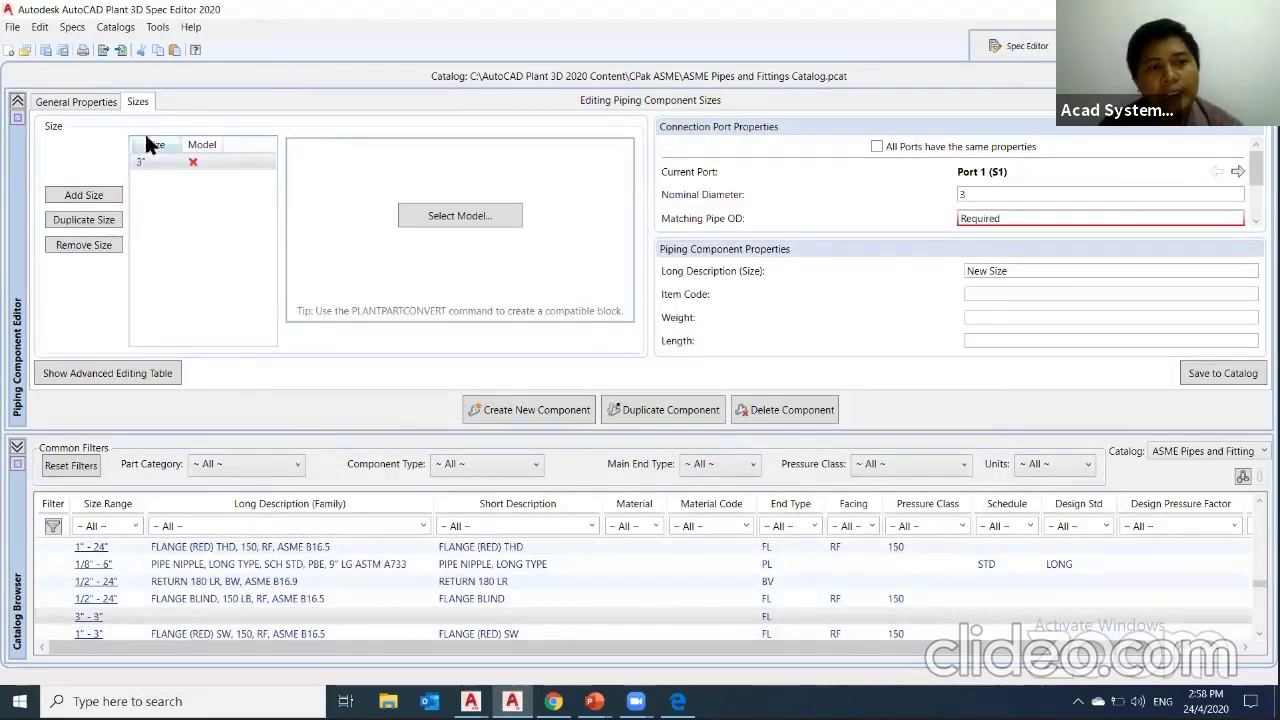
# Set the long description to ACAD SYSTEMS VALVE 2 and the short description to VALVE AS 2
pyautogui.click(102, 99)
pyautogui.click(1097, 149)
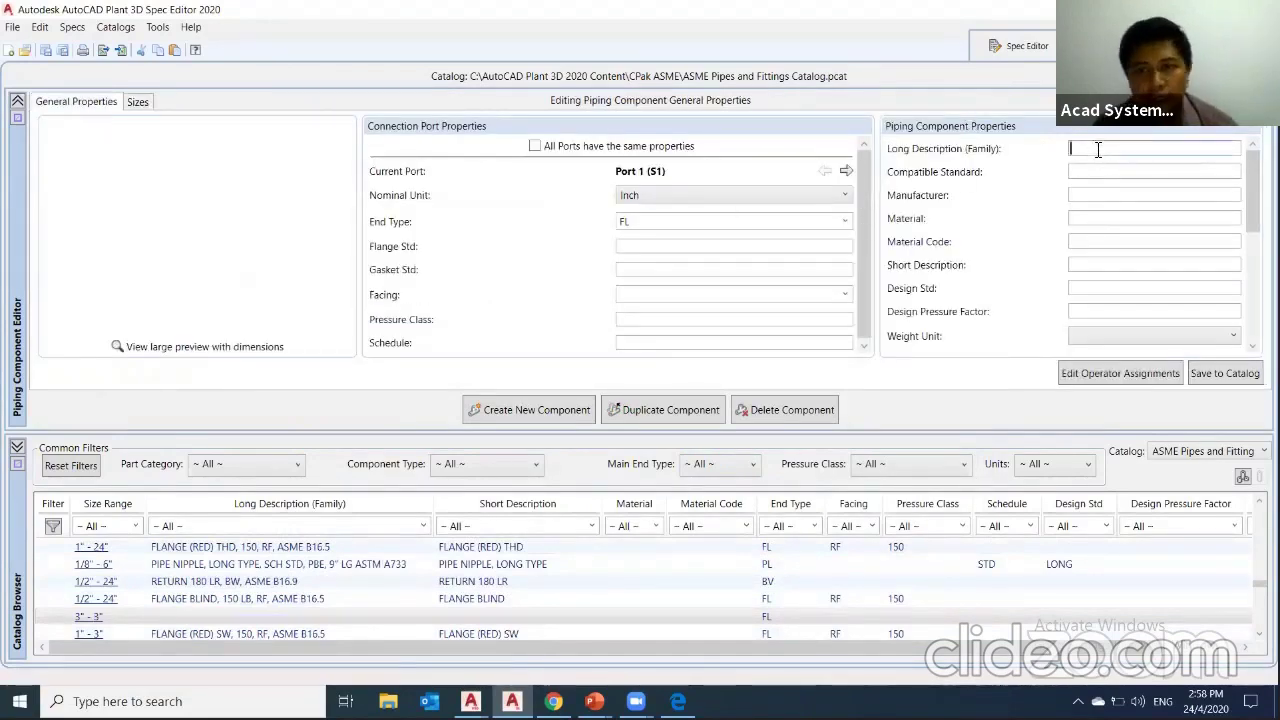
pyautogui.write('ACAD S')
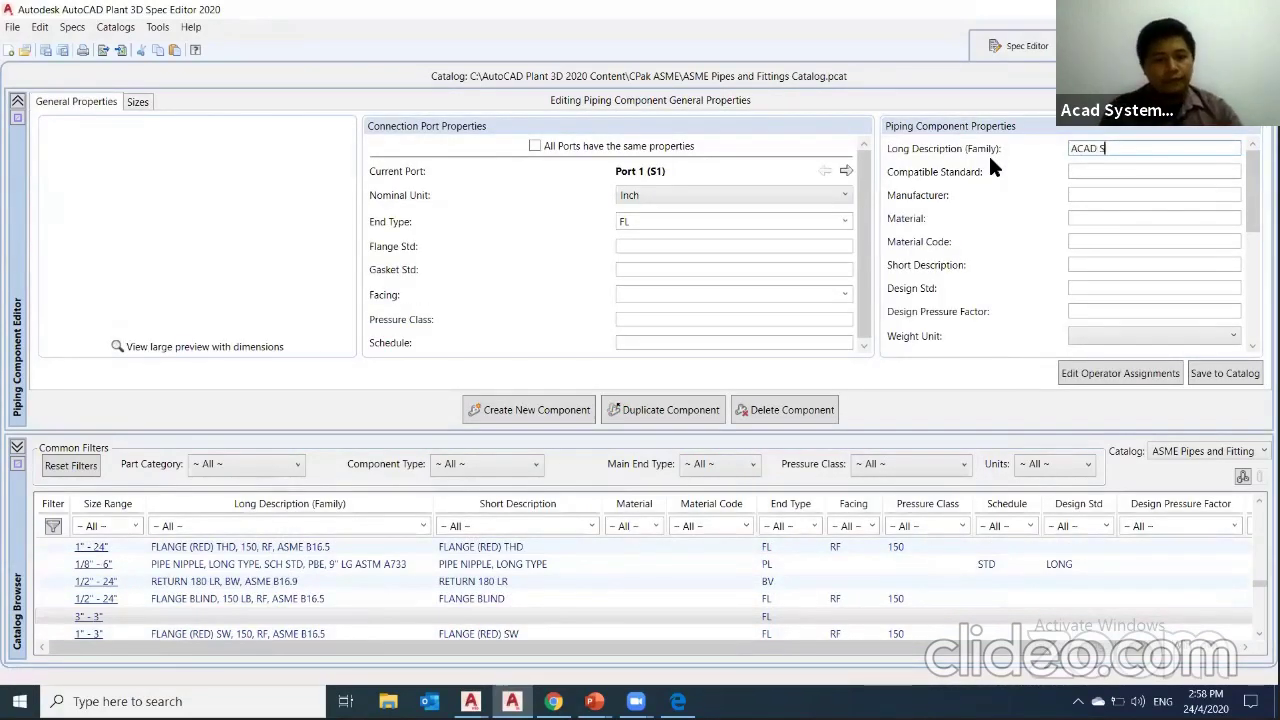
pyautogui.write('YSTEMS VALV')
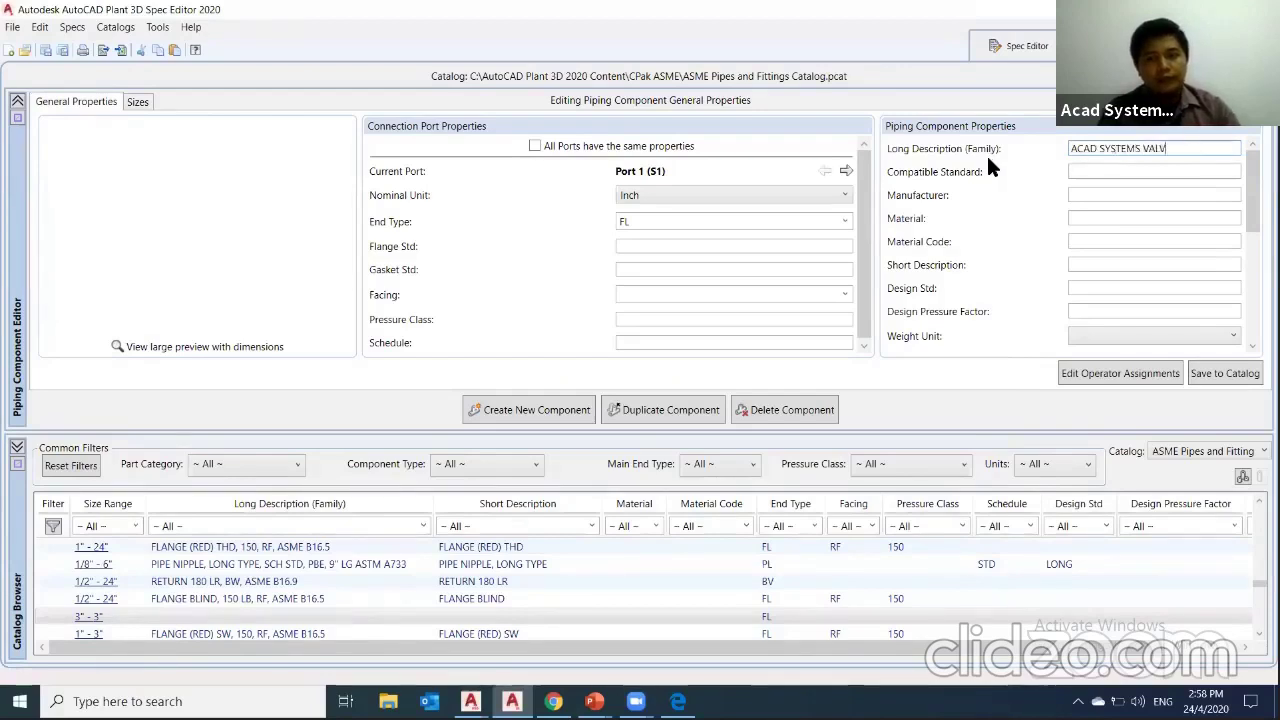
pyautogui.write('E 2')
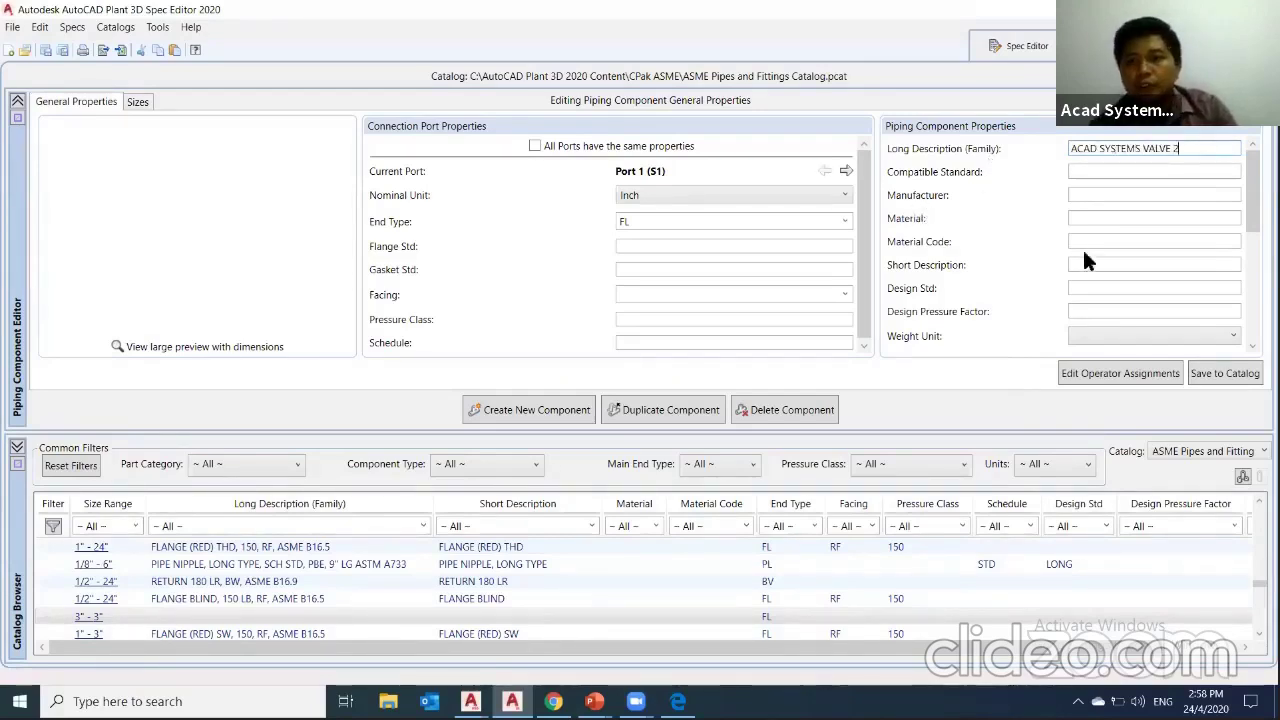
pyautogui.click(1091, 264)
pyautogui.write('VA')
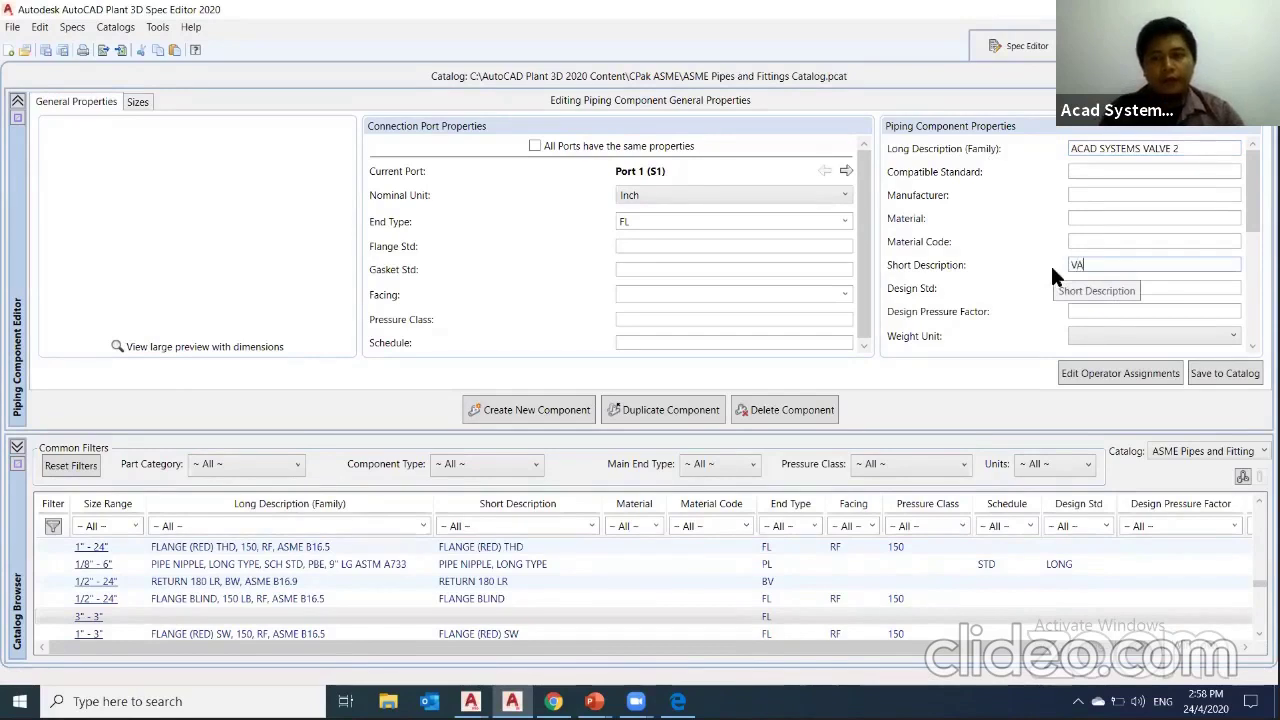
pyautogui.write('LVE AS')
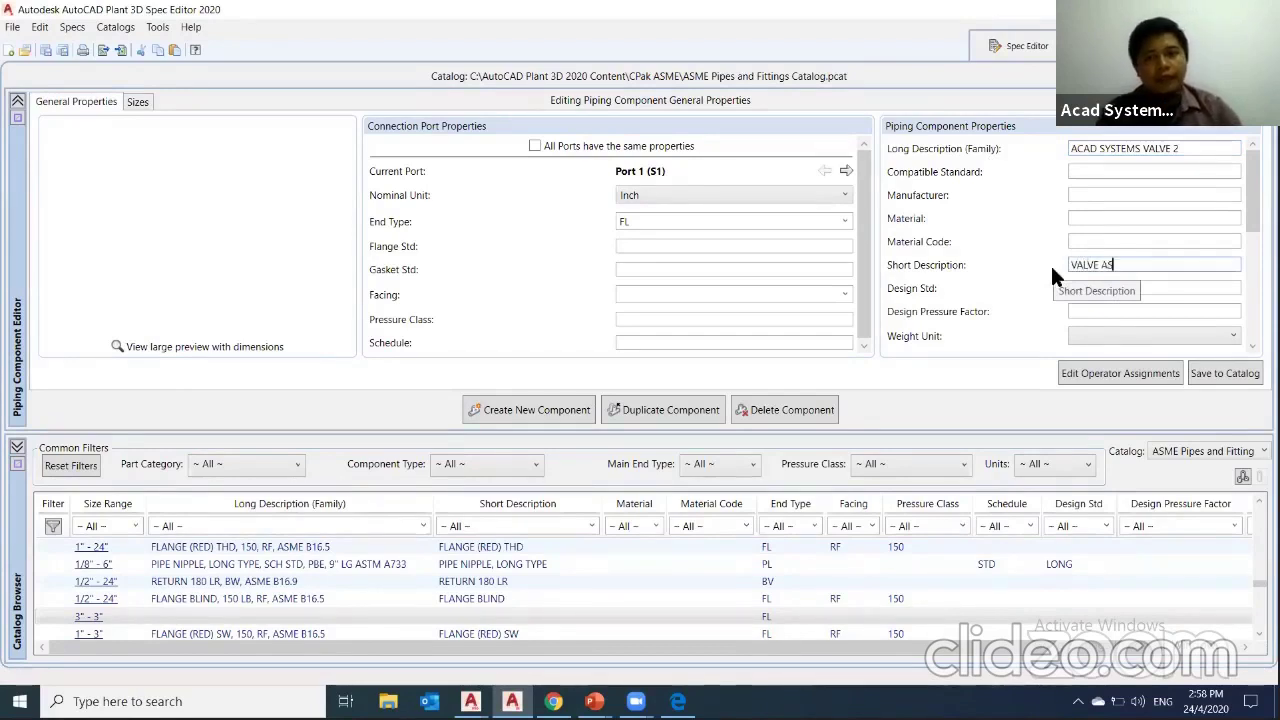
pyautogui.write(' 2')
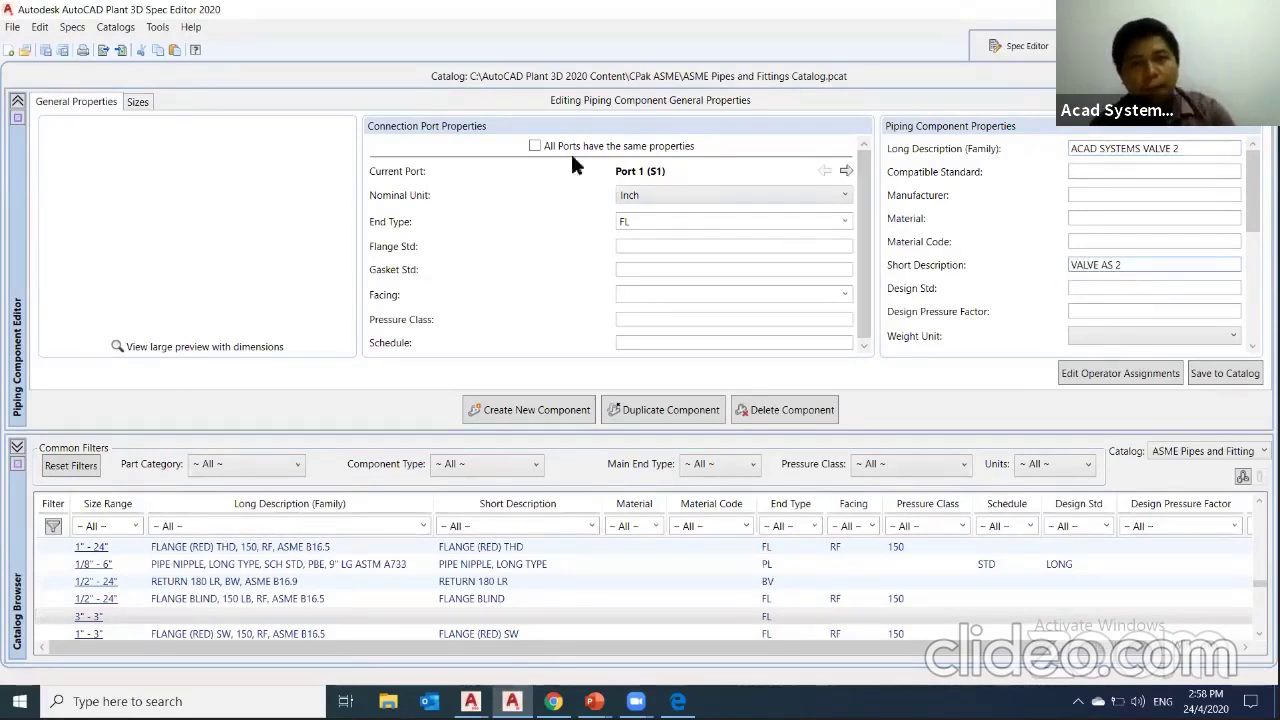
# Give all ports pressure class 300, confirming the overwrite
pyautogui.click(535, 146)
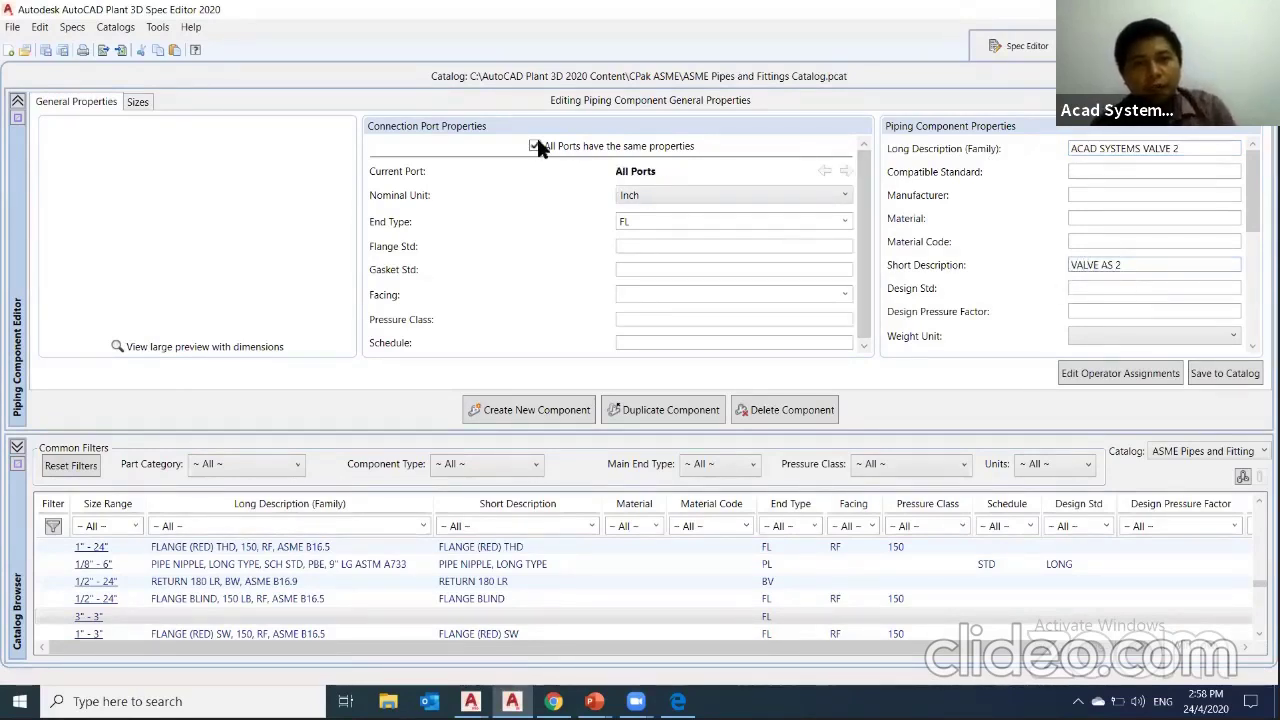
pyautogui.click(684, 316)
pyautogui.write('300')
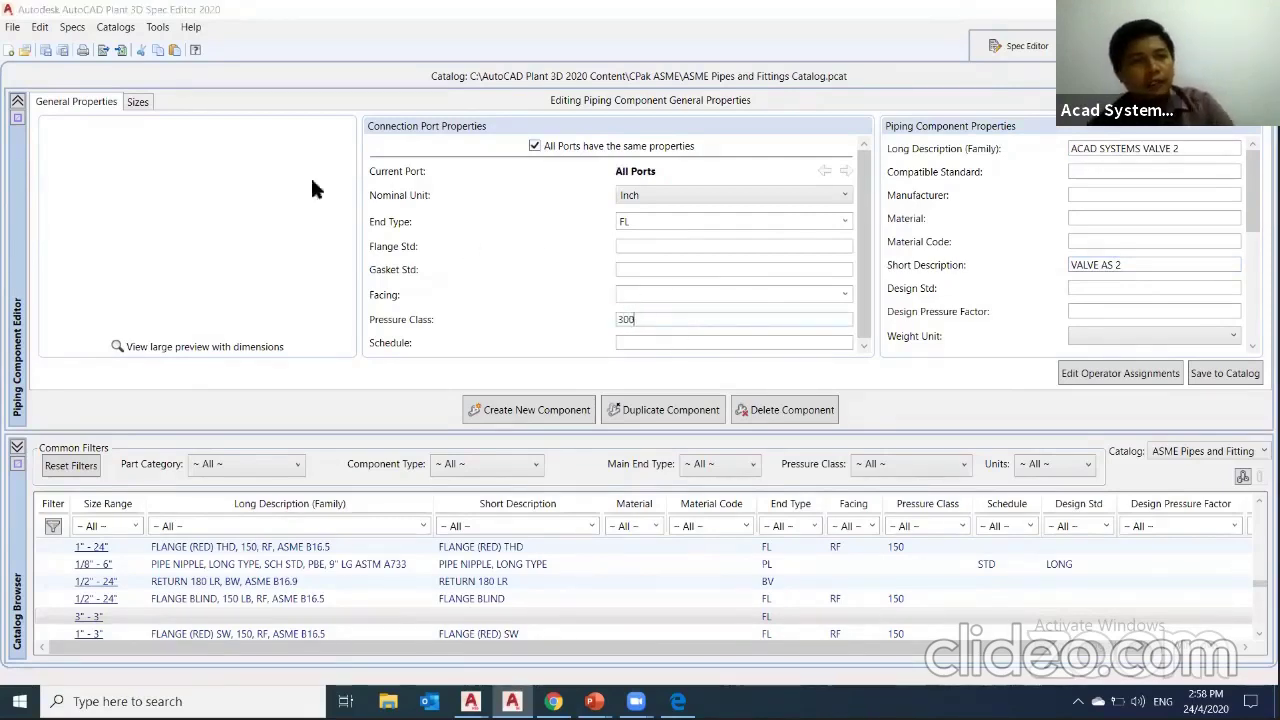
pyautogui.press('Return')
pyautogui.click(832, 400)
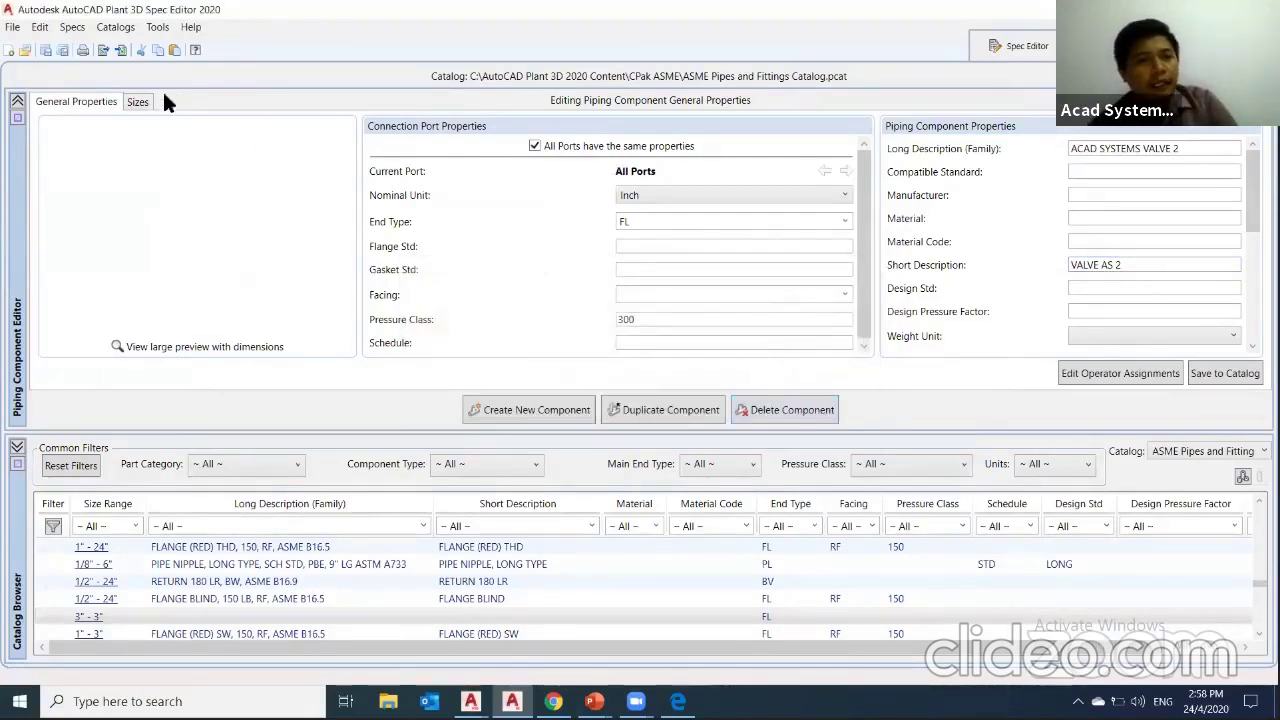
# On the Sizes page, set Matching Pipe OD to 3 for all ports
pyautogui.click(137, 103)
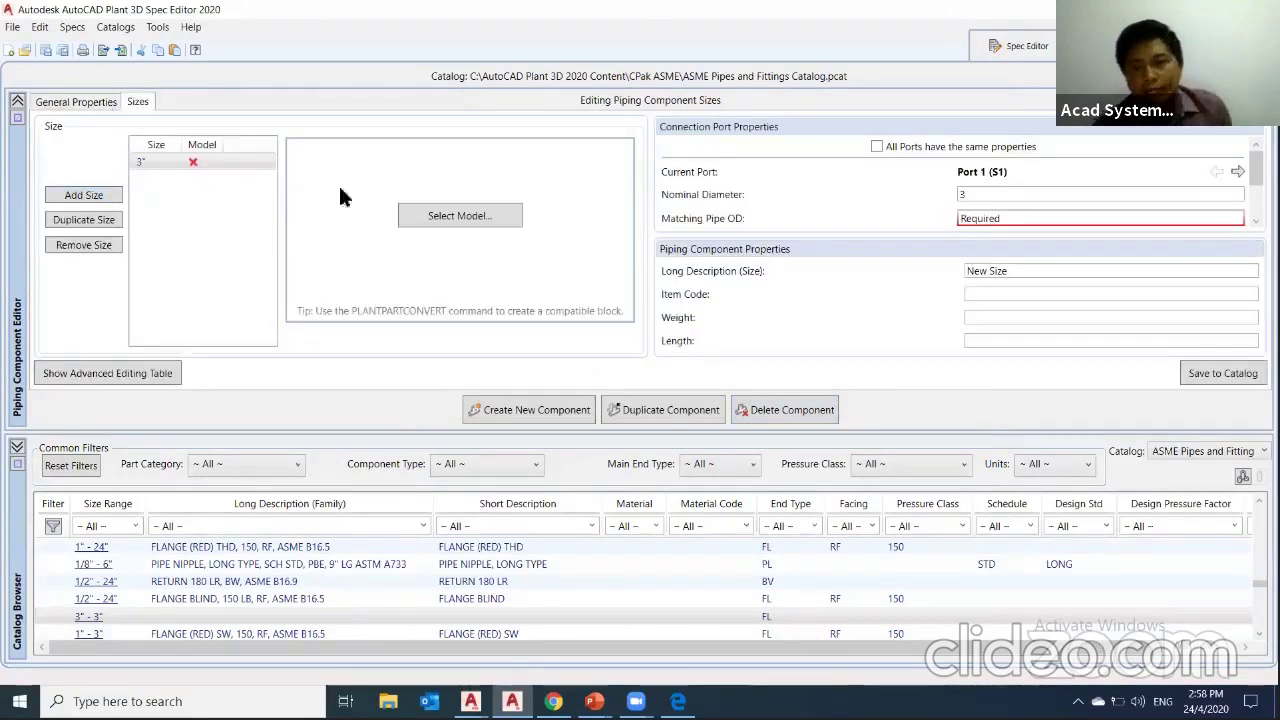
pyautogui.moveTo(1012, 218); pyautogui.dragTo(874, 222)
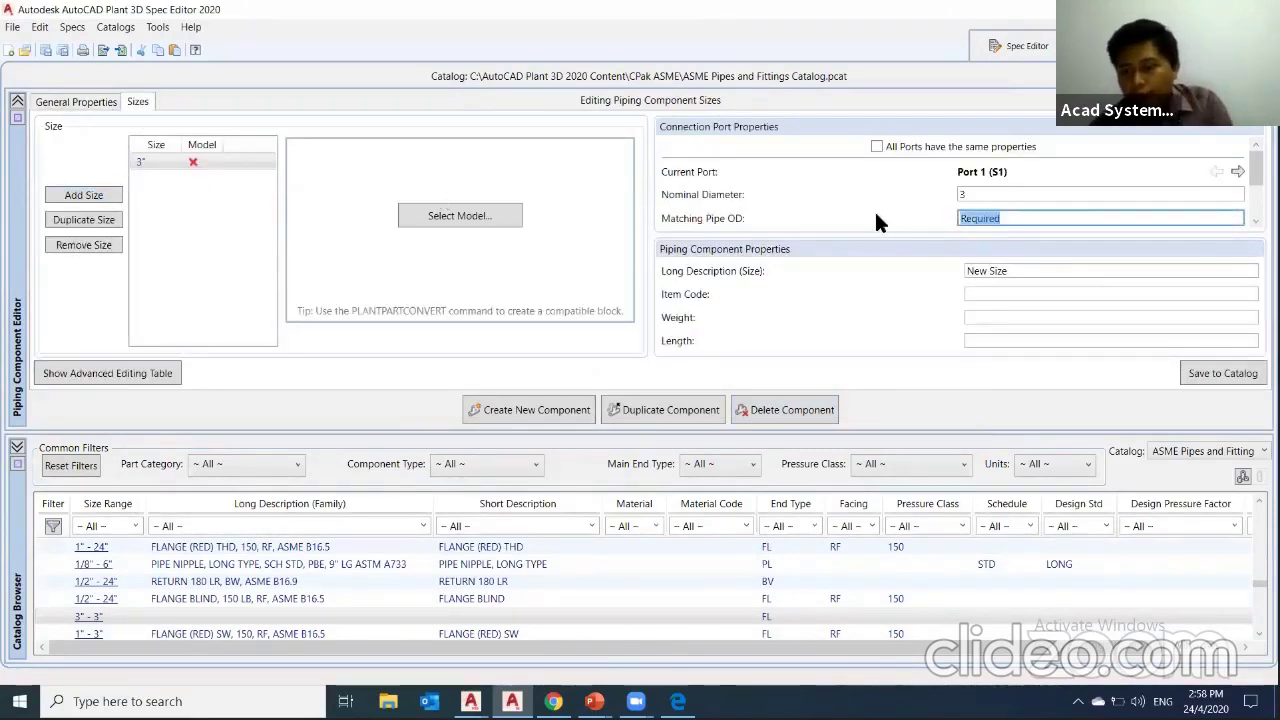
pyautogui.write('3')
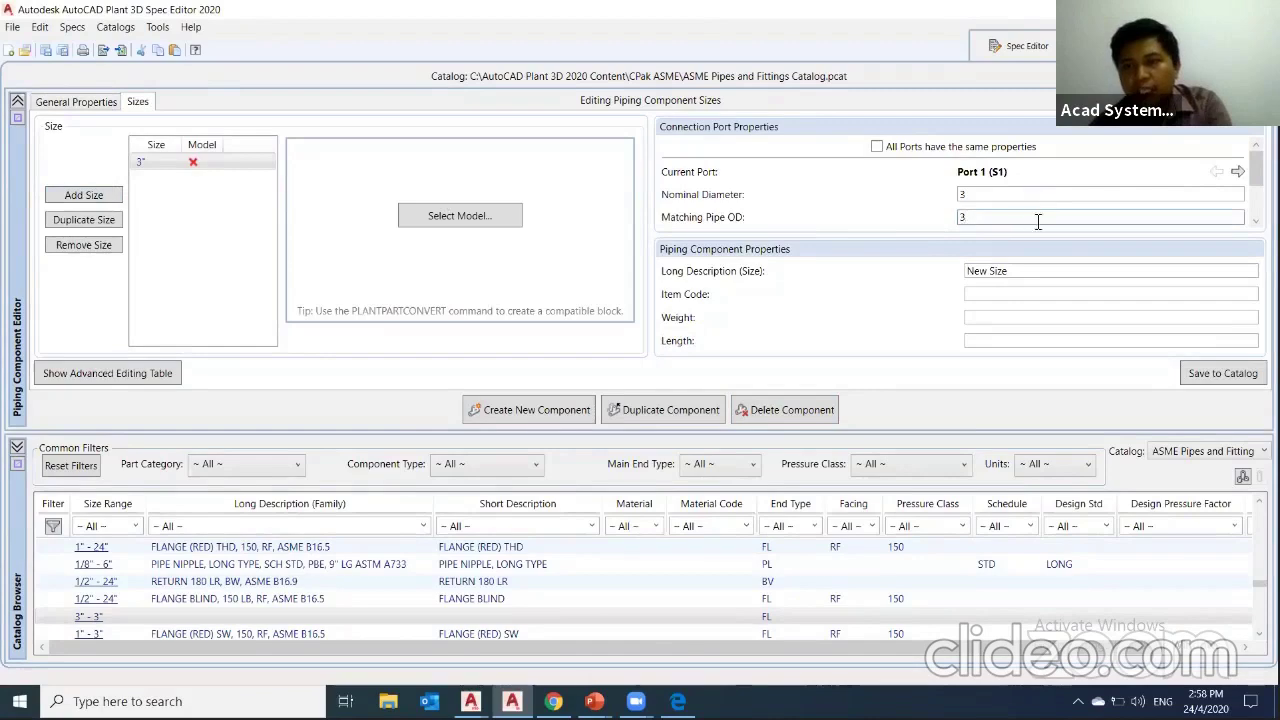
pyautogui.click(876, 147)
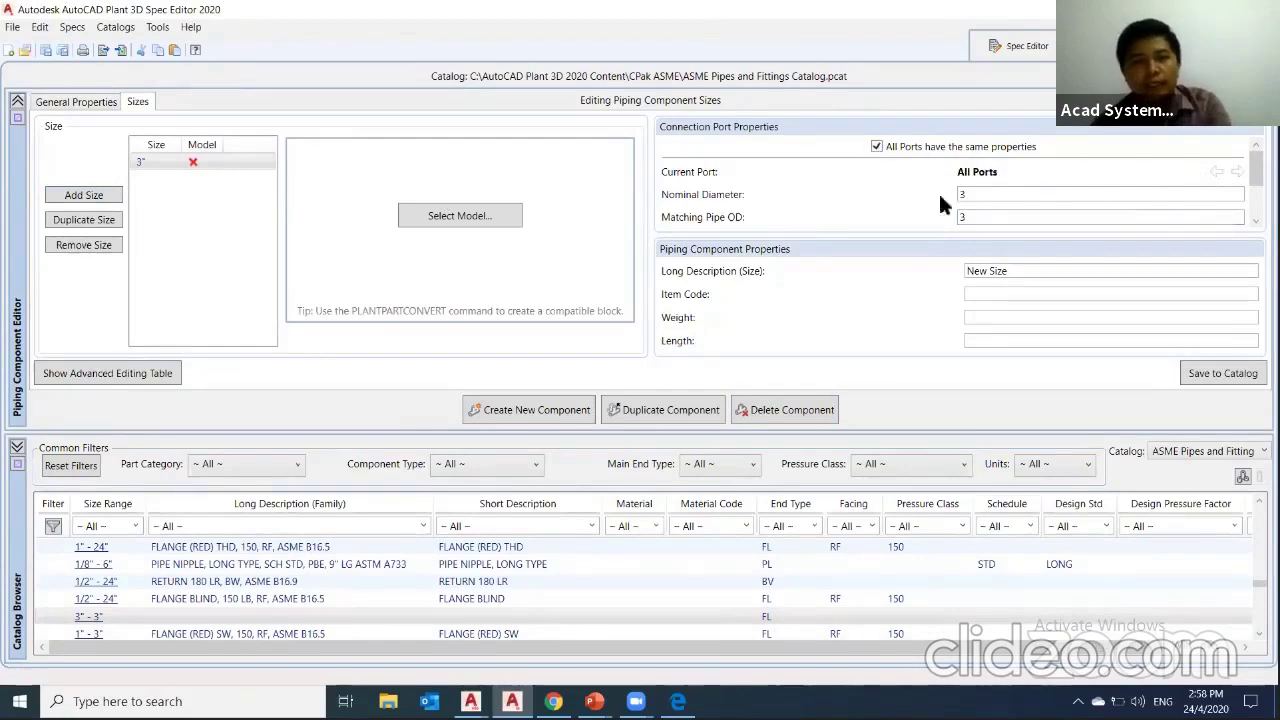
# Try assigning the Desktop CUSTOM_VALVE drawing as the 3" model, dismissing the incompatible block message
pyautogui.click(444, 217)
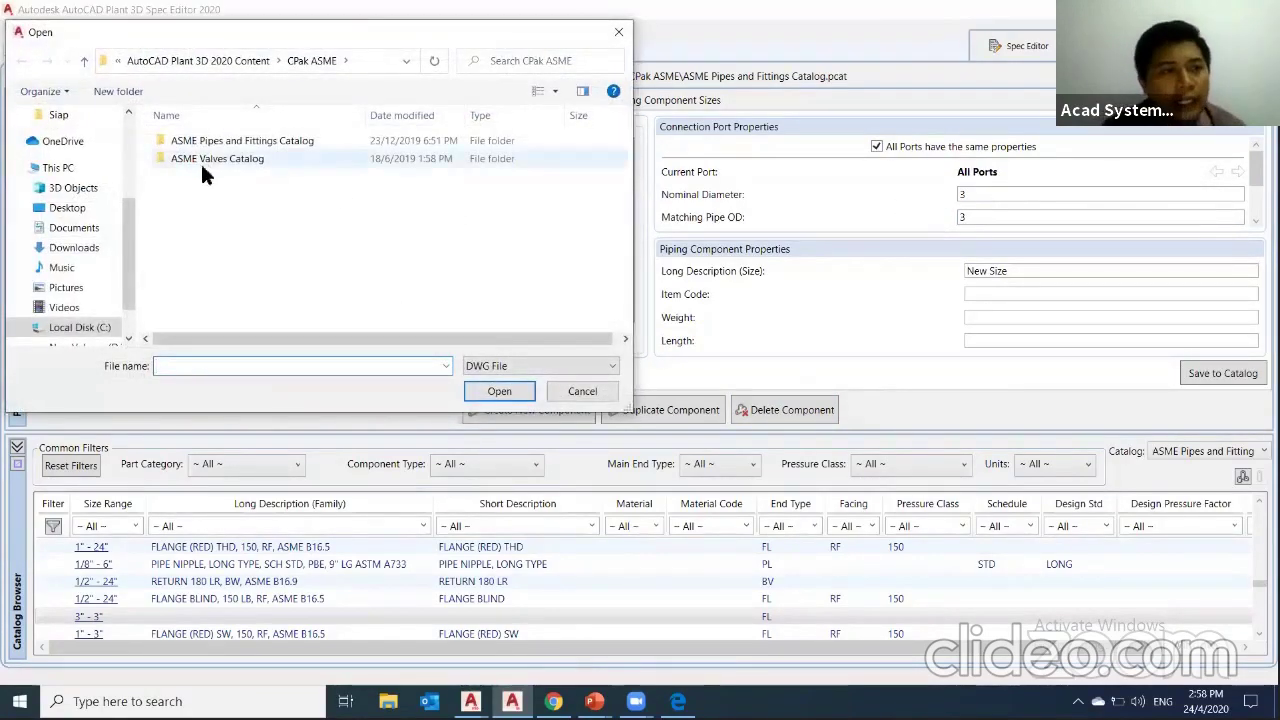
pyautogui.scroll(3, 70, 220)
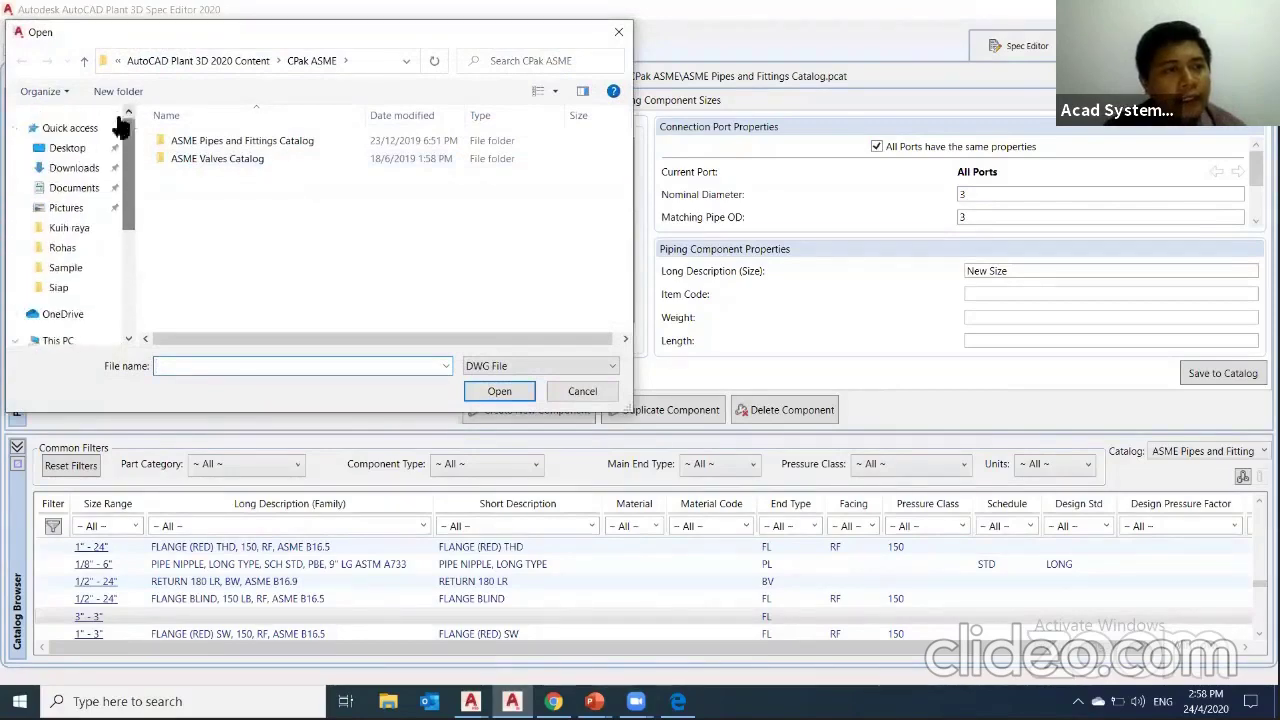
pyautogui.click(67, 148)
pyautogui.doubleClick(207, 185)
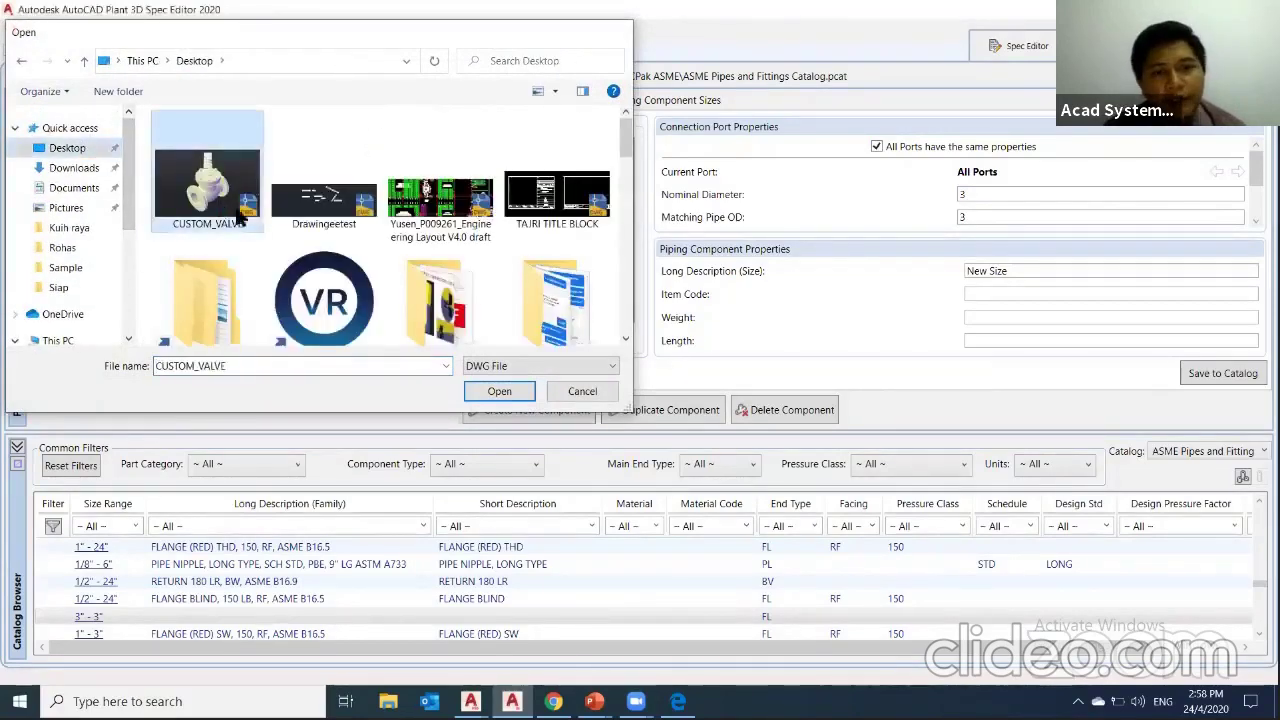
pyautogui.click(779, 410)
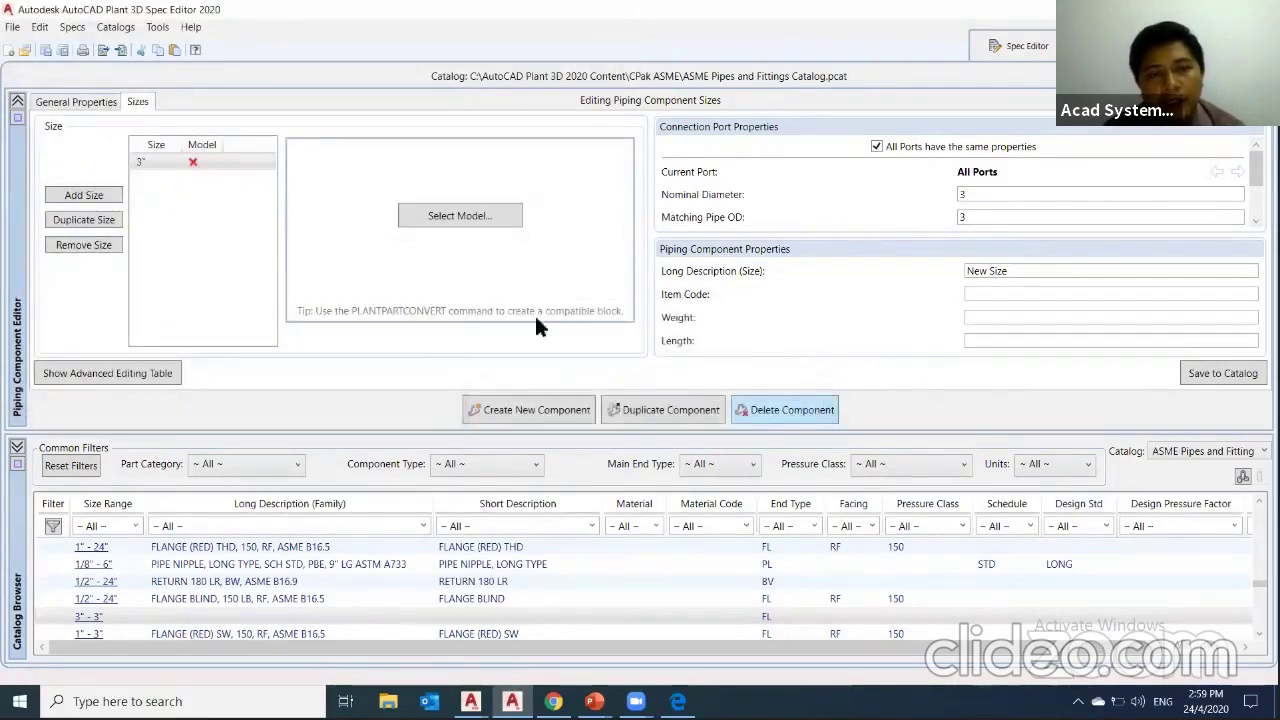
pyautogui.click(439, 216)
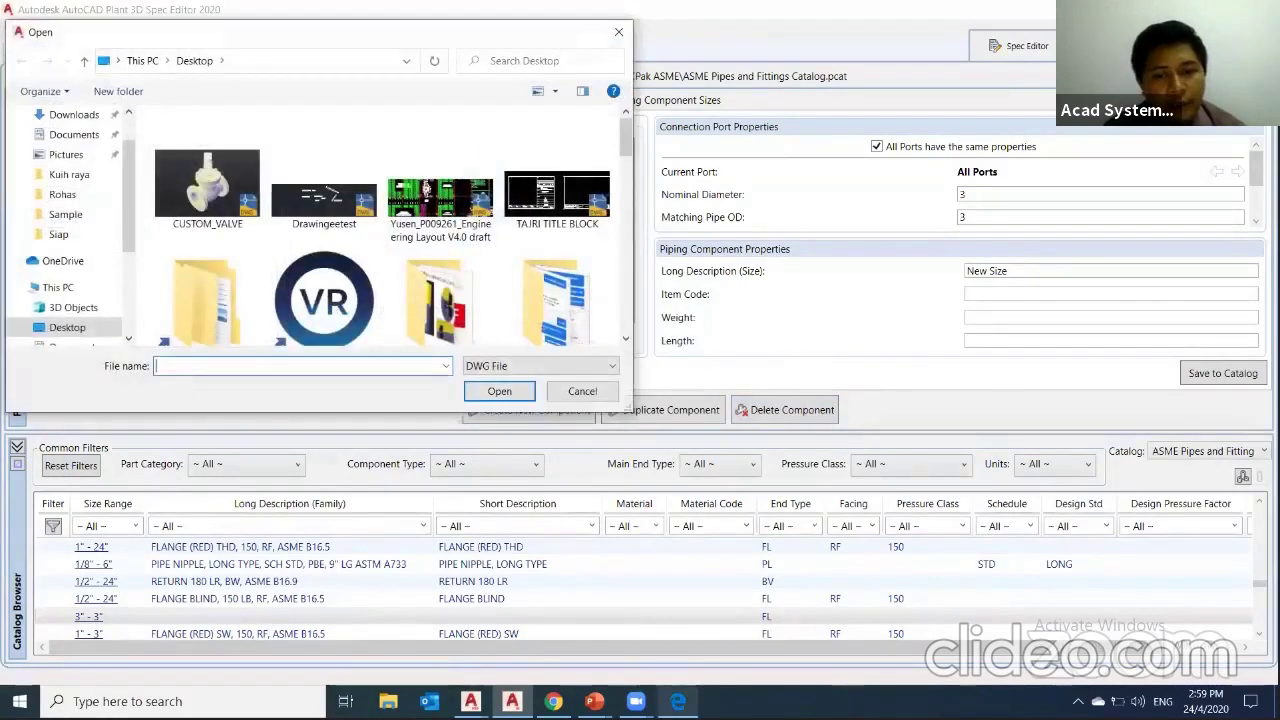
# Switch back to Plant 3D and bring up the CUSTOM_VALVE drawing
pyautogui.click(678, 701)
pyautogui.click(678, 701)
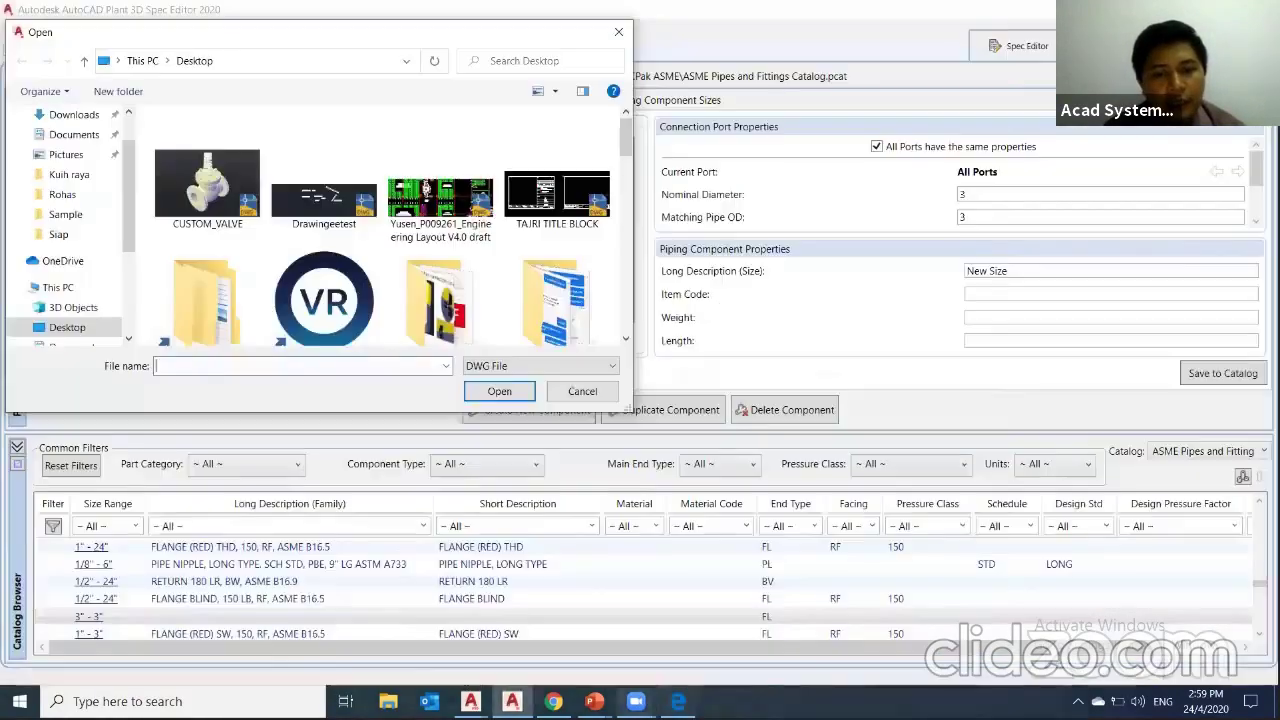
pyautogui.click(658, 625)
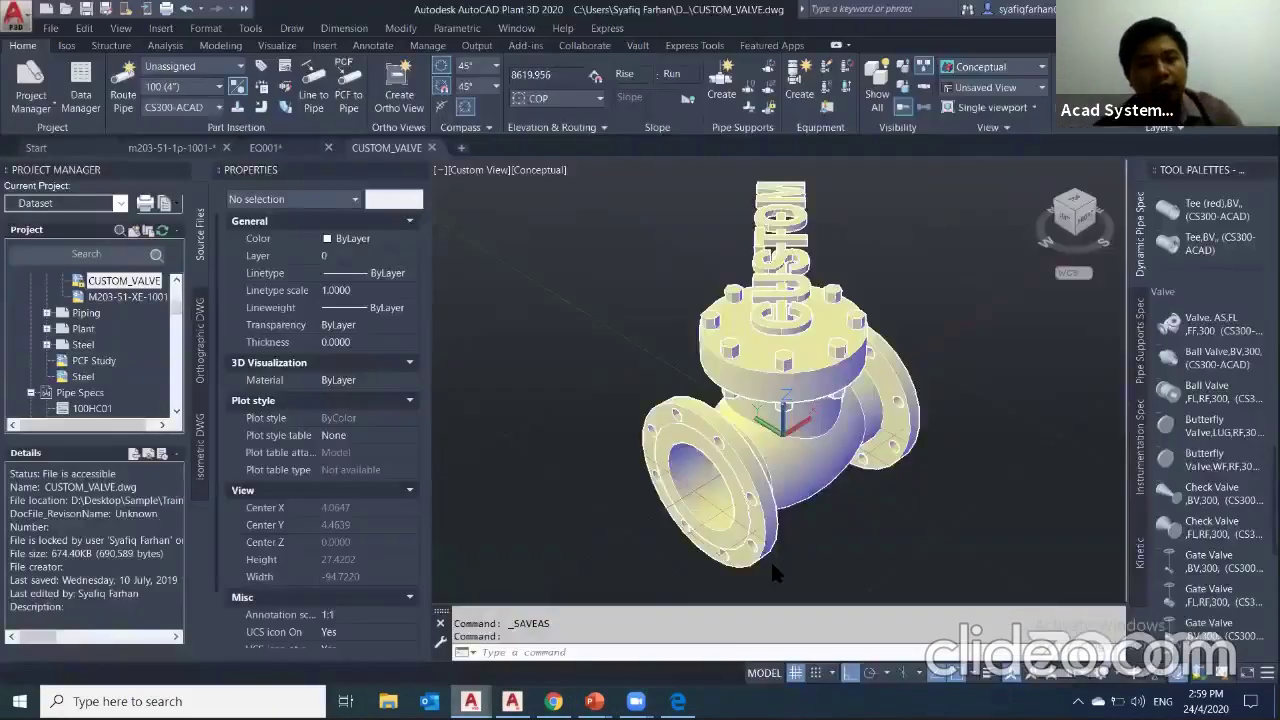
# Save and close the drawing, then reopen CUSTOM_VALVE.dwg from the Desktop past the project warnings
pyautogui.click(87, 10)
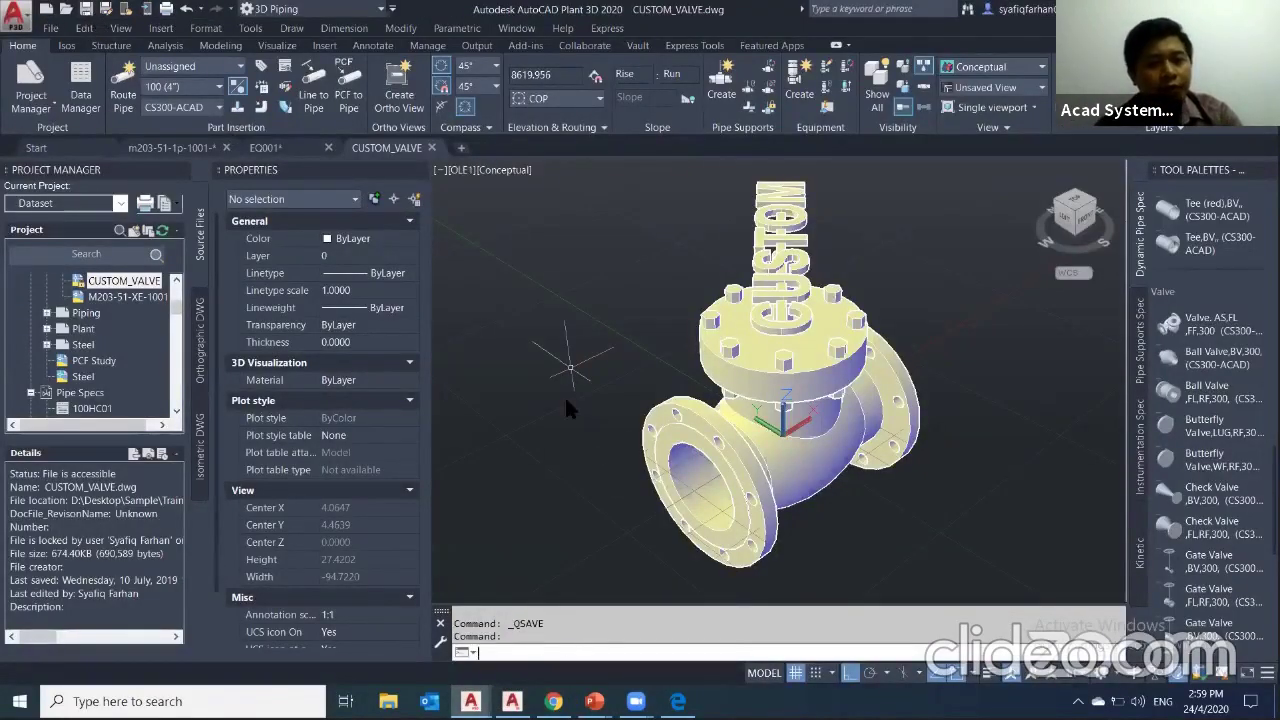
pyautogui.hotkey('ctrl', 'a')
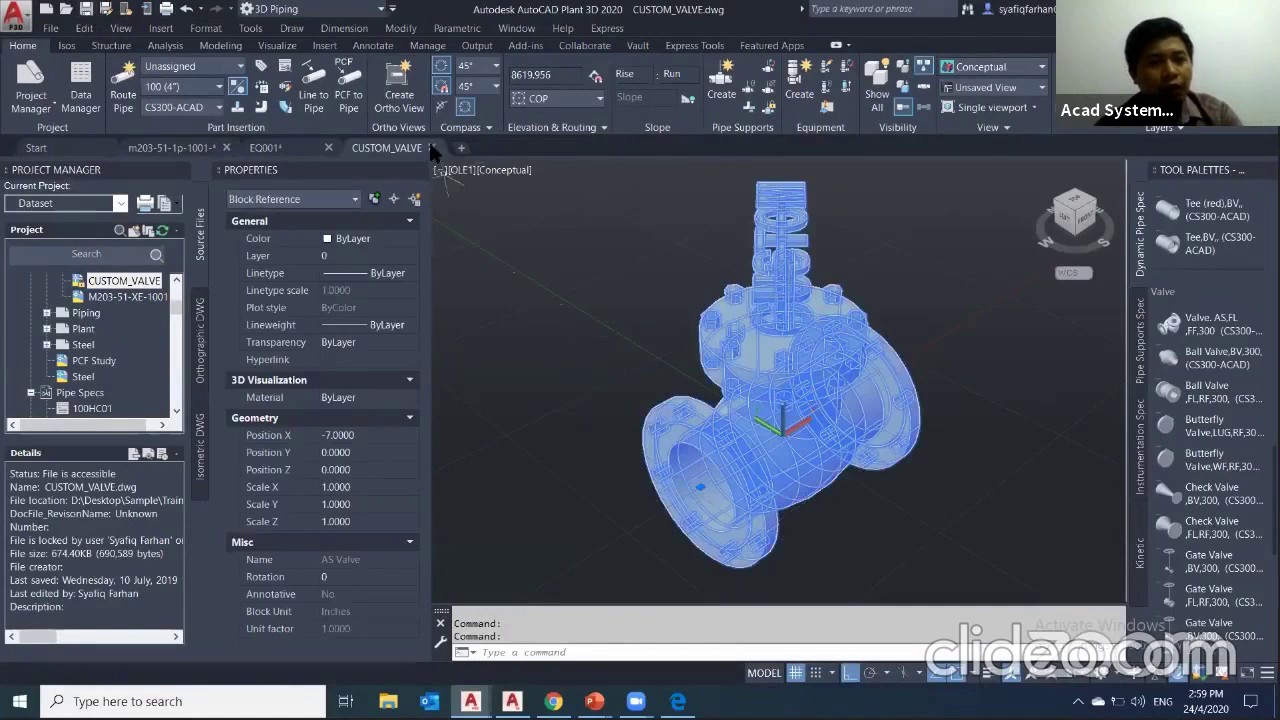
pyautogui.click(431, 147)
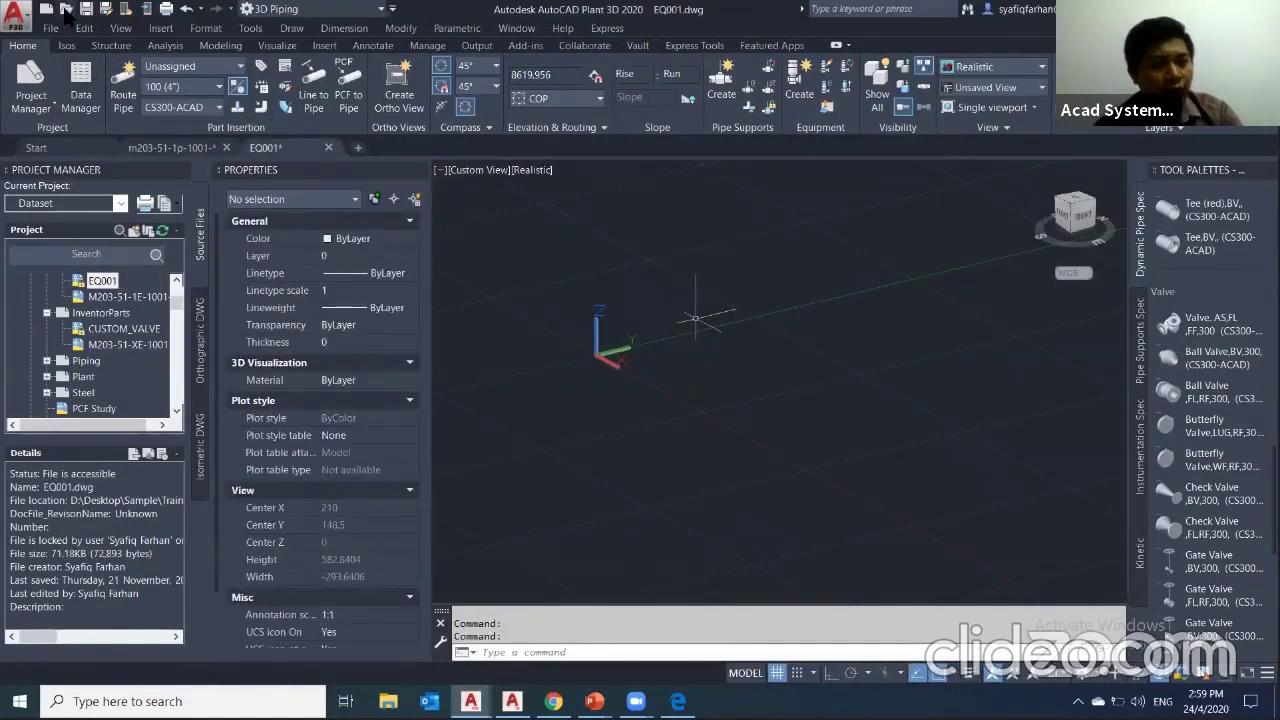
pyautogui.click(66, 8)
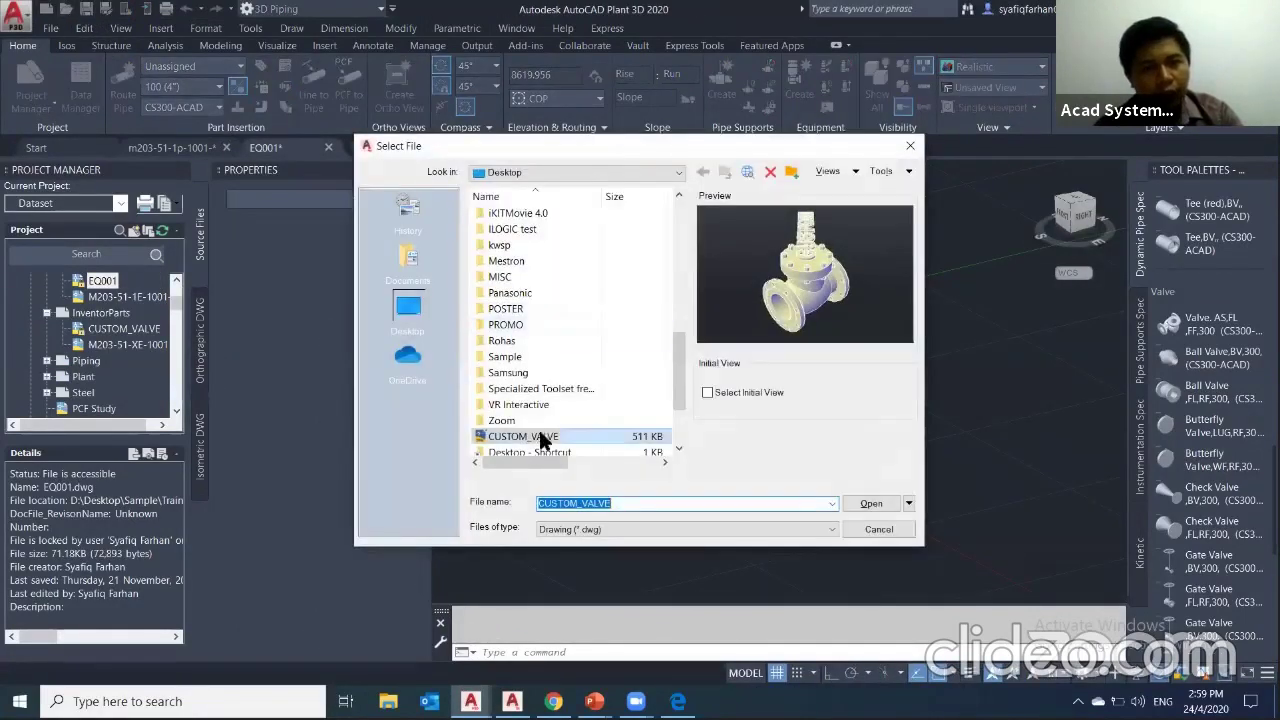
pyautogui.doubleClick(540, 436)
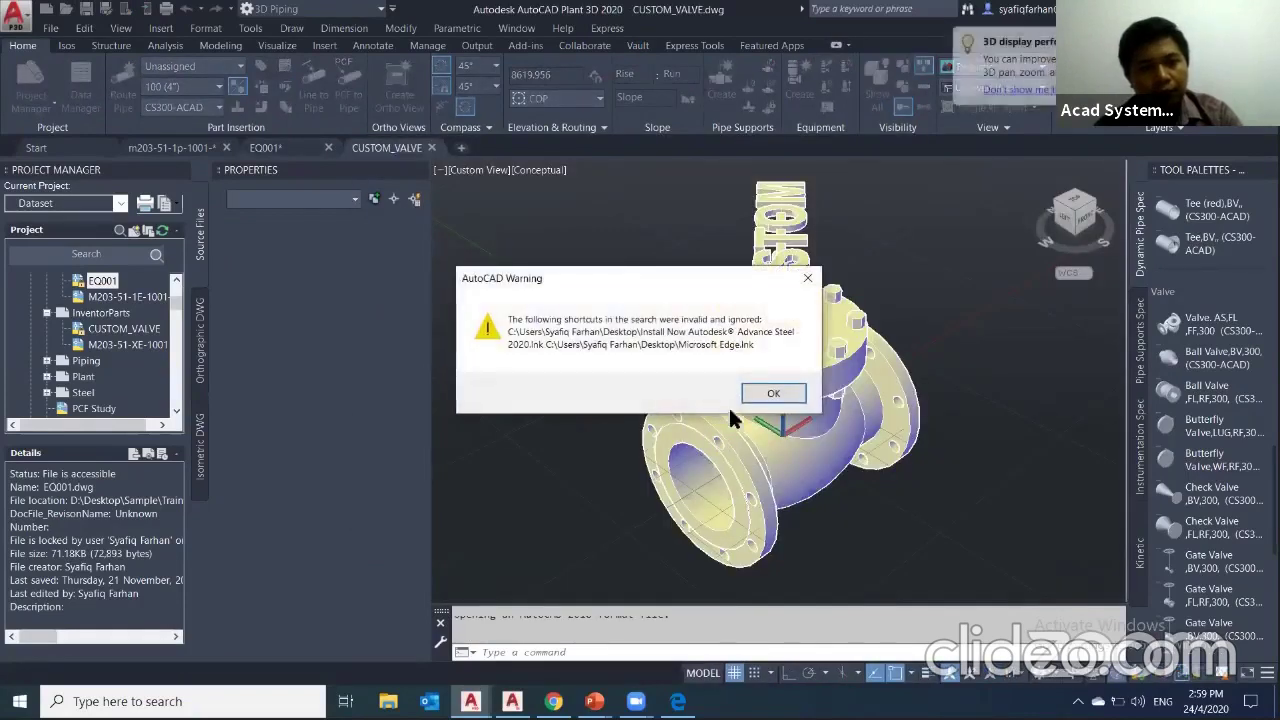
pyautogui.click(768, 391)
pyautogui.click(738, 383)
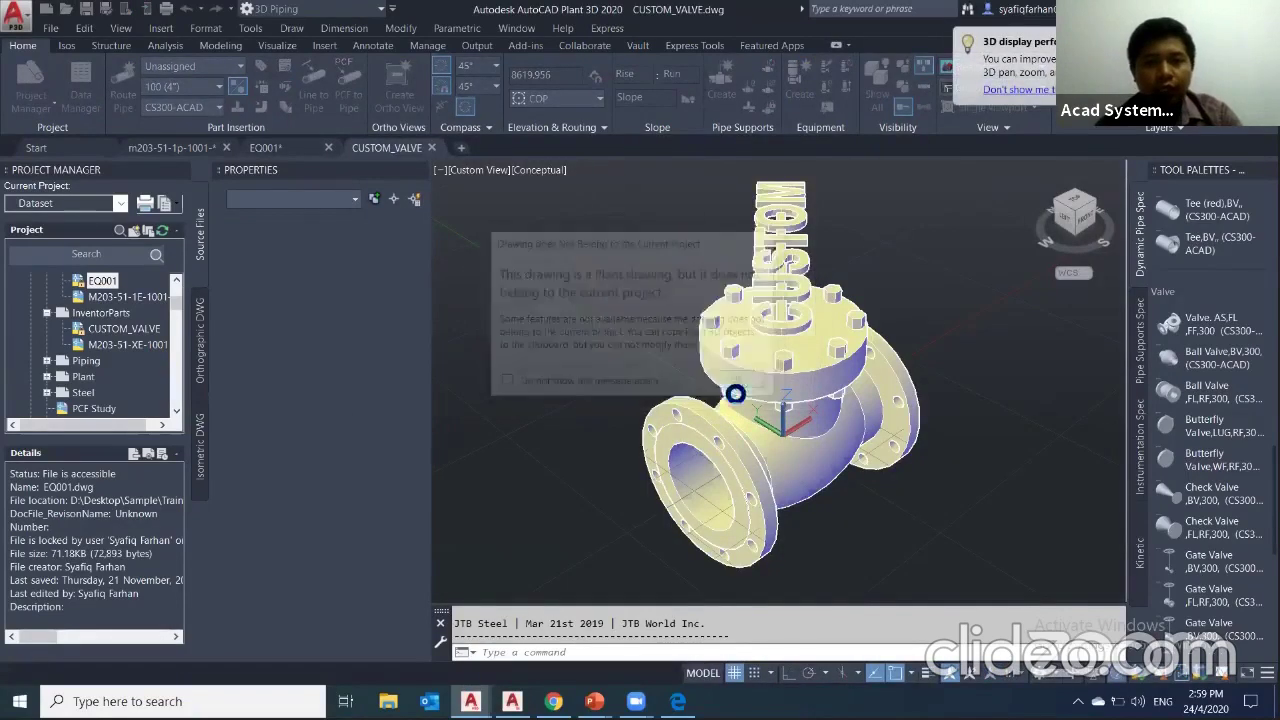
# Convert the valve block with PLANTPARTCONVERT, adding a port at the front flange, then save and close
pyautogui.click(707, 436)
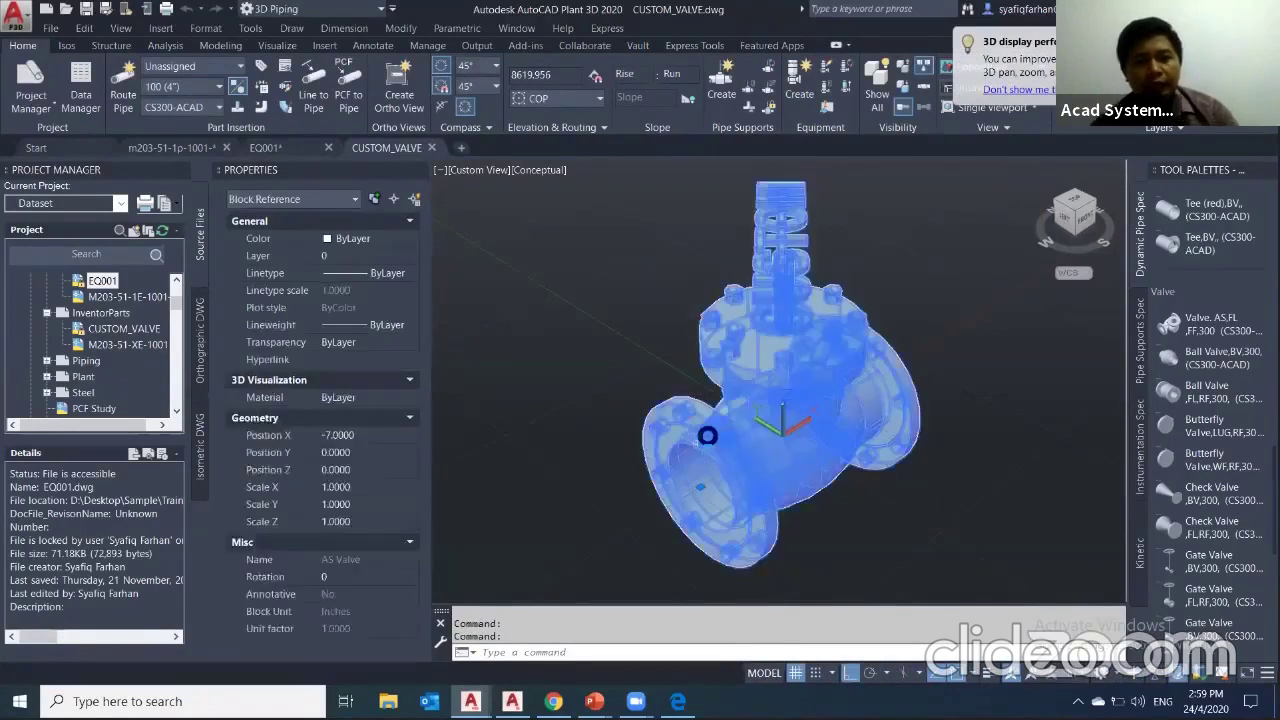
pyautogui.scroll(2, 707, 436)
pyautogui.write('plantp')
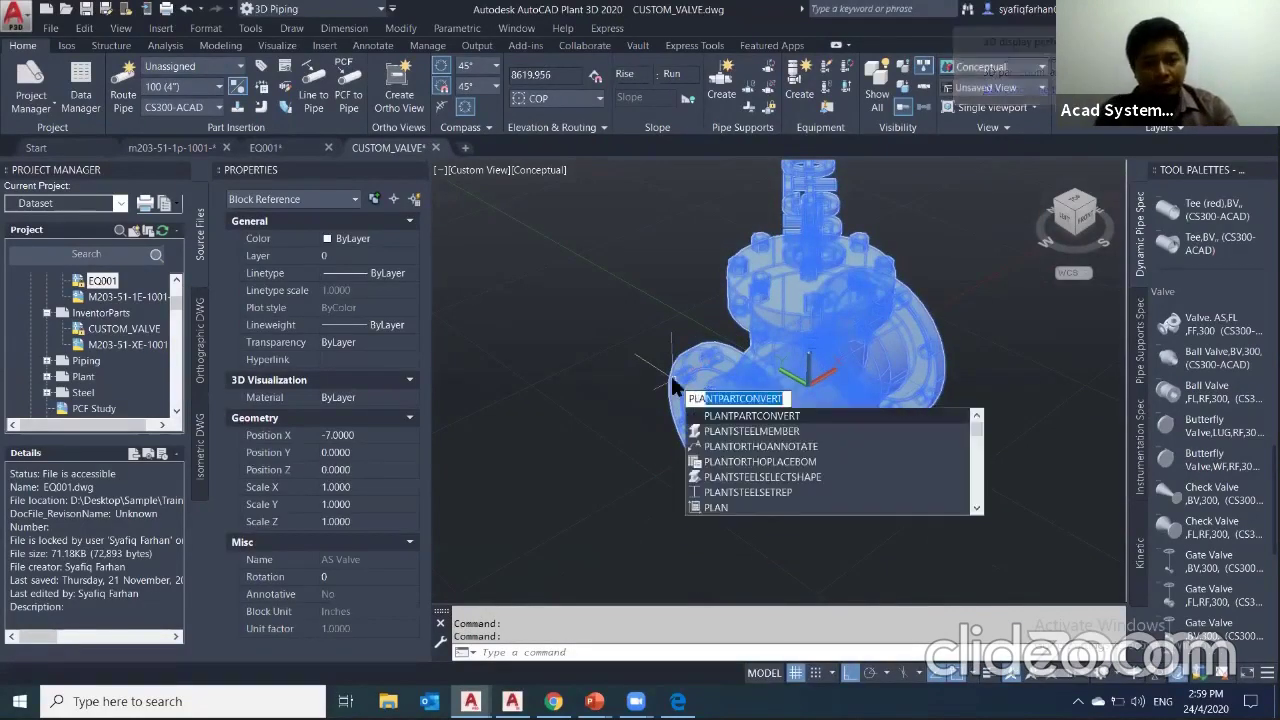
pyautogui.press('Return')
pyautogui.moveTo(1008, 570)
pyautogui.keyDown('shift'); pyautogui.mouseDown(button='middle')
pyautogui.moveTo(913, 565)
pyautogui.moveTo(930, 565)
pyautogui.mouseUp(button='middle'); pyautogui.keyUp('shift')
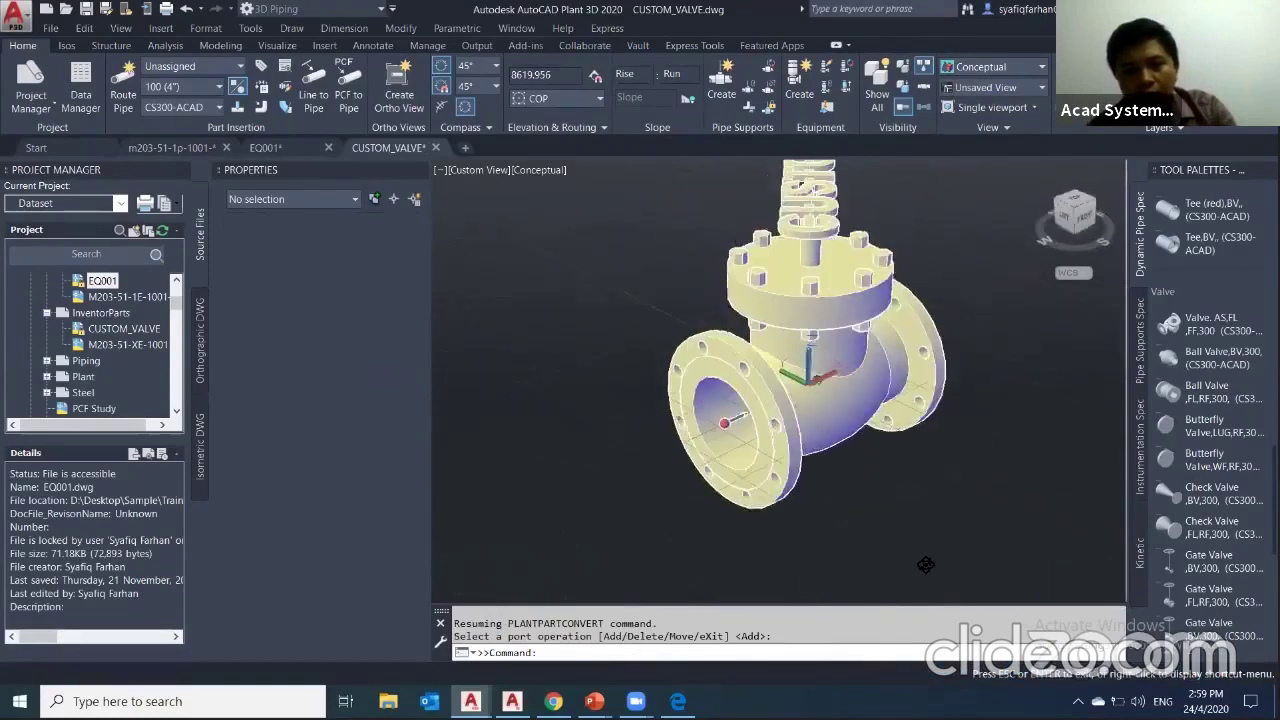
pyautogui.click(975, 598)
pyautogui.write('A')
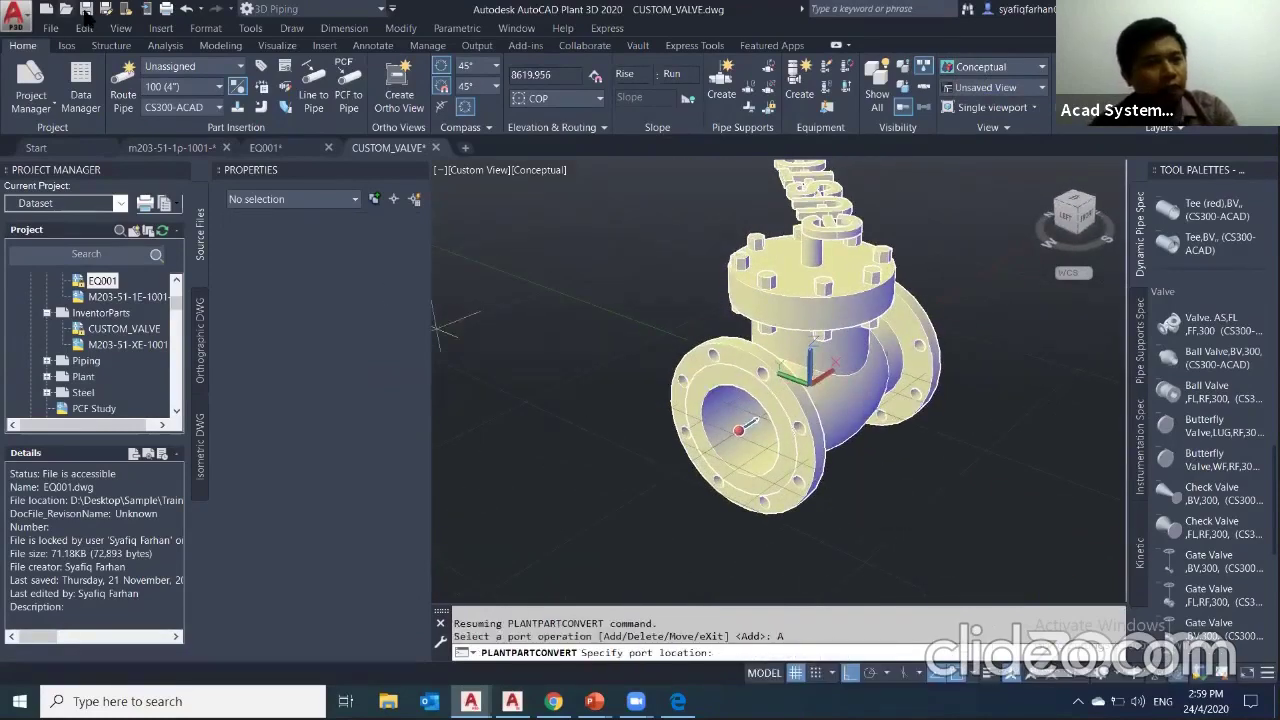
pyautogui.click(86, 9)
pyautogui.click(432, 147)
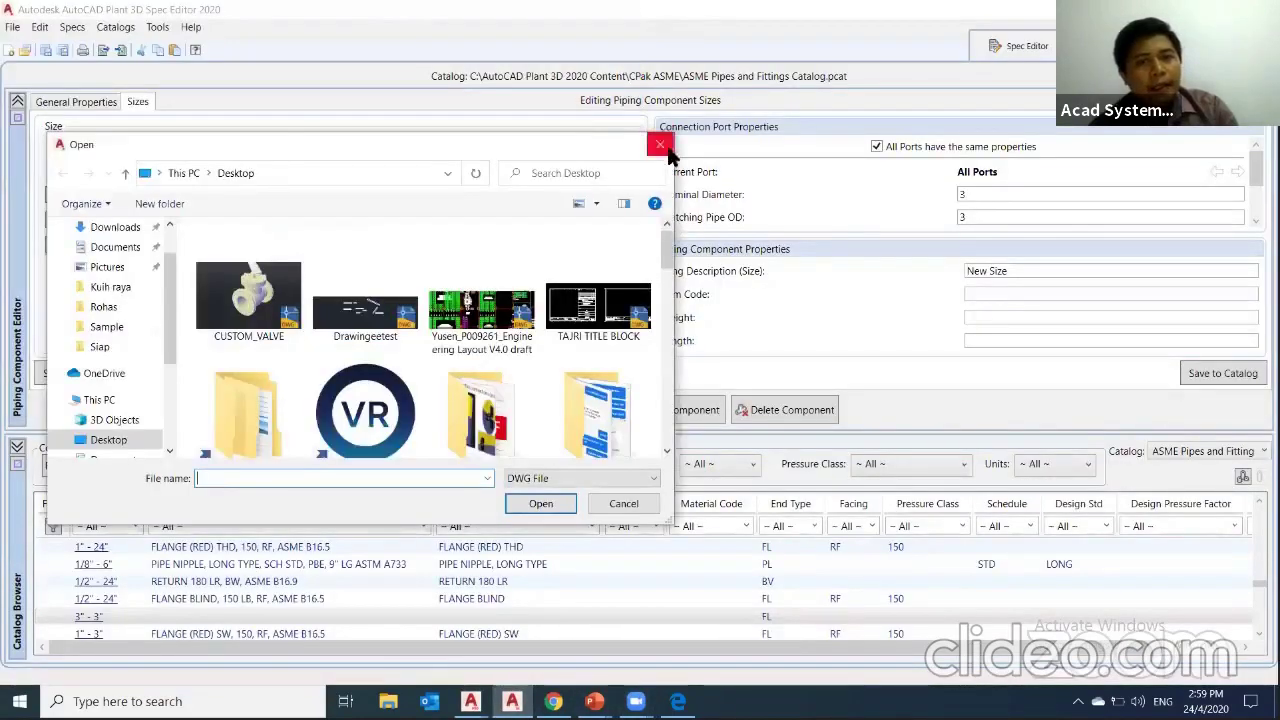
# Retry picking CUSTOM_VALVE as the 3" model, abandon the file picker, and switch to EQ001.dwg
pyautogui.click(667, 149)
pyautogui.click(488, 217)
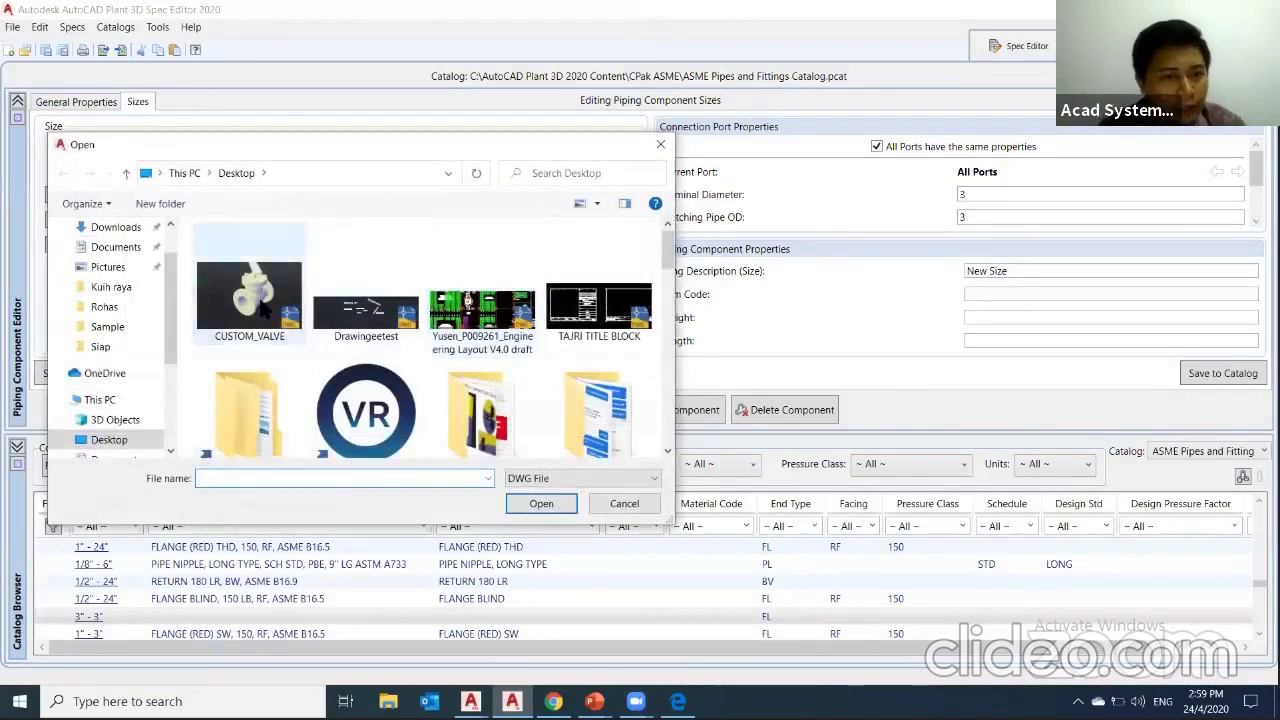
pyautogui.doubleClick(262, 310)
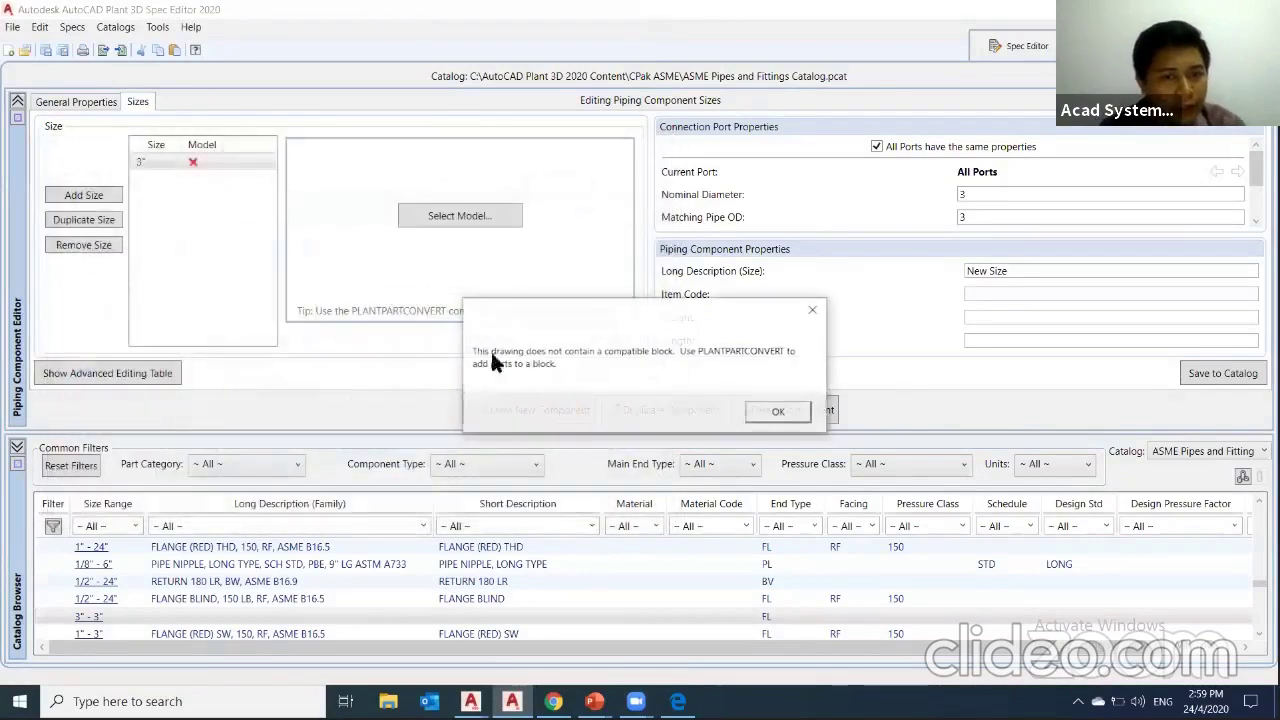
pyautogui.click(774, 416)
pyautogui.click(428, 212)
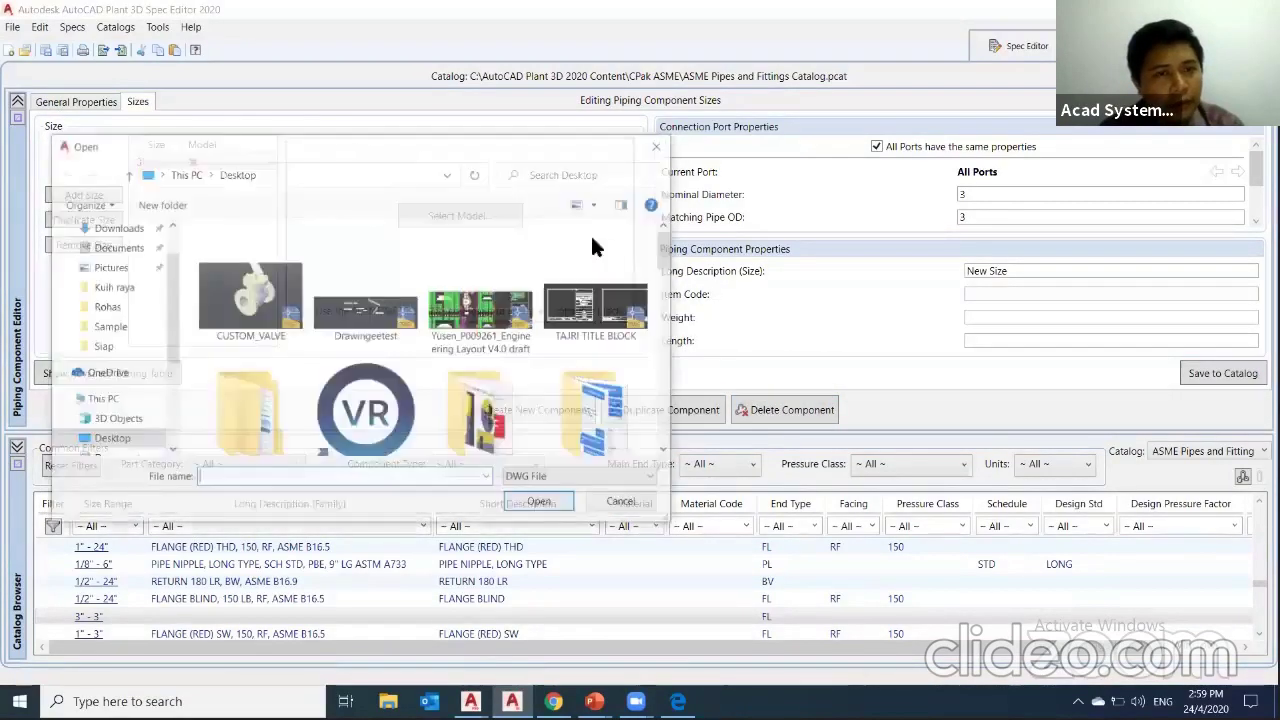
pyautogui.click(288, 296)
pyautogui.click(660, 144)
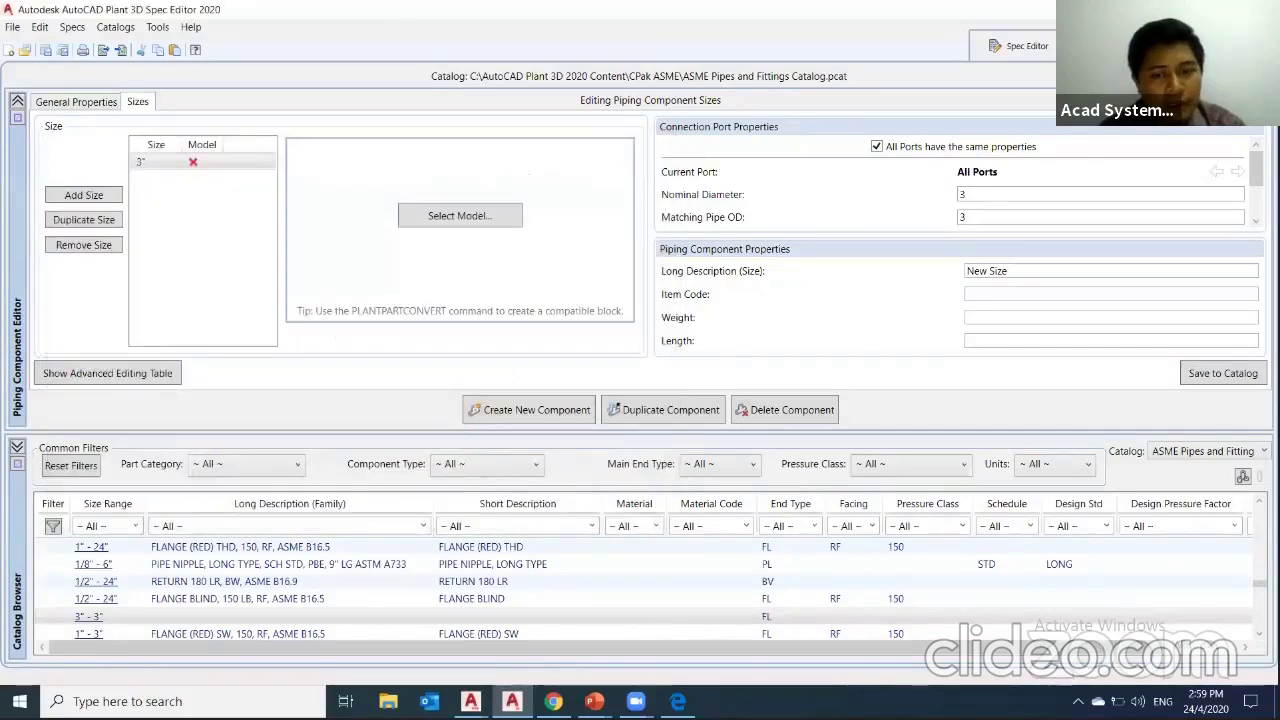
pyautogui.moveTo(470, 701)
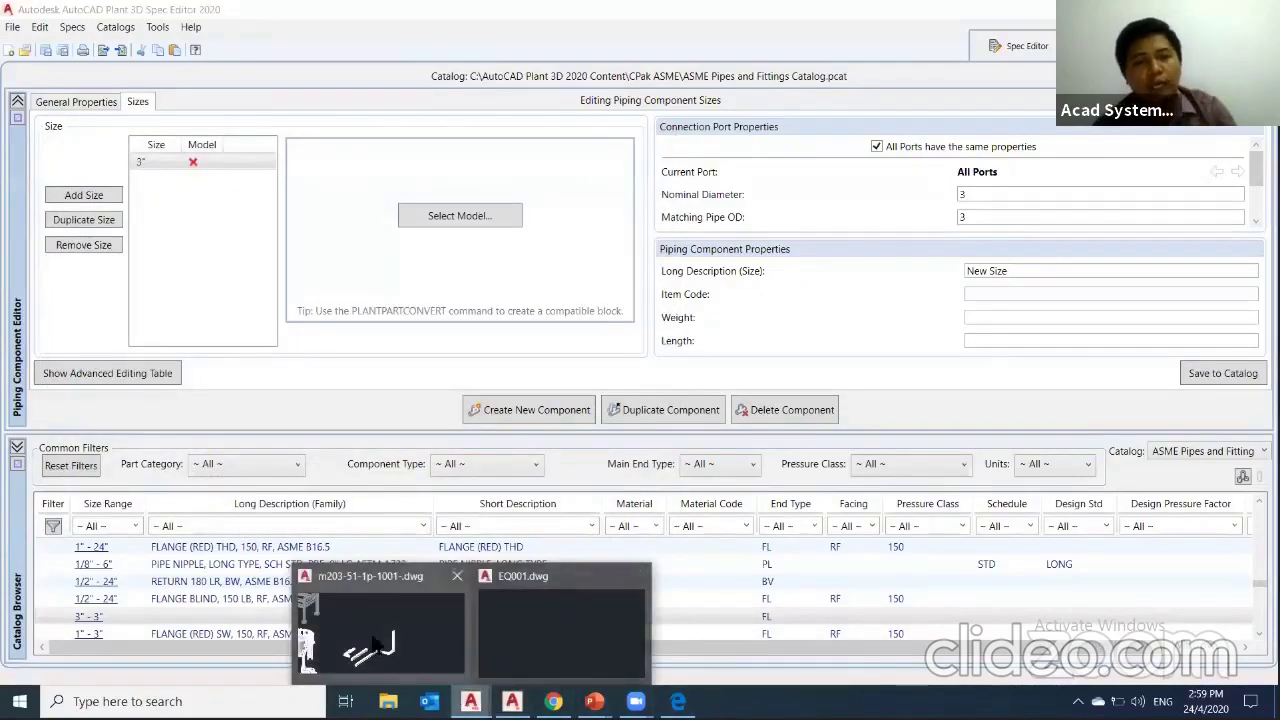
pyautogui.click(602, 621)
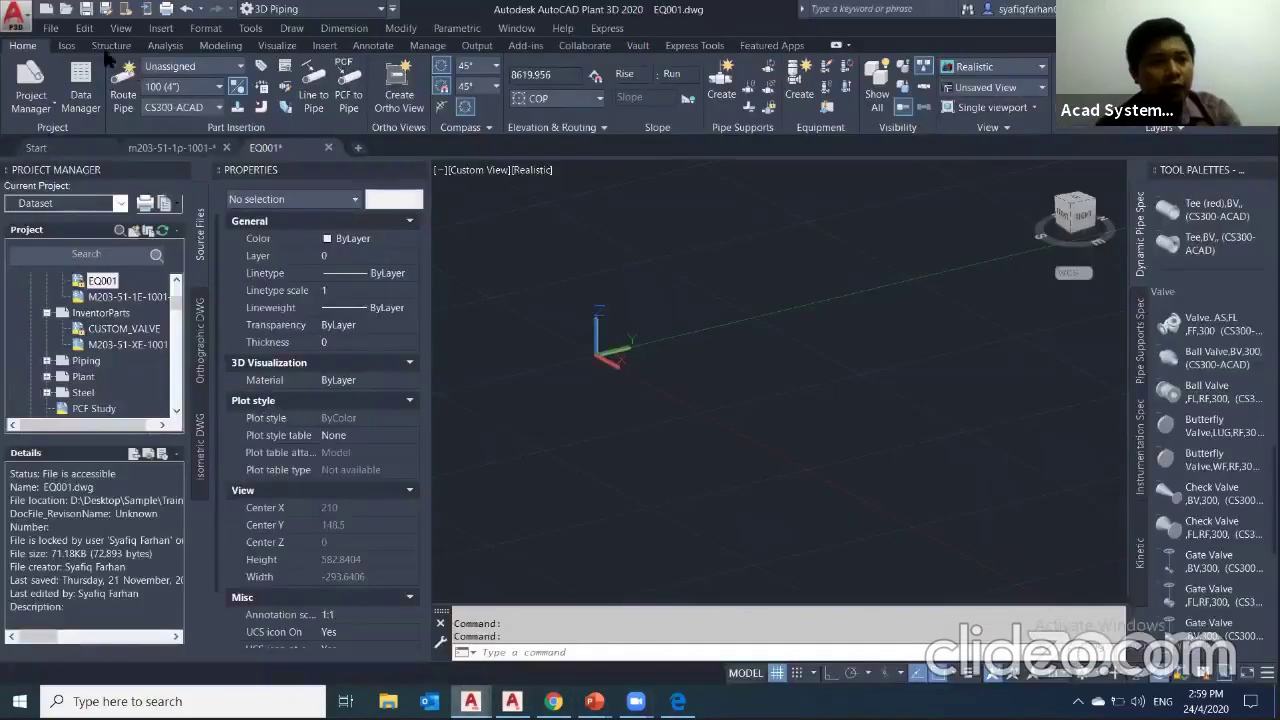
# Open CUSTOM_VALVE.dwg past the project warning and explode the valve block
pyautogui.click(66, 9)
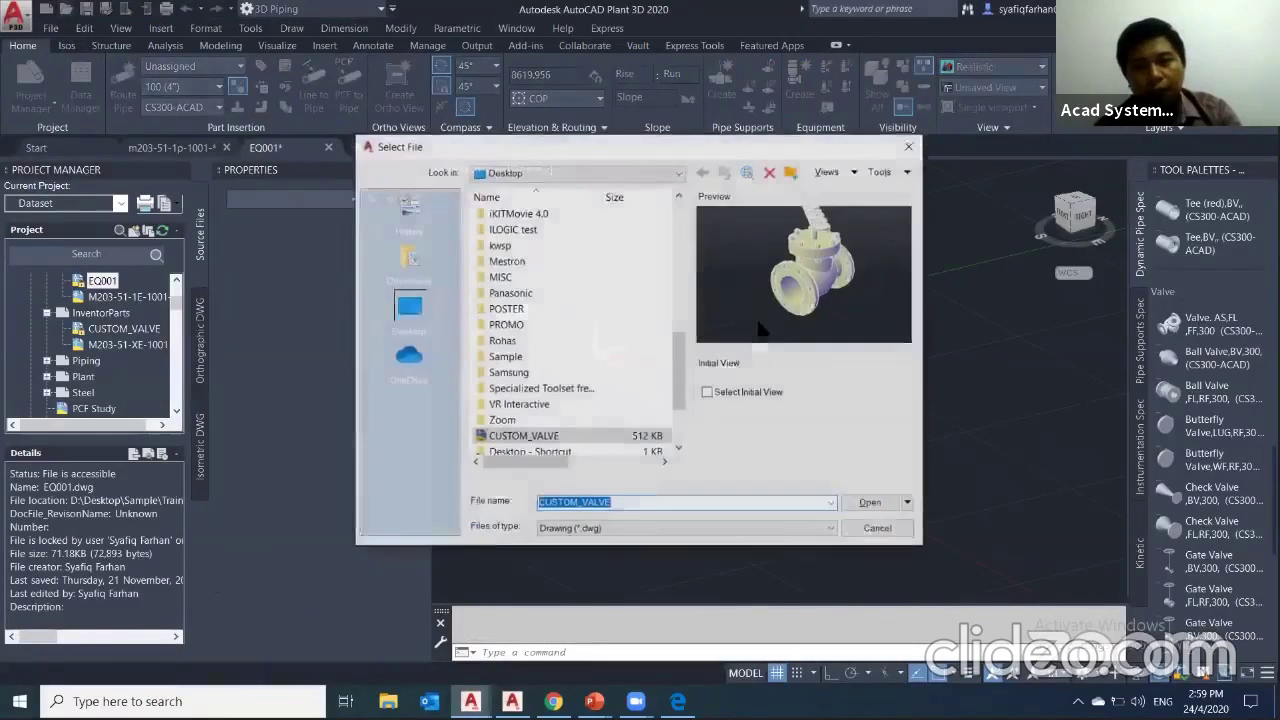
pyautogui.doubleClick(563, 437)
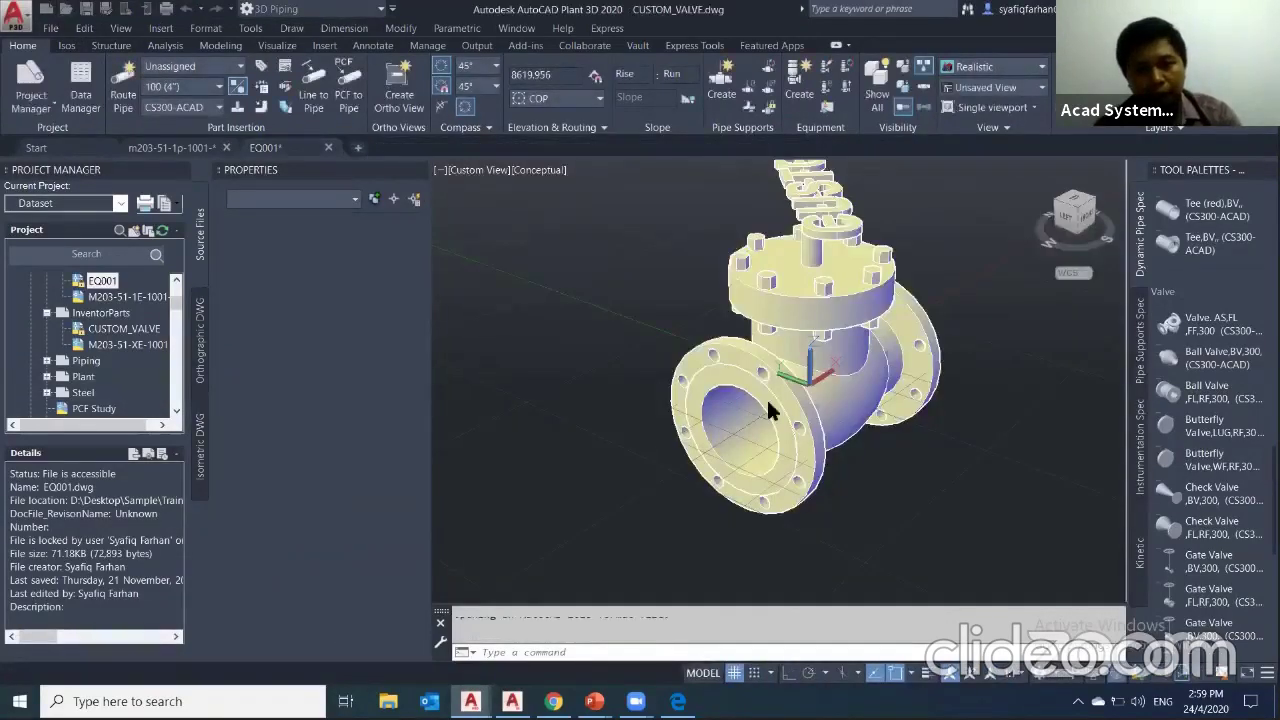
pyautogui.click(746, 387)
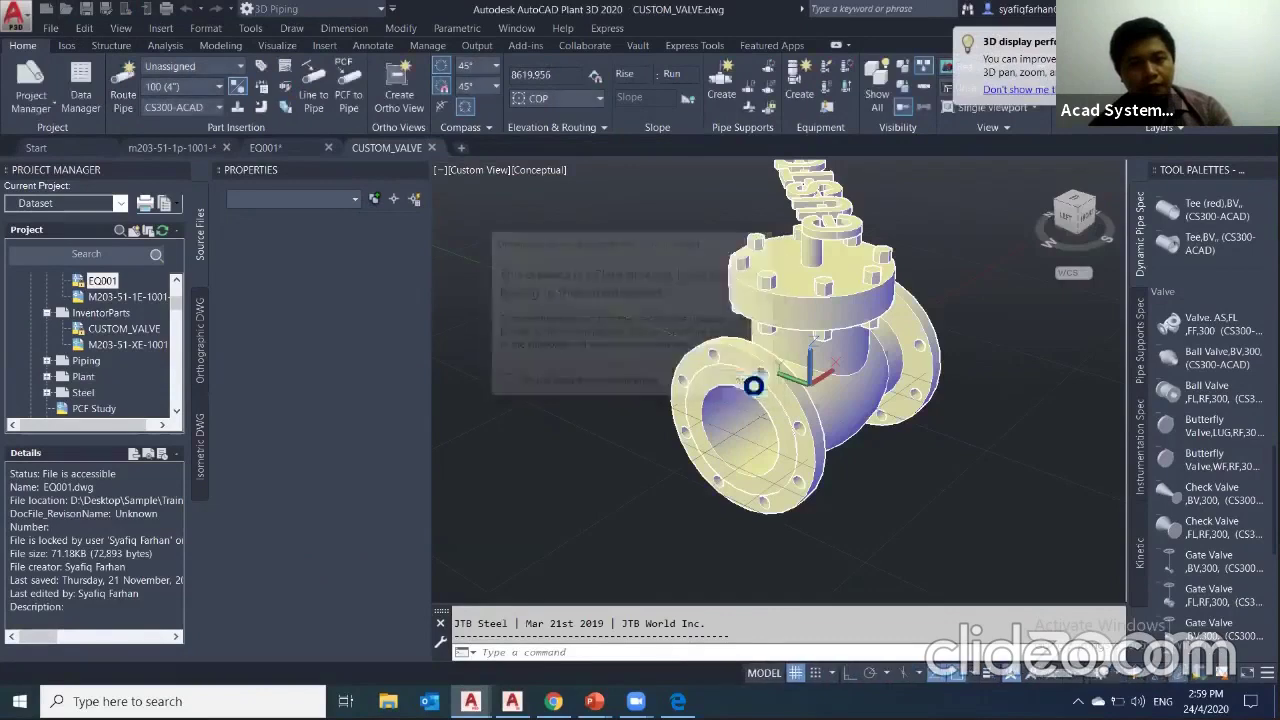
pyautogui.click(779, 398)
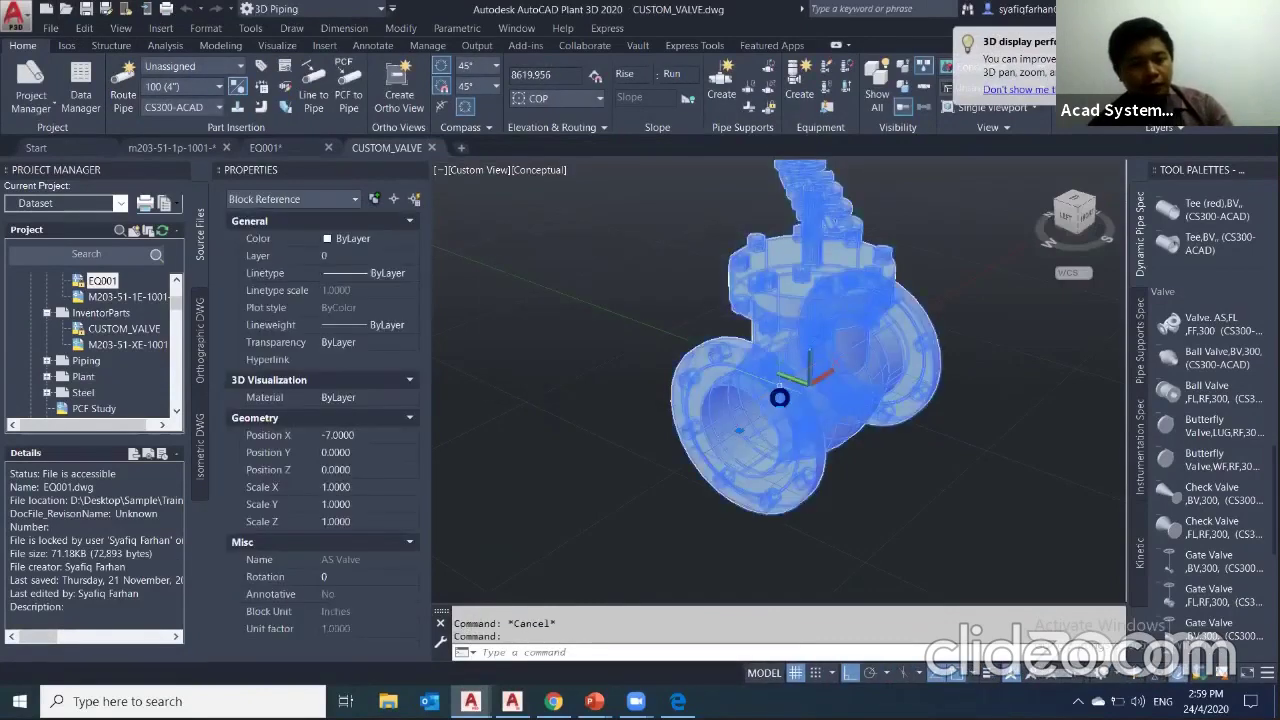
pyautogui.write('x')
pyautogui.press('Return')
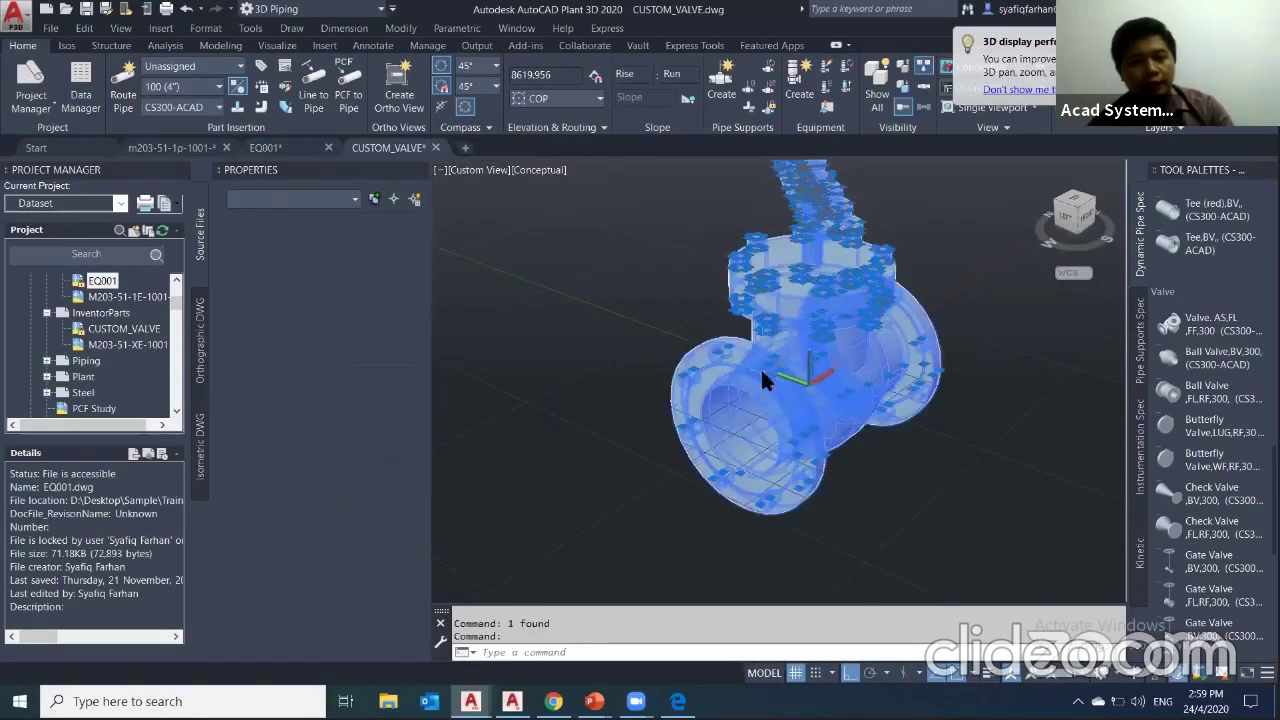
pyautogui.press('Escape')
# Window-select the 258 exploded valve objects, cancel the block, and undo the explode
pyautogui.click(761, 370)
pyautogui.press('Escape')
pyautogui.scroll(-3, 761, 370)
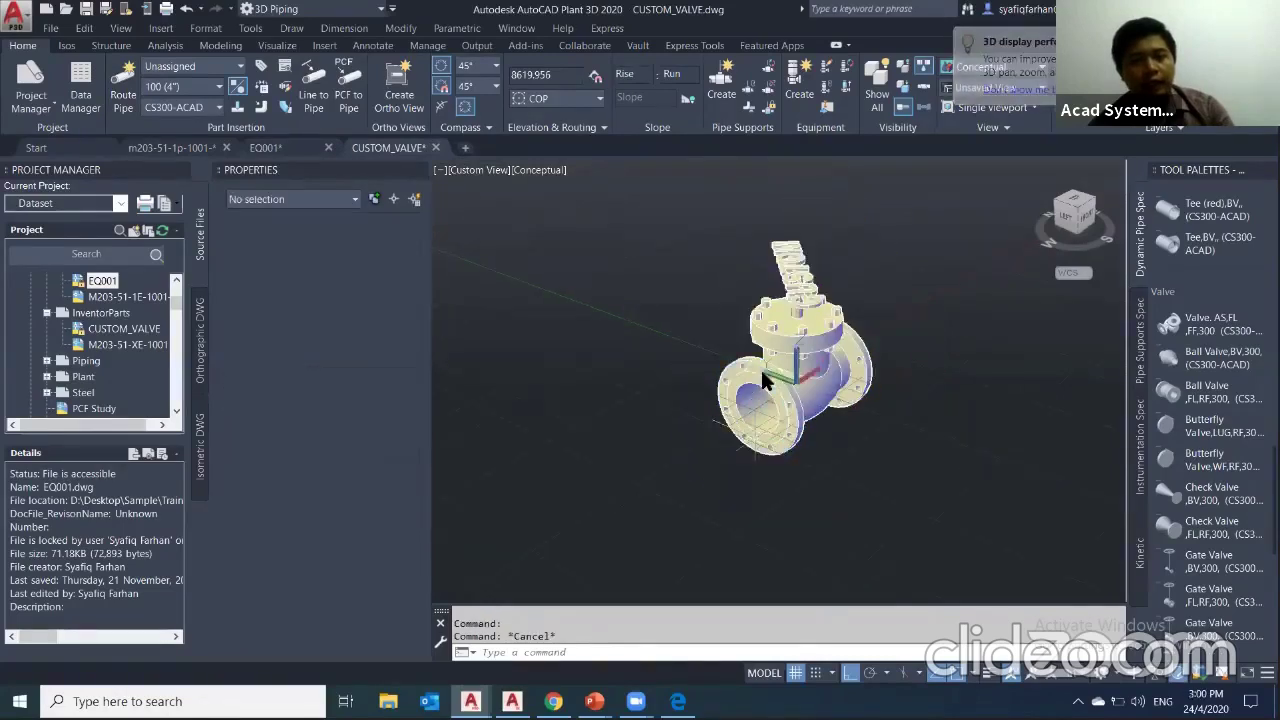
pyautogui.click(1013, 543)
pyautogui.click(578, 160)
pyautogui.write('b')
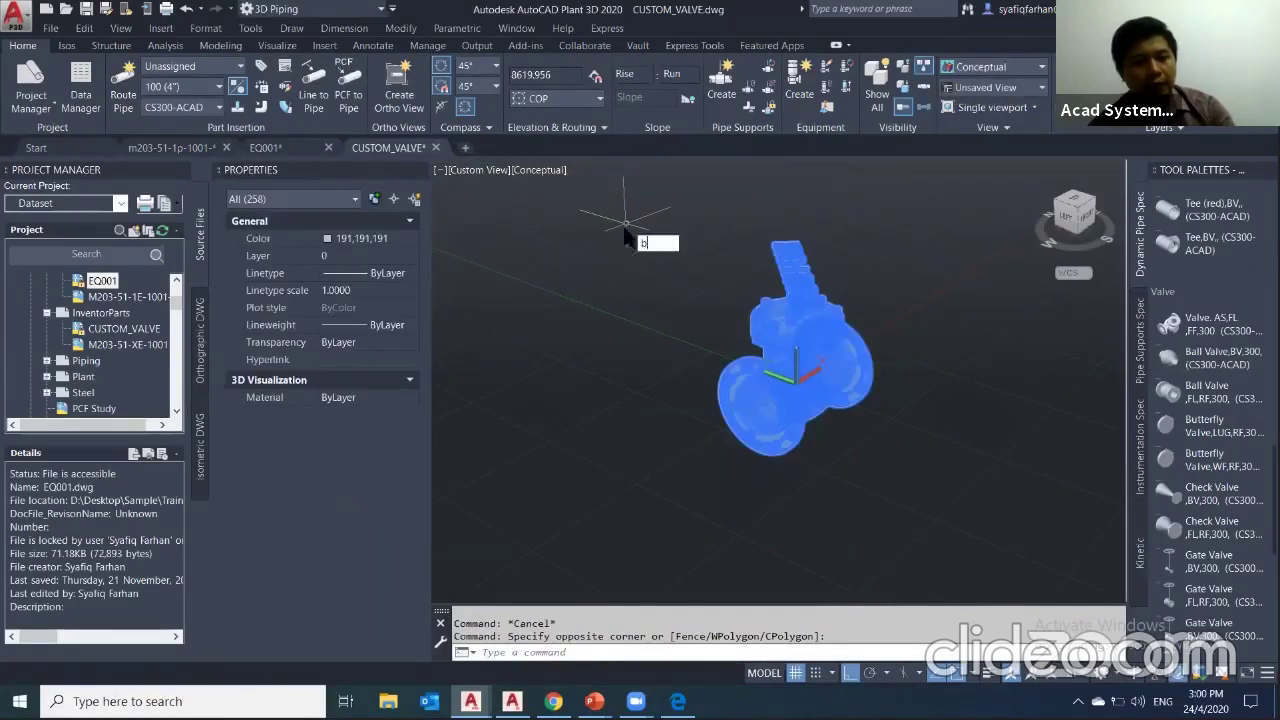
pyautogui.press('Return')
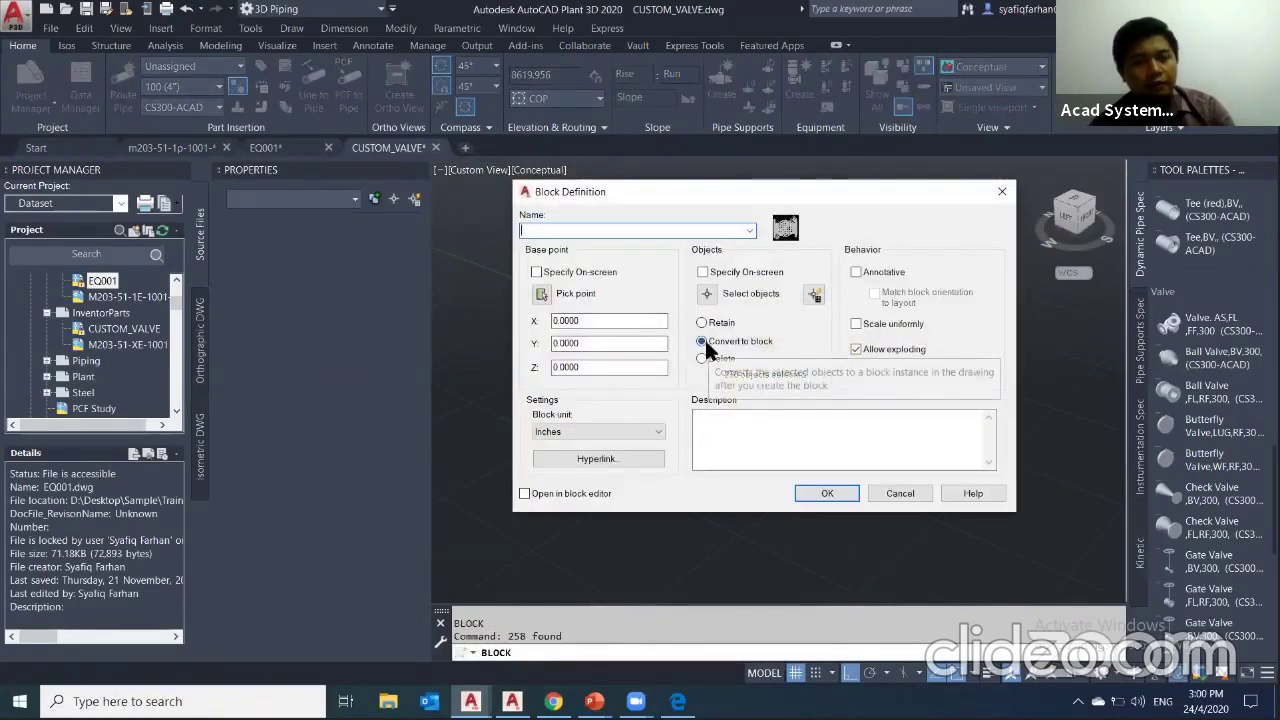
pyautogui.press('Escape')
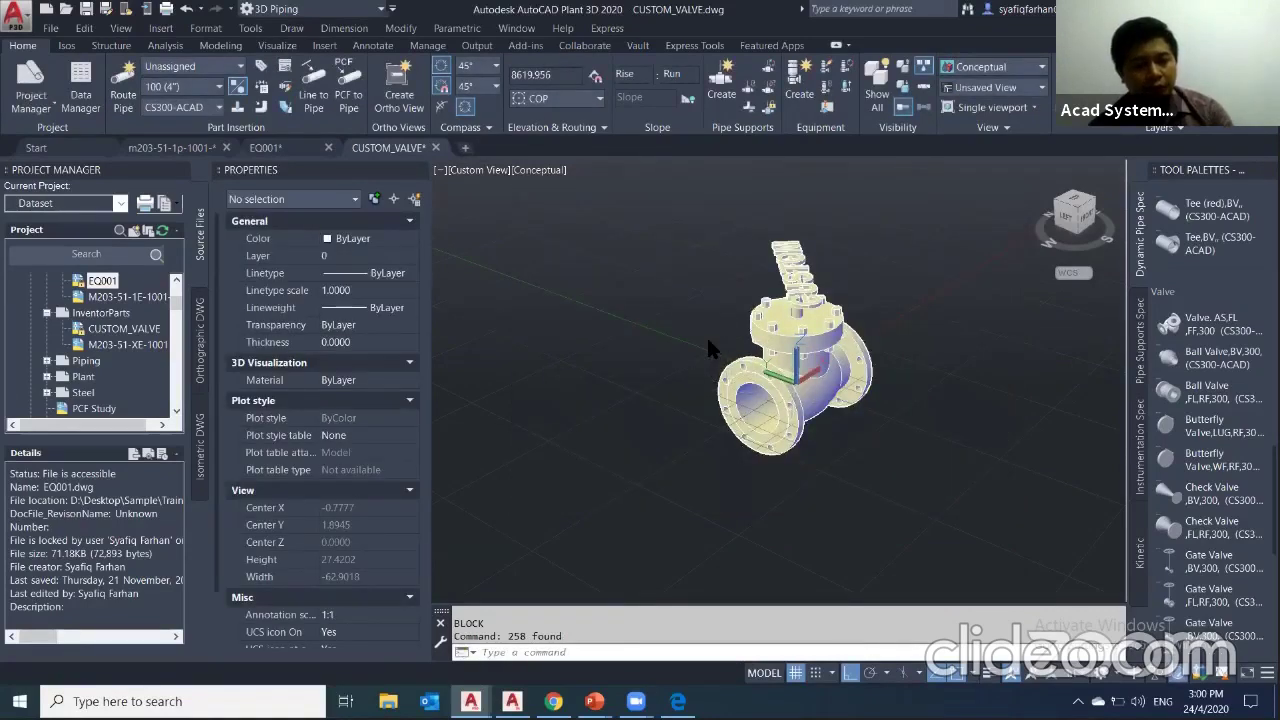
pyautogui.scroll(2, 706, 345)
pyautogui.hotkey('ctrl', 'z')
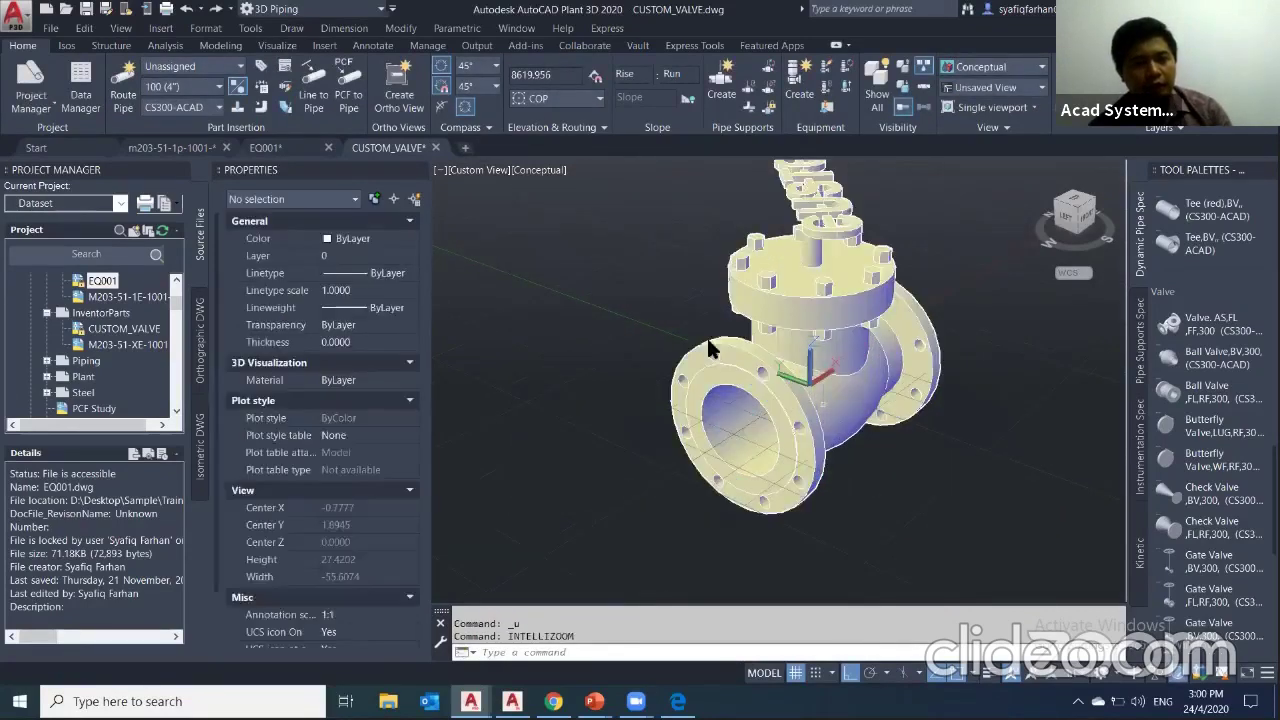
pyautogui.hotkey('ctrl', 'z')
pyautogui.hotkey('ctrl', 'z')
# Create a block named TEST from the valve with its base point at X -7
pyautogui.click(708, 347)
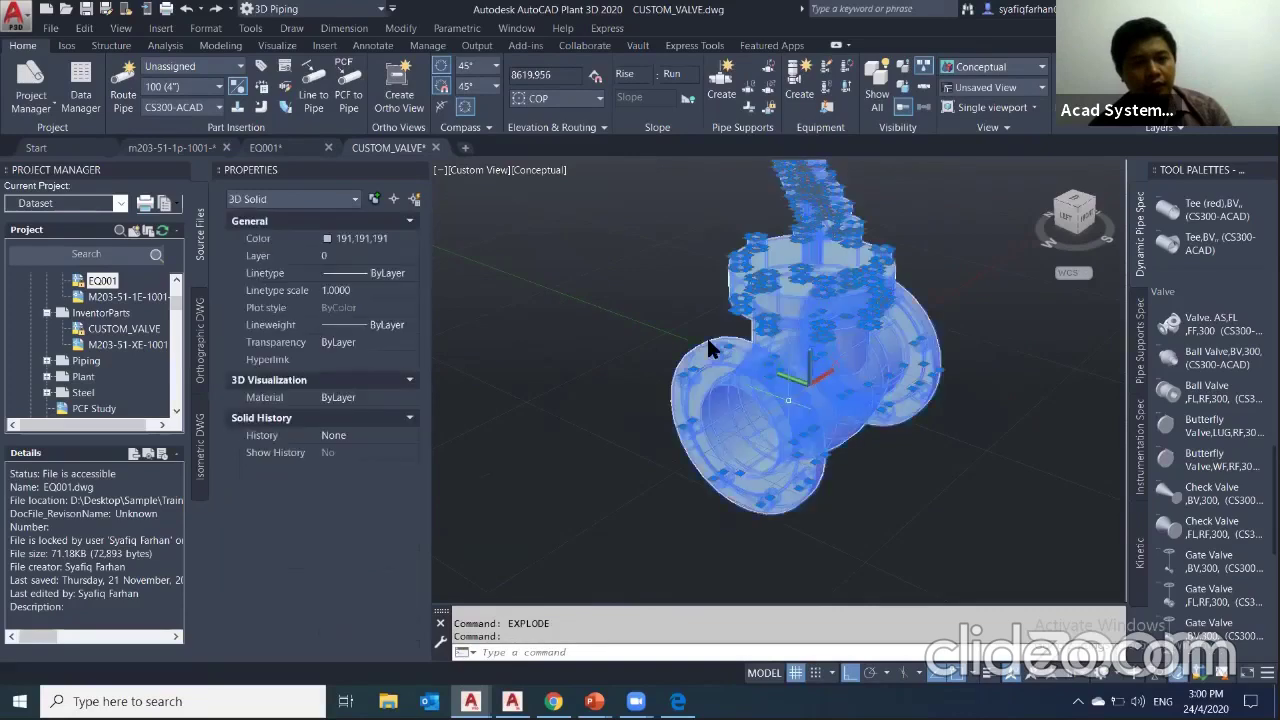
pyautogui.write('b')
pyautogui.press('Return')
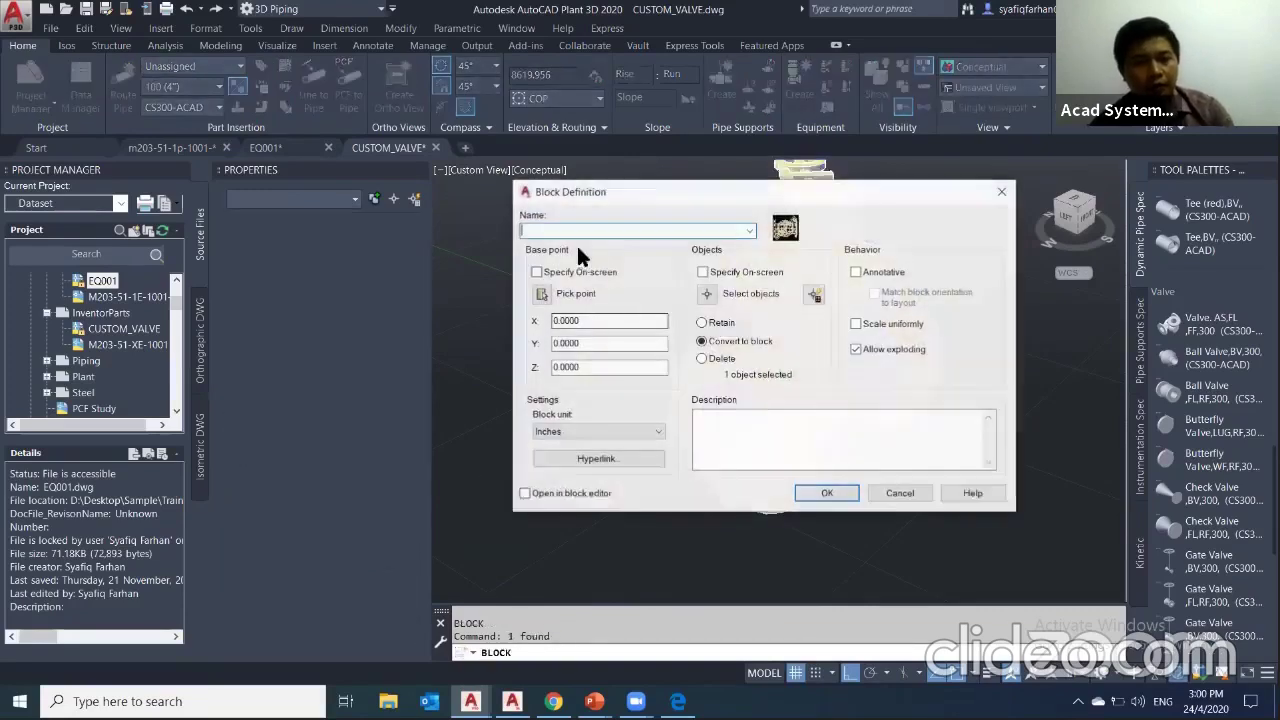
pyautogui.write('TEST')
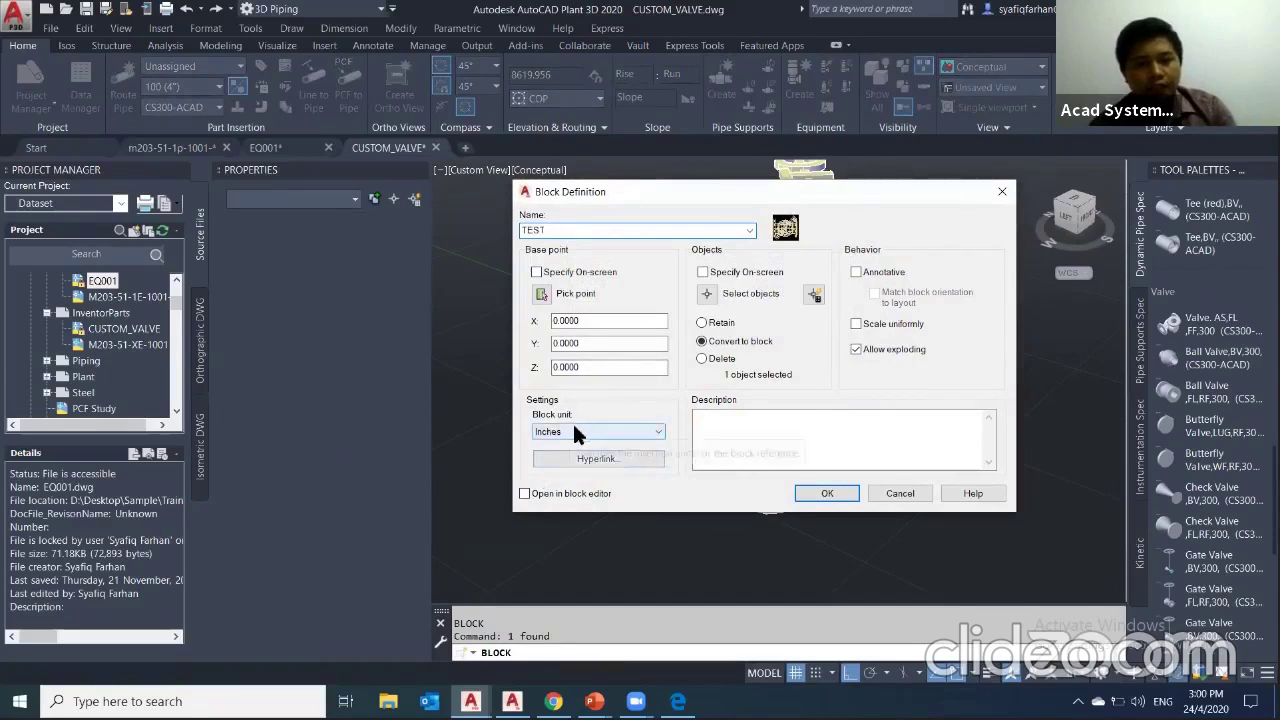
pyautogui.click(572, 306)
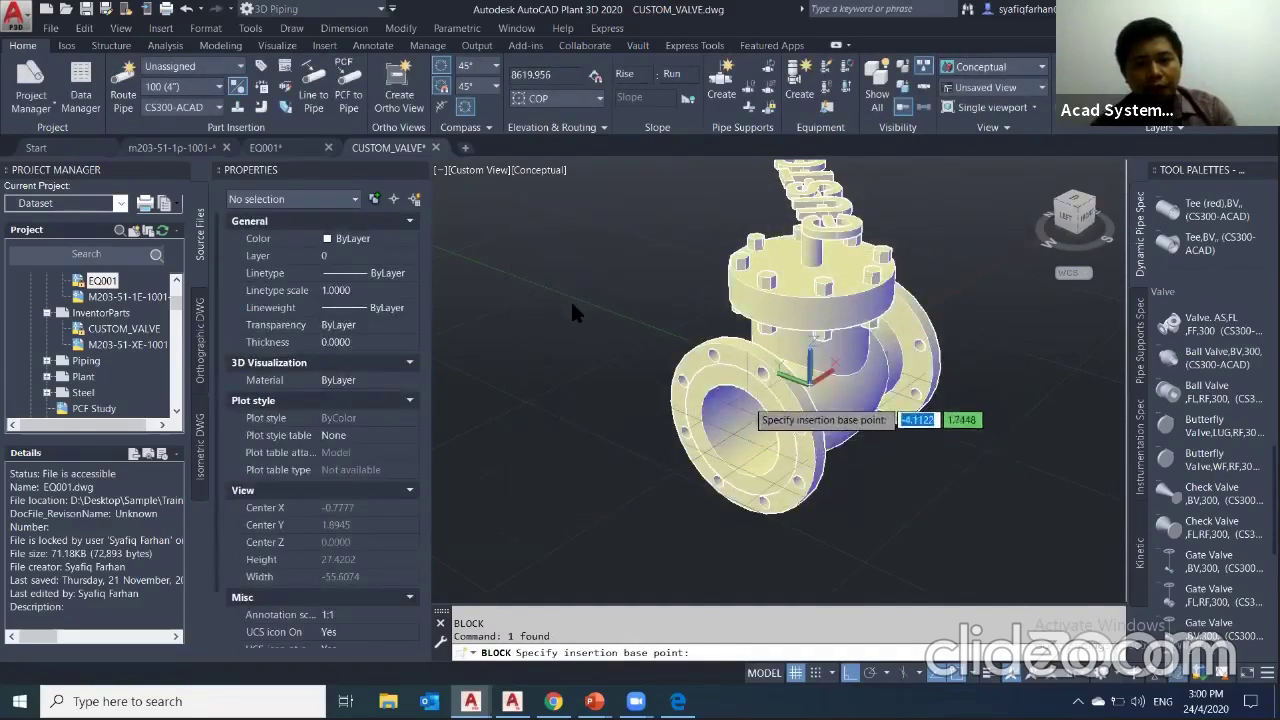
pyautogui.click(738, 430)
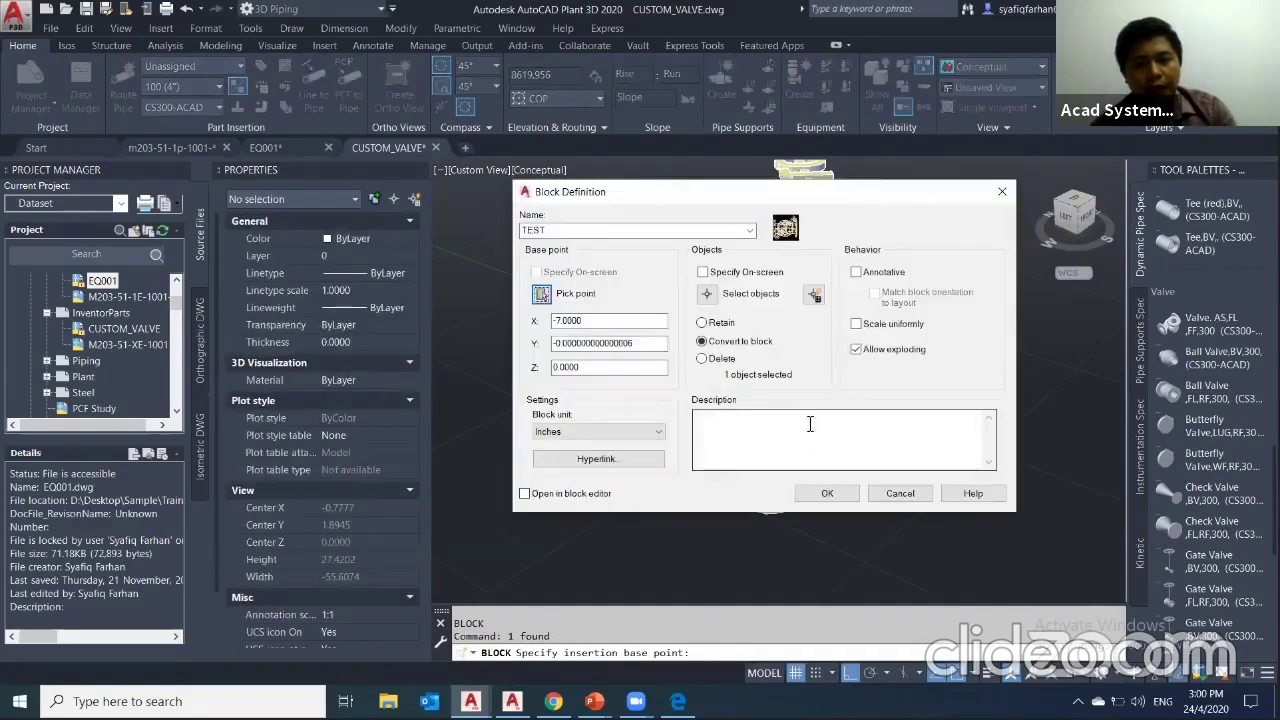
pyautogui.click(828, 490)
pyautogui.click(826, 475)
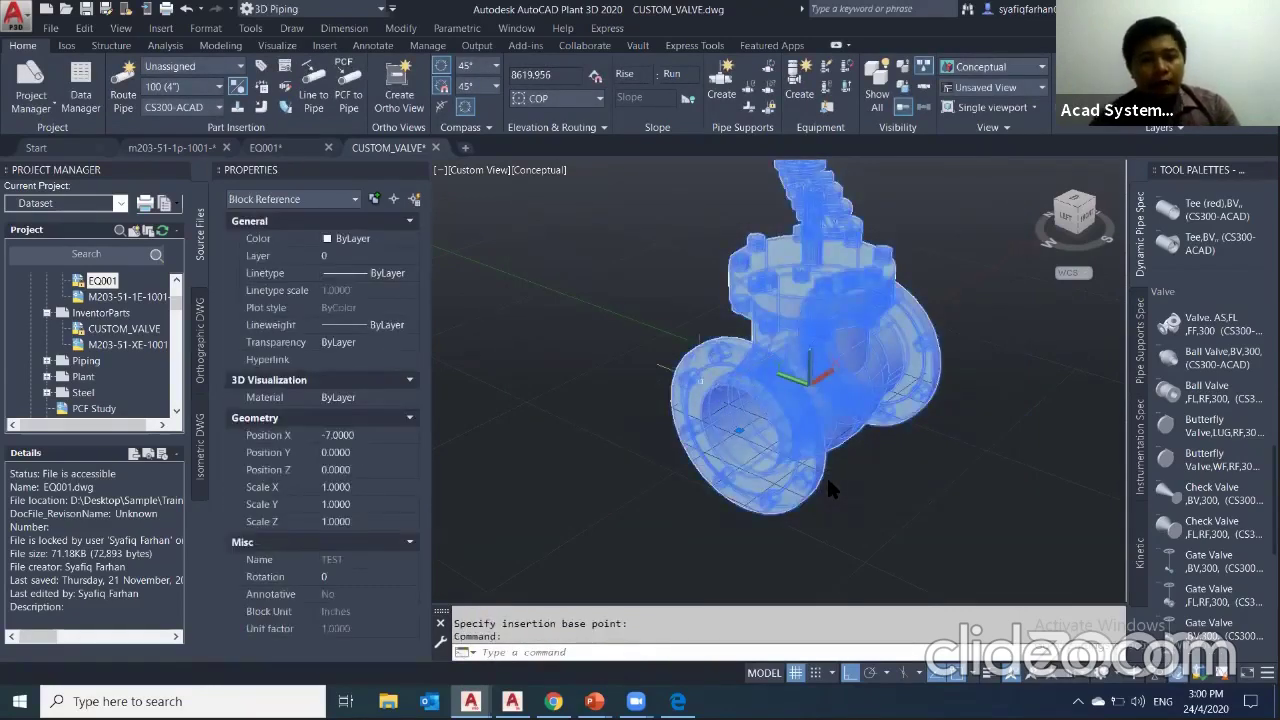
# Run PLANTPARTCONVERT and add an accepted port at the near flange centre
pyautogui.write('PLAN')
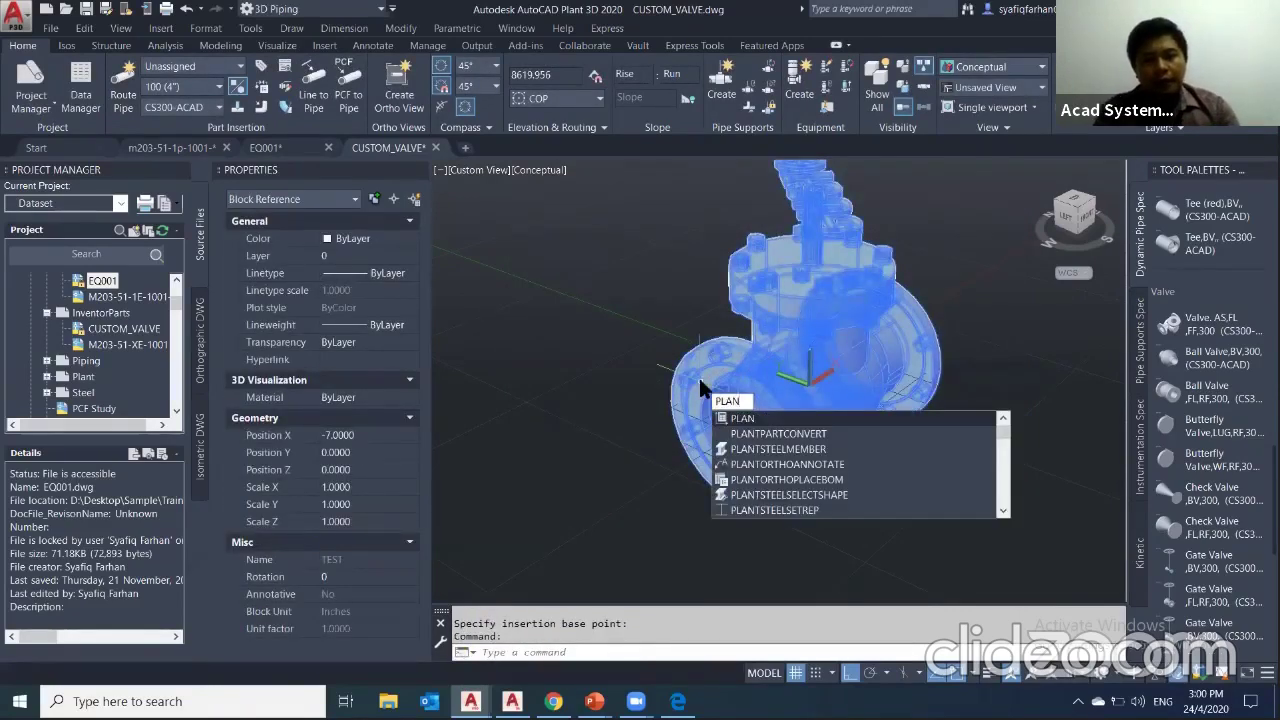
pyautogui.press('Down')
pyautogui.press('Return')
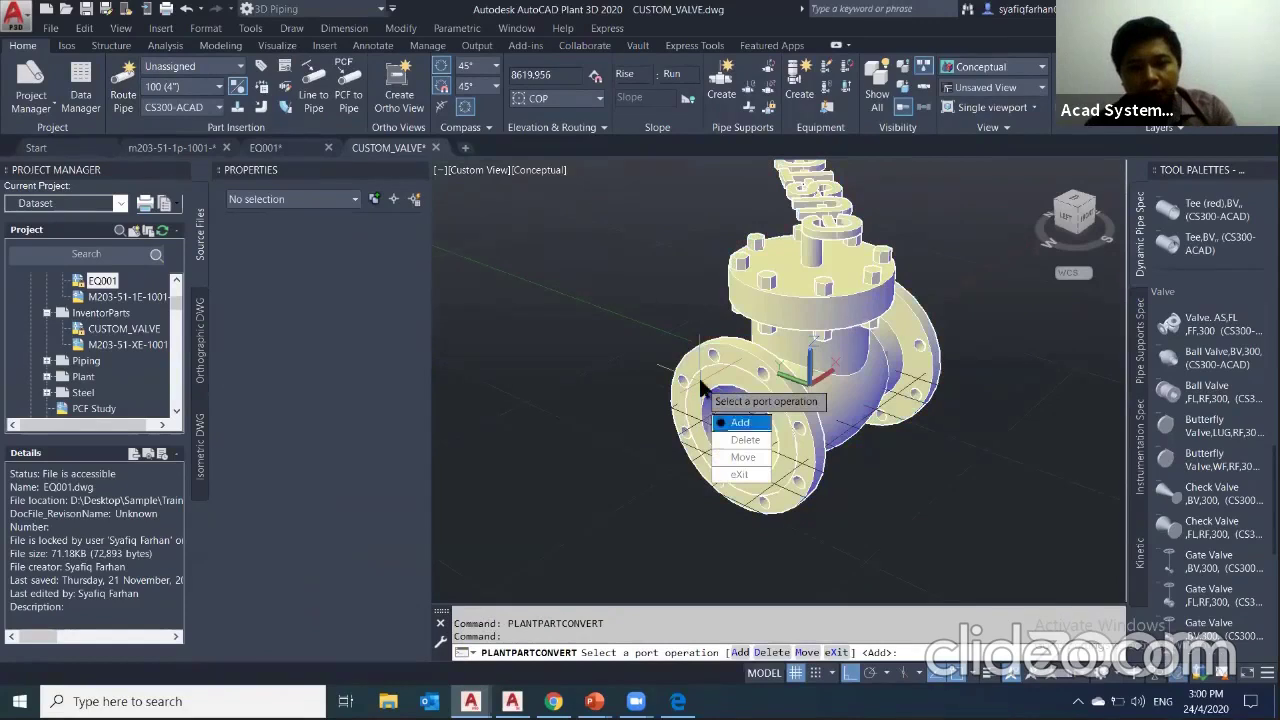
pyautogui.press('Return')
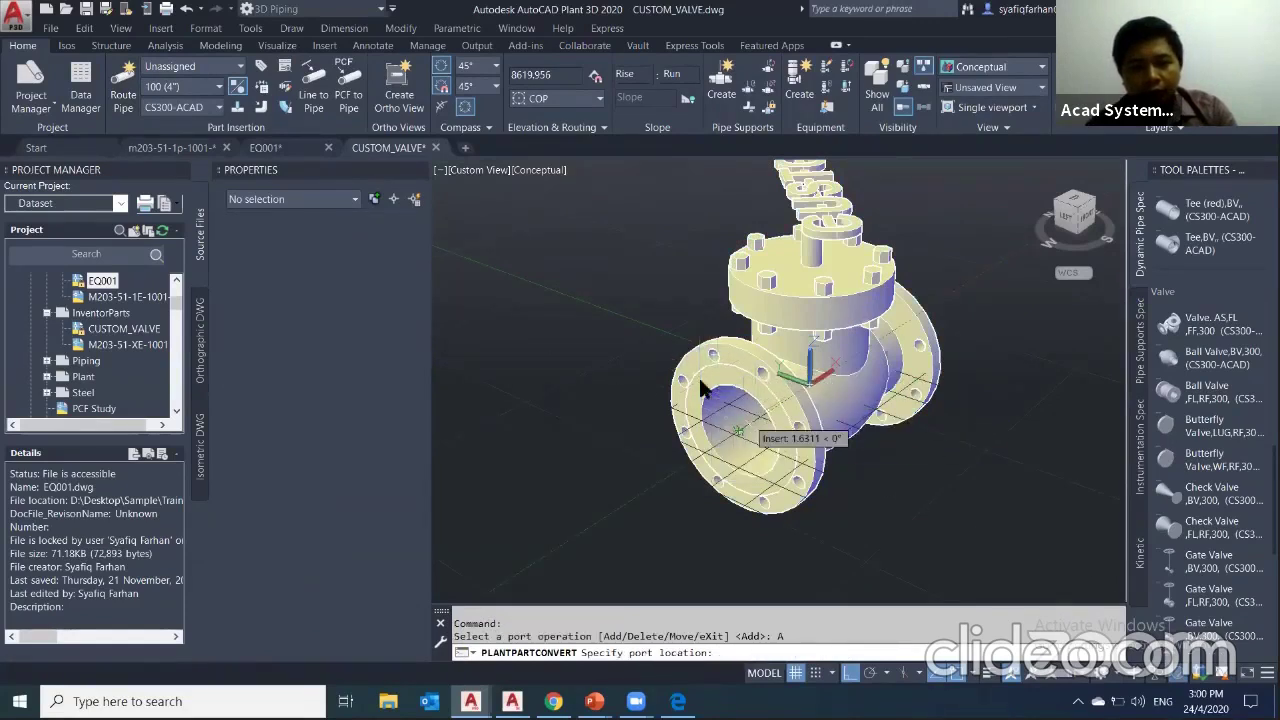
pyautogui.click(700, 388)
pyautogui.click(970, 290)
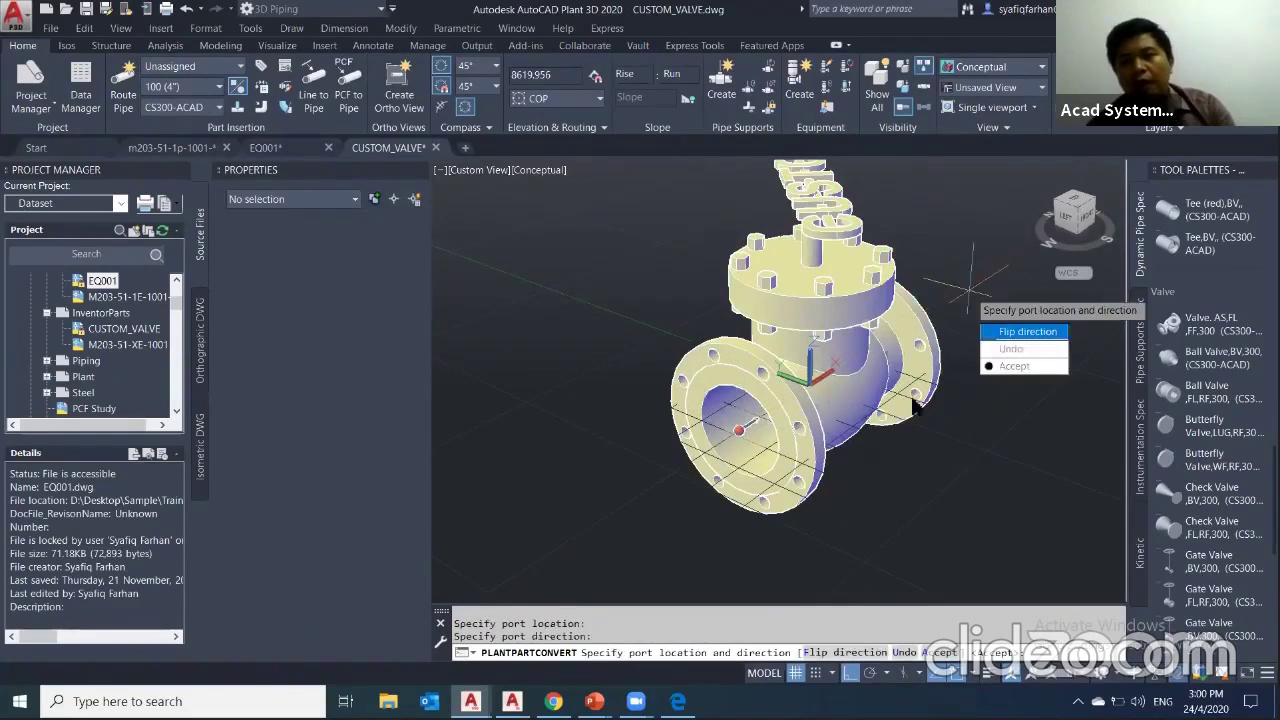
pyautogui.press('Down')
pyautogui.press('Return')
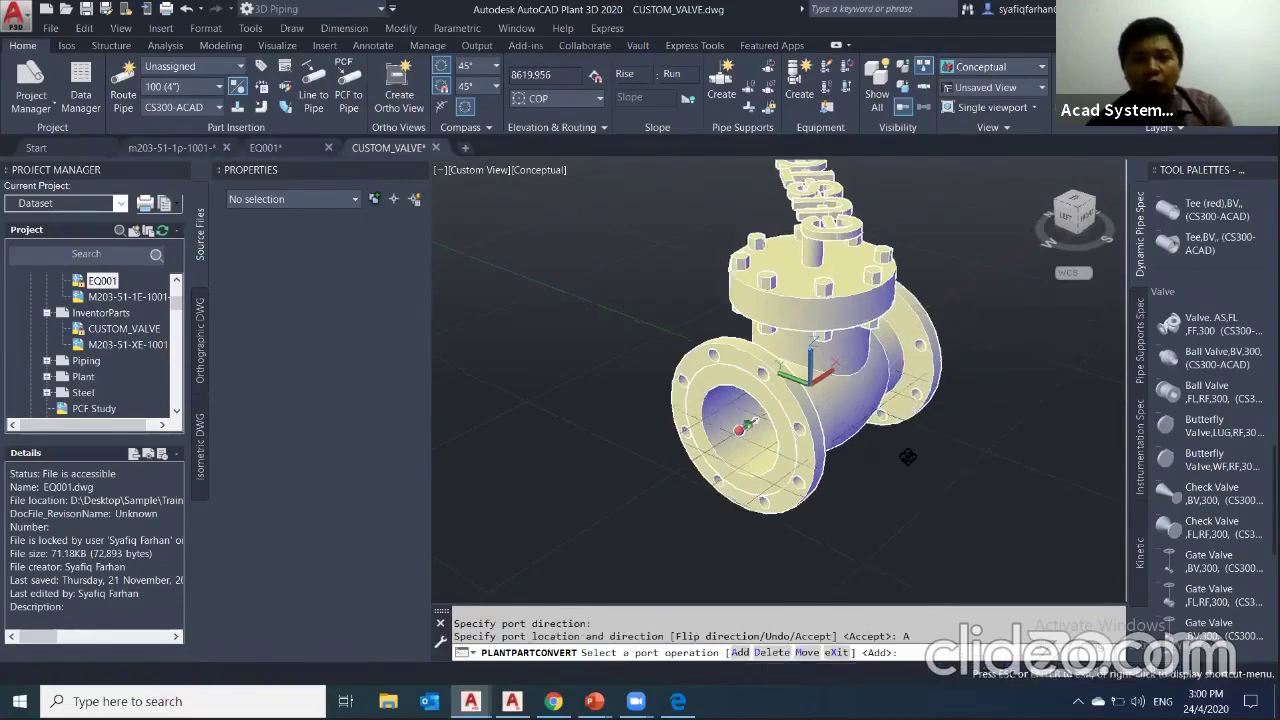
# Add a second port at the far flange centre, finish the conversion, and save the drawing
pyautogui.keyDown('shift'); pyautogui.moveTo(907, 456); pyautogui.dragTo(895, 420, button='middle'); pyautogui.keyUp('shift')
pyautogui.press('Down')
pyautogui.press('Return')
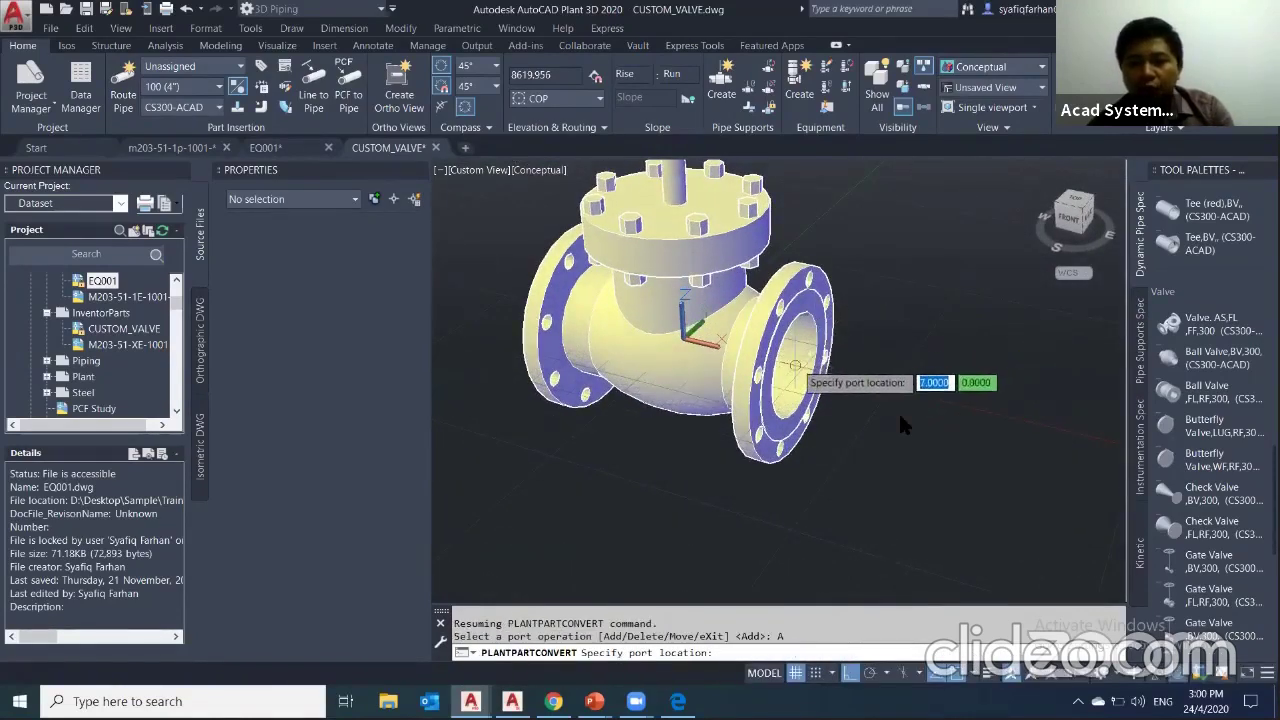
pyautogui.click(900, 417)
pyautogui.click(1050, 471)
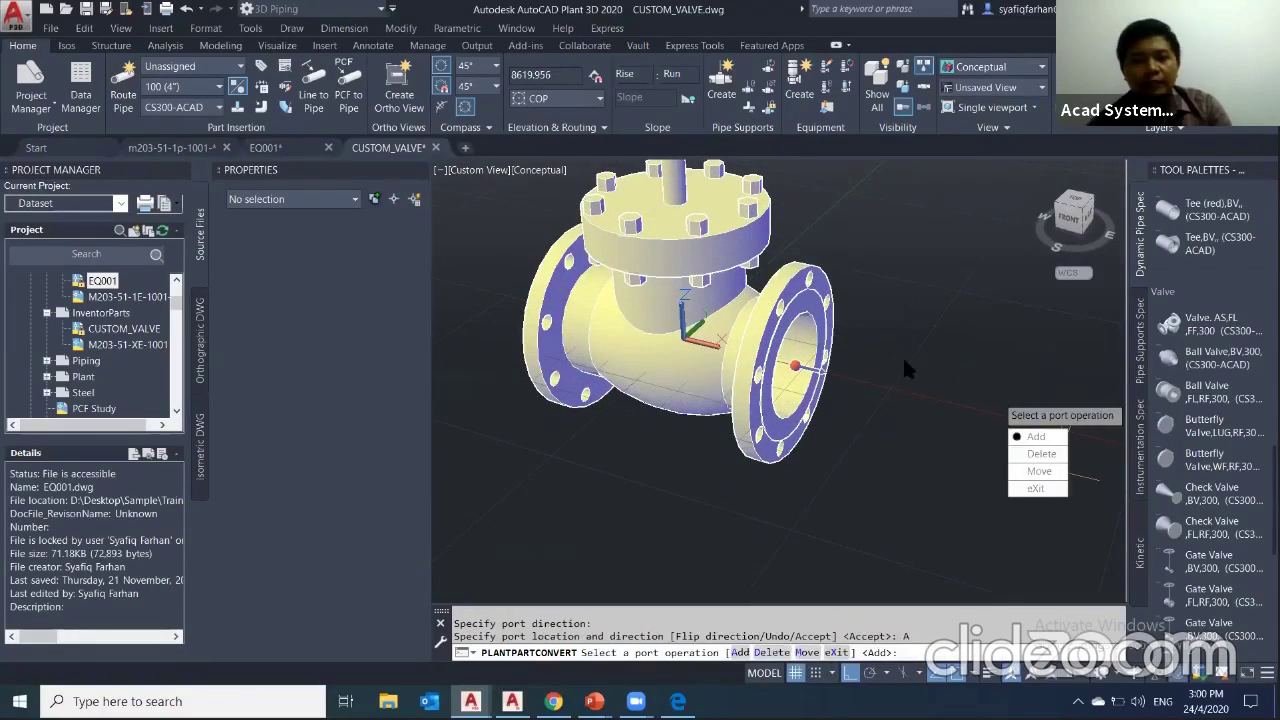
pyautogui.click(1036, 488)
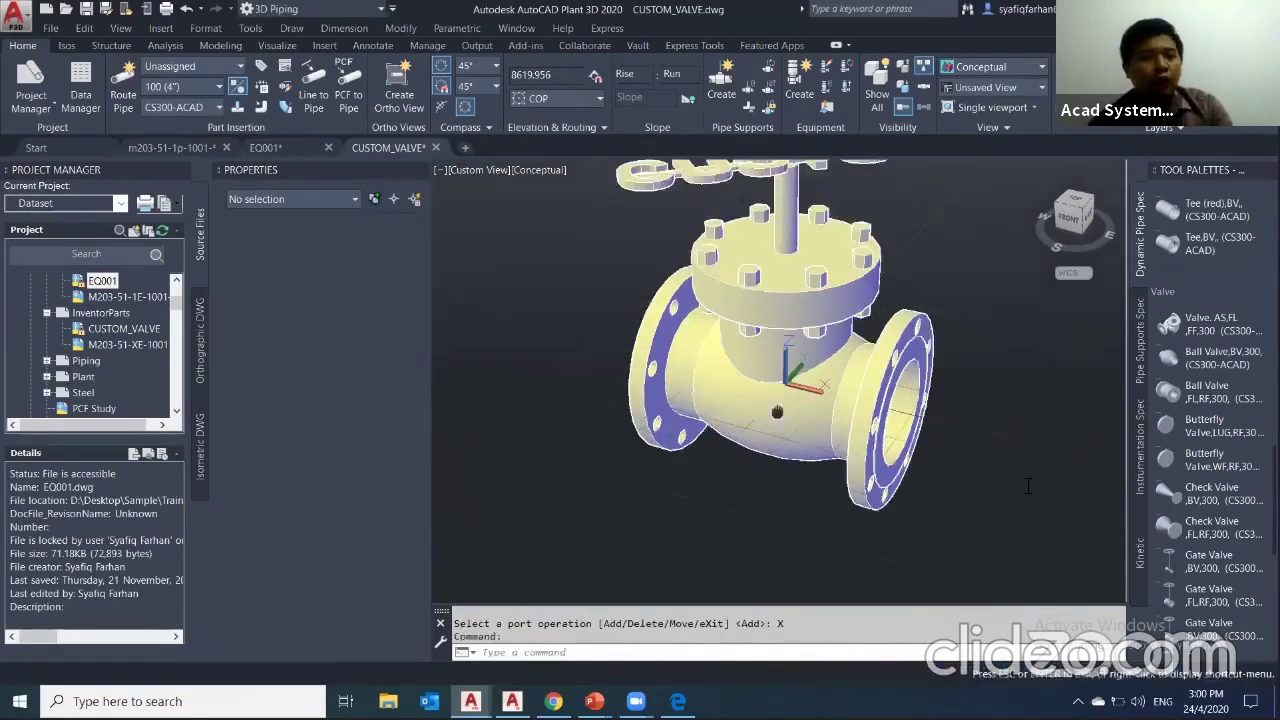
pyautogui.click(86, 9)
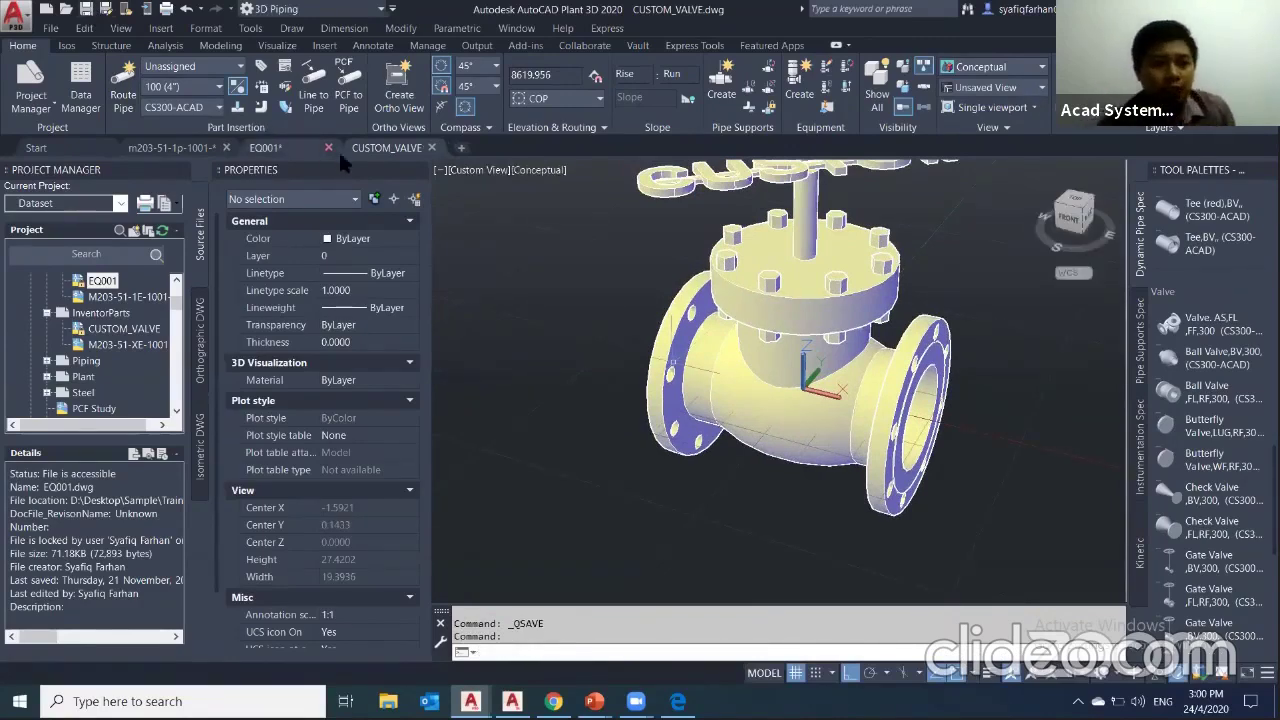
# Close CUSTOM_VALVE and, in the Spec Editor, start a new component, discarding unsaved changes
pyautogui.click(436, 148)
pyautogui.click(512, 701)
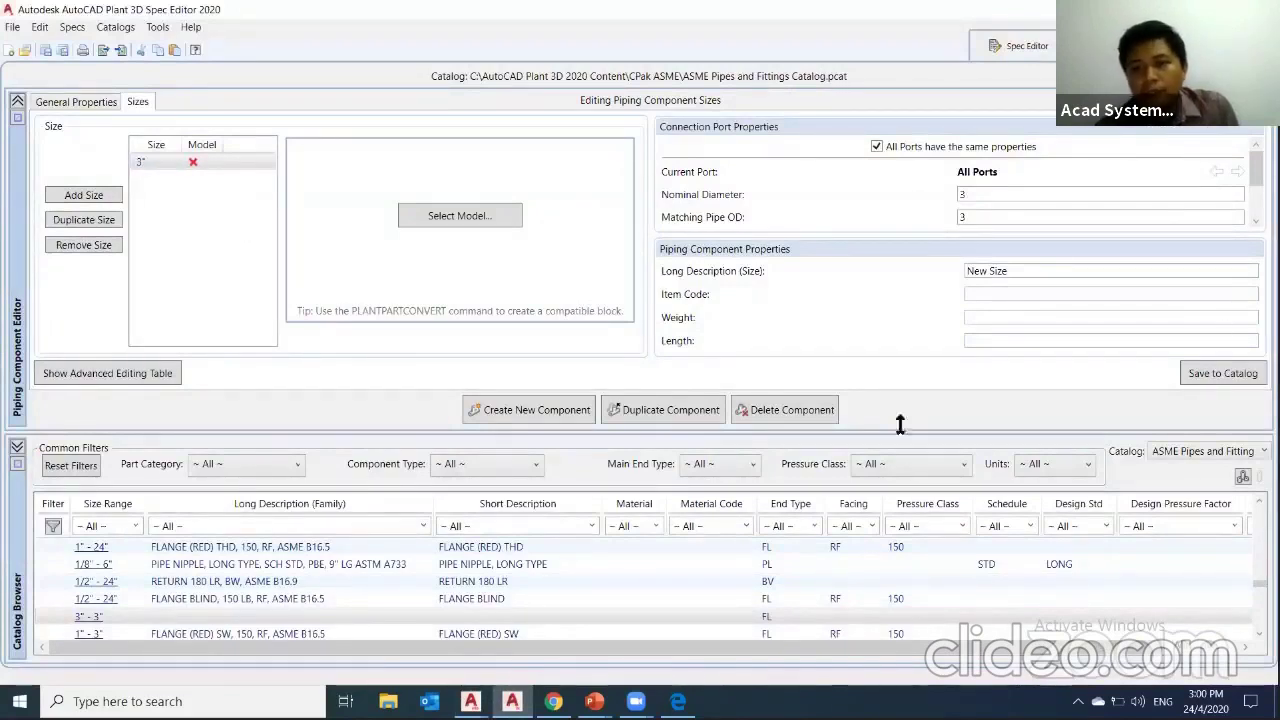
pyautogui.click(527, 412)
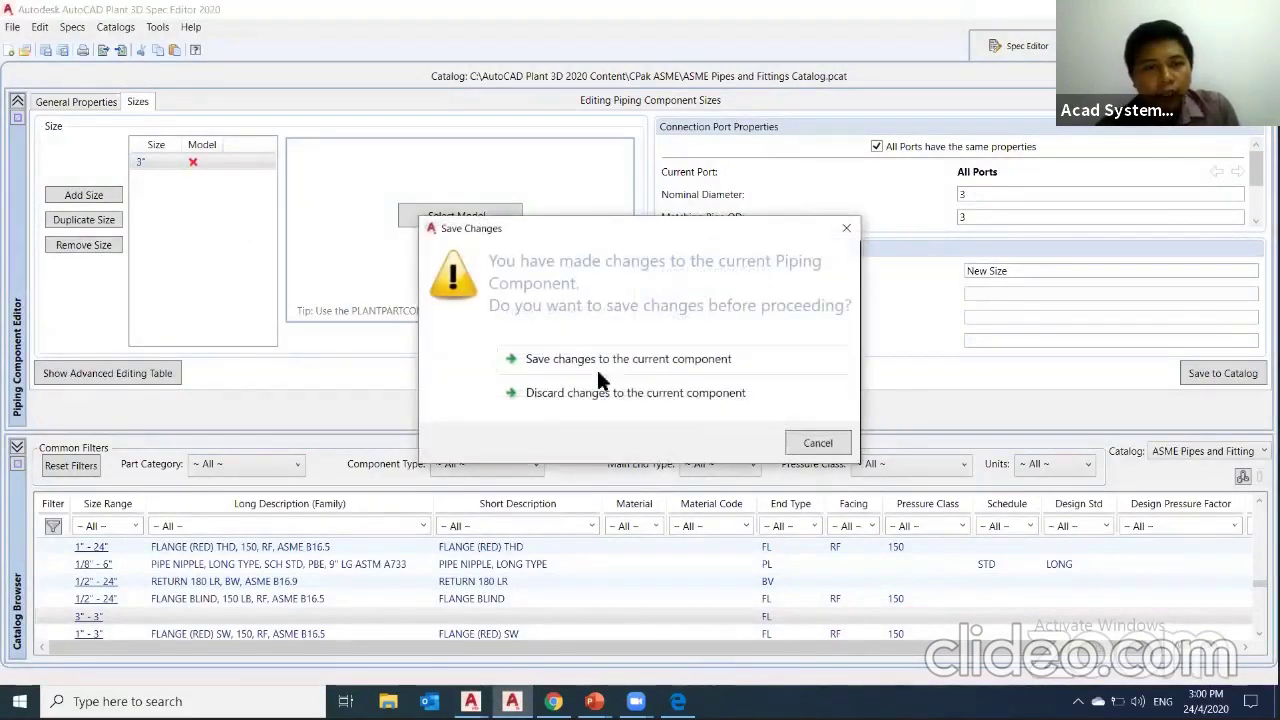
pyautogui.click(585, 390)
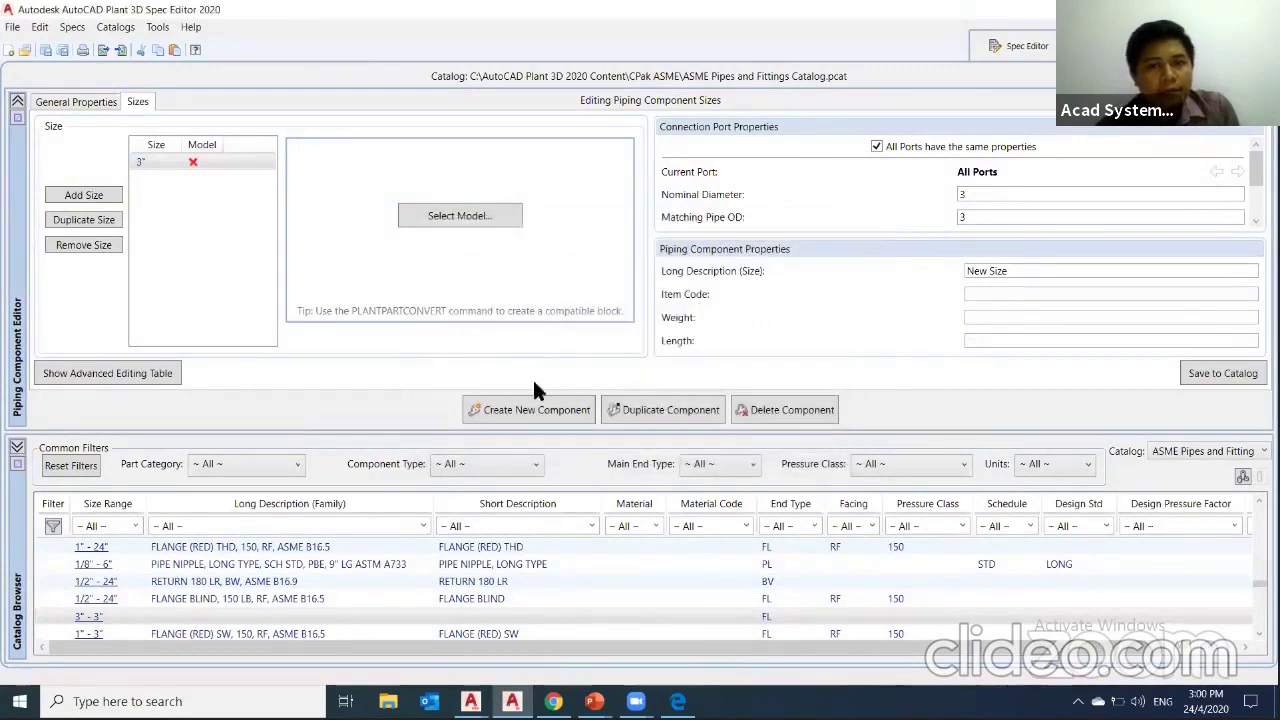
# Create a new 3"-to-3" Valves component that uses custom block graphics
pyautogui.click(336, 306)
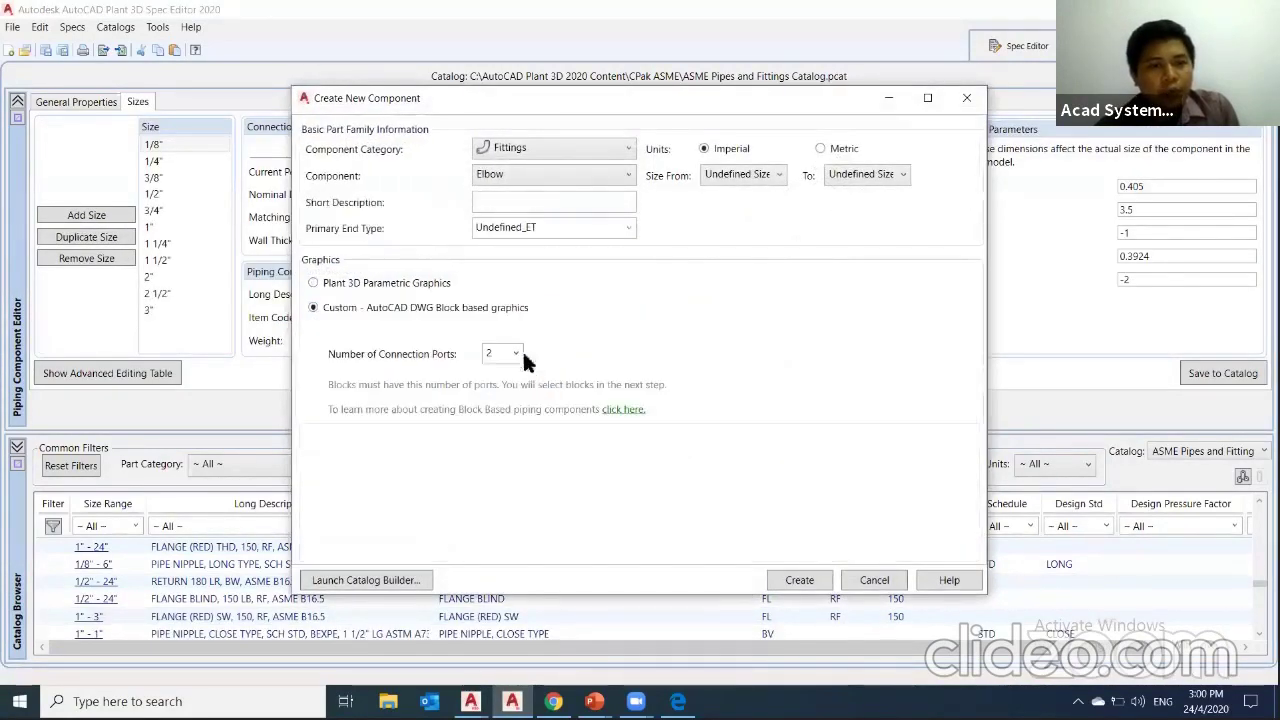
pyautogui.click(536, 145)
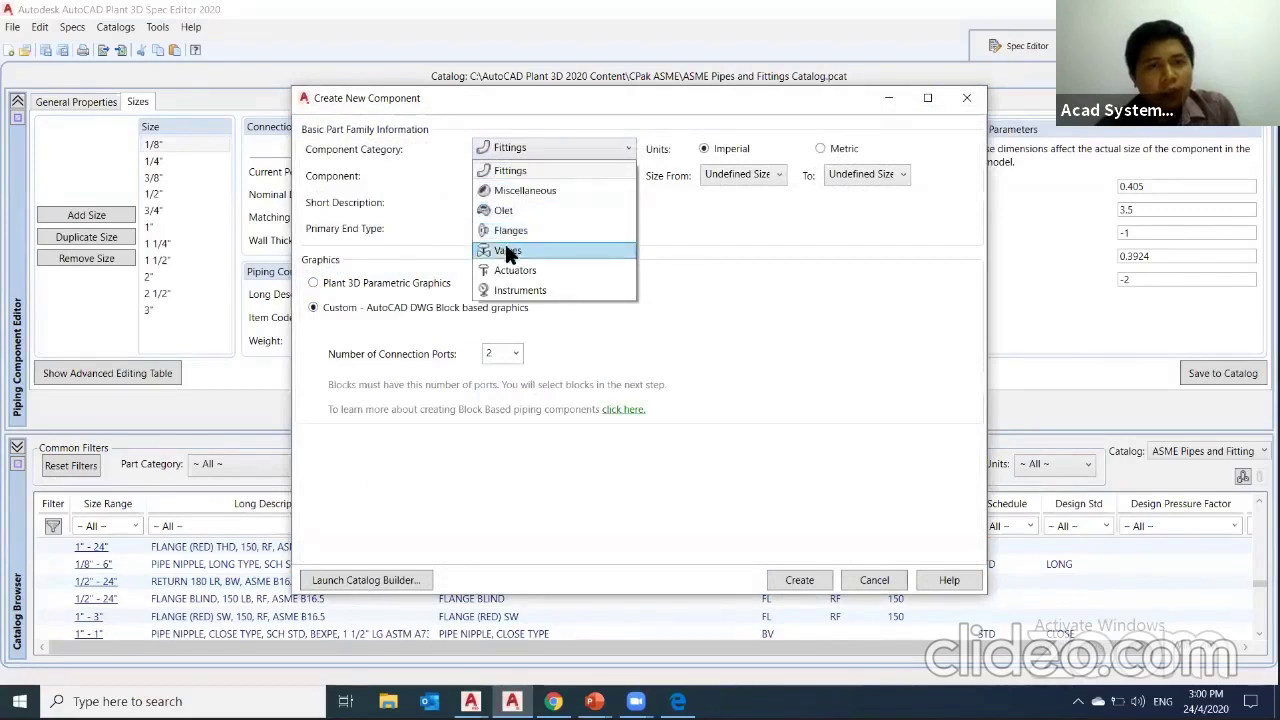
pyautogui.click(507, 250)
pyautogui.click(738, 174)
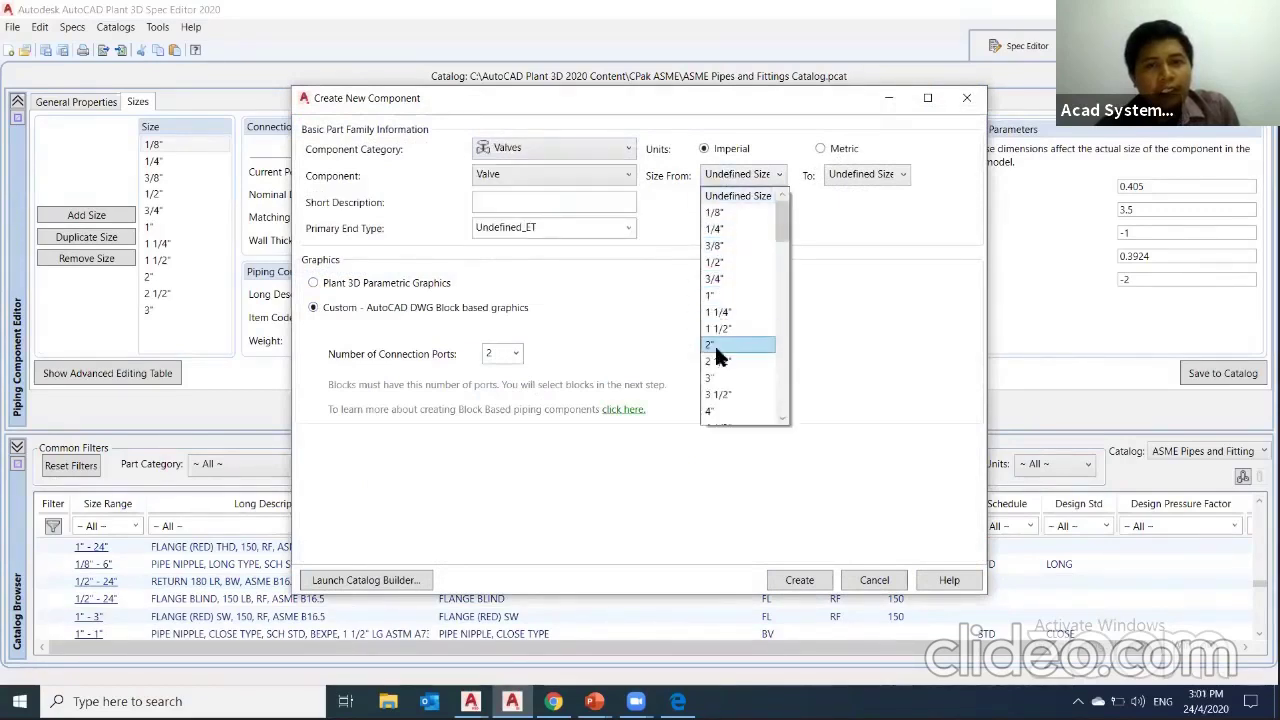
pyautogui.click(713, 378)
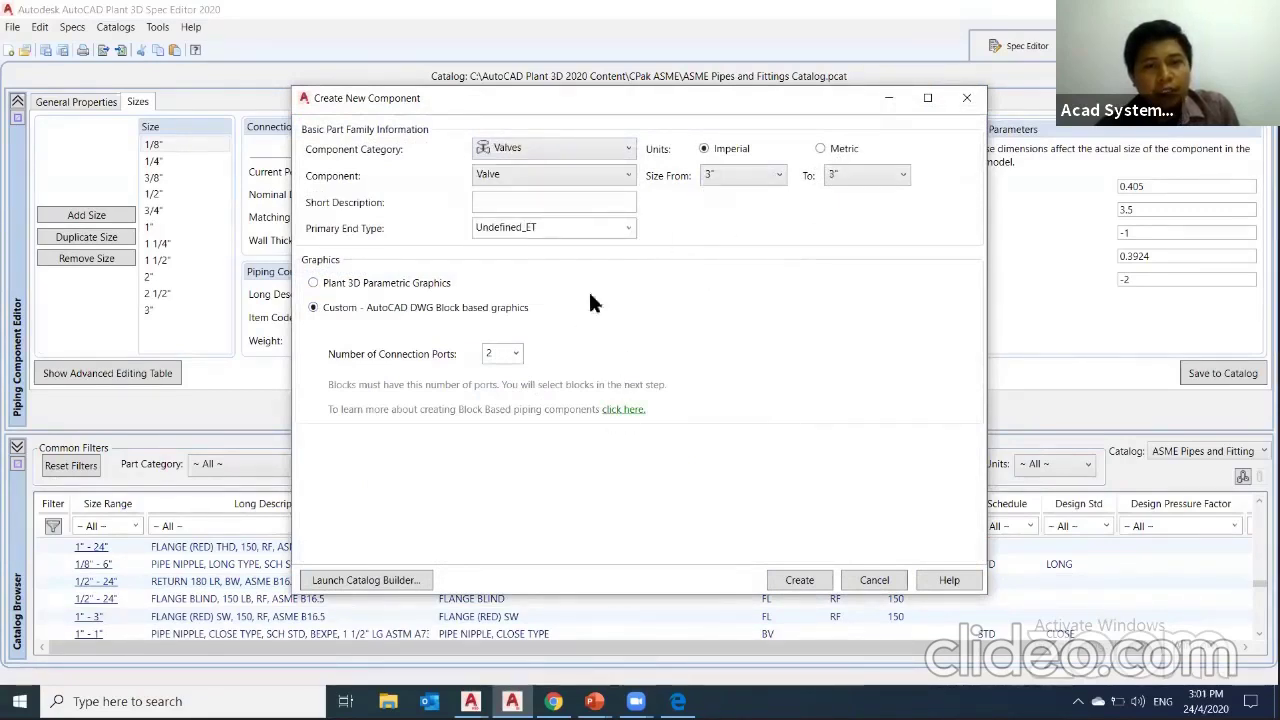
pyautogui.click(780, 580)
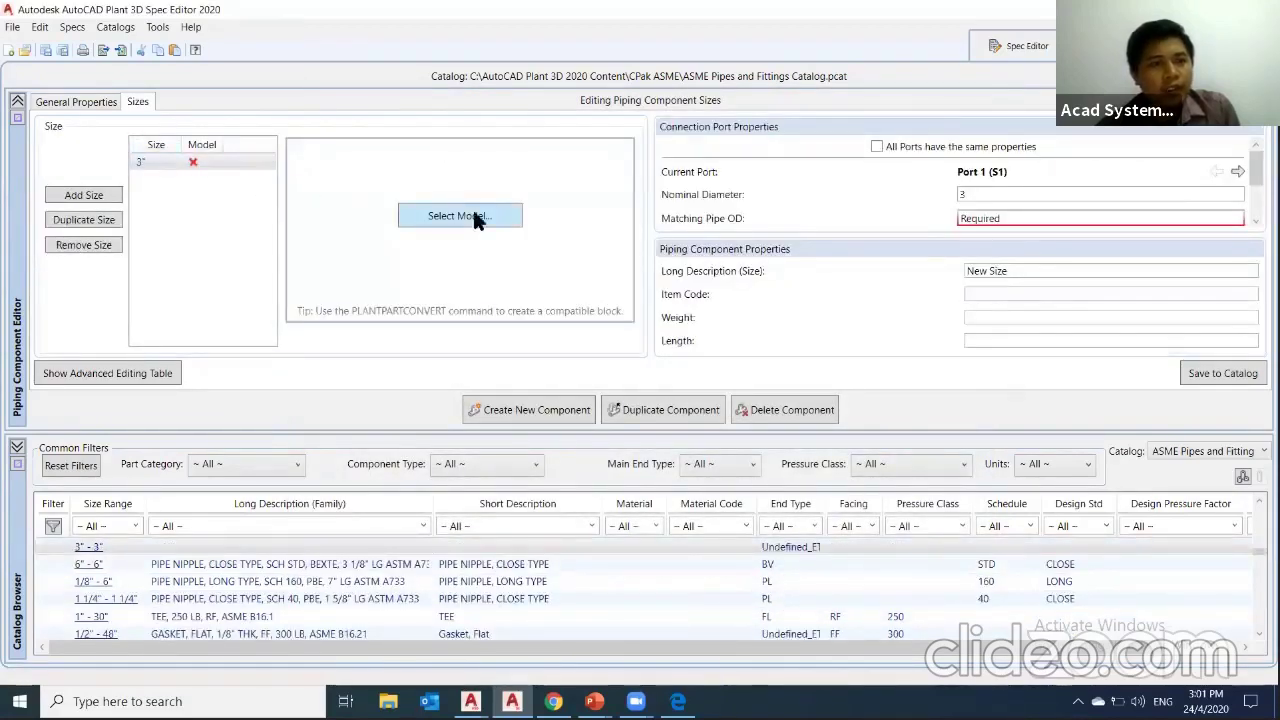
# Assign the TEST block from the CUSTOM_VALVE drawing as the valve model
pyautogui.click(472, 212)
pyautogui.click(249, 295)
pyautogui.press('Return')
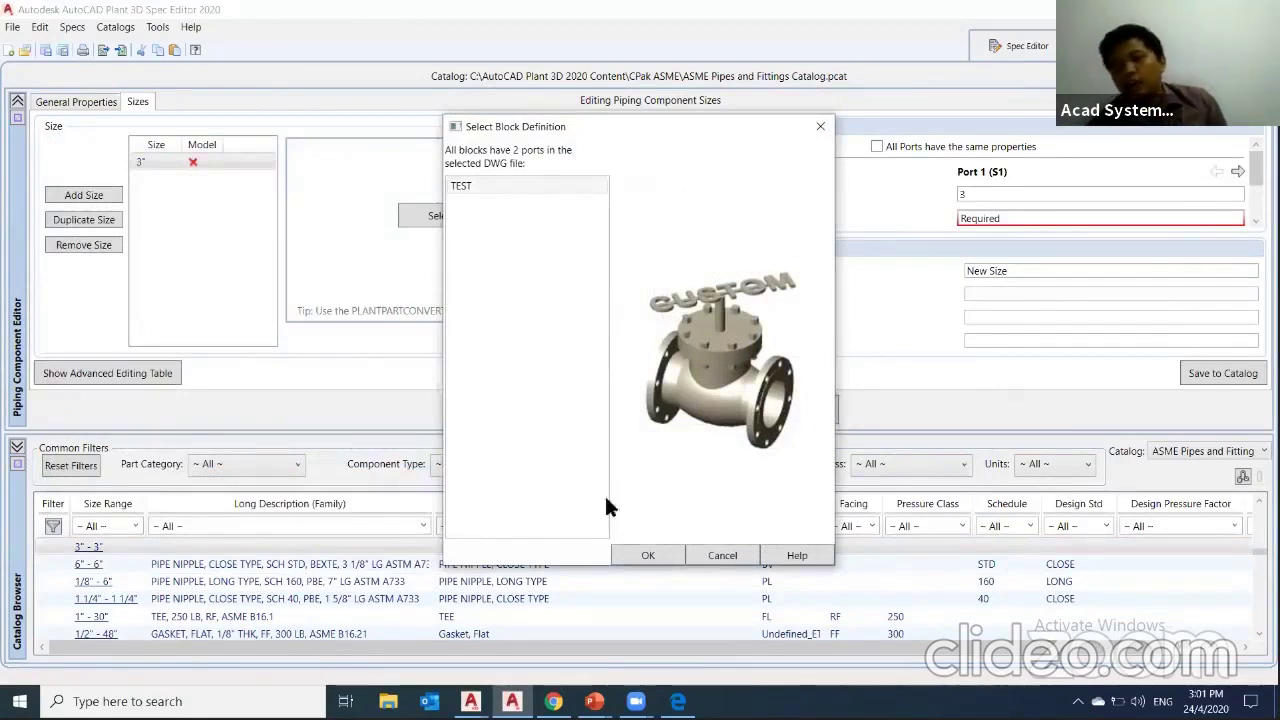
pyautogui.click(648, 555)
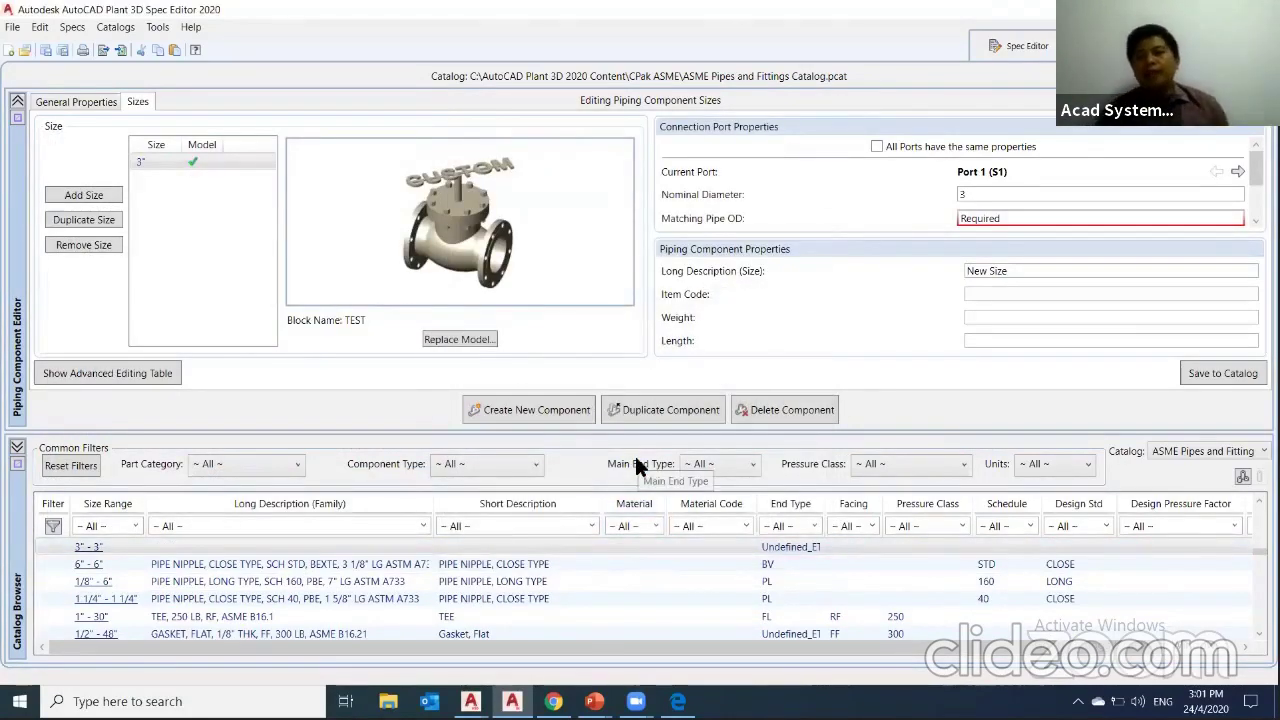
# Set Matching Pipe OD to 3.1, shared by all ports
pyautogui.moveTo(1010, 218); pyautogui.dragTo(895, 219)
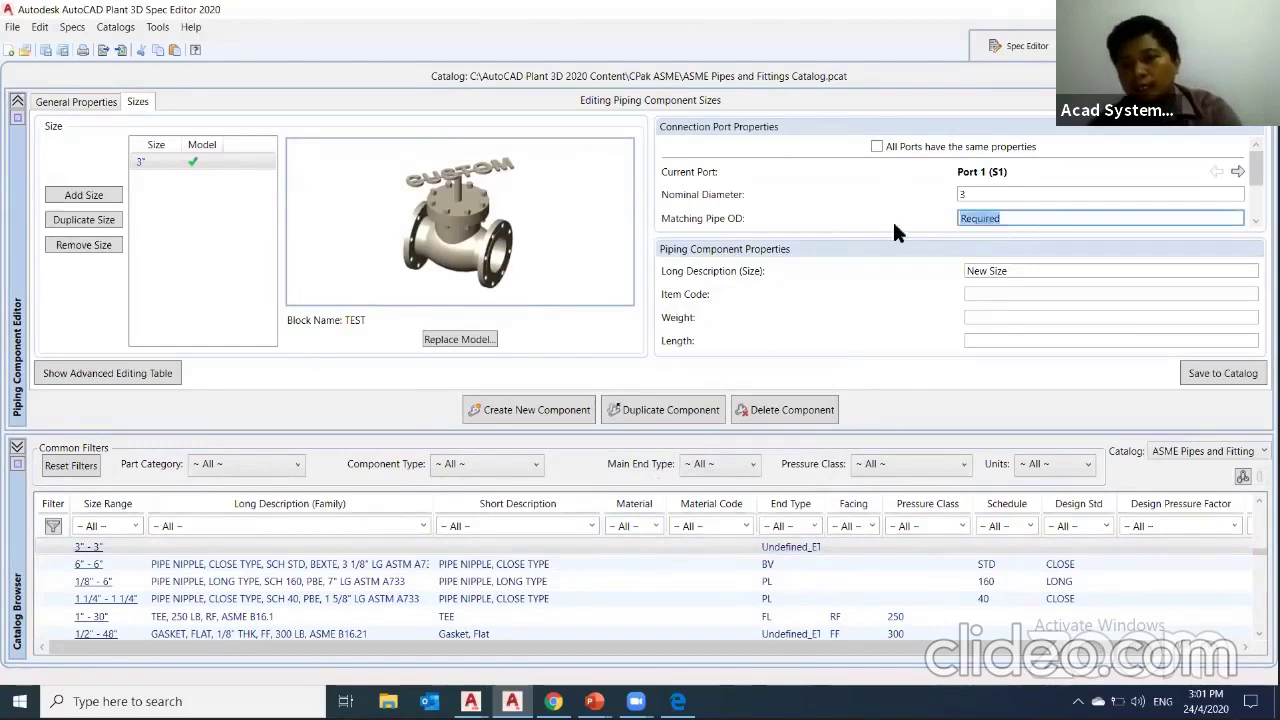
pyautogui.write('3.1')
pyautogui.press('Tab')
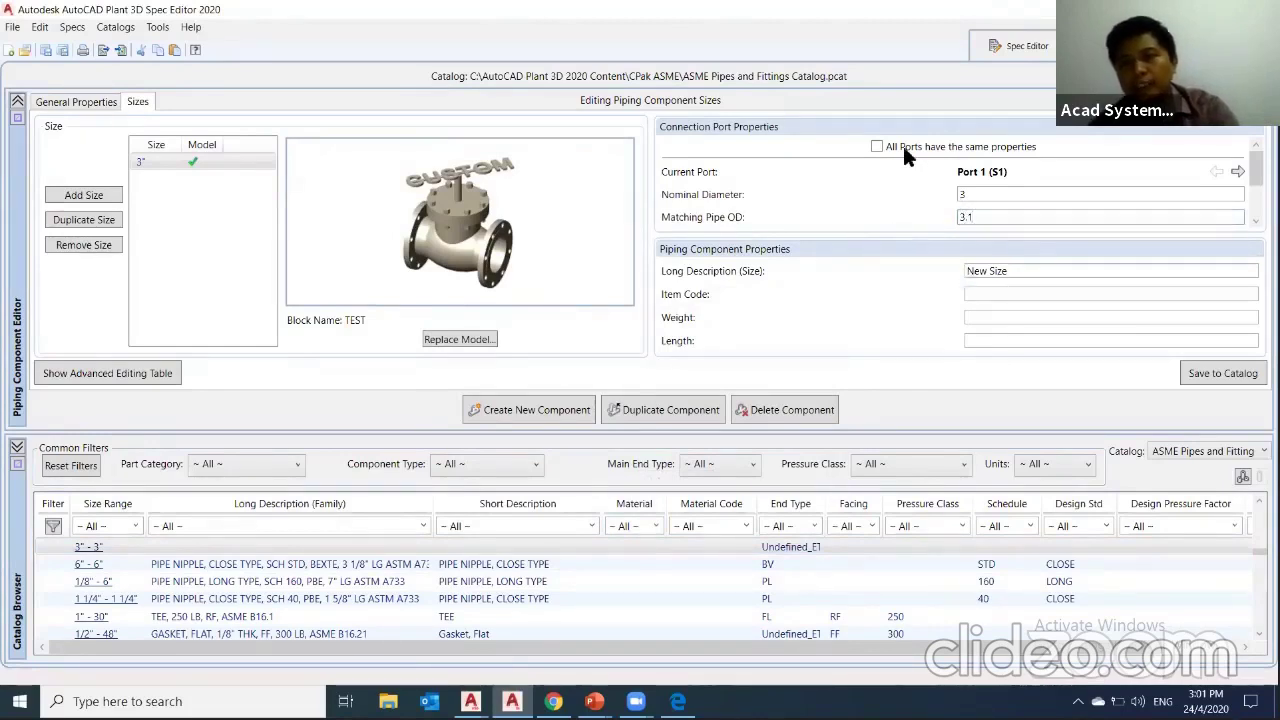
pyautogui.click(877, 146)
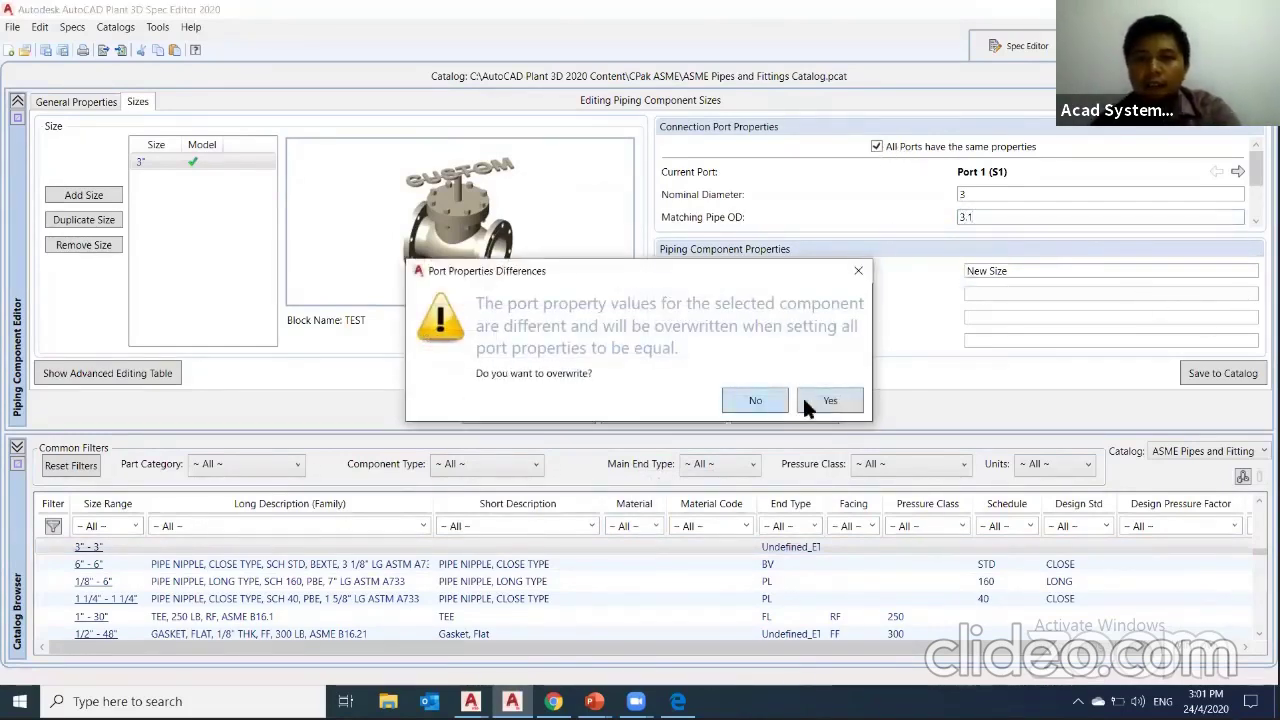
pyautogui.click(804, 400)
pyautogui.click(93, 99)
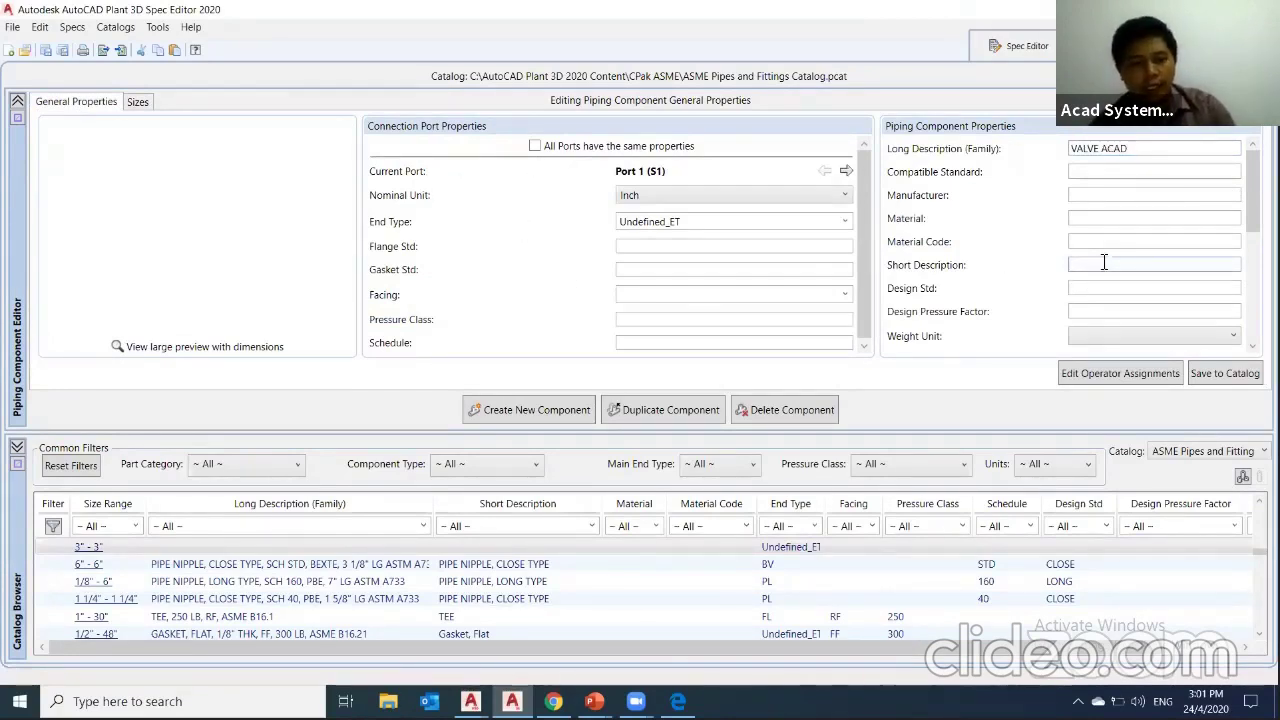
pyautogui.write('ACAD')
# Give all VALVE ACAD ports the FL end type, then return to the CS300-ACAD spec sheet
pyautogui.click(536, 146)
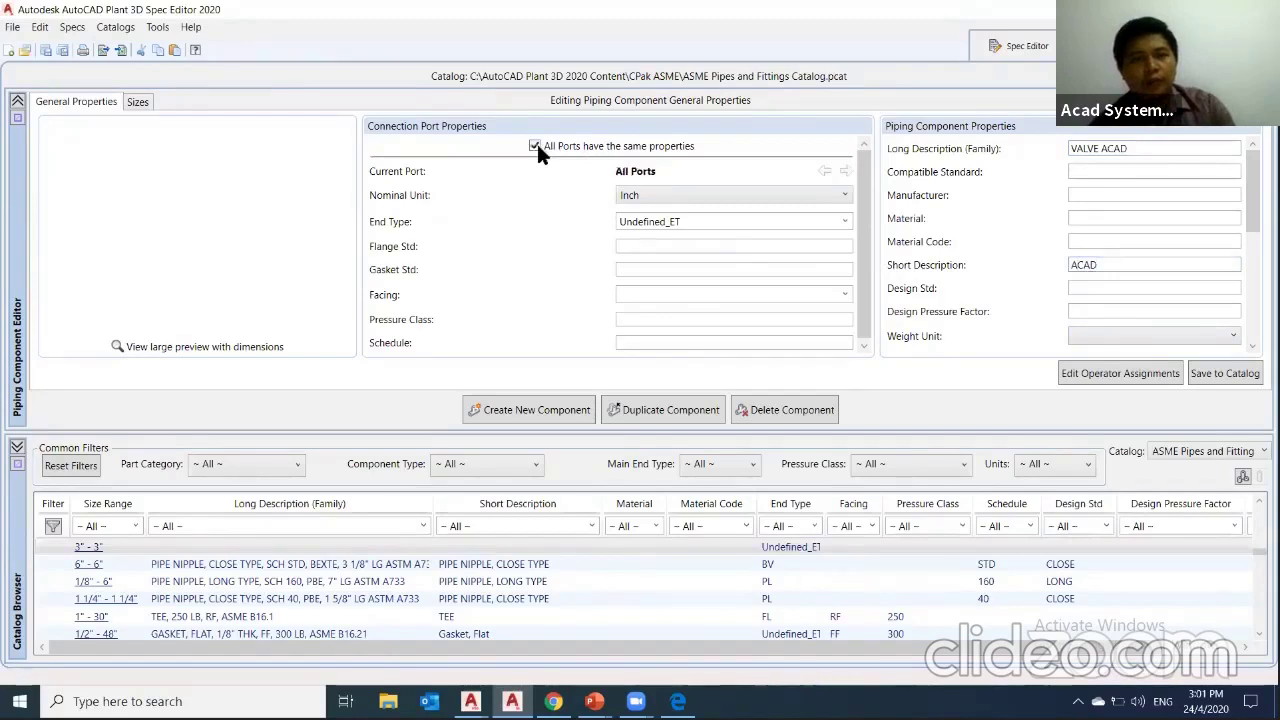
pyautogui.click(848, 226)
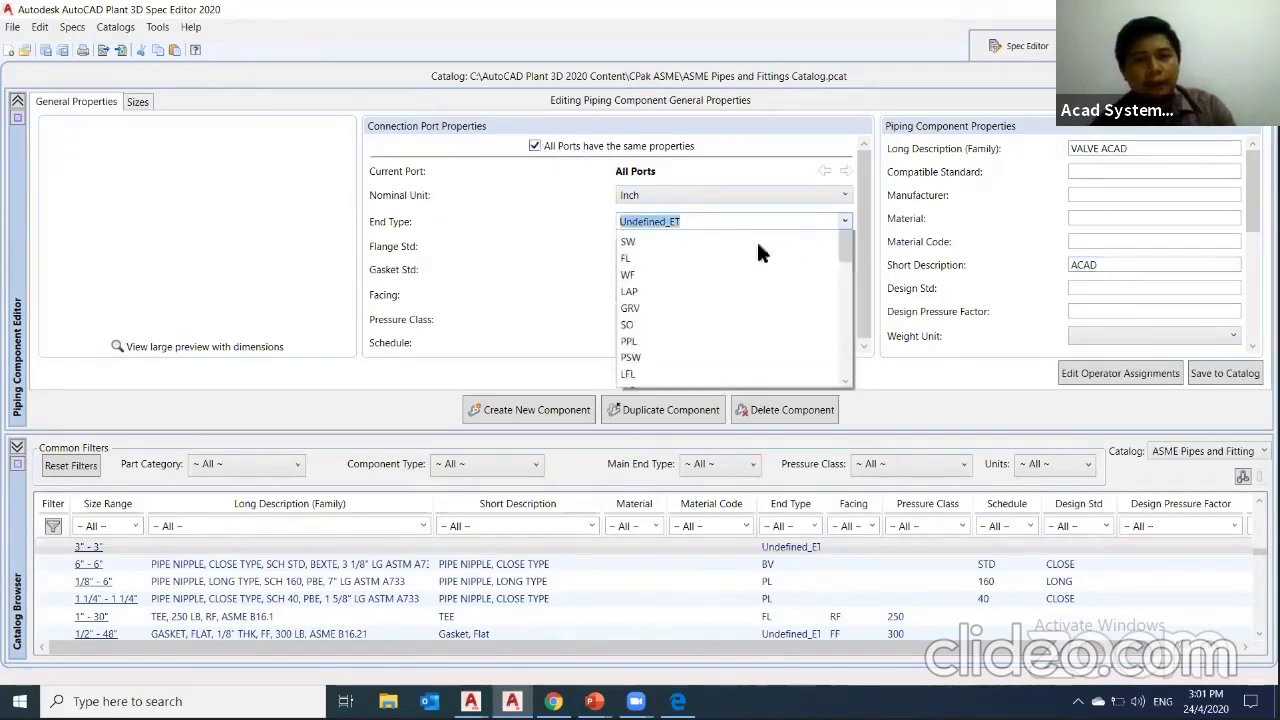
pyautogui.click(662, 311)
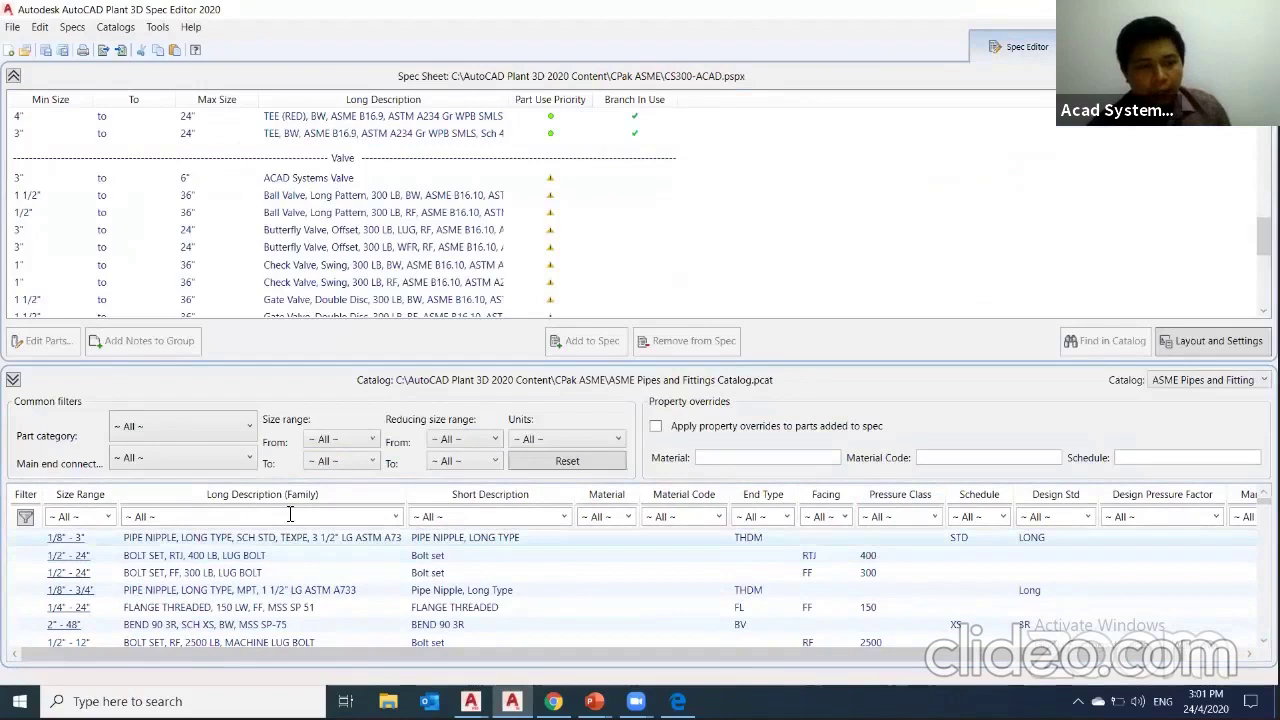
pyautogui.click(290, 516)
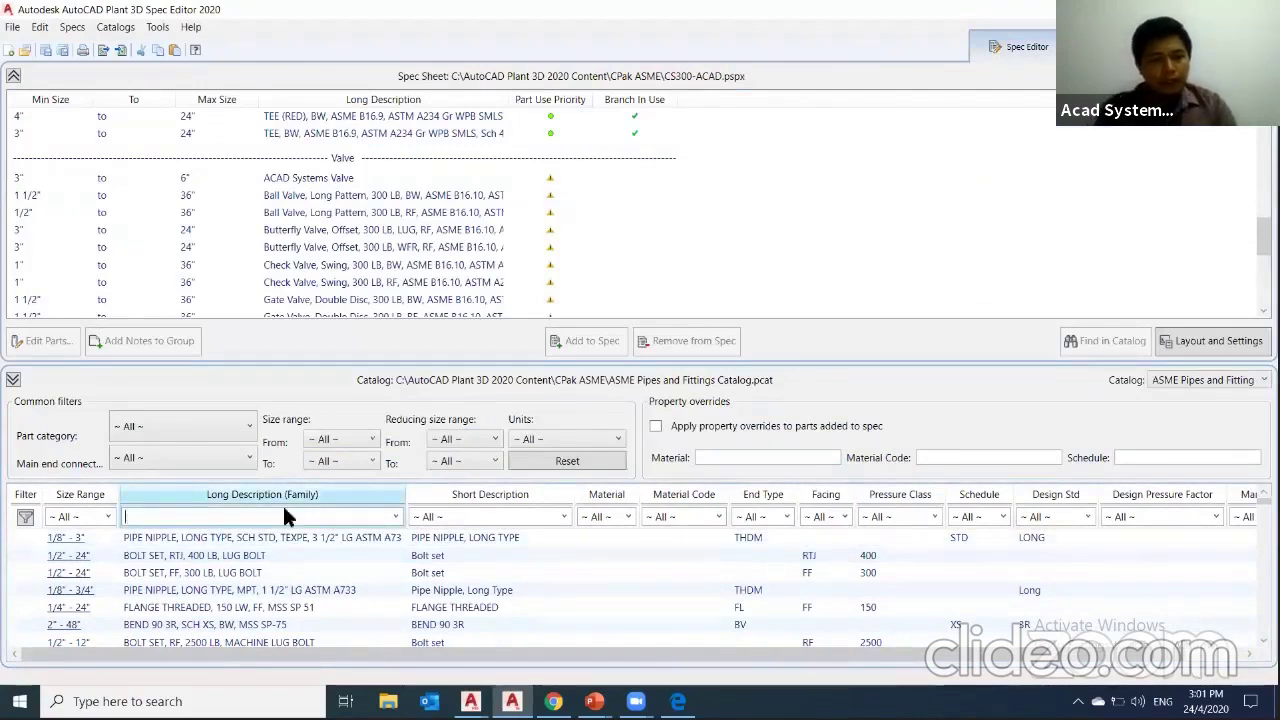
pyautogui.write('acad')
pyautogui.press('BackSpace')
pyautogui.press('BackSpace')
pyautogui.press('BackSpace')
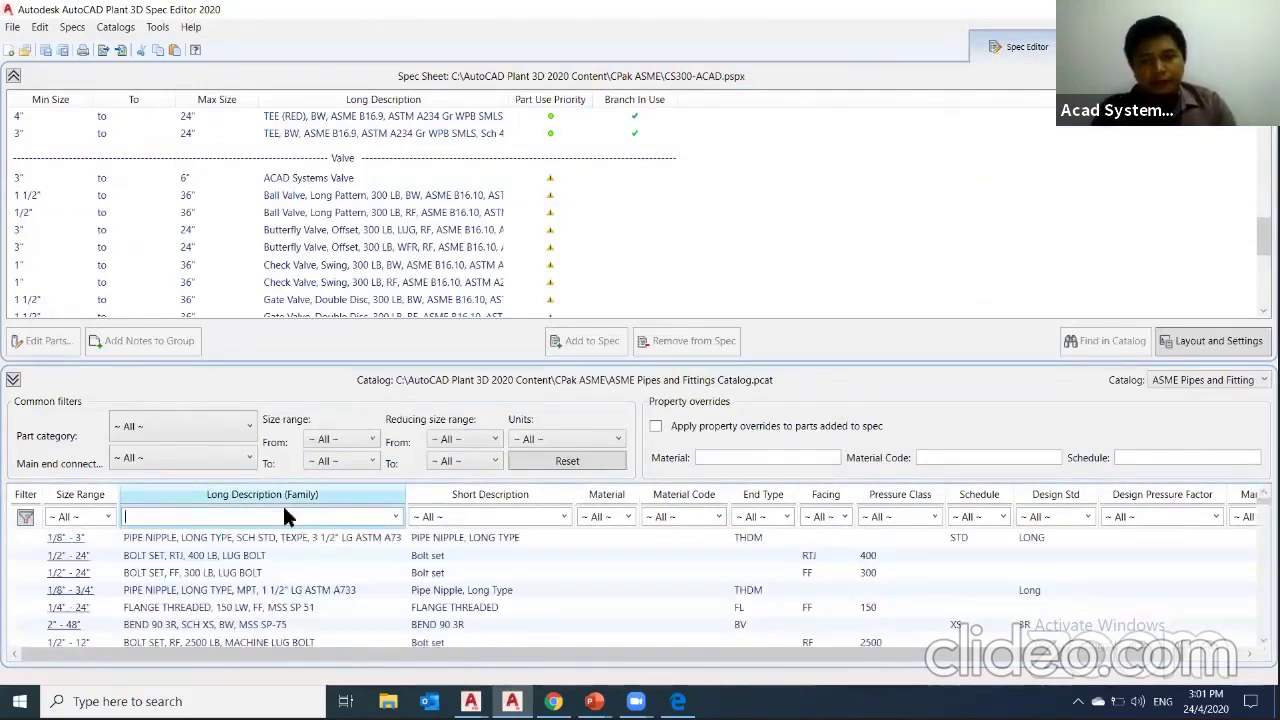
pyautogui.click(1240, 381)
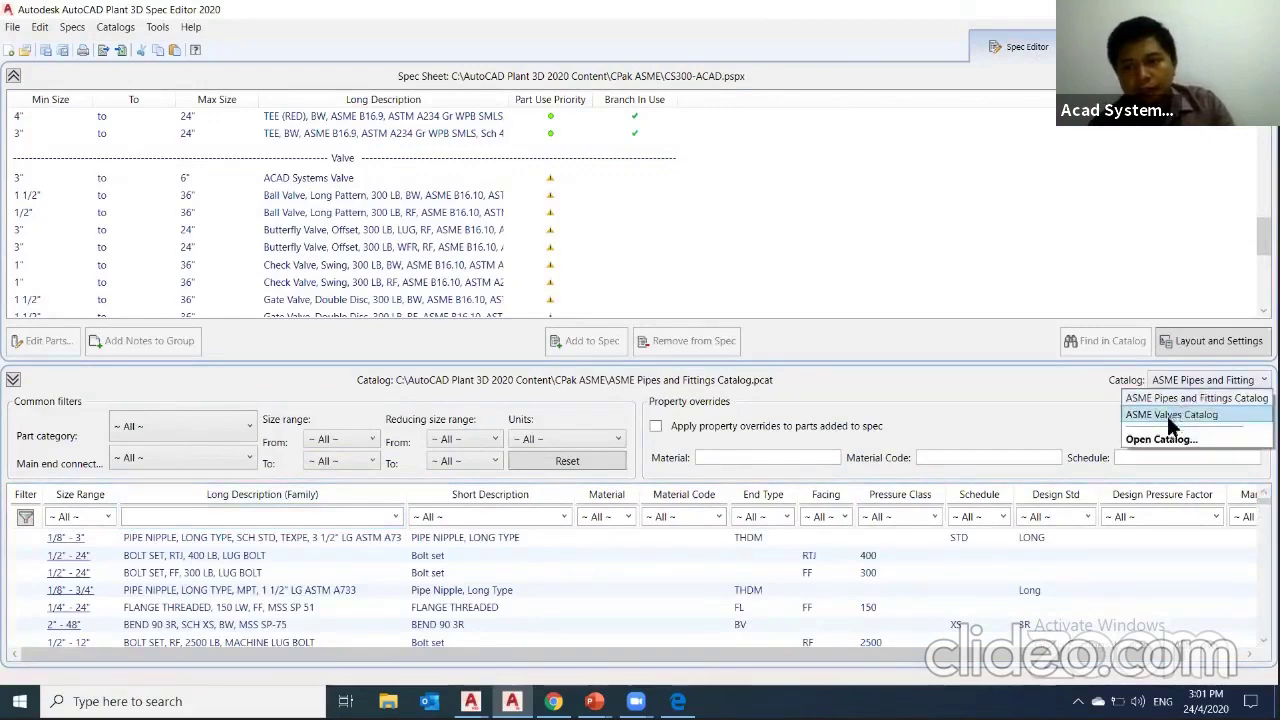
pyautogui.click(1172, 414)
pyautogui.click(308, 517)
pyautogui.write('cad')
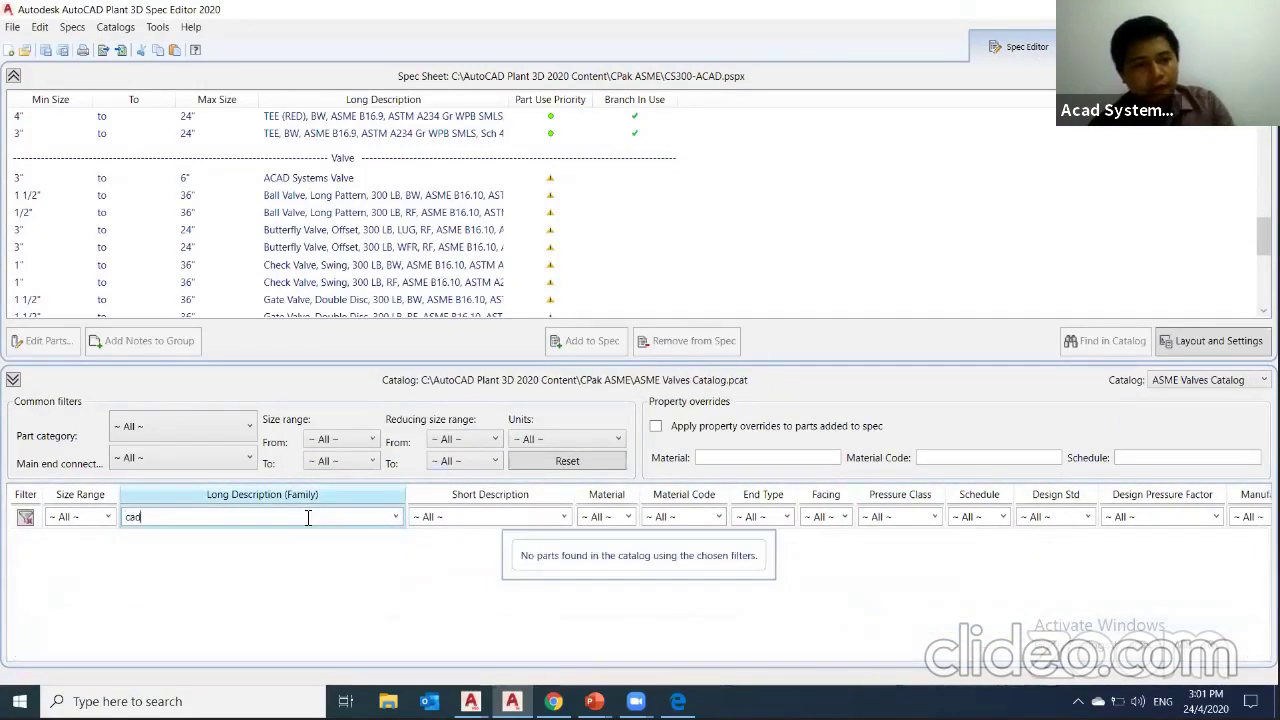
pyautogui.press('BackSpace')
pyautogui.press('BackSpace')
pyautogui.press('BackSpace')
pyautogui.write('acad')
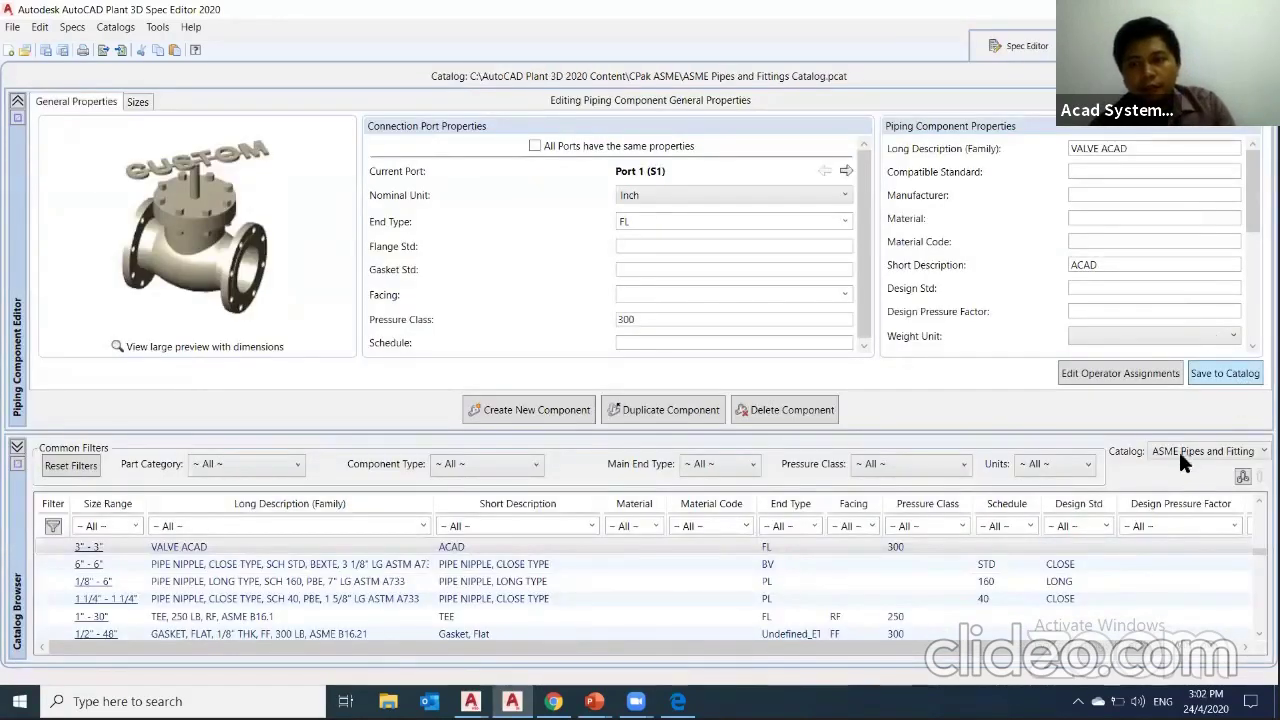
pyautogui.click(1030, 46)
pyautogui.scroll(4, 438, 247)
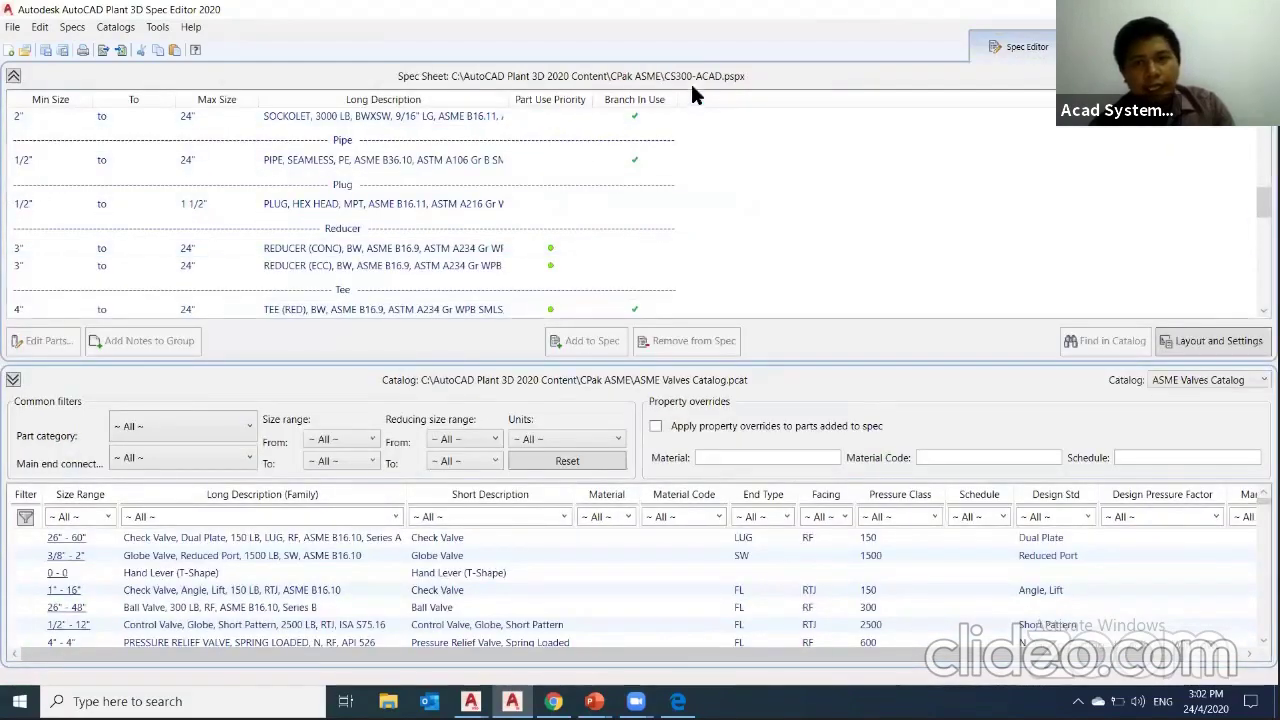
pyautogui.click(1210, 380)
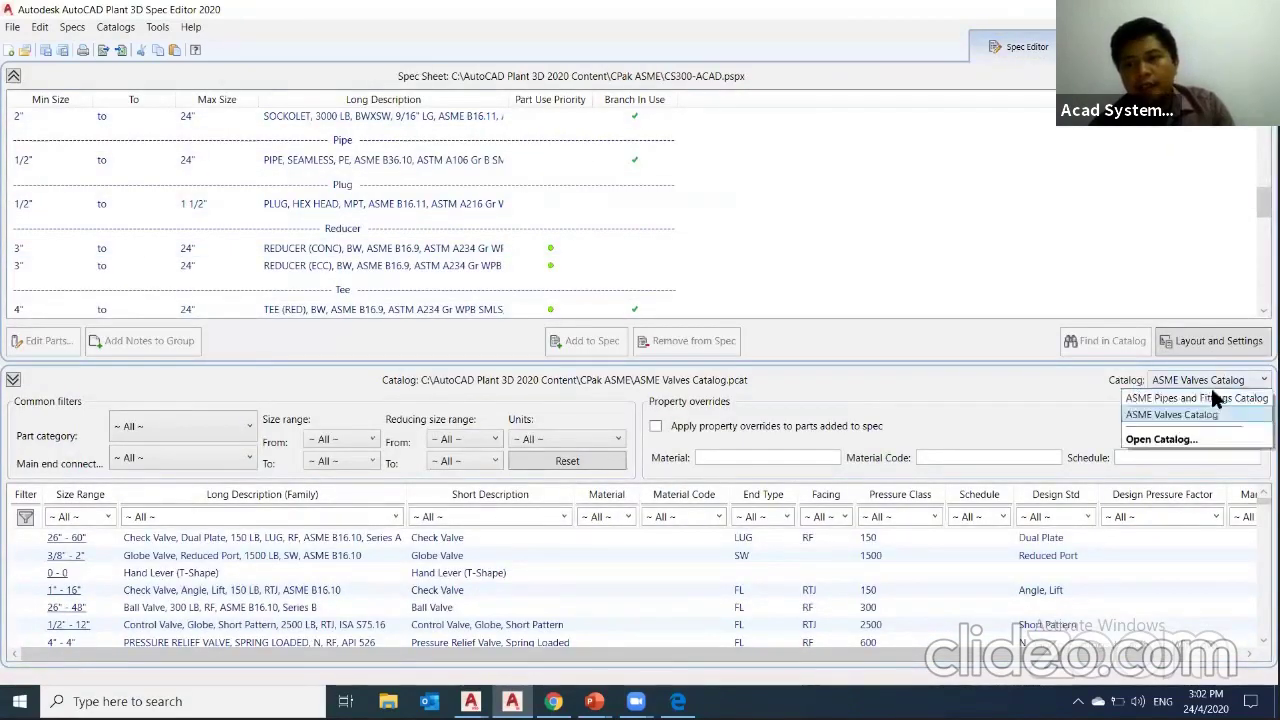
pyautogui.click(1207, 397)
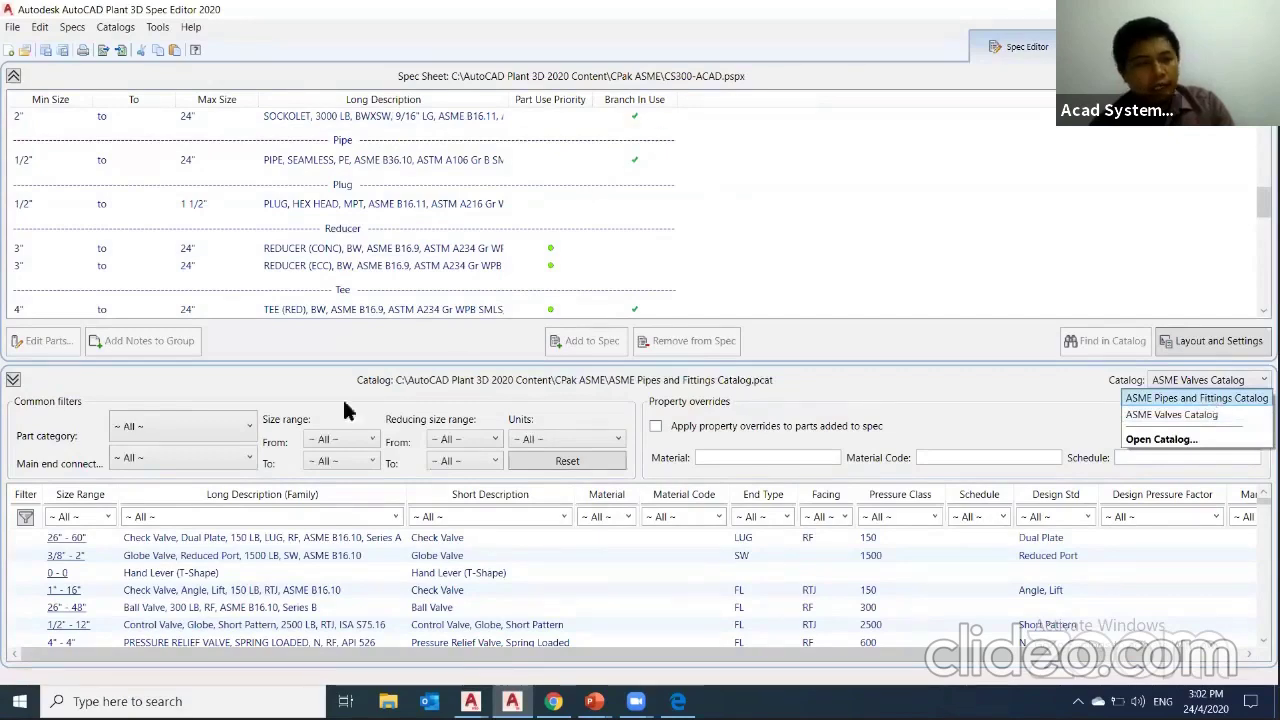
pyautogui.click(226, 516)
pyautogui.write('cad')
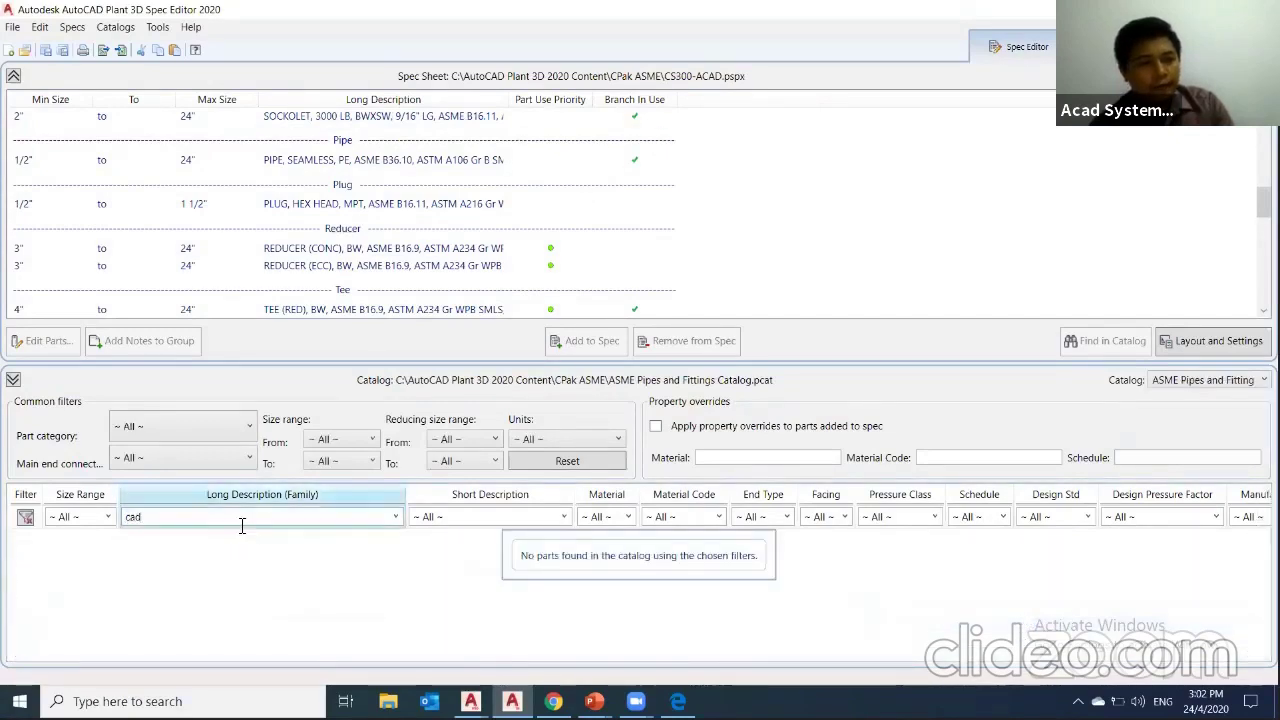
pyautogui.press('BackSpace')
pyautogui.press('BackSpace')
pyautogui.press('BackSpace')
pyautogui.write('ac')
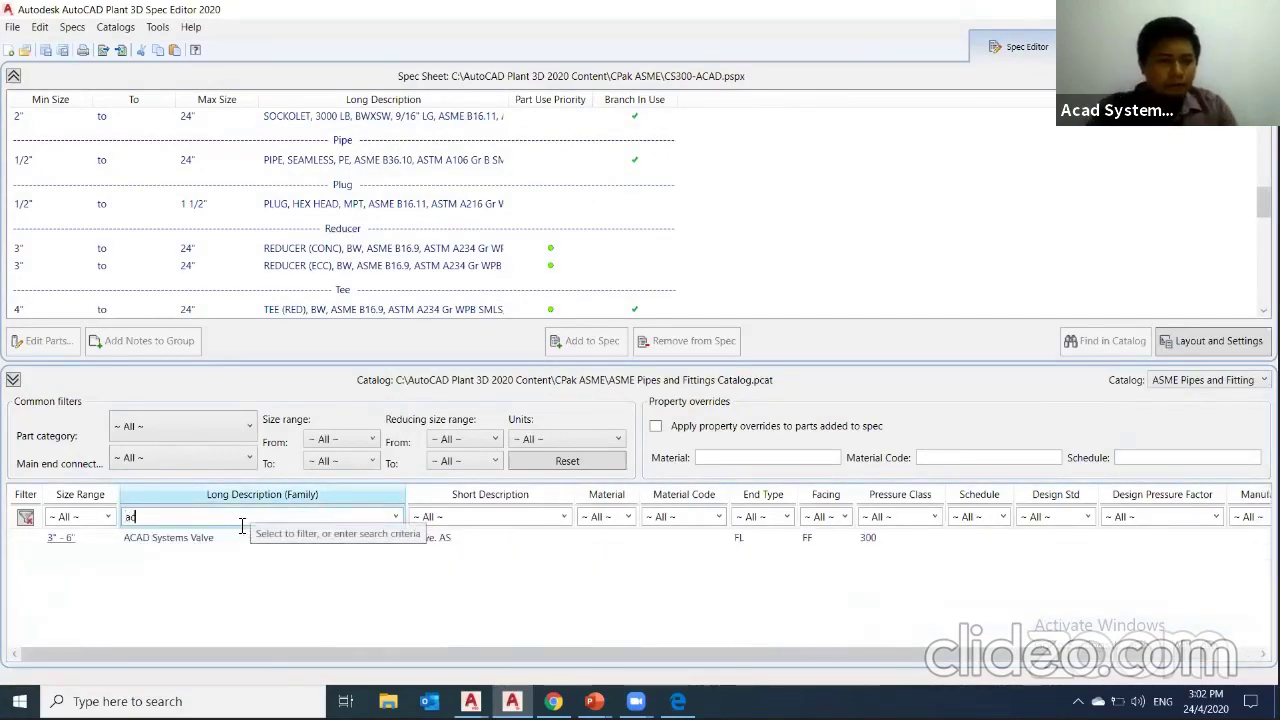
pyautogui.write('d')
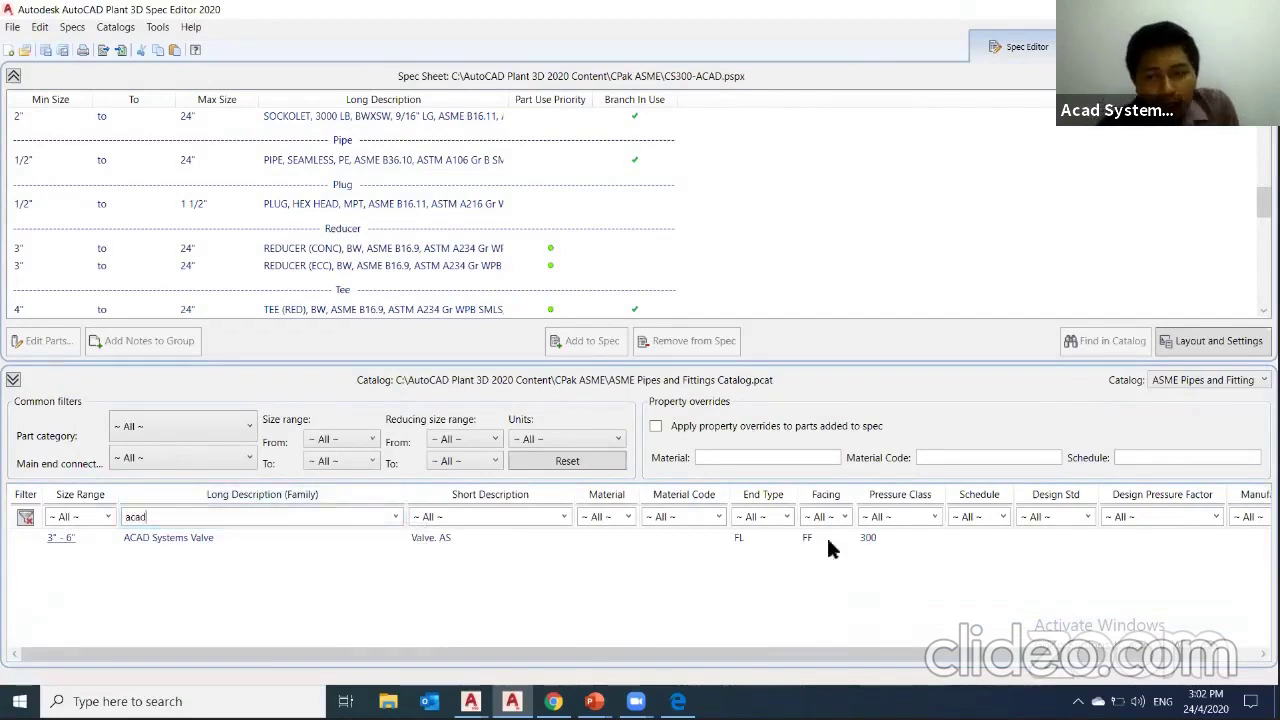
pyautogui.click(1211, 380)
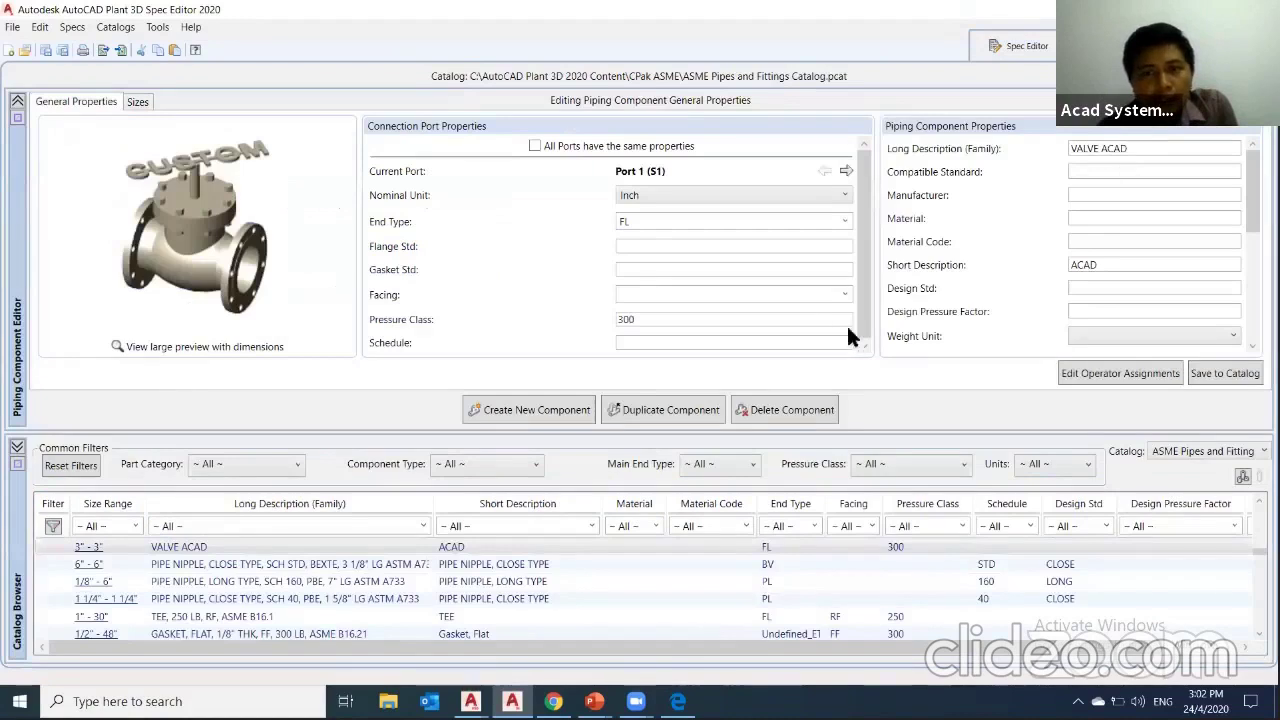
pyautogui.scroll(-3, 1150, 250)
pyautogui.scroll(-5, 1150, 250)
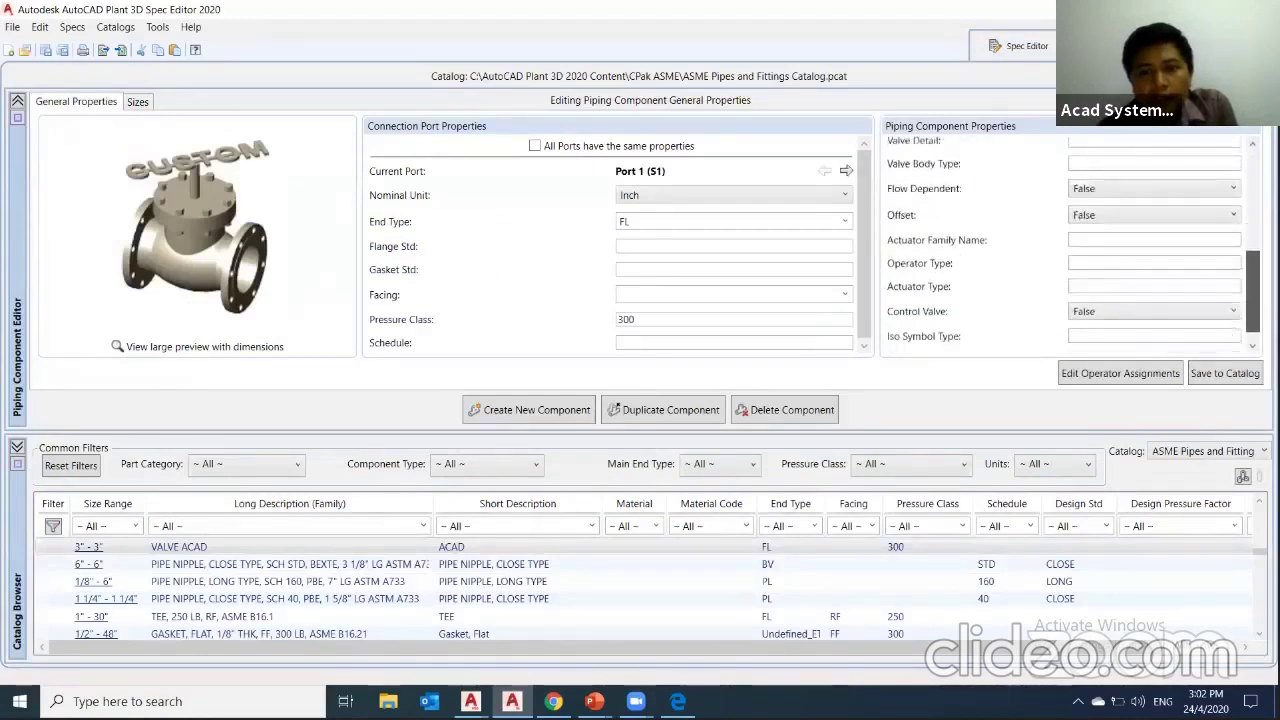
pyautogui.scroll(-3, 1150, 250)
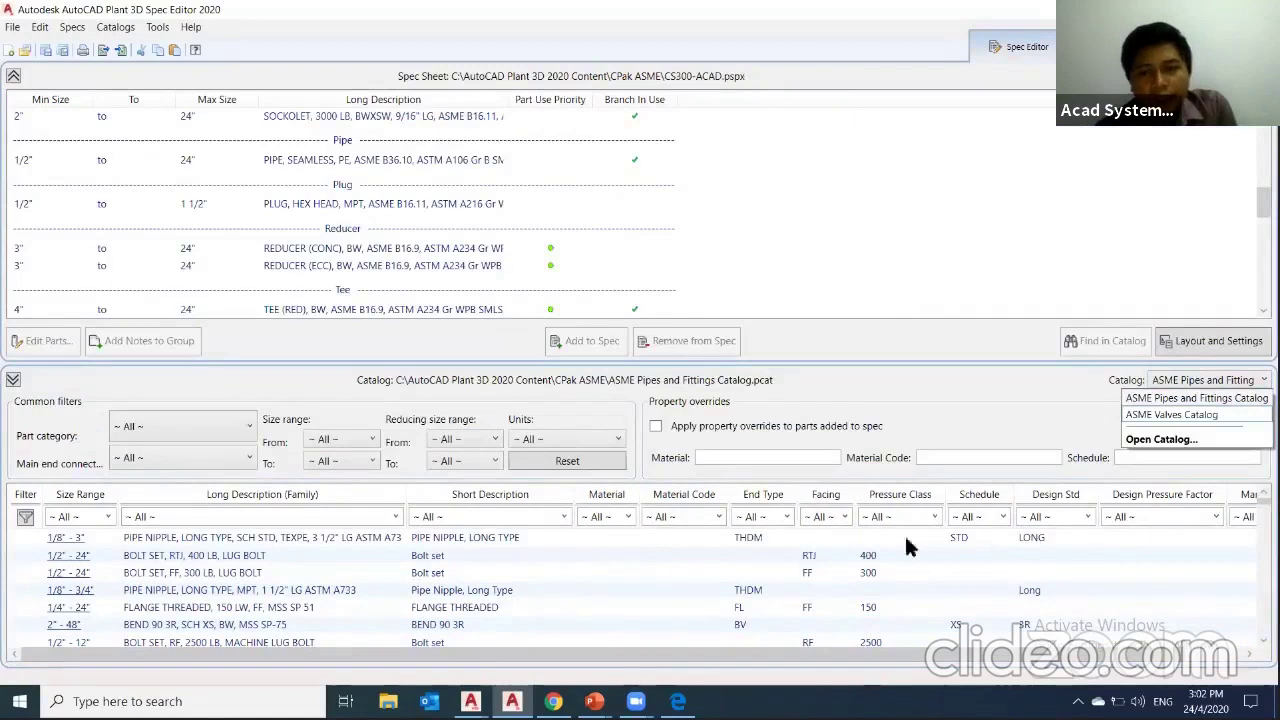
# Filter catalog parts by 'v', add VALVE ACAD to the CS300-ACAD spec, and save
pyautogui.click(350, 517)
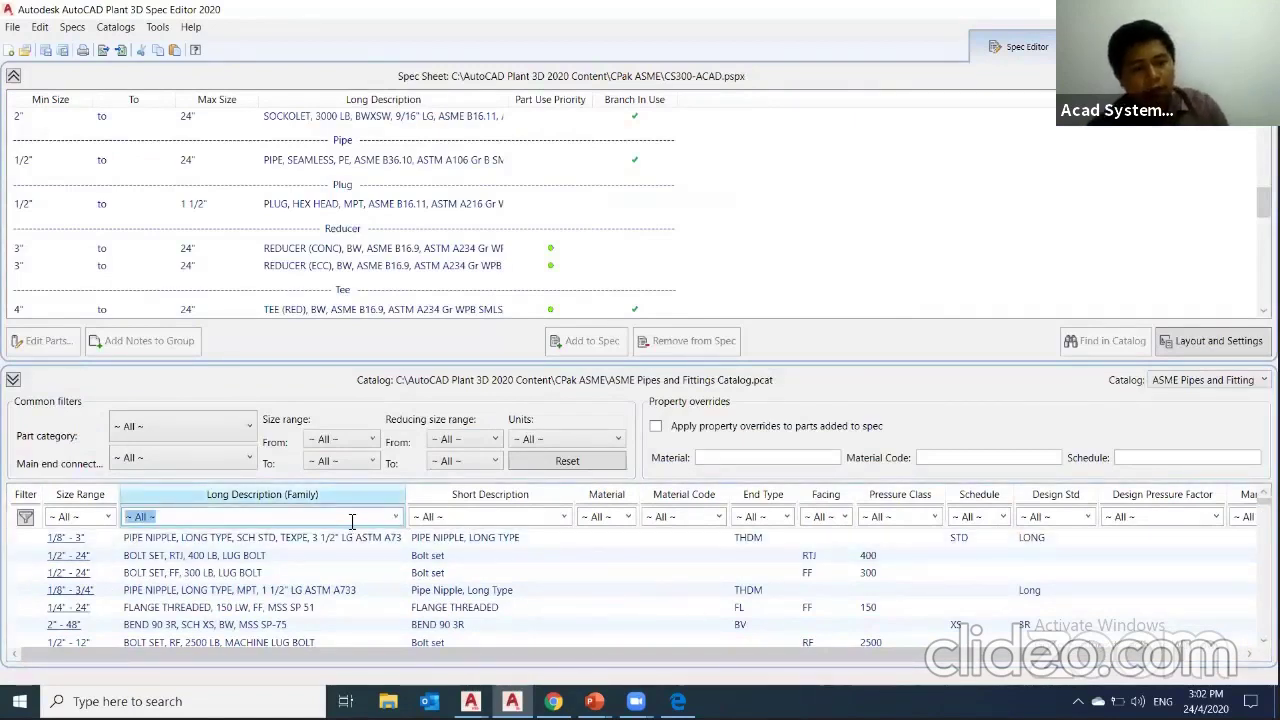
pyautogui.write('a')
pyautogui.press('BackSpace')
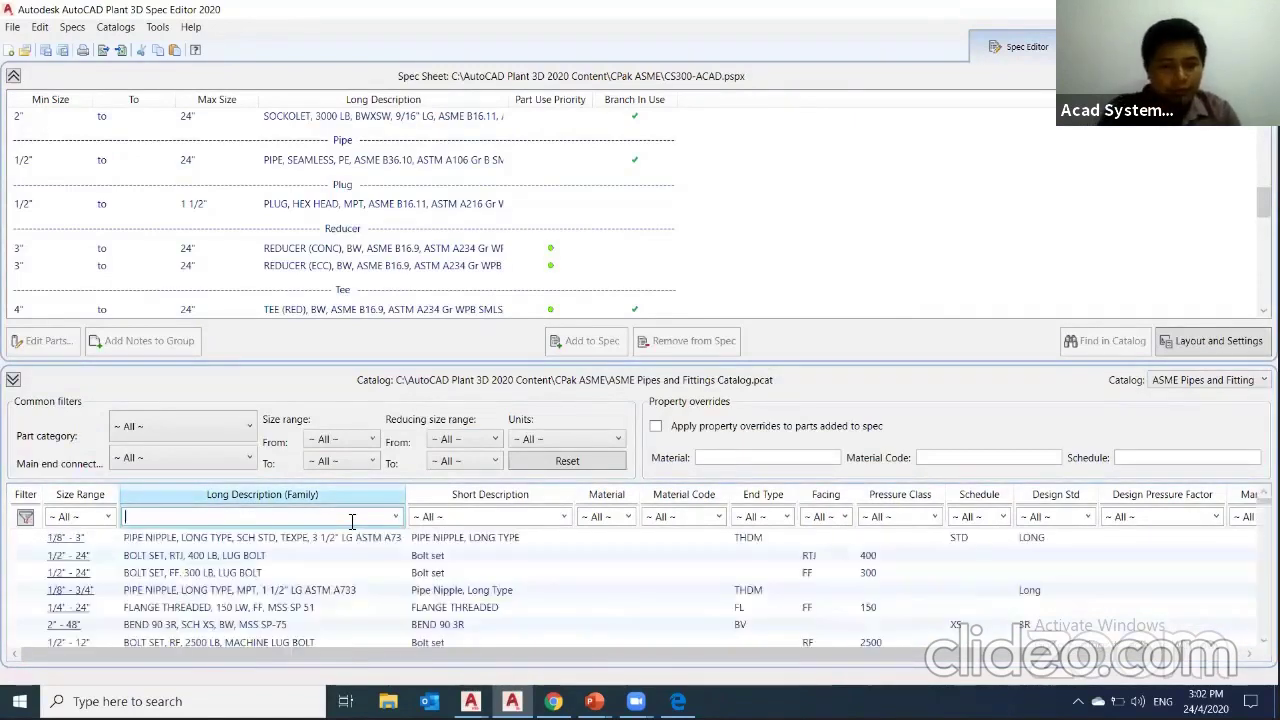
pyautogui.write('v')
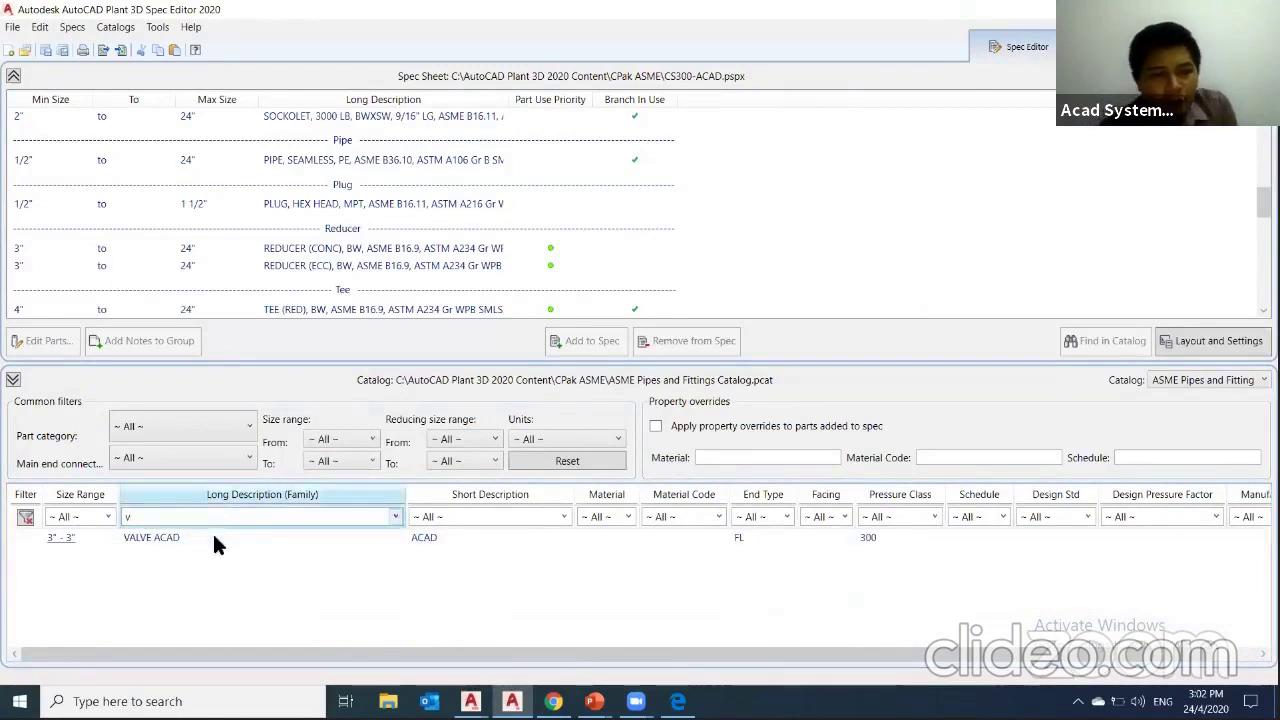
pyautogui.click(210, 535)
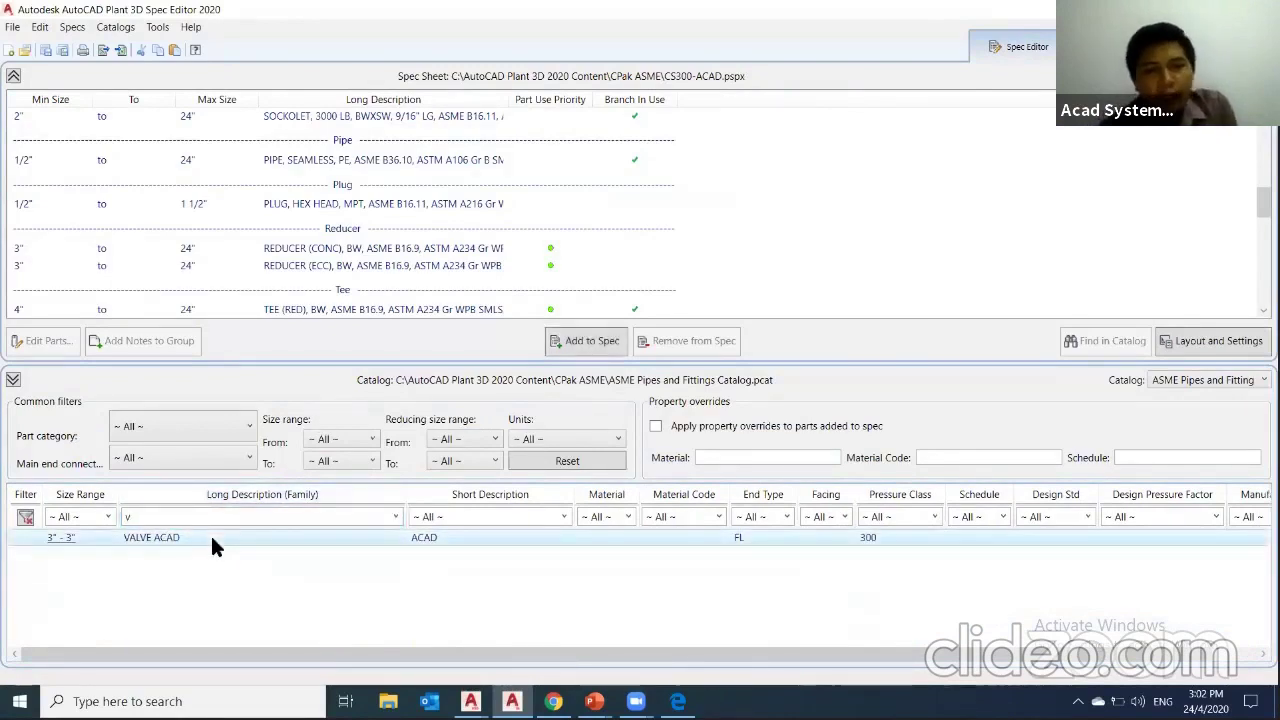
pyautogui.click(560, 341)
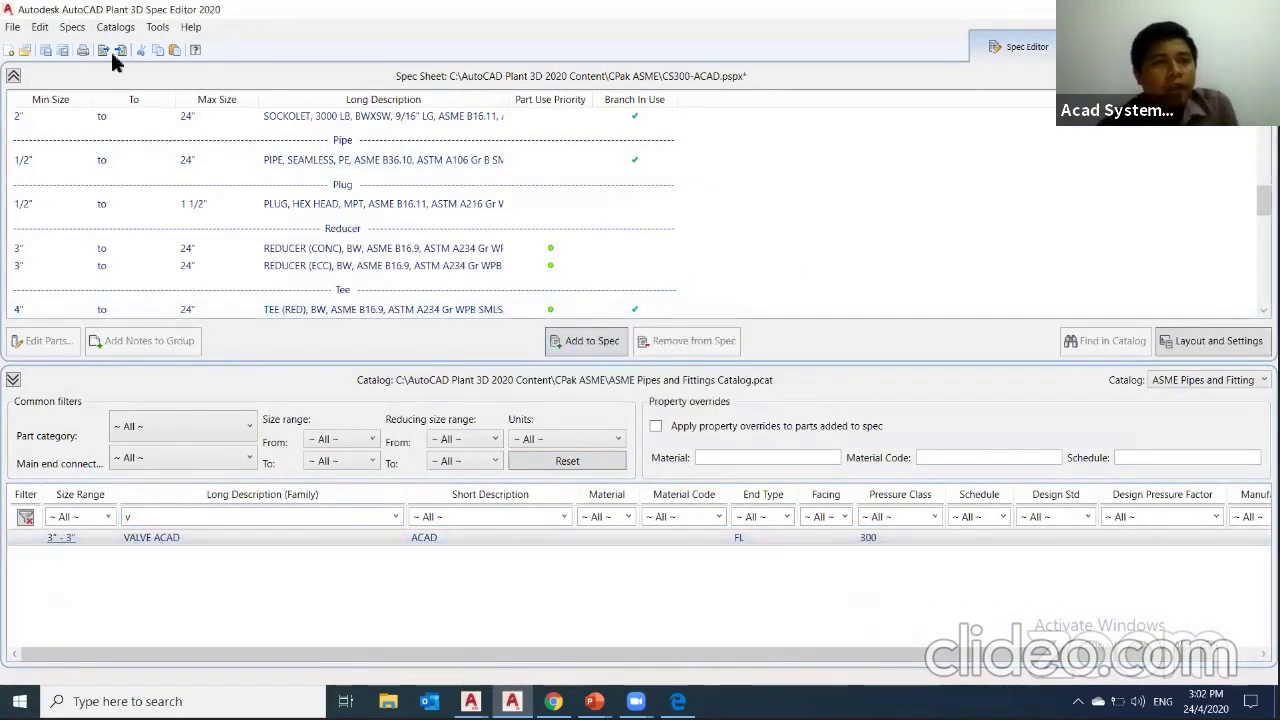
pyautogui.click(14, 28)
# Save the spec and switch the drawing's current pipe spec to CS300-Mattan
pyautogui.click(60, 150)
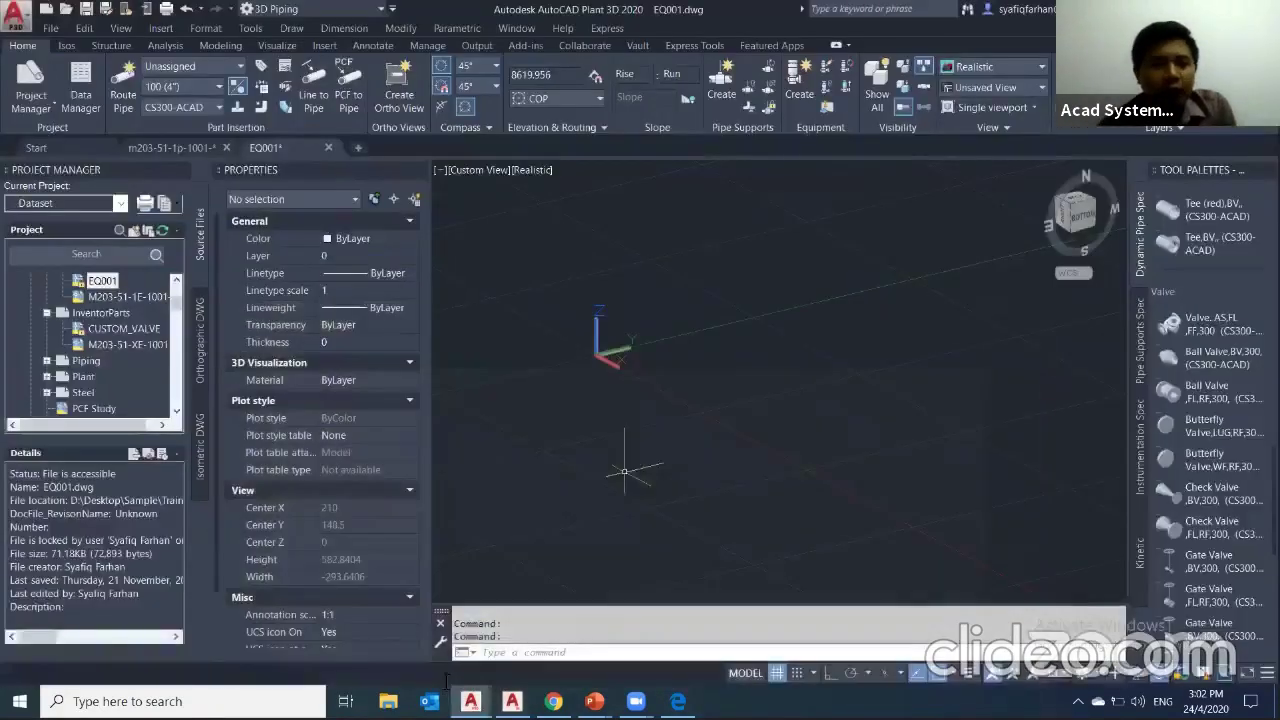
pyautogui.click(216, 108)
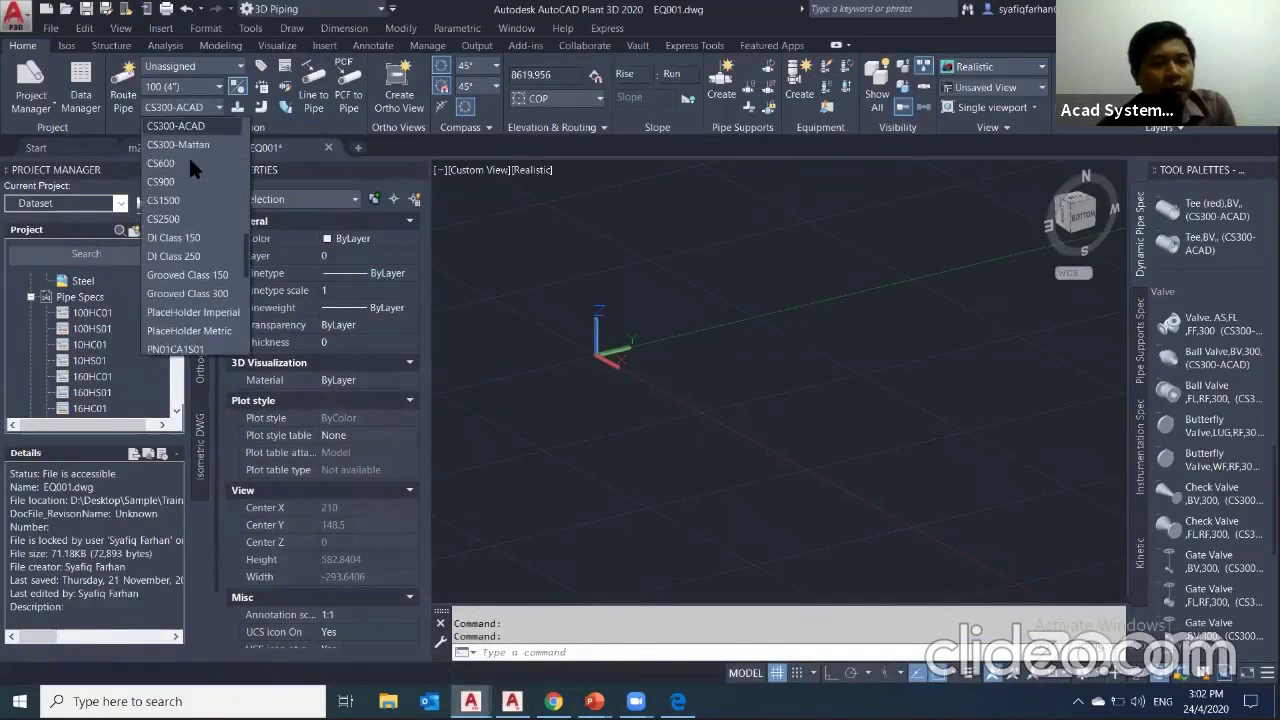
pyautogui.click(197, 146)
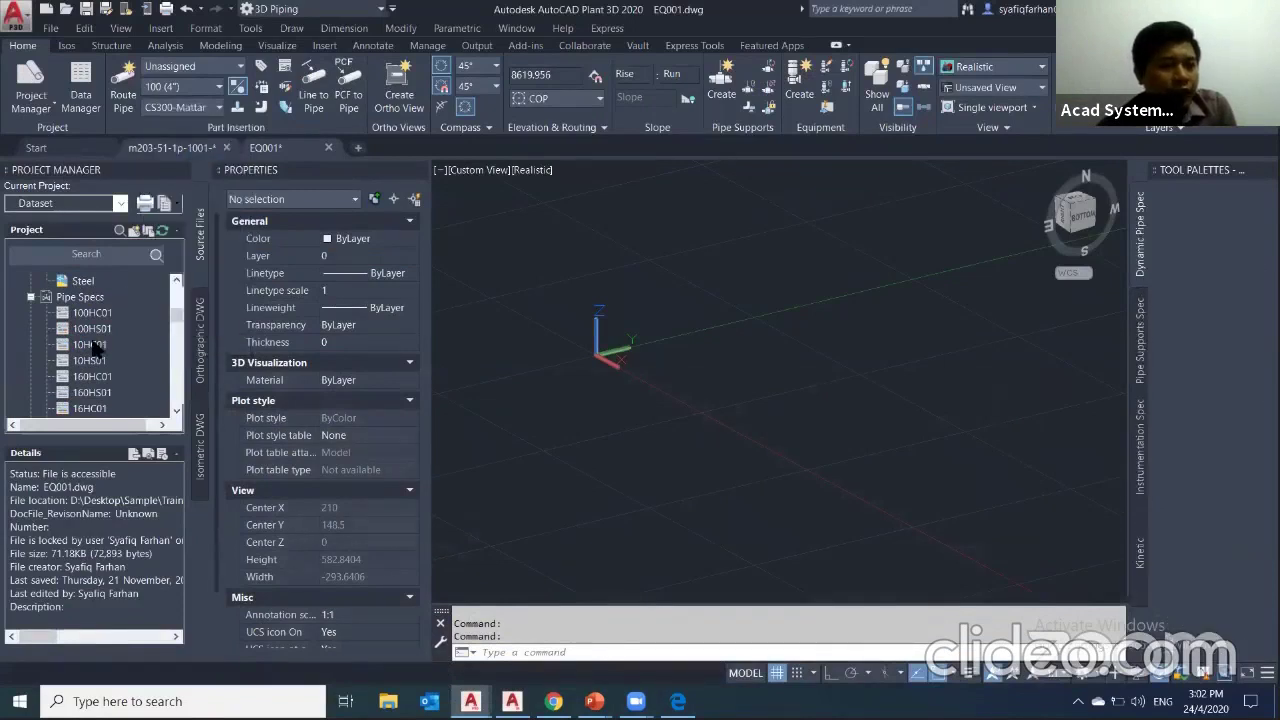
pyautogui.scroll(-3, 92, 360)
pyautogui.scroll(-3, 90, 375)
pyautogui.scroll(-3, 90, 385)
pyautogui.scroll(-3, 90, 395)
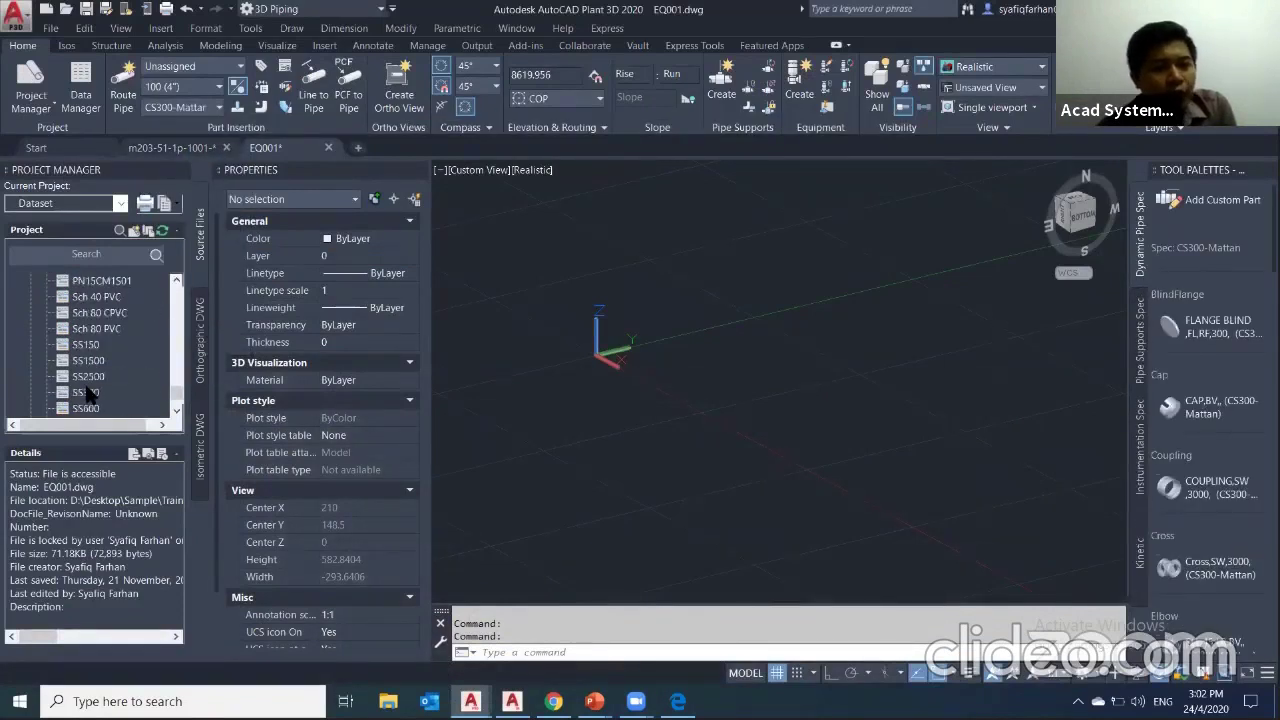
pyautogui.scroll(3, 88, 392)
pyautogui.scroll(3, 89, 390)
pyautogui.scroll(3, 90, 388)
pyautogui.scroll(3, 90, 385)
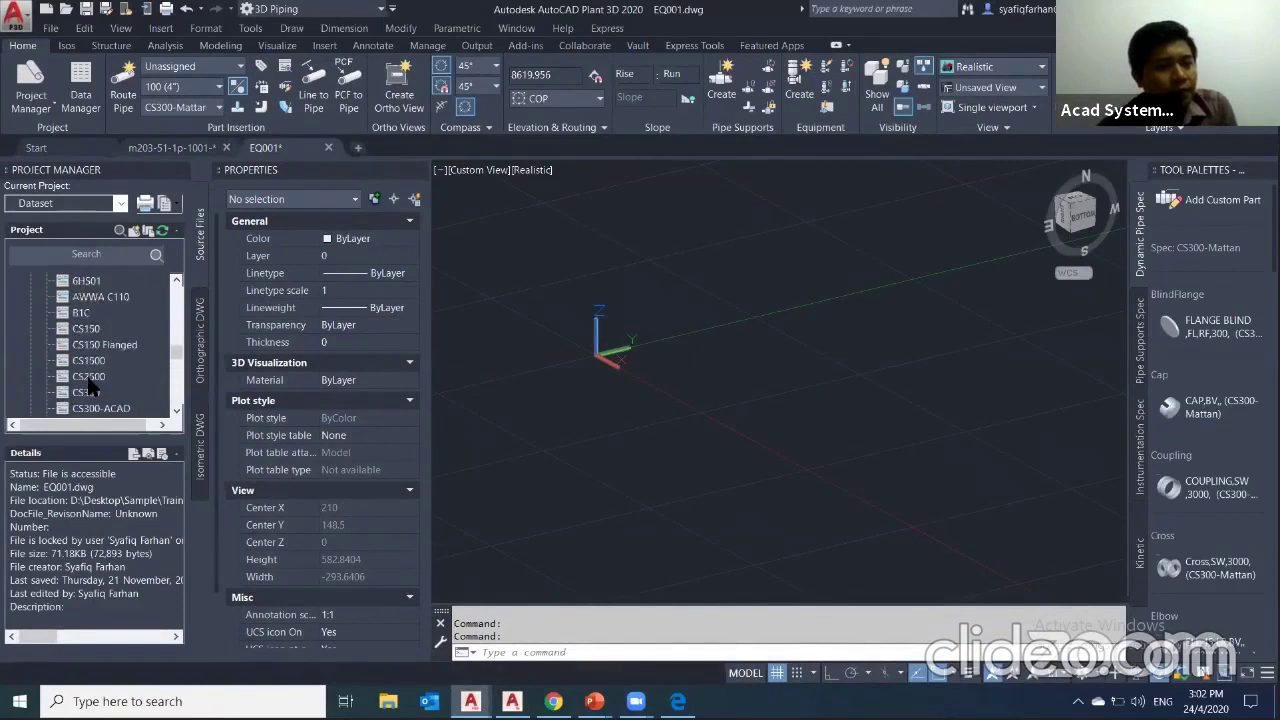
pyautogui.scroll(1, 90, 388)
pyautogui.scroll(2, 88, 368)
pyautogui.scroll(2, 88, 368)
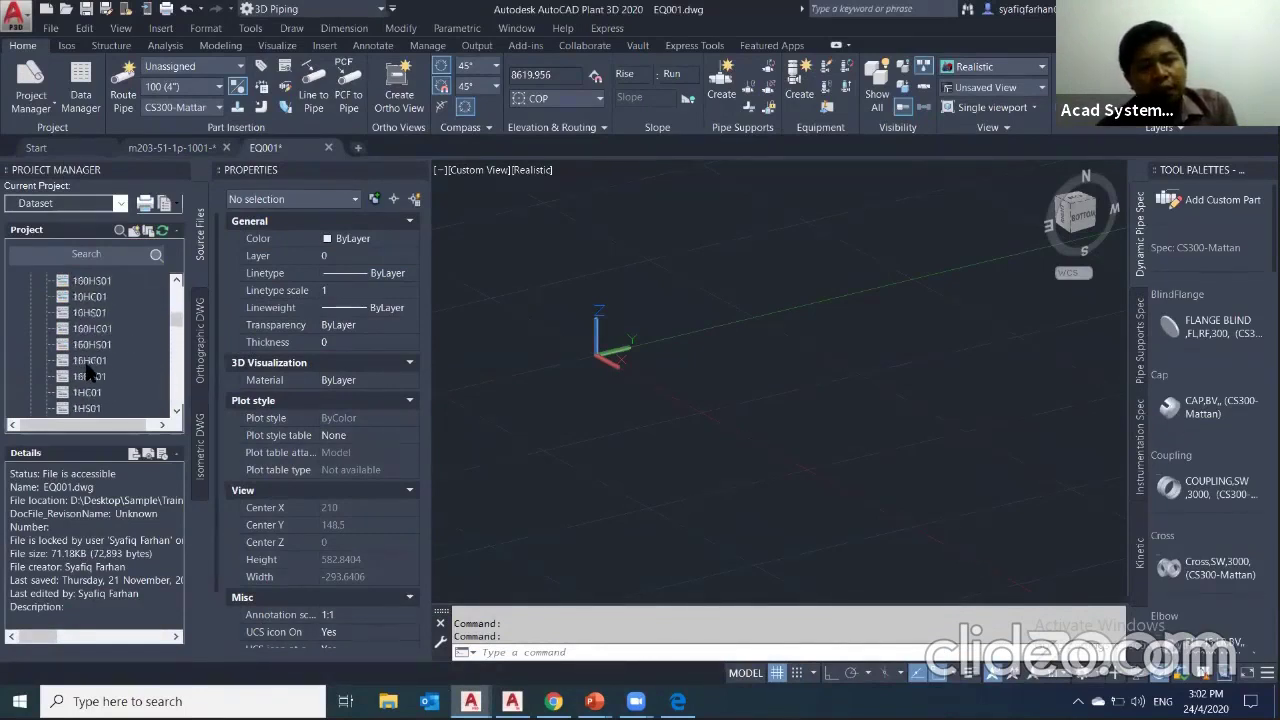
pyautogui.scroll(2, 87, 368)
pyautogui.scroll(1, 88, 372)
pyautogui.scroll(-1, 88, 370)
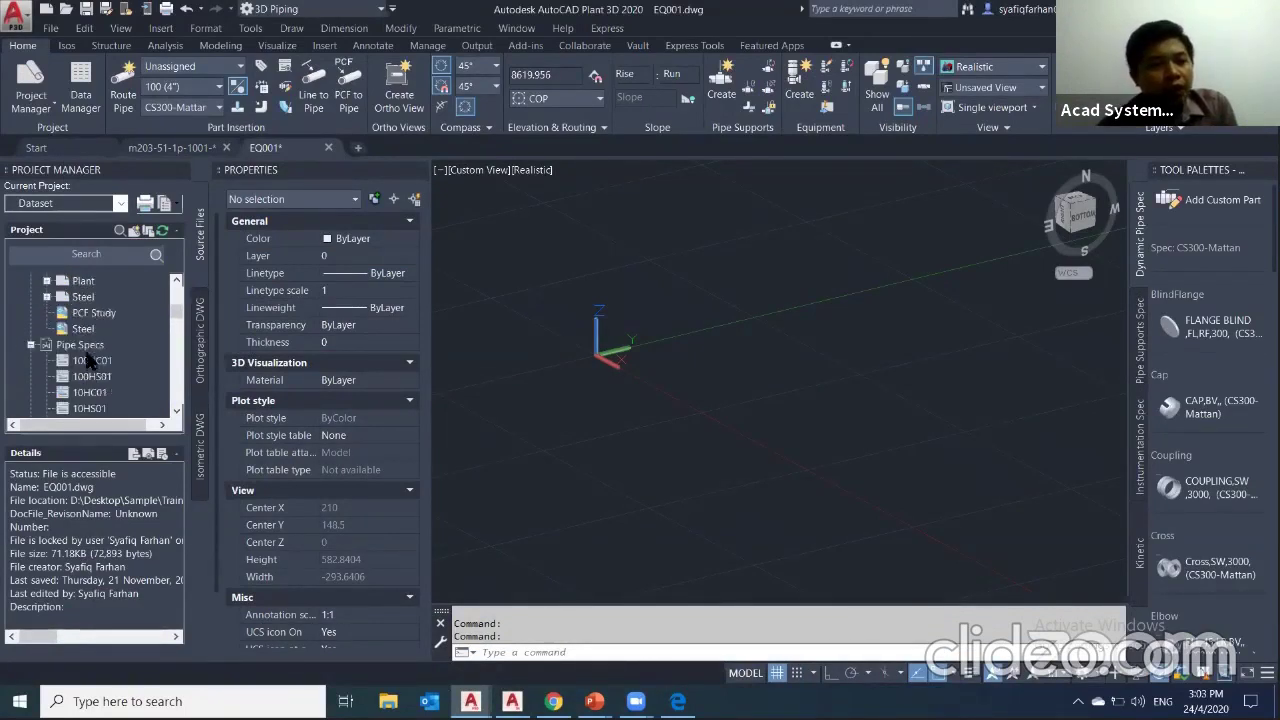
# Try copying CS300-ACAD into the project and dismiss the file-already-exists error
pyautogui.rightClick(92, 346)
pyautogui.click(114, 369)
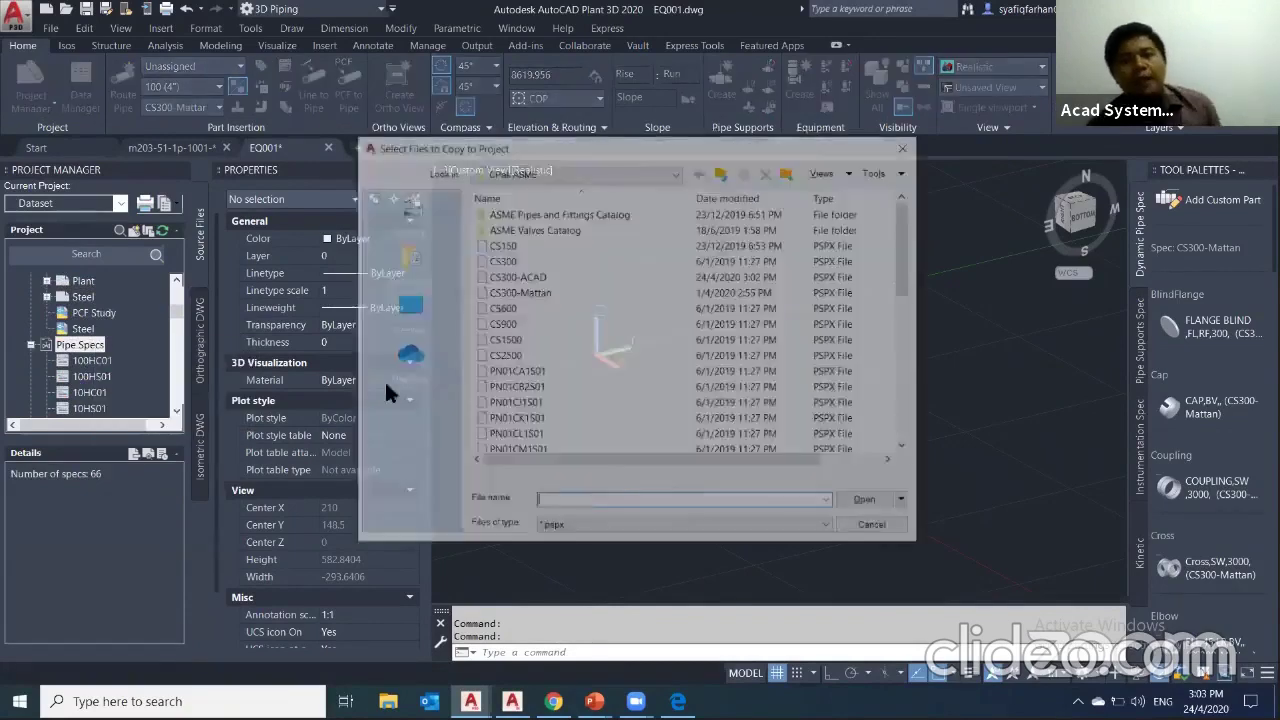
pyautogui.doubleClick(527, 274)
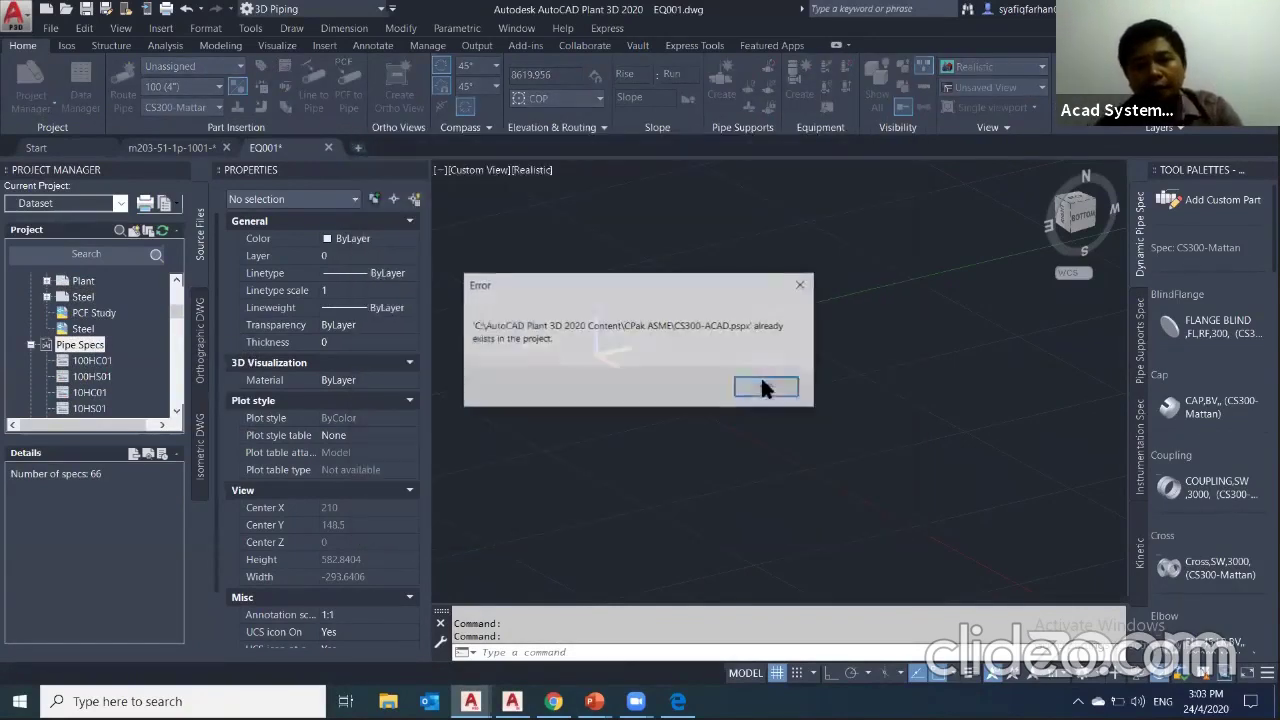
pyautogui.press('Return')
# Remove the old CS300-ACAD spec from the project
pyautogui.scroll(-1, 122, 343)
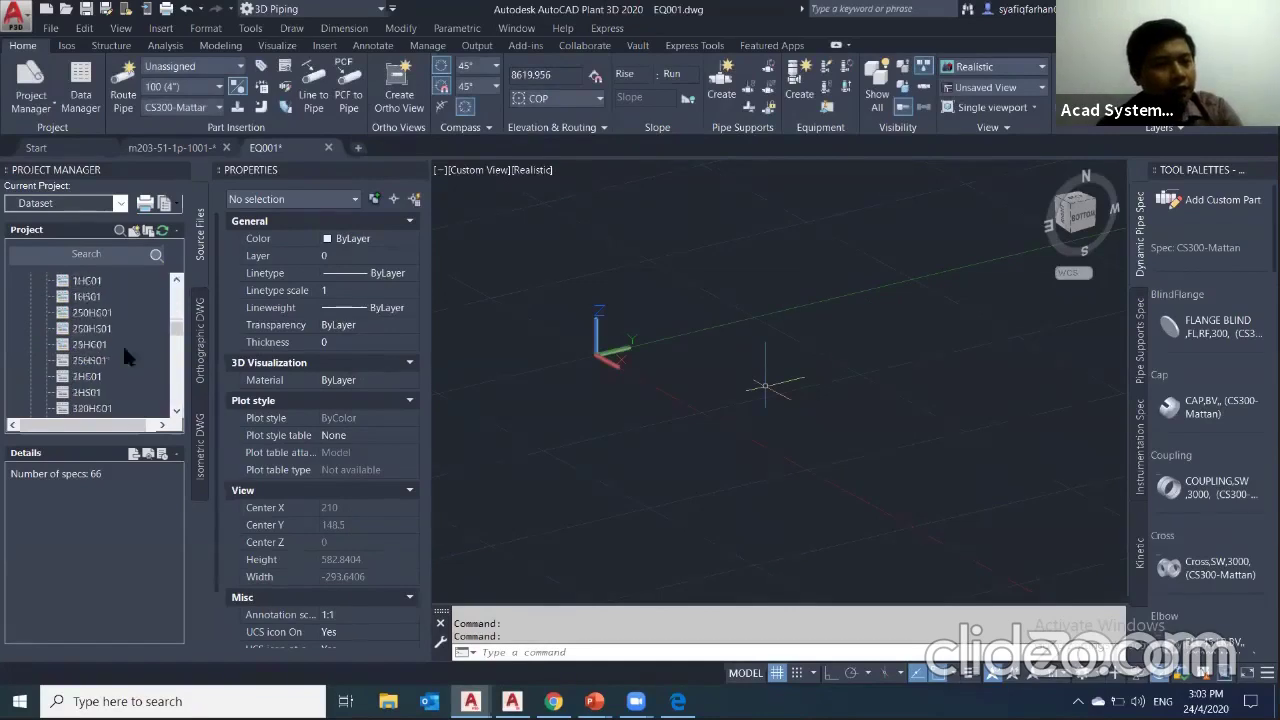
pyautogui.scroll(-2, 105, 350)
pyautogui.scroll(-2, 98, 353)
pyautogui.scroll(-1, 98, 353)
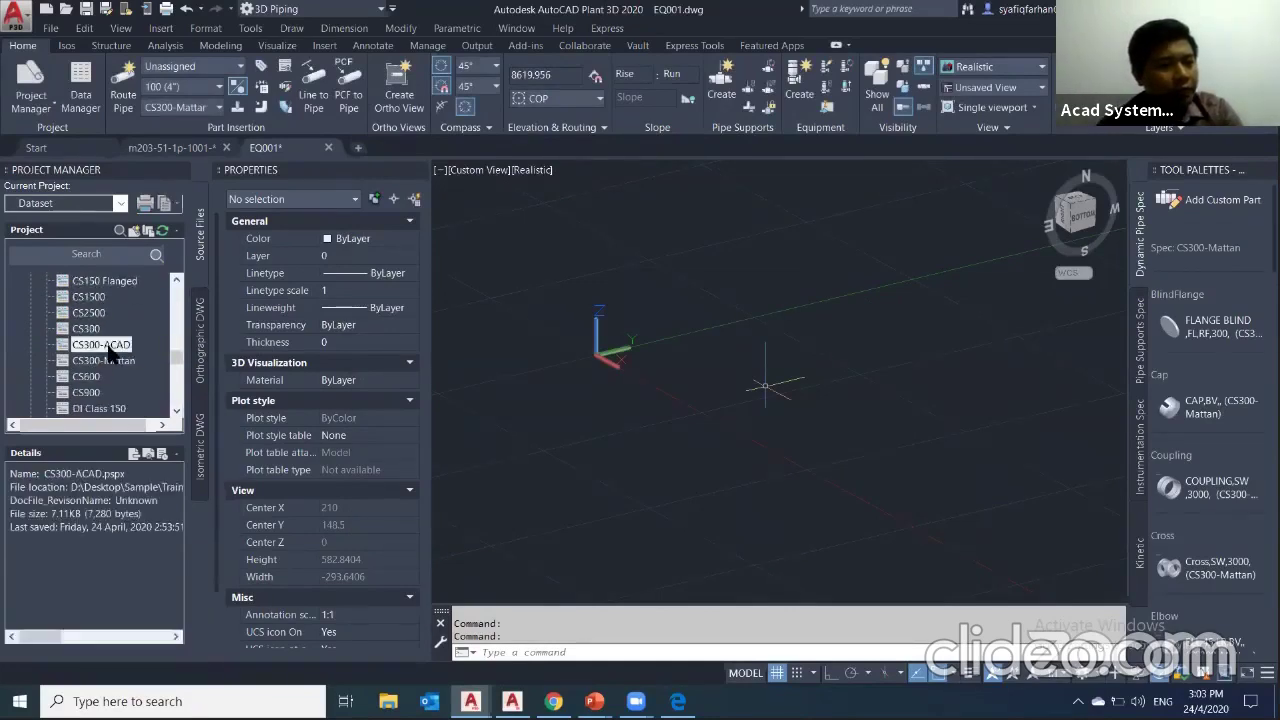
pyautogui.rightClick(106, 348)
pyautogui.click(165, 427)
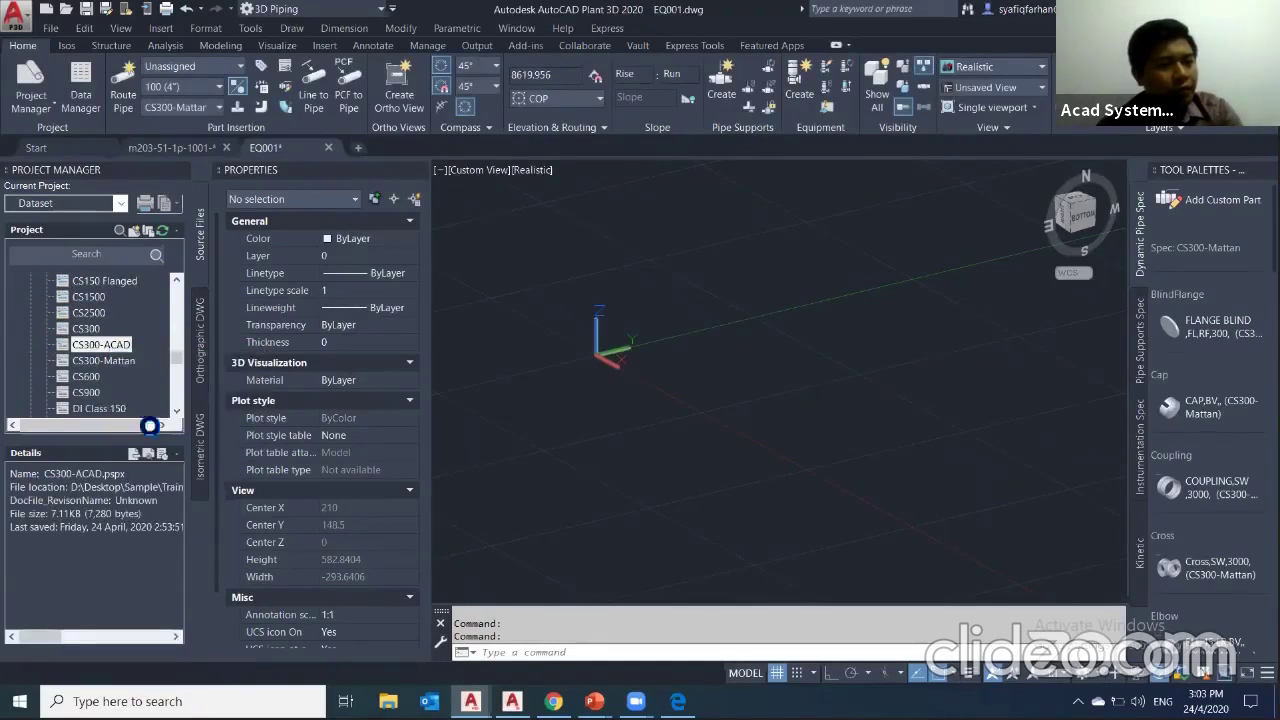
pyautogui.click(566, 310)
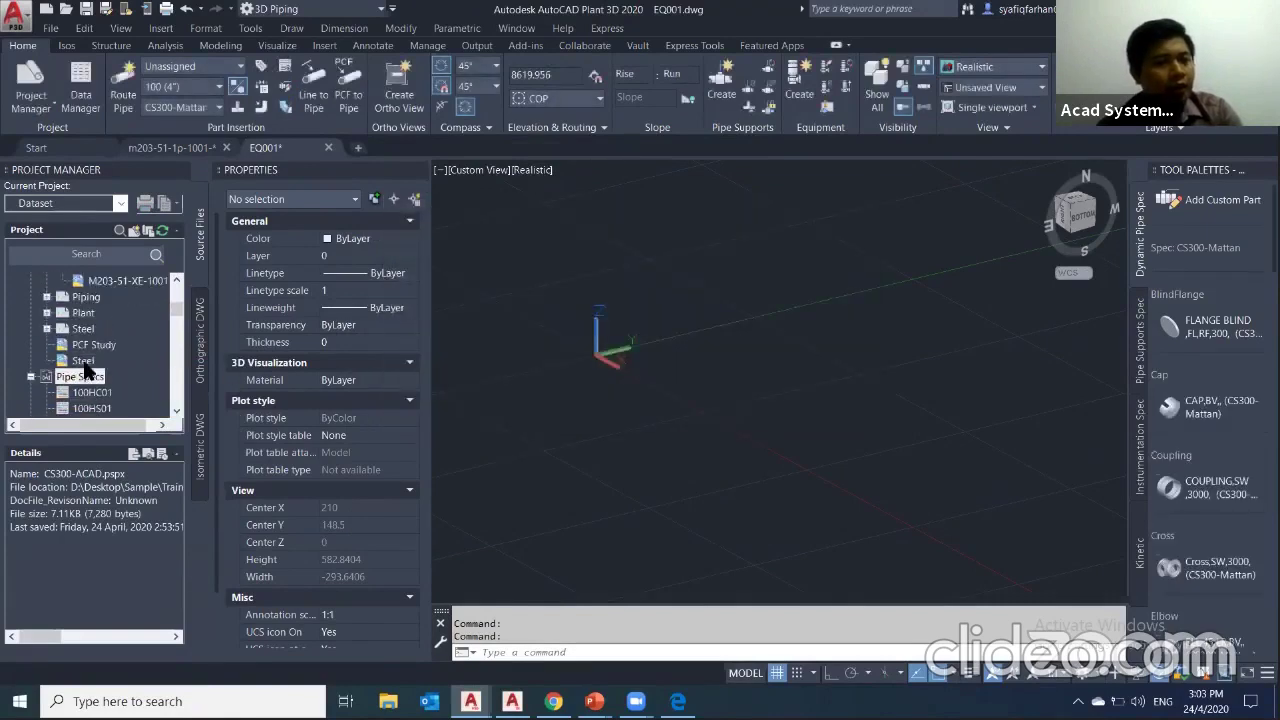
# Copy the updated CS300-ACAD spec into the project and make it the current spec
pyautogui.rightClick(71, 373)
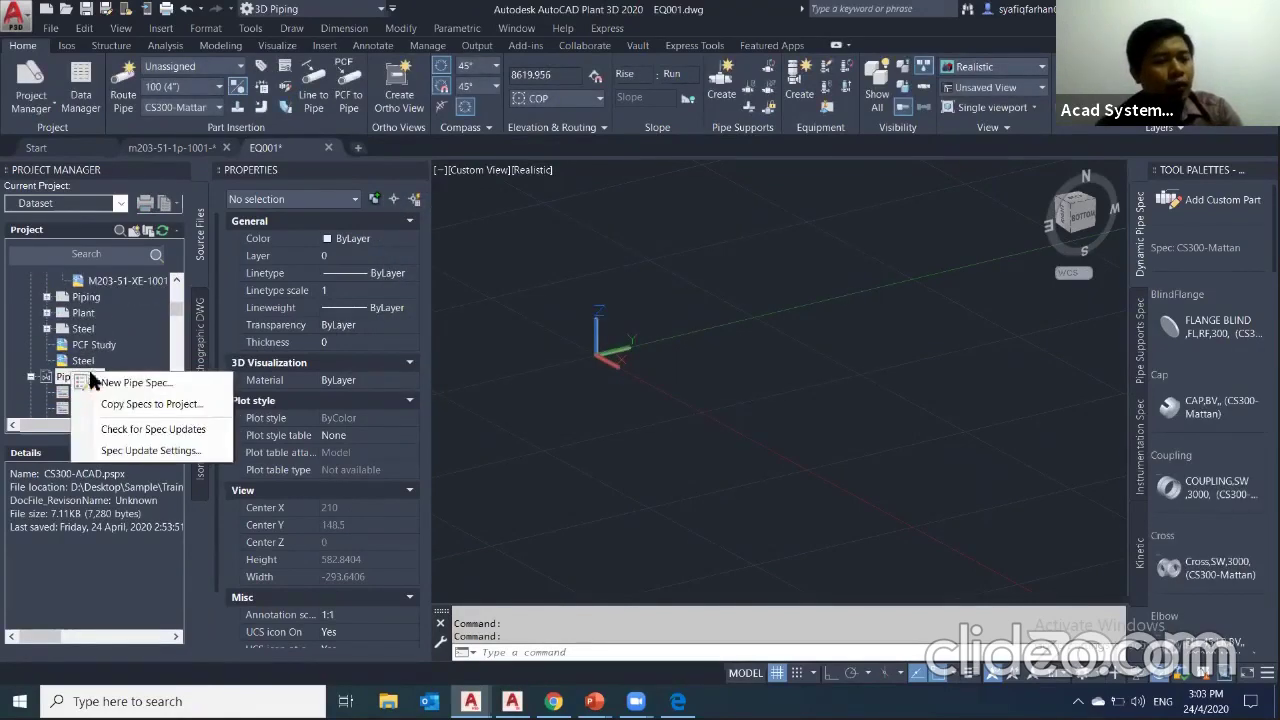
pyautogui.click(132, 406)
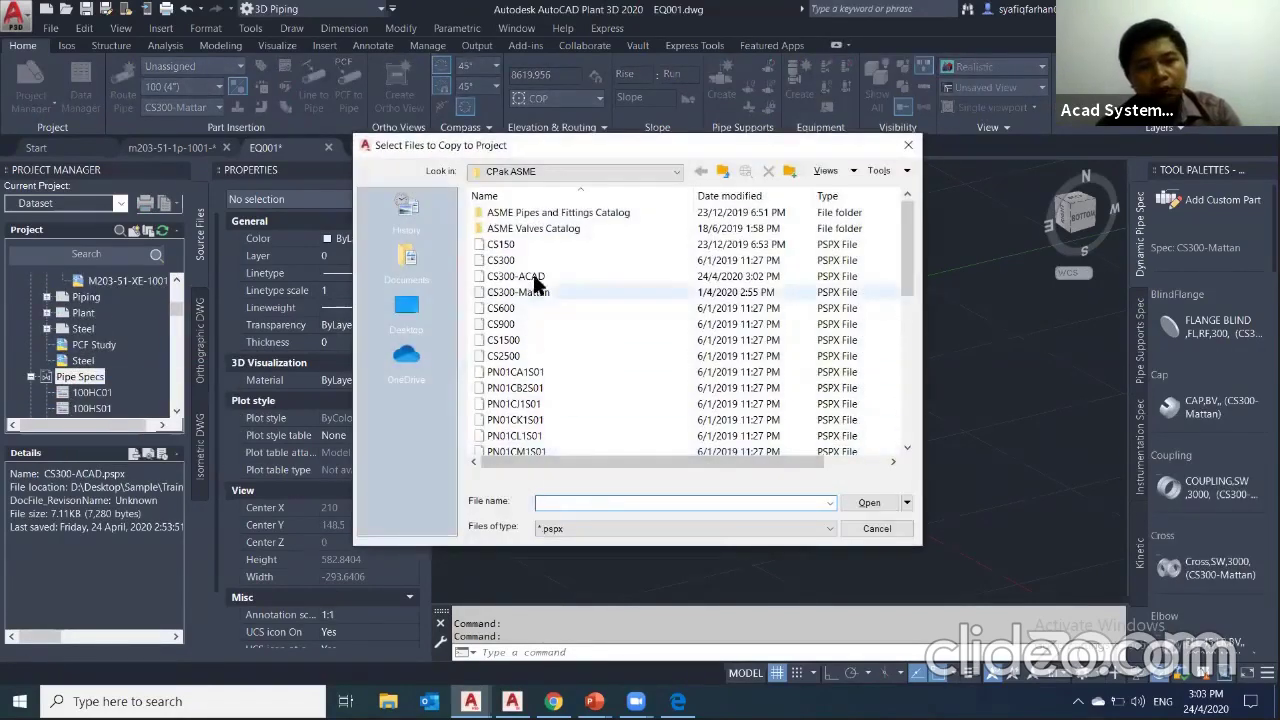
pyautogui.doubleClick(495, 276)
pyautogui.click(219, 87)
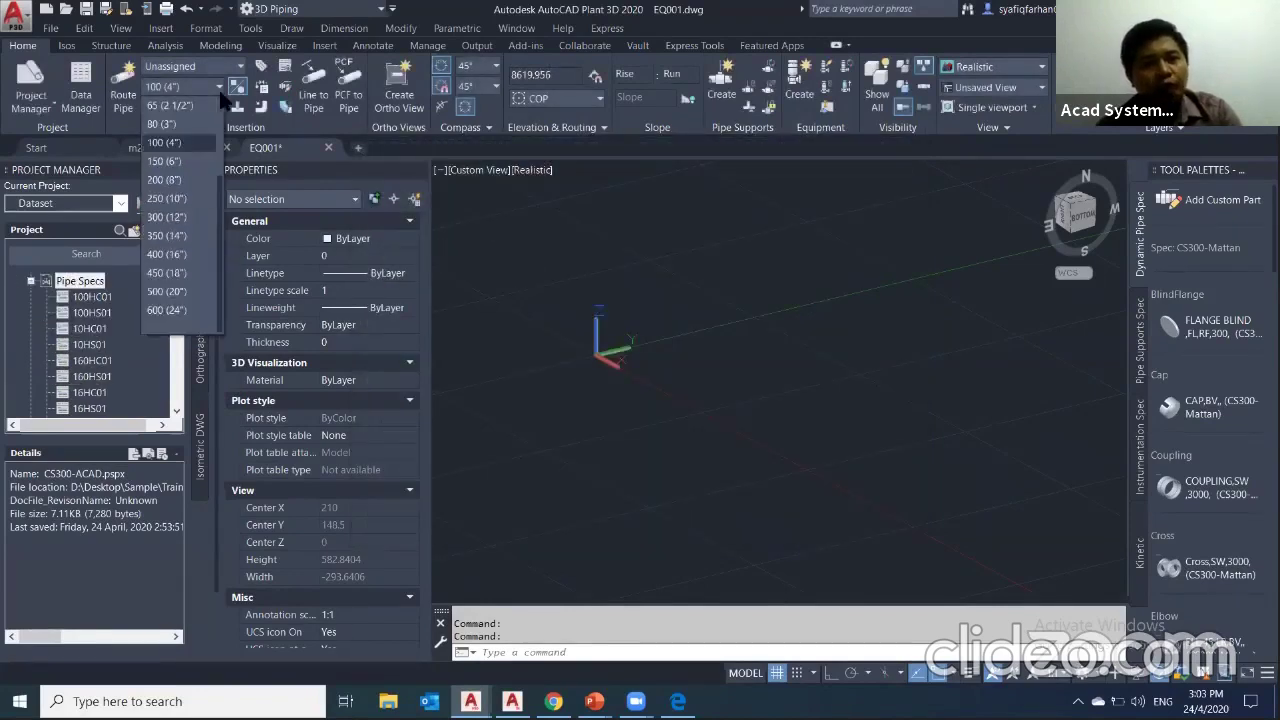
pyautogui.click(219, 90)
pyautogui.click(219, 107)
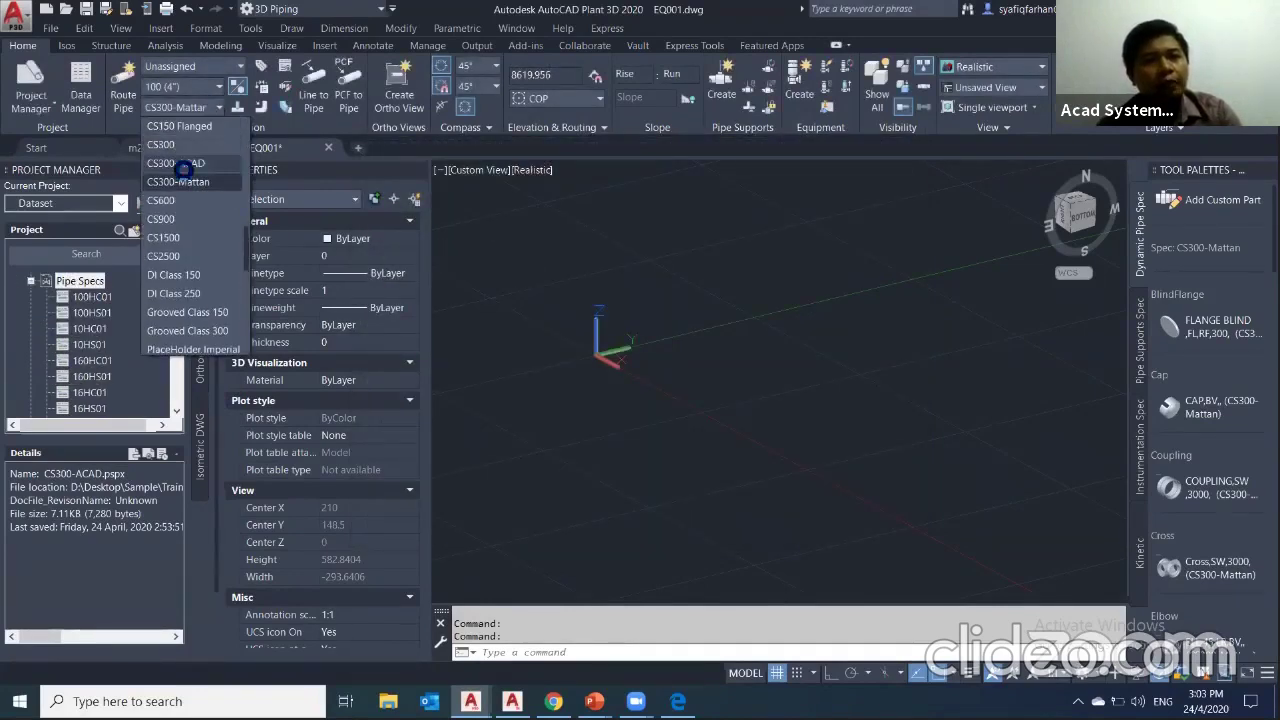
pyautogui.click(176, 164)
# Insert the 3" ACAD valve from the palette, cycling attachment ports with Ctrl
pyautogui.scroll(-3, 1180, 400)
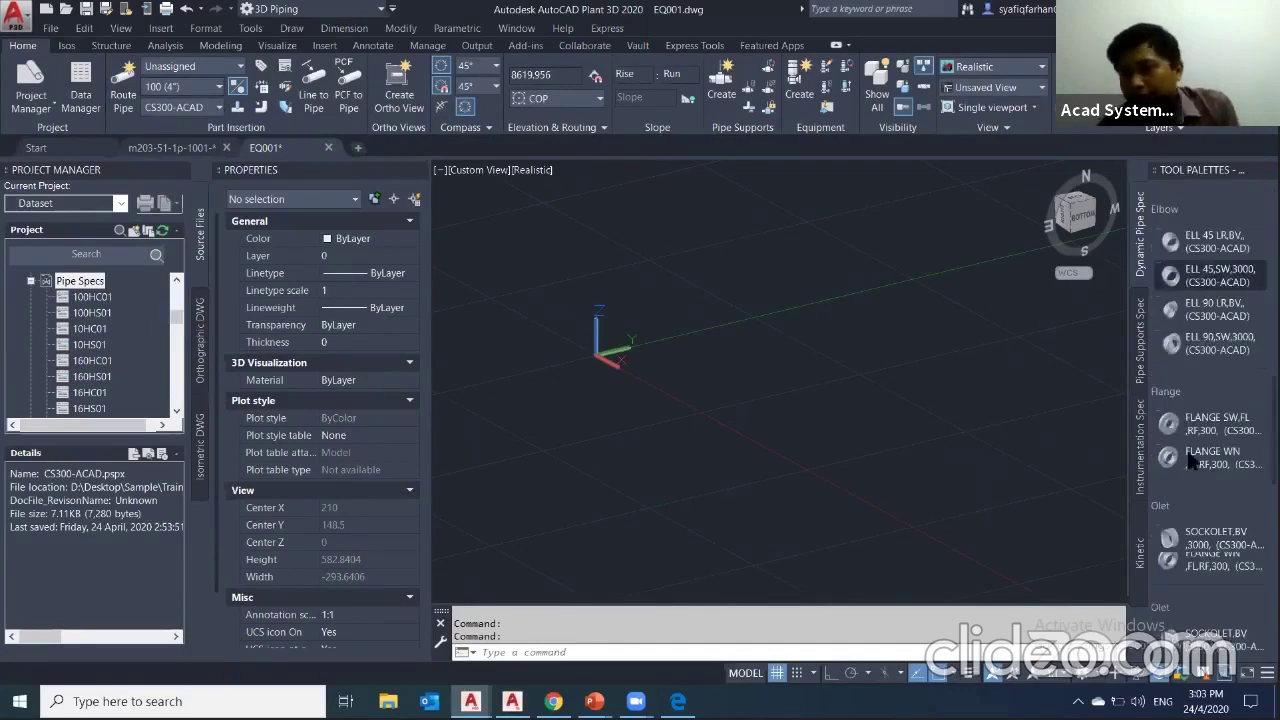
pyautogui.scroll(-3, 1195, 462)
pyautogui.scroll(-3, 1205, 478)
pyautogui.scroll(-3, 1203, 540)
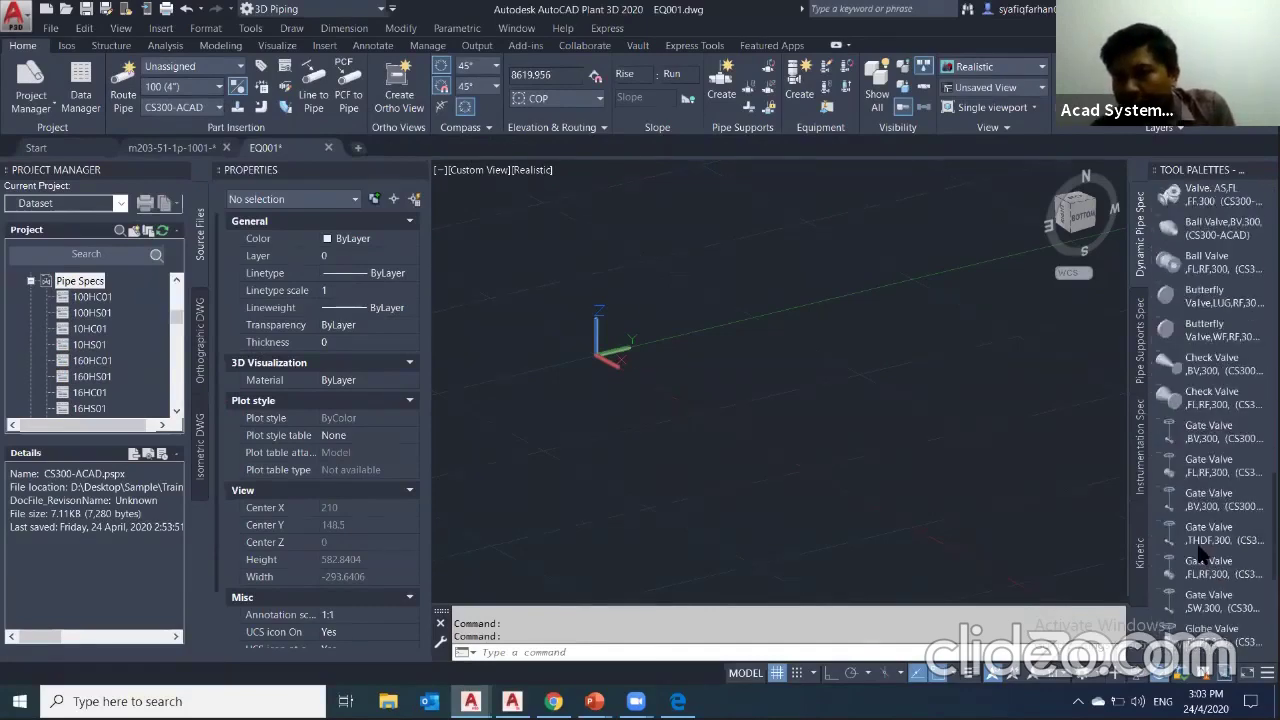
pyautogui.scroll(-5, 1199, 550)
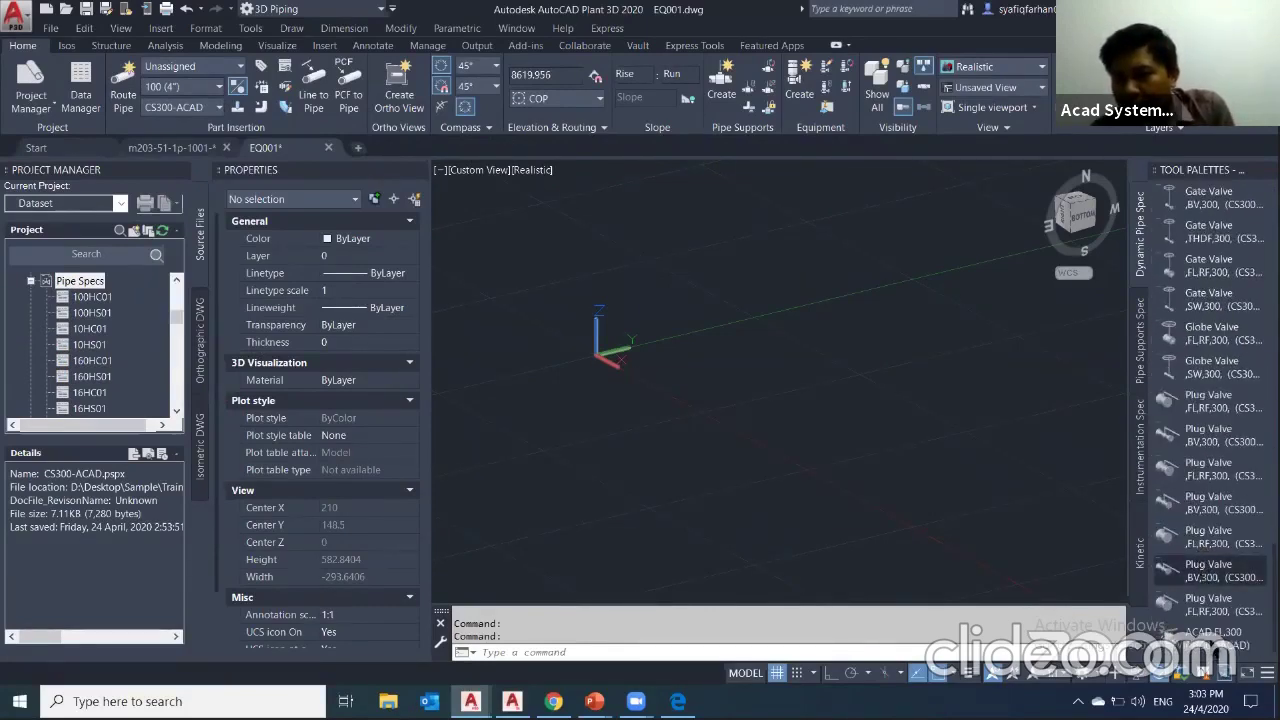
pyautogui.click(1205, 604)
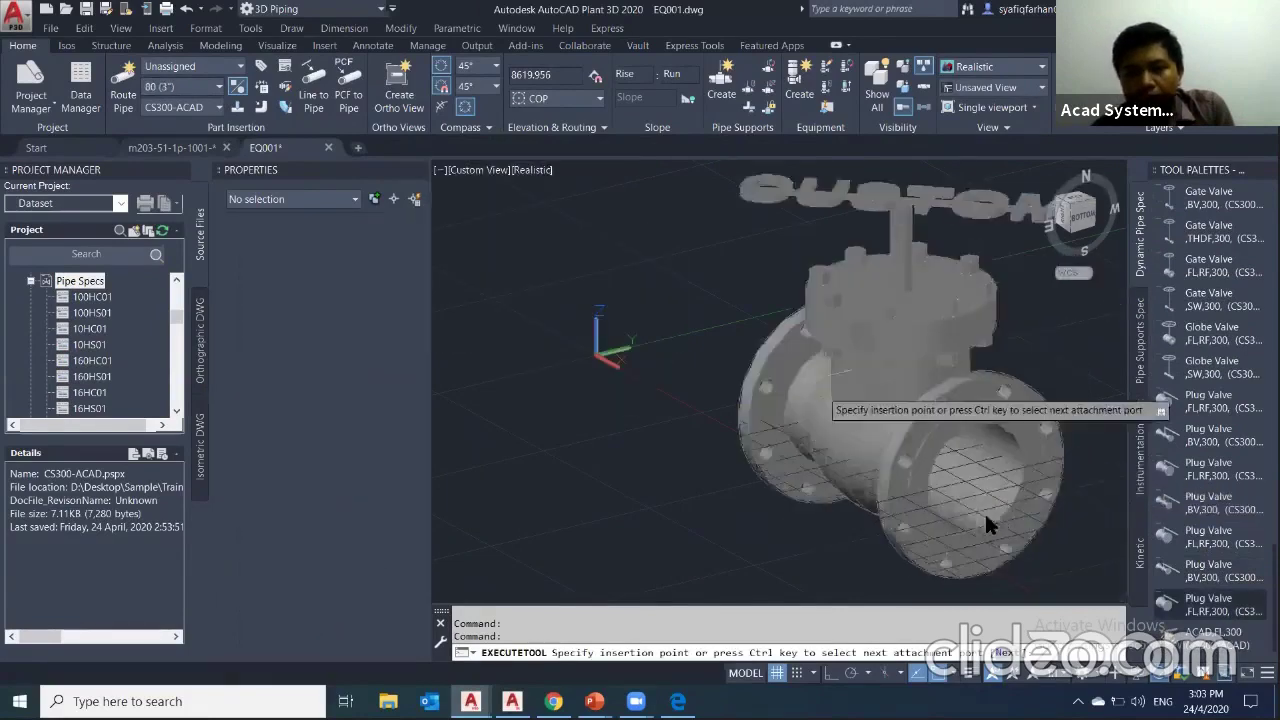
pyautogui.press('ctrl')
pyautogui.press('ctrl')
pyautogui.press('ctrl')
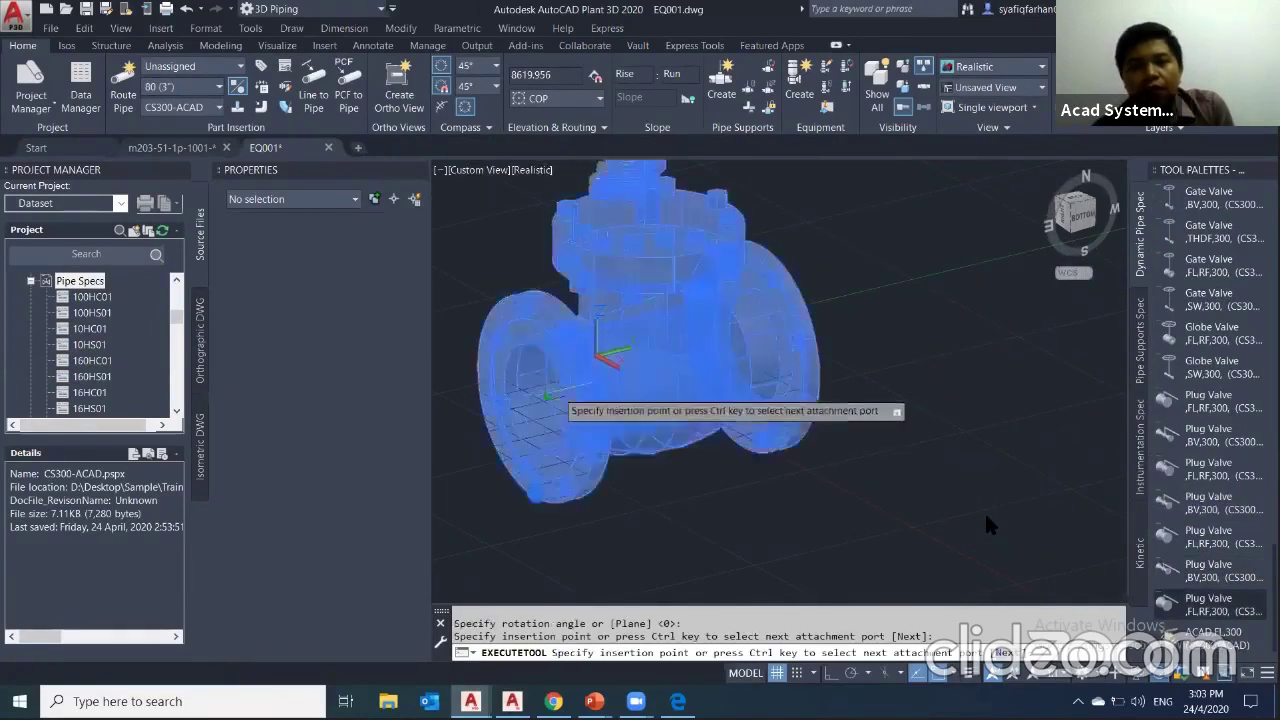
pyautogui.press('ctrl')
pyautogui.scroll(5, 800, 465)
pyautogui.scroll(-6, 800, 465)
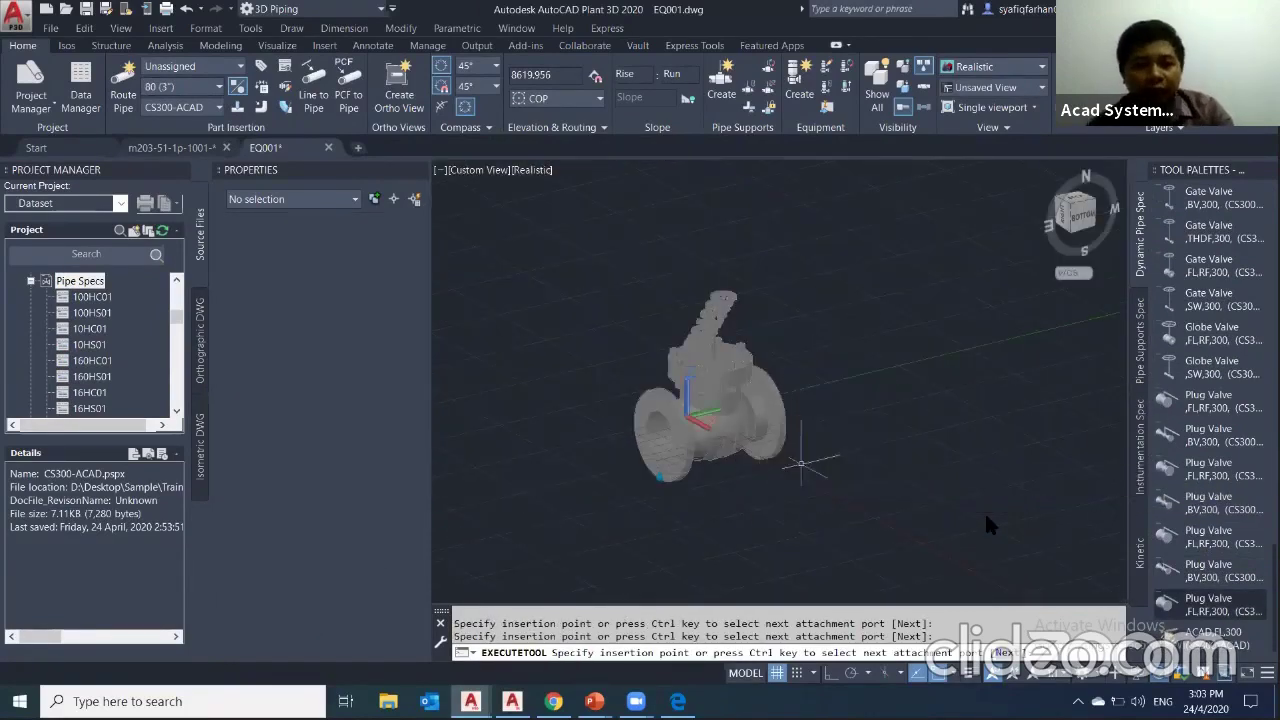
pyautogui.press('Escape')
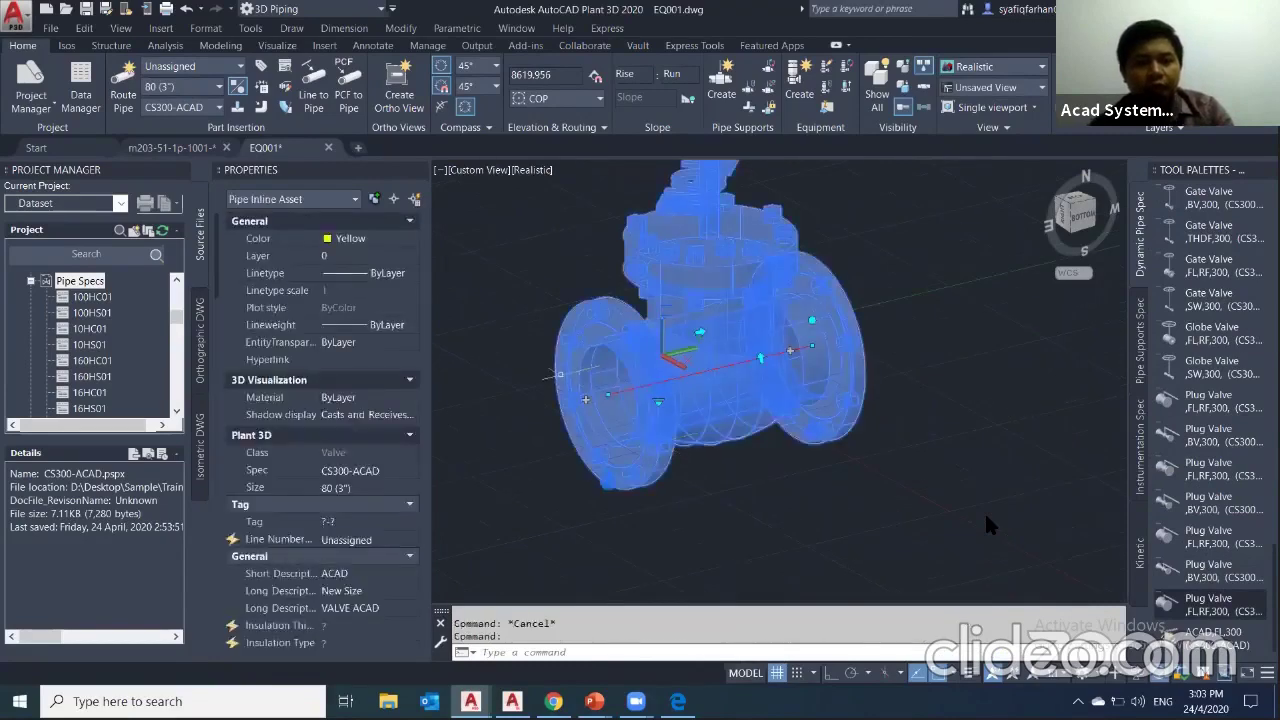
# Route a pipe from the valve, dismissing the connection and missing-flange errors
pyautogui.click(583, 399)
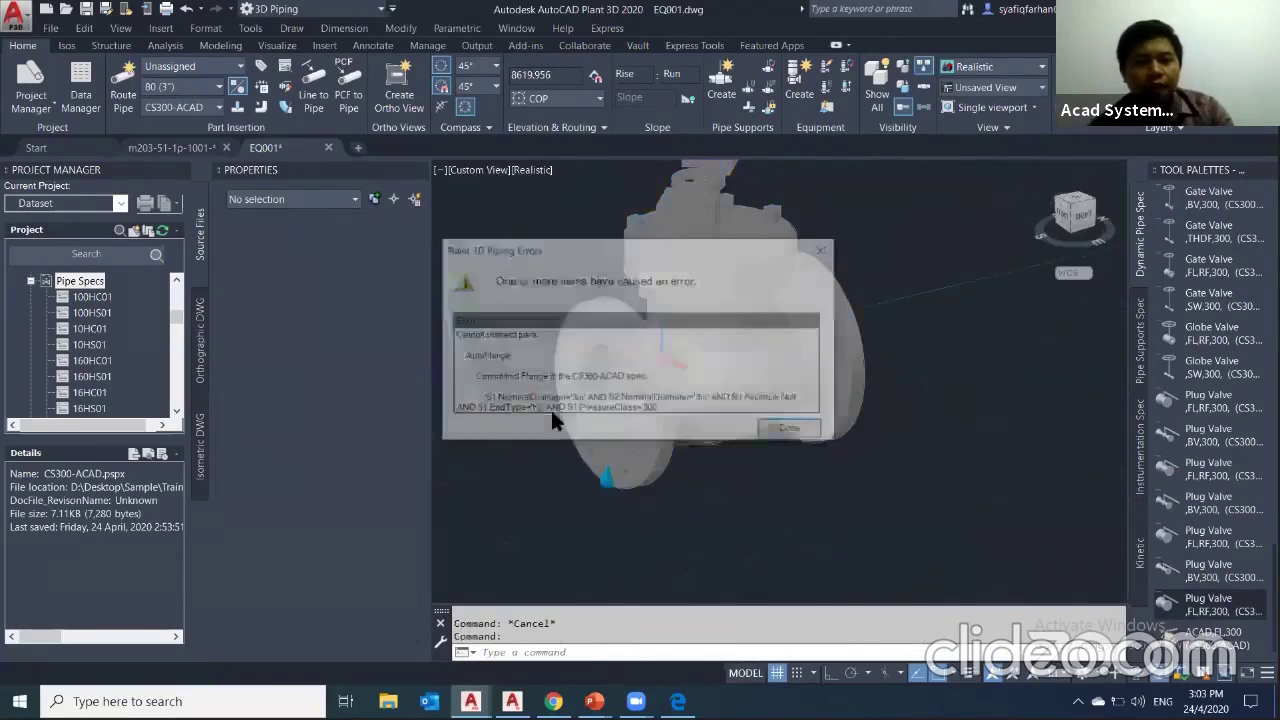
pyautogui.click(792, 431)
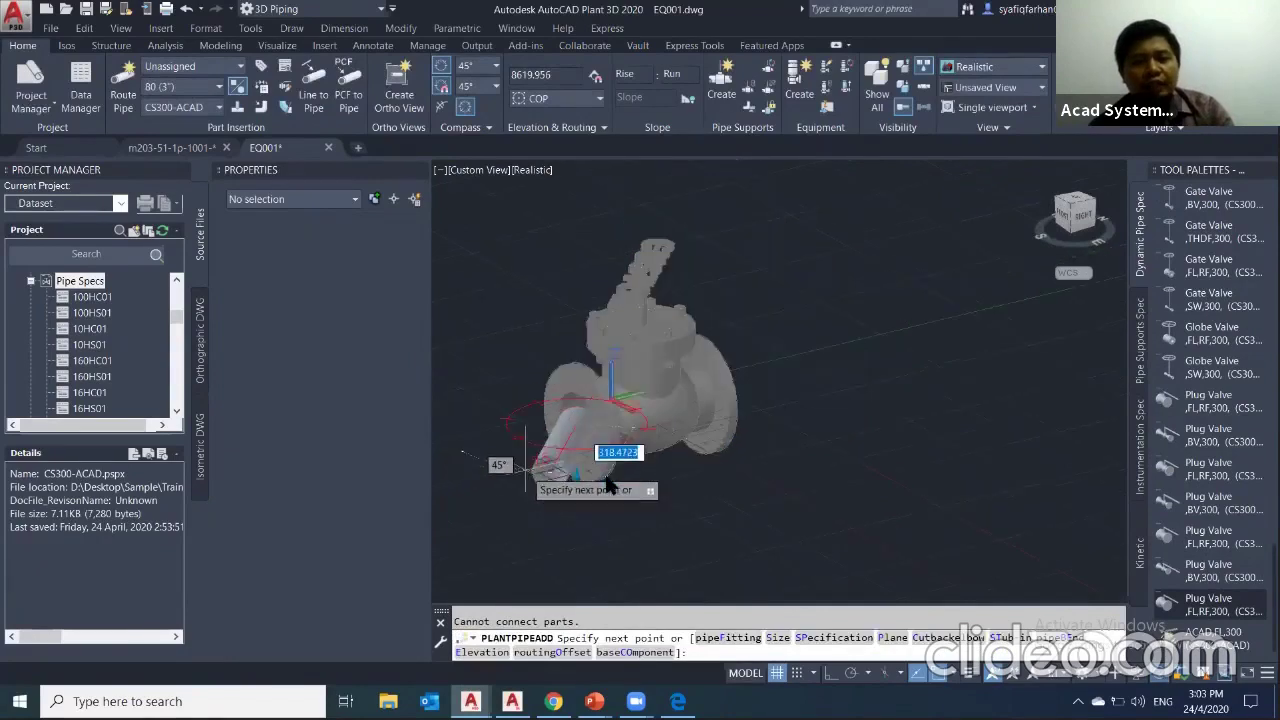
pyautogui.click(607, 480)
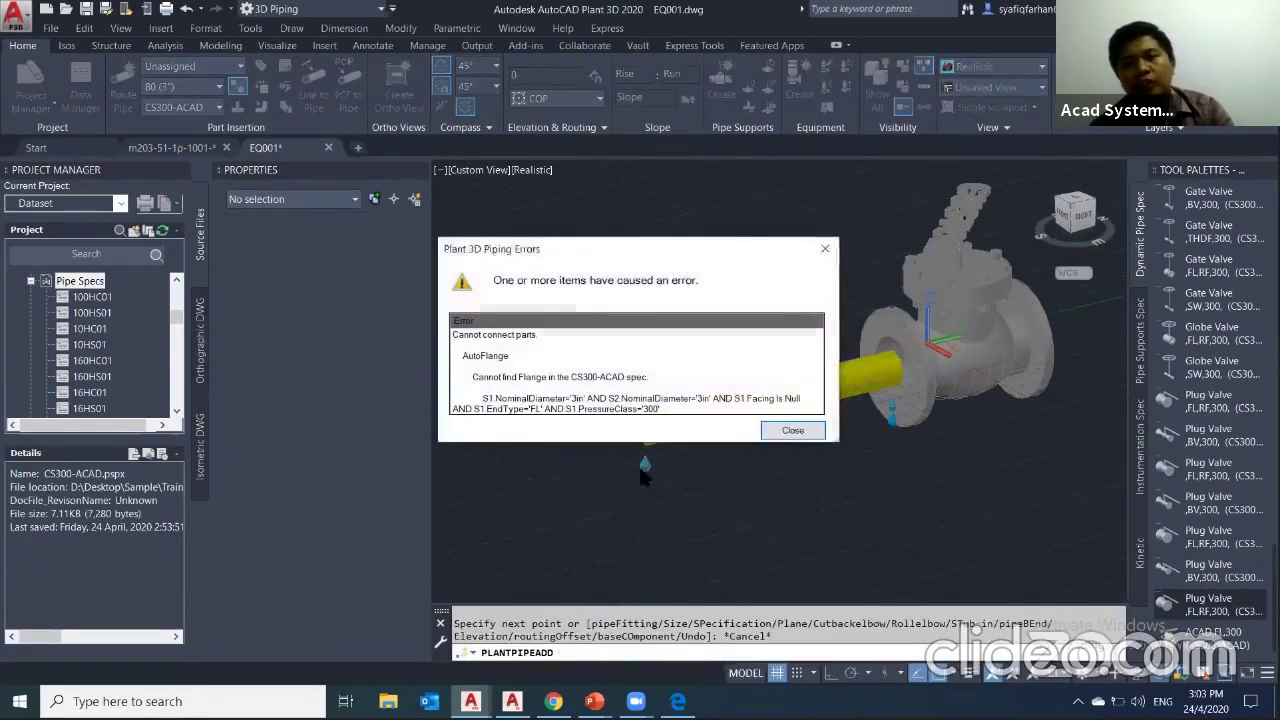
pyautogui.click(795, 430)
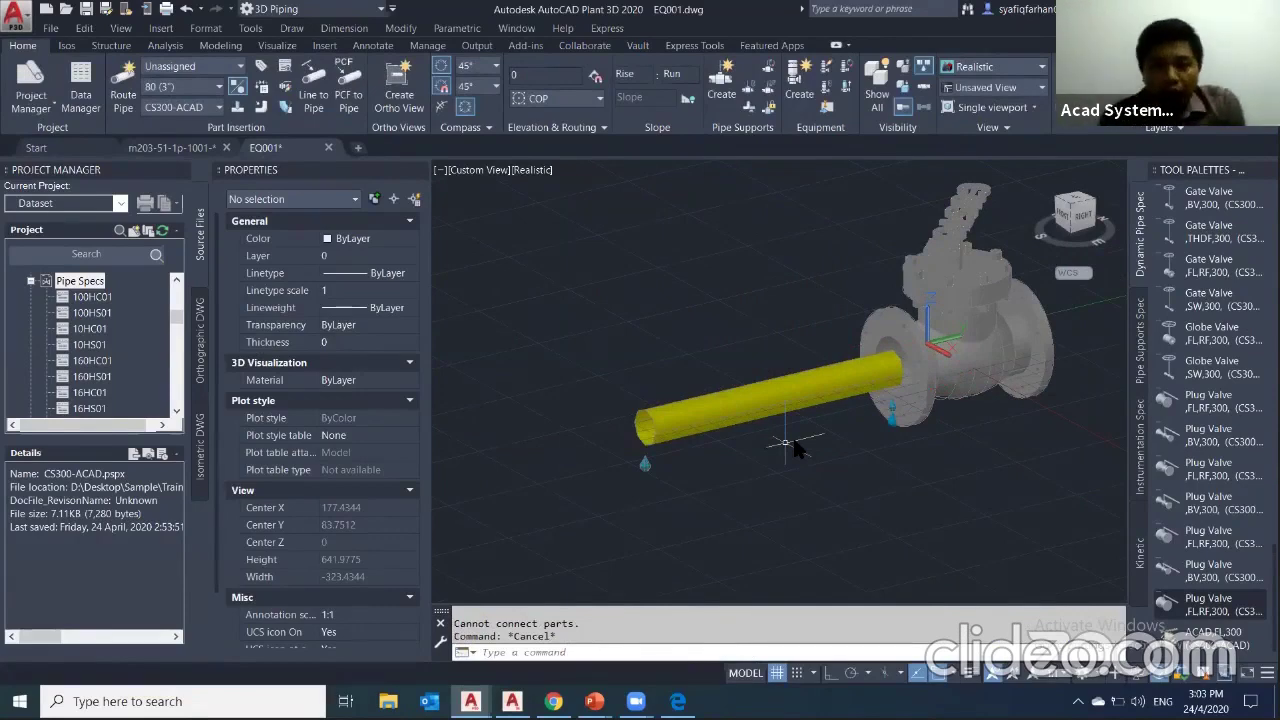
# Zoom and pan to inspect the valve, then bring up the browser's webinar page
pyautogui.scroll(2, 795, 450)
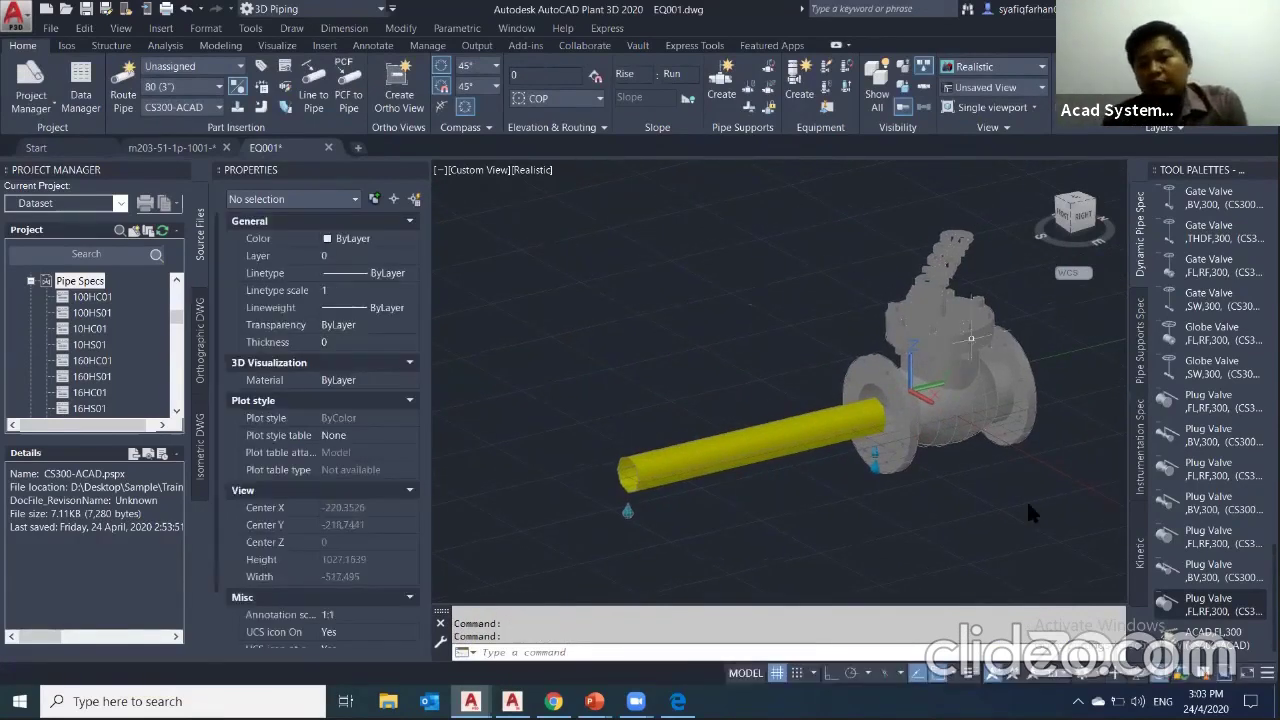
pyautogui.scroll(3, 1032, 513)
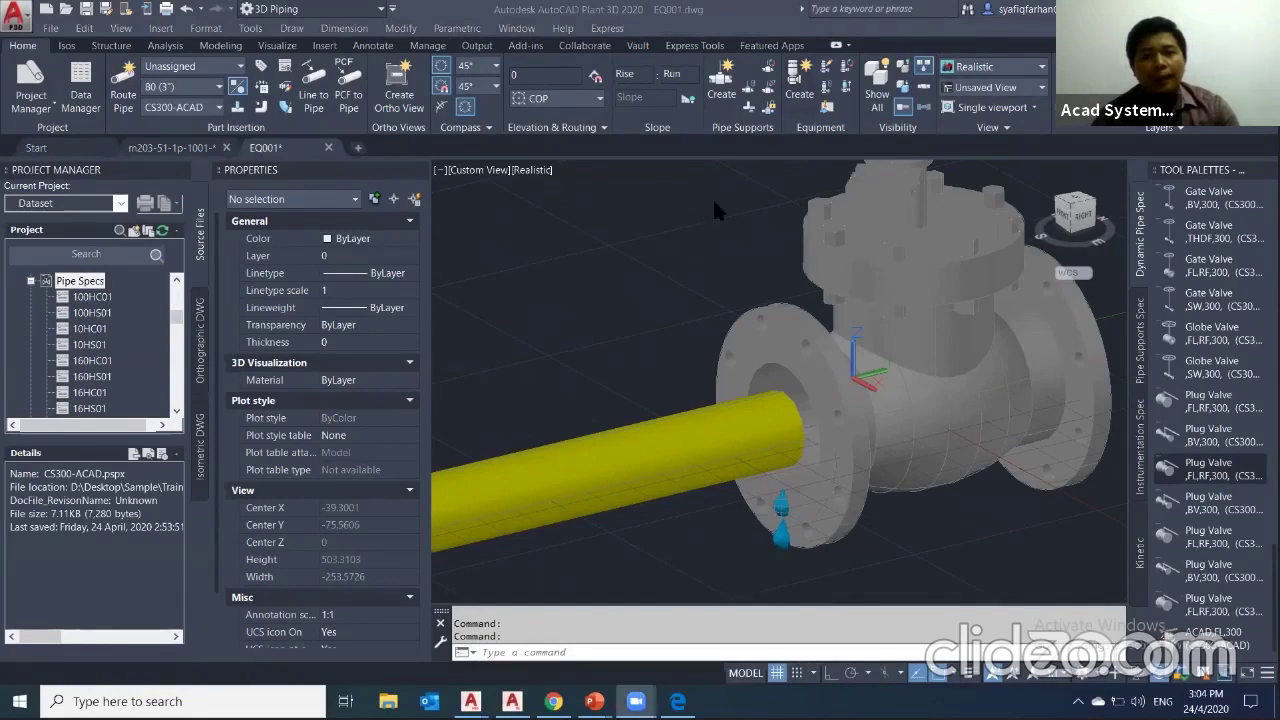
pyautogui.moveTo(684, 212); pyautogui.dragTo(686, 218, button='middle')
pyautogui.press('Escape')
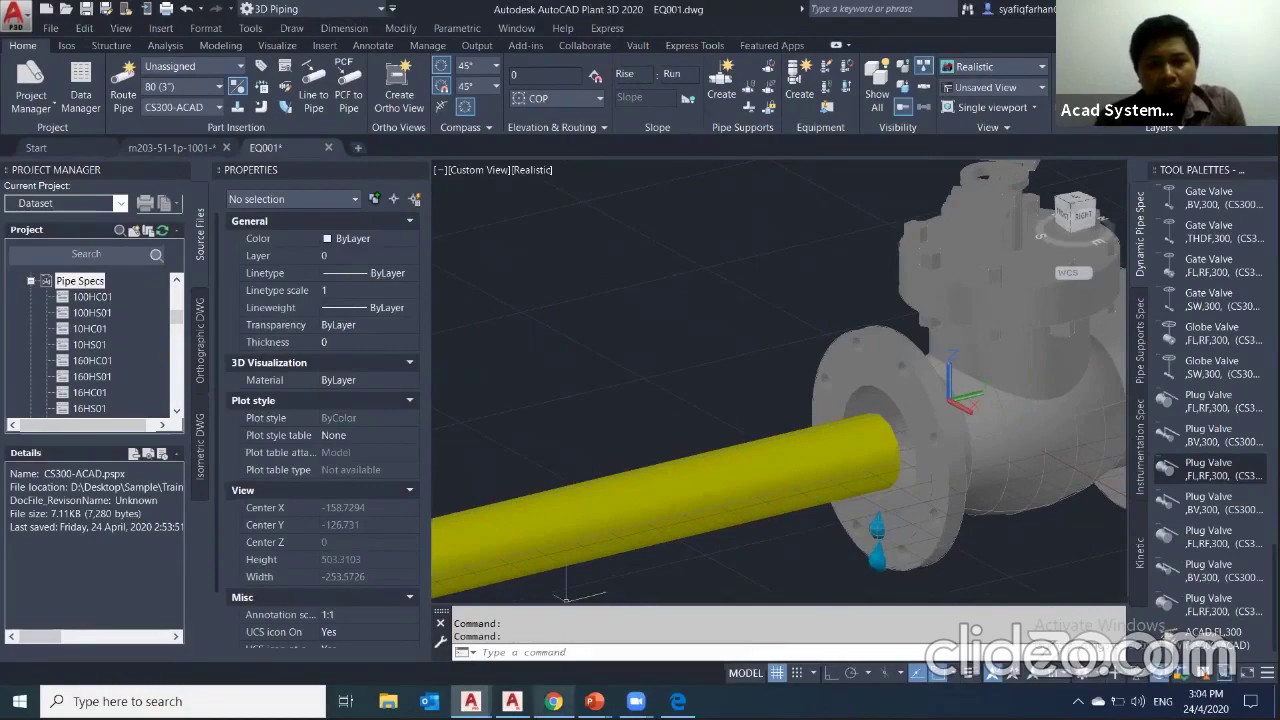
pyautogui.click(553, 701)
pyautogui.scroll(3, 750, 10)
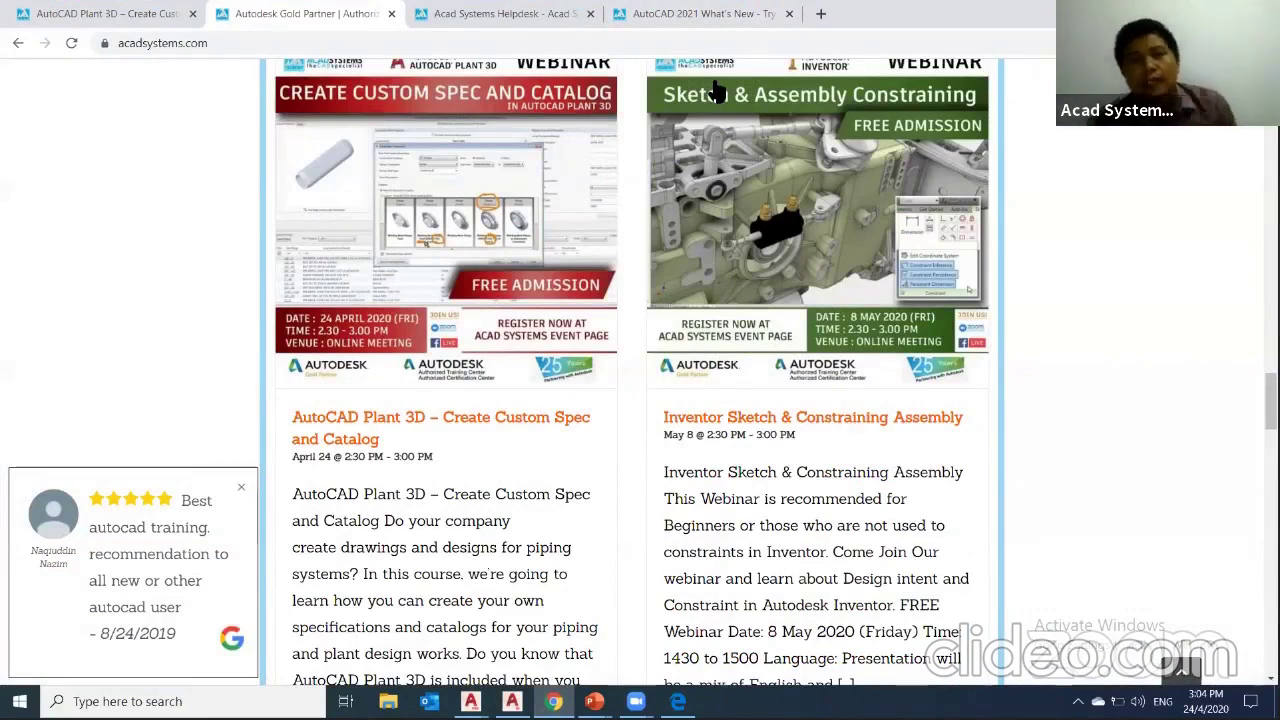
# Scroll through the AutoCAD 2021 What's New article's sections and back to its top banner
pyautogui.click(672, 20)
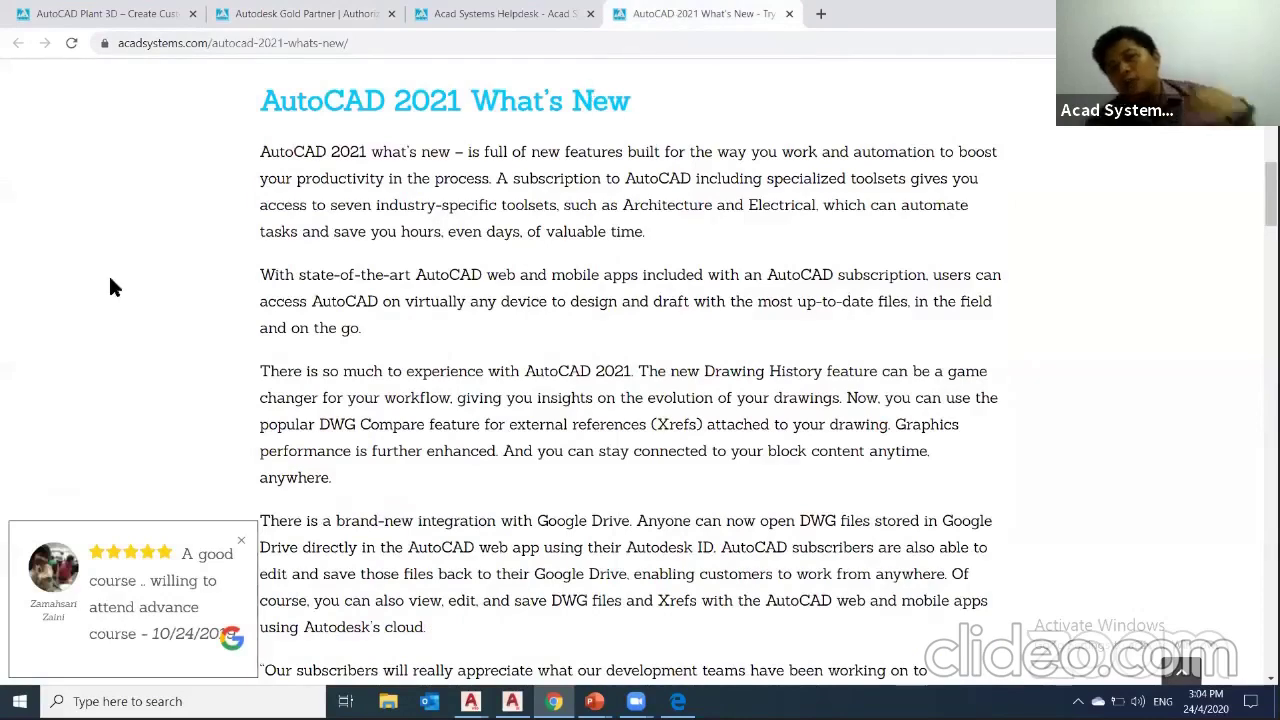
pyautogui.scroll(5, 110, 287)
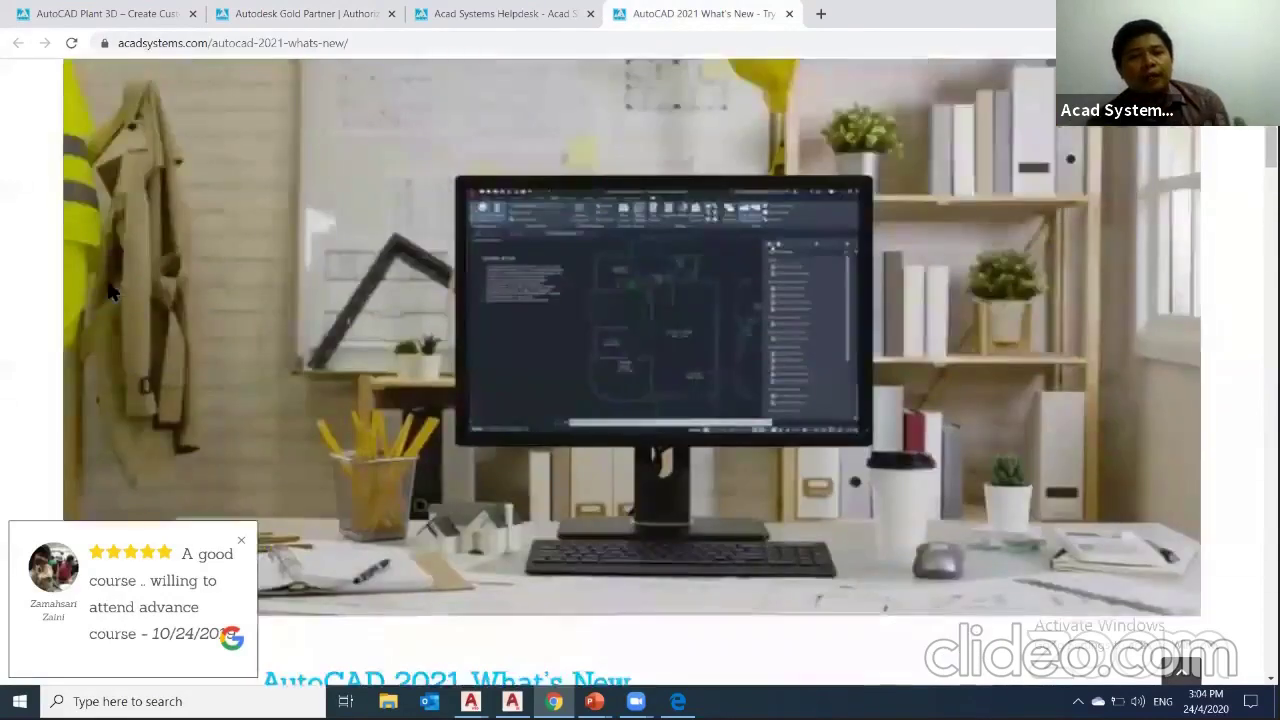
pyautogui.scroll(-4, 112, 287)
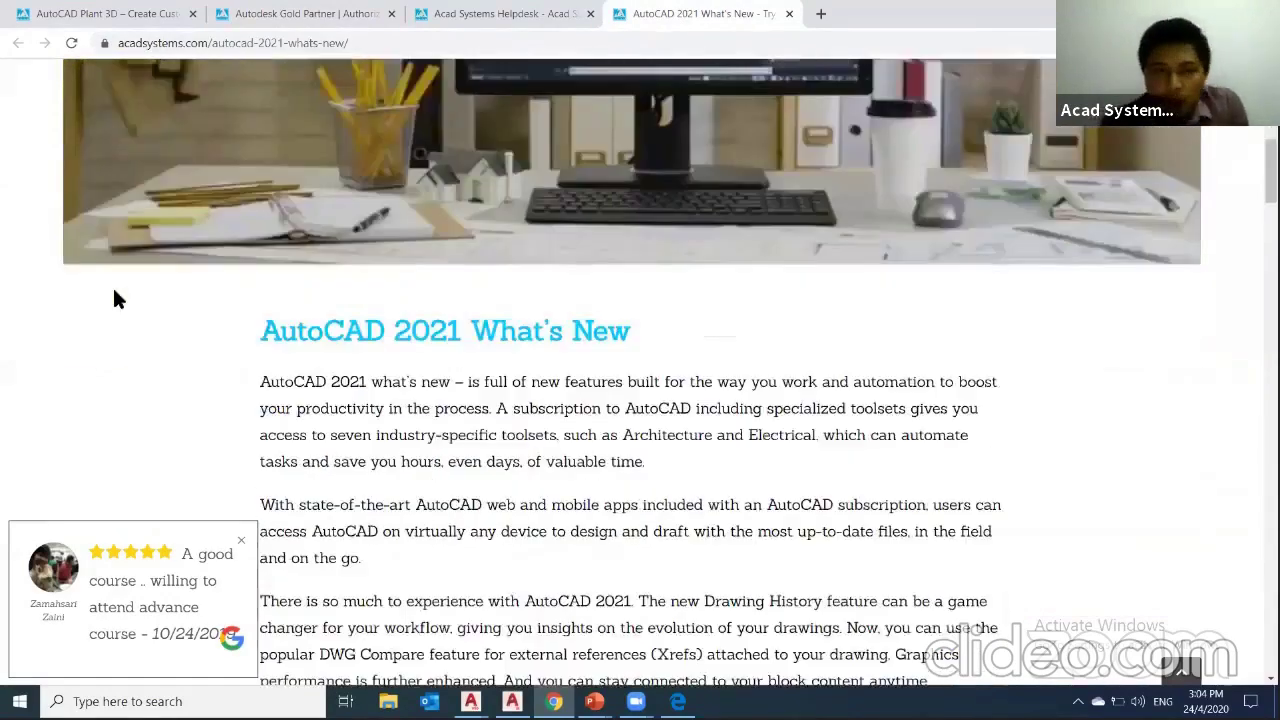
pyautogui.scroll(-1, 114, 298)
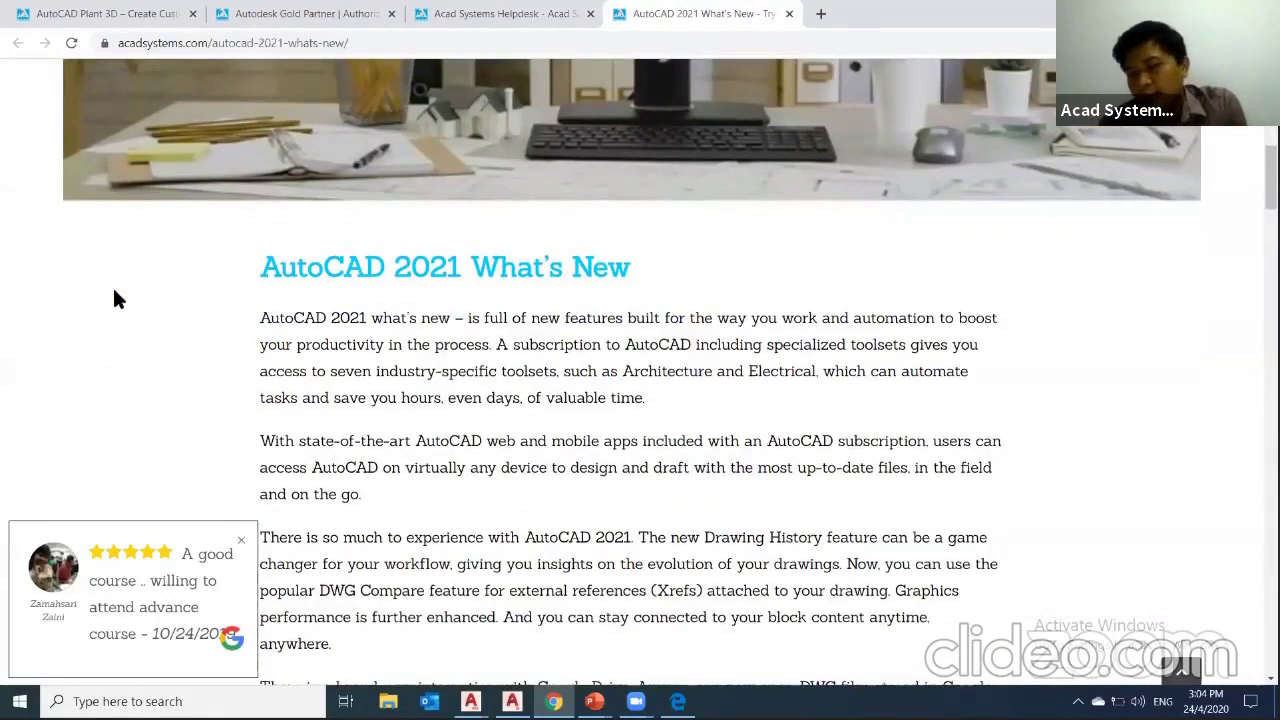
pyautogui.scroll(-1, 114, 298)
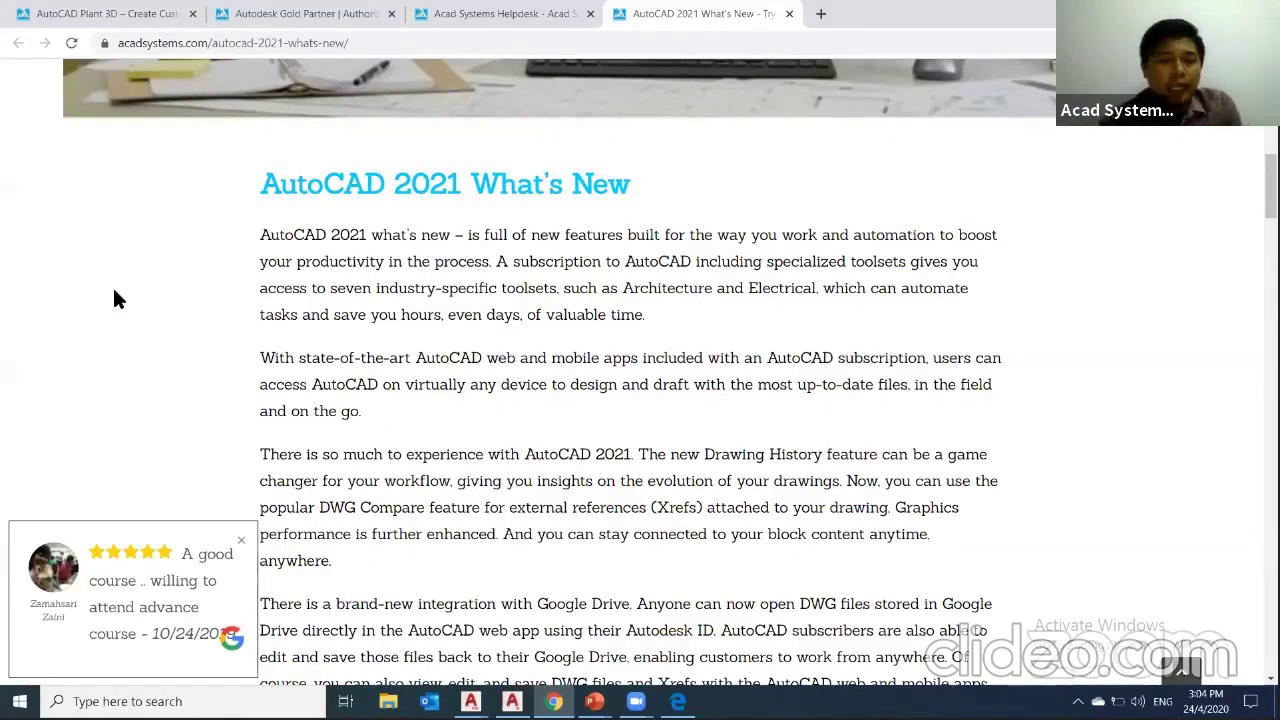
pyautogui.scroll(-4, 115, 298)
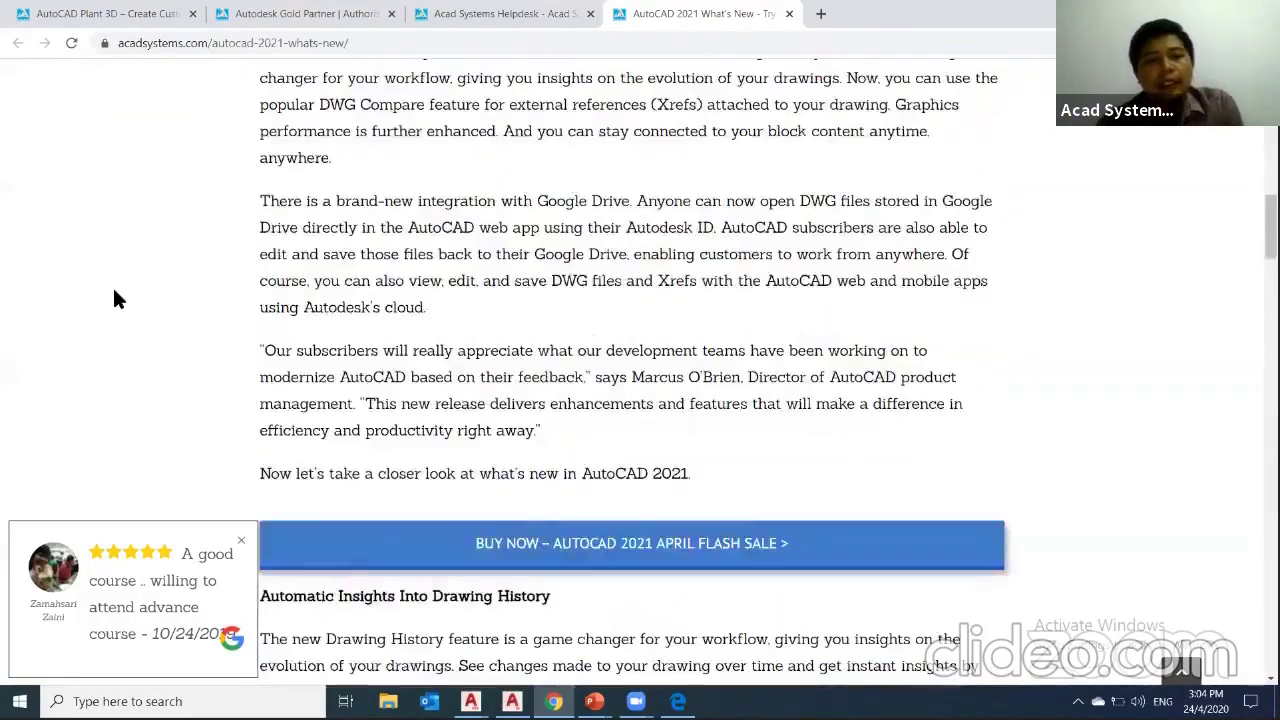
pyautogui.scroll(-3, 115, 298)
pyautogui.scroll(-2, 481, 316)
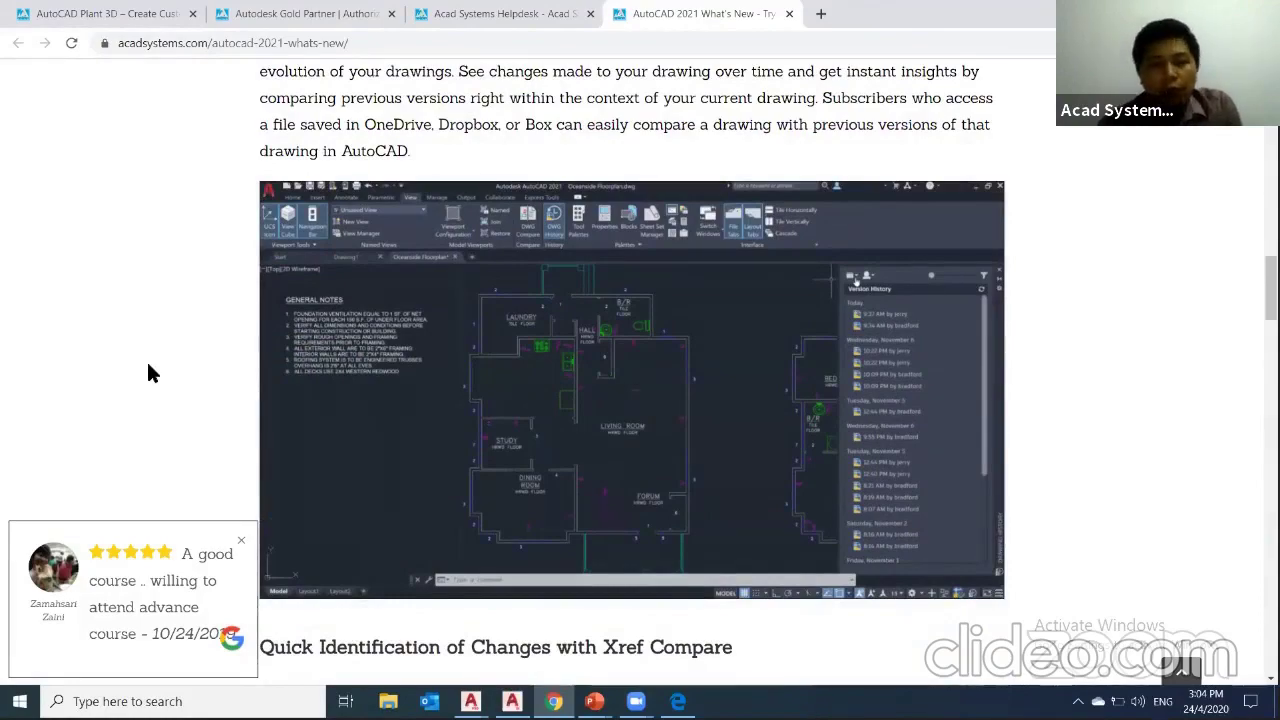
pyautogui.scroll(-2, 148, 366)
pyautogui.scroll(-2, 150, 364)
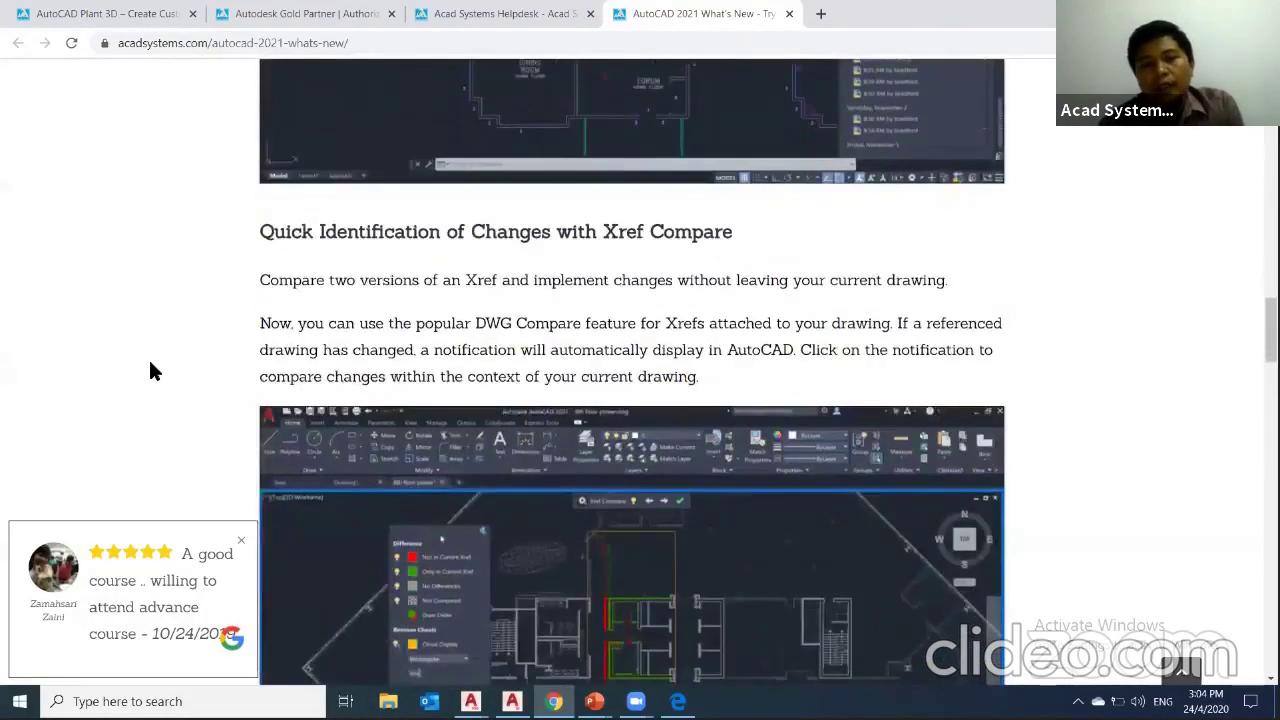
pyautogui.scroll(-1, 150, 371)
pyautogui.scroll(-3, 150, 371)
pyautogui.scroll(-3, 150, 371)
pyautogui.scroll(1, 153, 371)
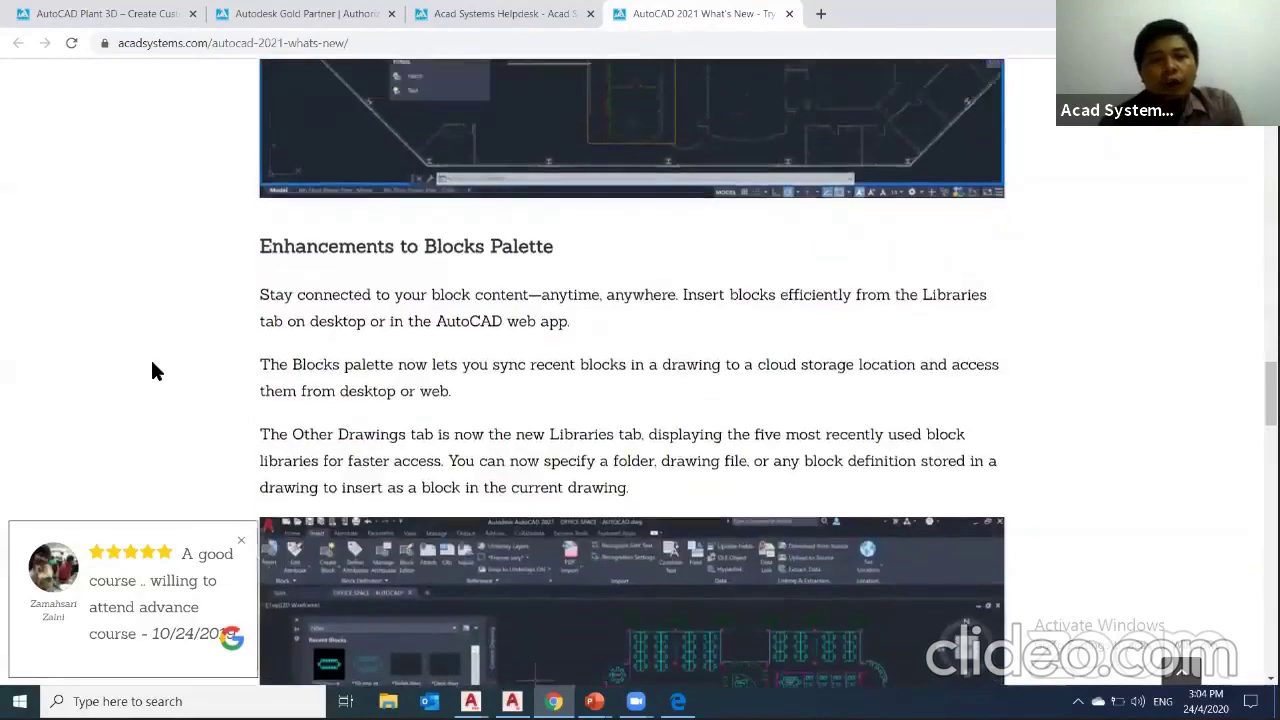
pyautogui.scroll(4, 170, 368)
pyautogui.scroll(4, 190, 369)
pyautogui.scroll(2, 191, 369)
pyautogui.scroll(4, 191, 369)
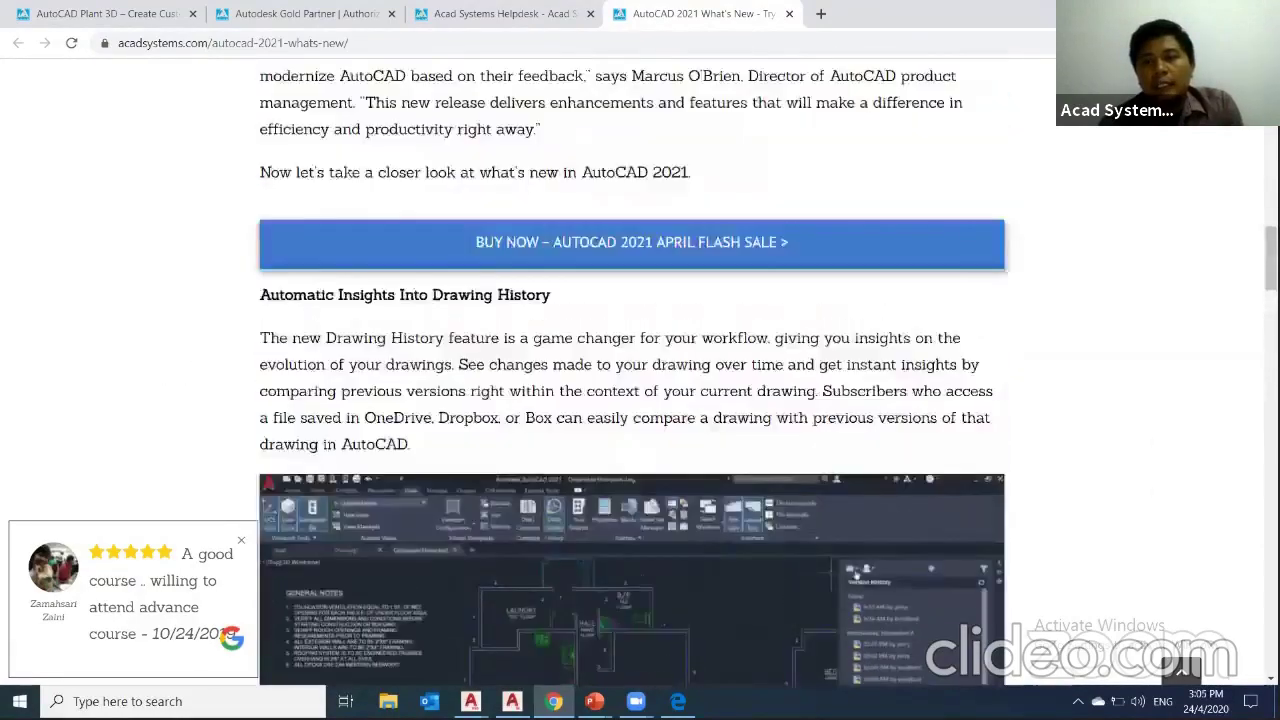
pyautogui.scroll(1, 191, 369)
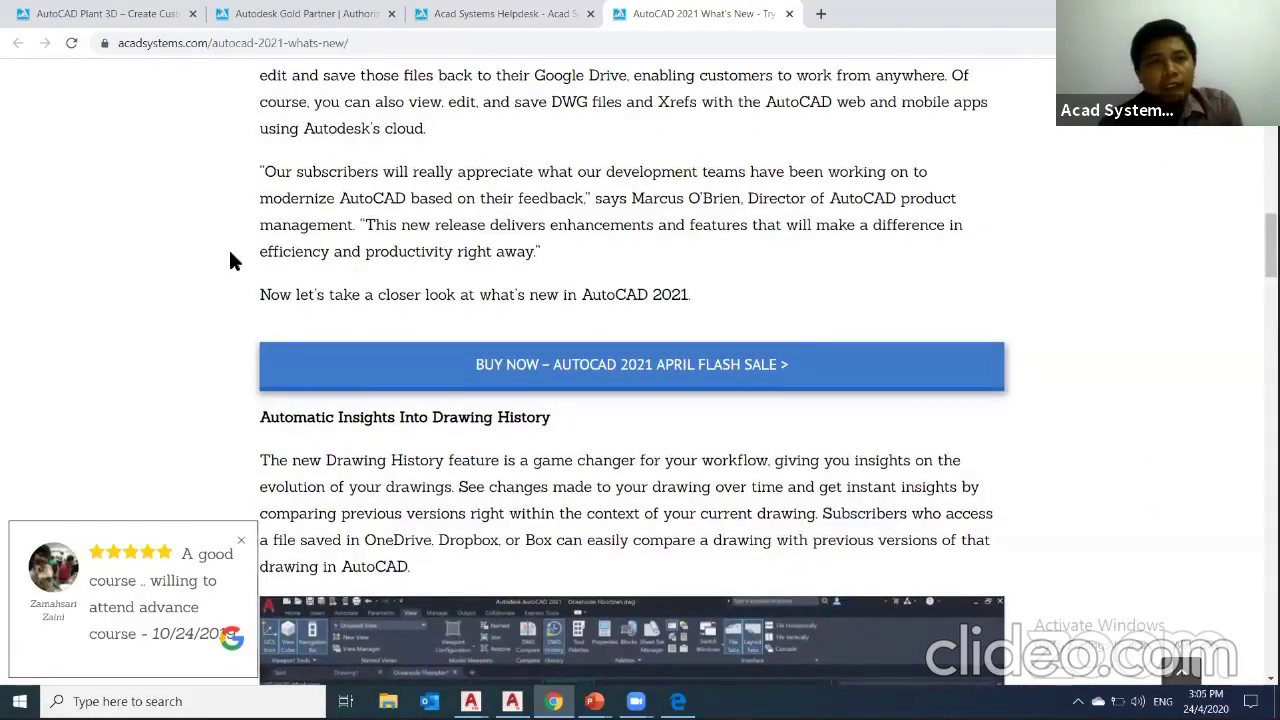
pyautogui.scroll(1, 229, 254)
pyautogui.scroll(2, 229, 254)
pyautogui.scroll(4, 228, 255)
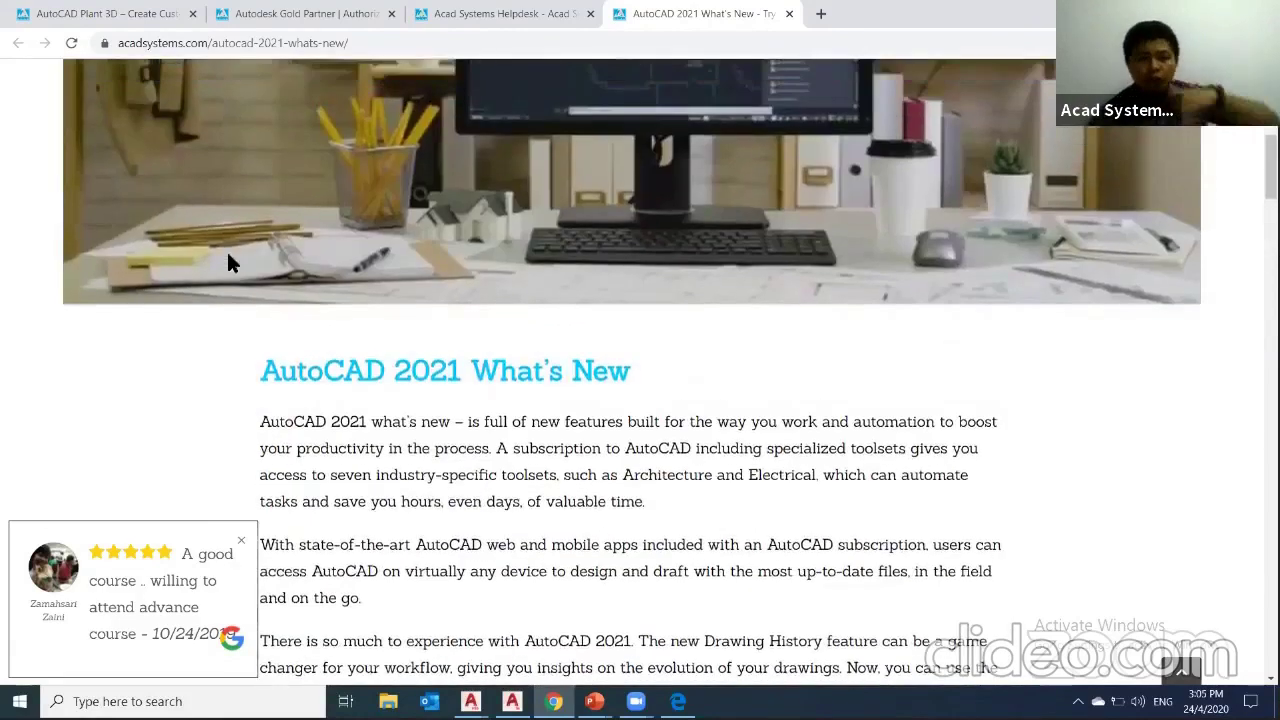
pyautogui.scroll(2, 228, 262)
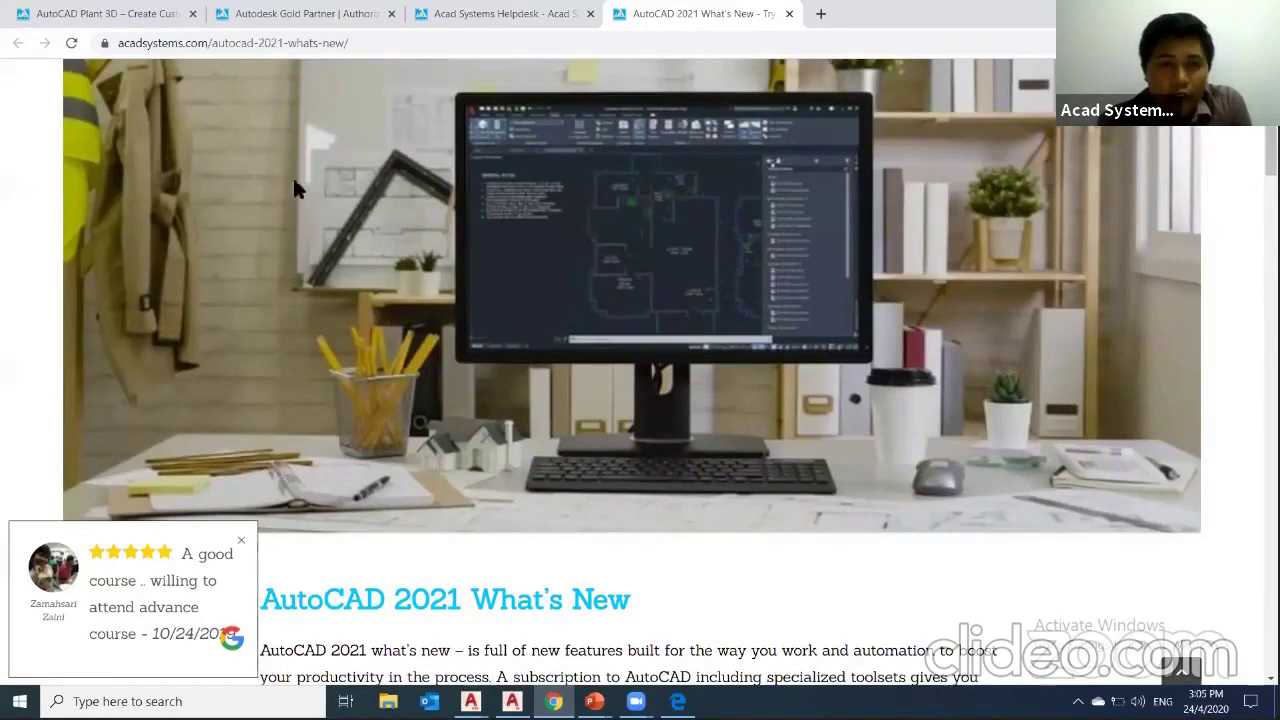
# Switch to the Acad Systems Helpdesk tab and scroll to its support links and Sign In options
pyautogui.click(470, 17)
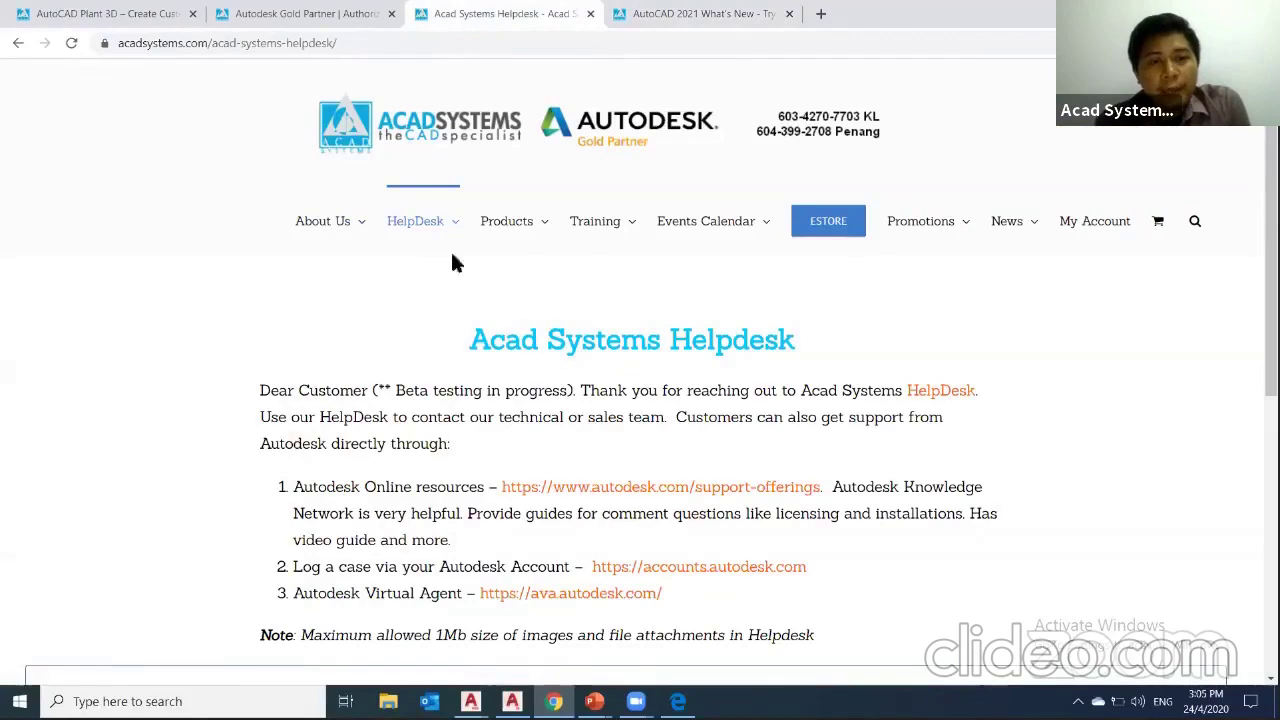
pyautogui.moveTo(415, 221)
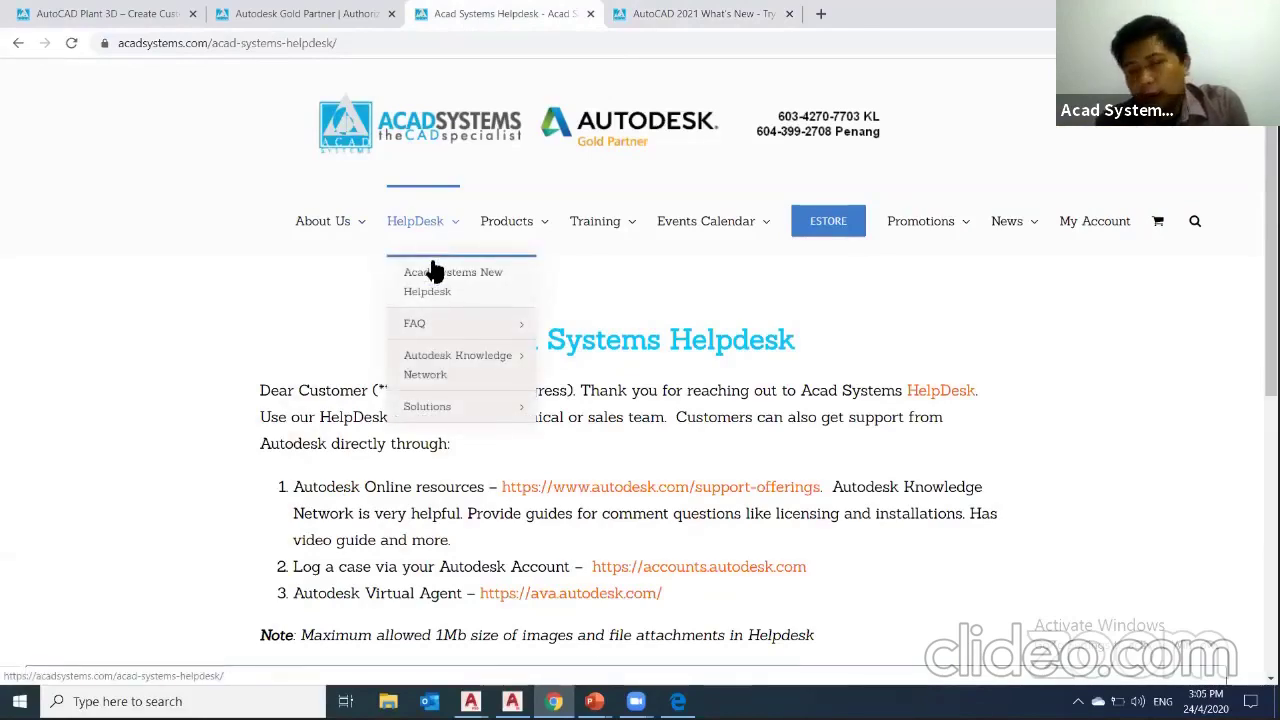
pyautogui.scroll(-3, 150, 452)
pyautogui.scroll(-2, 190, 462)
pyautogui.scroll(2, 250, 495)
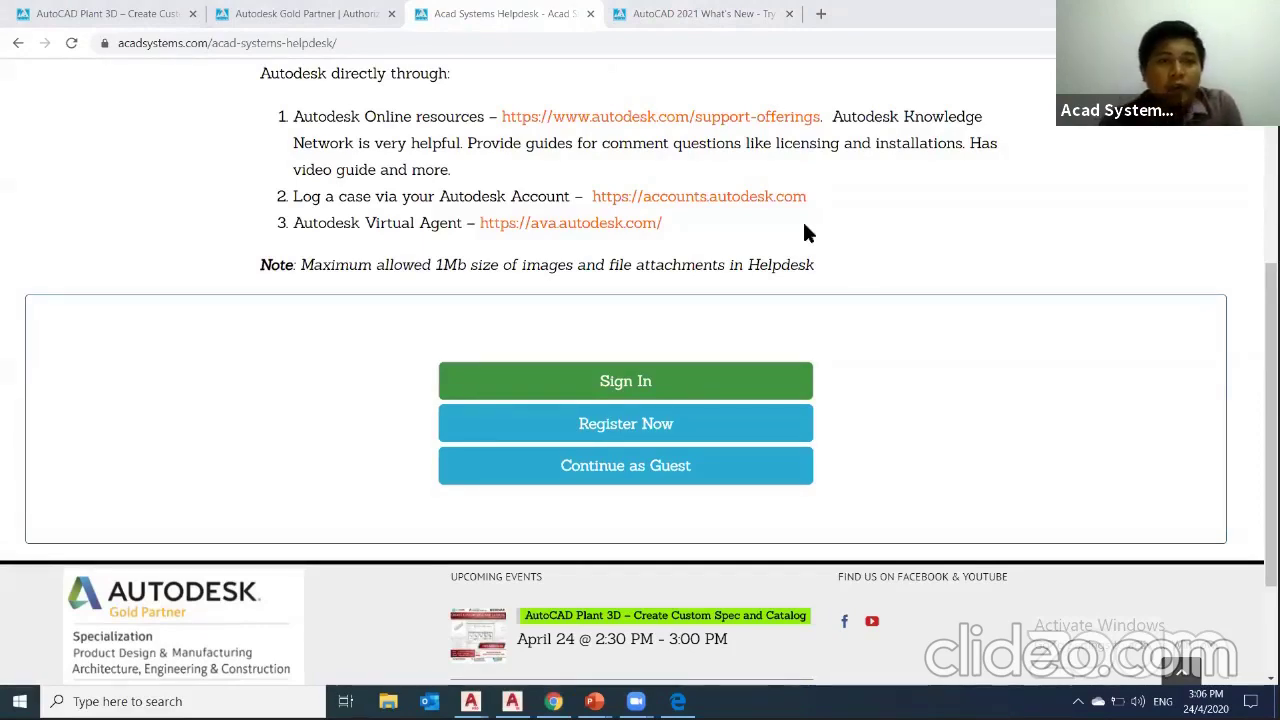
# Return to the Latest Workshops, Webinars listing on the Autodesk Gold Partner tab
pyautogui.click(265, 15)
pyautogui.scroll(-1, 391, 343)
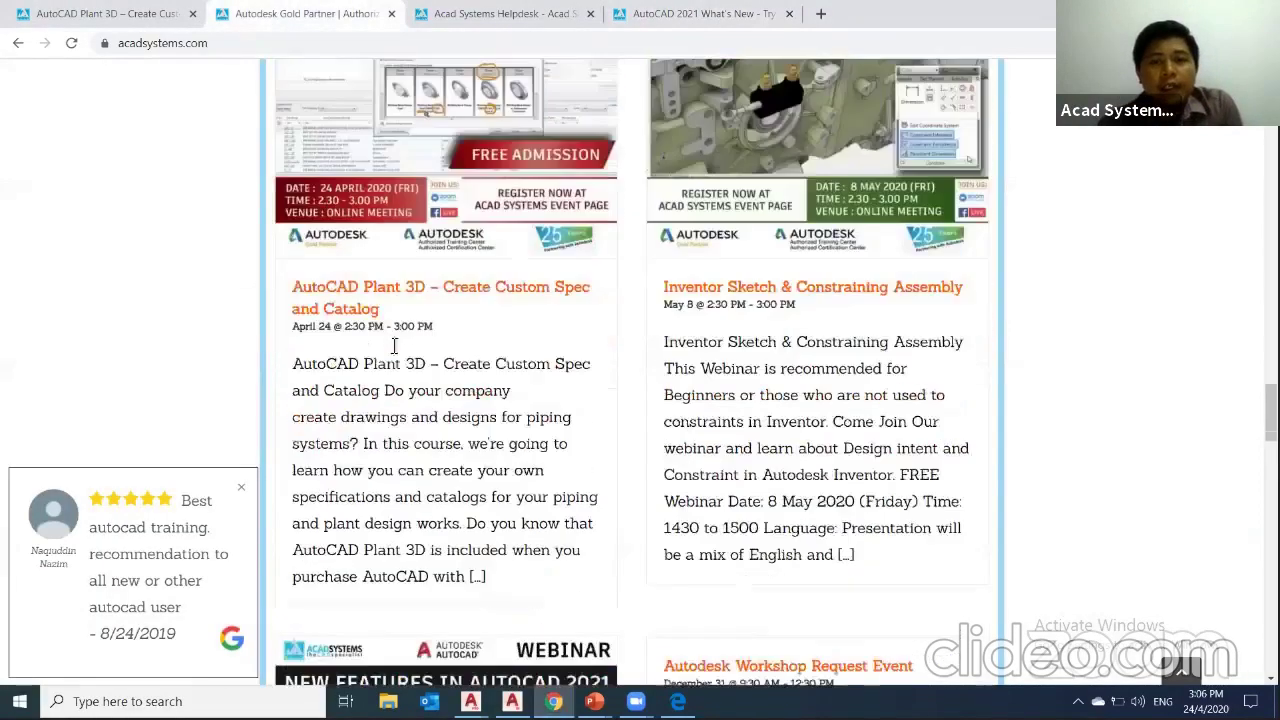
pyautogui.scroll(-2, 783, 541)
pyautogui.scroll(1, 720, 505)
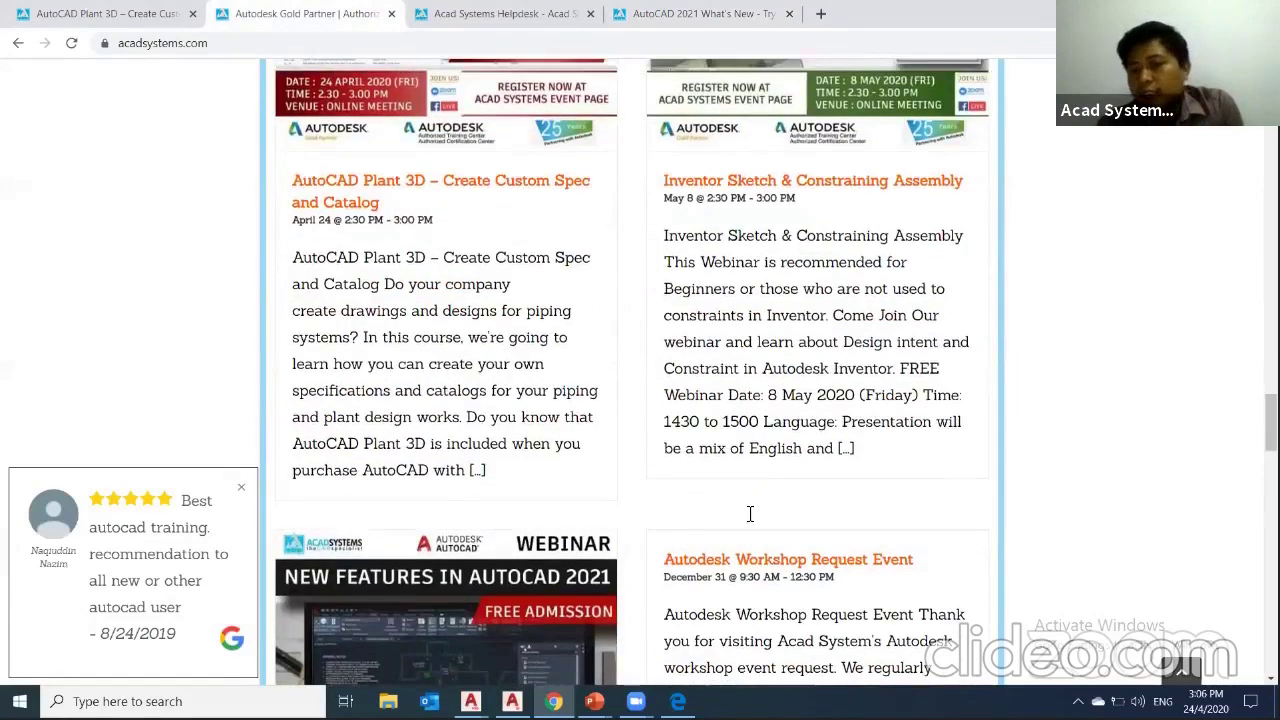
pyautogui.scroll(2, 751, 514)
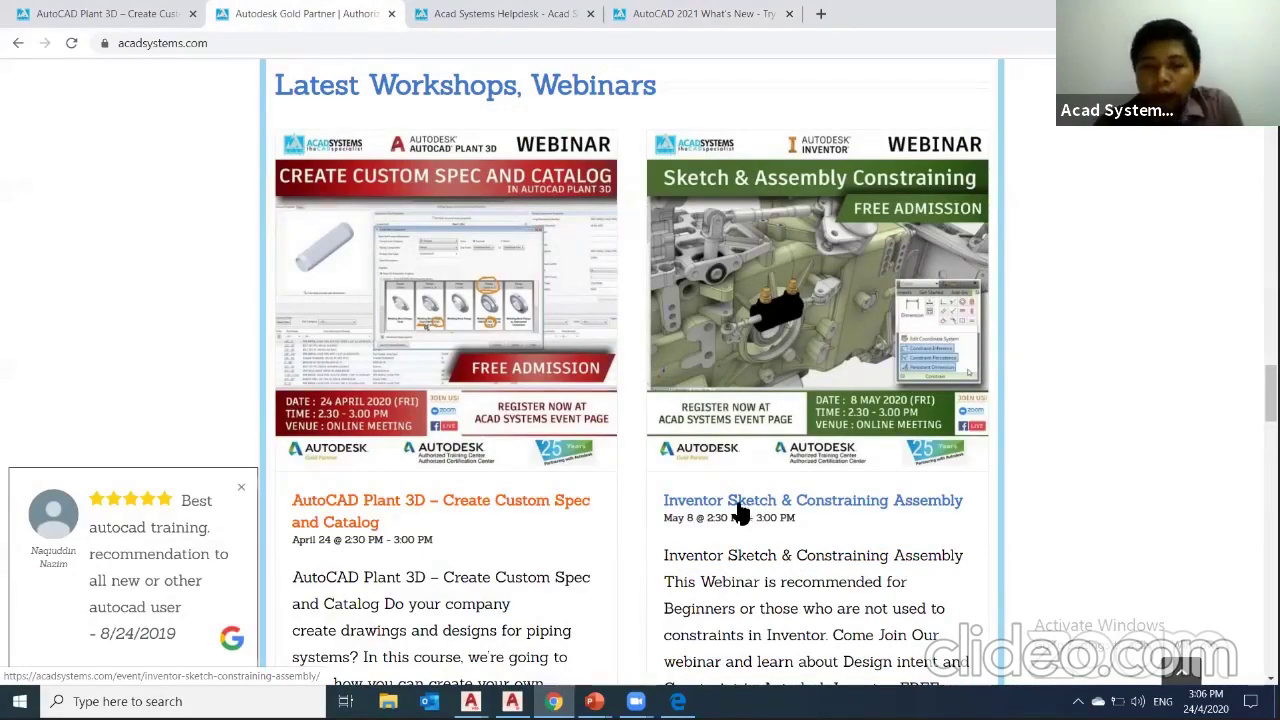
# Browse the webinar cards, then bring up Zoom's End Meeting prompt with Alt+Q
pyautogui.scroll(-1, 740, 495)
pyautogui.scroll(-5, 710, 400)
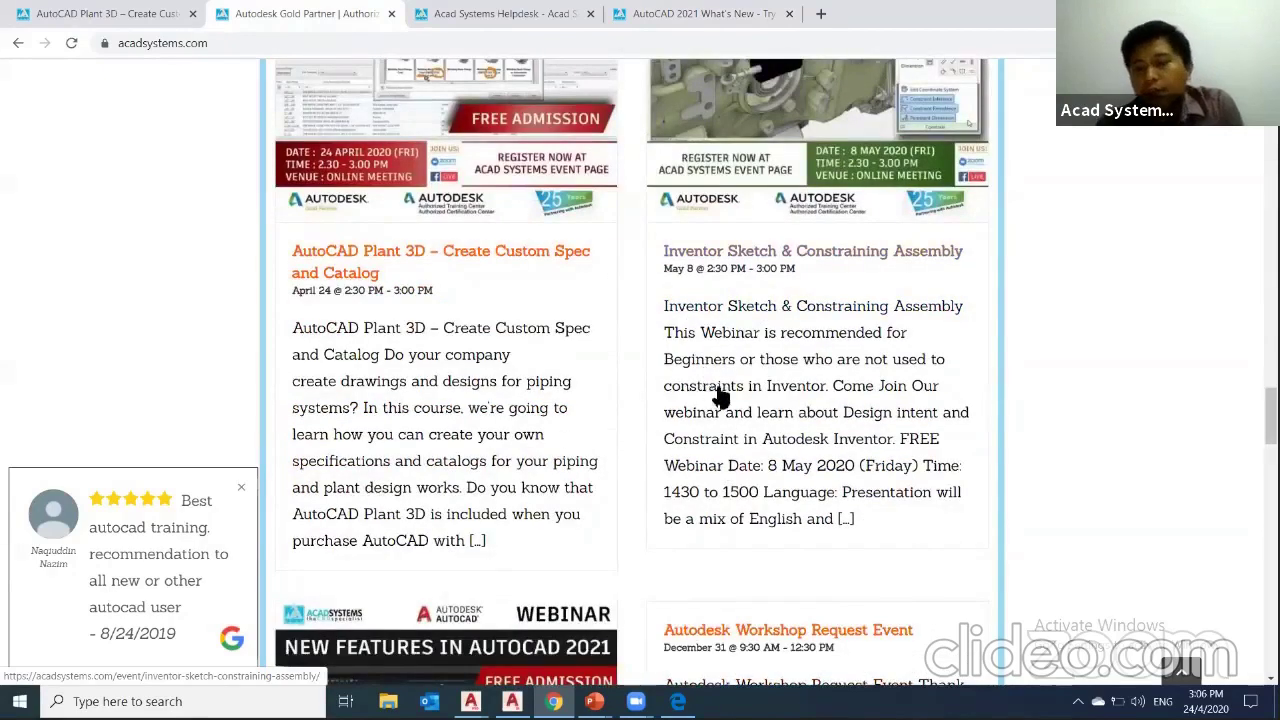
pyautogui.scroll(-5, 718, 396)
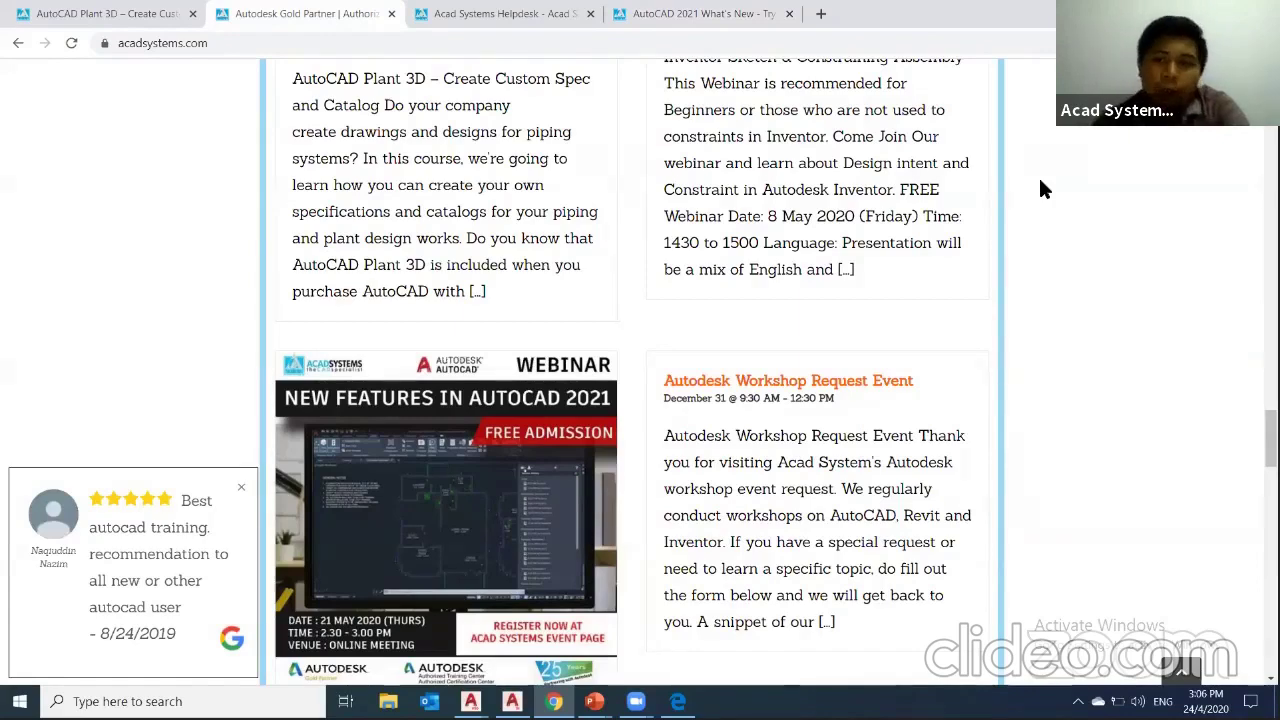
pyautogui.scroll(1, 750, 313)
pyautogui.scroll(1, 755, 318)
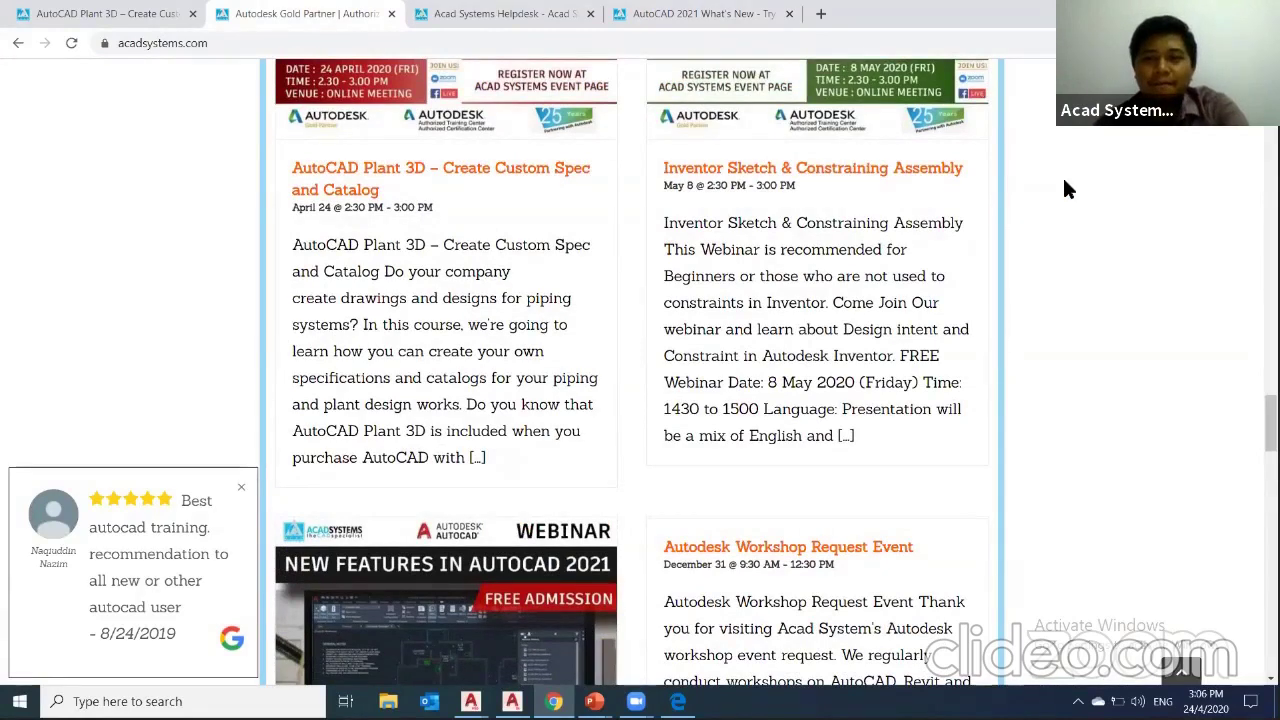
pyautogui.hotkey('alt', 'q')
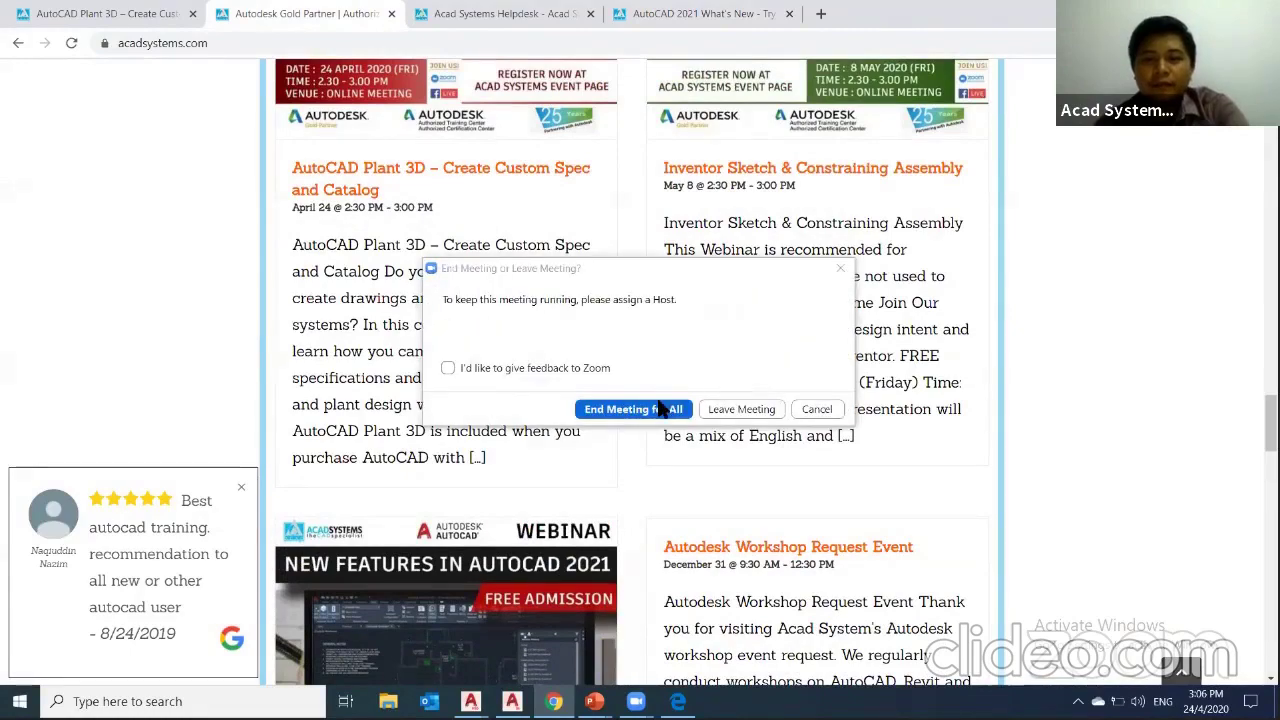